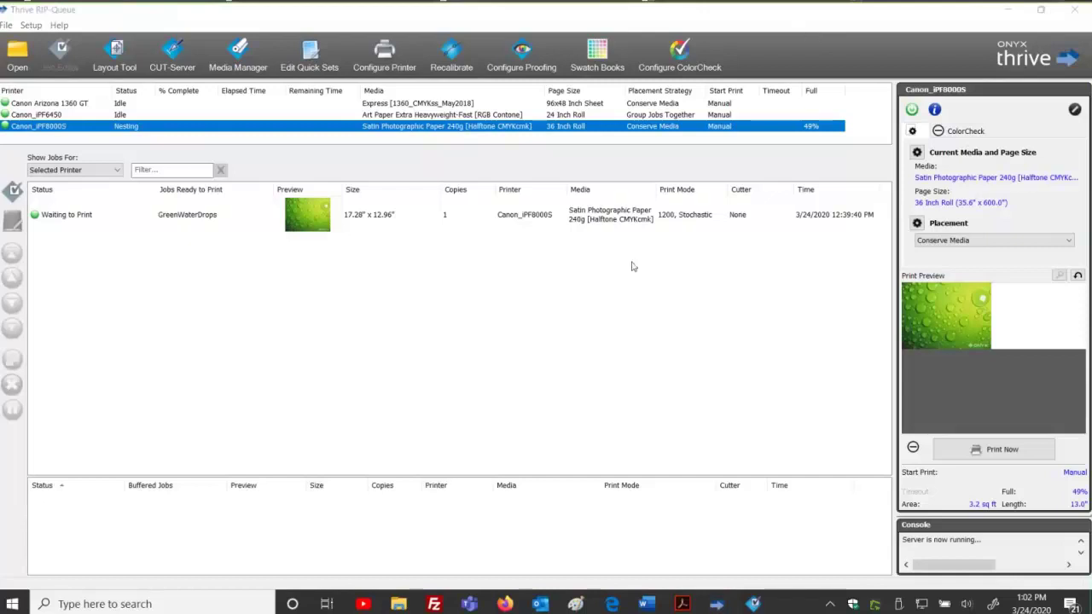
# Refocus the RIP-Queue window and bring up the Open dialog on the Training_Images folder.
pyautogui.click(354, 23)
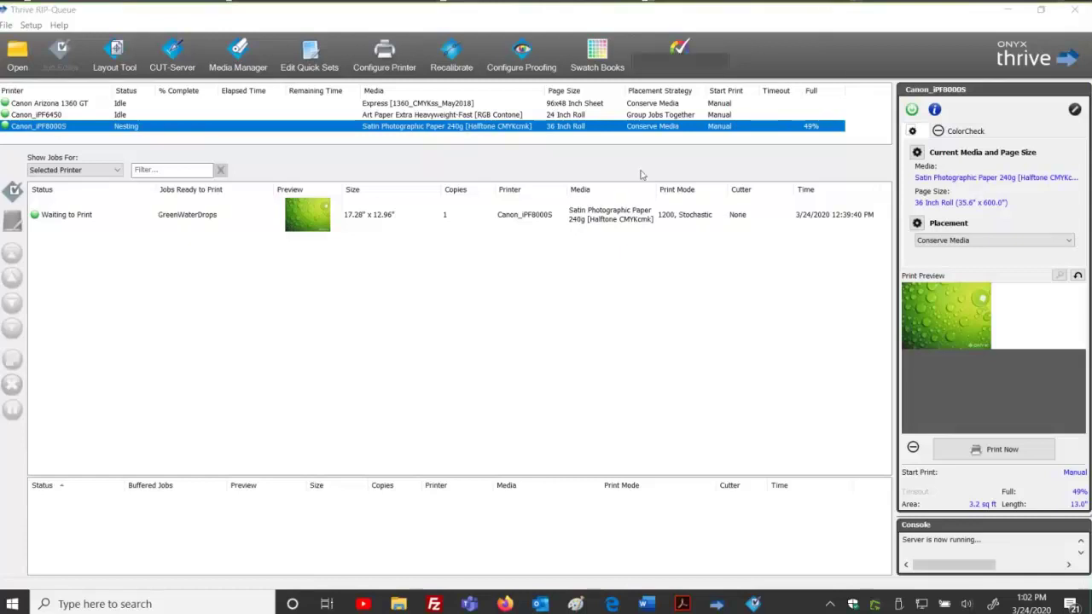
pyautogui.click(426, 338)
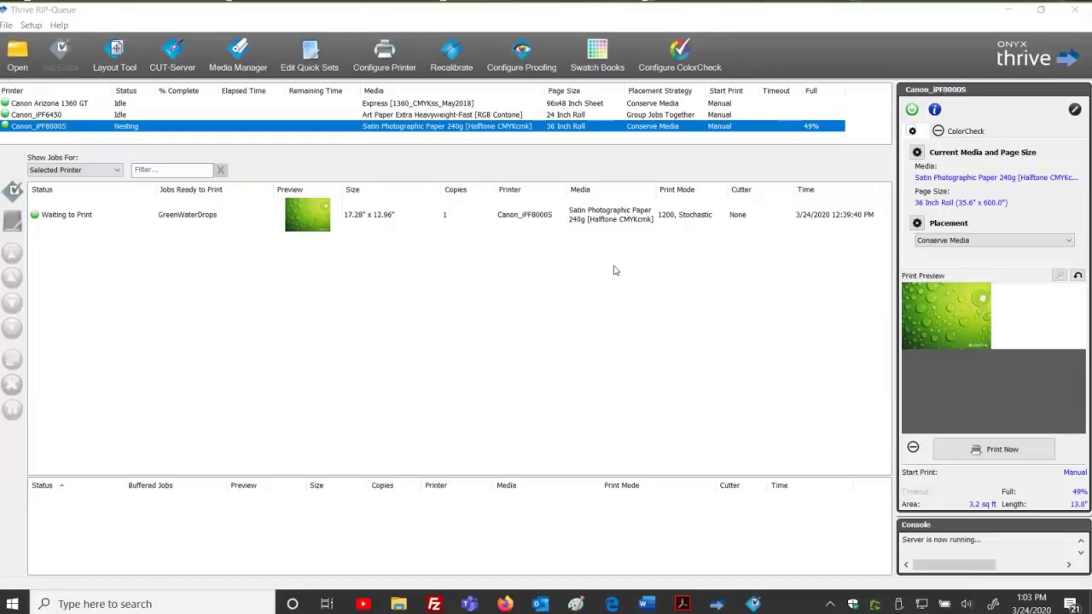
pyautogui.click(547, 342)
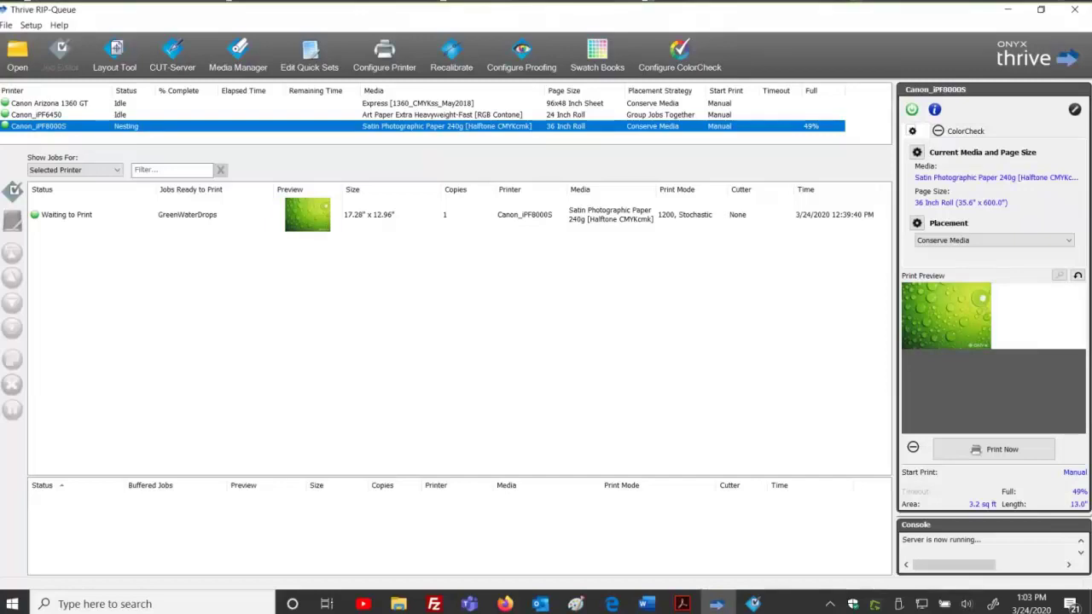
pyautogui.click(18, 53)
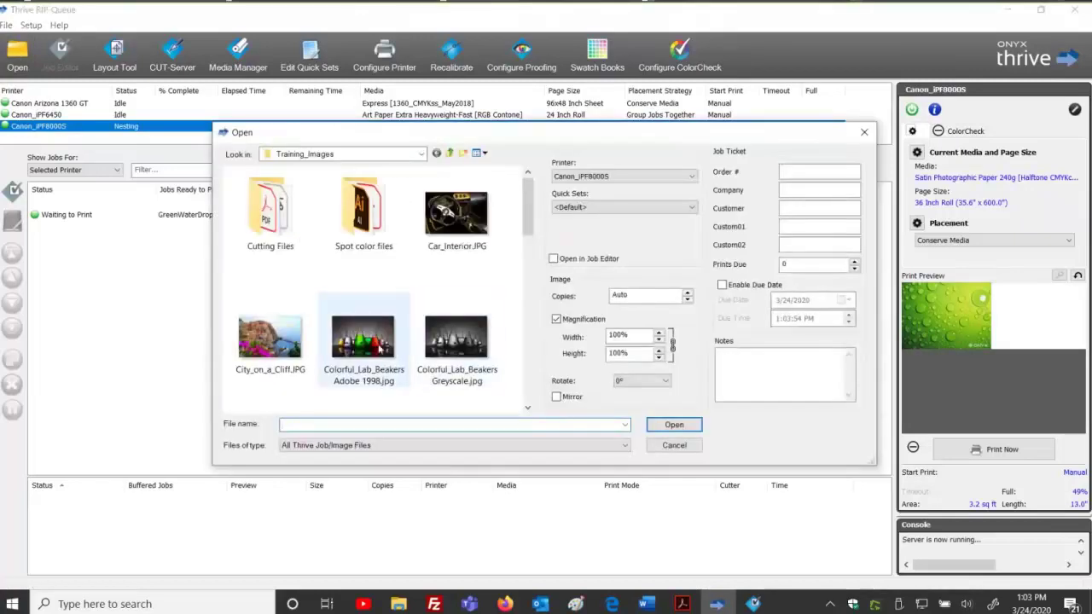
# Load Hydrangeas.jpg for Canon_iPF8000S, keeping the <Default> quick set.
pyautogui.scroll(-3, 460, 337)
pyautogui.click(455, 334)
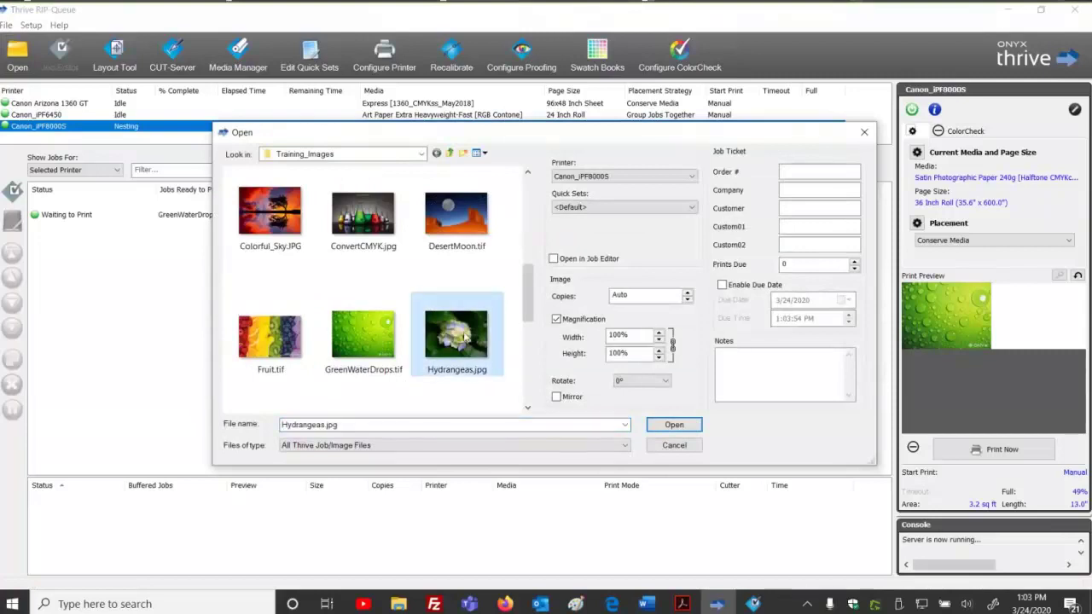
pyautogui.click(593, 209)
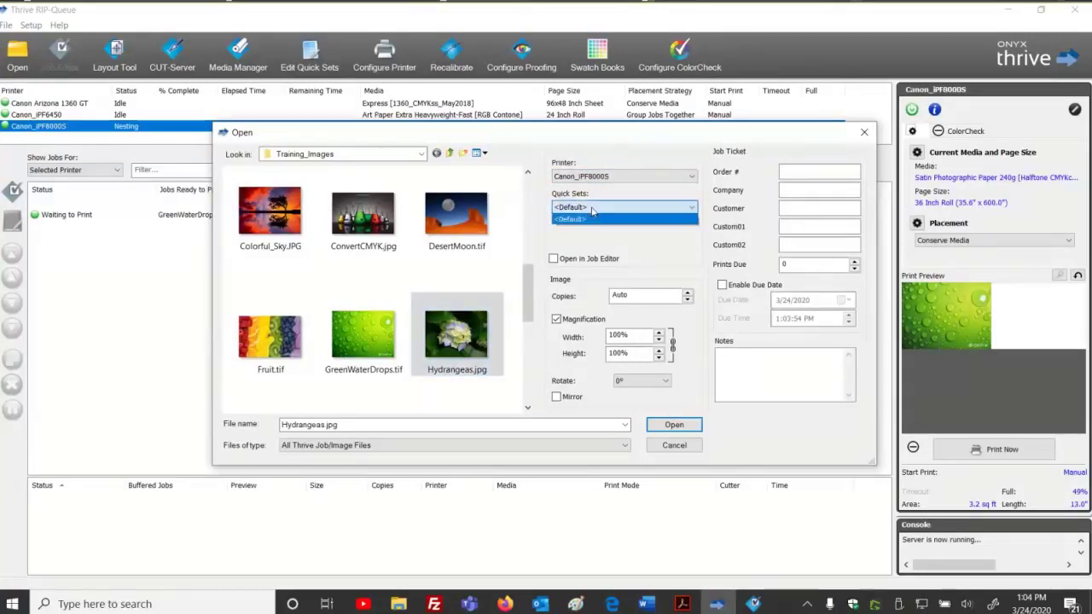
pyautogui.click(593, 211)
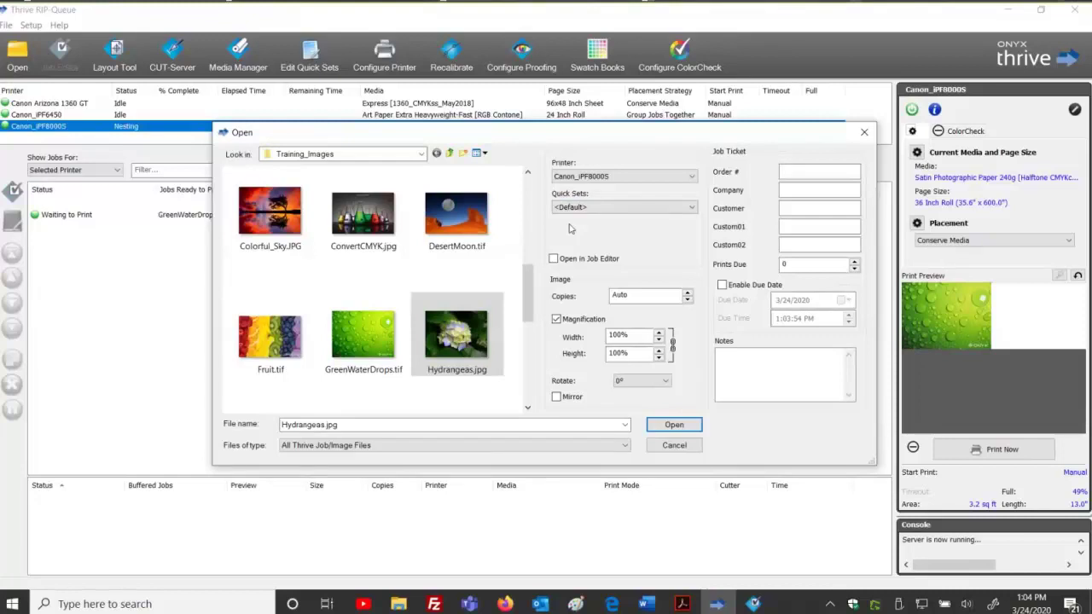
pyautogui.click(607, 210)
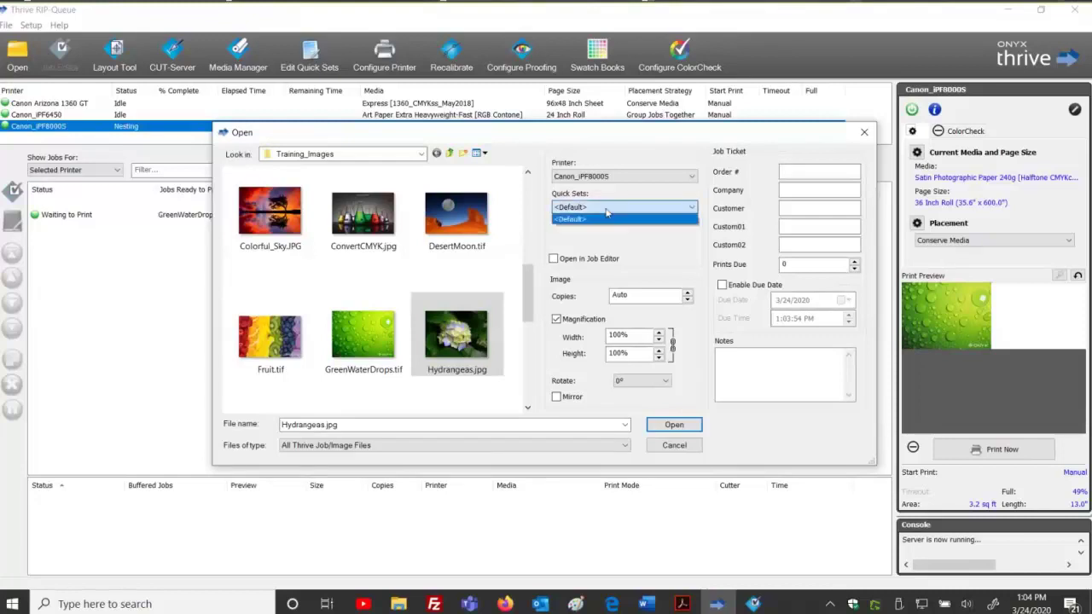
pyautogui.click(607, 210)
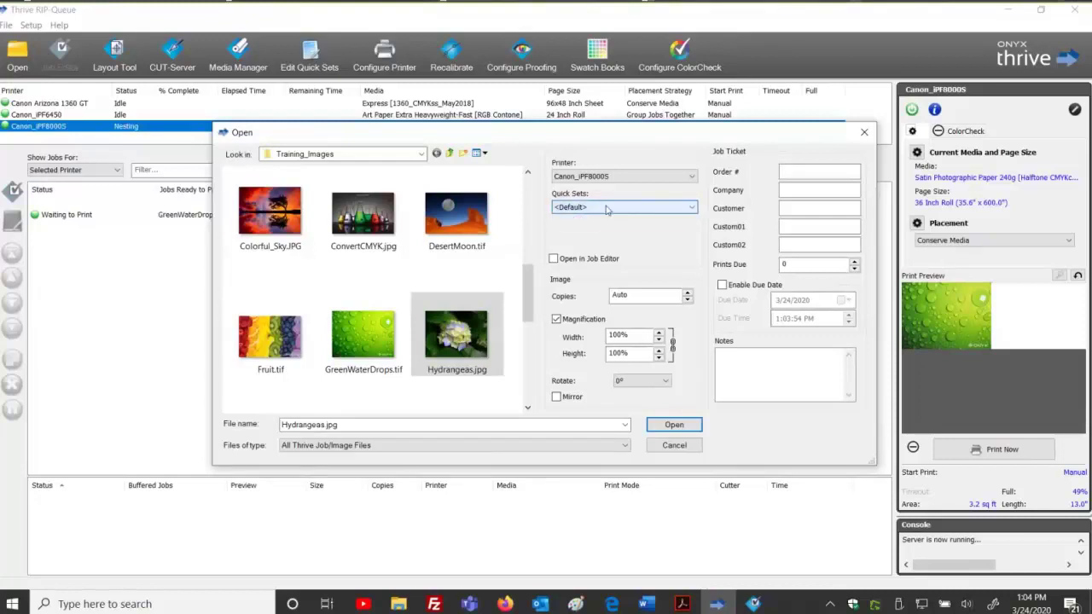
pyautogui.click(675, 426)
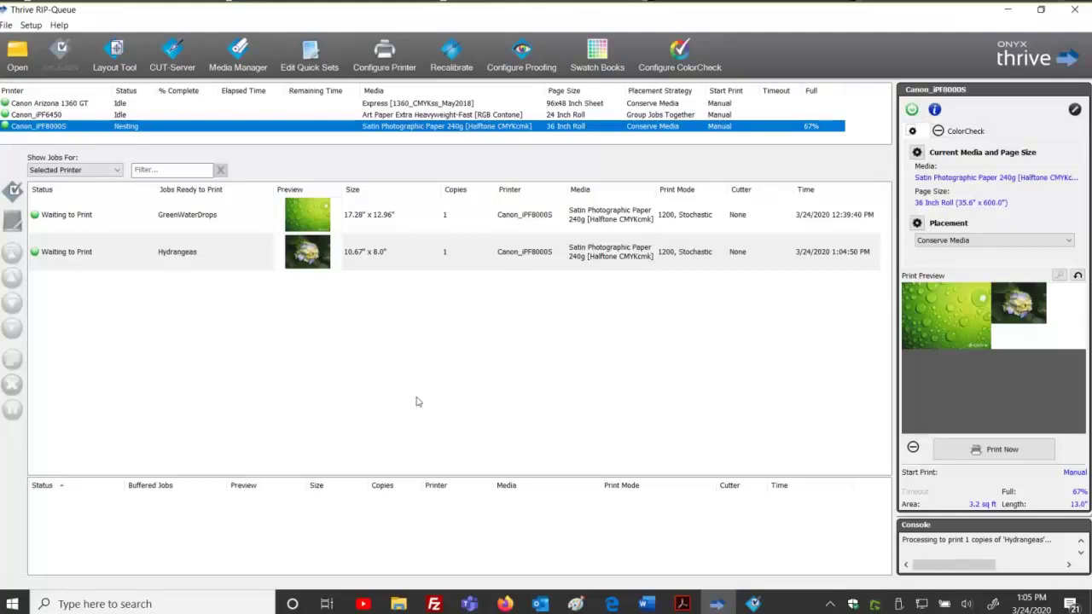
# Begin Configure Printer once Hydrangeas is queued, triggering the server shutdown warning.
pyautogui.click(386, 55)
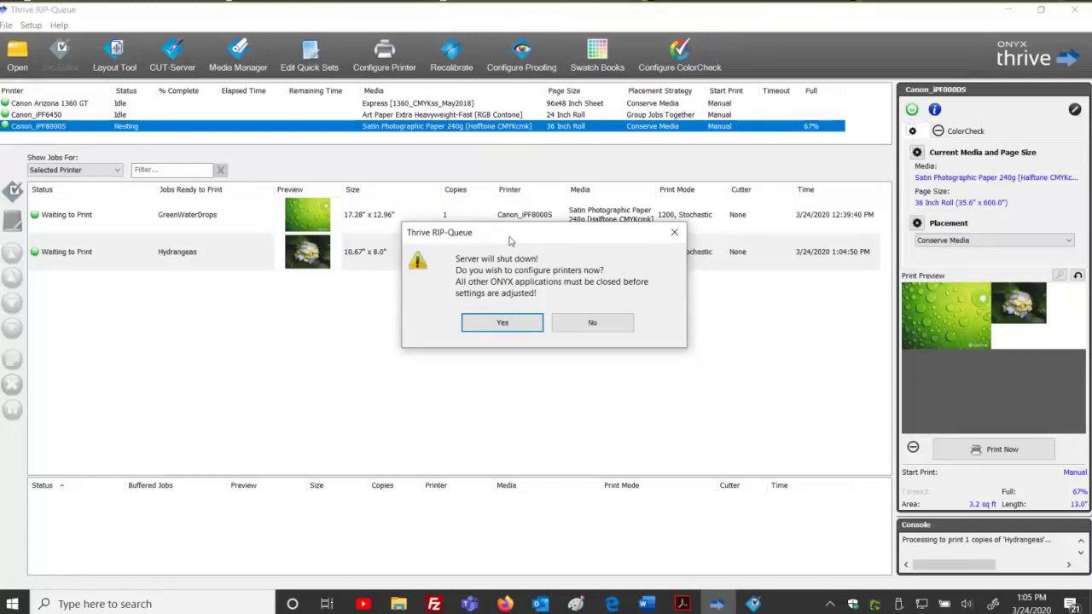
# Accept the shutdown to reach Canon_iPF8000S's Configure Printer dialog showing only the Default quick set.
pyautogui.click(522, 325)
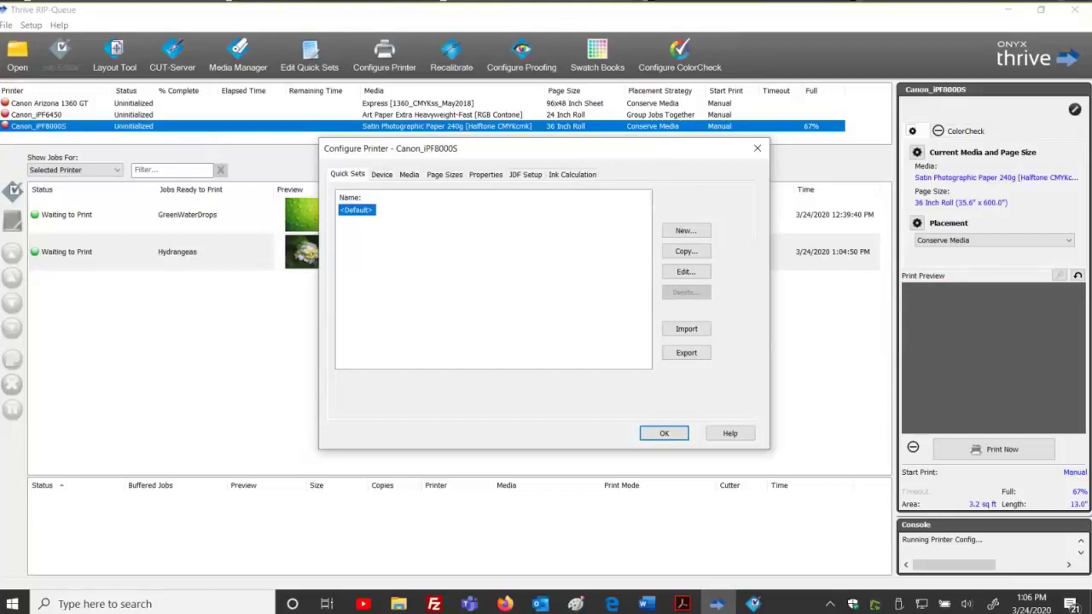
pyautogui.click(678, 29)
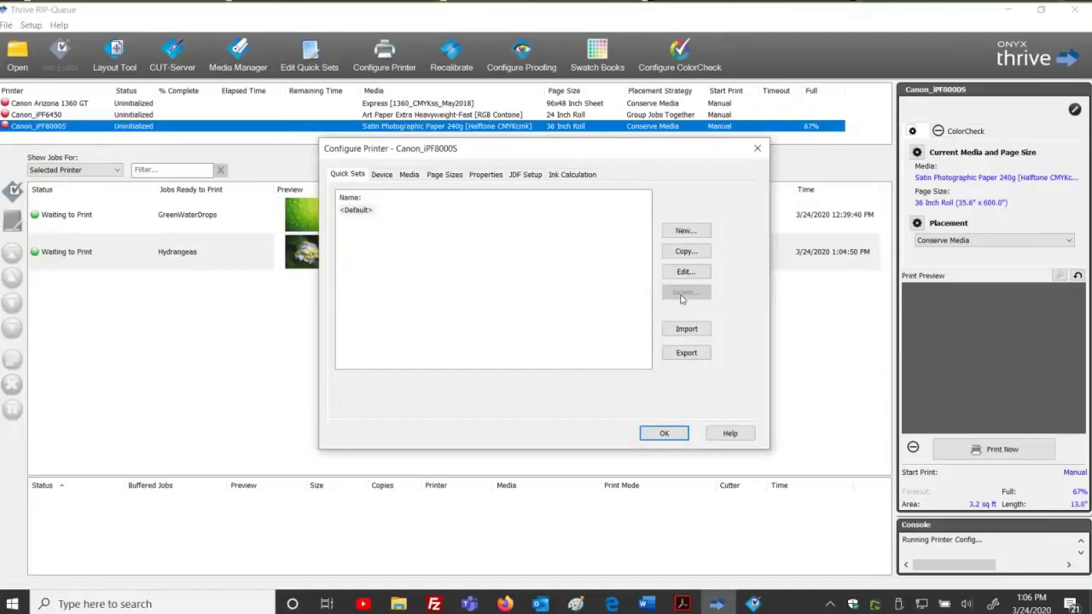
pyautogui.click(364, 211)
pyautogui.click(685, 271)
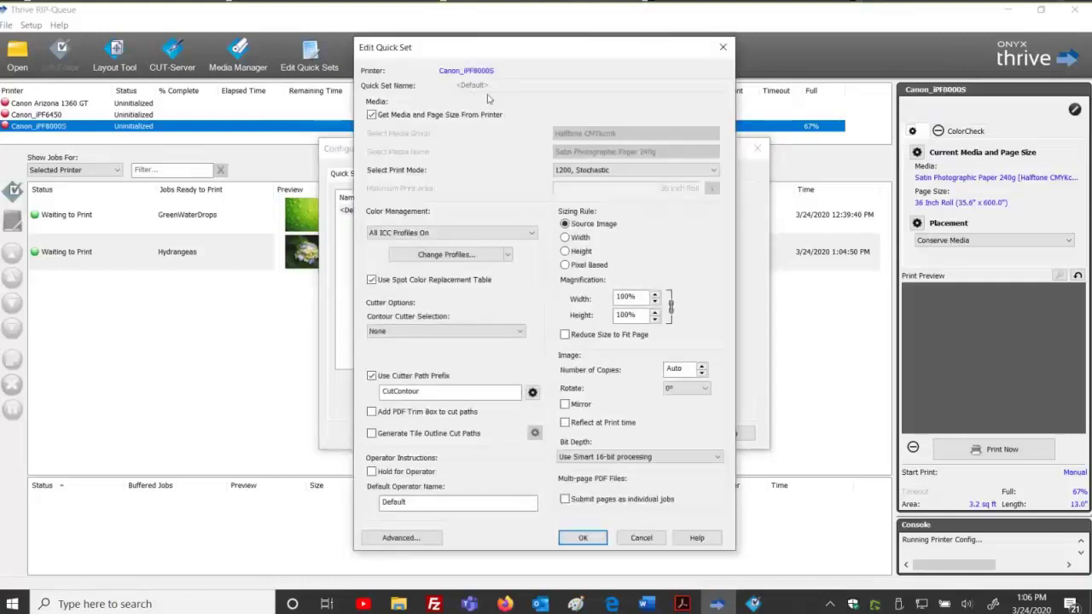
pyautogui.click(641, 537)
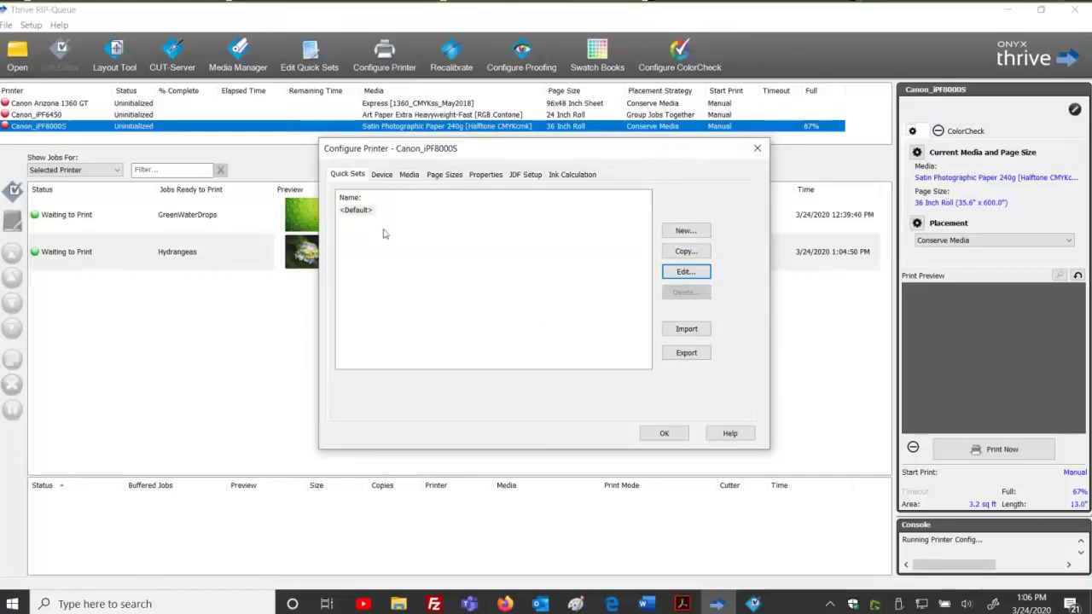
# Select the <Default> quick set and open it in Edit Quick Set.
pyautogui.click(359, 209)
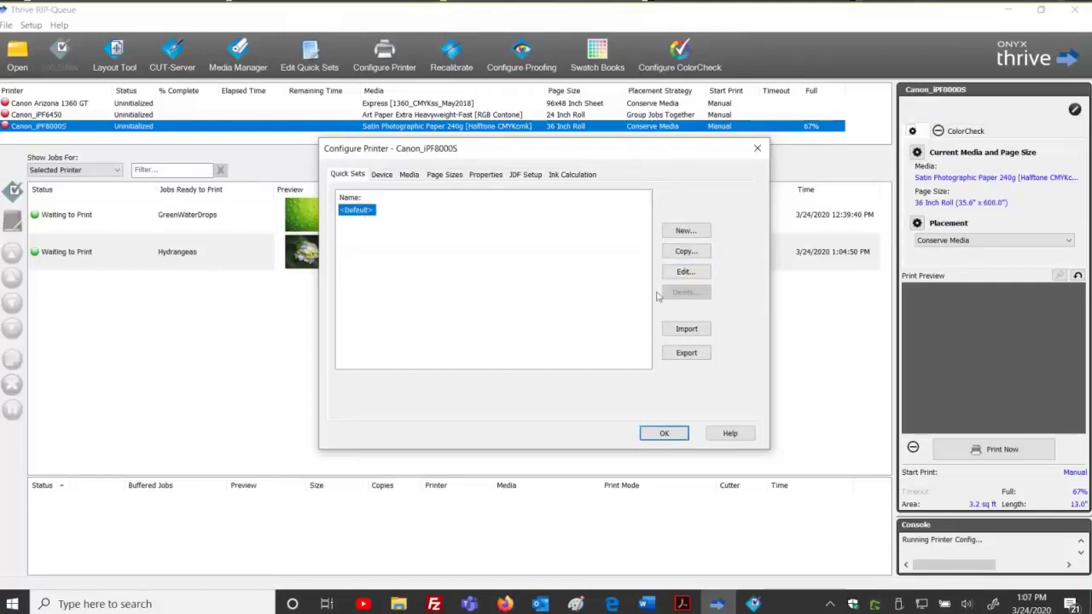
pyautogui.click(676, 273)
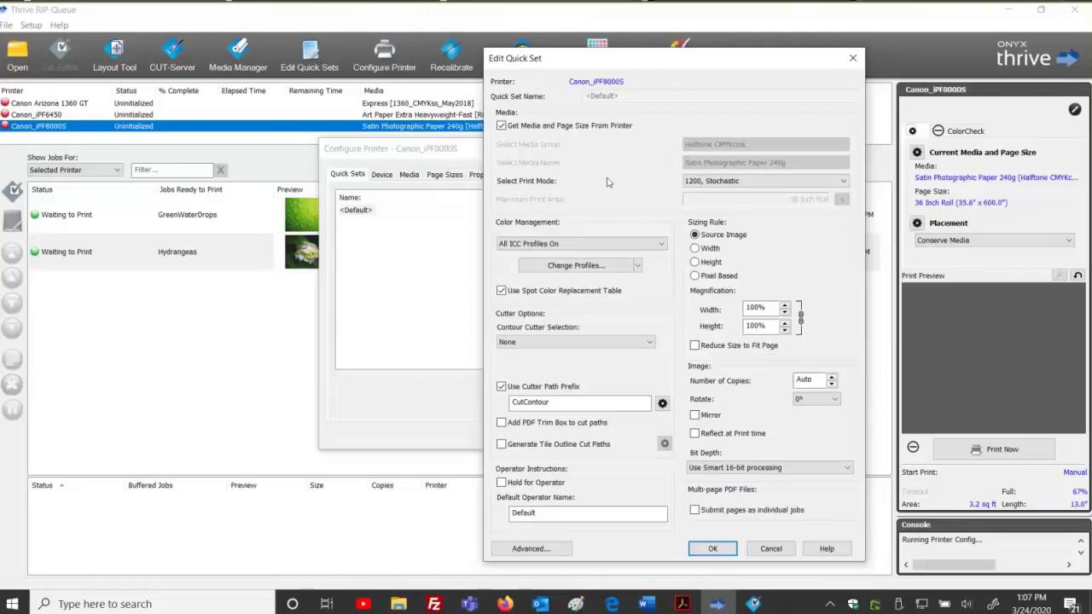
# Review the print mode list and keep 1200, Stochastic as the Default quick set's mode.
pyautogui.click(843, 181)
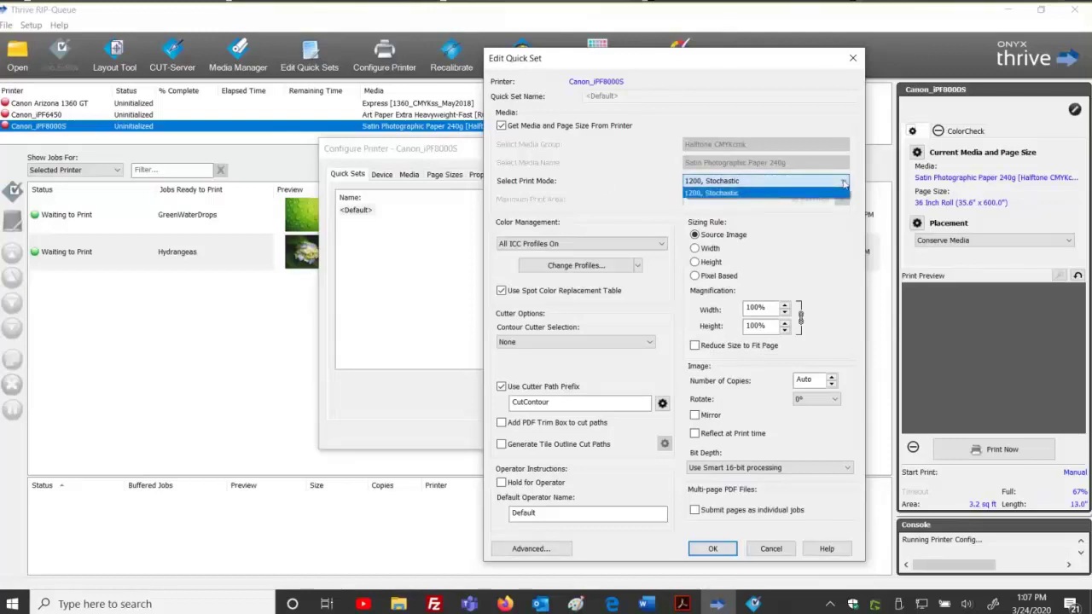
pyautogui.click(843, 182)
pyautogui.click(843, 181)
pyautogui.click(843, 182)
pyautogui.click(843, 182)
pyautogui.click(843, 181)
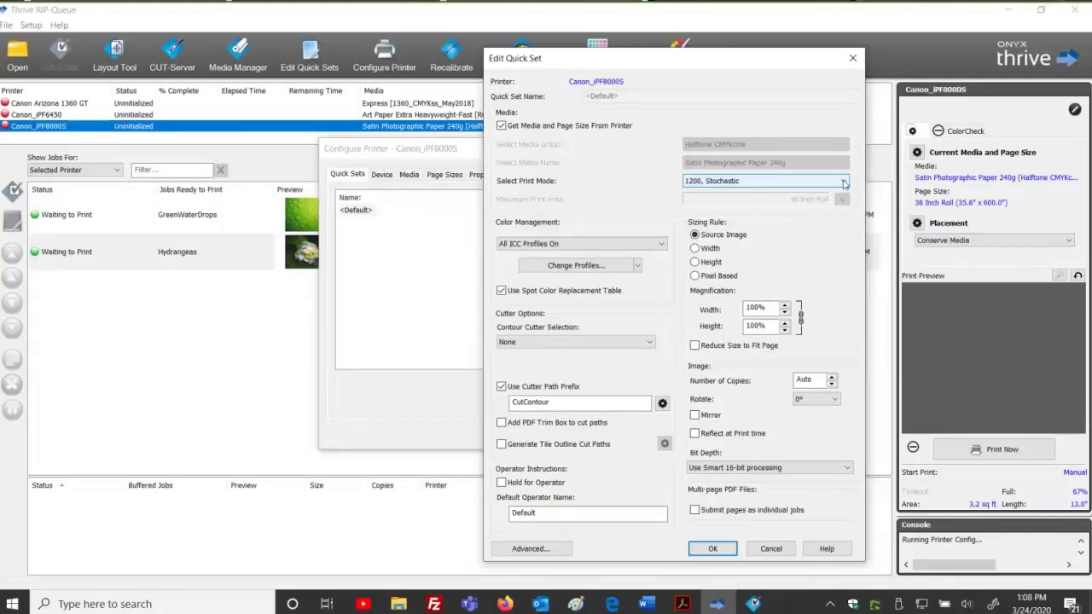
pyautogui.click(844, 183)
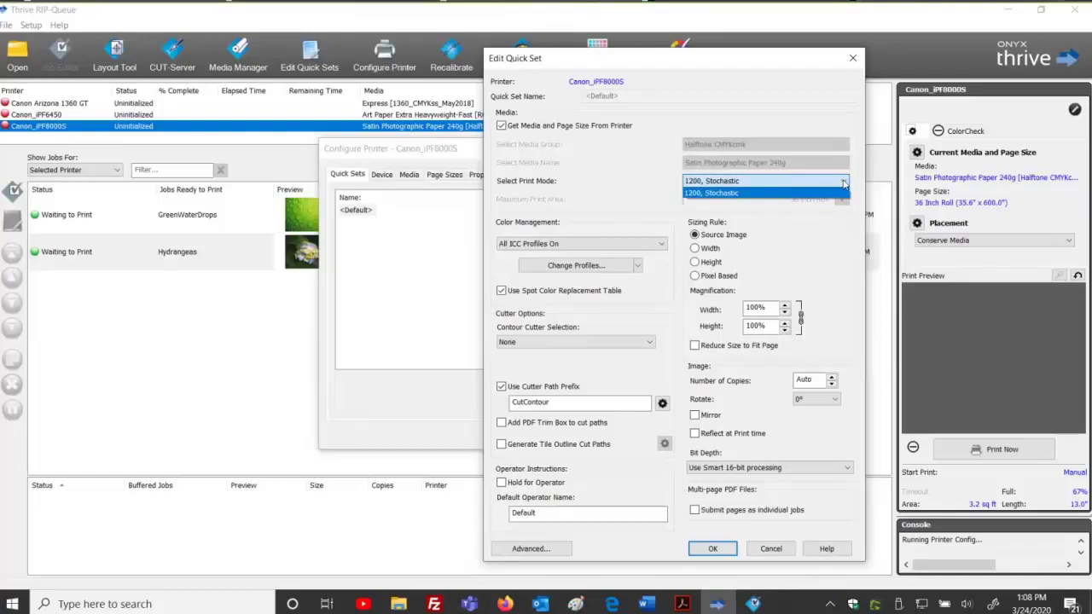
pyautogui.click(843, 183)
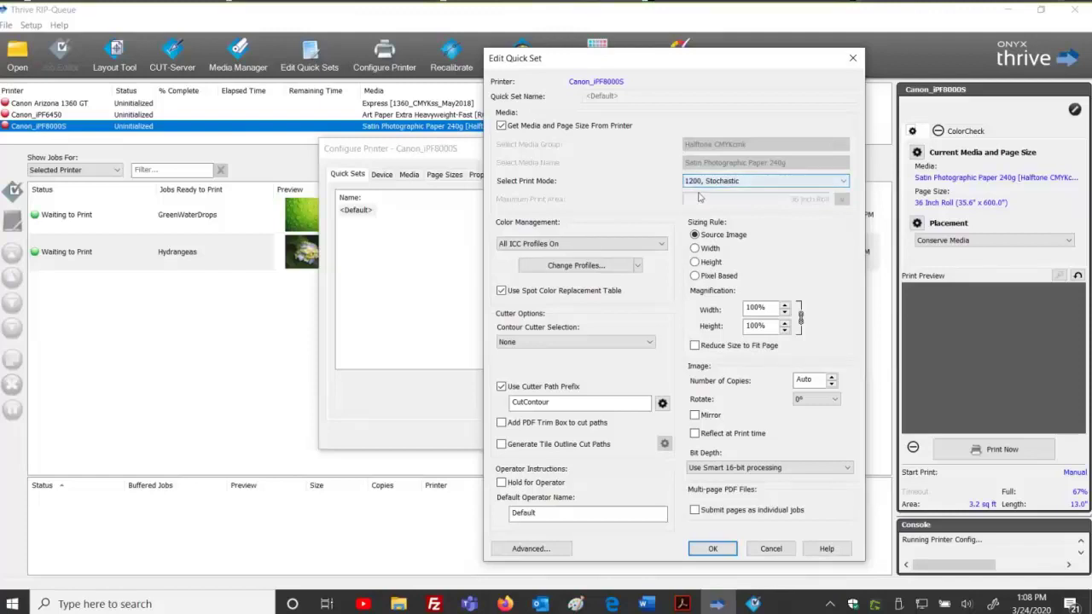
pyautogui.click(792, 183)
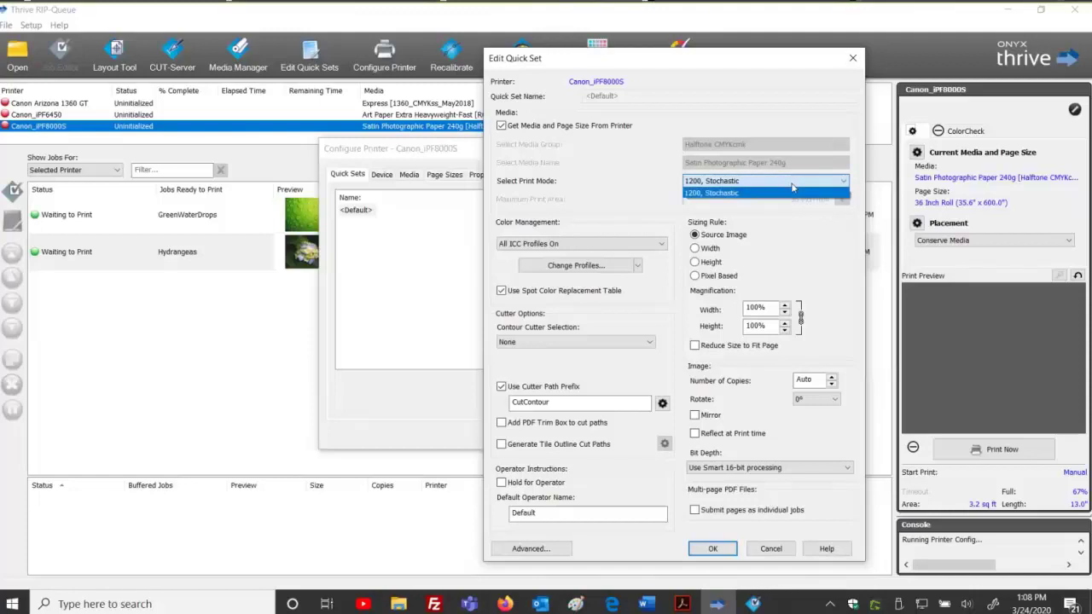
pyautogui.click(793, 184)
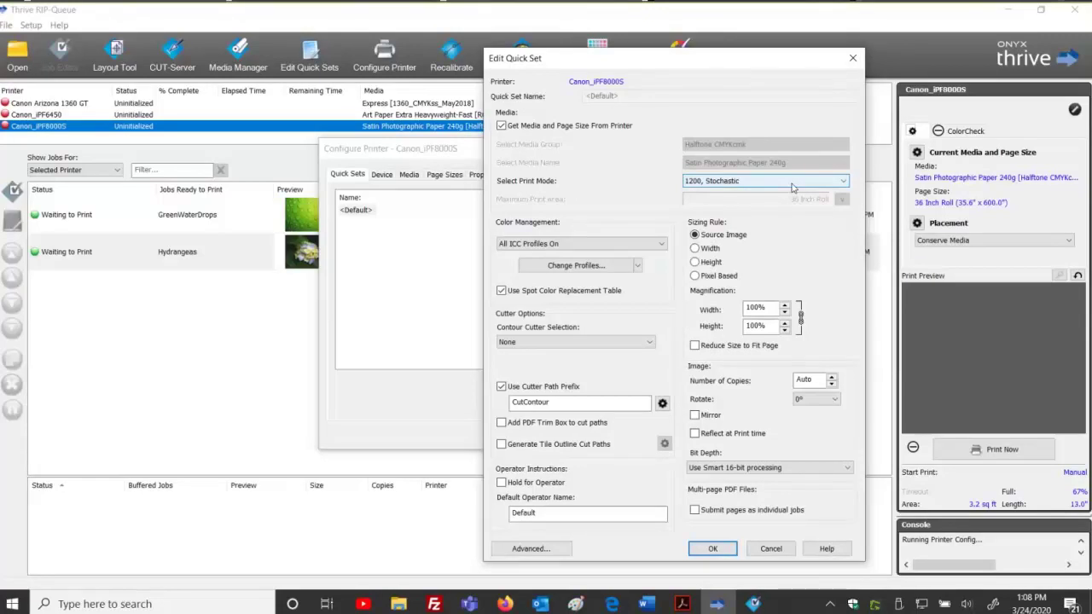
pyautogui.click(792, 181)
pyautogui.click(793, 184)
pyautogui.click(764, 182)
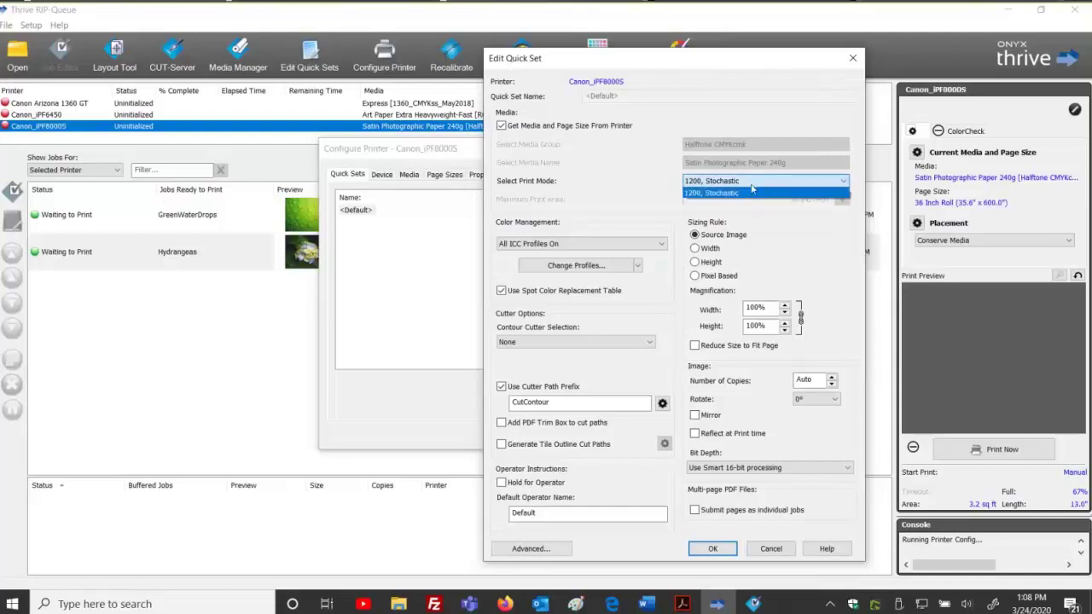
pyautogui.click(751, 189)
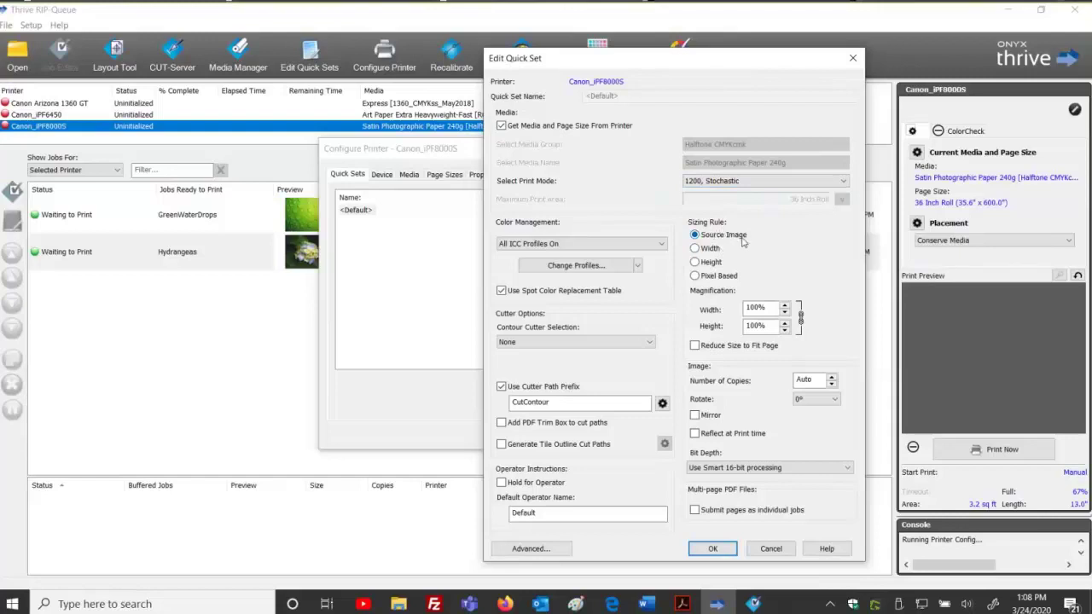
pyautogui.click(696, 255)
pyautogui.click(695, 260)
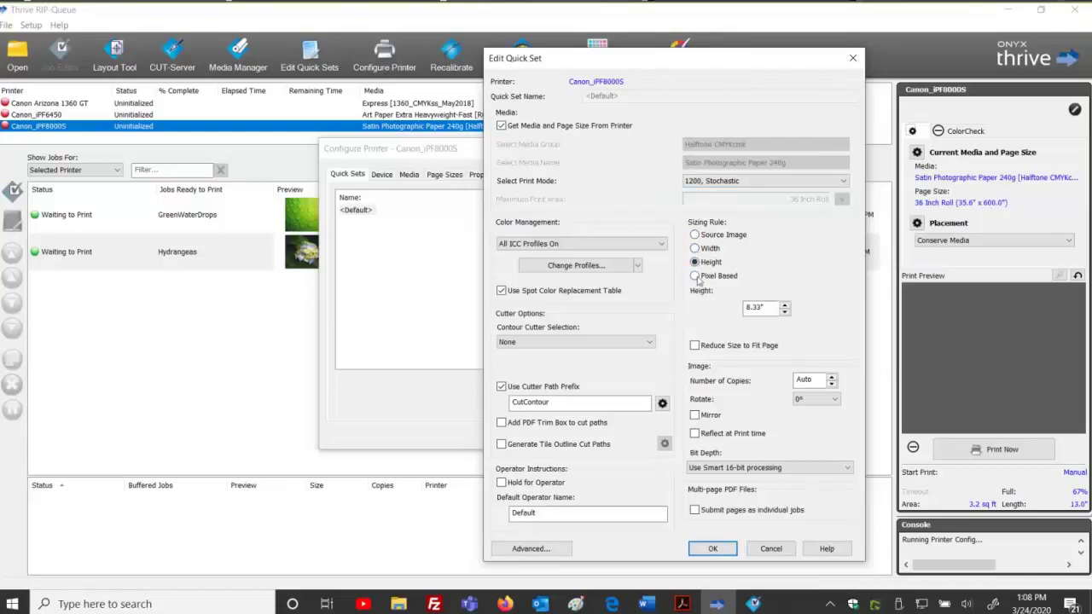
pyautogui.click(697, 278)
pyautogui.click(694, 235)
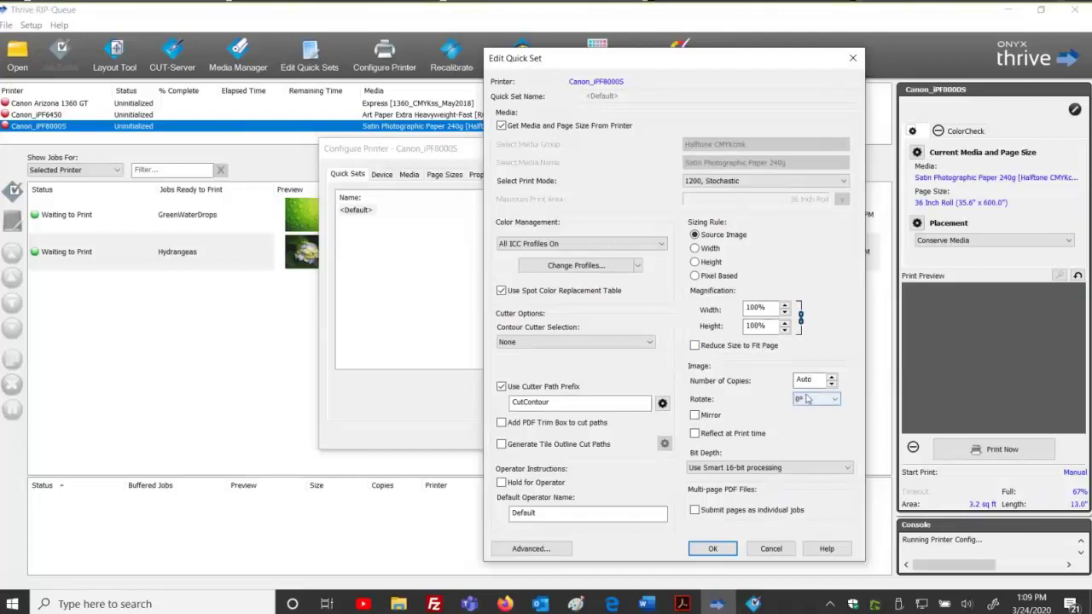
pyautogui.click(806, 398)
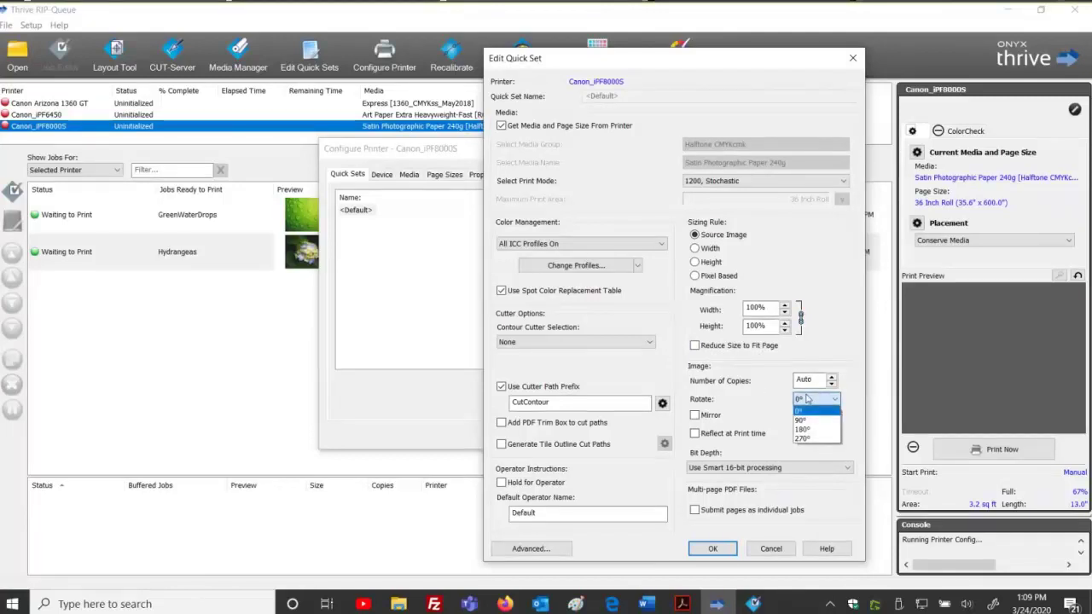
pyautogui.click(804, 411)
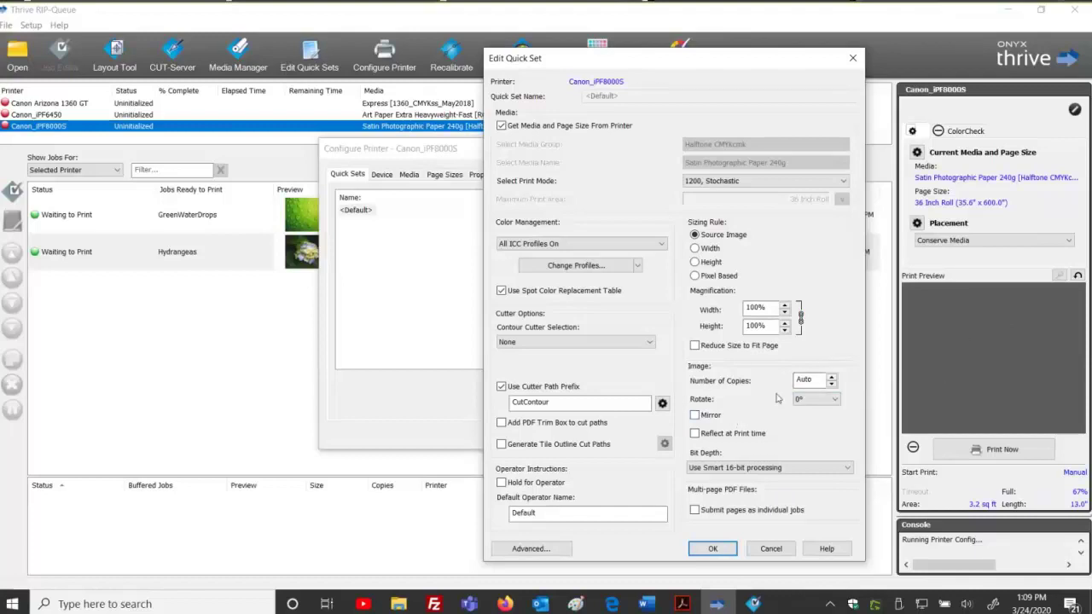
pyautogui.click(847, 468)
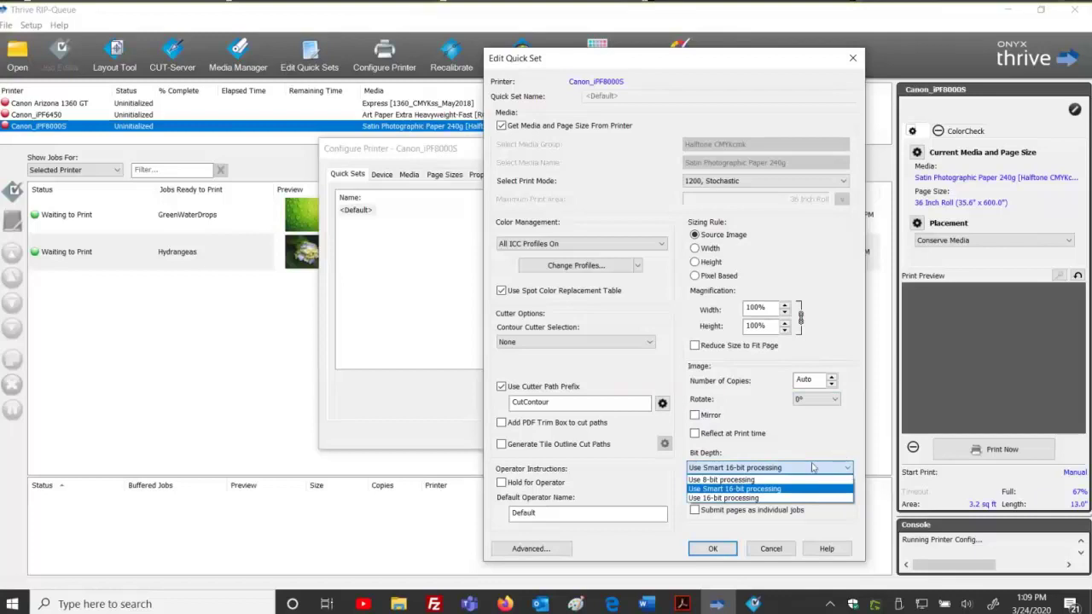
pyautogui.click(750, 489)
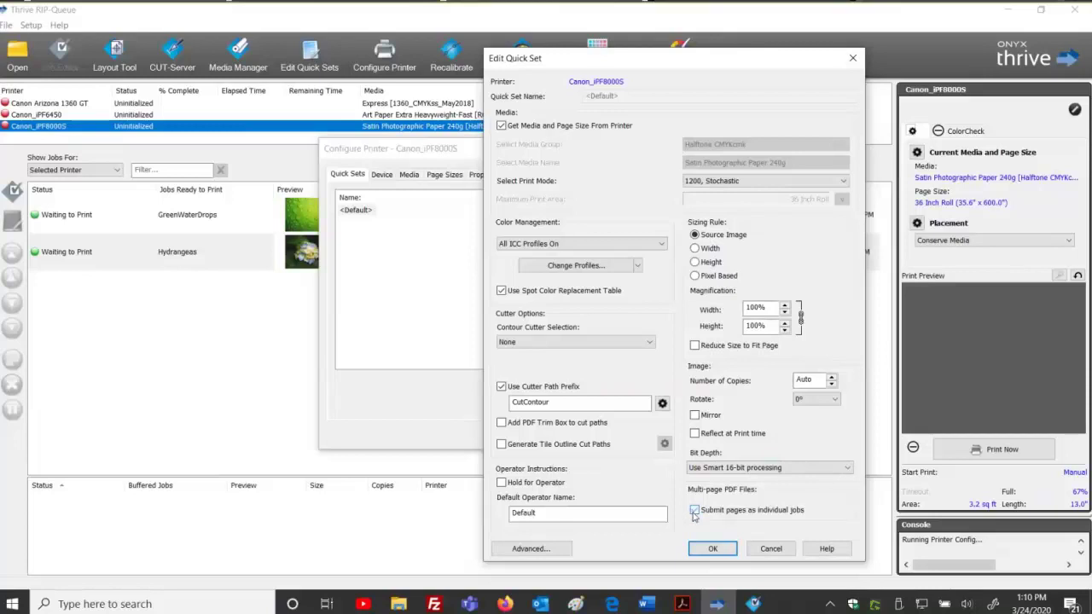
pyautogui.click(695, 510)
pyautogui.click(722, 24)
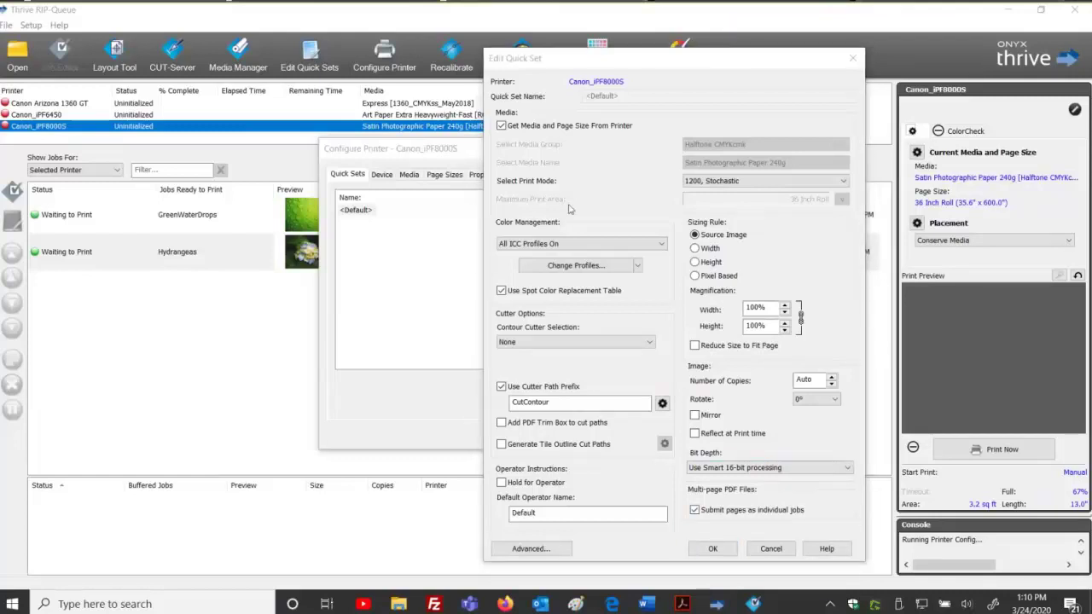
pyautogui.click(701, 510)
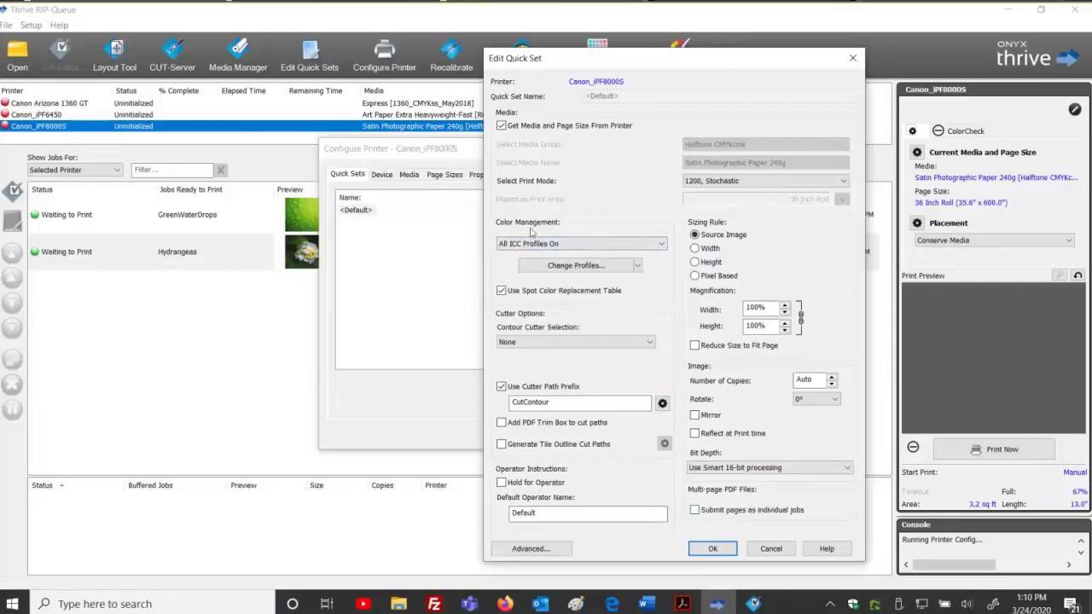
# Browse the colour management presets, leaving All ICC Profiles On selected.
pyautogui.click(594, 245)
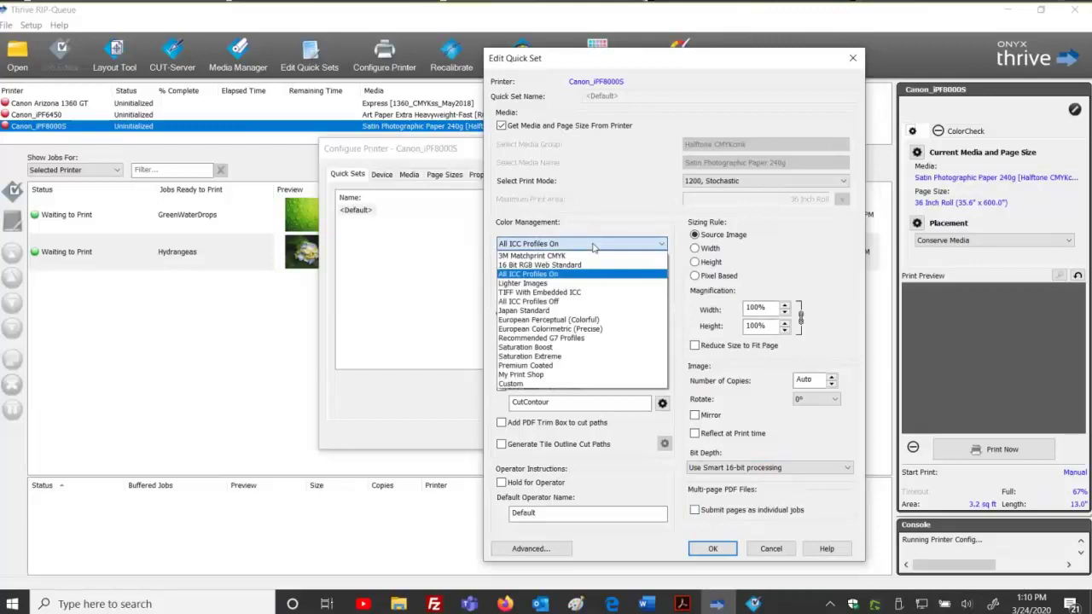
pyautogui.click(593, 245)
pyautogui.click(593, 244)
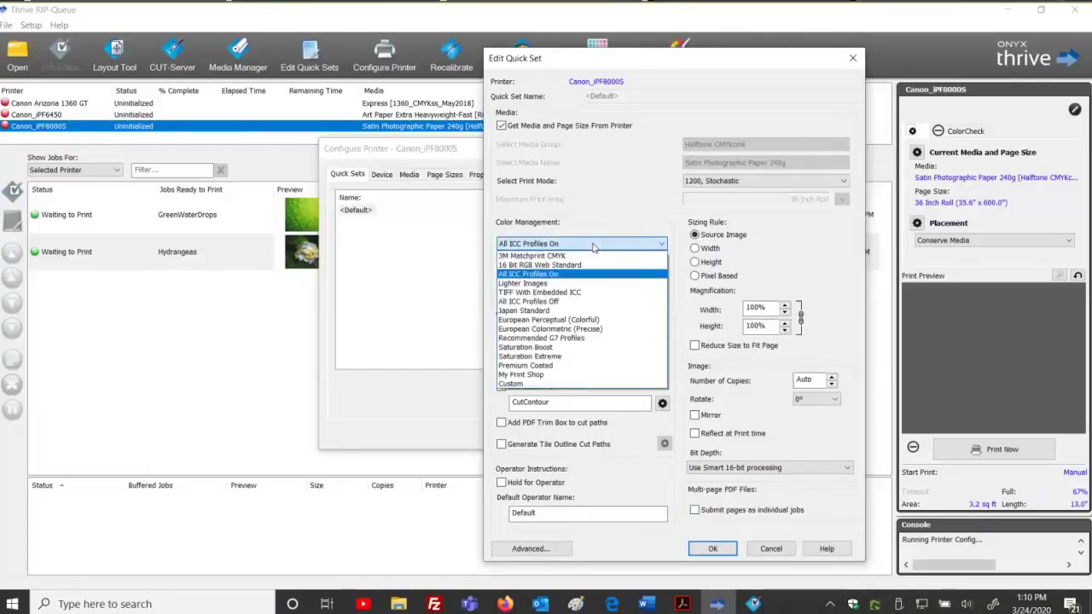
pyautogui.click(593, 244)
pyautogui.click(593, 244)
pyautogui.click(594, 245)
# Inspect SWOP v2 CMYK/sRGB profiles and Perceptual intents, cancel unchanged, then list contour cutters.
pyautogui.click(586, 266)
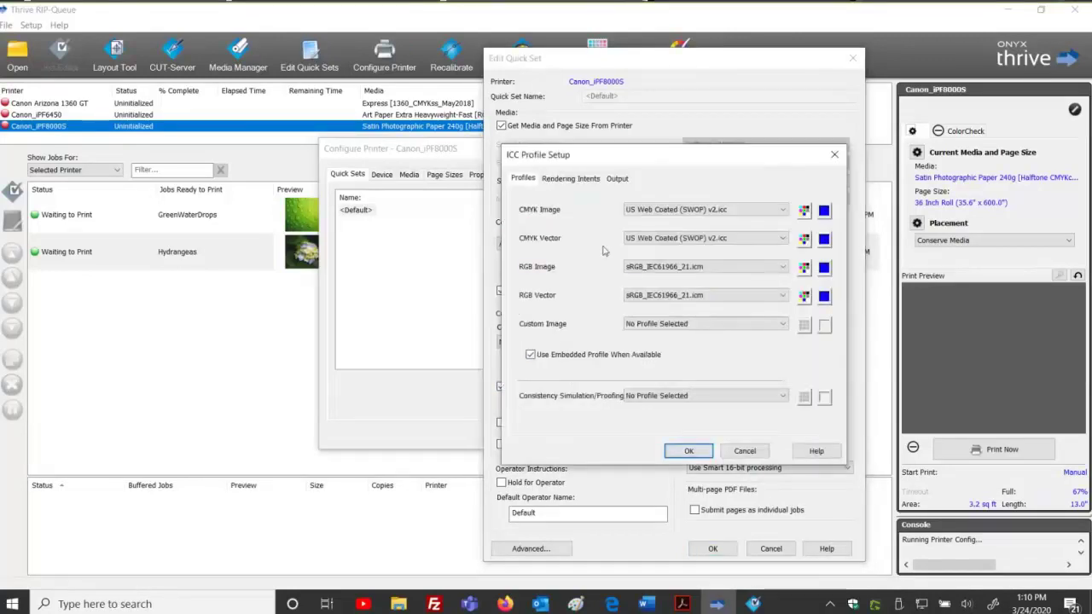
pyautogui.click(568, 181)
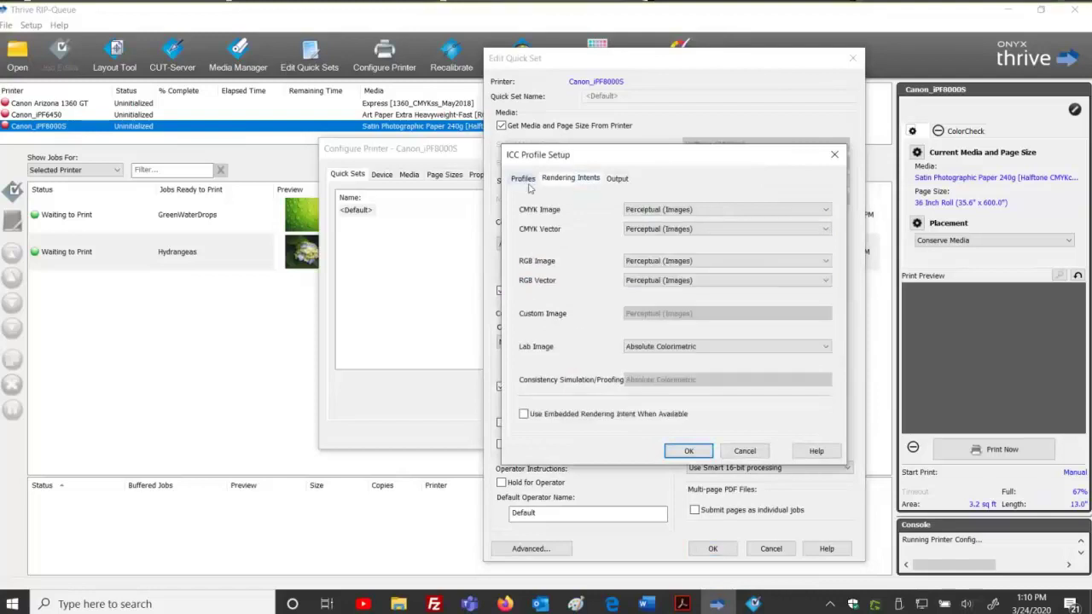
pyautogui.click(524, 181)
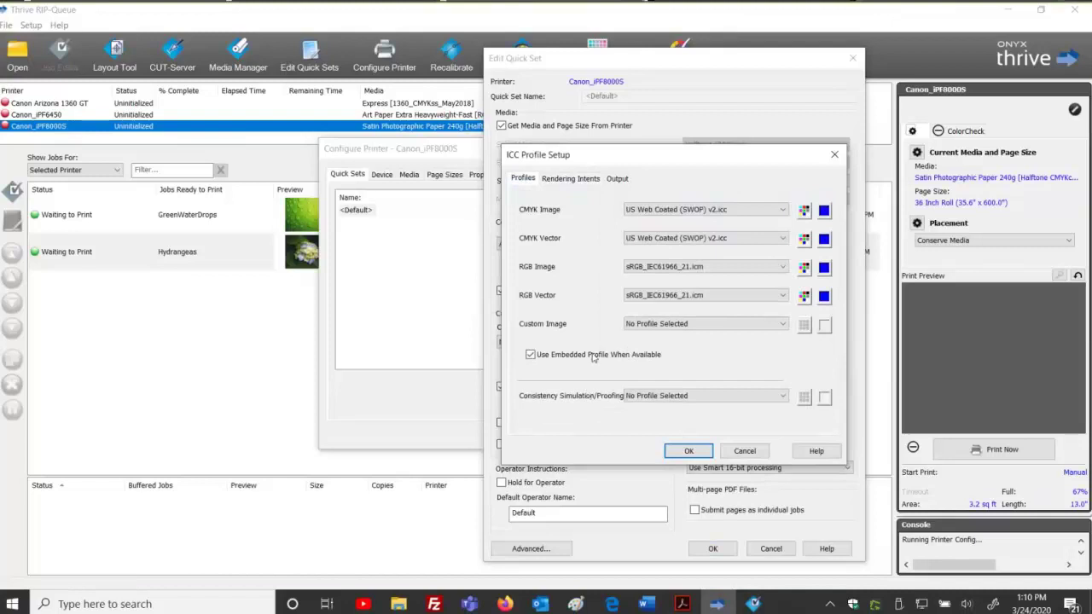
pyautogui.click(578, 180)
pyautogui.press('Left')
pyautogui.click(746, 452)
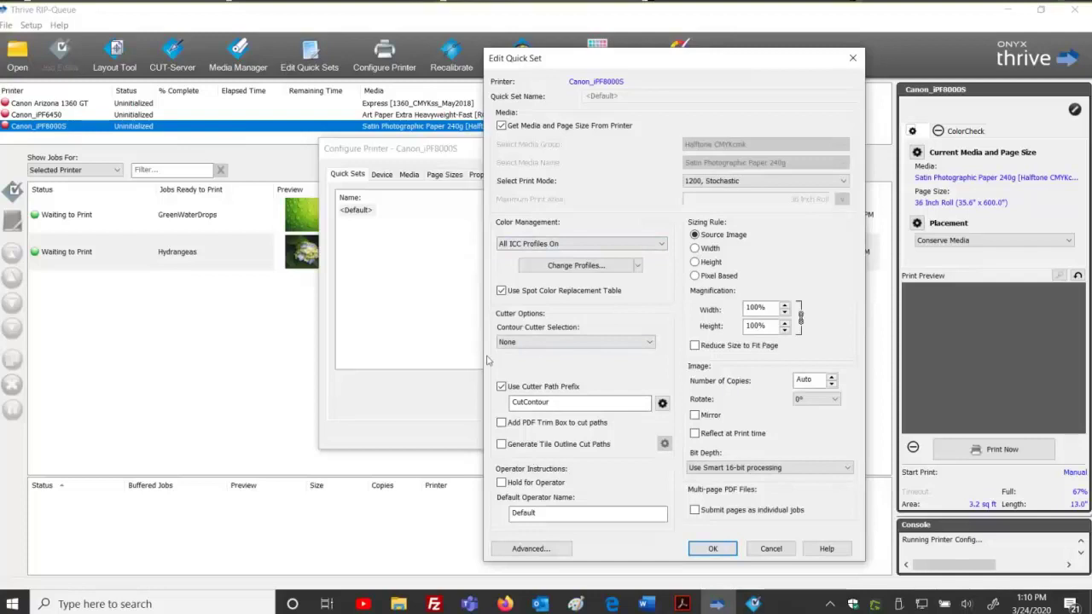
pyautogui.click(573, 342)
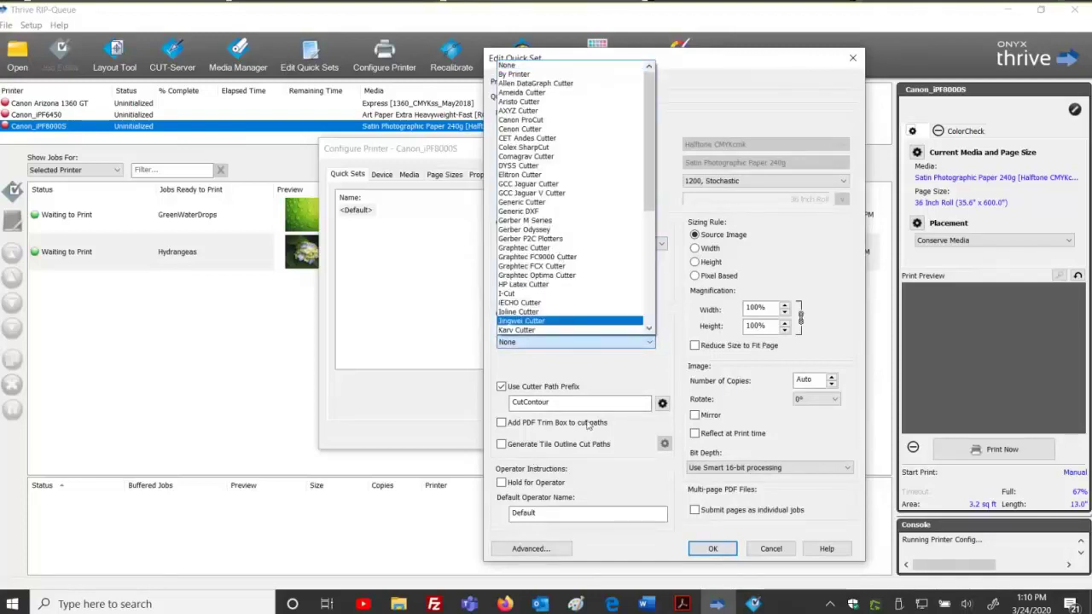
# Keep contour cutter at None, leave Hold for Operator unticked, and open Advanced Options.
pyautogui.click(573, 376)
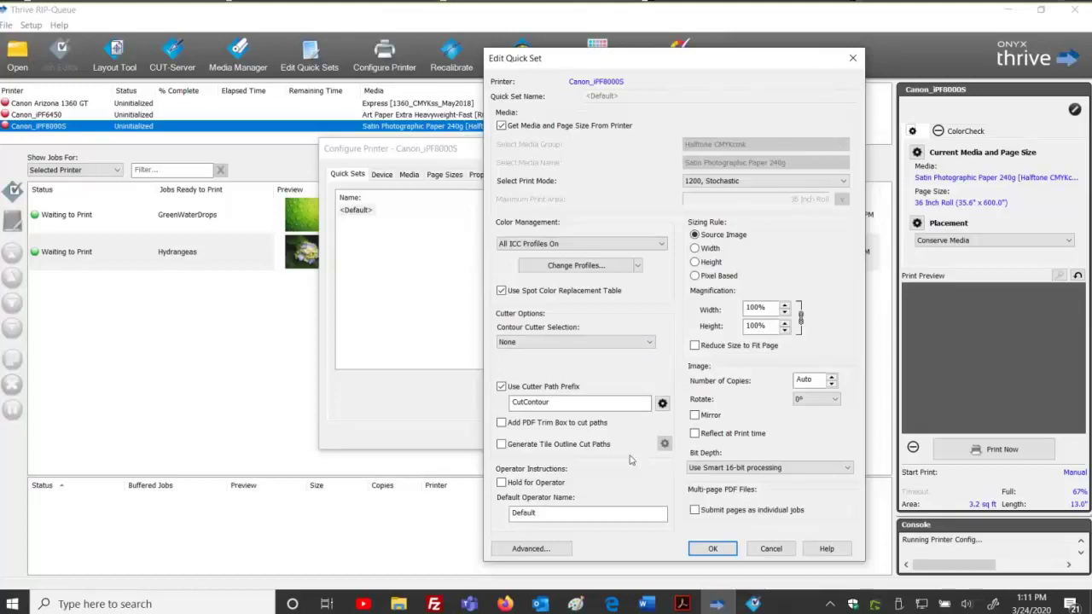
pyautogui.click(508, 487)
pyautogui.click(502, 484)
pyautogui.click(502, 485)
pyautogui.click(501, 483)
pyautogui.click(520, 553)
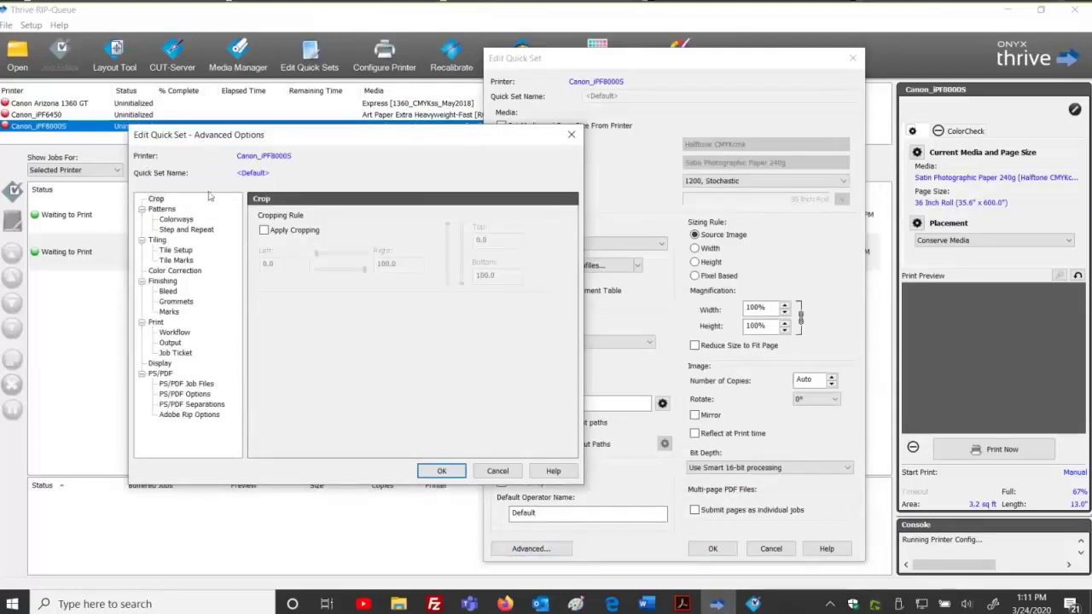
# Try Apply Cropping with a 38.1 left crop, then switch cropping back off.
pyautogui.click(156, 200)
pyautogui.click(264, 230)
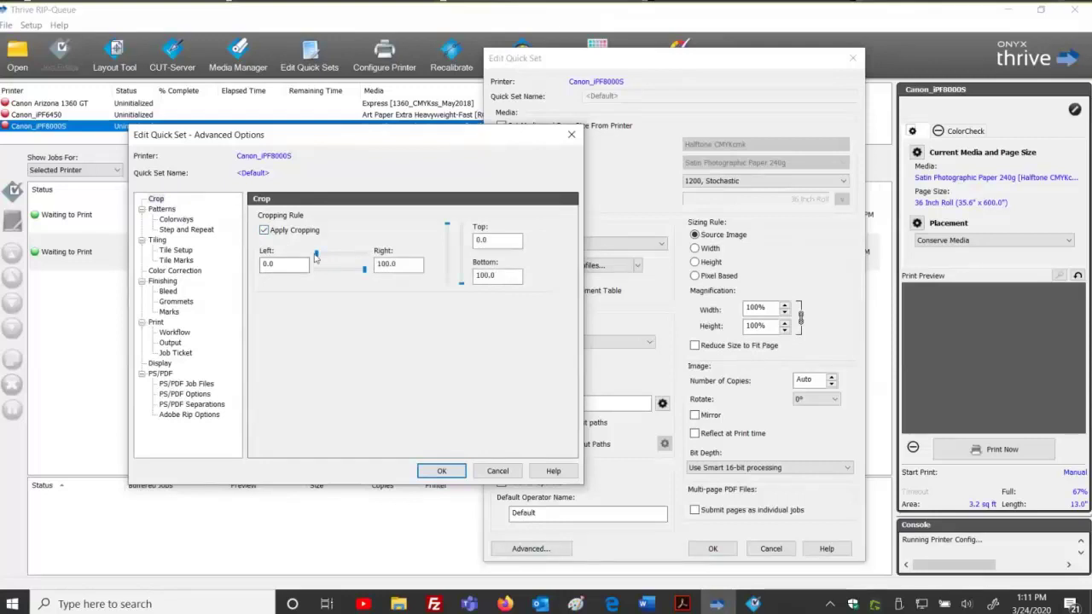
pyautogui.moveTo(318, 255)
pyautogui.mouseDown()
pyautogui.moveTo(335, 255)
pyautogui.moveTo(301, 255)
pyautogui.mouseUp()
pyautogui.click(264, 232)
# Browse the Colorways and Step and Repeat pages, leaving both disabled, and show Tile Setup.
pyautogui.click(177, 219)
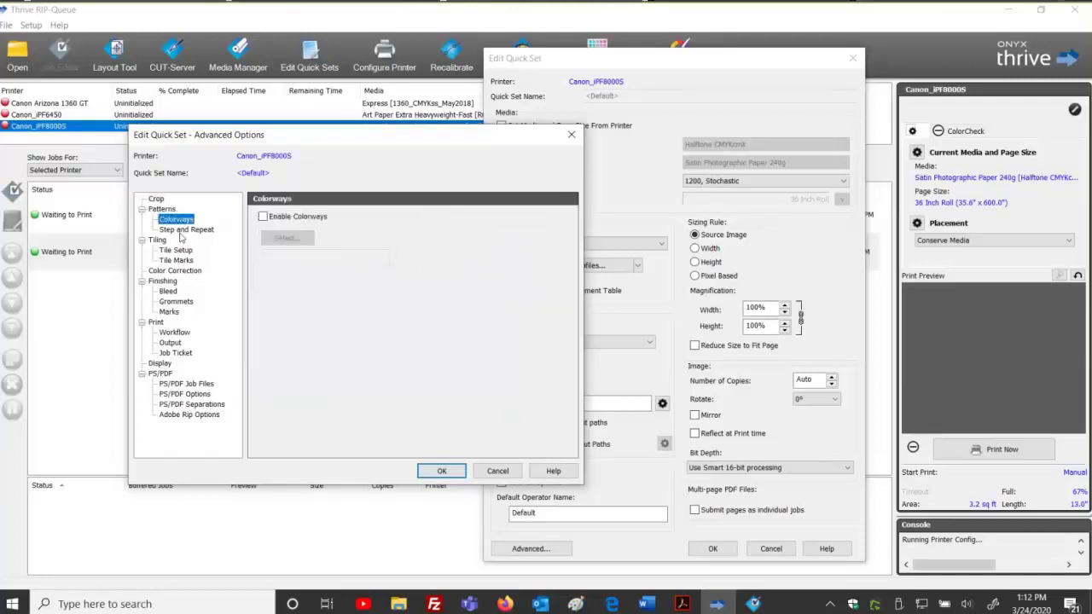
pyautogui.click(180, 231)
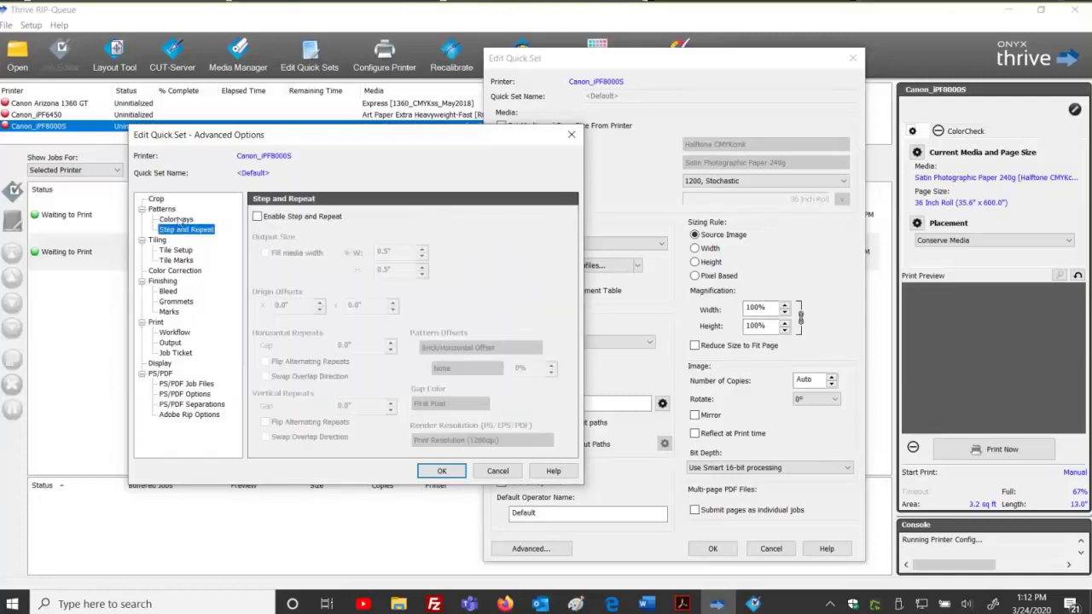
pyautogui.click(178, 220)
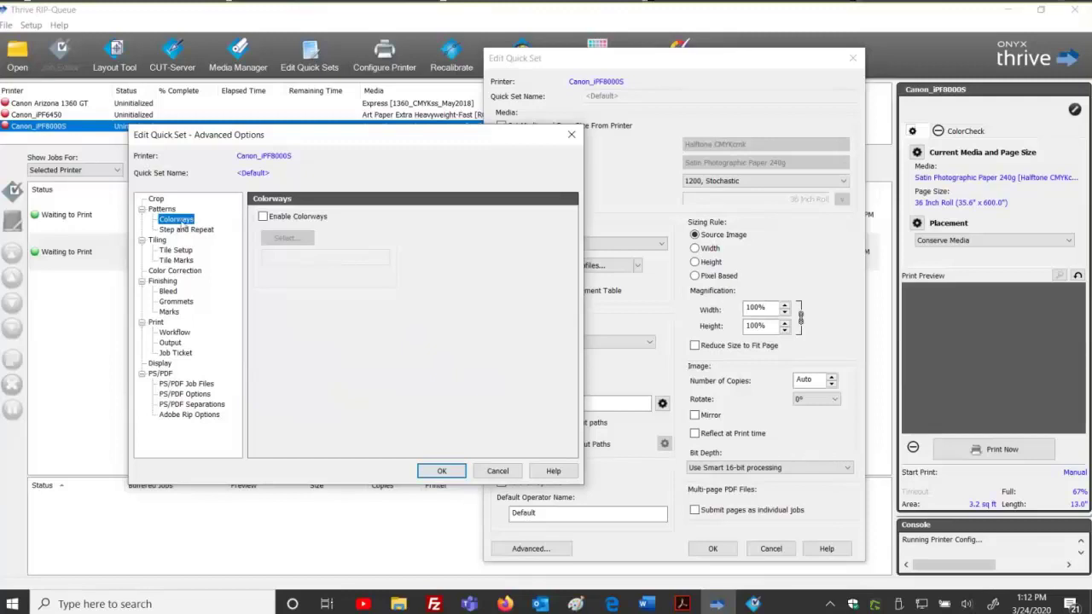
pyautogui.click(185, 230)
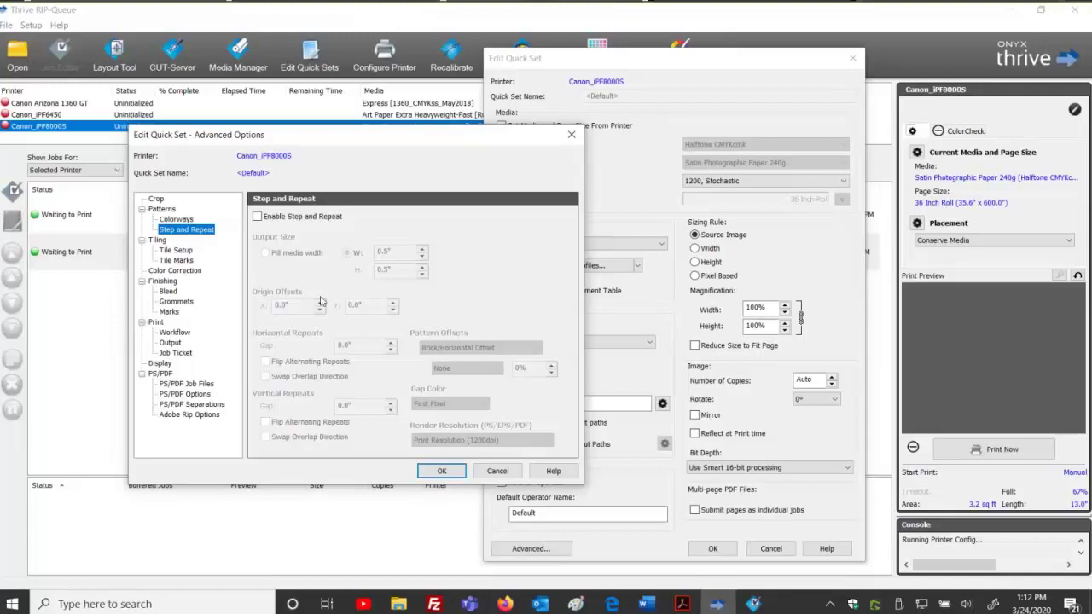
pyautogui.click(188, 220)
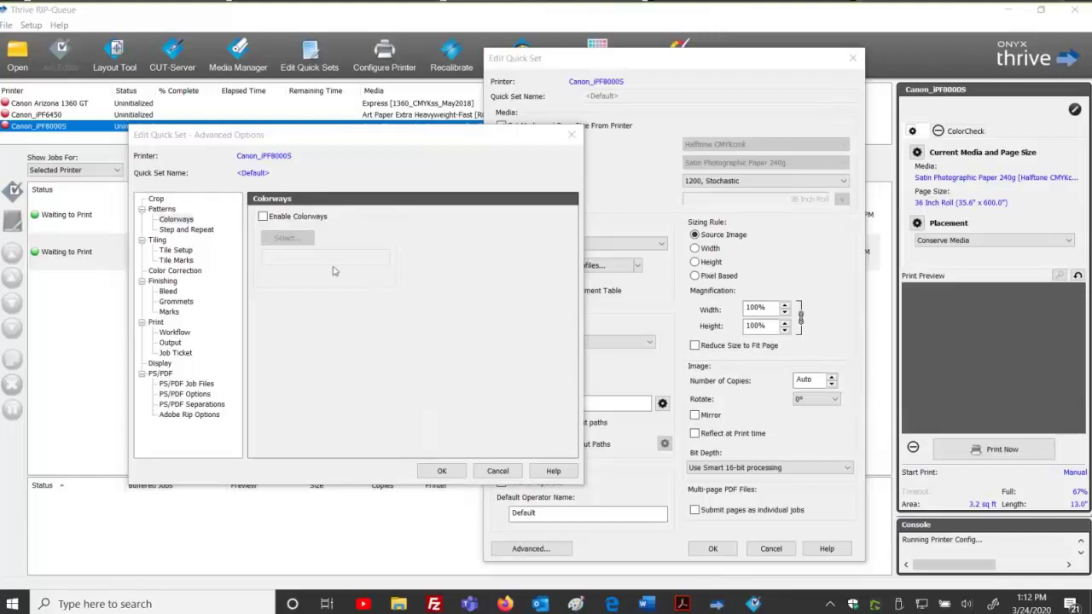
pyautogui.click(185, 221)
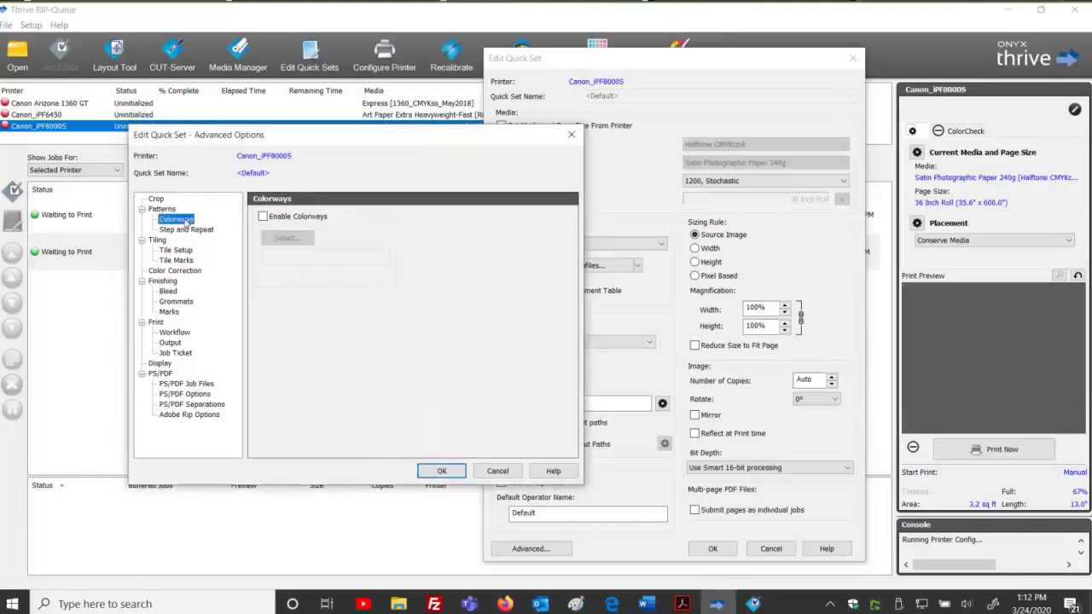
pyautogui.click(180, 230)
pyautogui.press('Up')
pyautogui.click(185, 230)
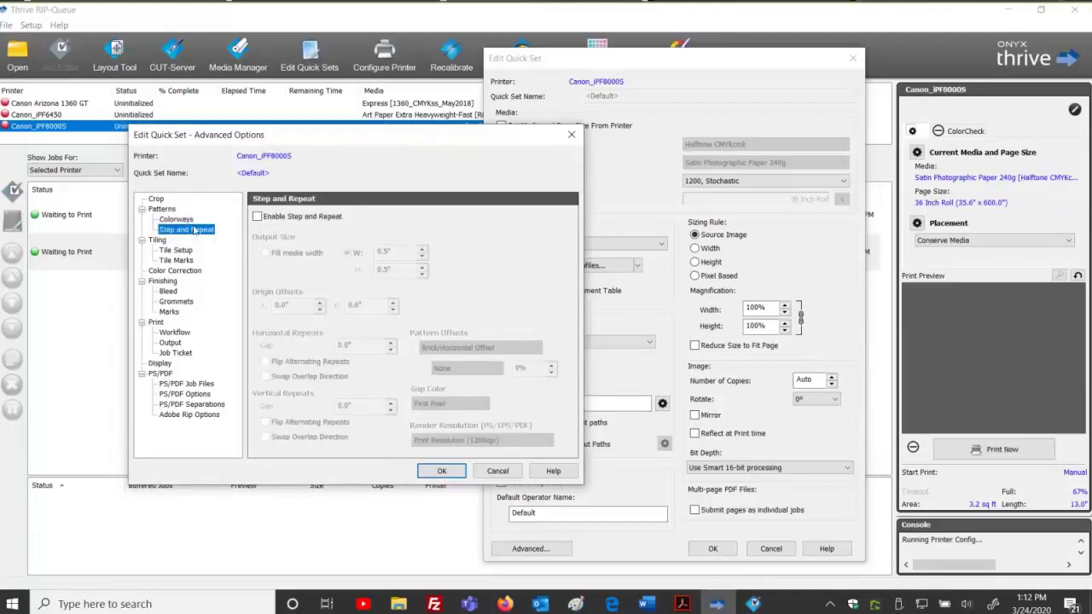
pyautogui.click(180, 220)
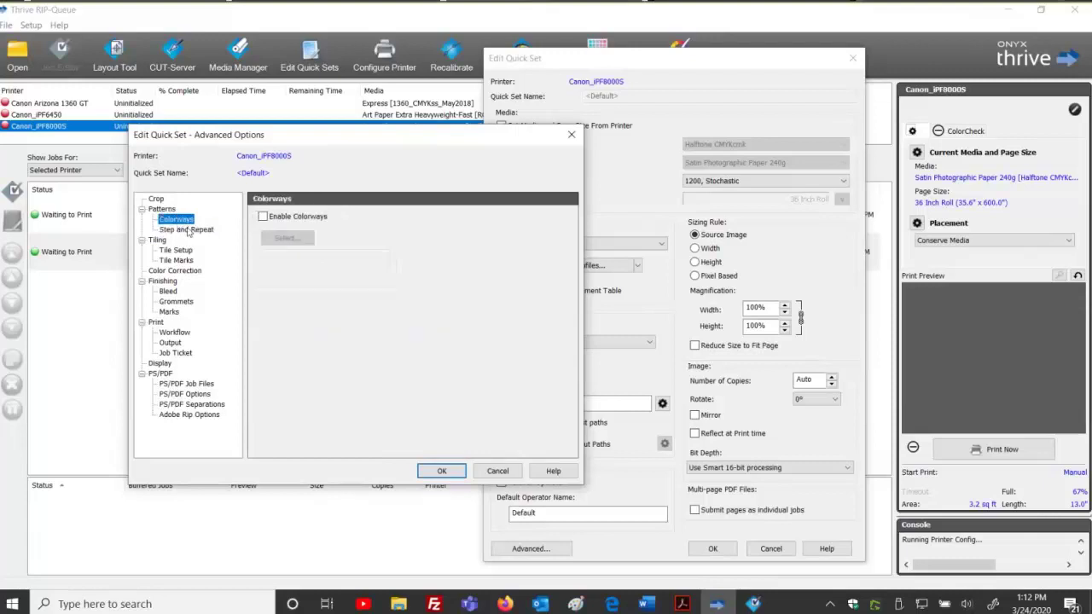
pyautogui.click(189, 232)
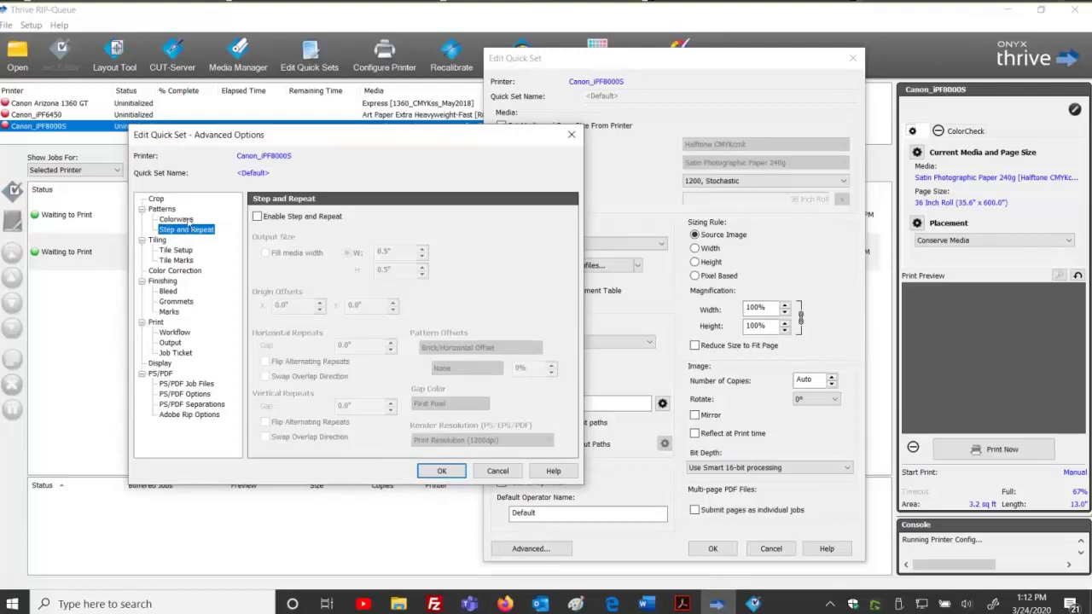
pyautogui.click(188, 221)
pyautogui.click(181, 251)
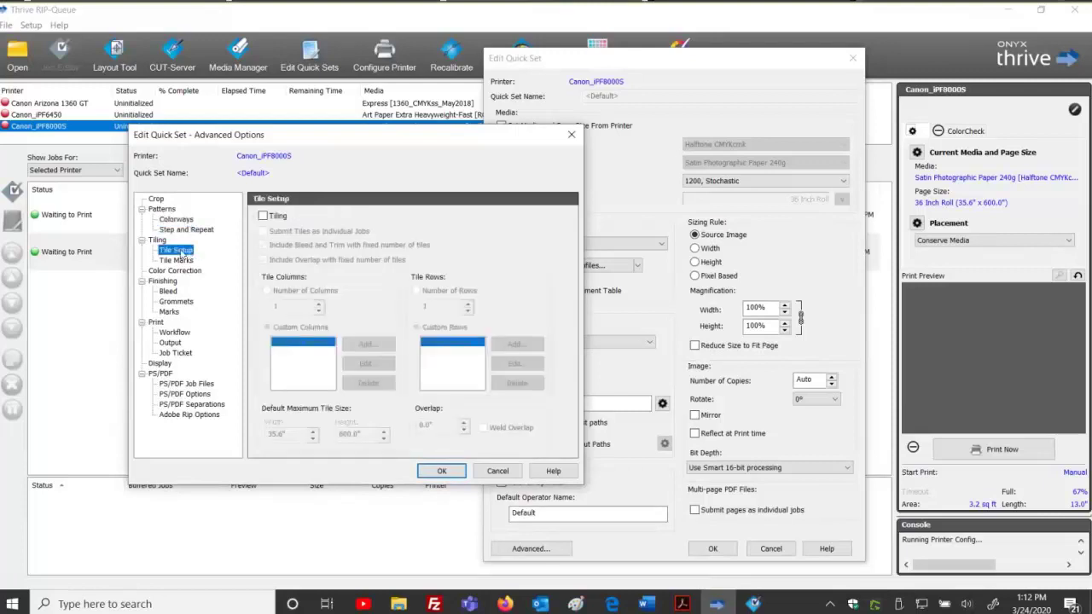
# Toggle Tiling on and back off, then show Color Correction with the filter at None.
pyautogui.click(263, 216)
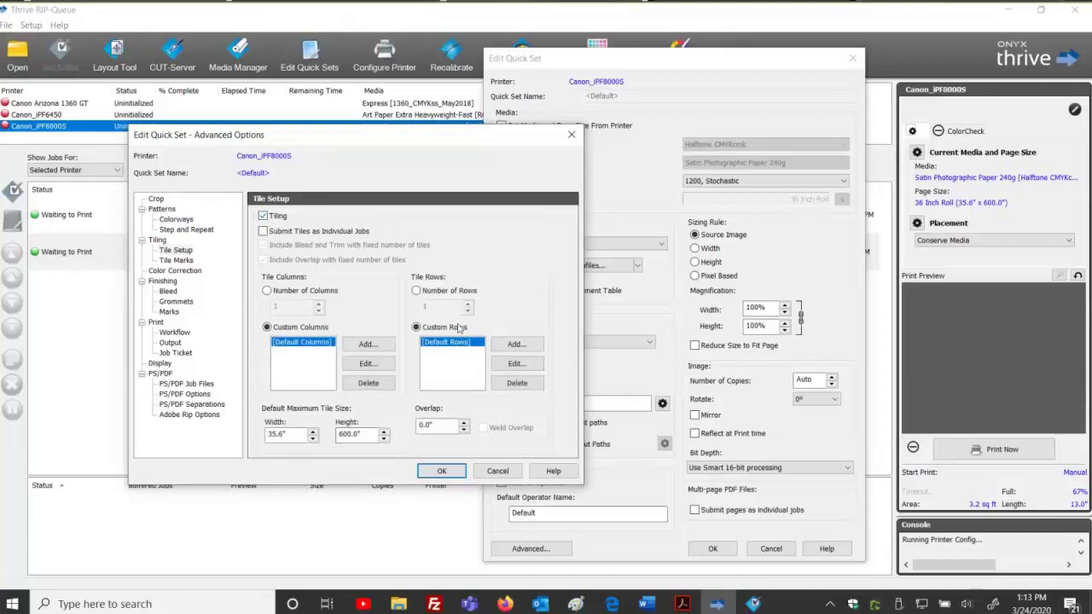
pyautogui.click(264, 216)
pyautogui.click(171, 271)
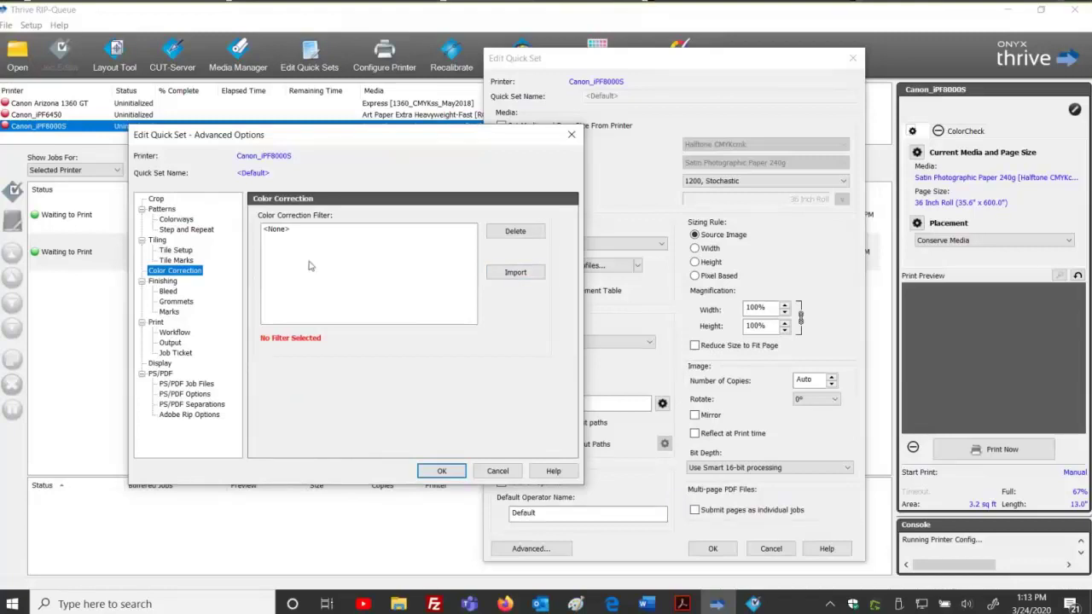
# Enable image bleed at 1 inch on all sides, keeping Mirror as the bleed type.
pyautogui.click(168, 291)
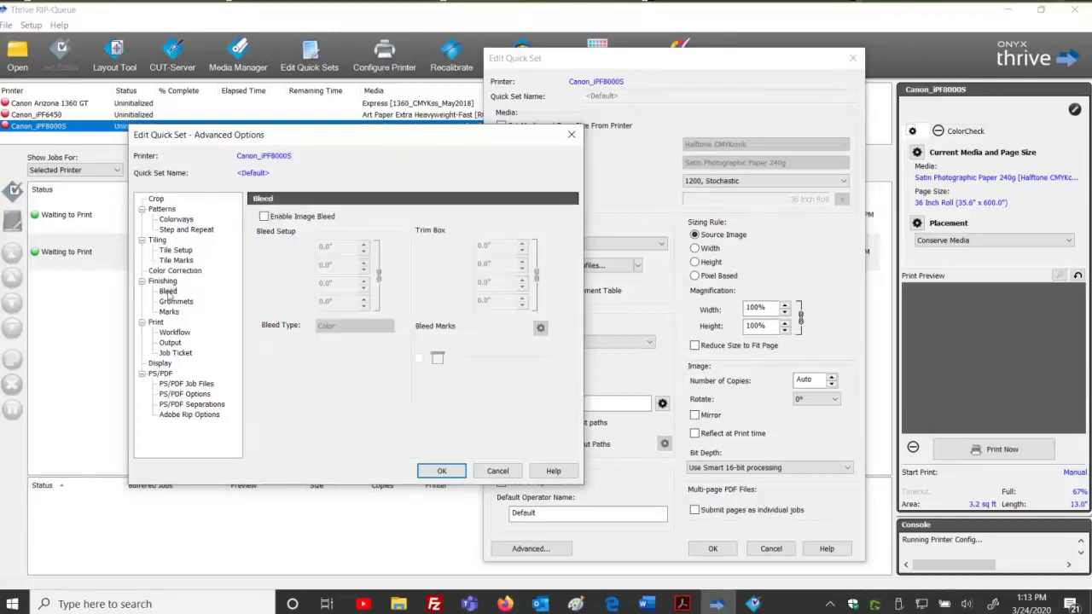
pyautogui.click(265, 217)
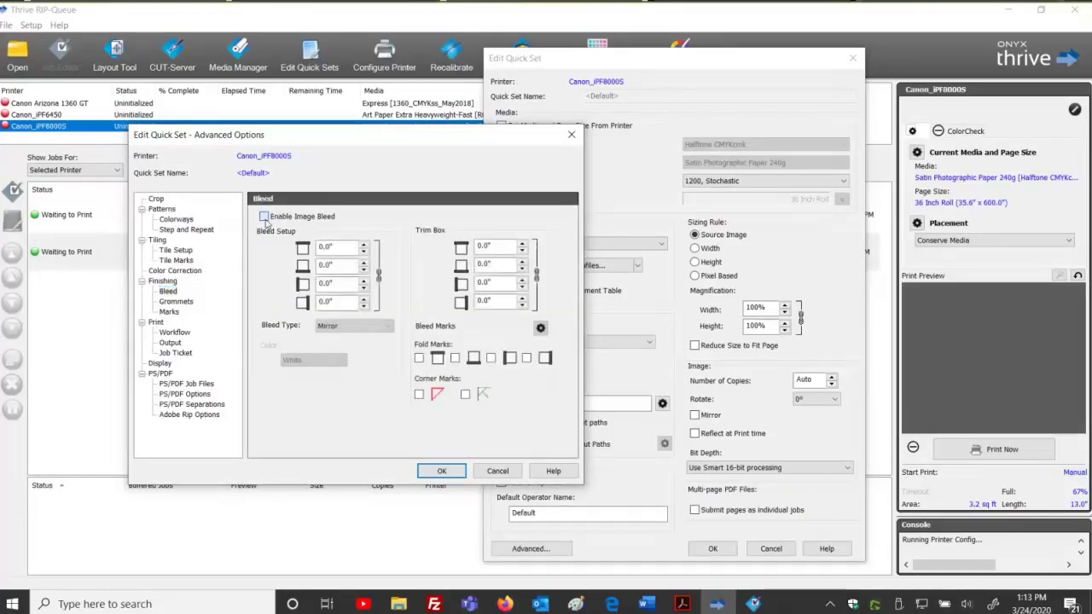
pyautogui.write('1')
pyautogui.press('Tab')
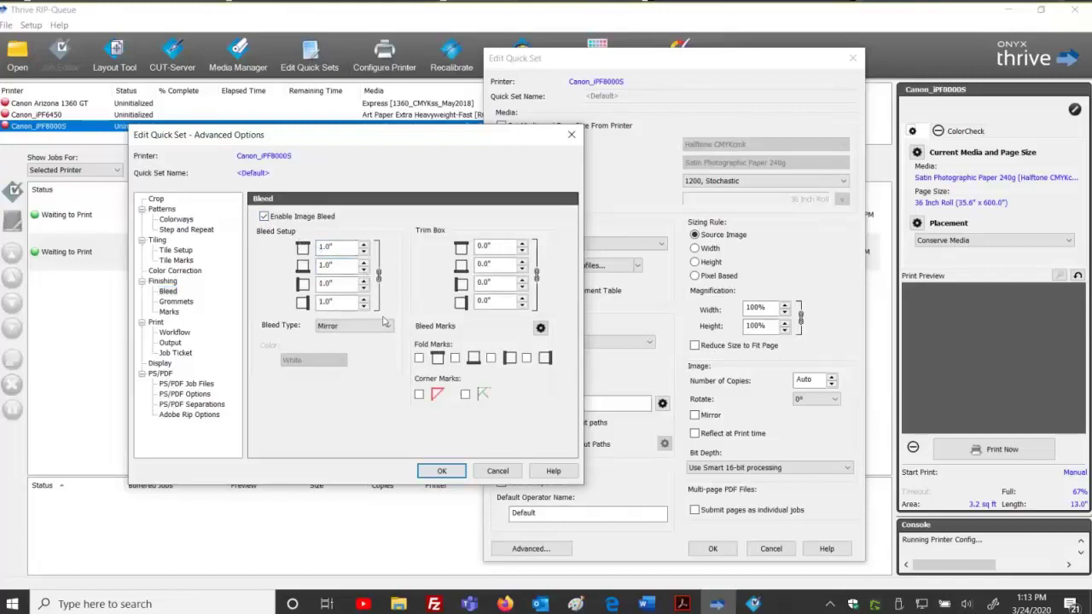
pyautogui.click(382, 326)
pyautogui.click(380, 330)
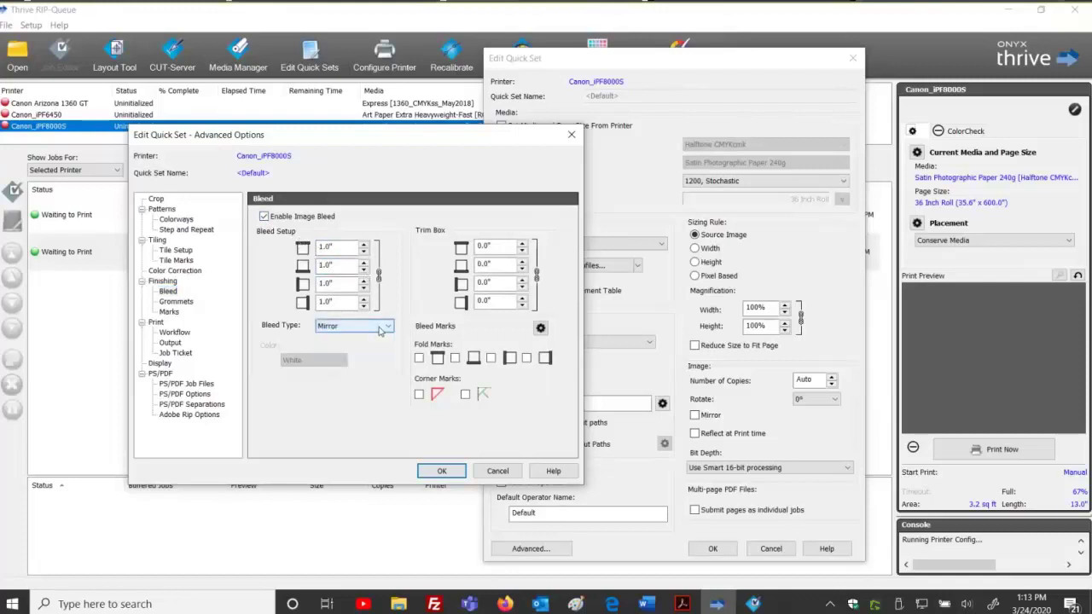
# Set the trim box to 1 inch on all sides, disable image bleed, and show Grommets settings.
pyautogui.click(504, 245)
pyautogui.moveTo(504, 244); pyautogui.dragTo(448, 235)
pyautogui.write('1')
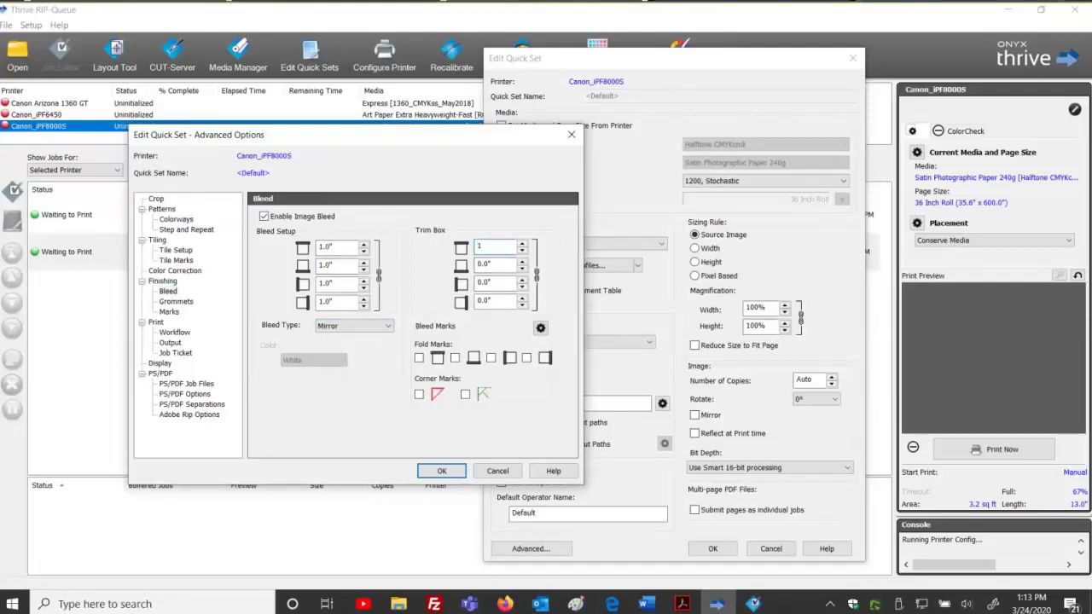
pyautogui.click(478, 263)
pyautogui.click(265, 216)
pyautogui.click(177, 301)
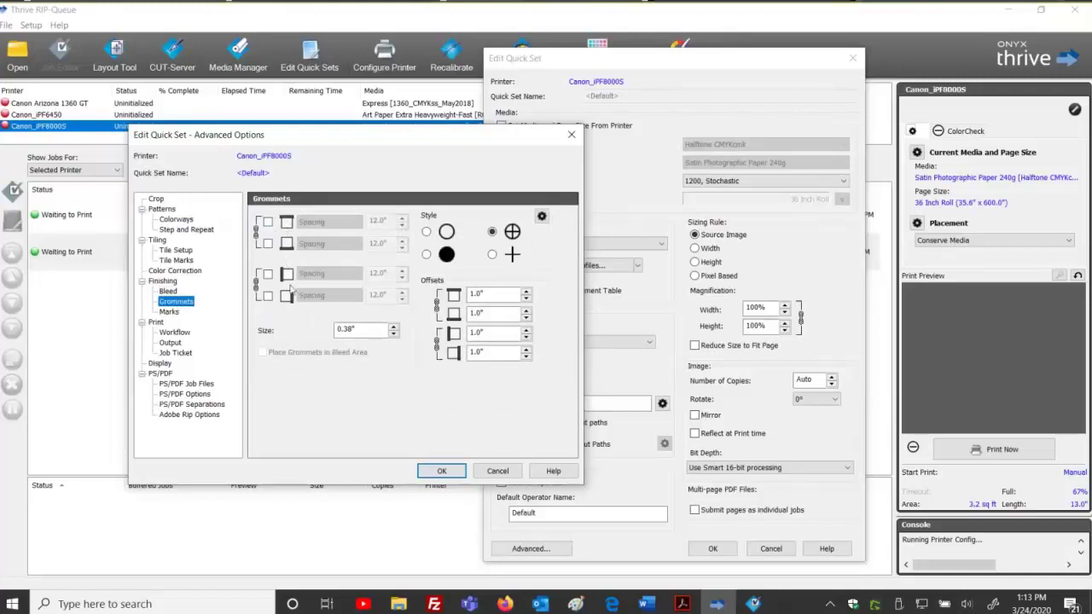
# On the Finishing Marks page, check Enable under Print Label.
pyautogui.click(178, 313)
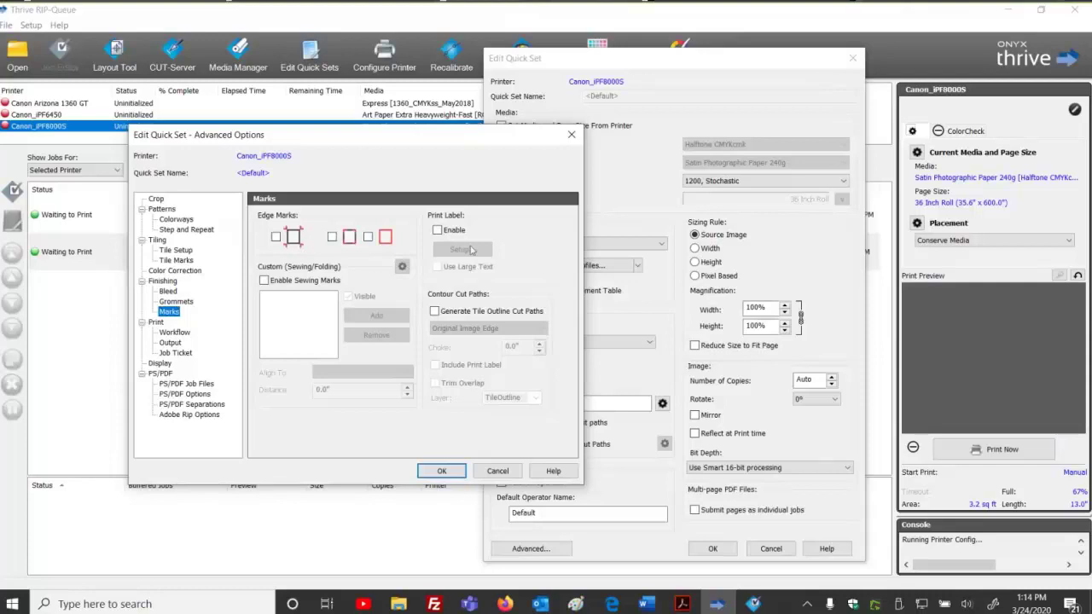
pyautogui.click(439, 231)
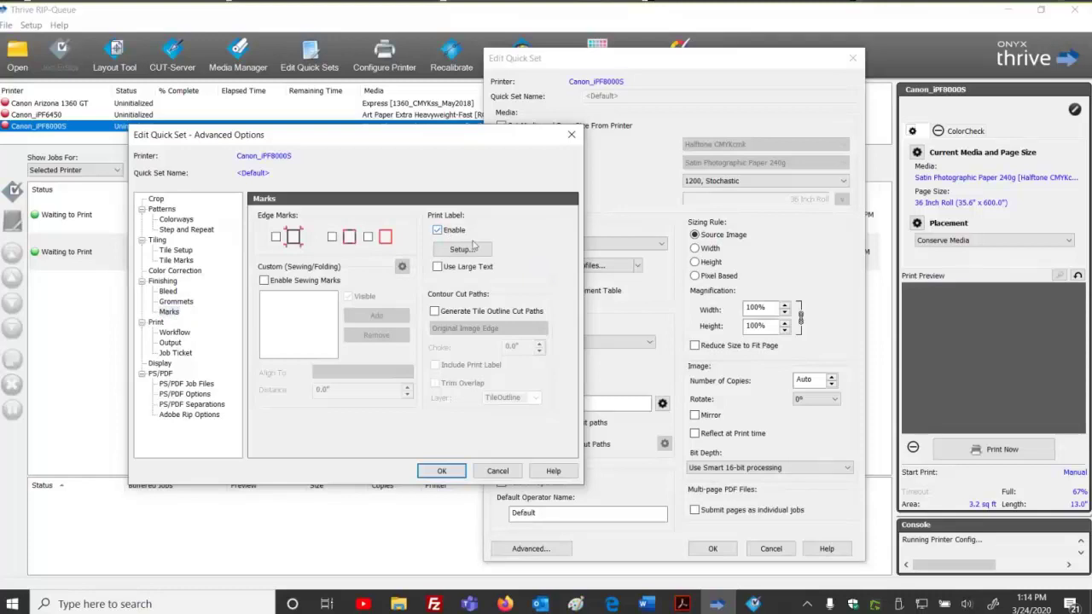
# Review the label's Job Ticket, Info, Tile/Copy, Print and Date/Time fields, then disable Print Label.
pyautogui.click(467, 250)
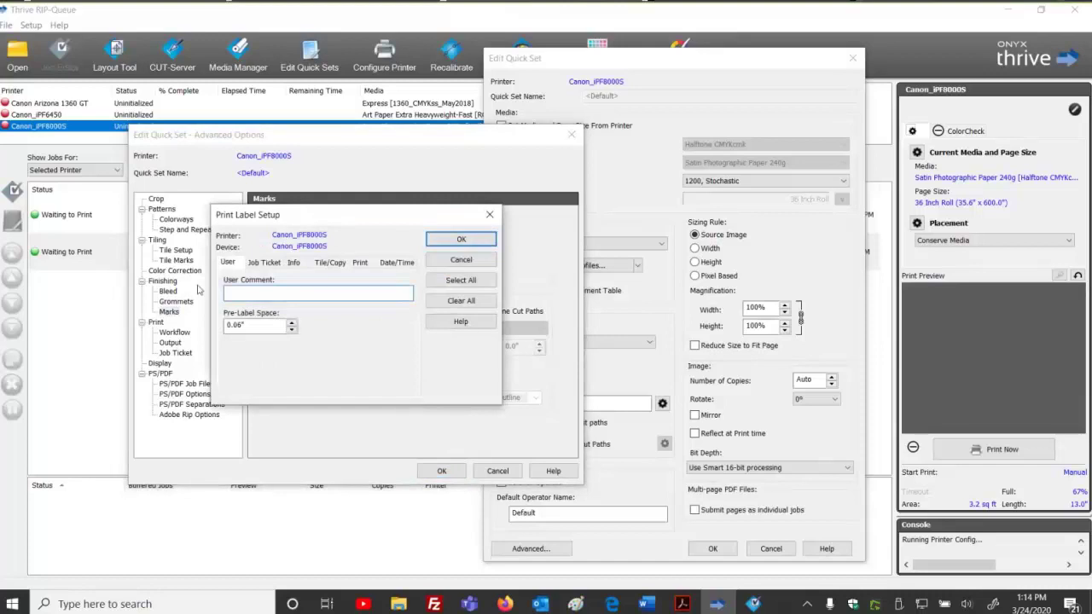
pyautogui.click(266, 263)
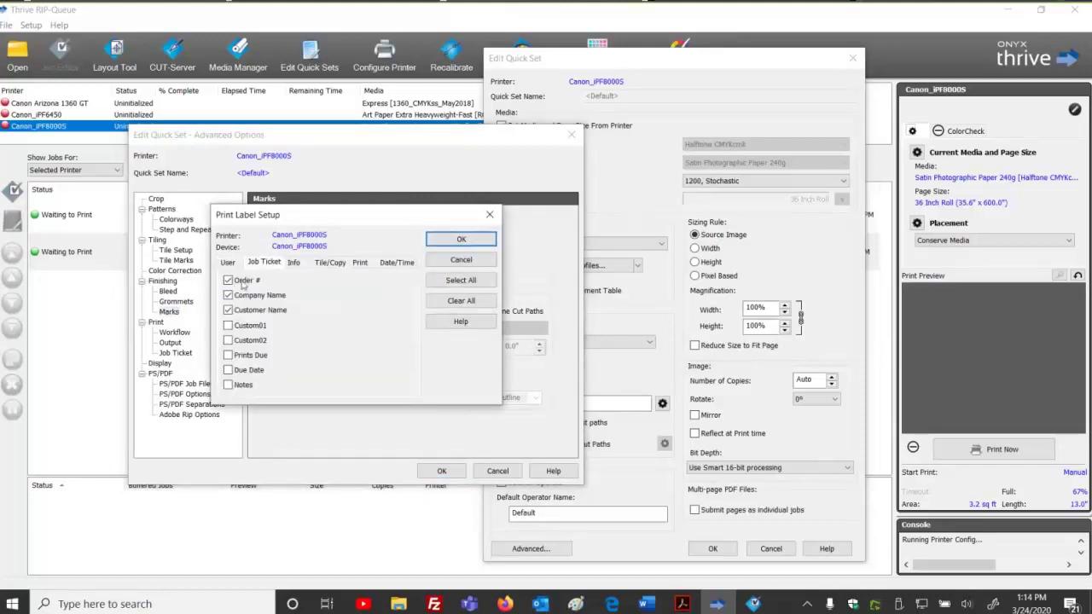
pyautogui.click(300, 262)
pyautogui.click(329, 265)
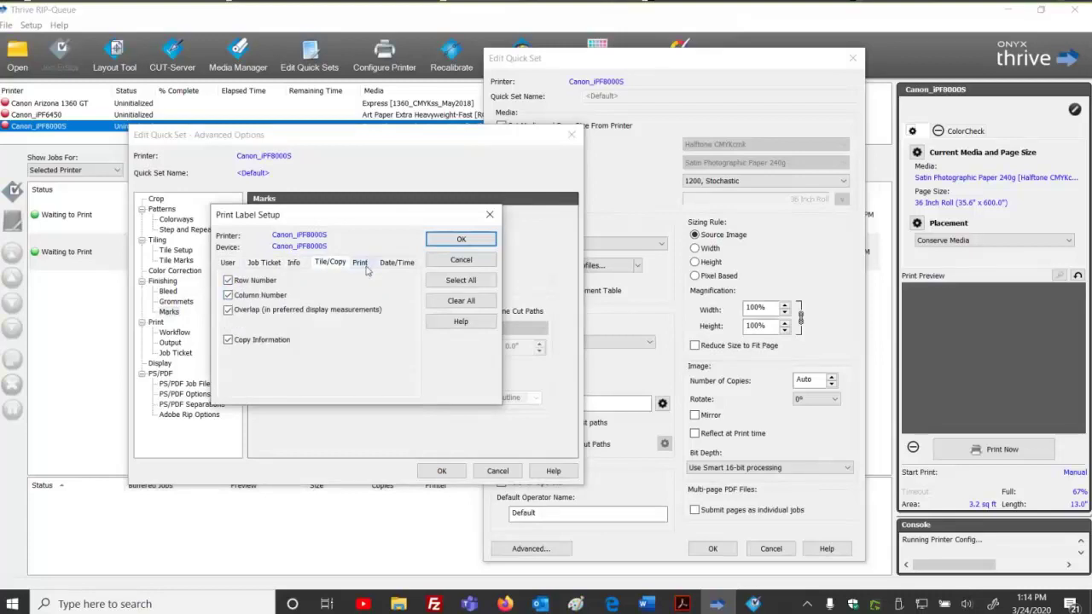
pyautogui.click(365, 267)
pyautogui.click(397, 265)
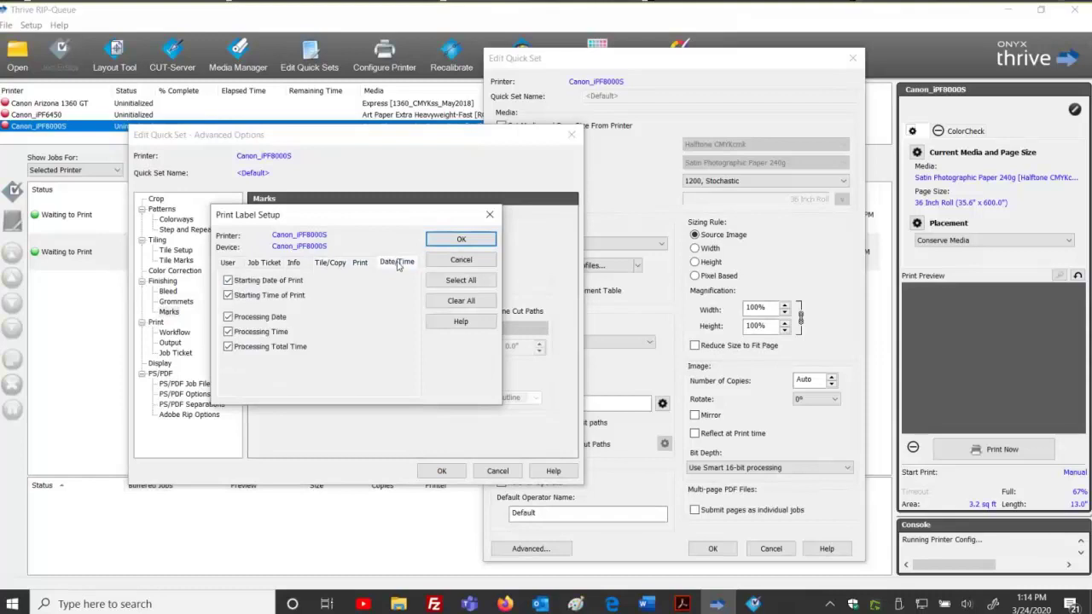
pyautogui.click(443, 244)
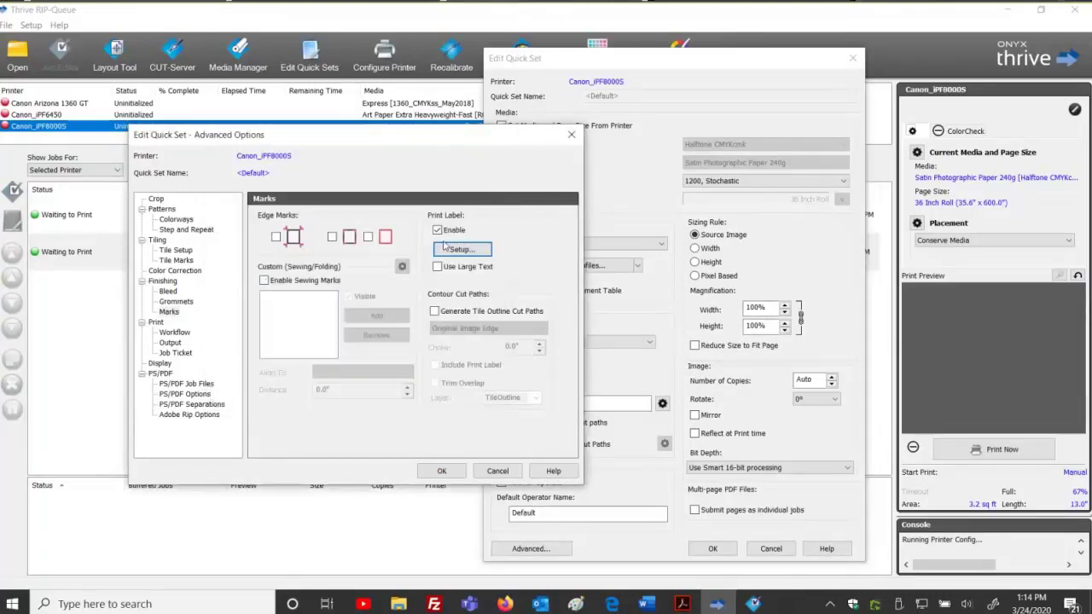
pyautogui.click(436, 231)
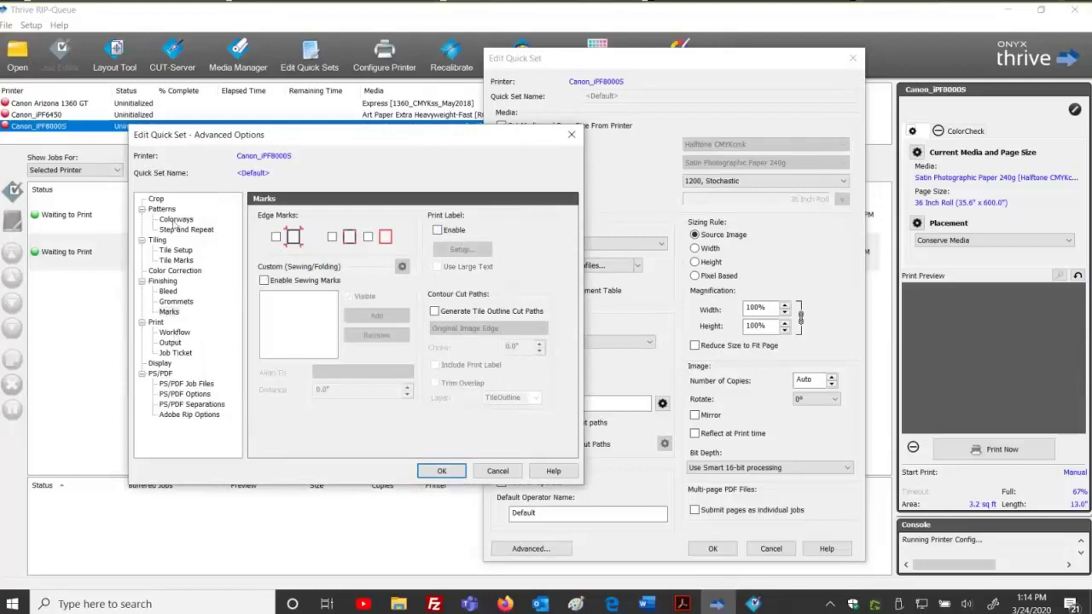
# Look over the Workflow page's archive, preview, copy image and Reprocess settings, then go to Output.
pyautogui.click(175, 332)
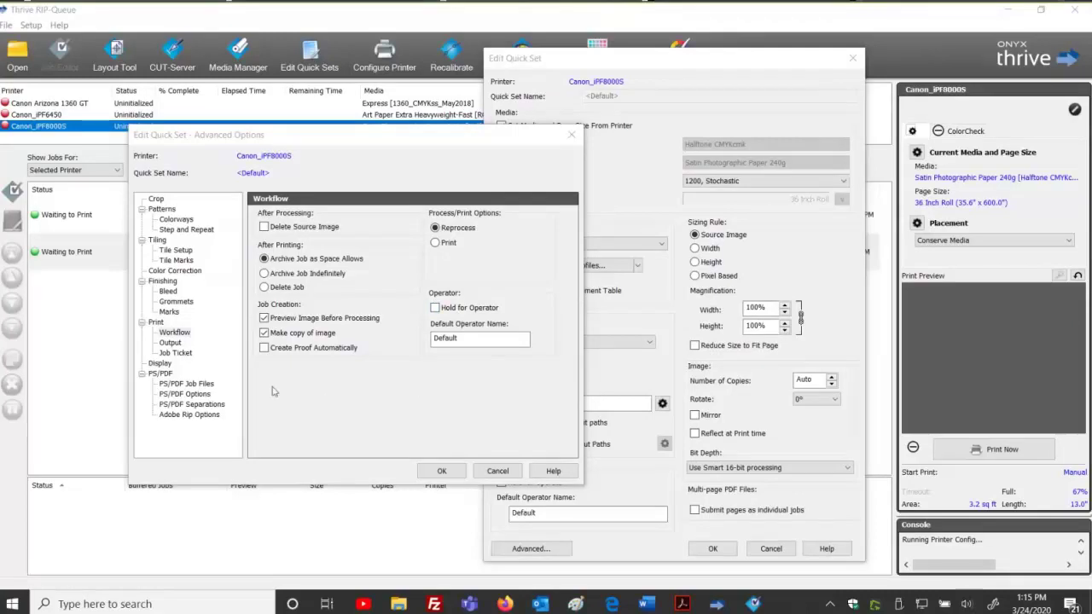
pyautogui.click(171, 345)
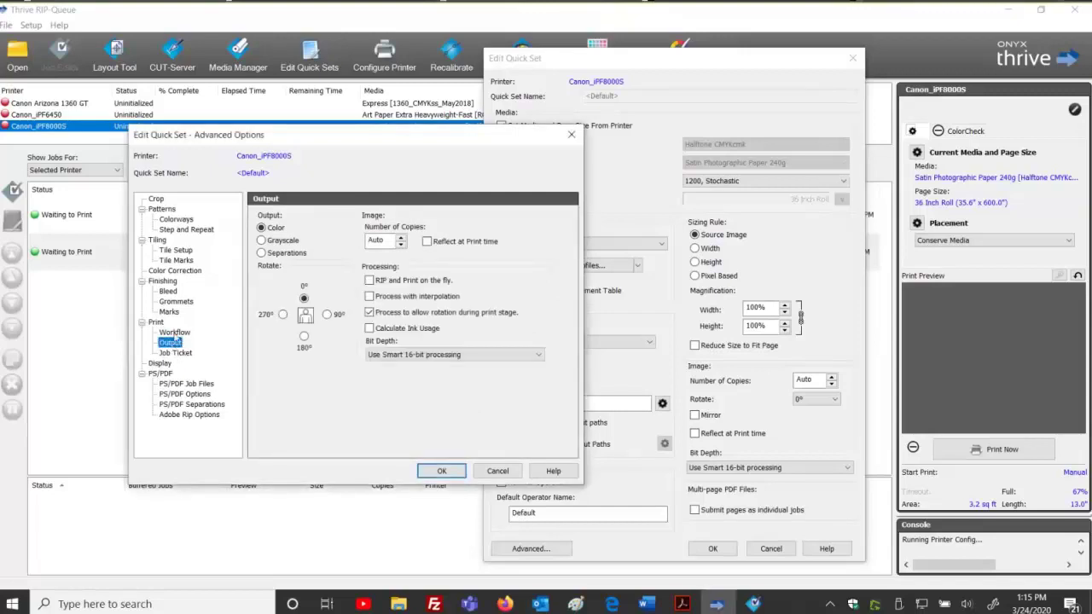
# Switch output rotation to 90° and back to 0°, then view the Job Ticket page.
pyautogui.click(175, 333)
pyautogui.click(173, 342)
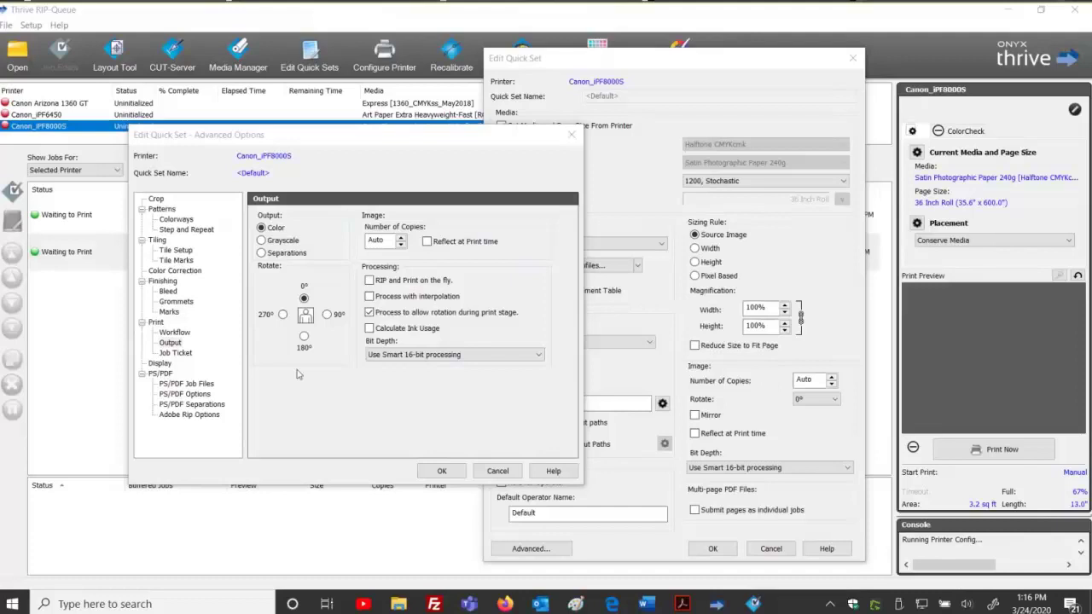
pyautogui.click(381, 242)
pyautogui.click(327, 314)
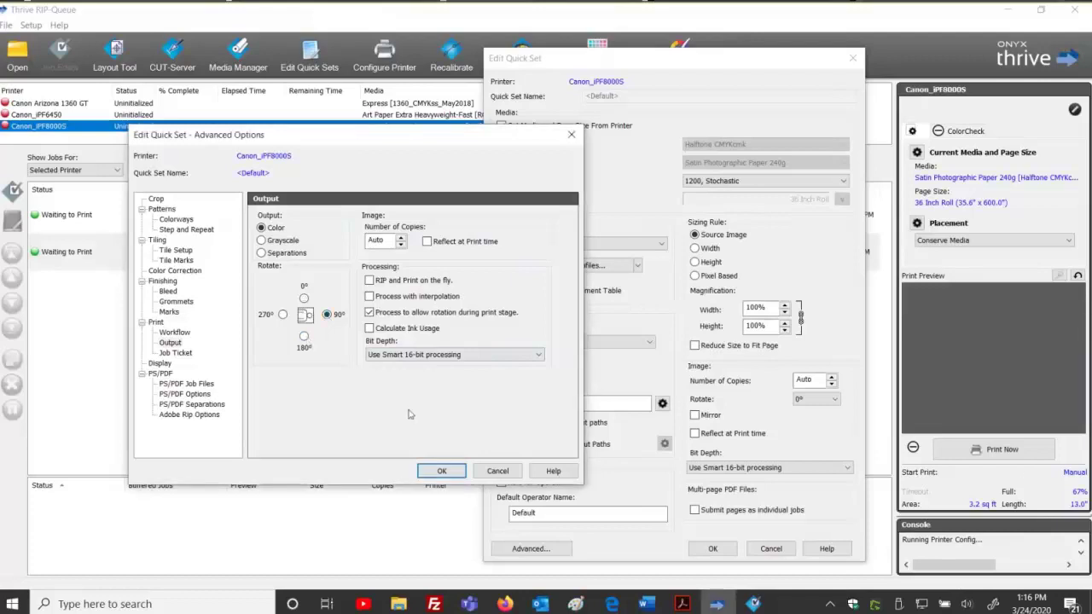
pyautogui.click(304, 298)
pyautogui.click(173, 352)
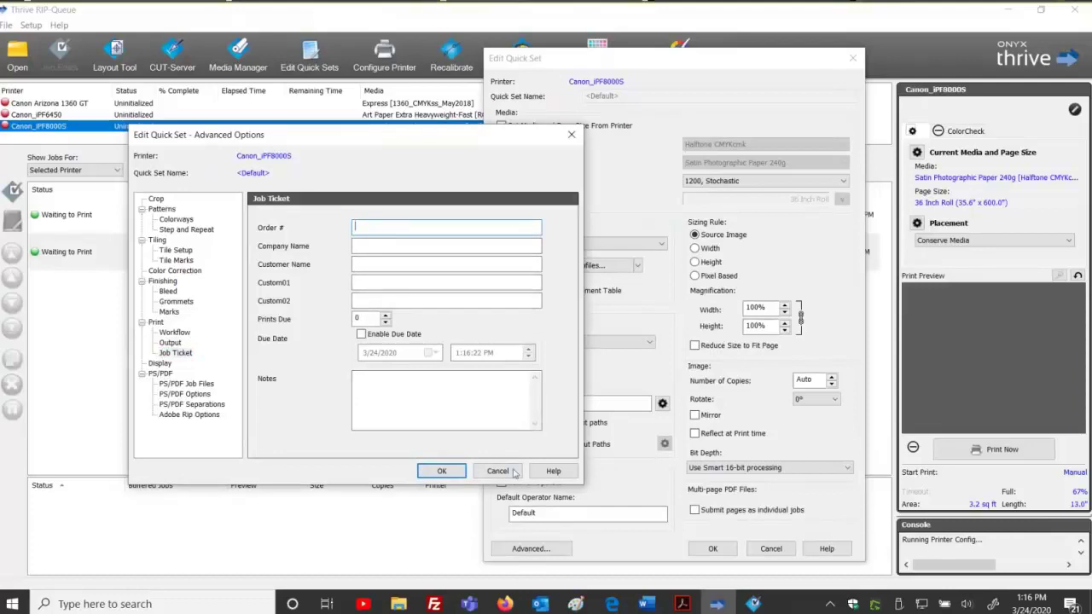
# Cancel the default quick set edits and create a new quick set named 'Vacations R US'.
pyautogui.press('Escape')
pyautogui.click(771, 548)
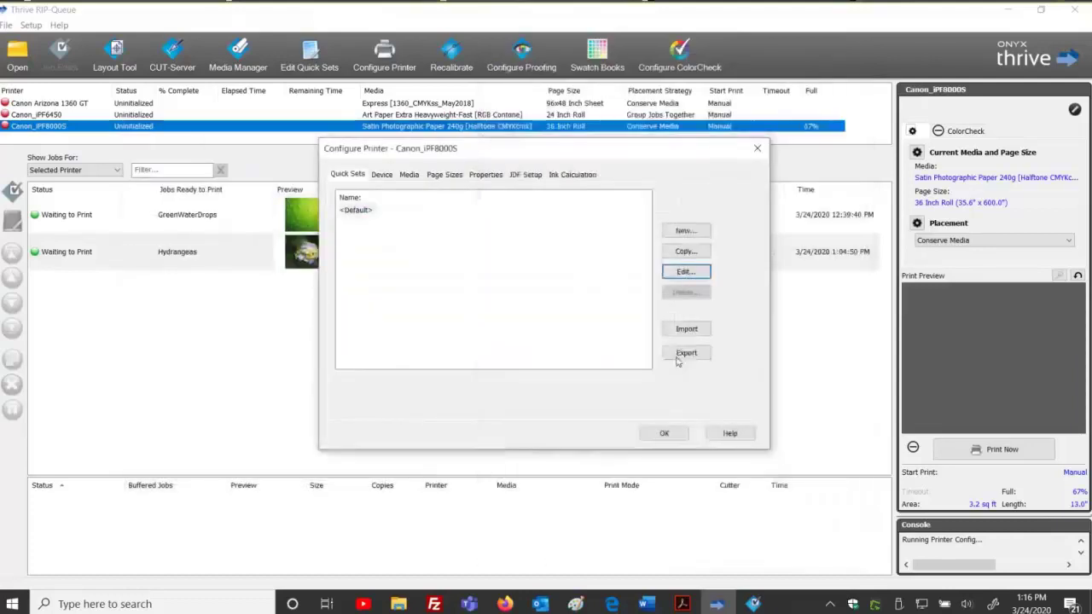
pyautogui.click(686, 231)
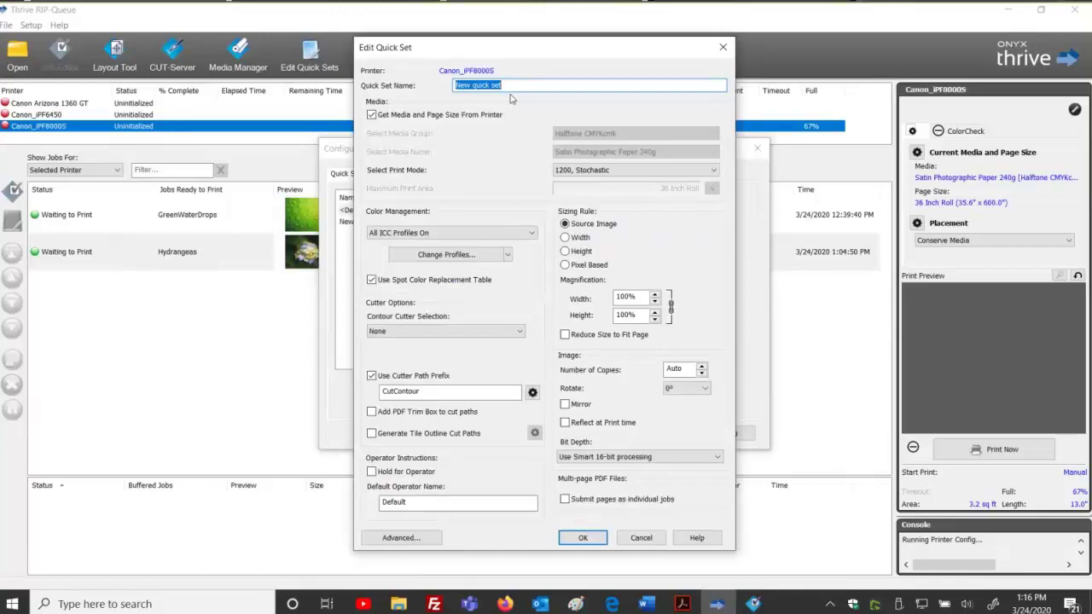
pyautogui.write('Vacations R US')
# Fill the quick set's Job Ticket with an order number, customer name, phone number and a pickup note.
pyautogui.click(401, 537)
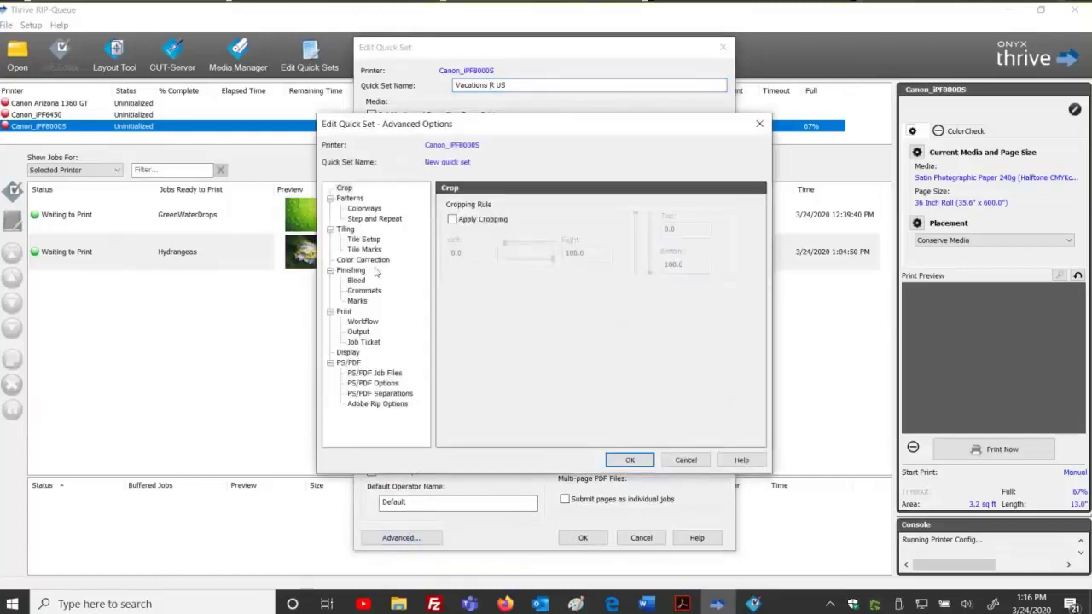
pyautogui.click(364, 341)
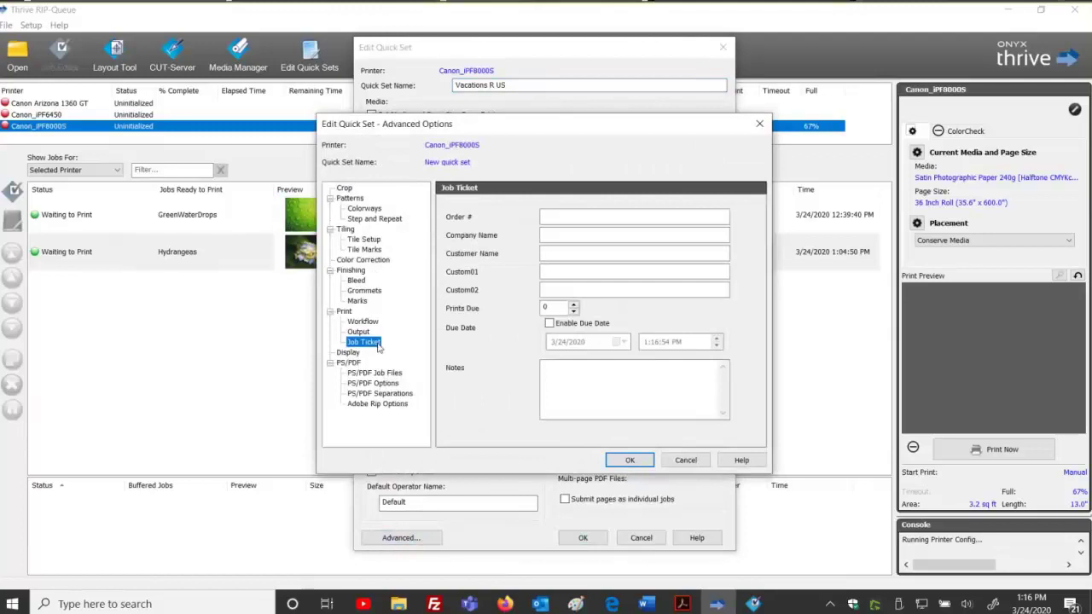
pyautogui.click(585, 217)
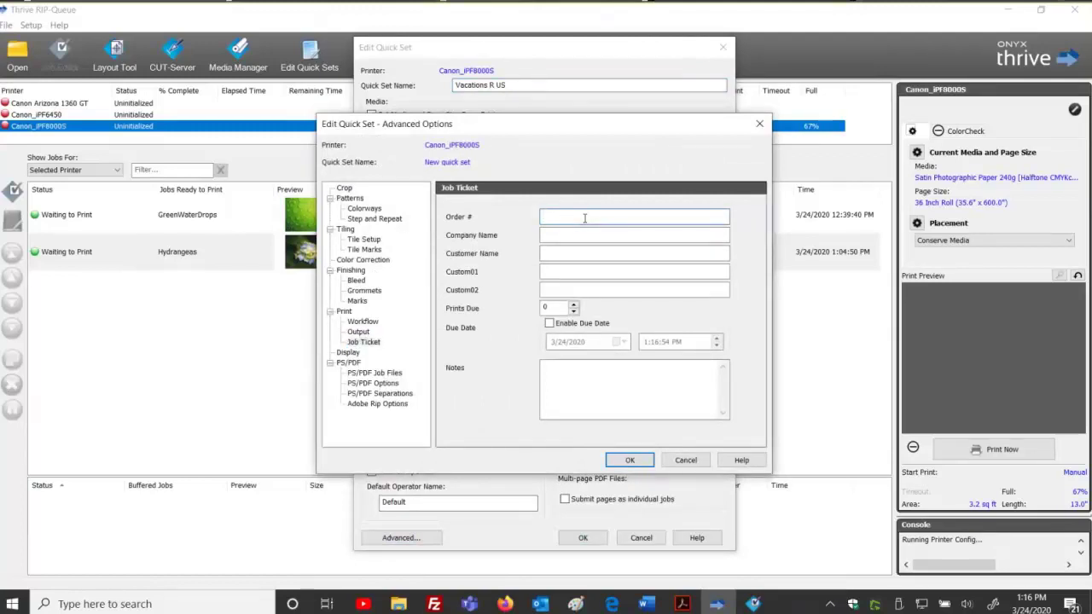
pyautogui.write('1234-')
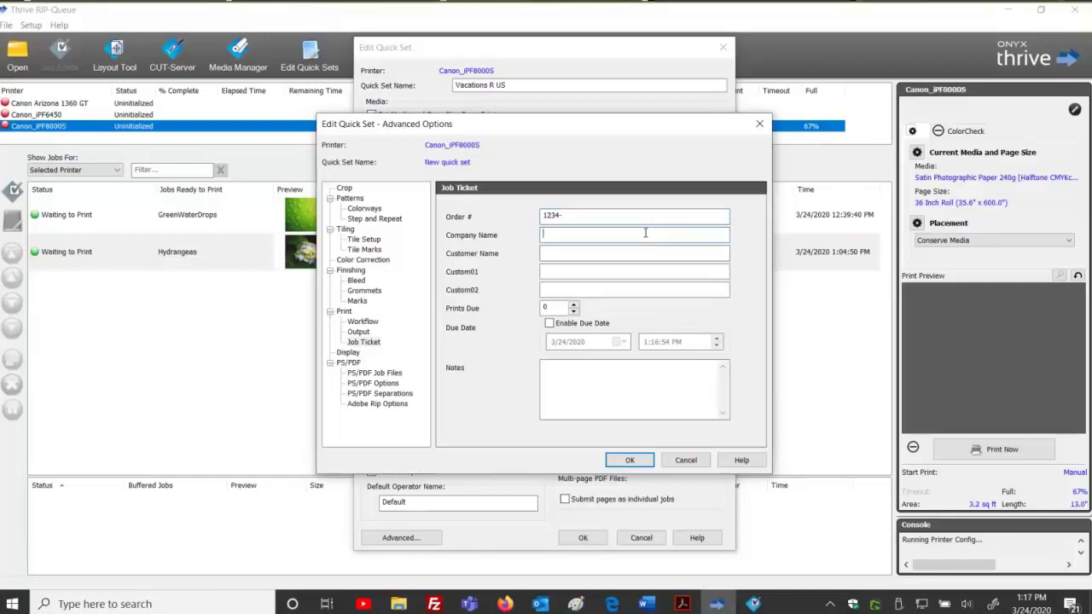
pyautogui.write('Vacations R US')
pyautogui.click(674, 253)
pyautogui.click(634, 270)
pyautogui.write('555 555-5555')
pyautogui.press('Tab')
pyautogui.press('Tab')
pyautogui.press('Tab')
pyautogui.click(544, 367)
pyautogui.write('Cal')
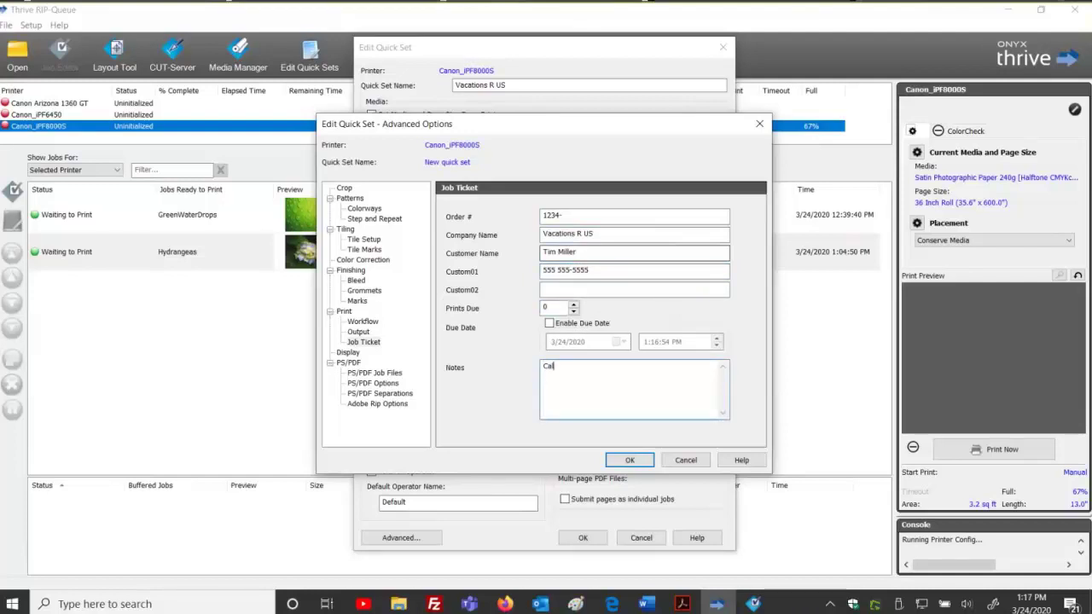
pyautogui.write('l tim for pu')
pyautogui.write('ckup')
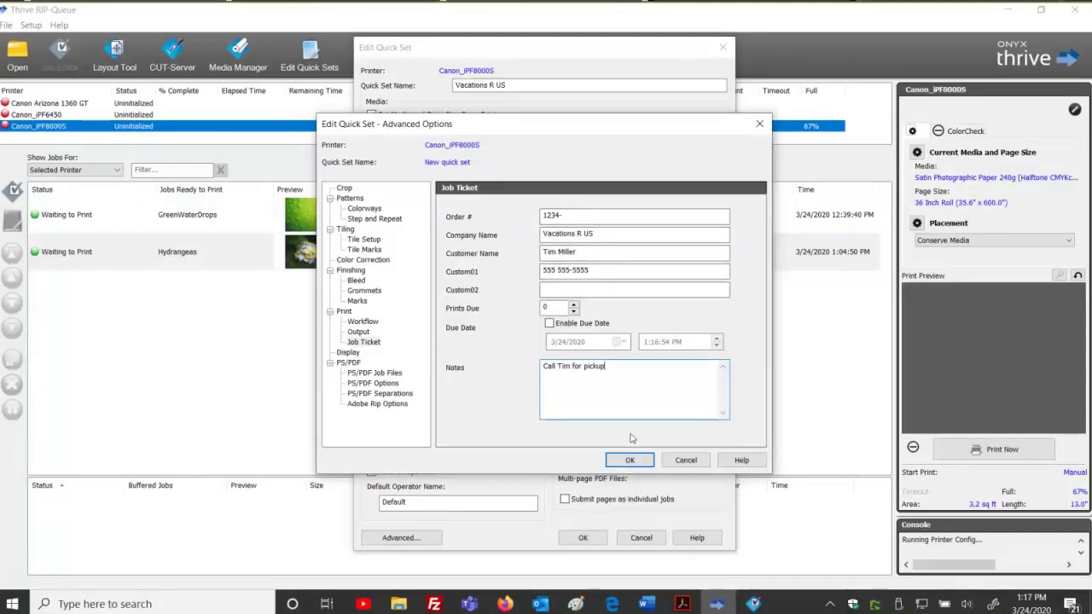
# Save the job ticket and the Vacations R US quick set, and close printer configuration.
pyautogui.click(630, 461)
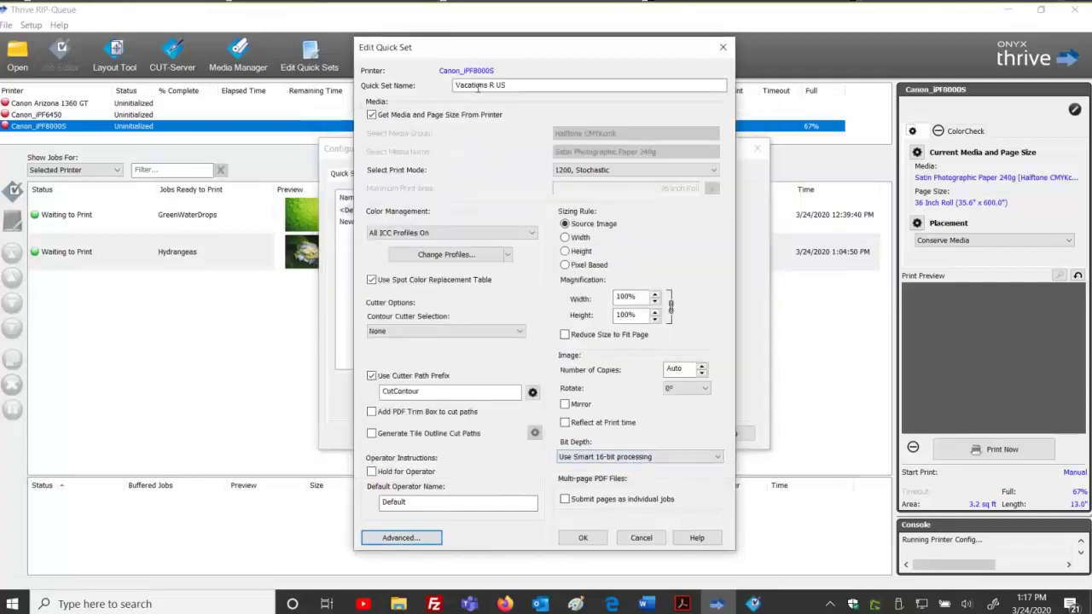
pyautogui.click(580, 538)
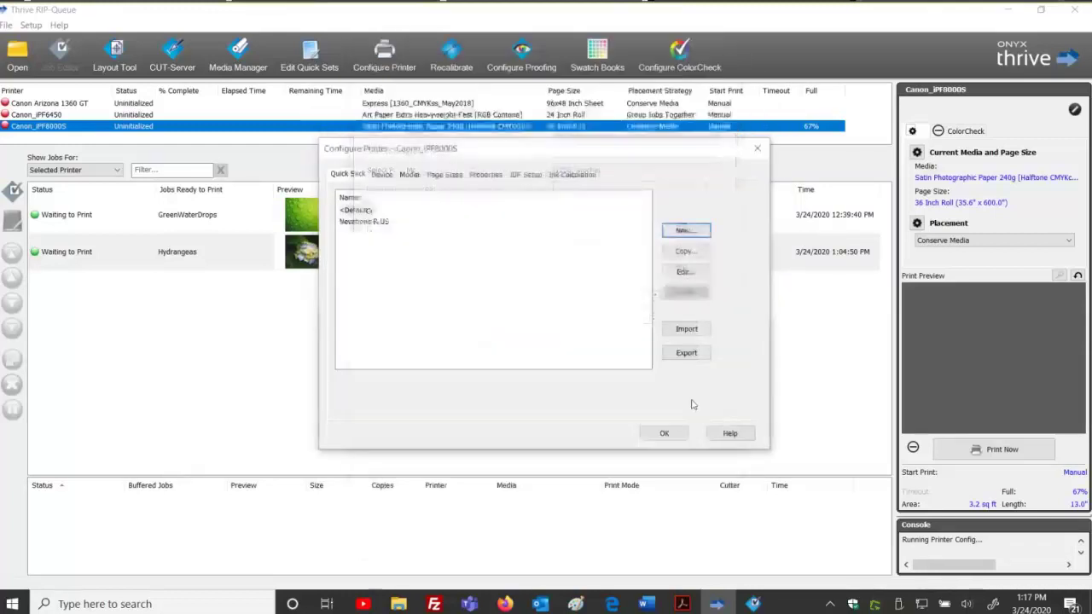
pyautogui.click(663, 434)
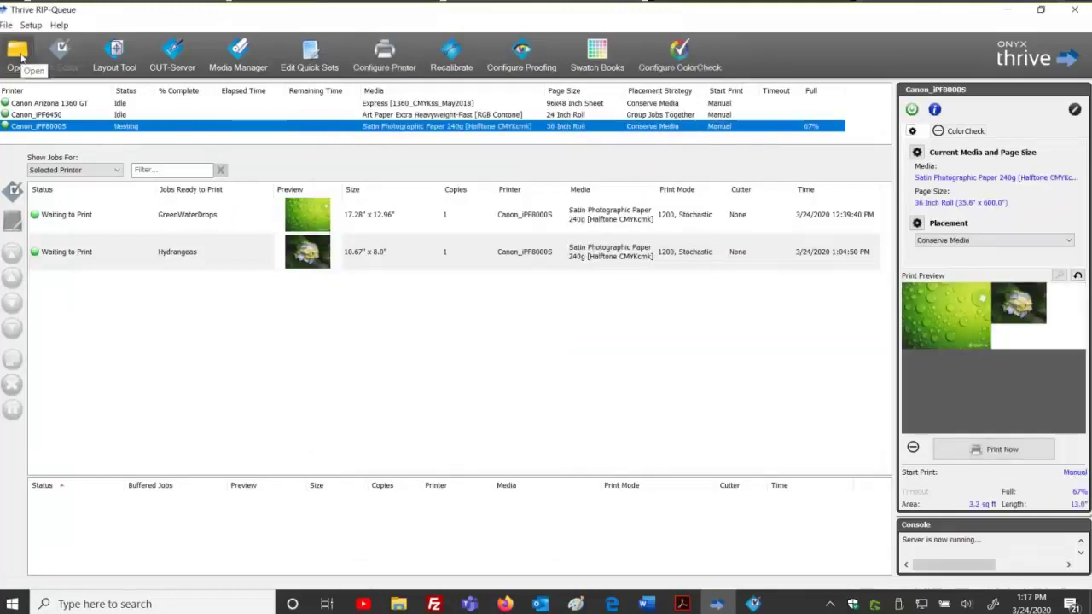
# Select City_on_a_Cliff.JPG in the Open dialog and begin an order number, then erase it.
pyautogui.click(19, 53)
pyautogui.click(269, 334)
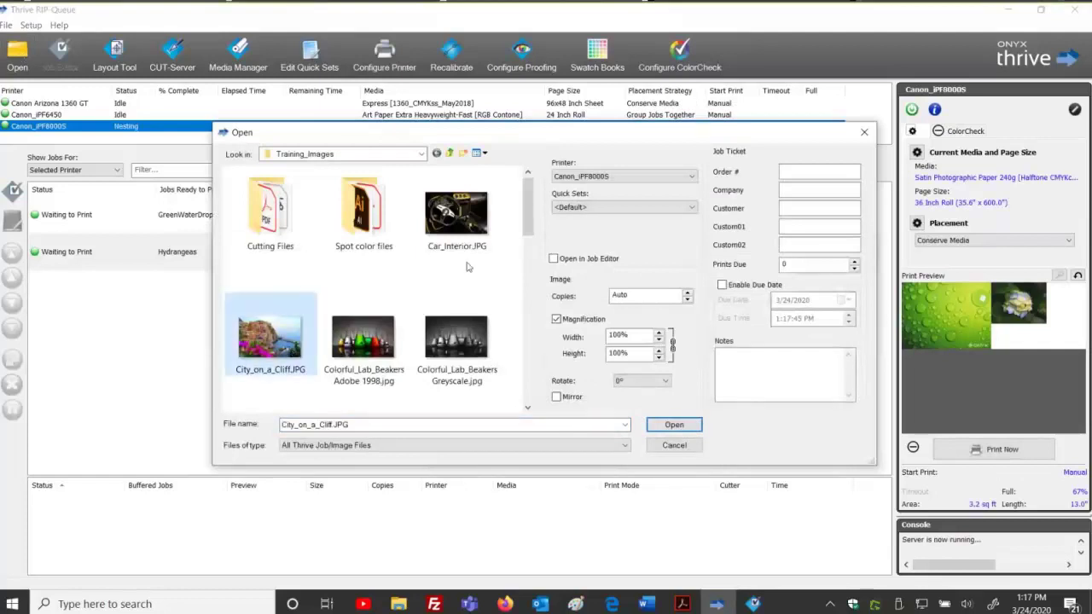
pyautogui.click(618, 207)
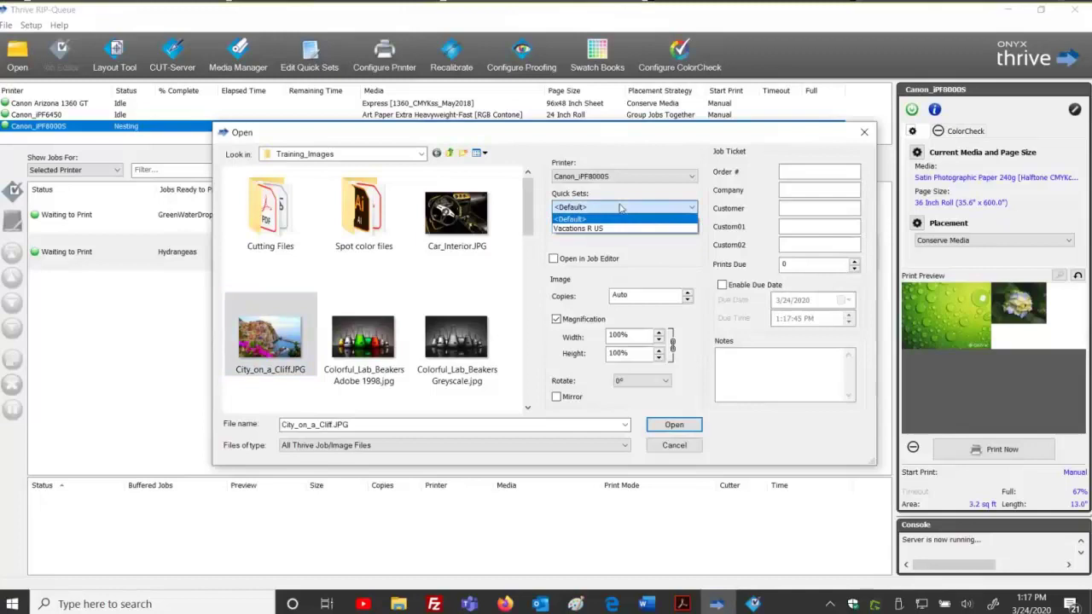
pyautogui.click(620, 207)
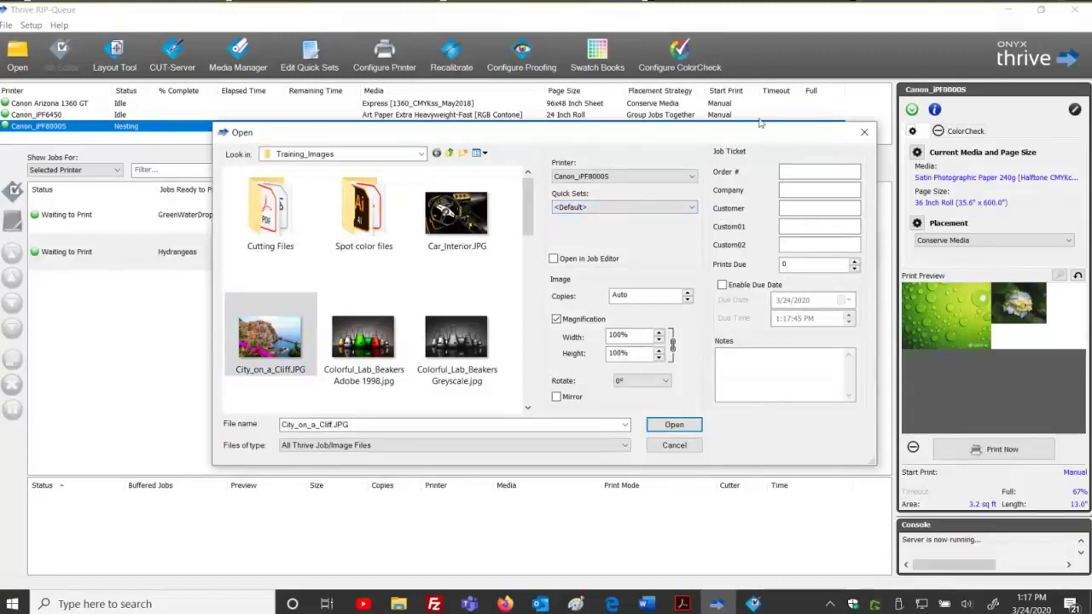
pyautogui.moveTo(760, 125); pyautogui.dragTo(724, 103)
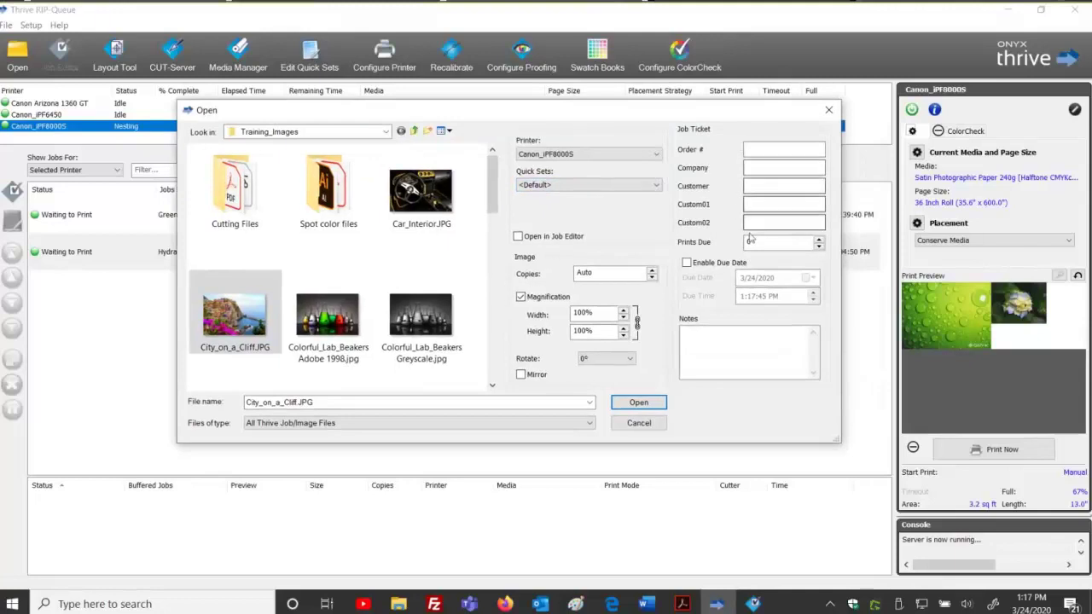
pyautogui.click(757, 150)
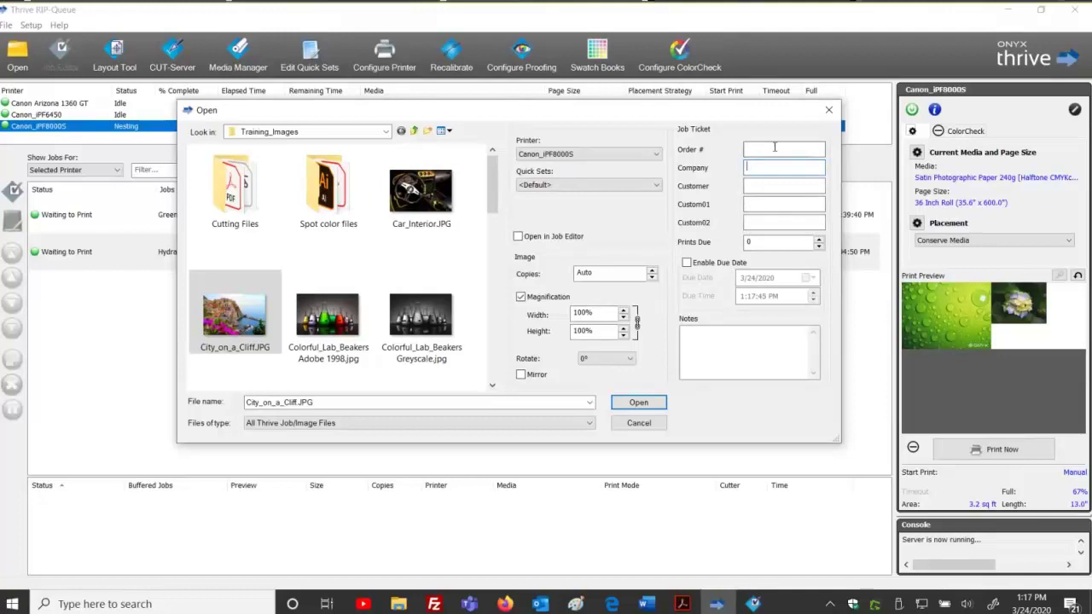
pyautogui.write('54321')
pyautogui.press('BackSpace')
pyautogui.press('BackSpace')
pyautogui.press('BackSpace')
pyautogui.press('BackSpace')
pyautogui.press('BackSpace')
# Apply the Vacations R US quick set, complete the order number, and load the job.
pyautogui.click(655, 186)
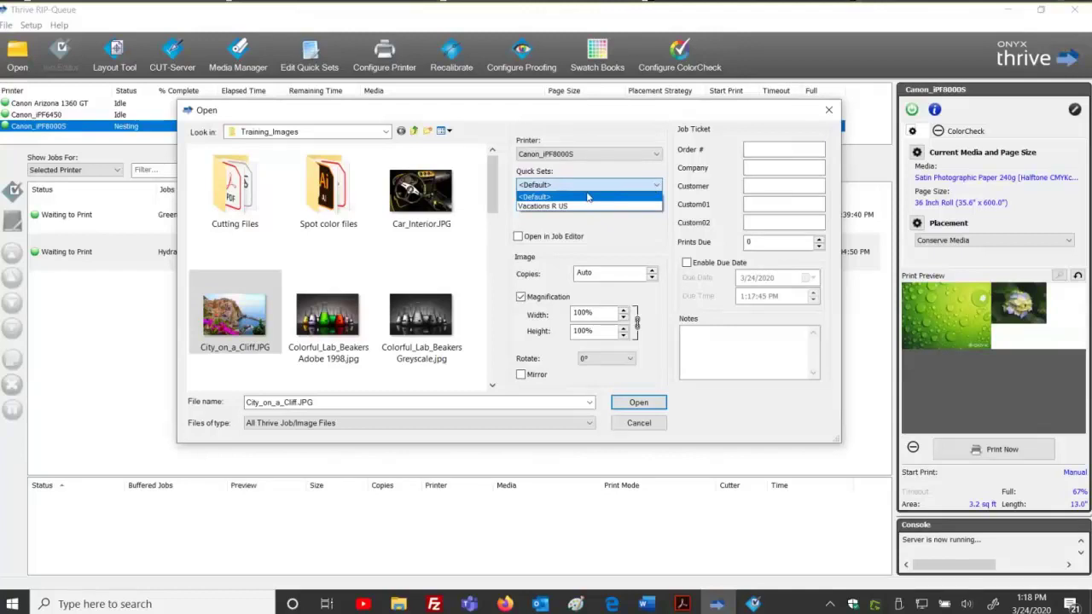
pyautogui.click(565, 206)
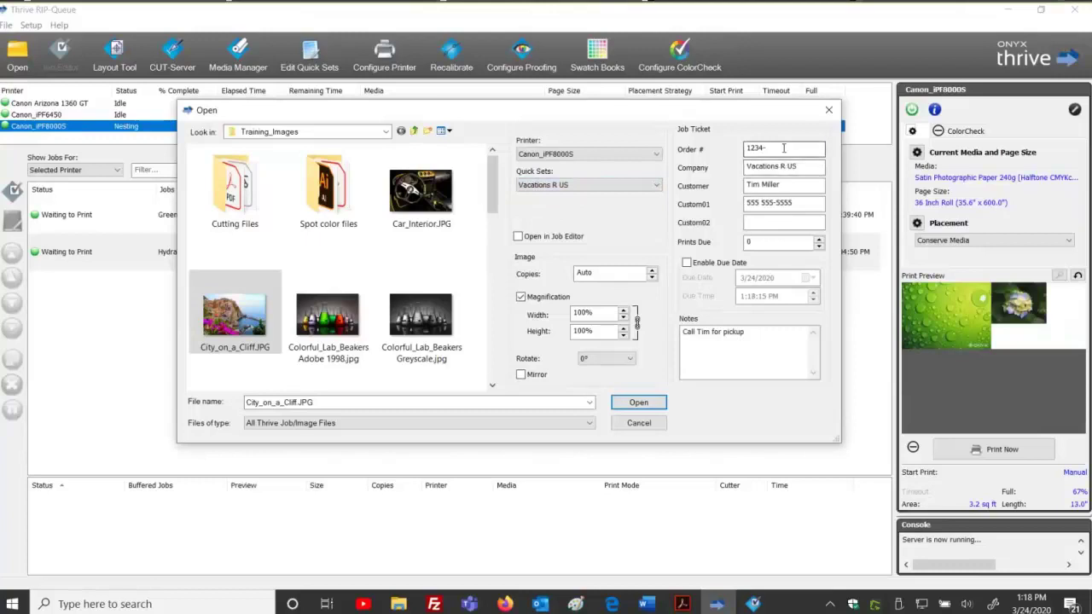
pyautogui.click(773, 148)
pyautogui.write('85729-0')
pyautogui.click(755, 220)
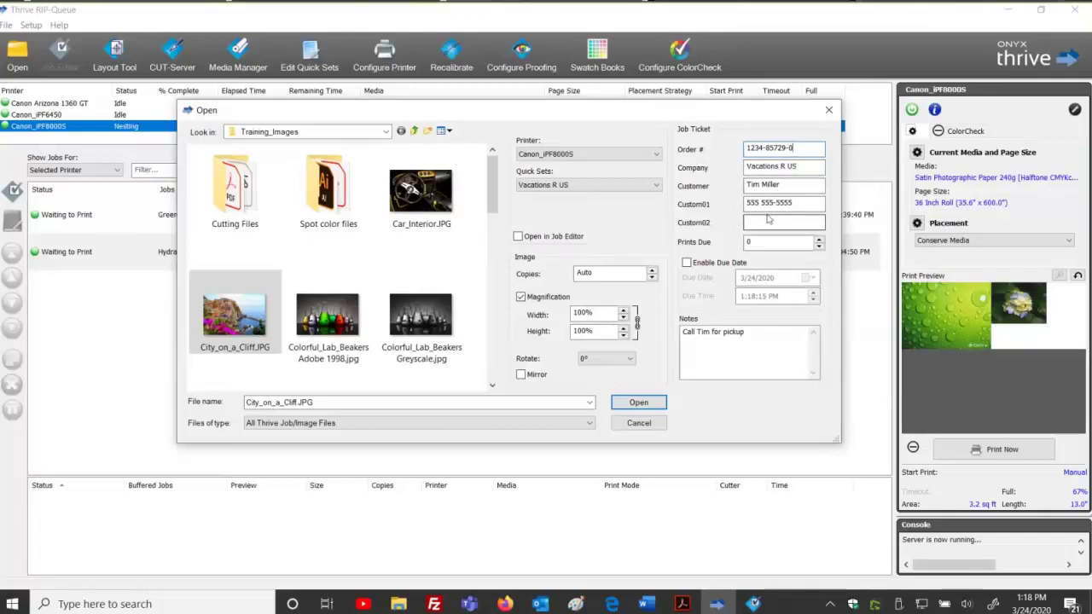
pyautogui.click(750, 242)
pyautogui.click(635, 402)
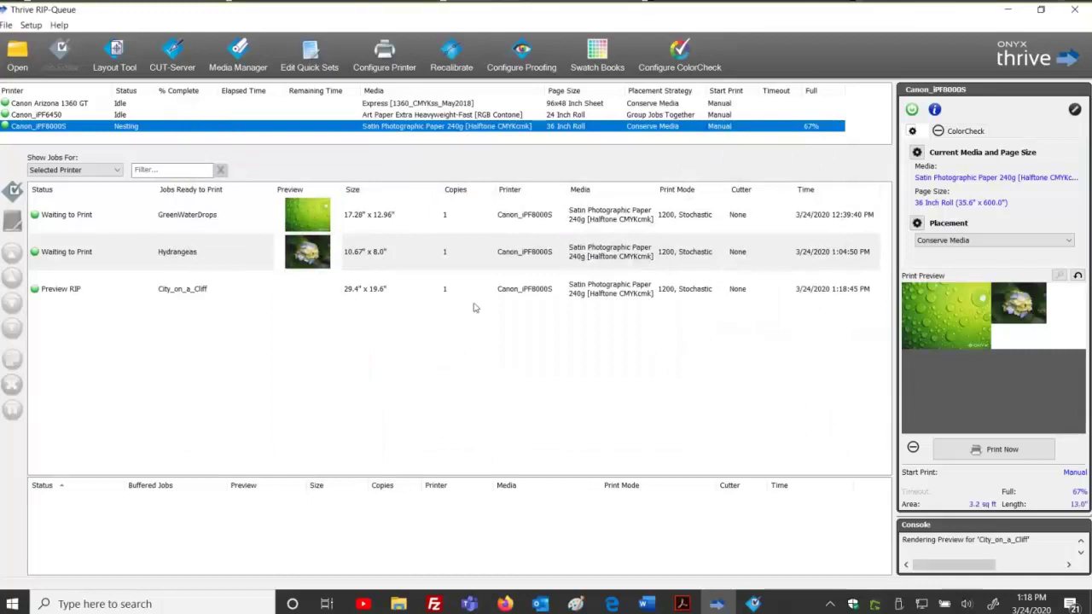
# Narrow the Jobs Ready to Print, Status, Size and Copies columns in the job list.
pyautogui.moveTo(274, 190); pyautogui.dragTo(237, 190)
pyautogui.moveTo(151, 190); pyautogui.dragTo(113, 189)
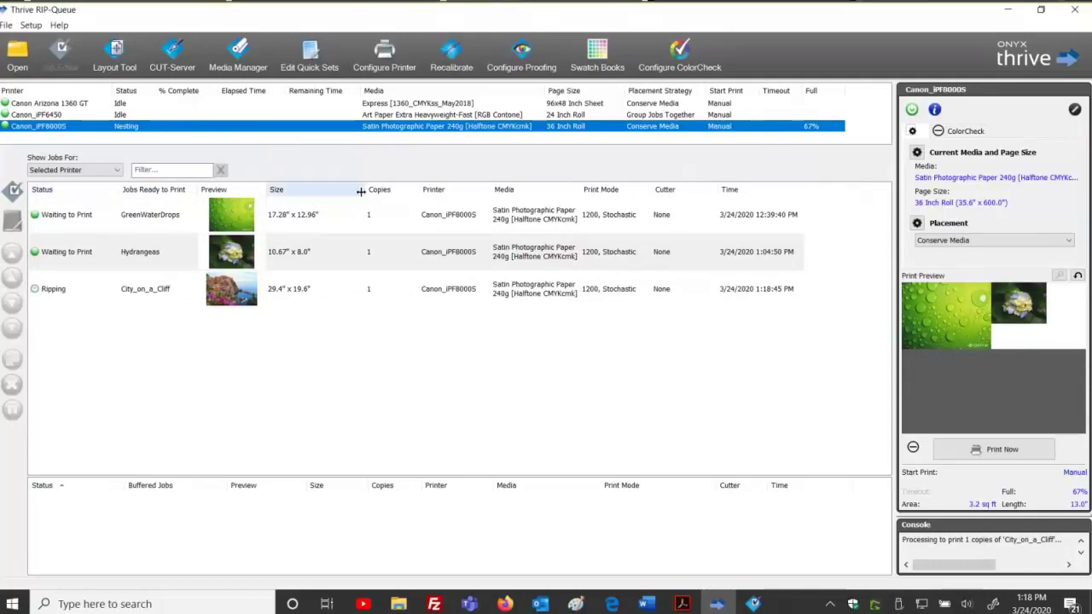
pyautogui.moveTo(360, 189)
pyautogui.mouseDown()
pyautogui.moveTo(327, 189)
pyautogui.moveTo(380, 190)
pyautogui.moveTo(364, 186)
pyautogui.mouseUp()
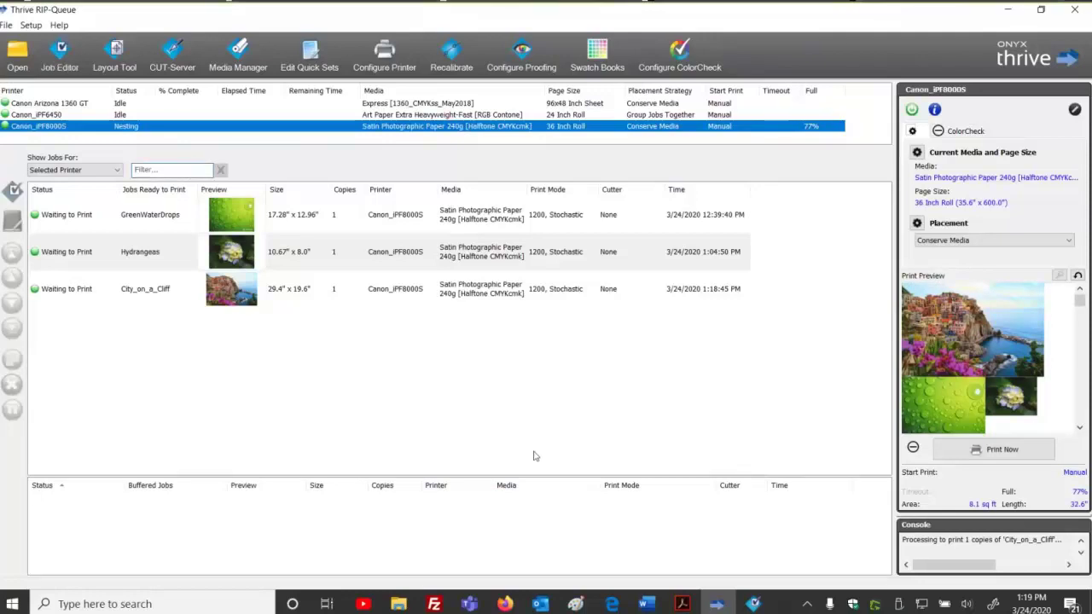
# Add Order Number, Company Name, Custom01 and Custom02 columns to the job list, then widen Customer Name.
pyautogui.rightClick(517, 195)
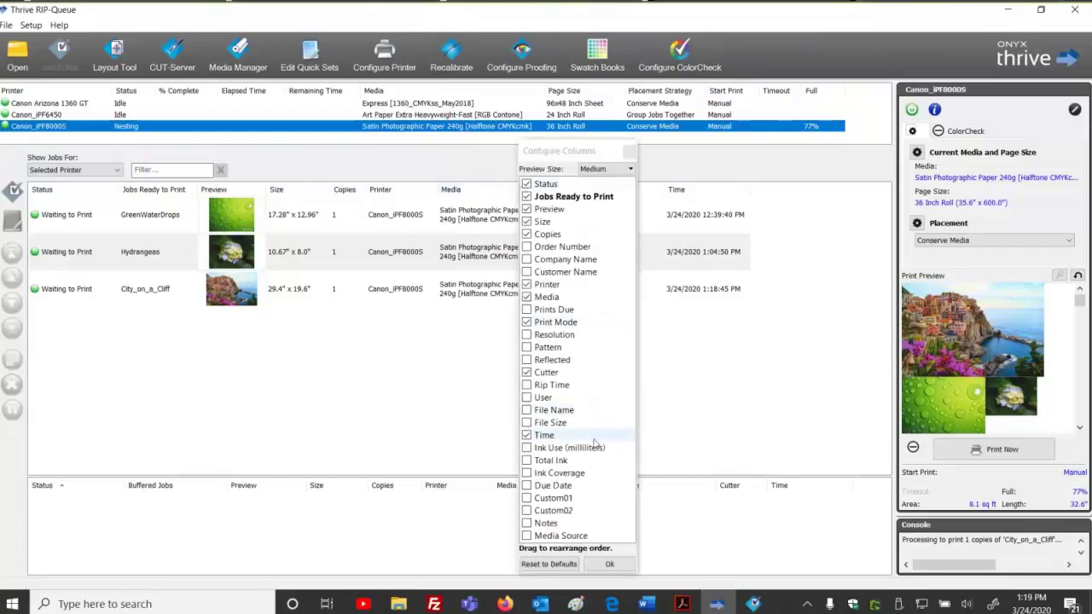
pyautogui.click(526, 247)
pyautogui.click(527, 259)
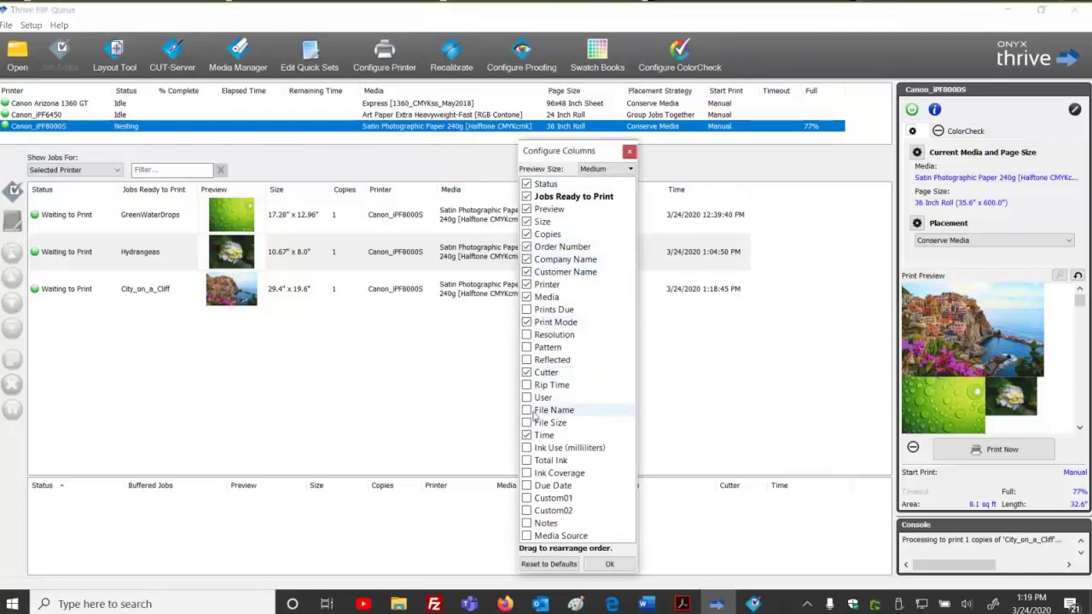
pyautogui.click(526, 498)
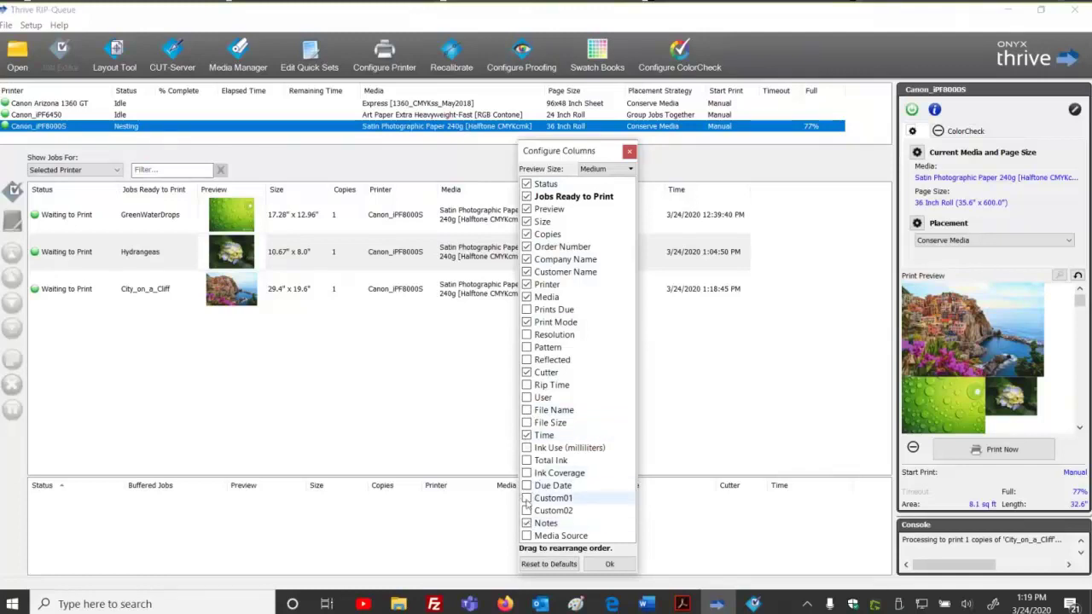
pyautogui.click(526, 510)
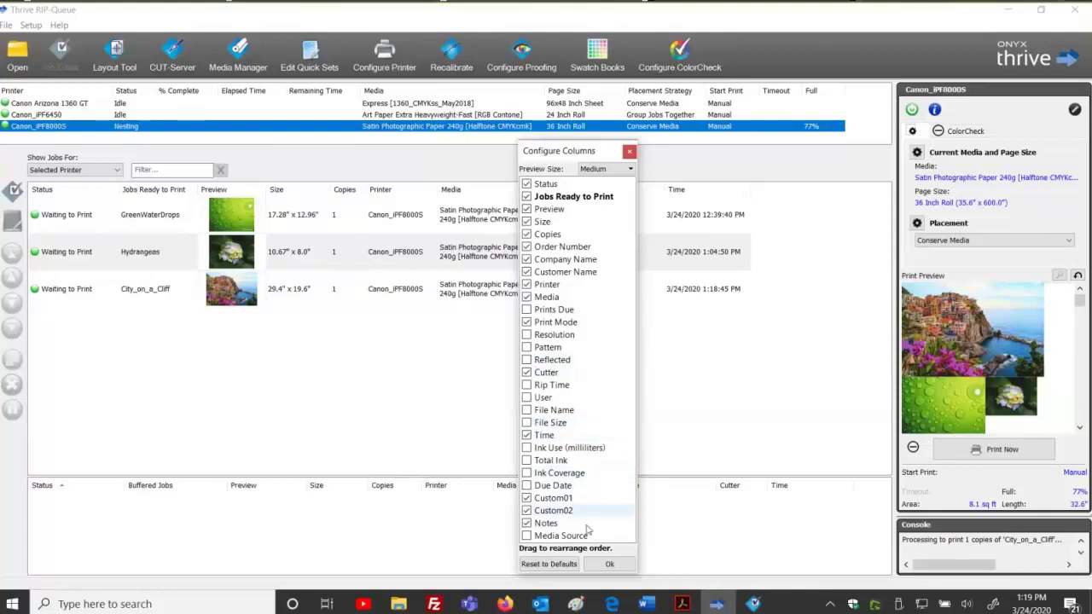
pyautogui.click(608, 565)
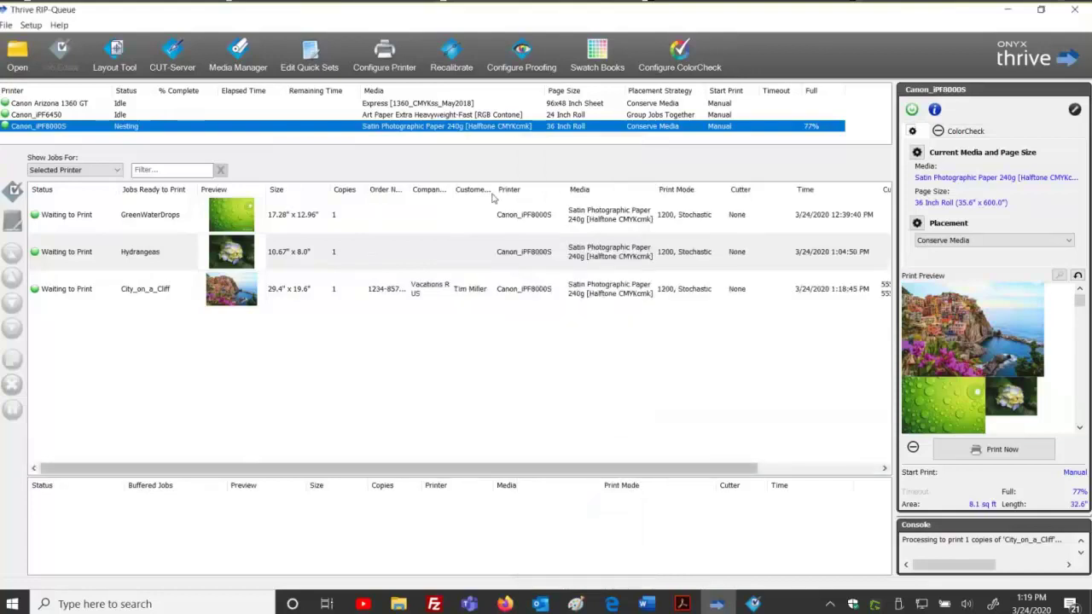
pyautogui.moveTo(494, 189); pyautogui.dragTo(433, 189)
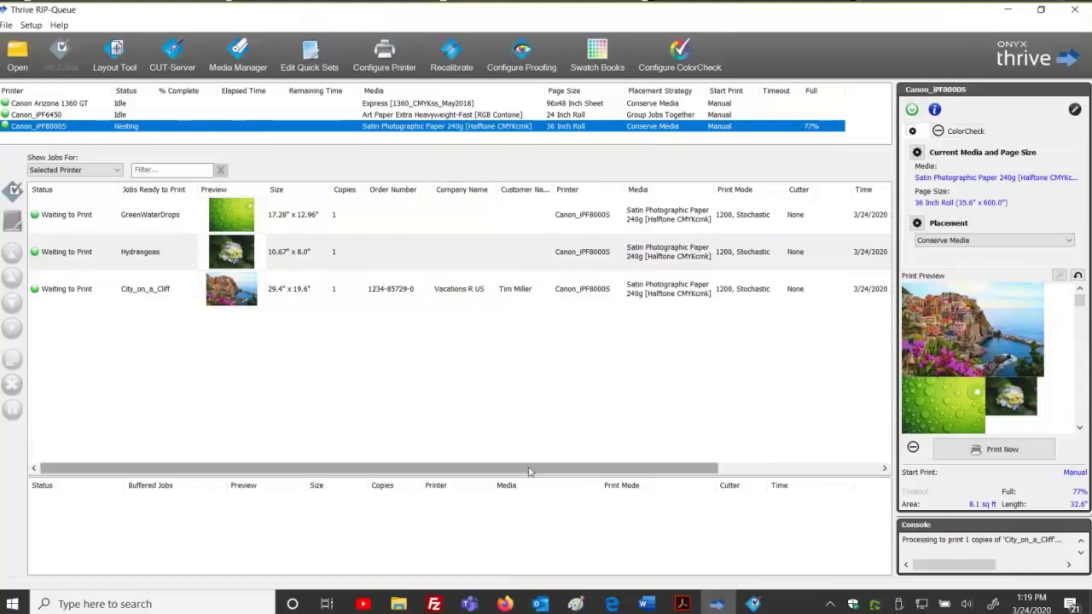
pyautogui.moveTo(528, 471); pyautogui.dragTo(704, 471)
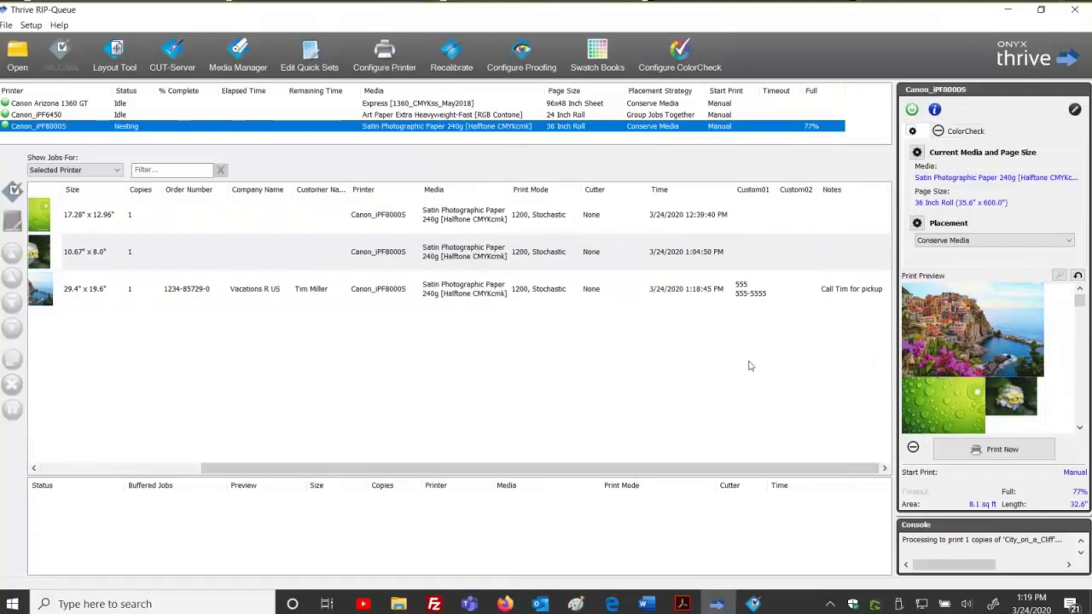
pyautogui.moveTo(652, 469); pyautogui.dragTo(436, 453)
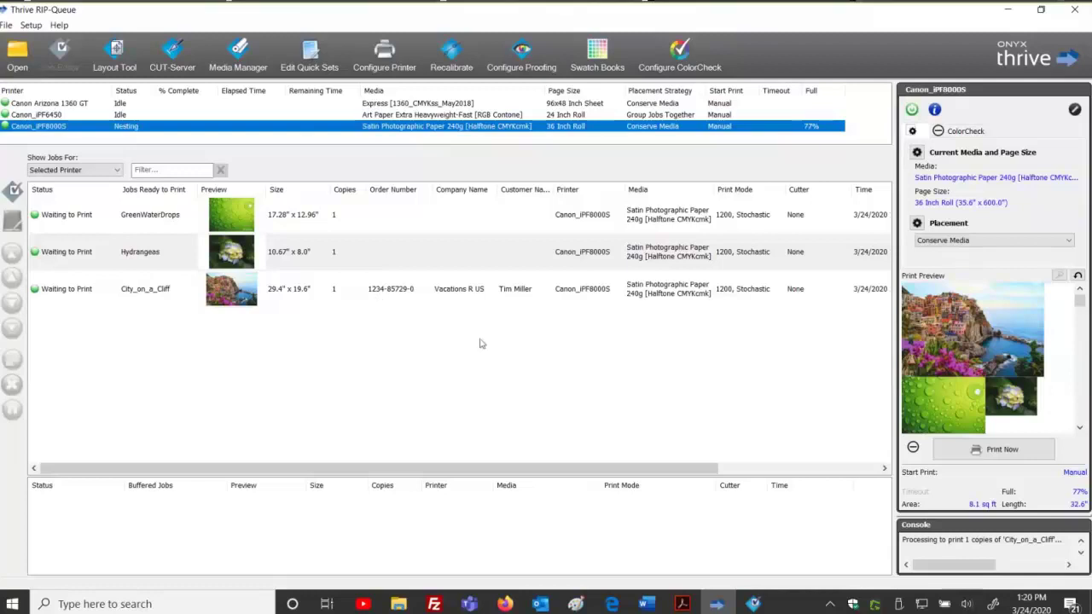
# Shut down the server and open the Vacations R US quick set's advanced Job Ticket settings.
pyautogui.click(395, 56)
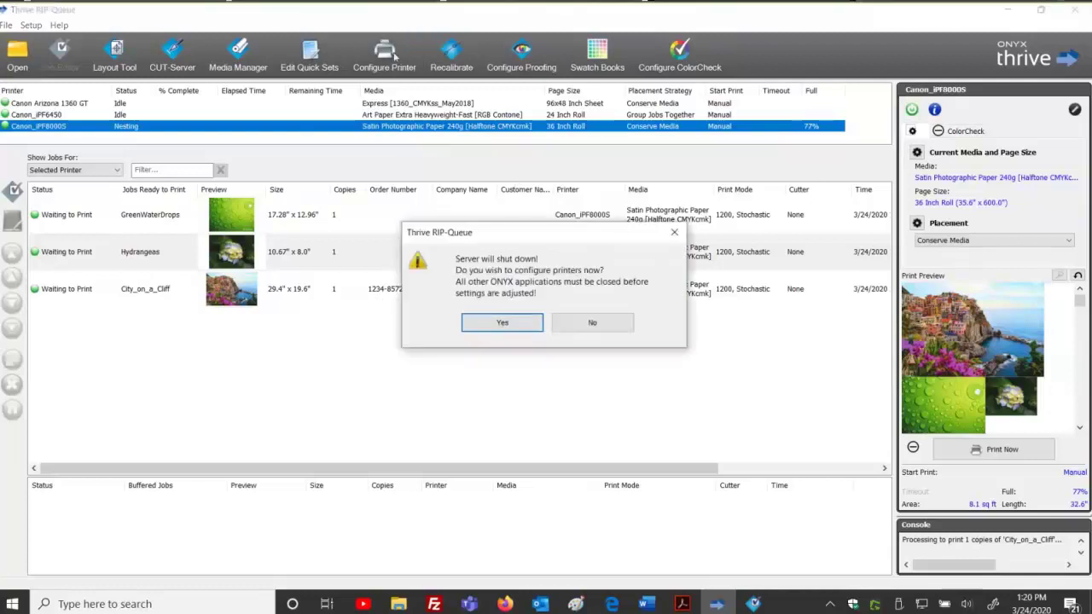
pyautogui.click(501, 322)
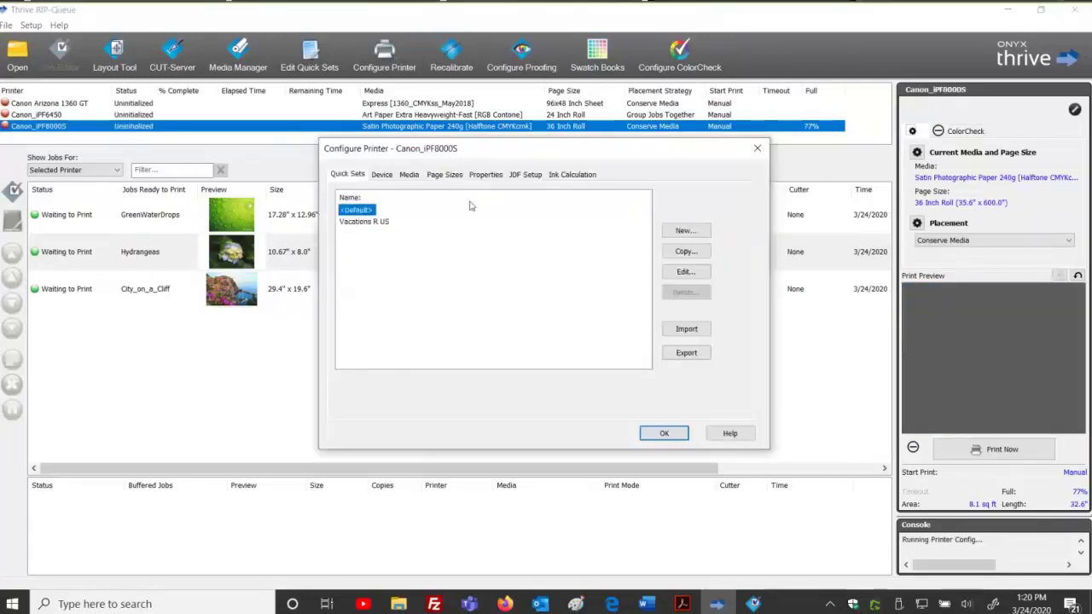
pyautogui.click(373, 224)
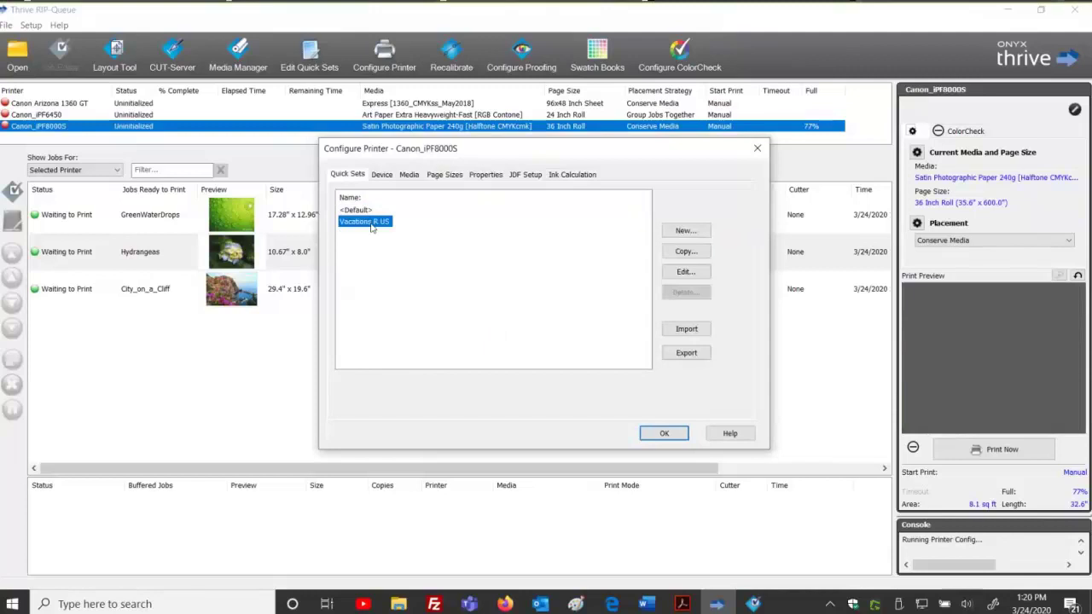
pyautogui.click(686, 272)
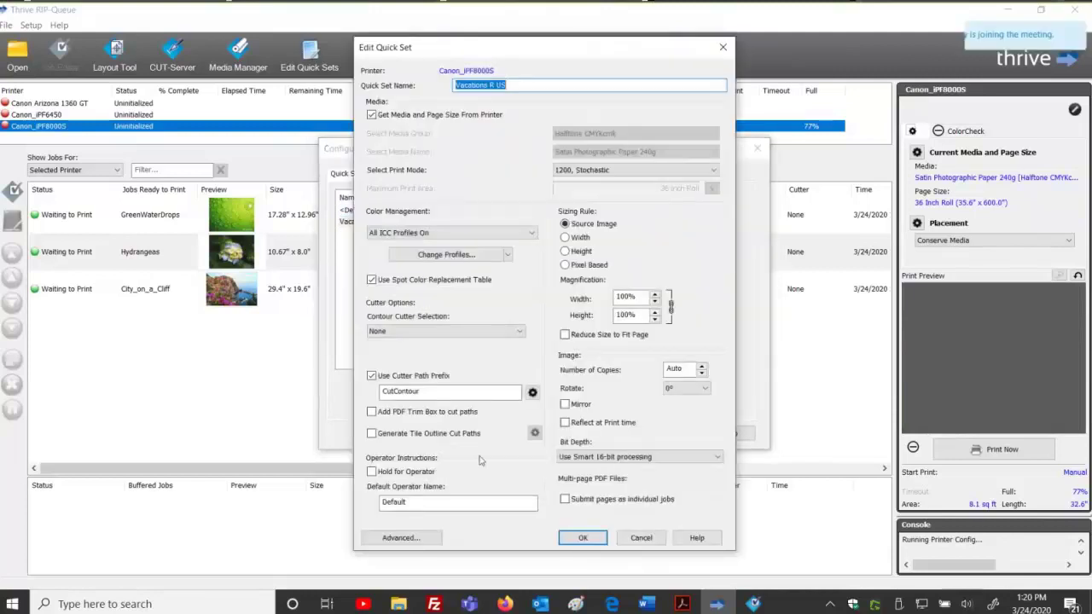
pyautogui.click(409, 539)
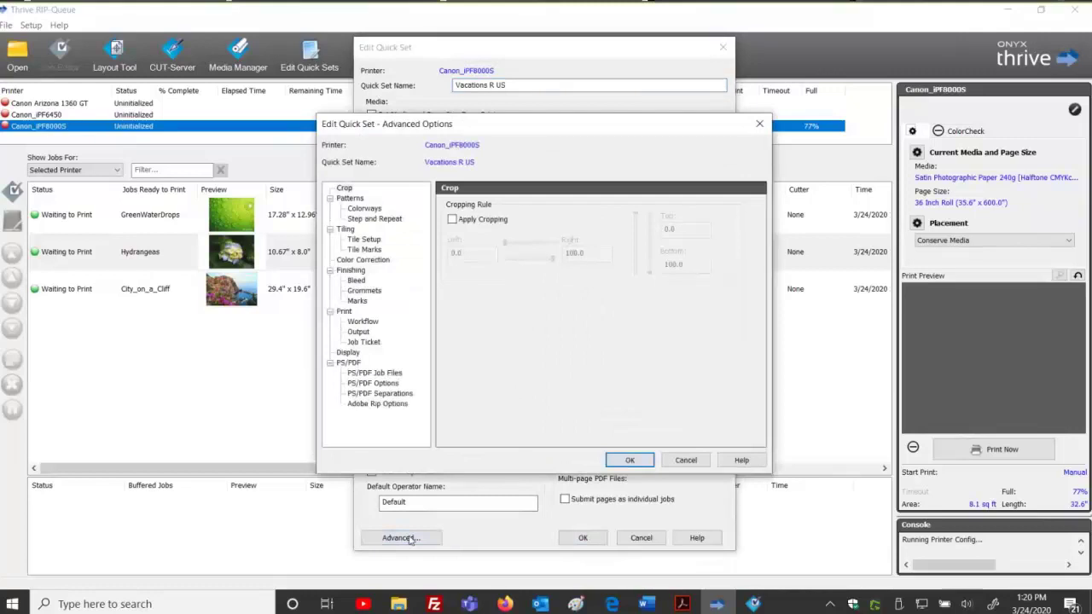
pyautogui.click(363, 342)
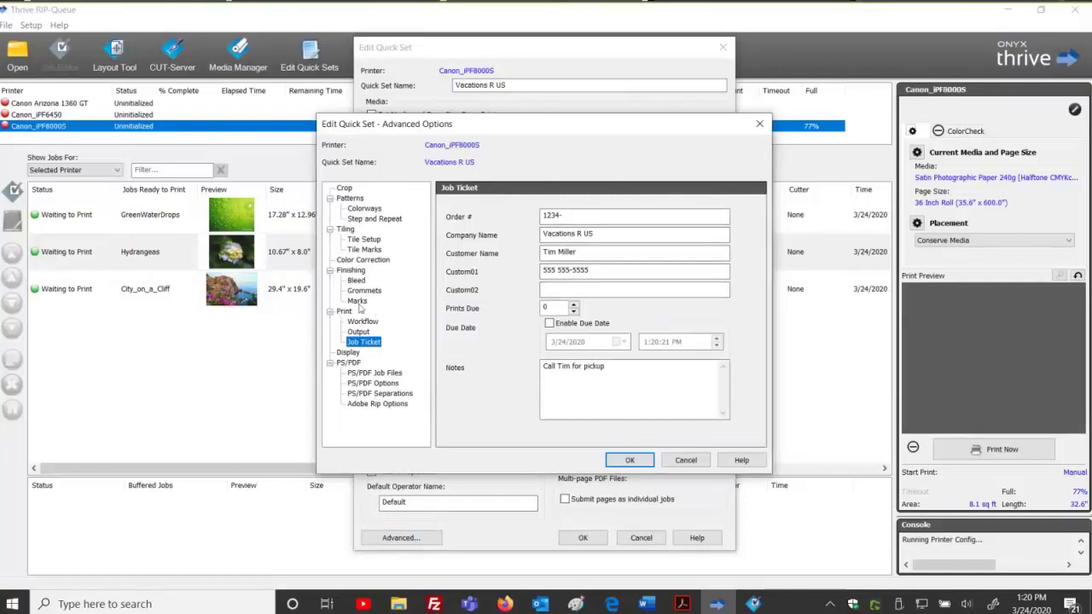
# Enable Print Label and include Custom01, Custom02, Prints Due, Due Date and Notes on it.
pyautogui.click(364, 290)
pyautogui.click(358, 301)
pyautogui.click(638, 220)
pyautogui.click(648, 240)
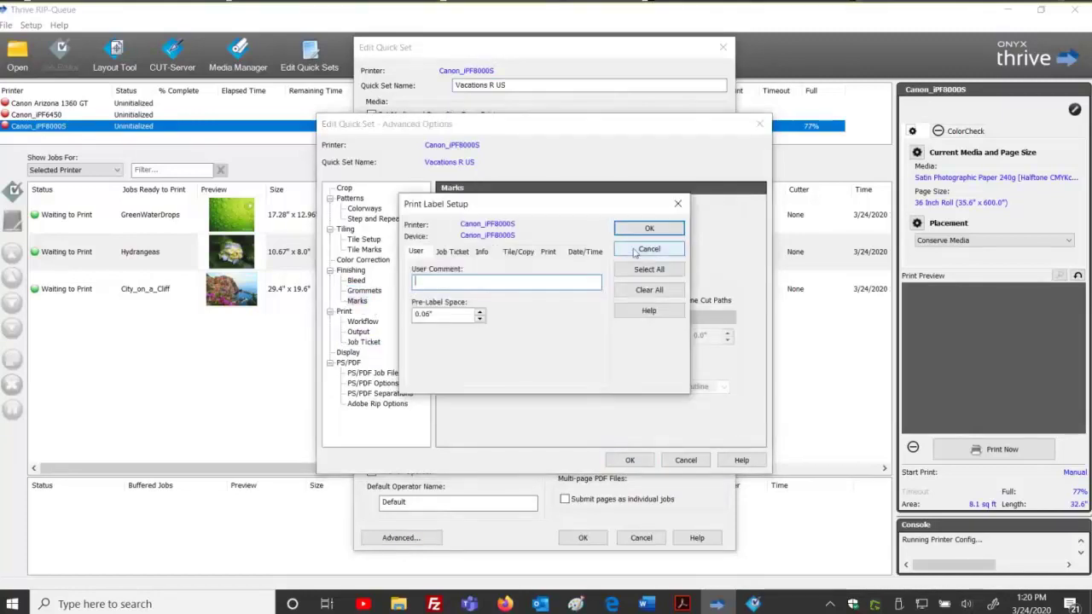
pyautogui.click(458, 257)
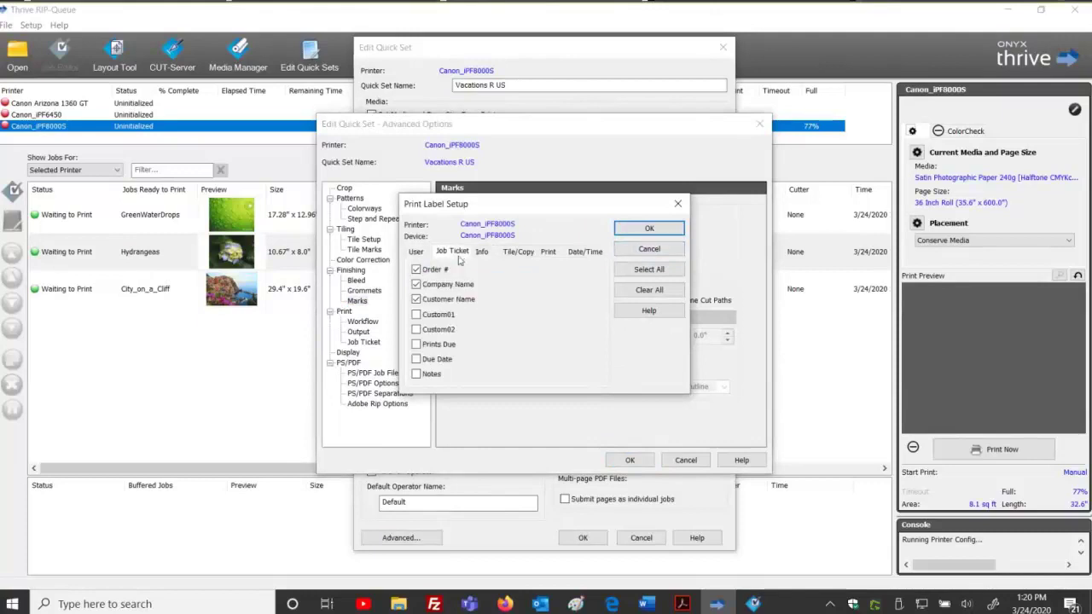
pyautogui.click(416, 315)
pyautogui.click(415, 329)
pyautogui.click(416, 345)
pyautogui.click(416, 359)
pyautogui.click(415, 374)
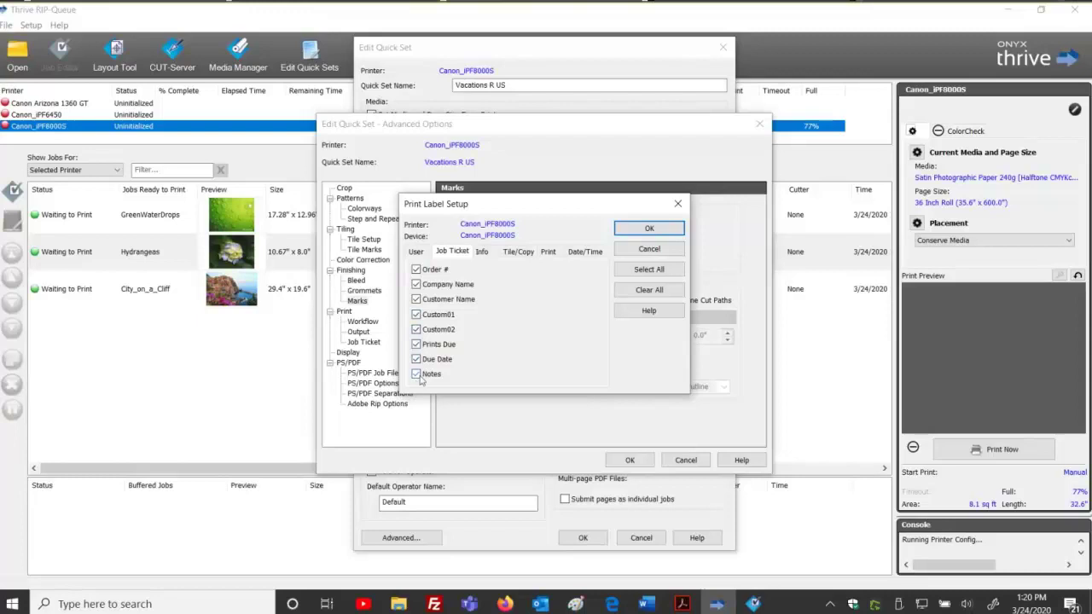
pyautogui.click(650, 228)
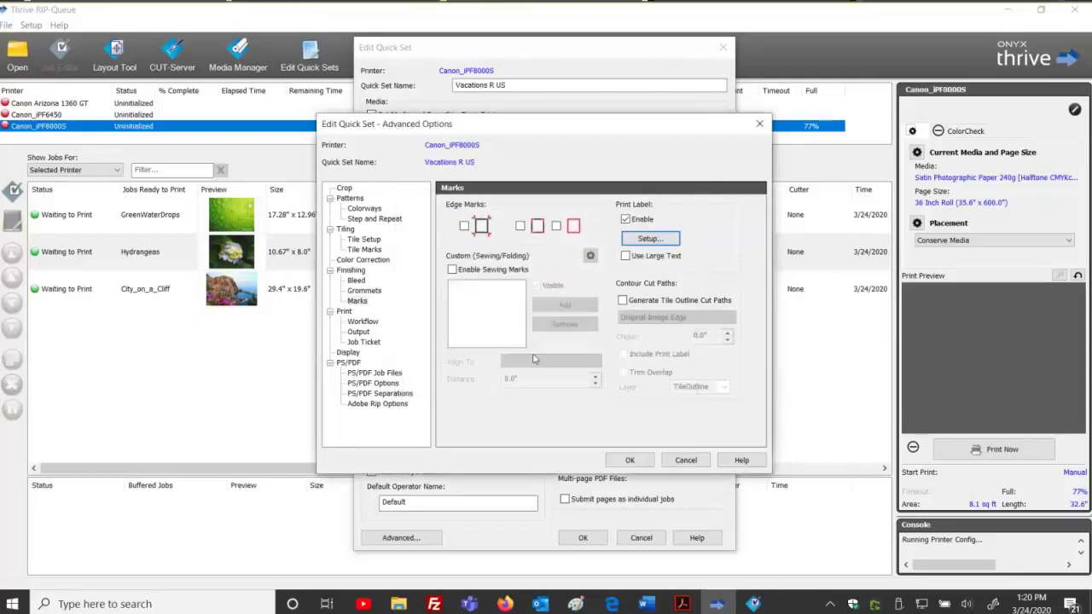
# Check the stored order number, then save the quick set and finish printer configuration.
pyautogui.click(374, 343)
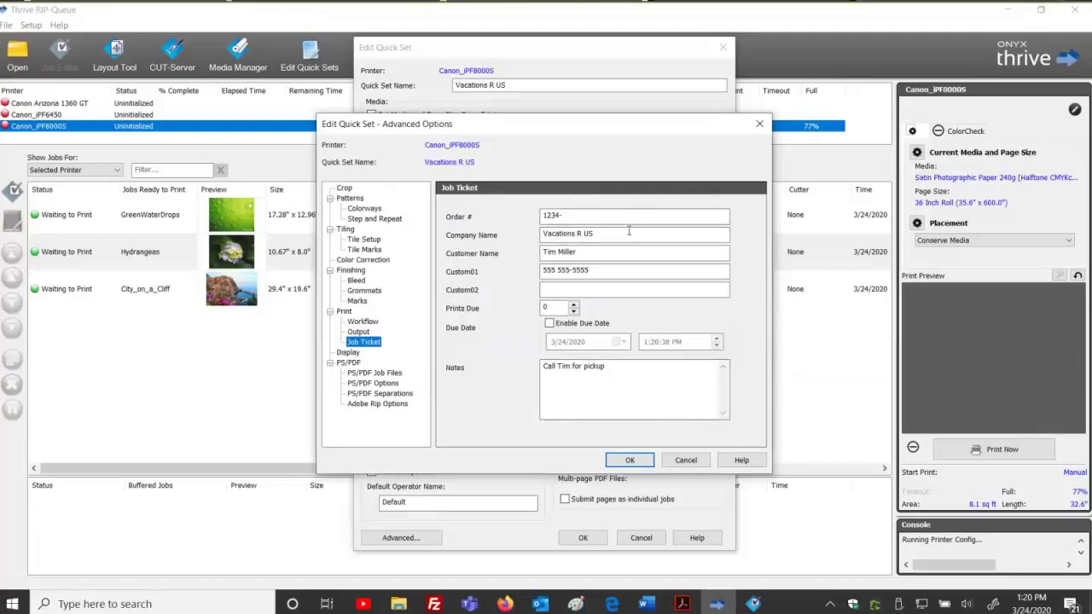
pyautogui.click(584, 215)
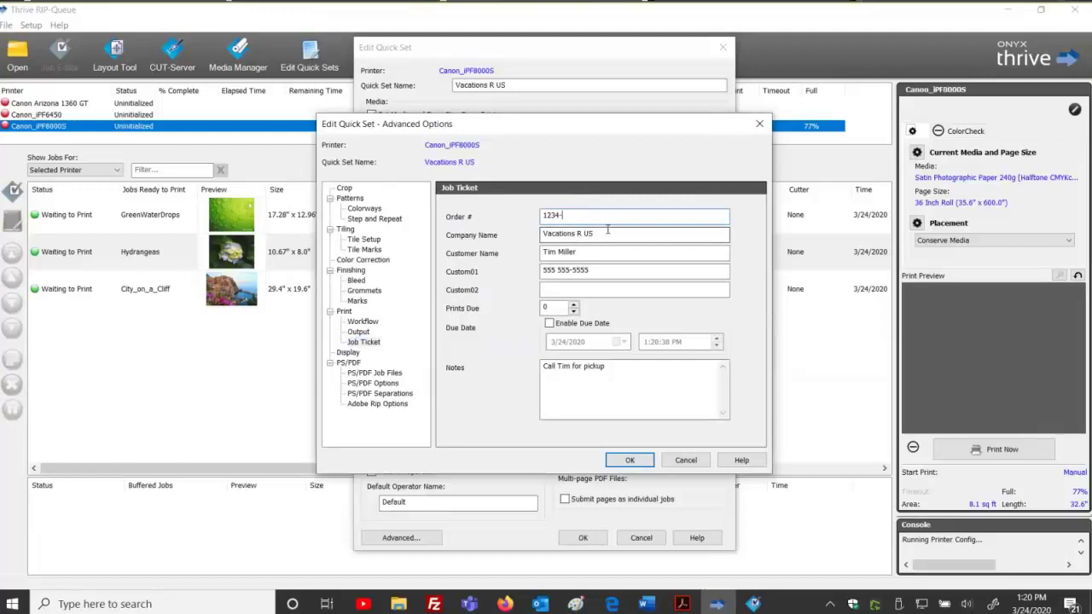
pyautogui.click(629, 460)
pyautogui.click(594, 538)
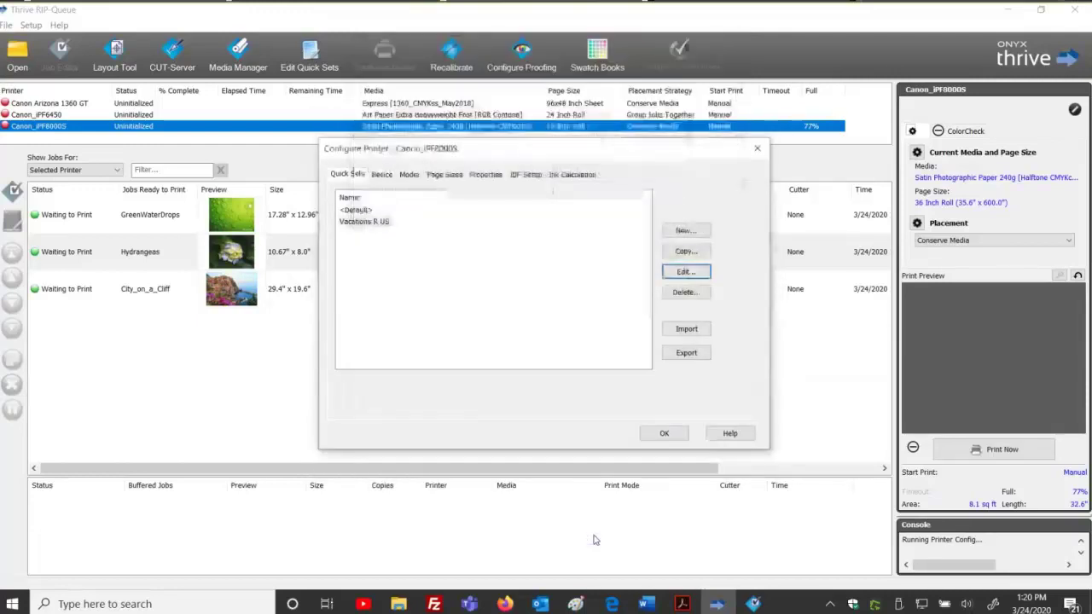
pyautogui.click(663, 435)
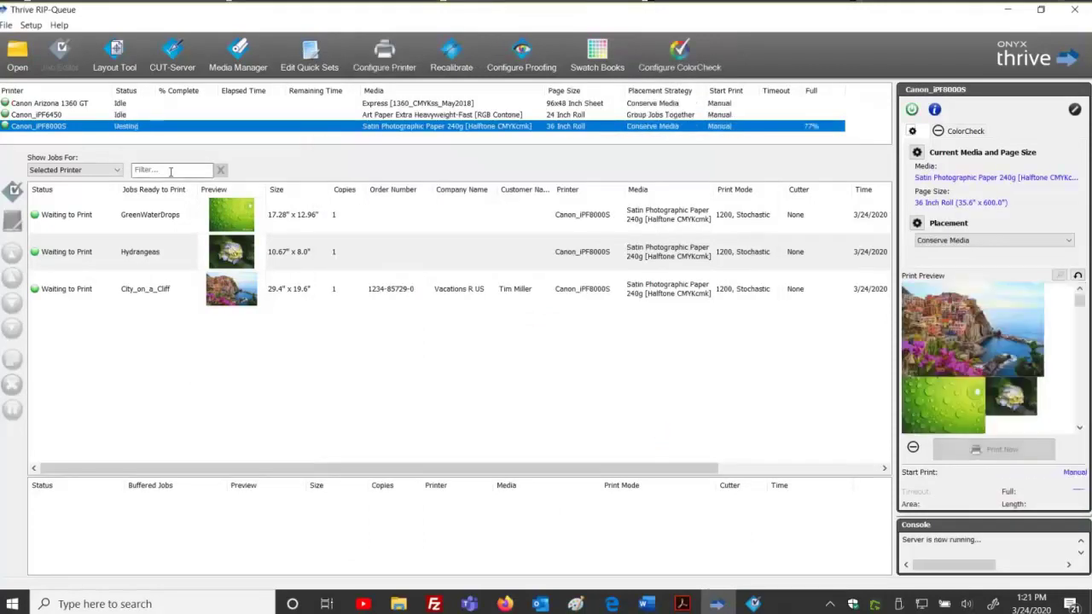
pyautogui.click(166, 171)
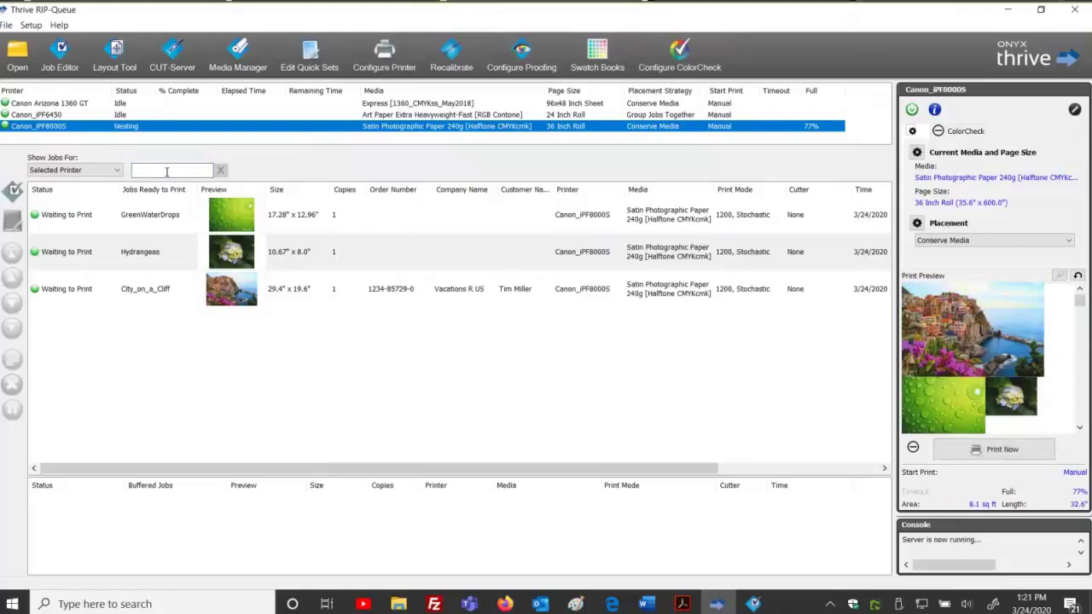
pyautogui.write('1234')
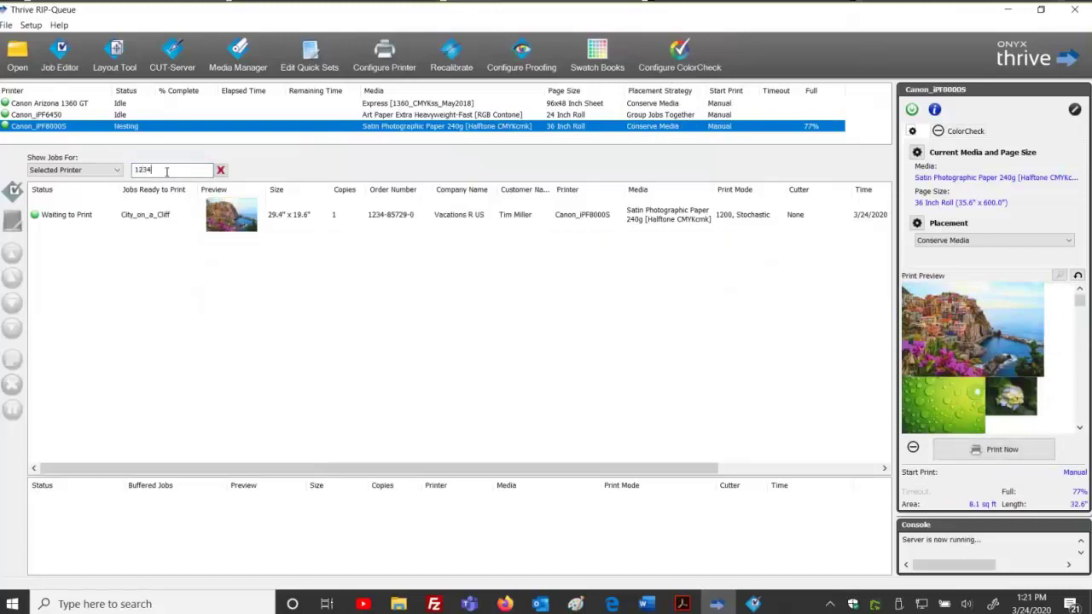
pyautogui.press('BackSpace')
pyautogui.press('BackSpace')
pyautogui.press('BackSpace')
pyautogui.press('BackSpace')
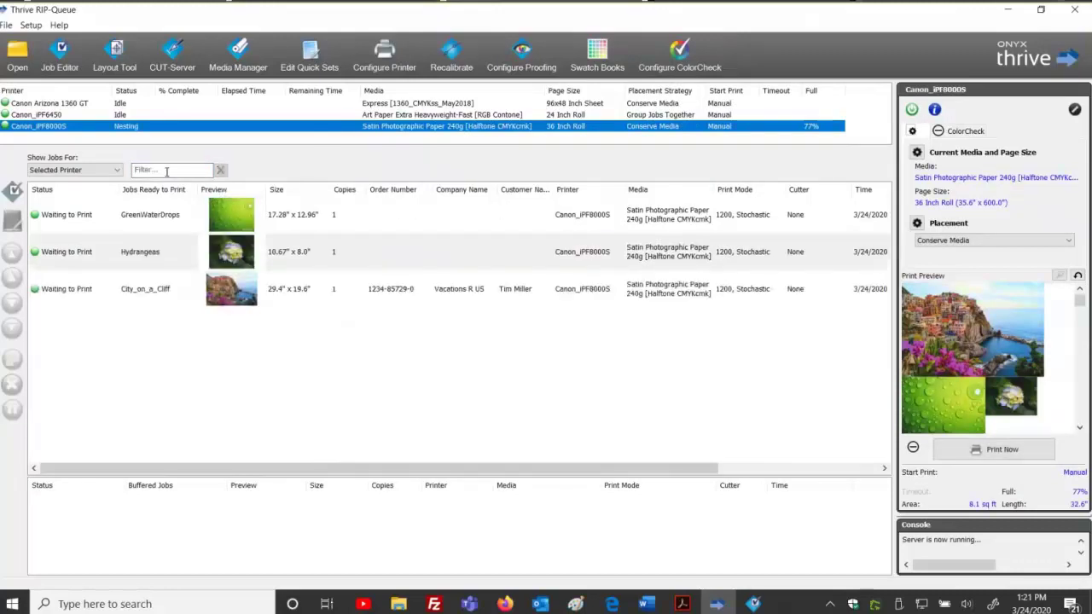
pyautogui.write('Tim')
pyautogui.press('BackSpace')
pyautogui.press('BackSpace')
pyautogui.press('BackSpace')
pyautogui.write('Vaca')
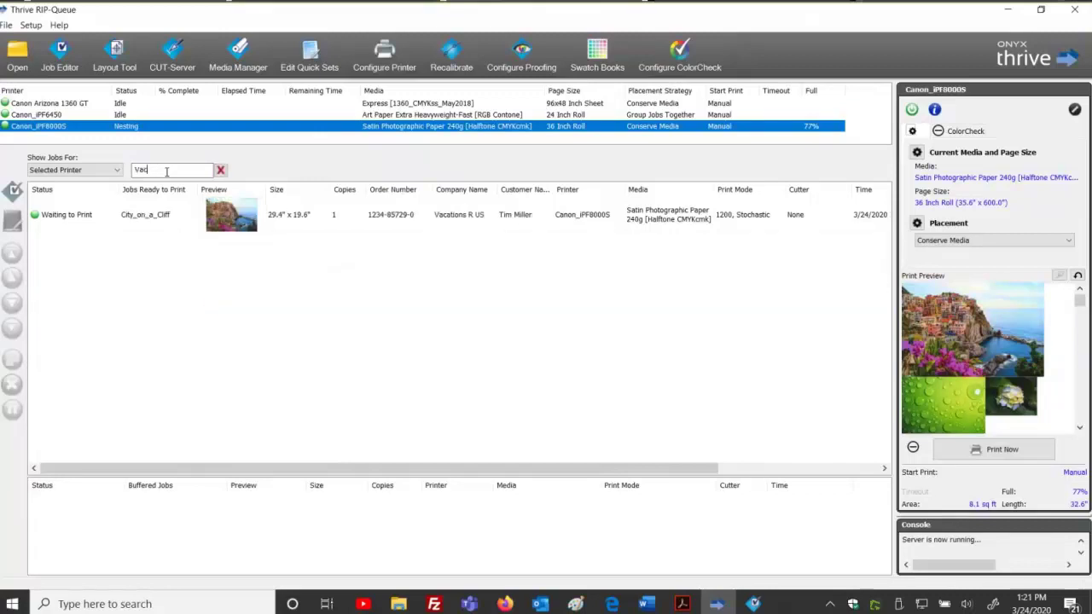
pyautogui.press('BackSpace')
pyautogui.press('BackSpace')
pyautogui.press('BackSpace')
pyautogui.press('BackSpace')
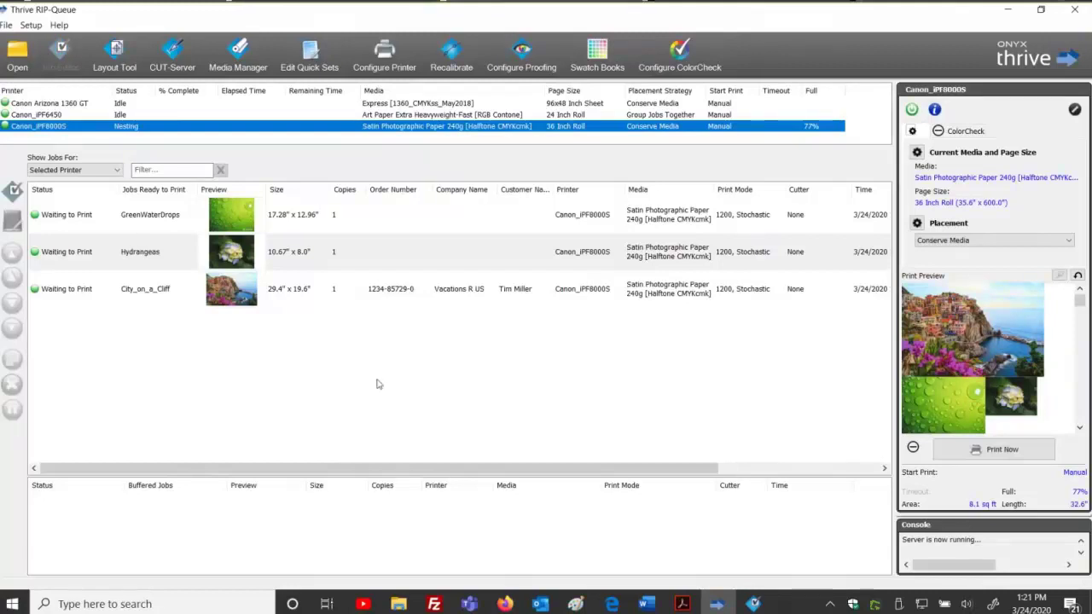
# Archive the Hydrangeas job from the ready-to-print list.
pyautogui.click(370, 238)
pyautogui.rightClick(370, 238)
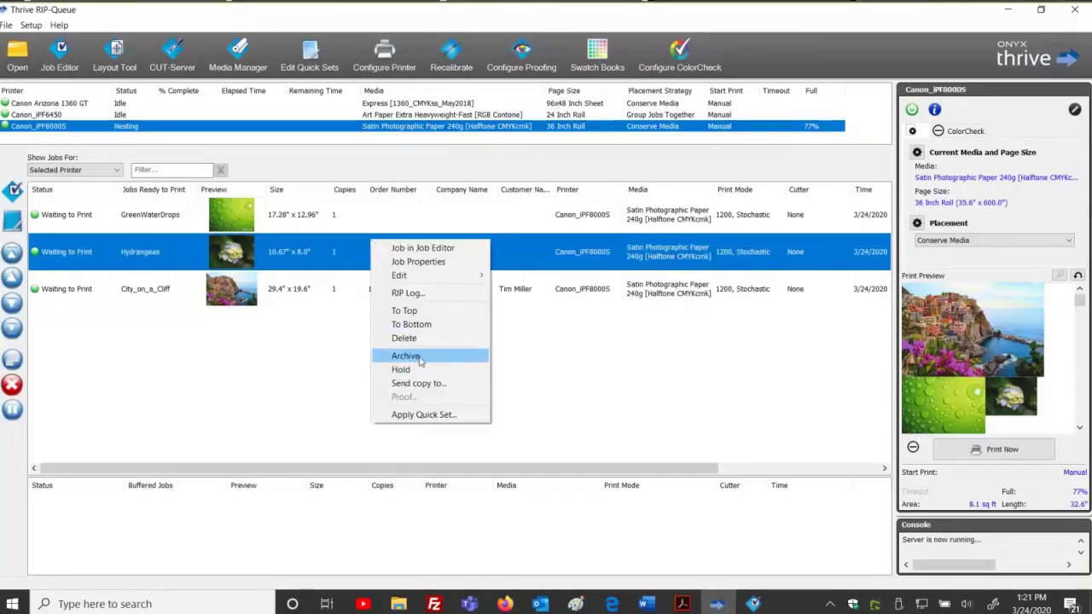
pyautogui.click(406, 356)
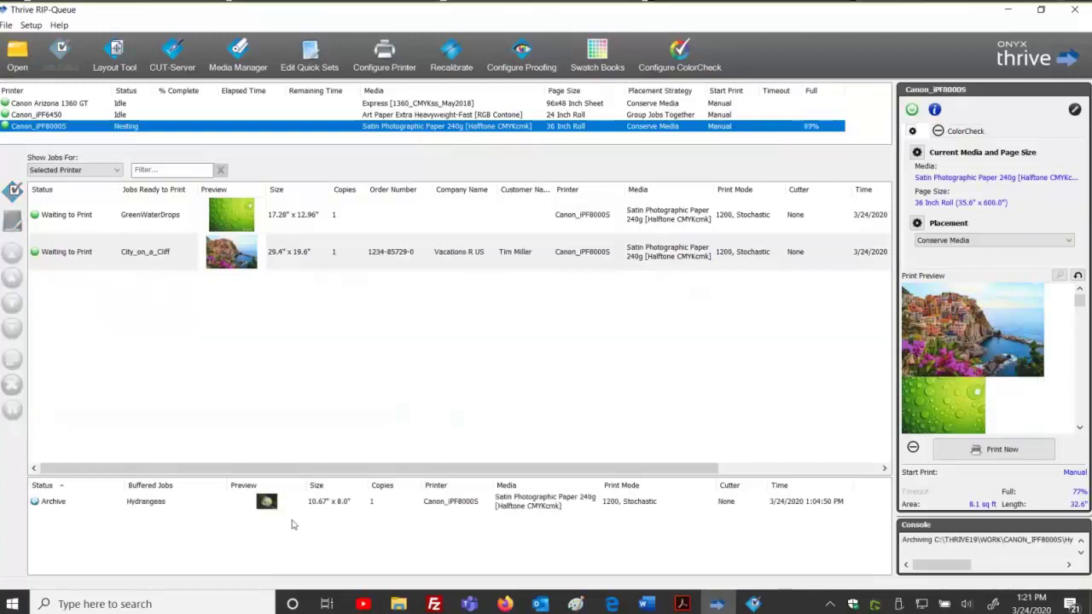
# Fill the archived Hydrangeas job ticket with an order number, company Flowers R US and the customer's name.
pyautogui.click(295, 502)
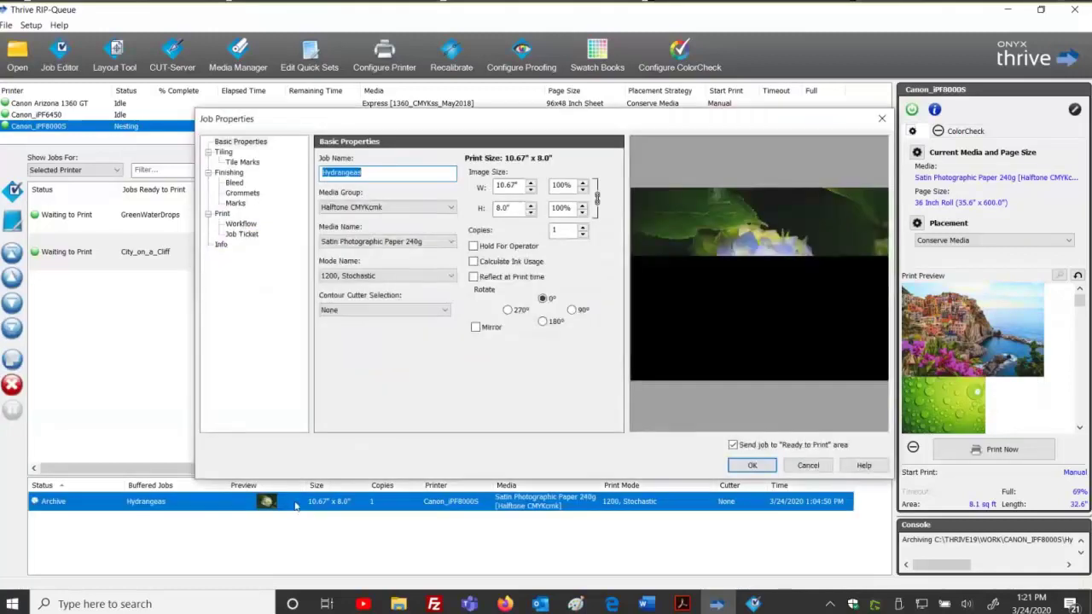
pyautogui.click(254, 235)
pyautogui.click(427, 168)
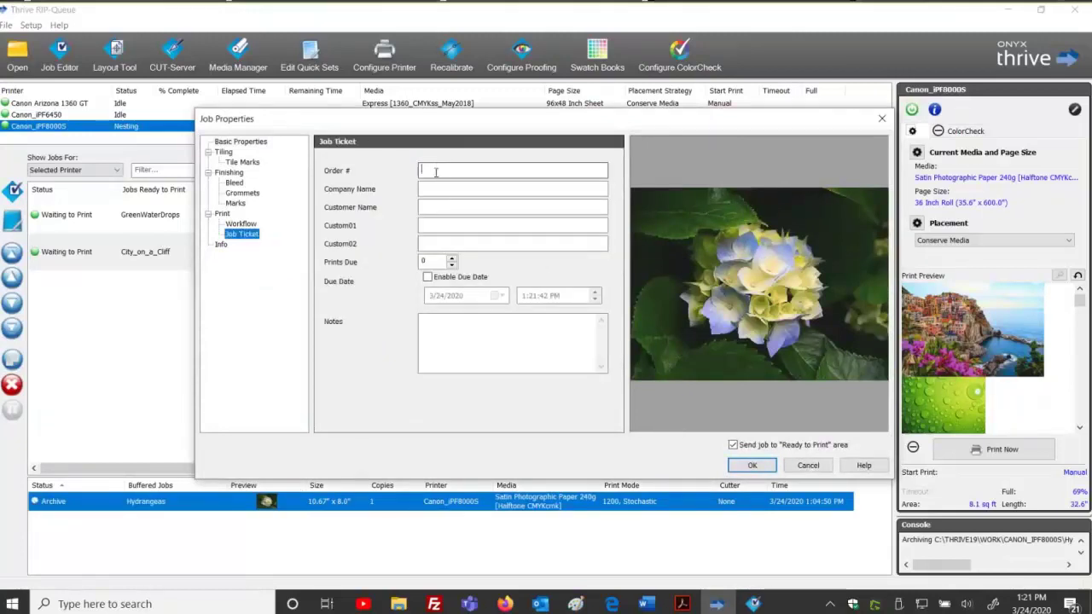
pyautogui.write('1200000')
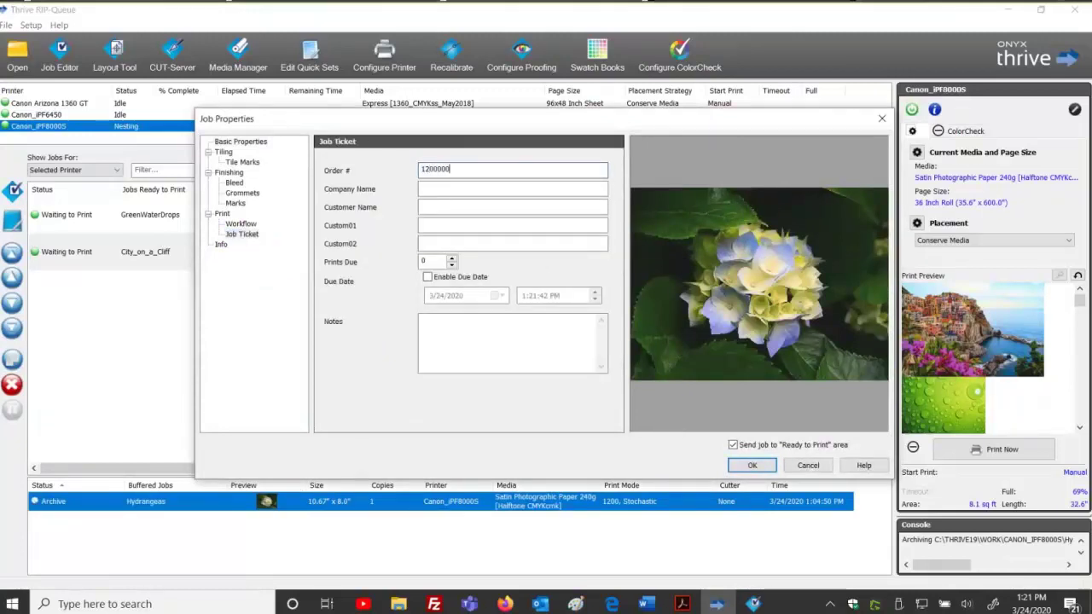
pyautogui.press('Tab')
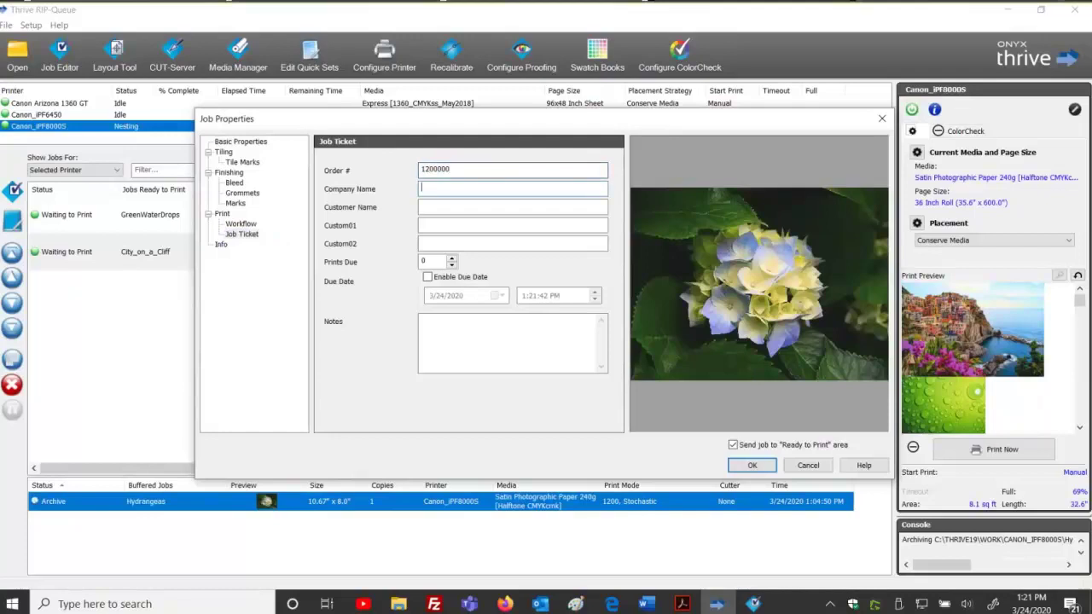
pyautogui.write('FL')
pyautogui.press('BackSpace')
pyautogui.write('lowers a')
pyautogui.press('BackSpace')
pyautogui.write('R US')
pyautogui.click(511, 207)
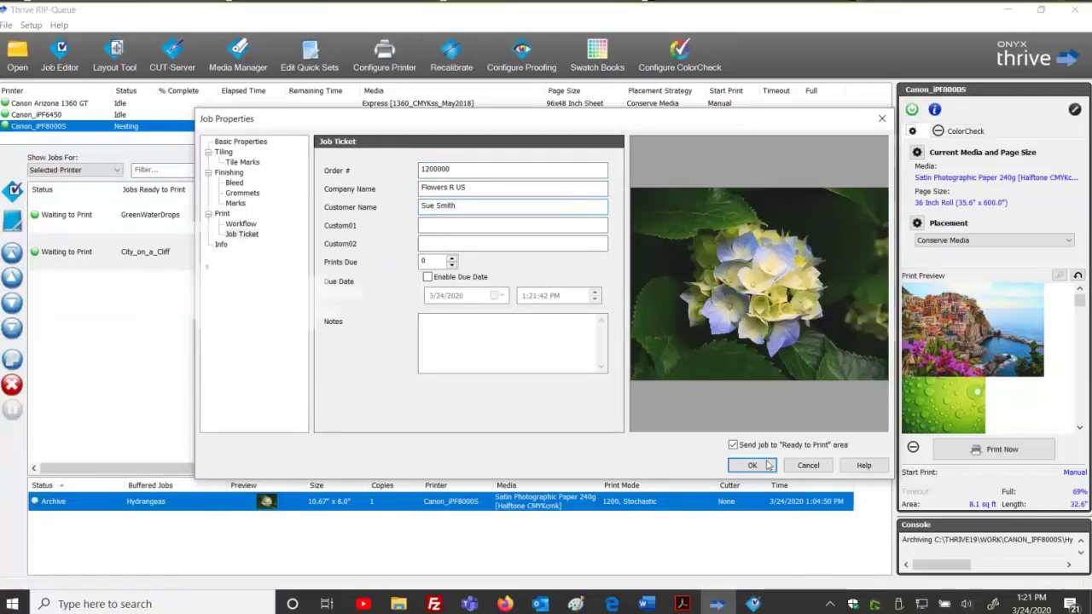
pyautogui.press('Return')
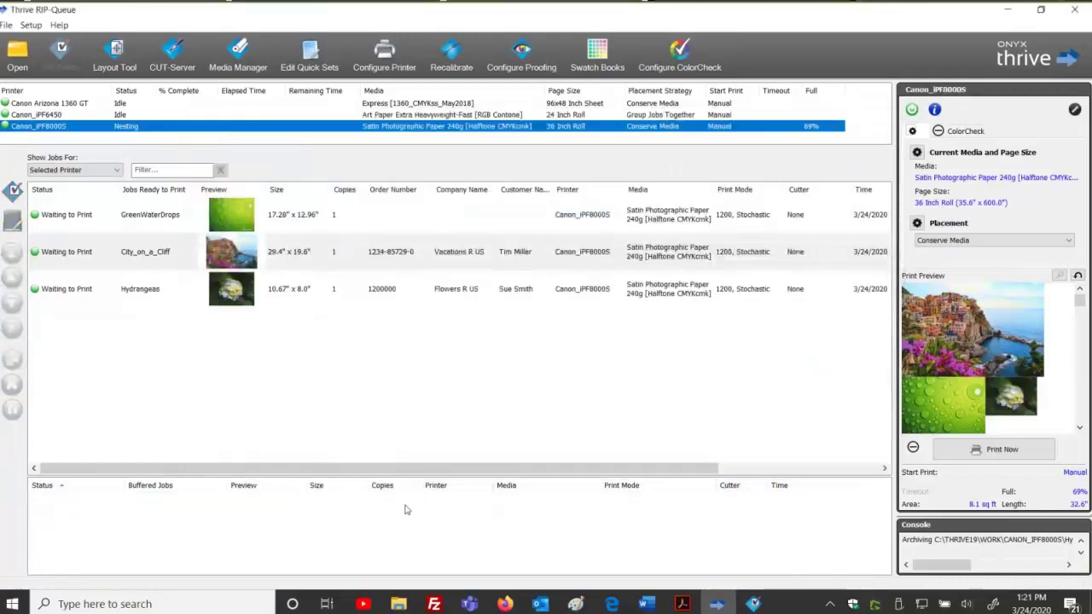
# Archive the Hydrangeas job again.
pyautogui.click(296, 299)
pyautogui.rightClick(296, 299)
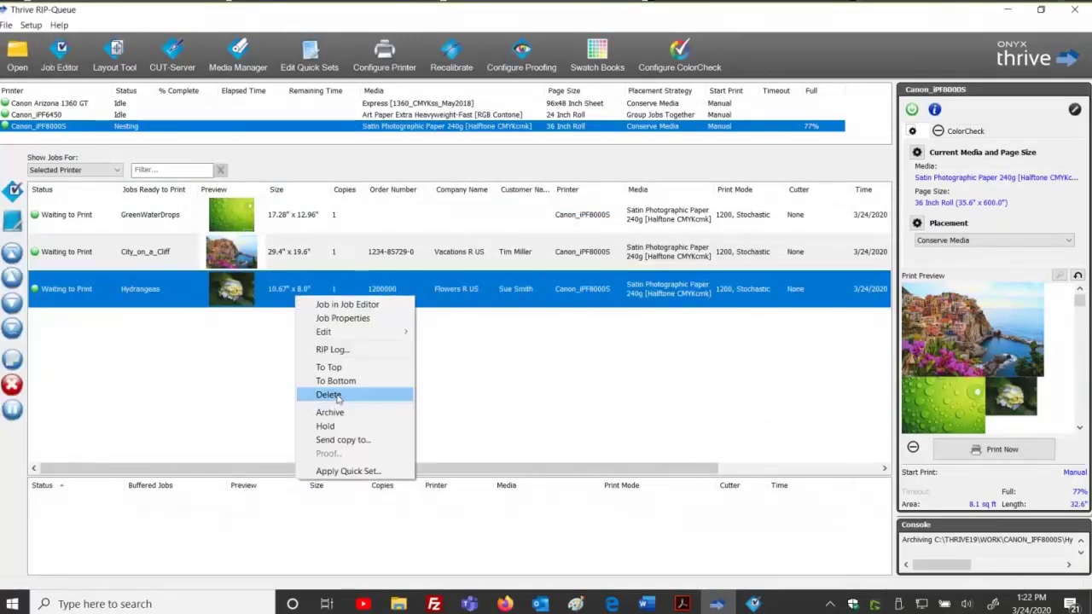
pyautogui.click(354, 415)
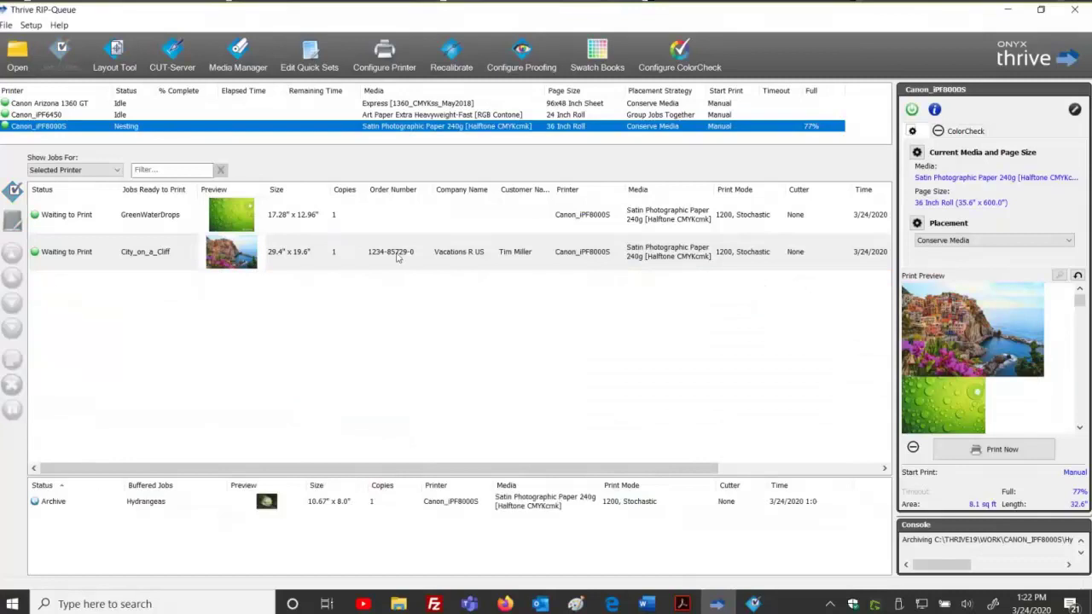
# Add Order Number, Company Name, Customer Name, Custom01, Custom02 and Notes columns to Buffered Jobs.
pyautogui.rightClick(694, 495)
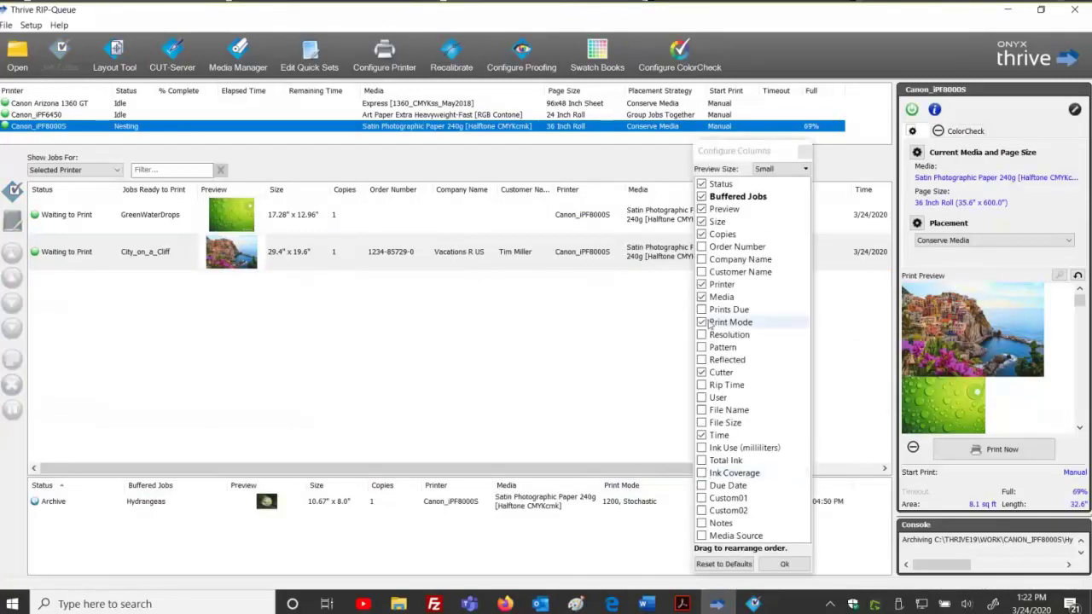
pyautogui.click(701, 247)
pyautogui.click(701, 260)
pyautogui.click(701, 272)
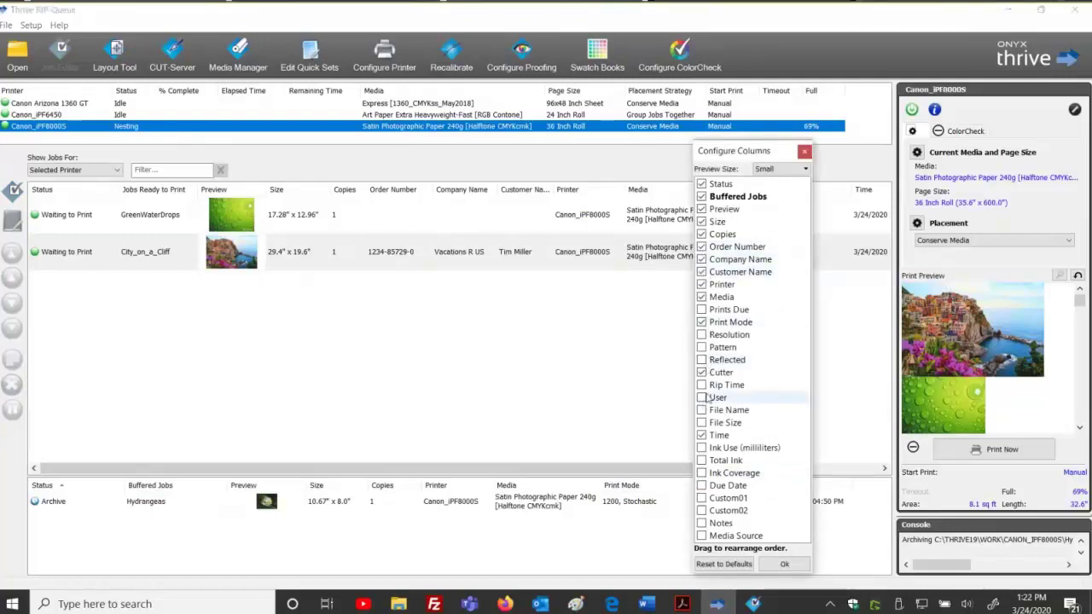
pyautogui.click(701, 497)
pyautogui.click(701, 511)
pyautogui.click(701, 523)
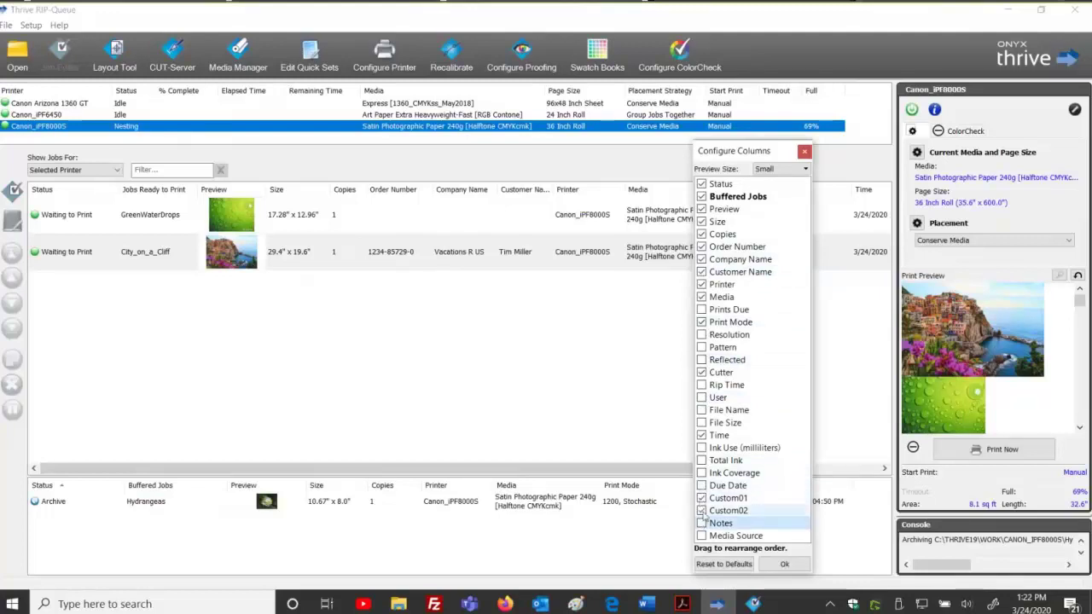
pyautogui.click(785, 564)
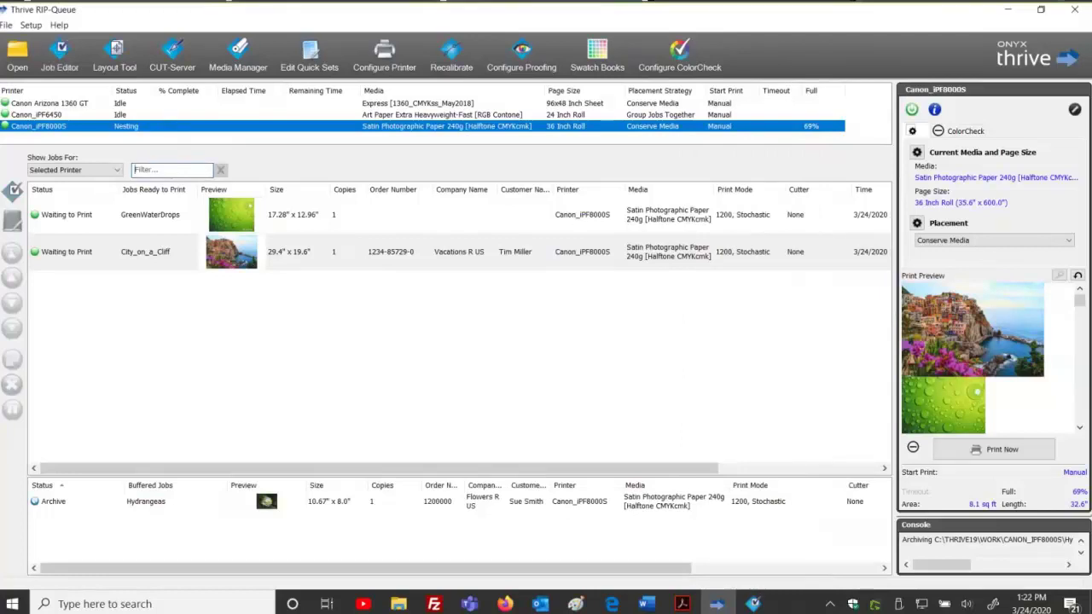
pyautogui.click(173, 170)
pyautogui.write('sue')
pyautogui.press('BackSpace')
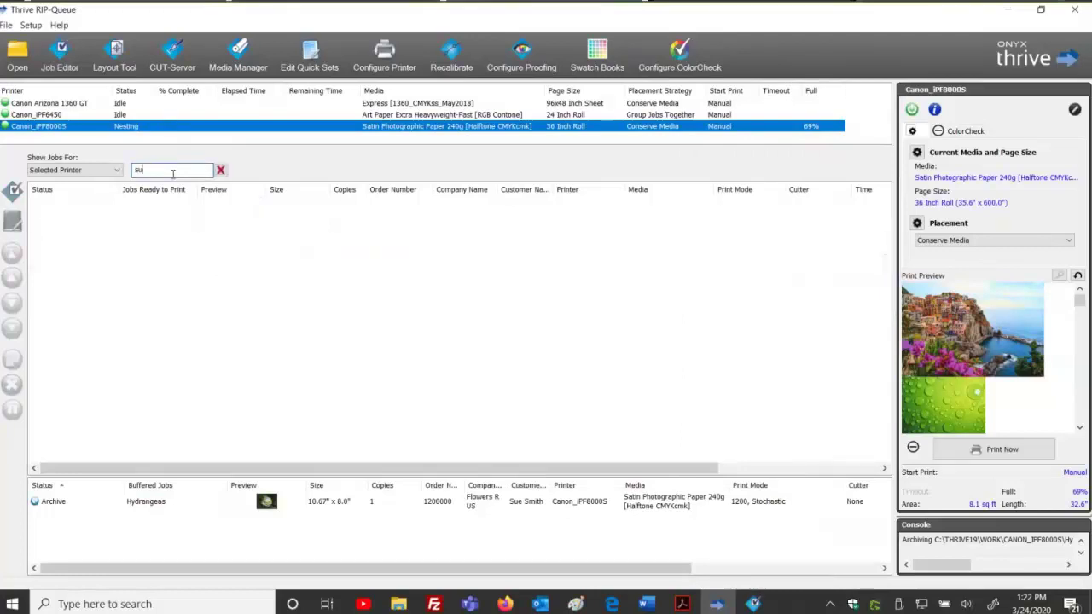
pyautogui.press('BackSpace')
pyautogui.press('BackSpace')
pyautogui.write('123')
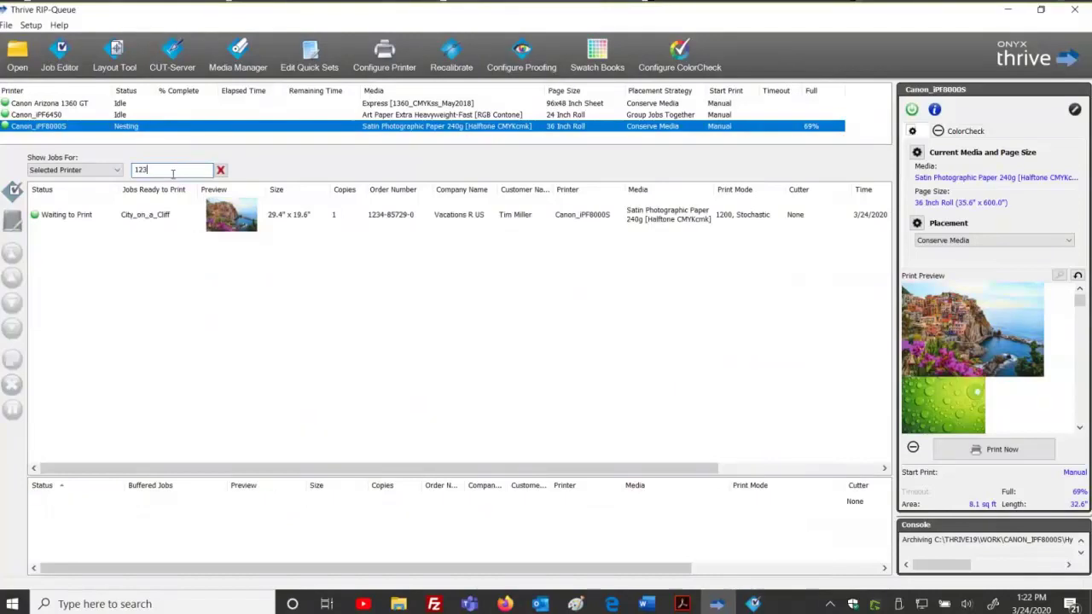
pyautogui.press('BackSpace')
pyautogui.write('000')
pyautogui.click(220, 169)
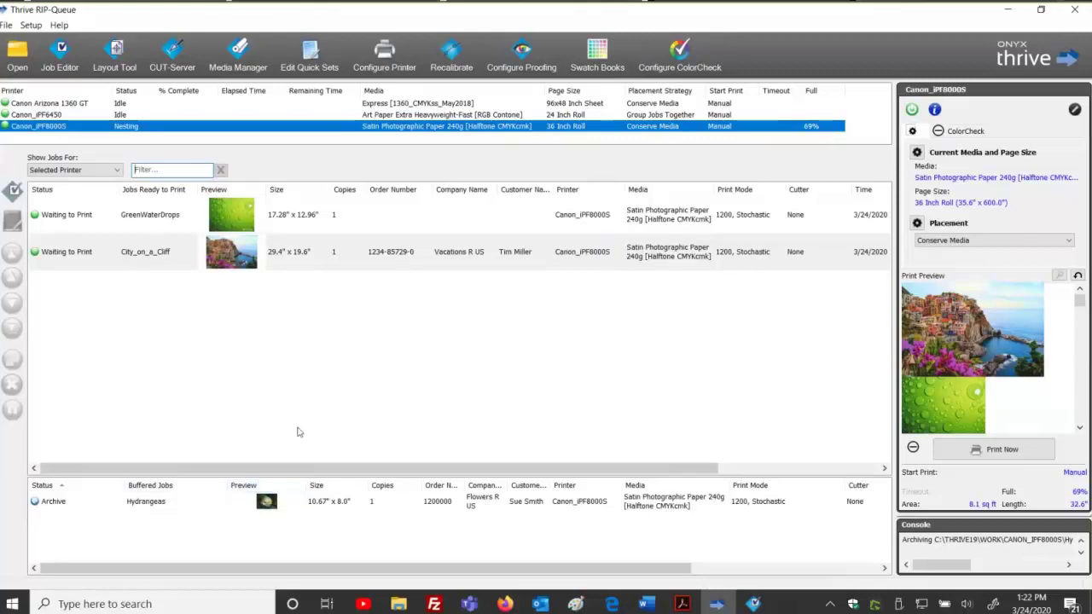
# In the Open dialog, apply the Vacations R US quick set and append an order number.
pyautogui.click(25, 53)
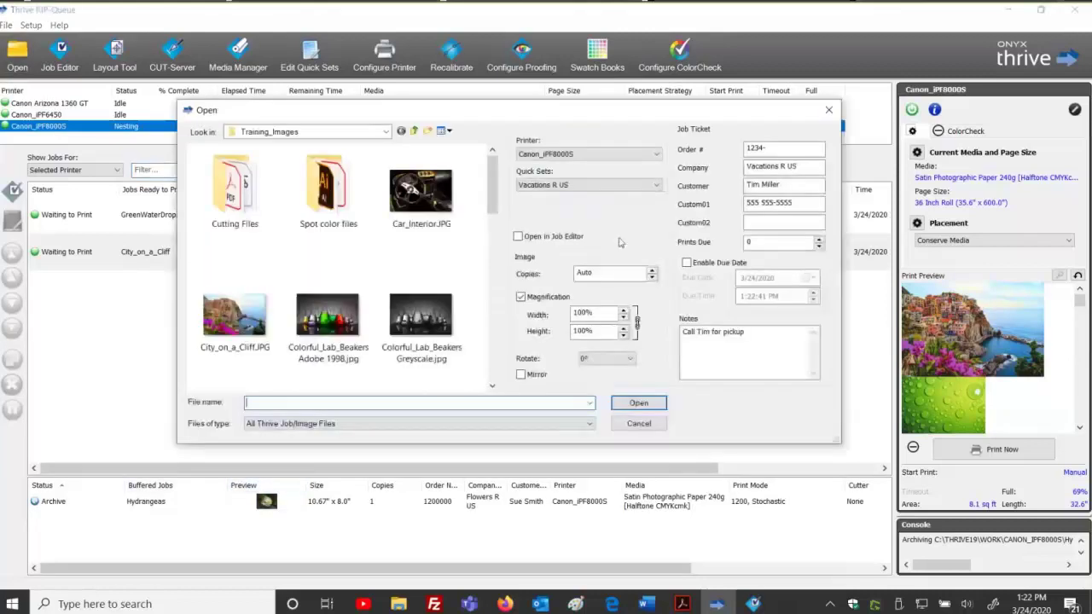
pyautogui.click(577, 186)
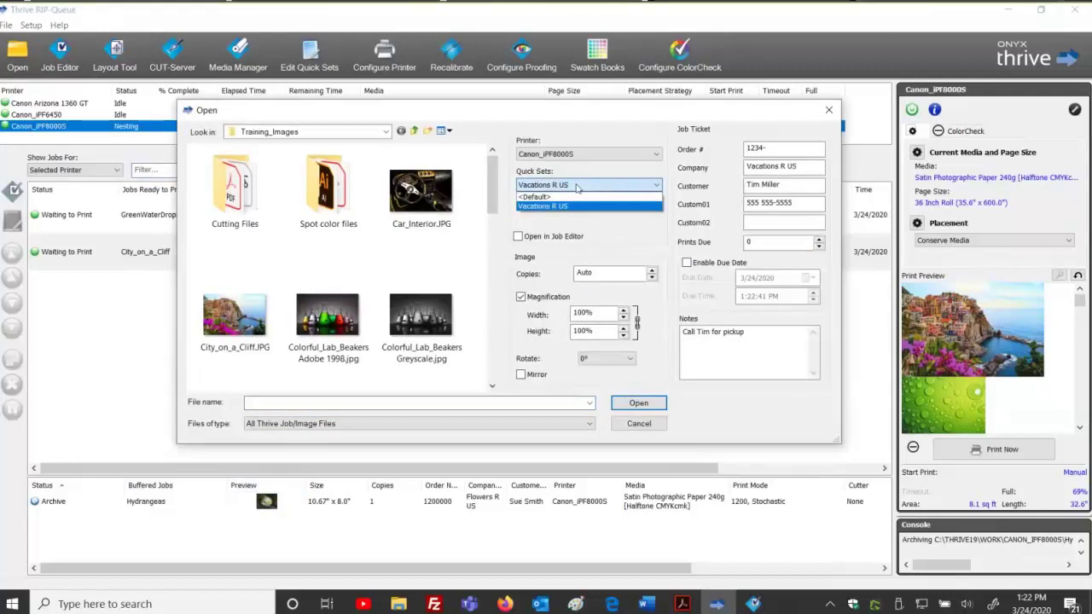
pyautogui.click(726, 160)
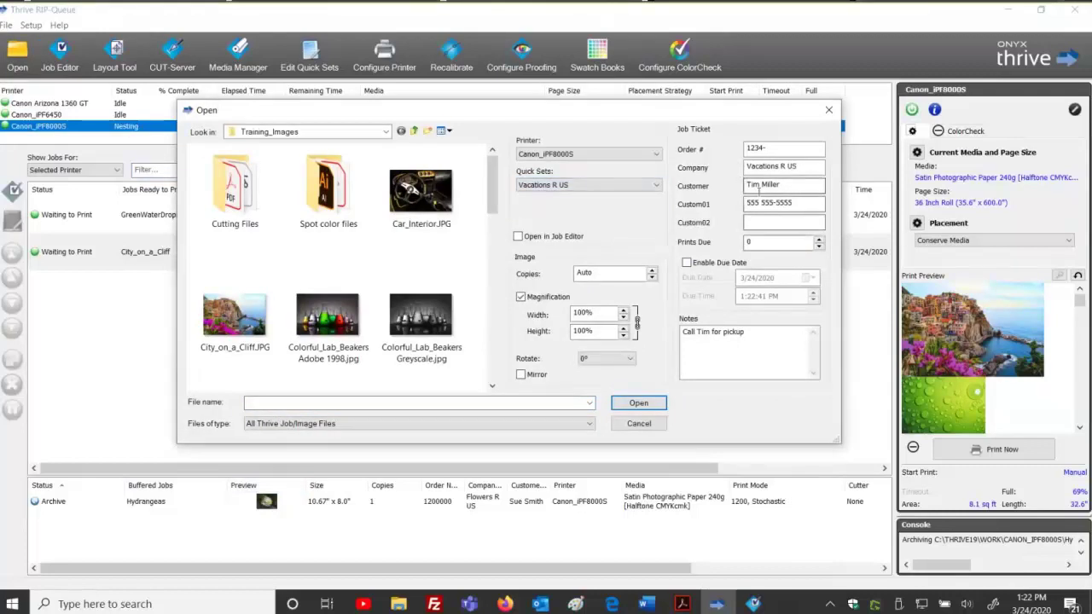
pyautogui.click(748, 150)
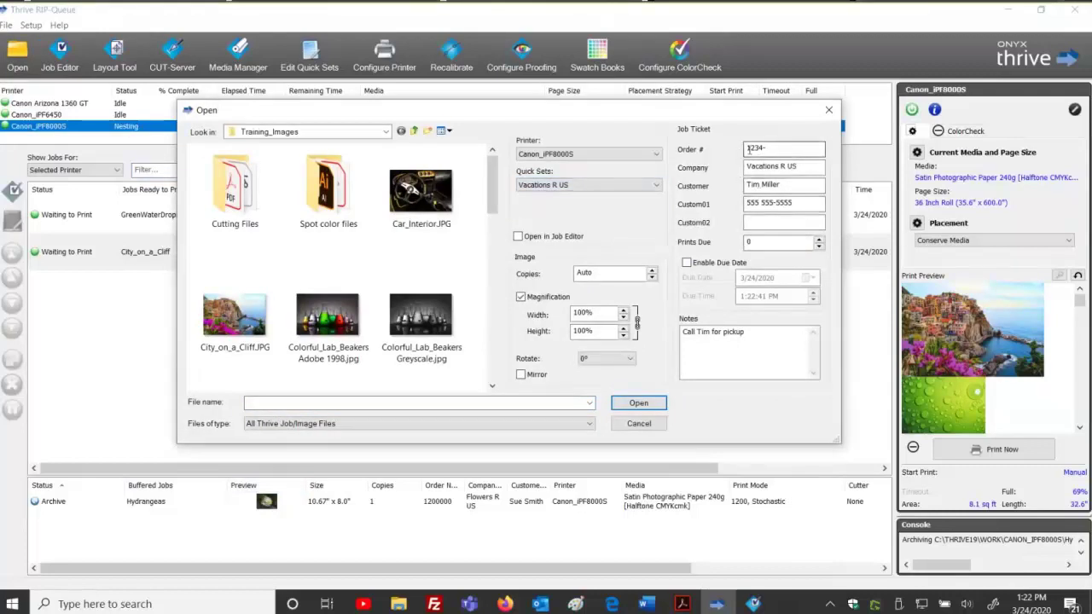
pyautogui.click(773, 149)
pyautogui.write('50097')
# Revert to the <Default> quick set, clear the order number, and close without adding a job.
pyautogui.click(614, 185)
pyautogui.click(546, 194)
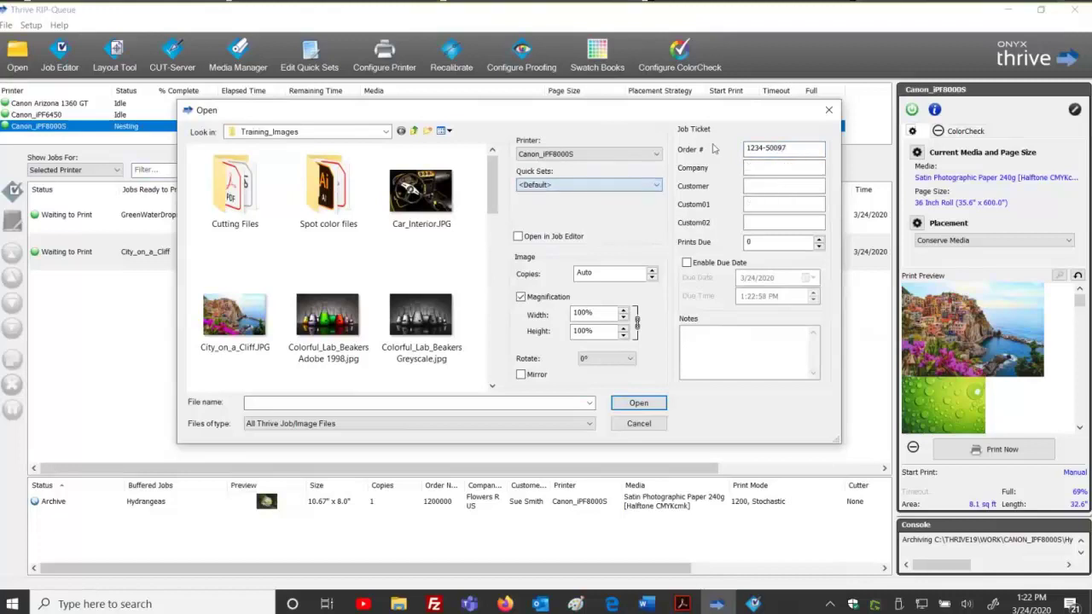
pyautogui.moveTo(820, 149); pyautogui.dragTo(739, 154)
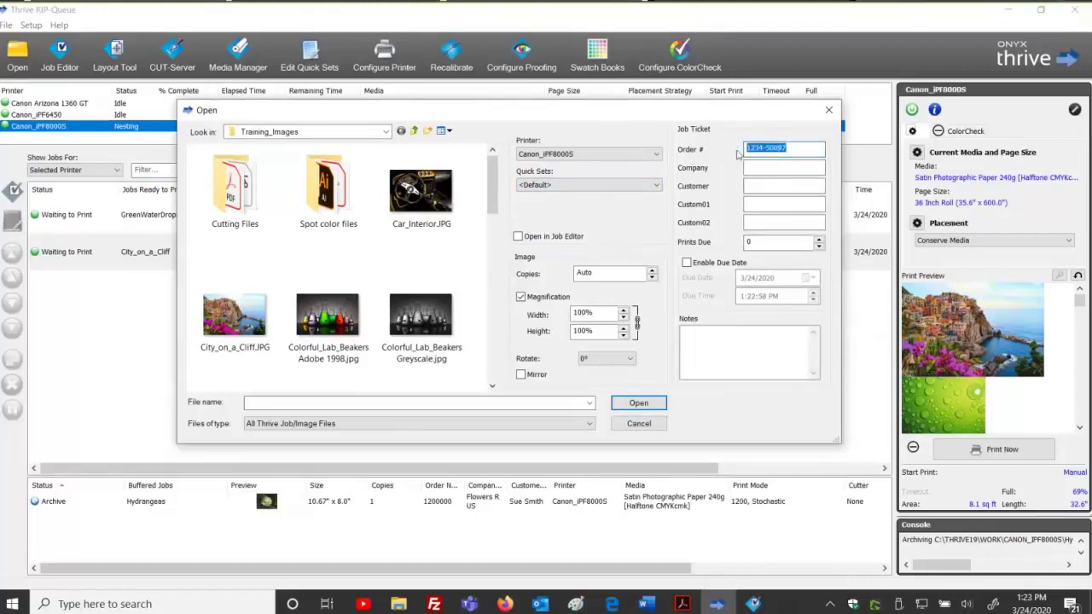
pyautogui.press('BackSpace')
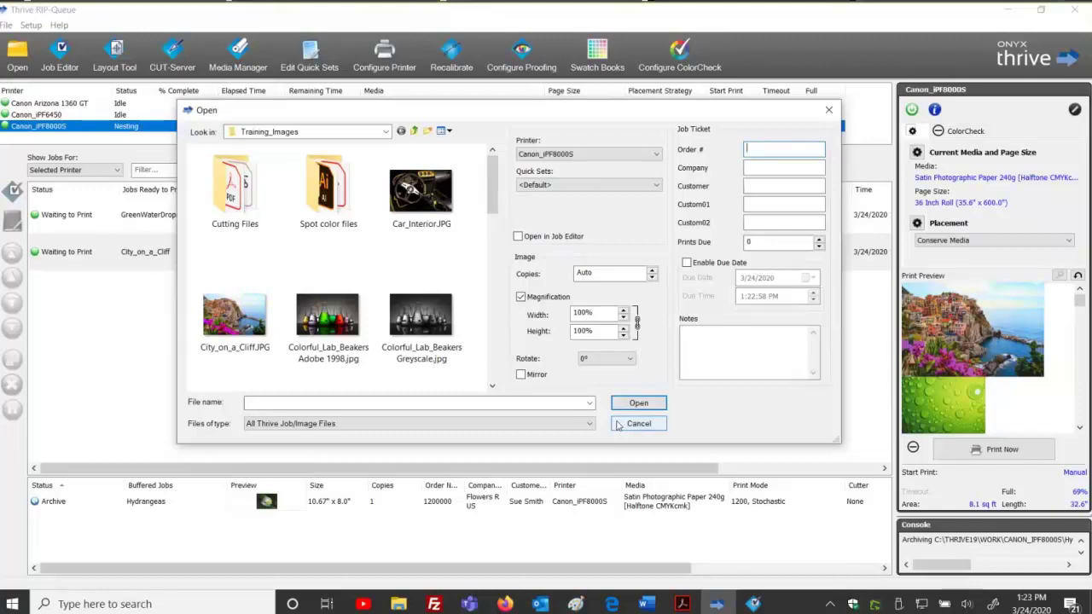
pyautogui.click(638, 424)
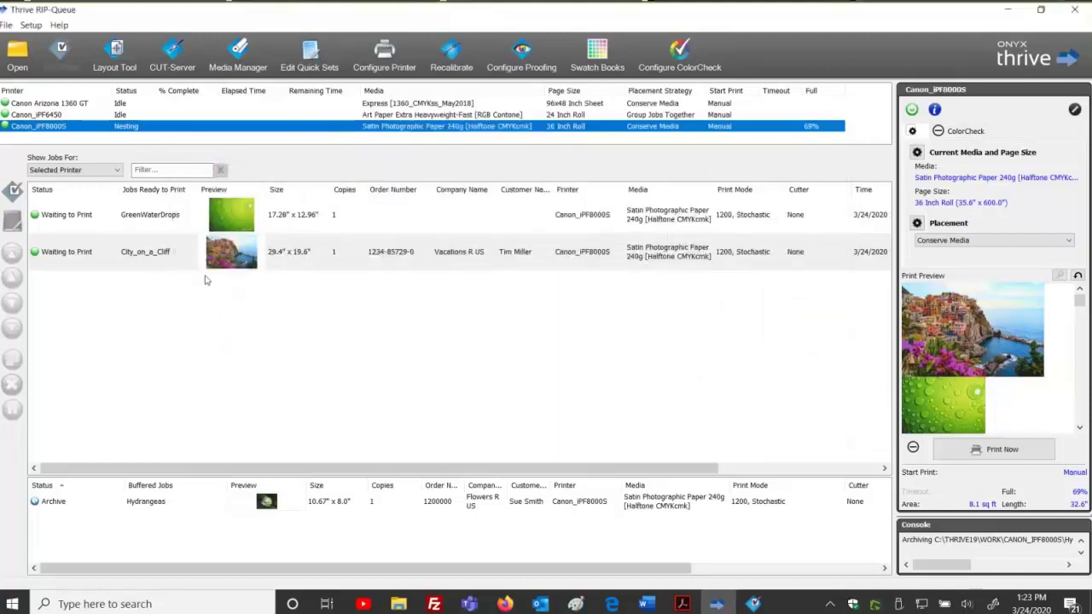
pyautogui.click(373, 261)
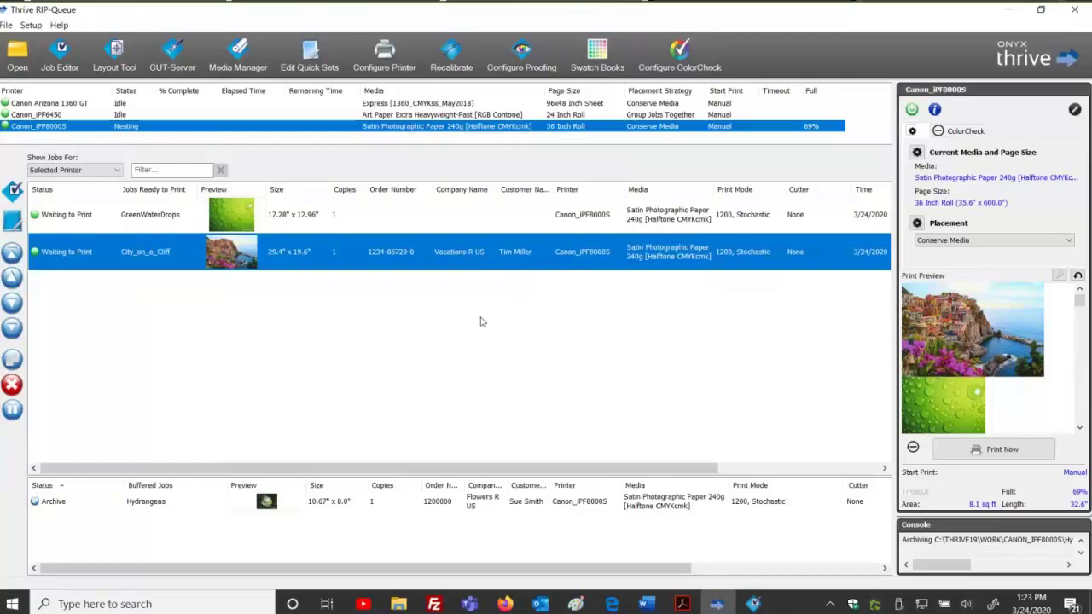
pyautogui.click(480, 321)
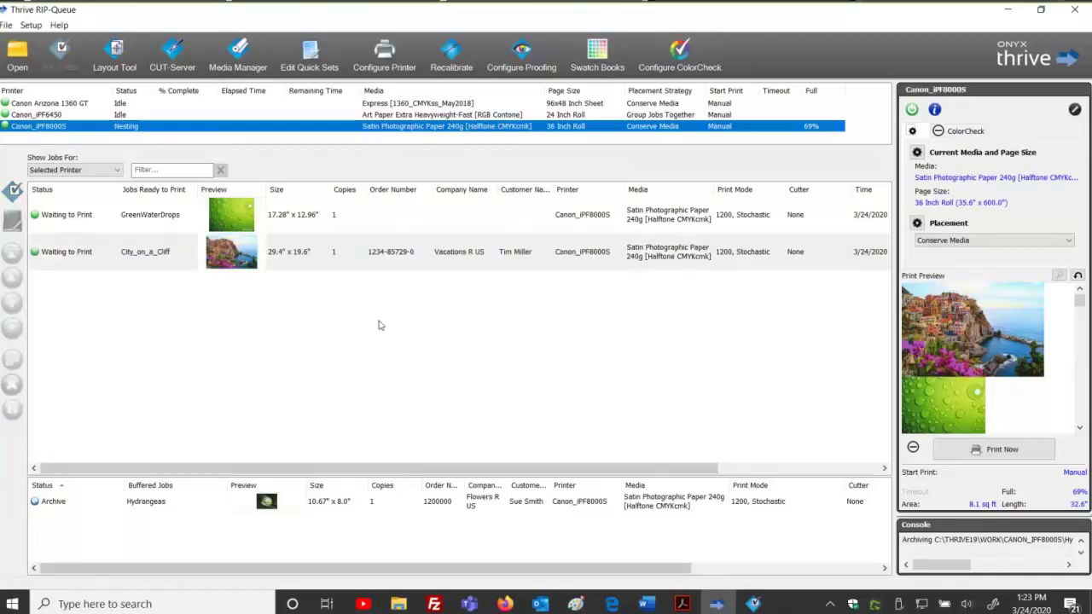
# Open the Printed Job Log from the File menu, see it is empty, and close it.
pyautogui.click(7, 26)
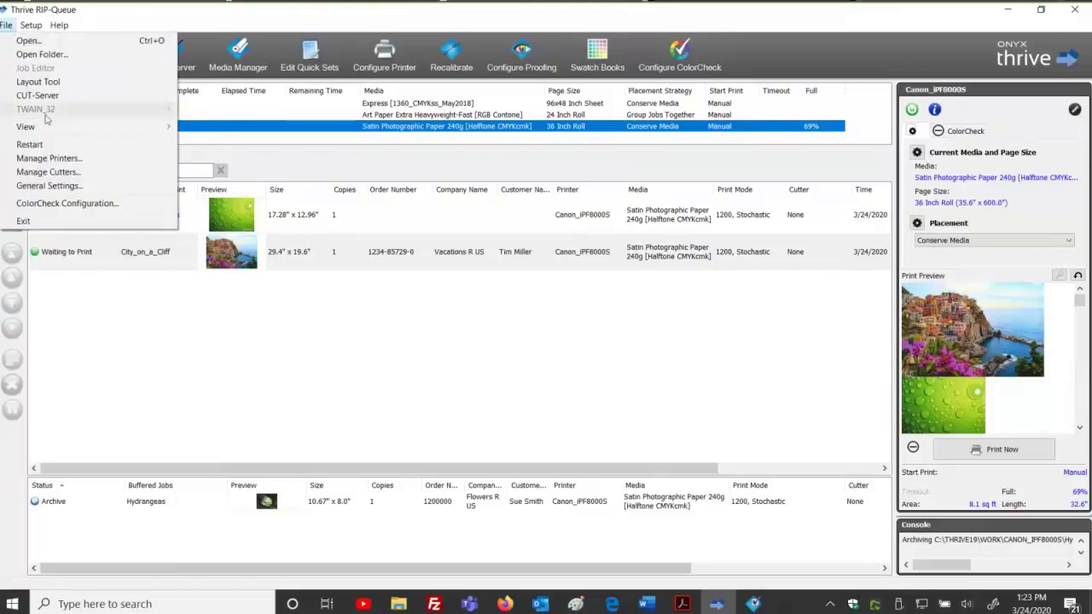
pyautogui.moveTo(120, 125)
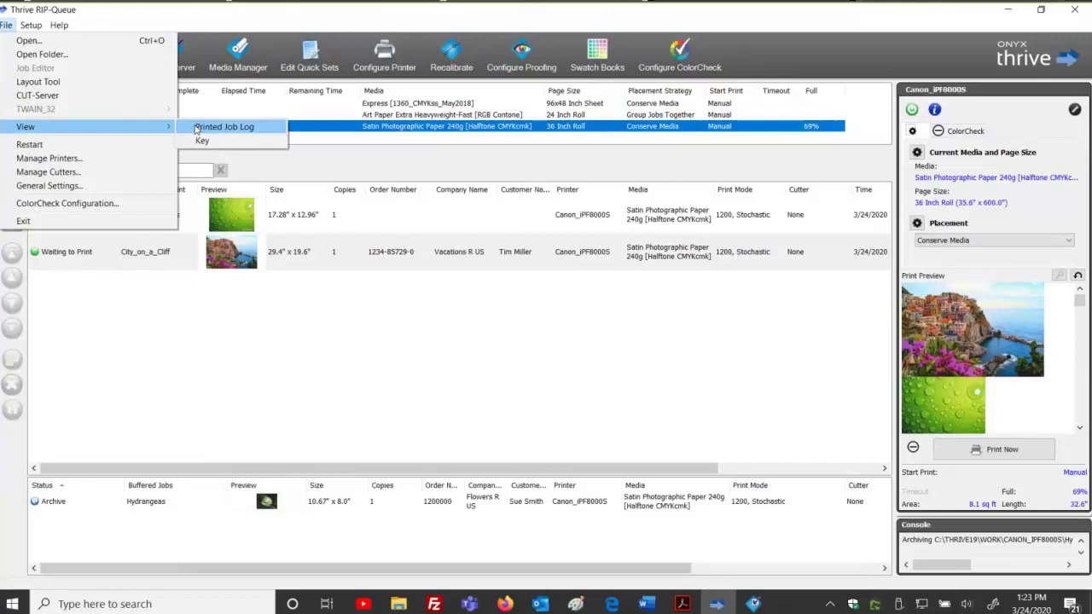
pyautogui.click(196, 129)
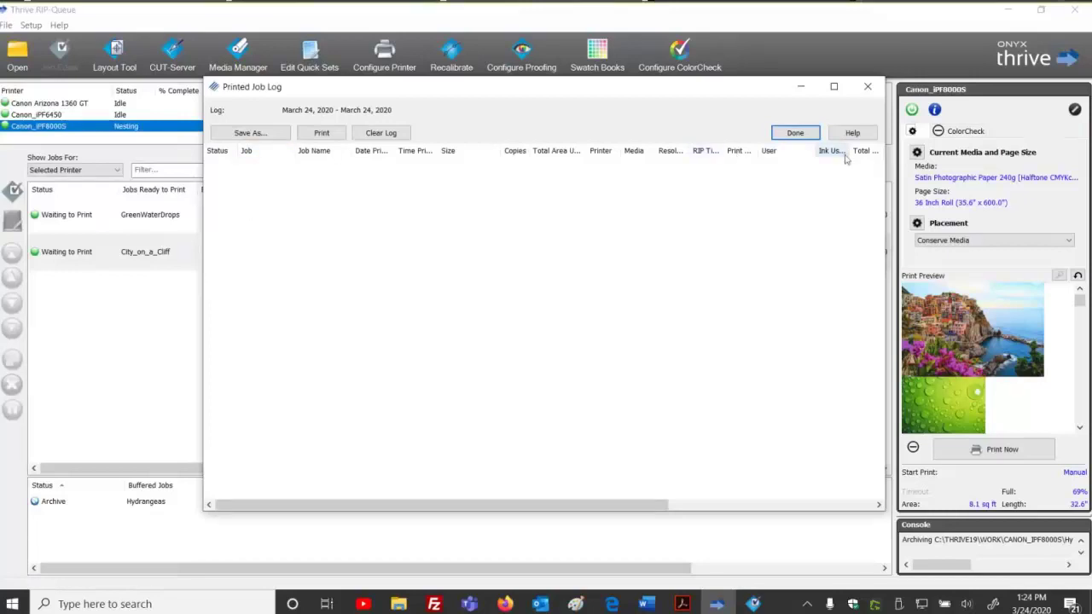
pyautogui.click(868, 89)
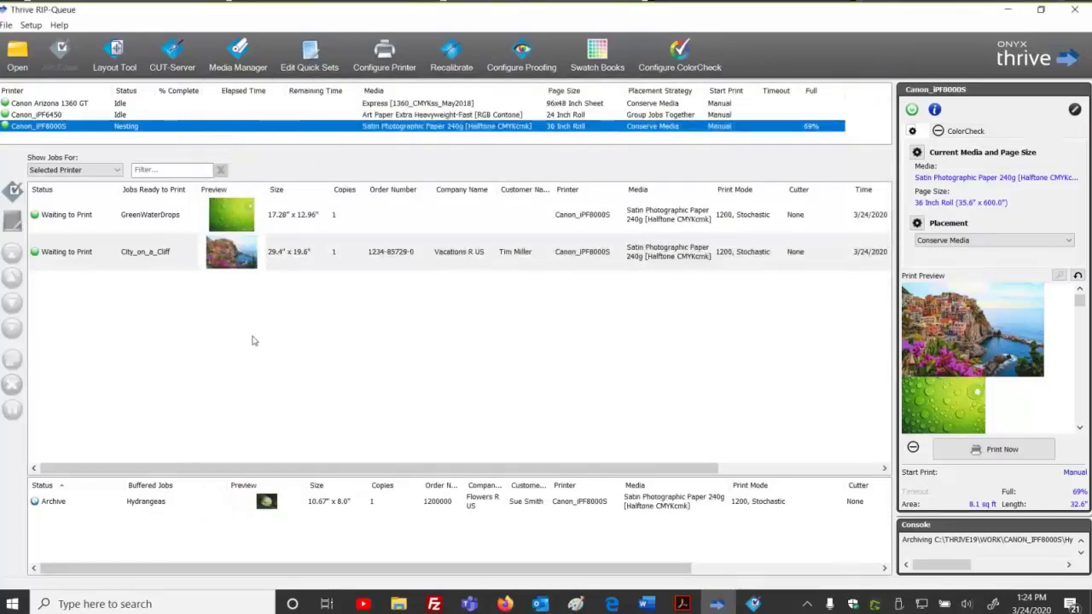
# Delete the Vacations R US quick set via Configure Printer, then show the Canon Arizona 1360 GT queue.
pyautogui.click(384, 53)
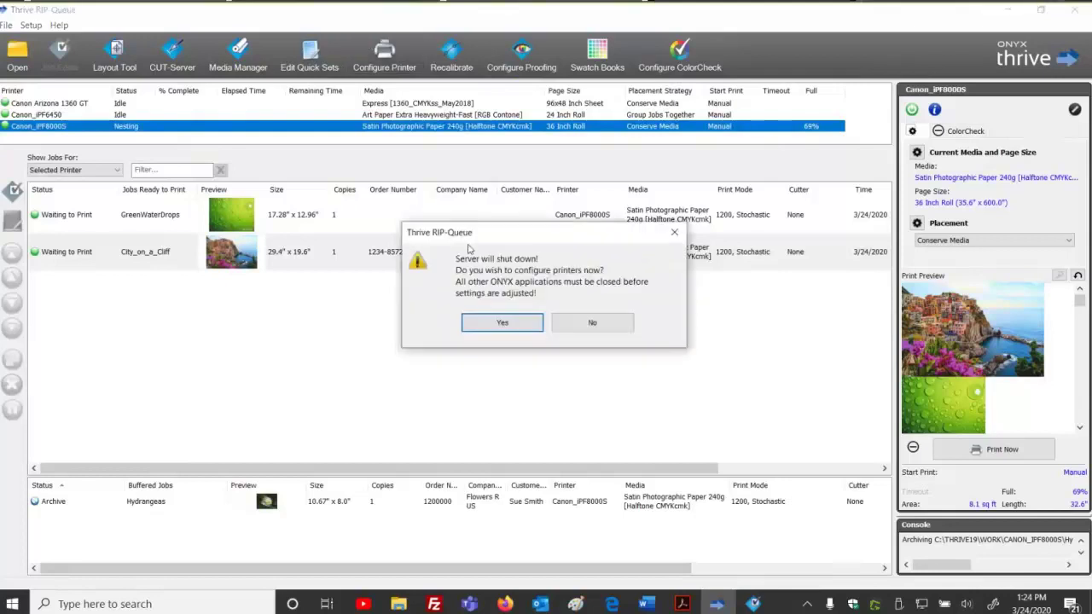
pyautogui.click(480, 322)
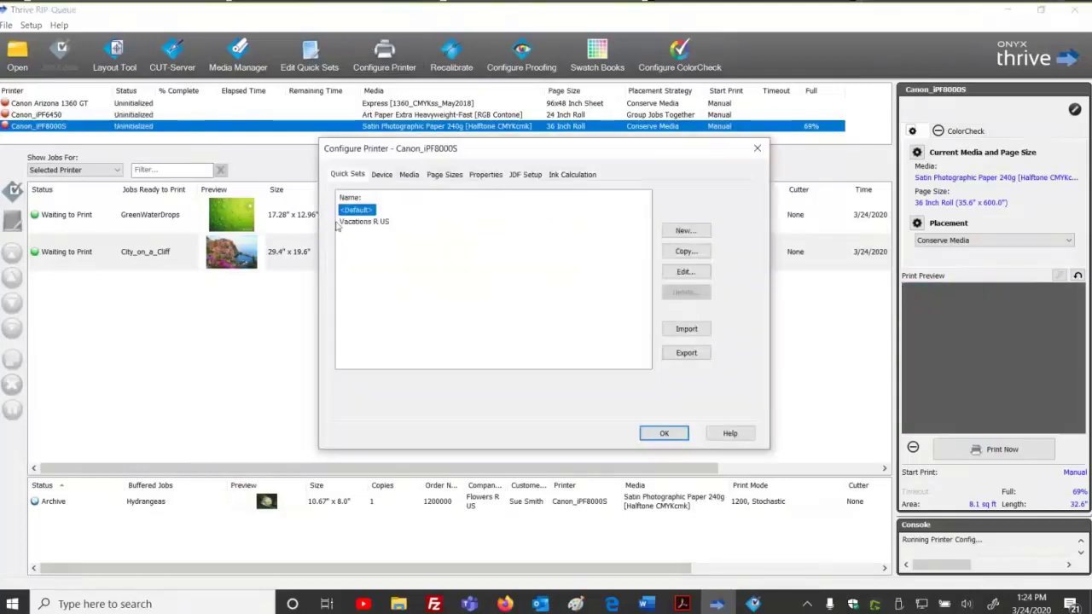
pyautogui.click(340, 222)
pyautogui.click(680, 293)
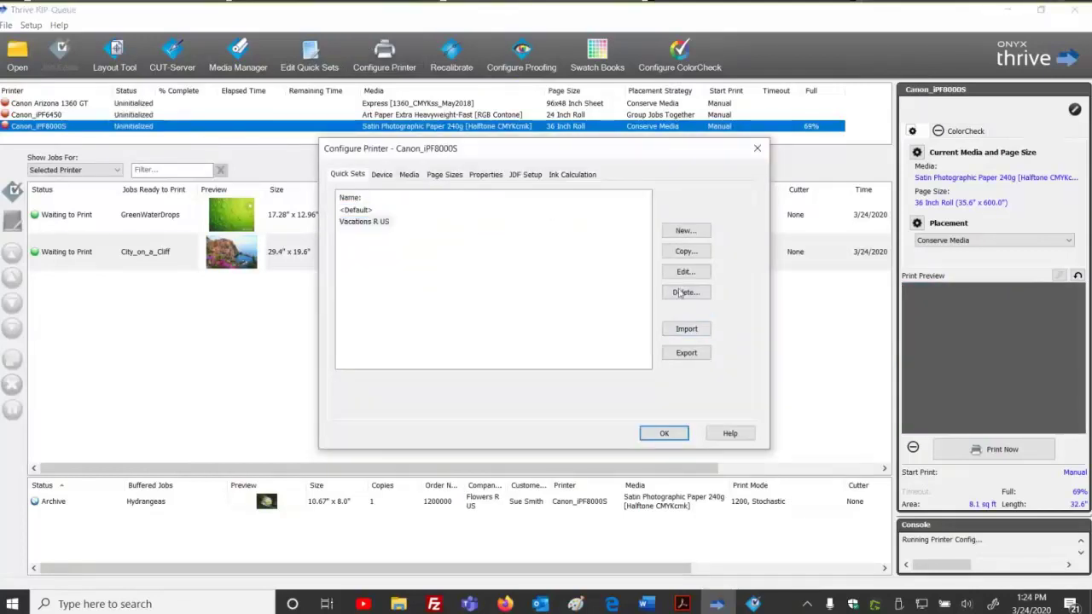
pyautogui.click(500, 312)
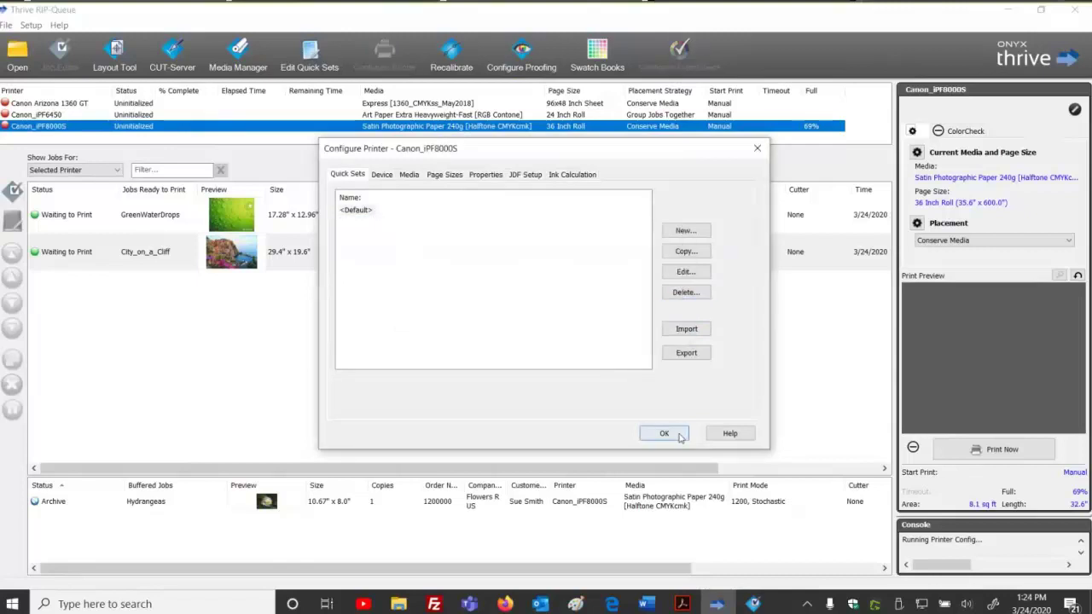
pyautogui.click(680, 436)
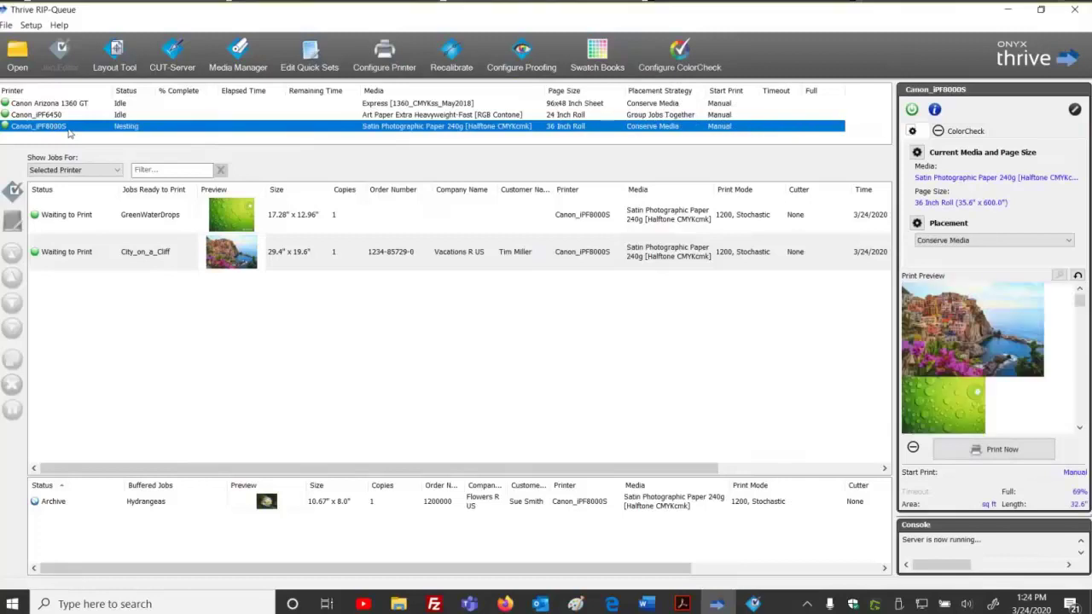
pyautogui.click(56, 103)
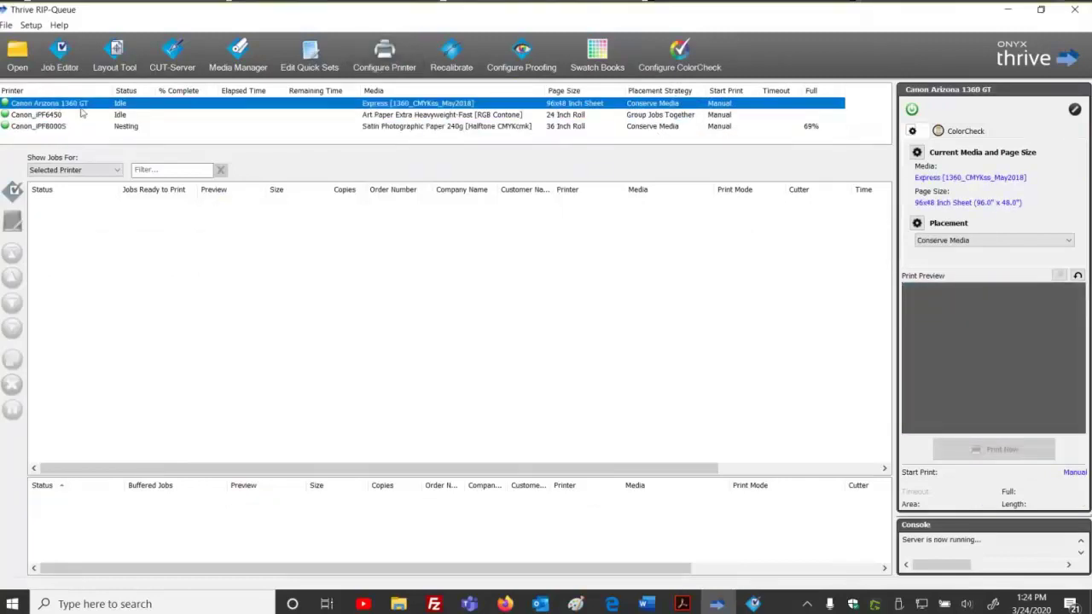
# Open and close the Arizona printer configuration unchanged, then browse the three printer queues.
pyautogui.click(389, 62)
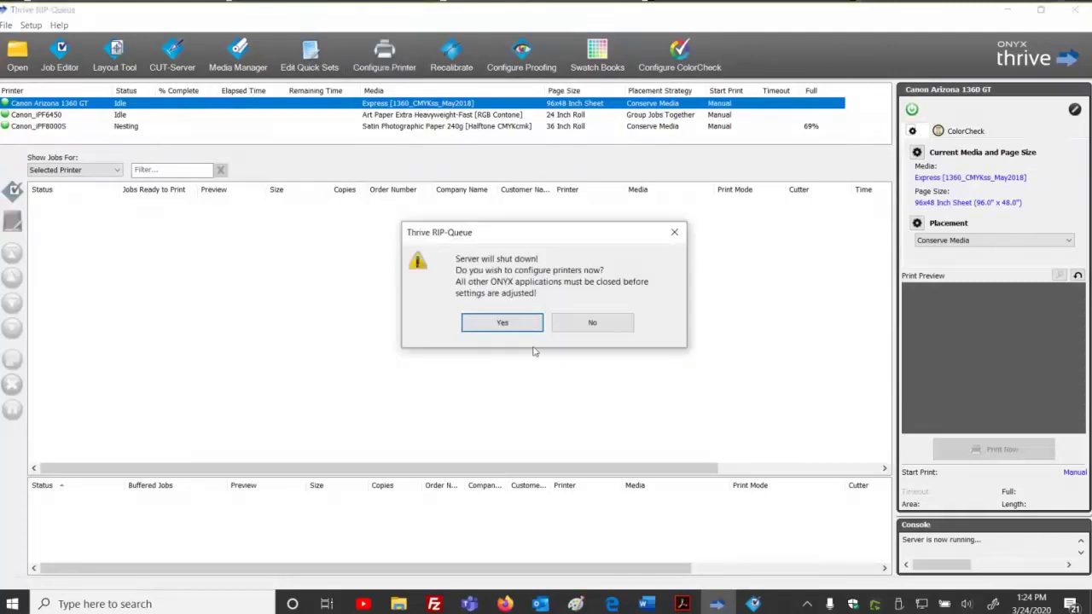
pyautogui.click(515, 322)
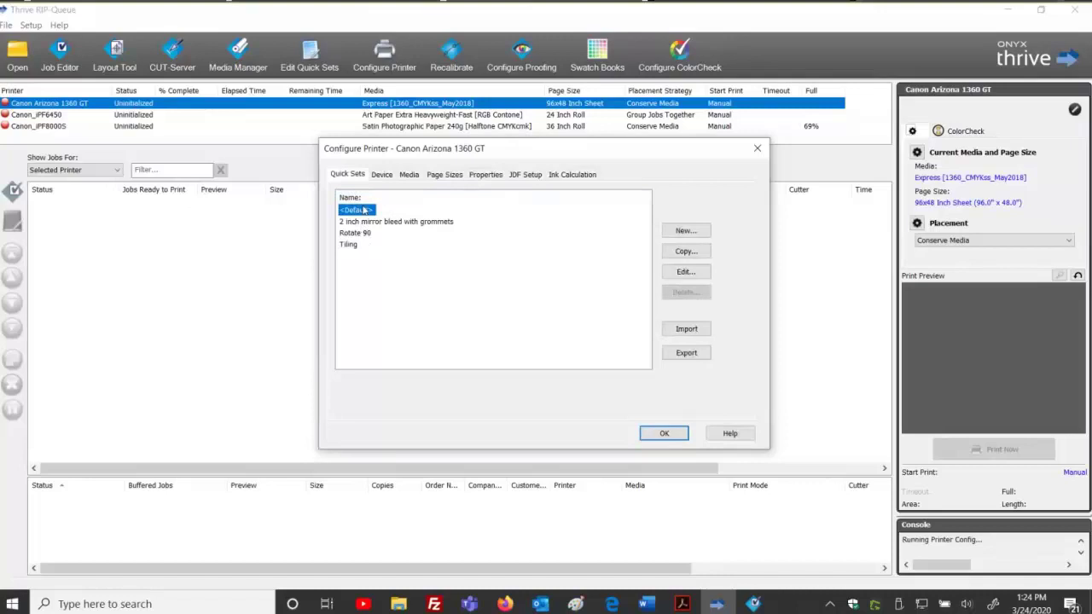
pyautogui.click(665, 438)
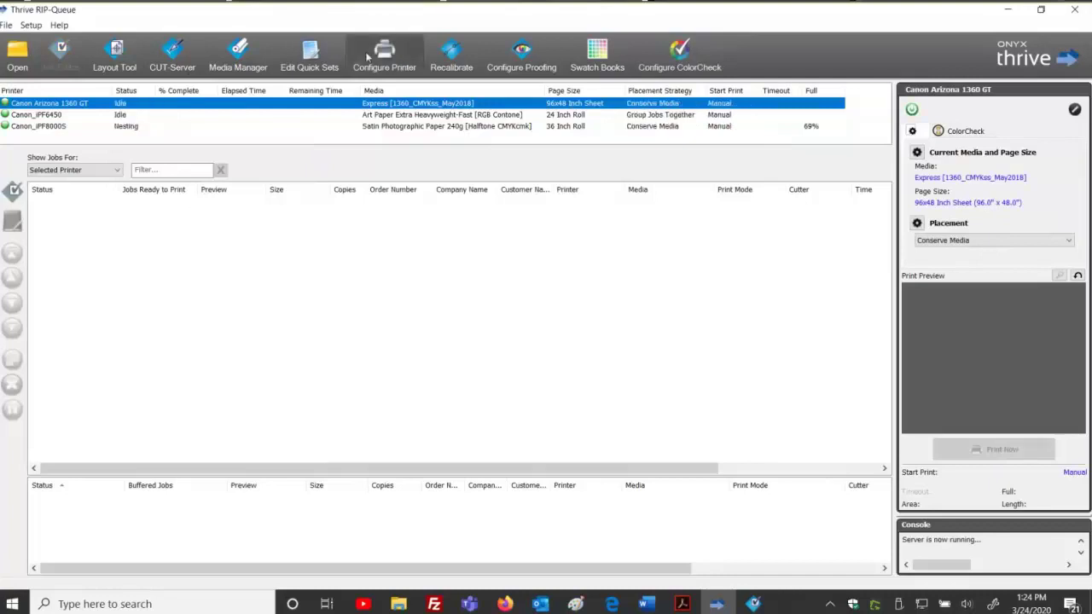
pyautogui.click(47, 115)
pyautogui.click(53, 104)
pyautogui.click(55, 127)
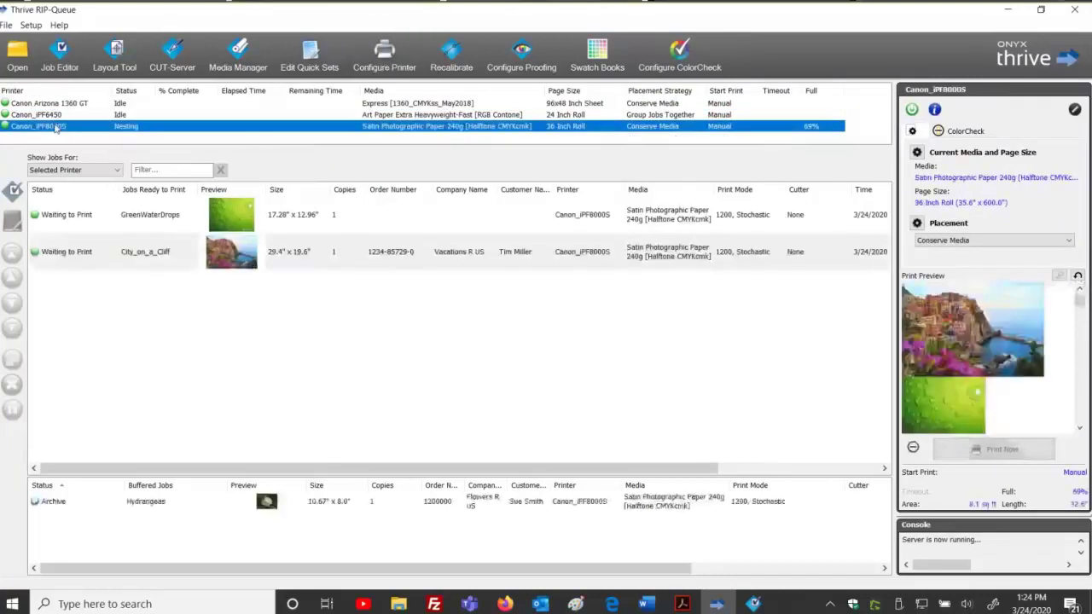
pyautogui.click(53, 103)
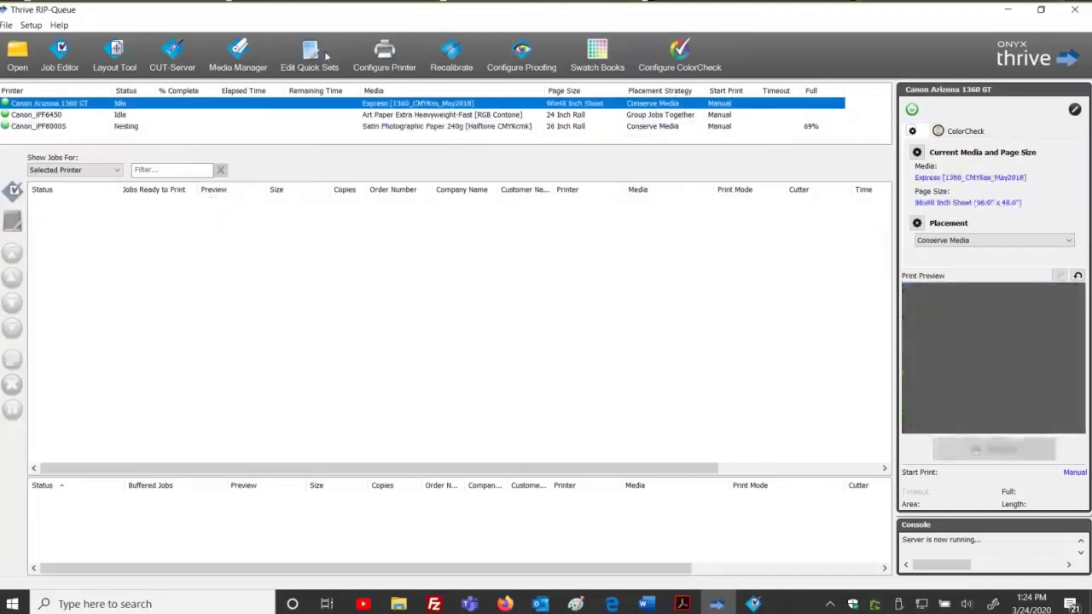
# Review the Arizona and Canon_iPF8000S printer configurations again, closing each without changes.
pyautogui.click(389, 53)
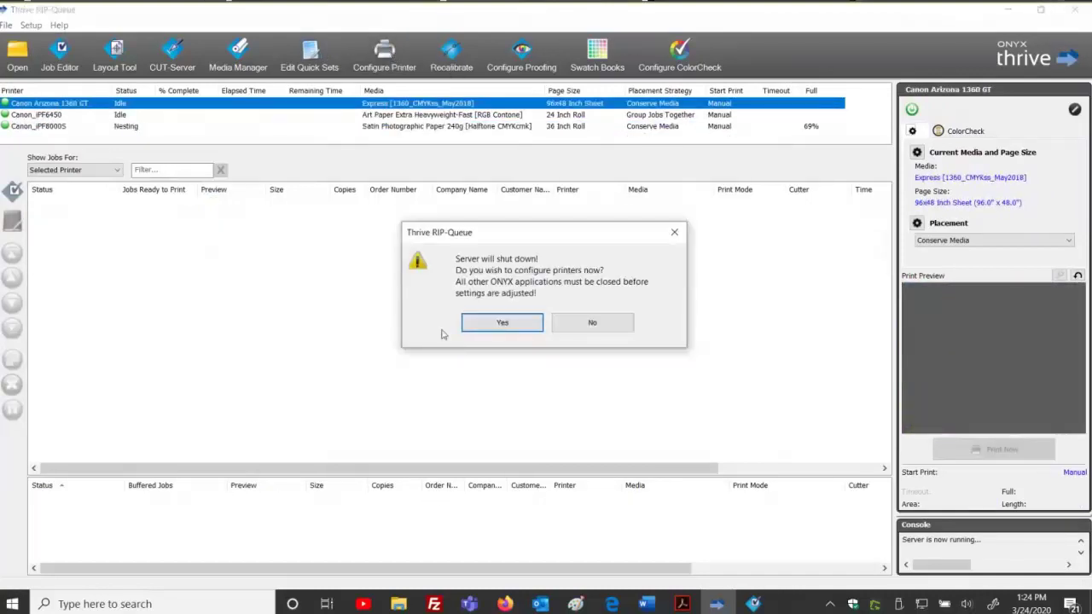
pyautogui.click(500, 324)
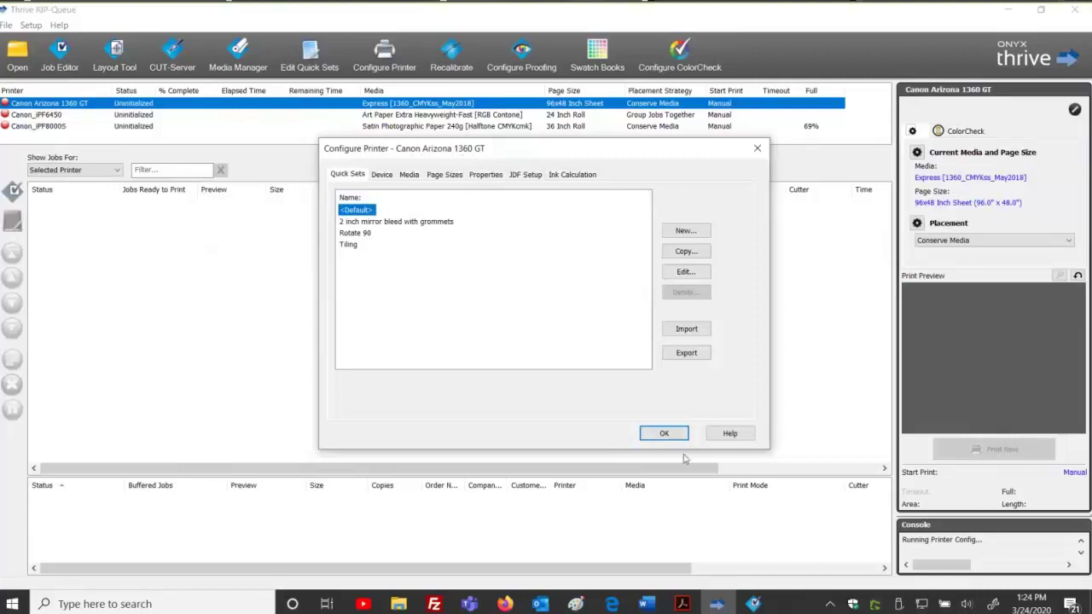
pyautogui.click(664, 433)
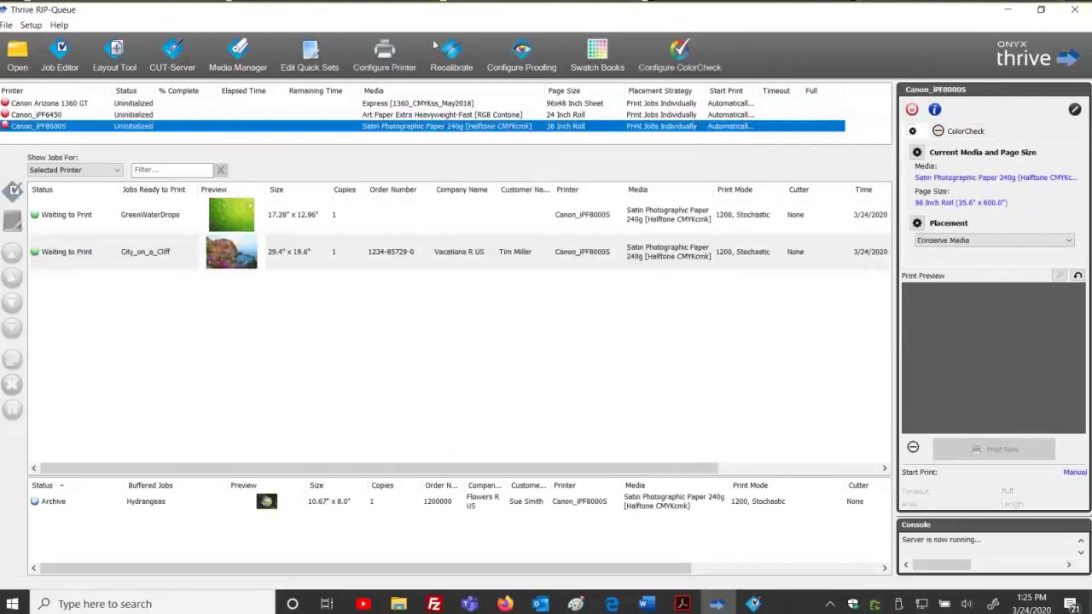
pyautogui.click(384, 53)
pyautogui.click(502, 325)
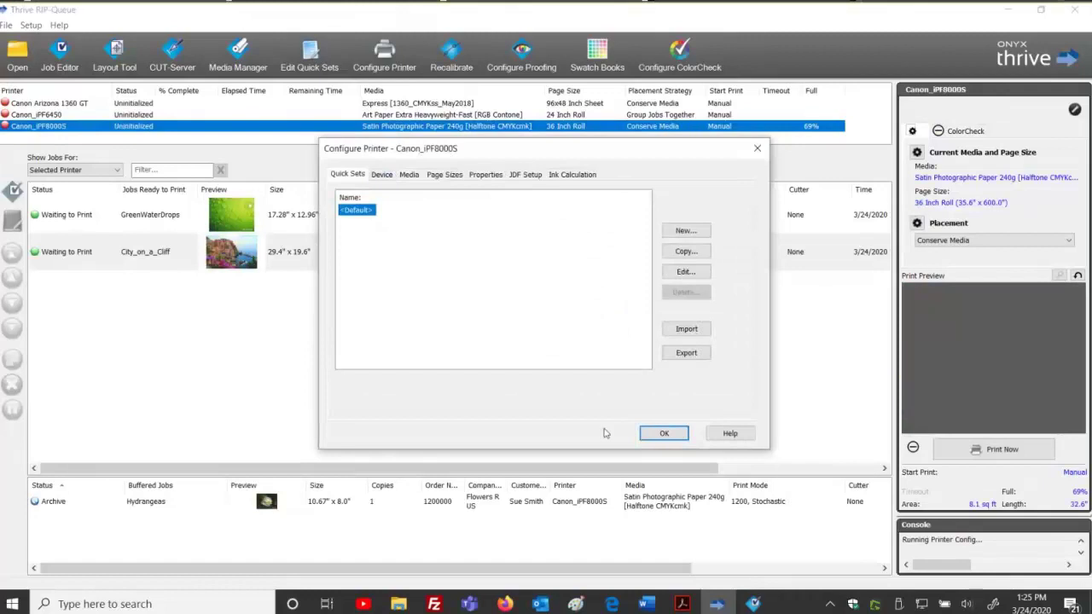
pyautogui.click(664, 433)
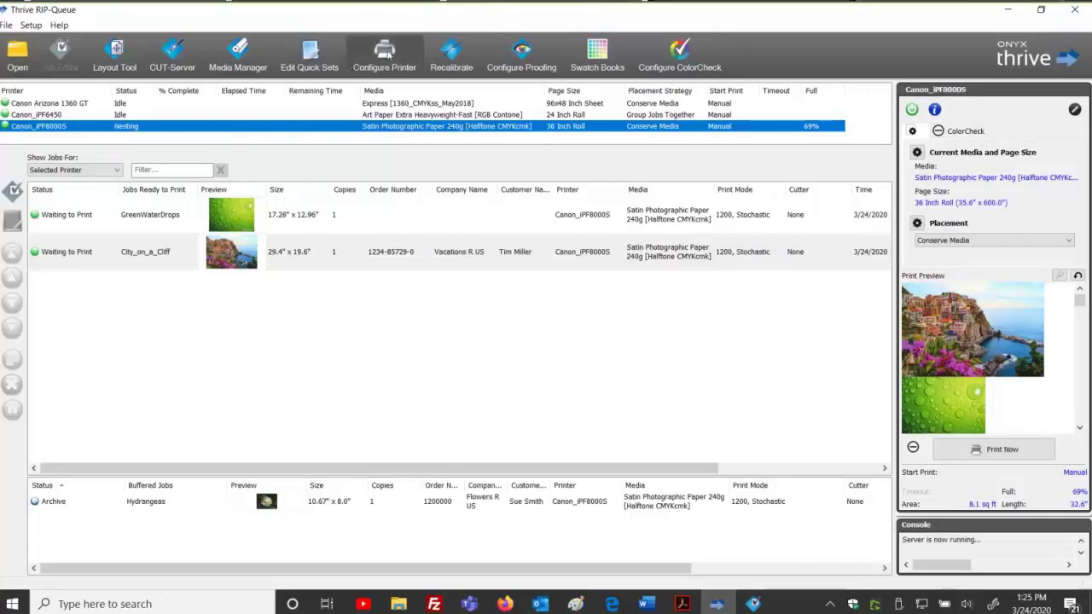
# Cancel the server shutdown and browse each printer's quick sets in the Edit Quick Sets editor.
pyautogui.click(388, 55)
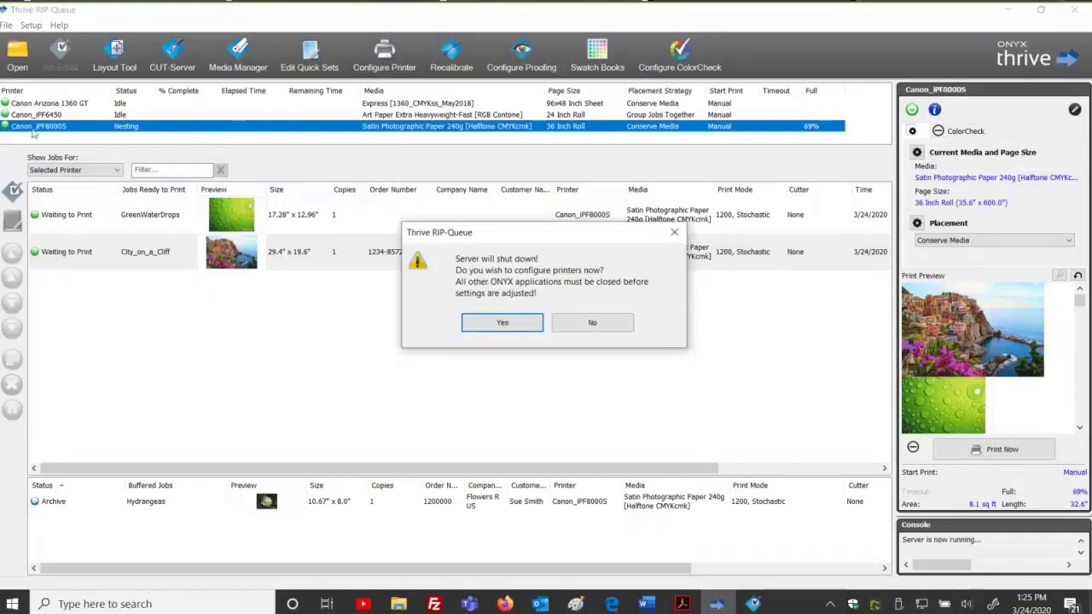
pyautogui.click(589, 323)
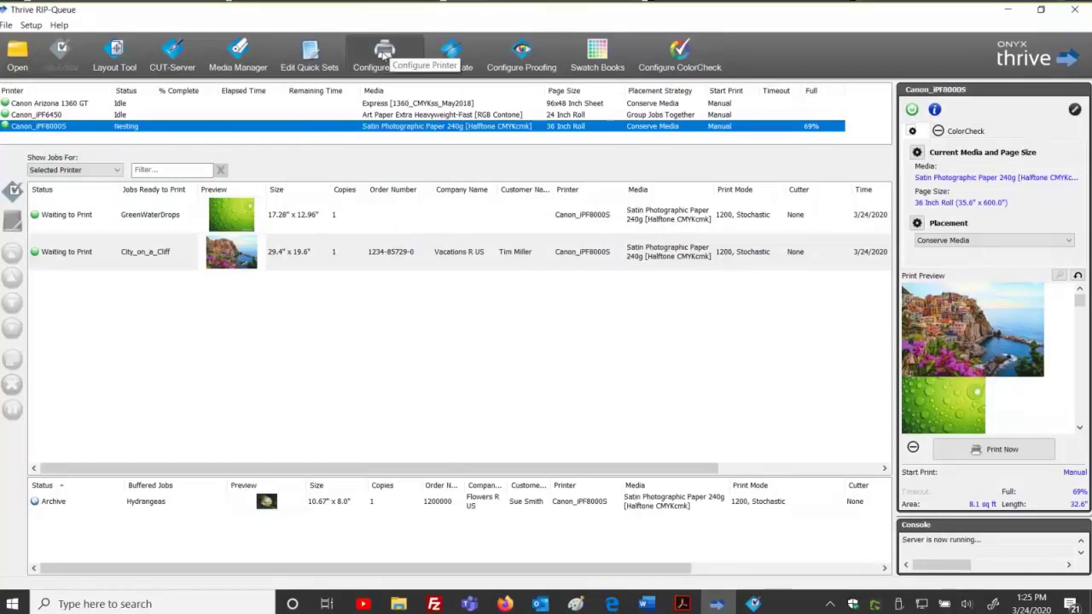
pyautogui.click(311, 56)
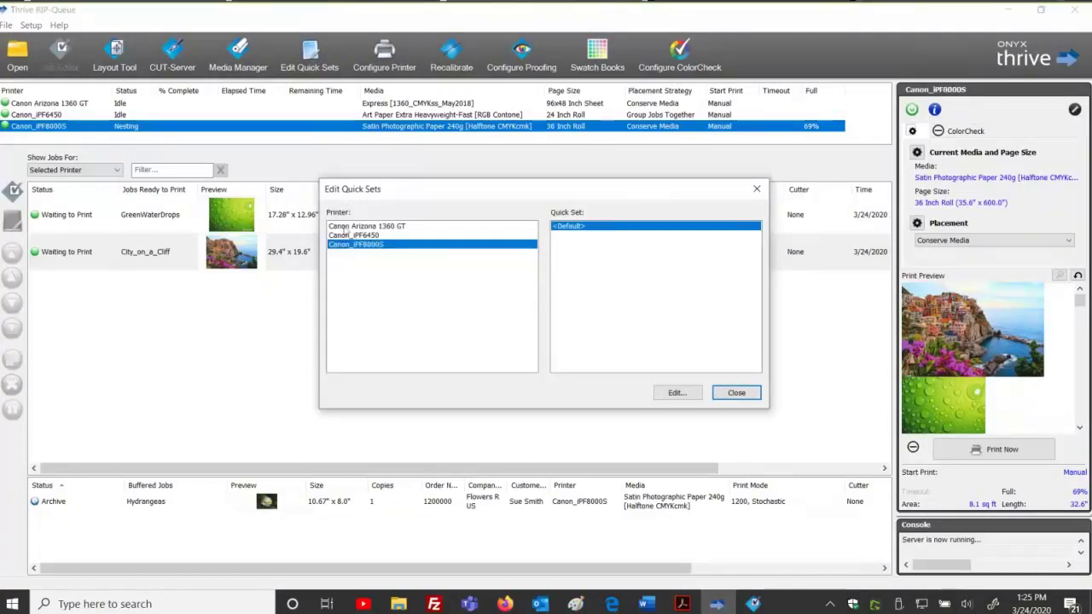
pyautogui.click(343, 227)
pyautogui.click(346, 235)
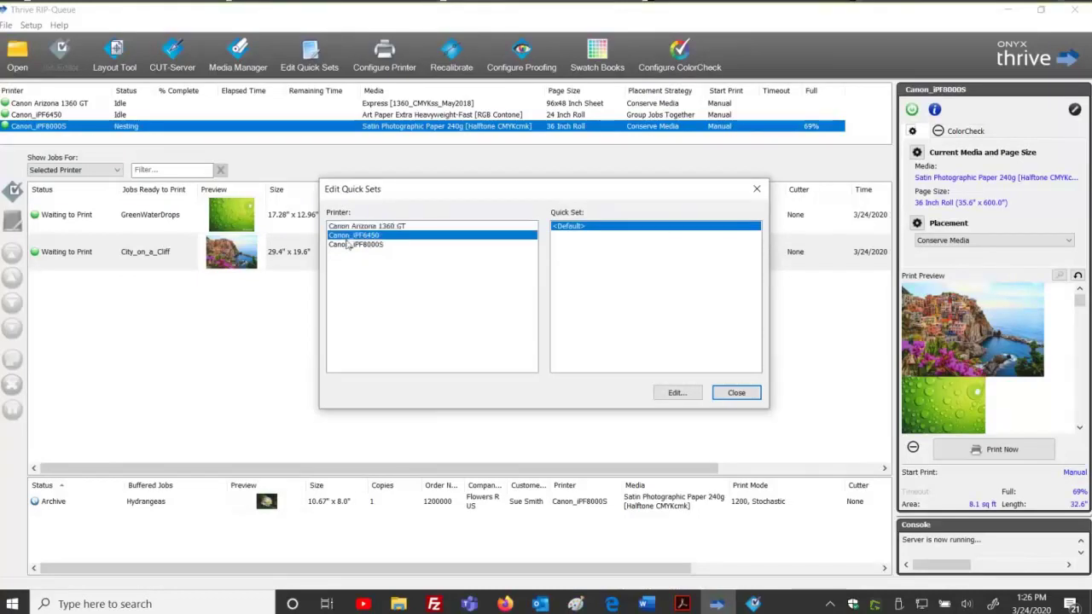
pyautogui.click(347, 245)
pyautogui.click(346, 235)
pyautogui.click(349, 227)
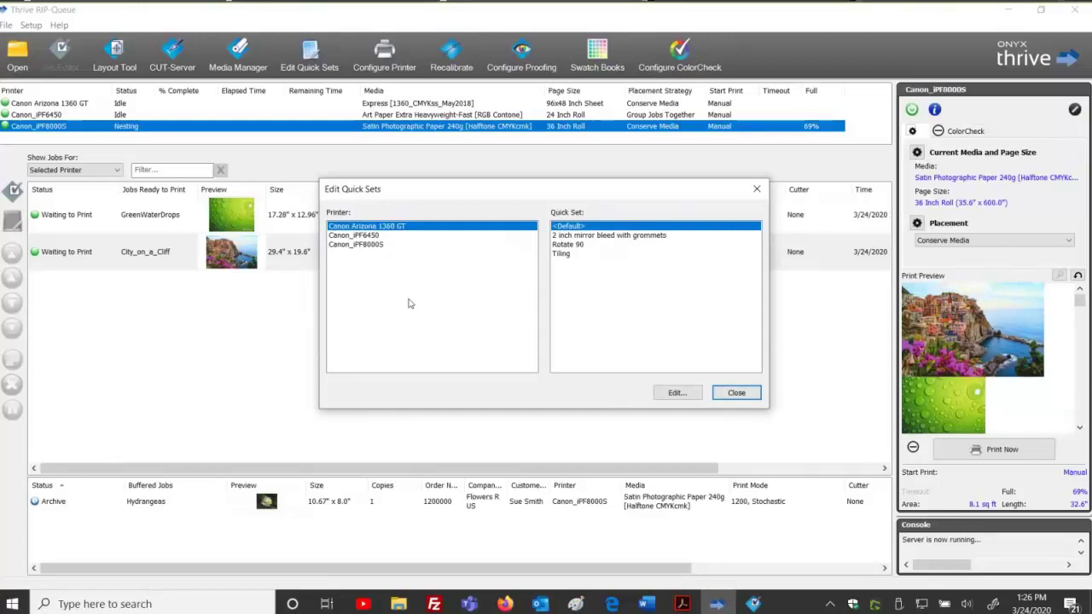
pyautogui.click(388, 236)
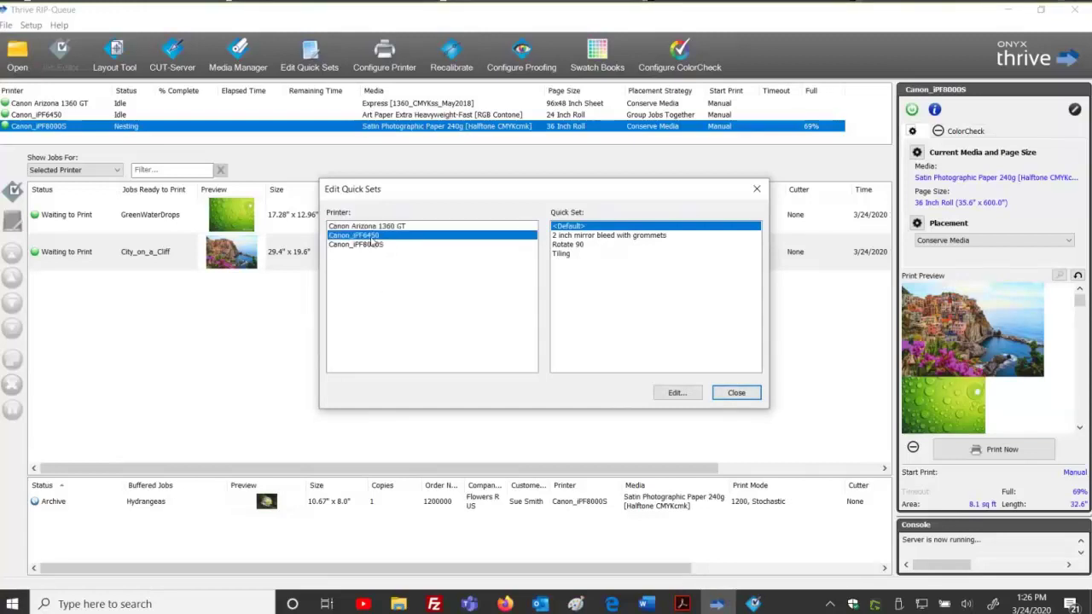
pyautogui.click(372, 245)
pyautogui.click(374, 226)
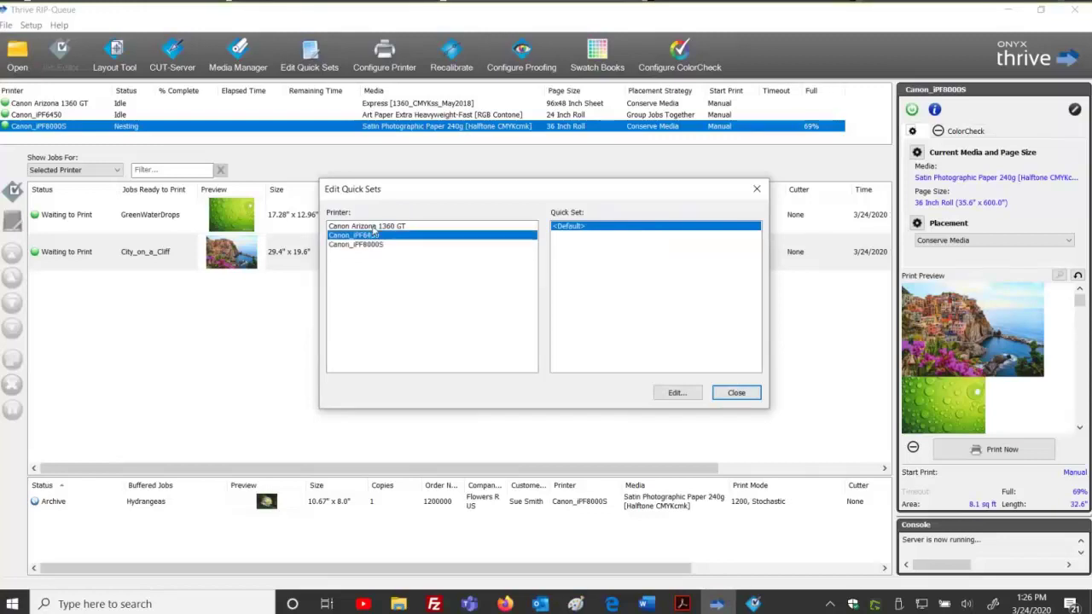
pyautogui.click(730, 392)
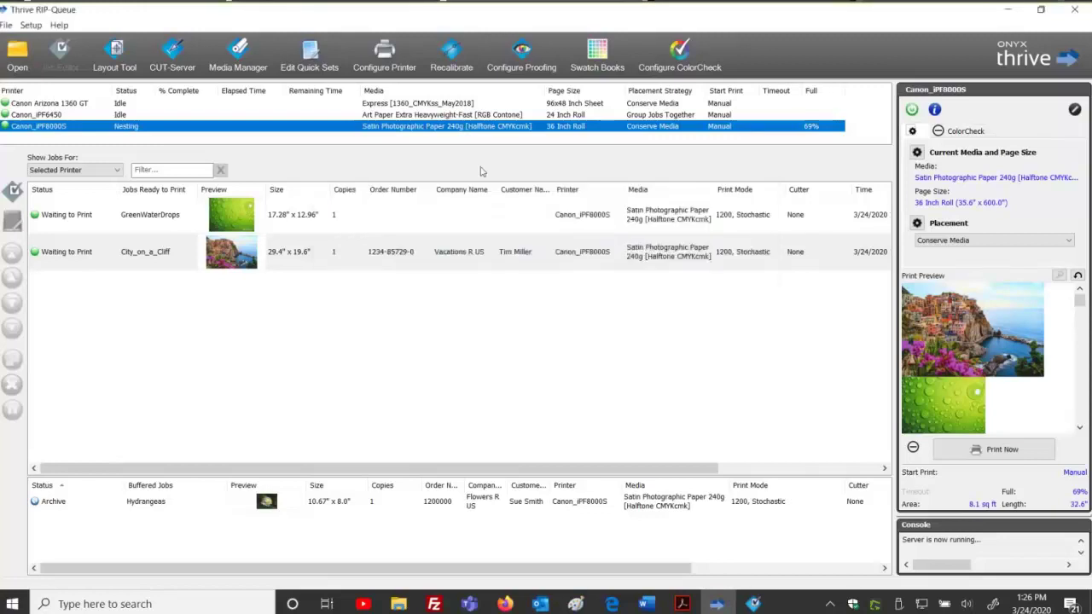
pyautogui.click(393, 55)
# Enable Print Label in the Default quick set's Advanced Marks settings for Canon_iPF8000S.
pyautogui.click(493, 320)
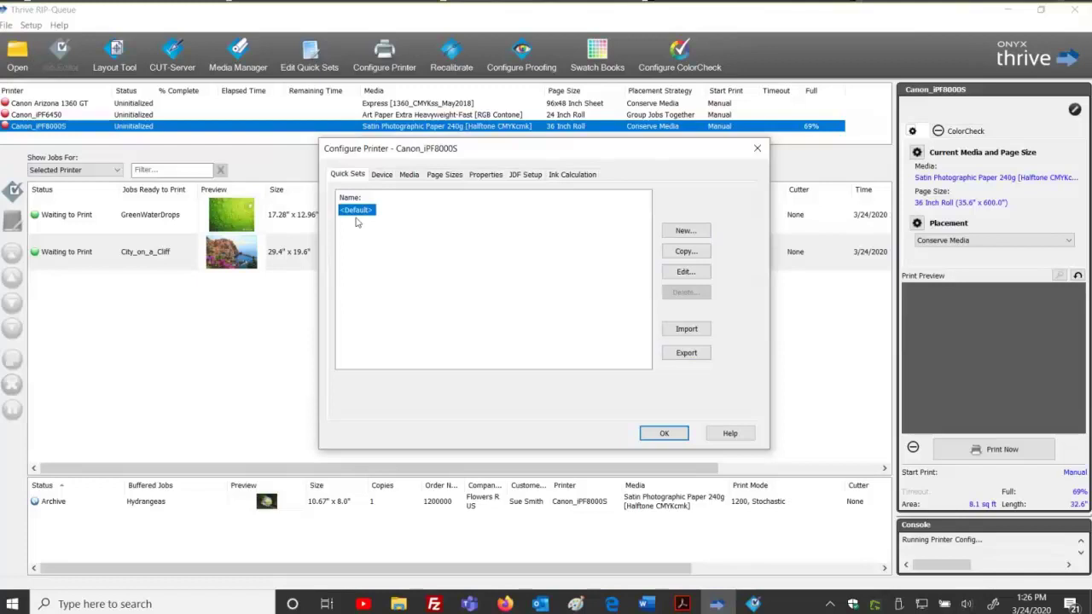
pyautogui.click(689, 231)
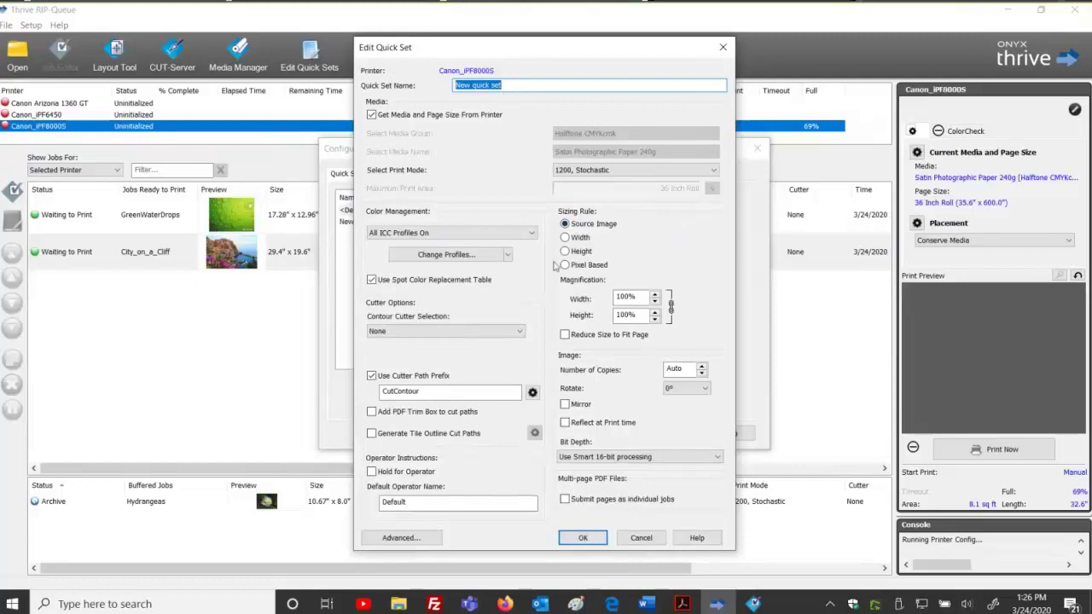
pyautogui.click(644, 538)
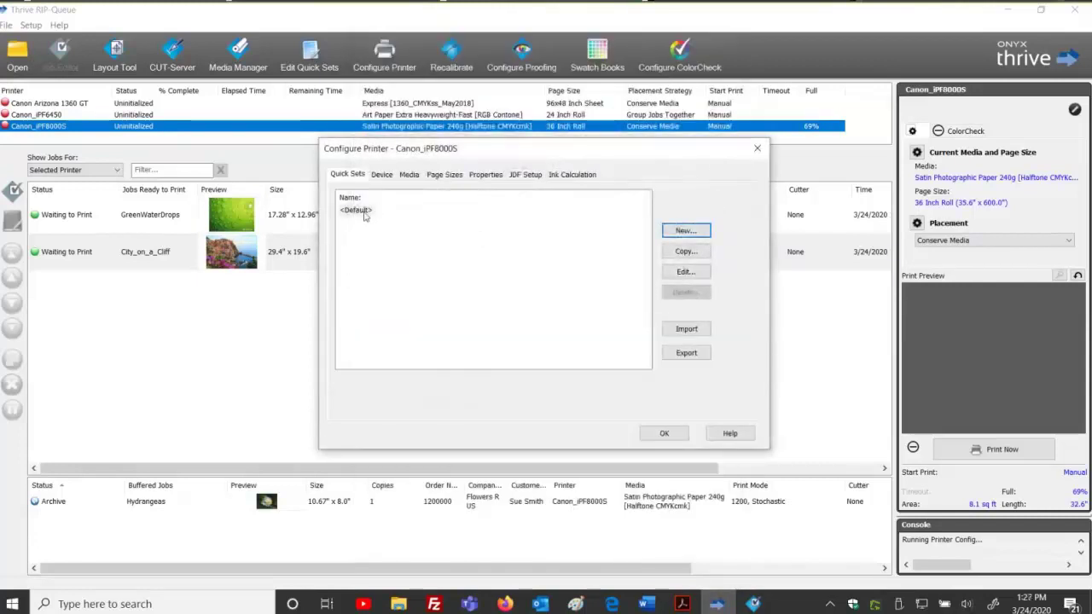
pyautogui.click(694, 272)
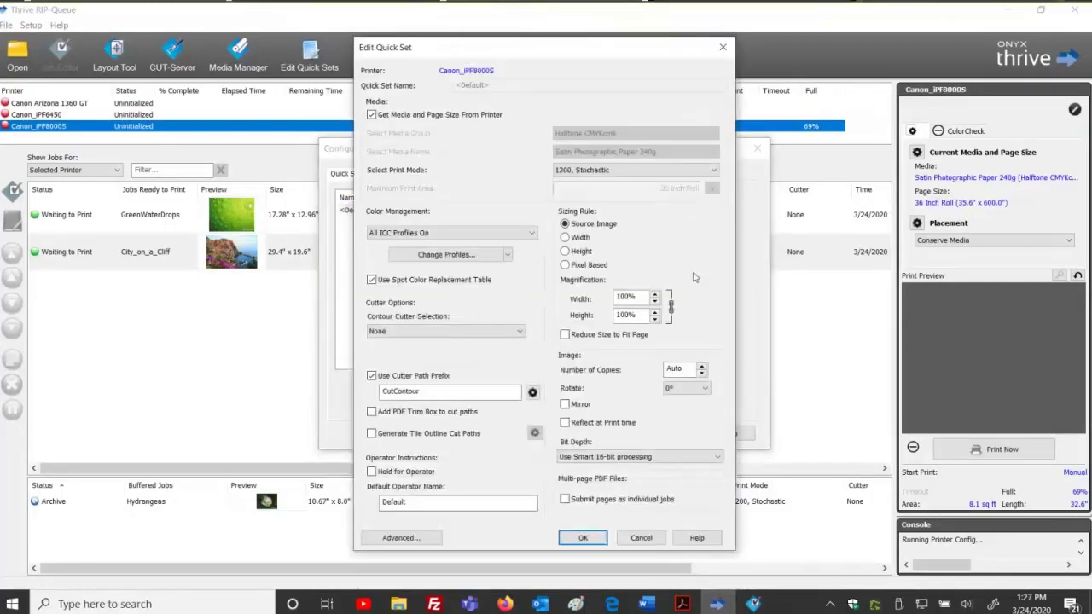
pyautogui.click(399, 538)
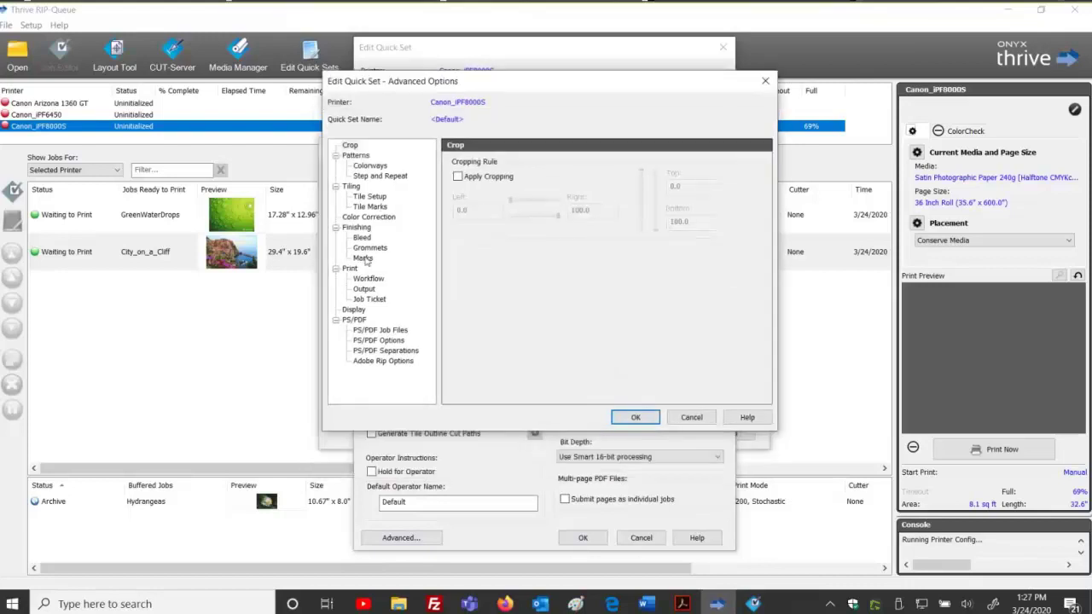
pyautogui.click(363, 258)
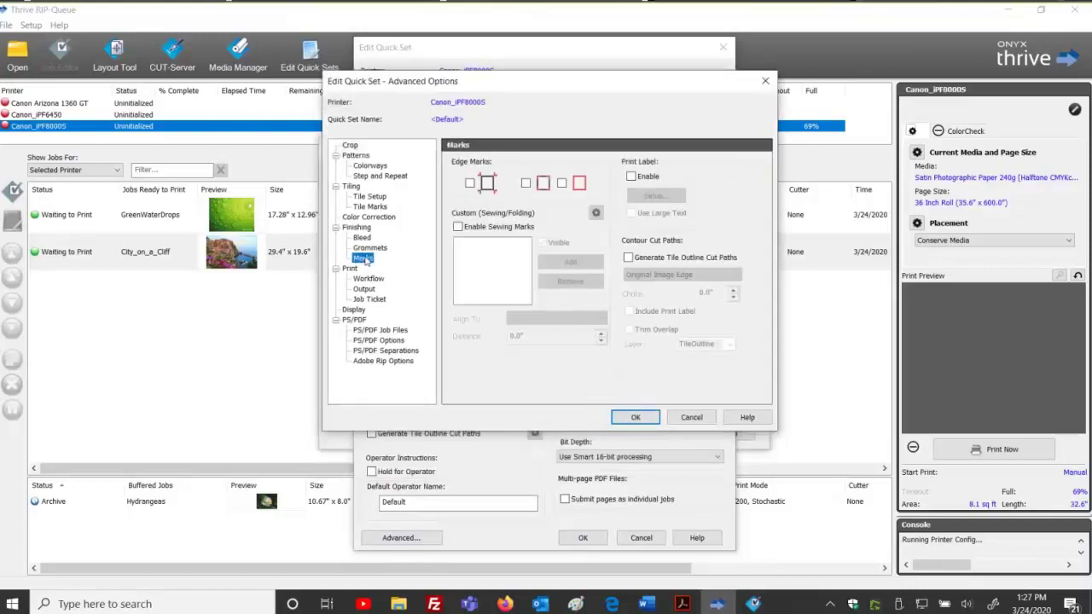
pyautogui.click(629, 176)
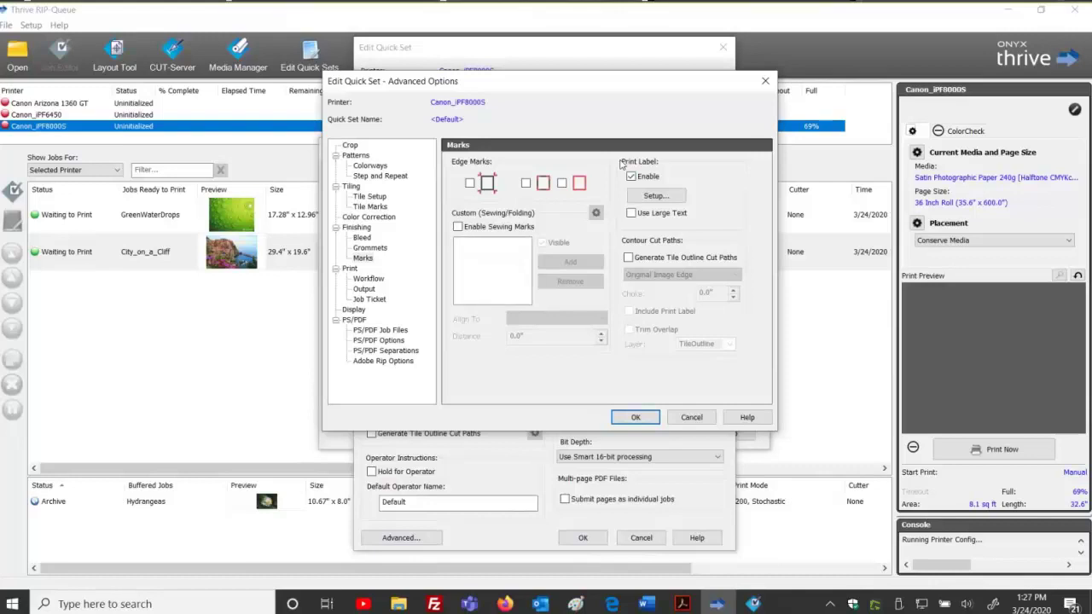
pyautogui.click(640, 418)
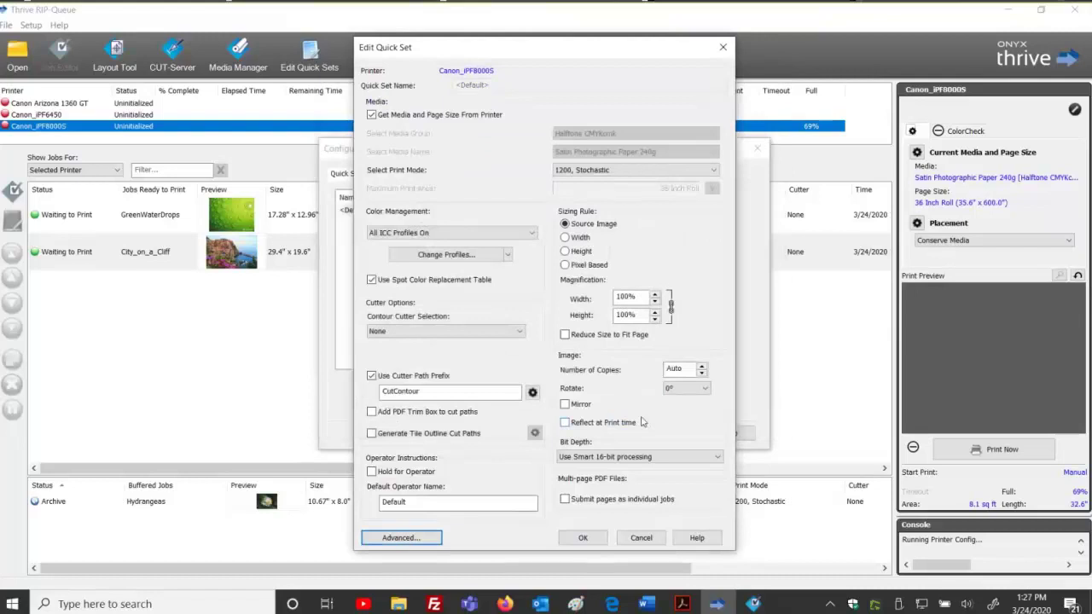
pyautogui.click(584, 538)
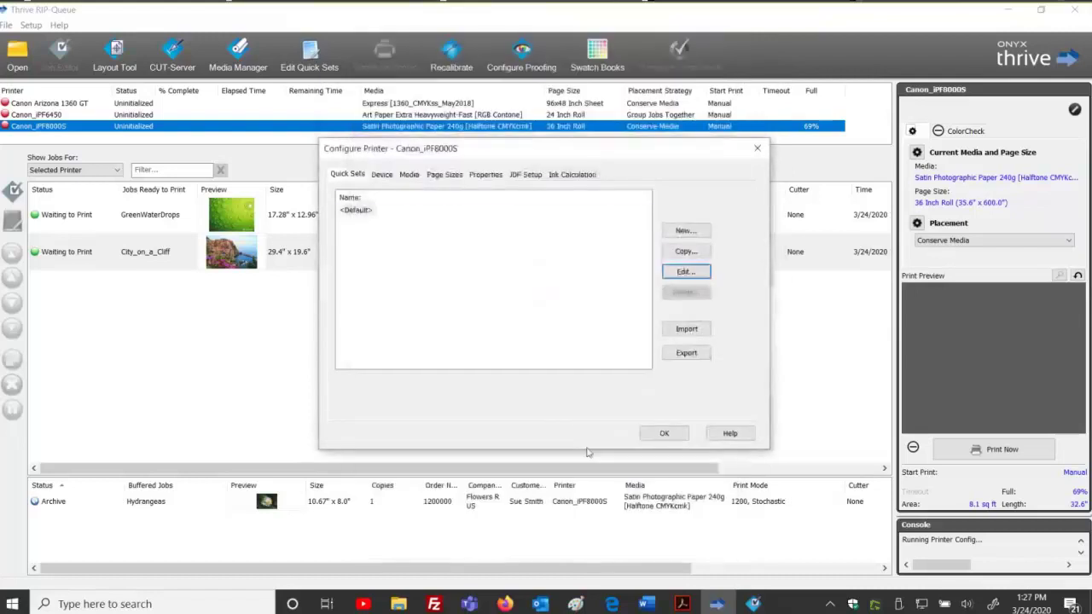
# Start a new quick set with advanced options, cancel both, and select the Default quick set.
pyautogui.click(700, 232)
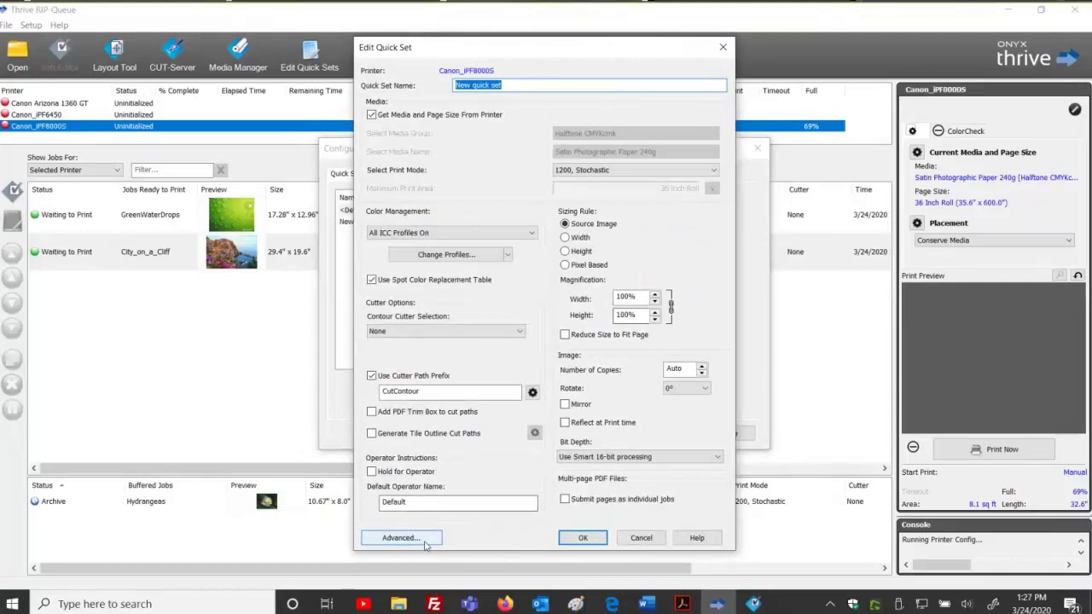
pyautogui.click(358, 300)
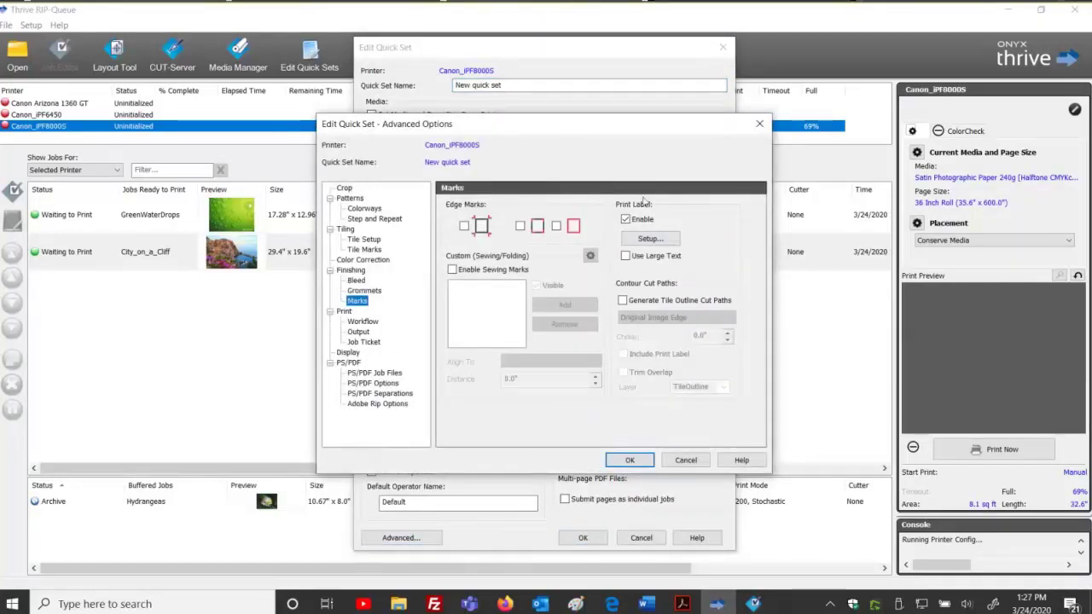
pyautogui.click(686, 460)
pyautogui.click(643, 538)
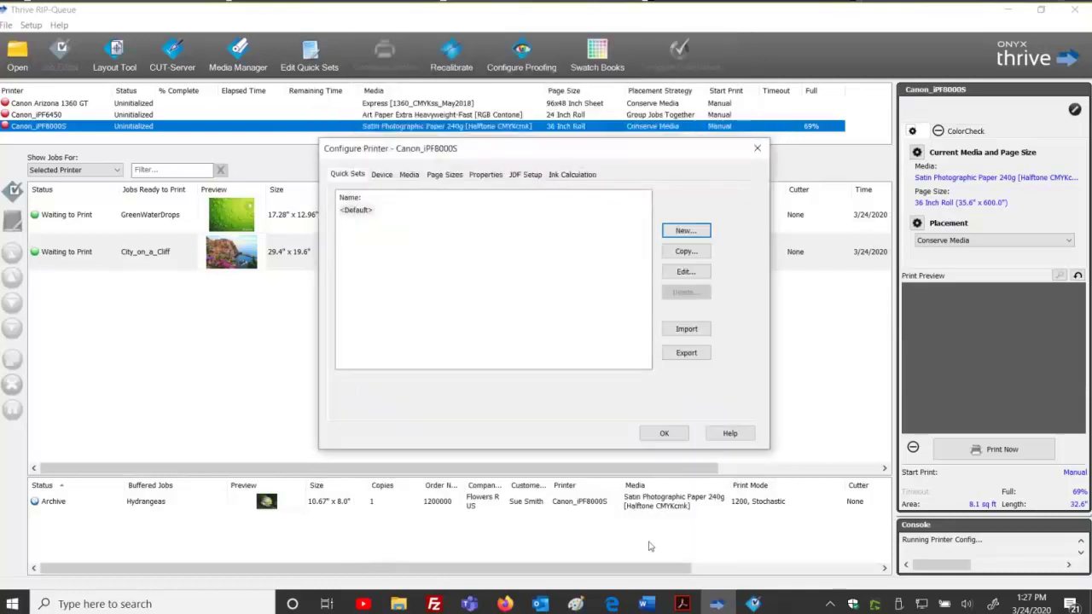
pyautogui.click(363, 211)
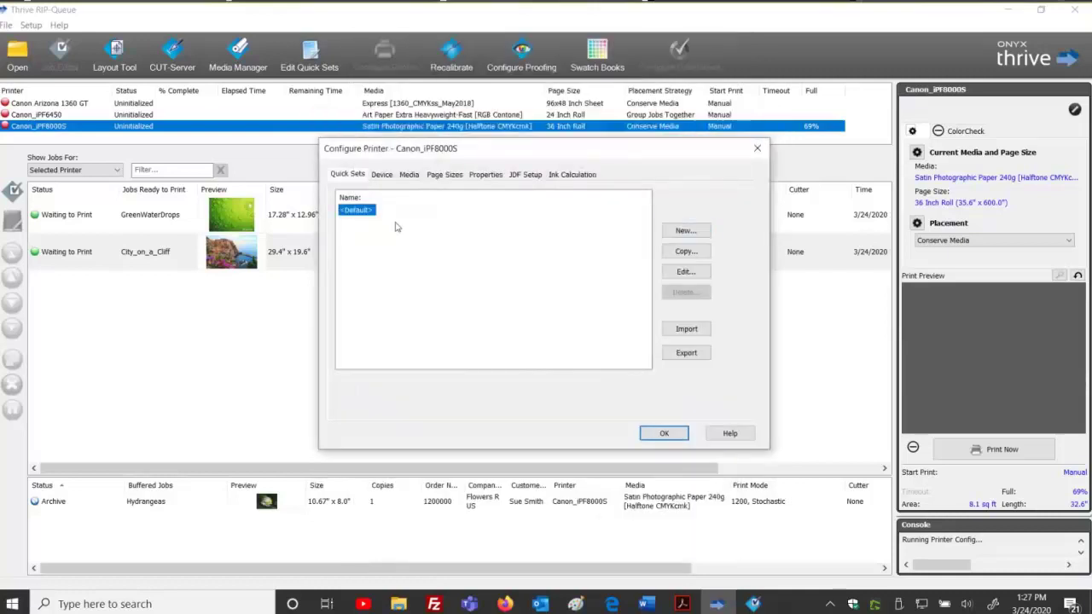
pyautogui.click(400, 242)
pyautogui.click(361, 213)
# Turn print labels back off in the Default quick set's Marks settings and finish configuring the printer.
pyautogui.click(687, 271)
pyautogui.click(401, 538)
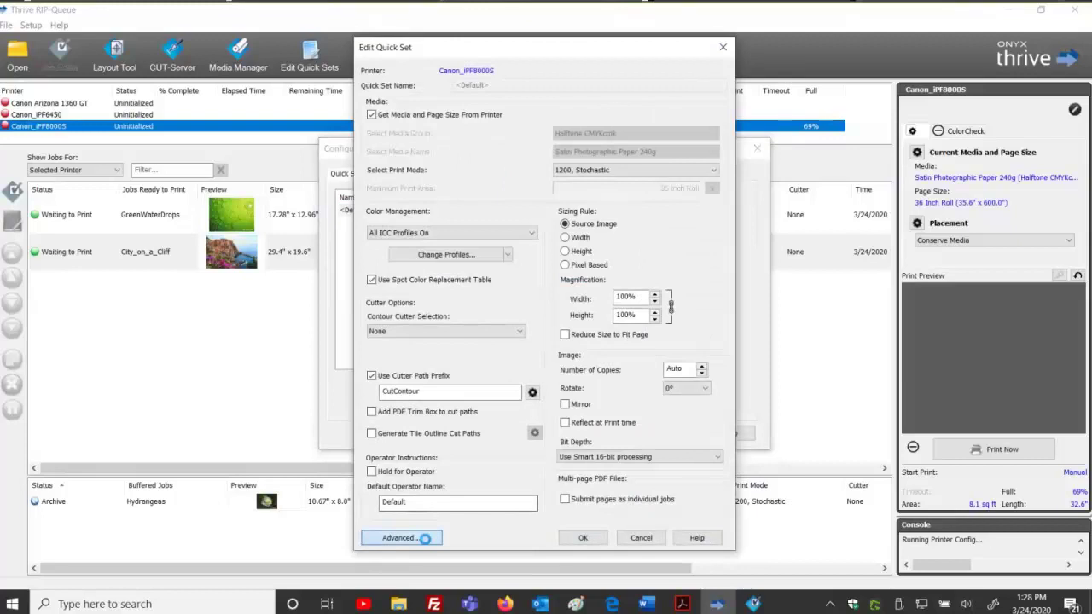
pyautogui.click(360, 300)
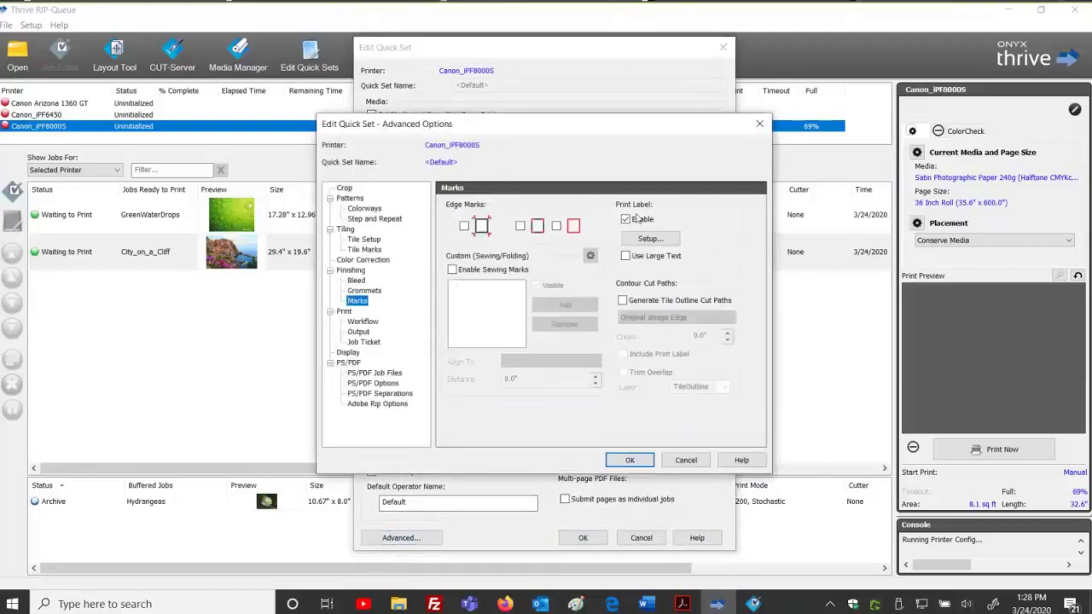
pyautogui.click(630, 460)
pyautogui.click(583, 537)
pyautogui.click(662, 434)
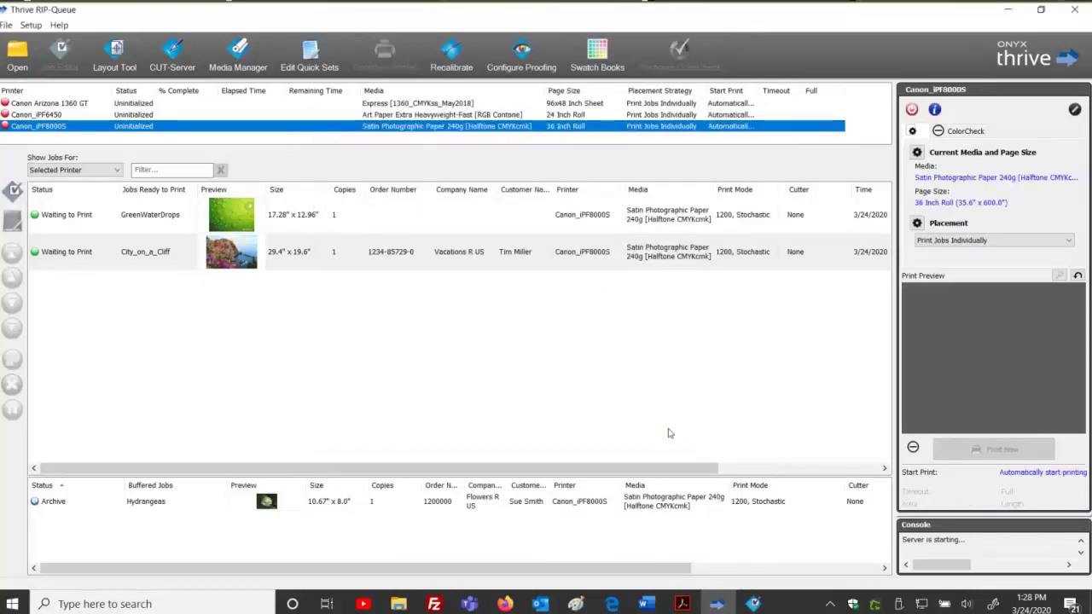
pyautogui.click(15, 103)
# Queue Hydrangeas.jpg (14.67" x 12.0") with the 2 inch mirror bleed with grommets quick set.
pyautogui.click(17, 56)
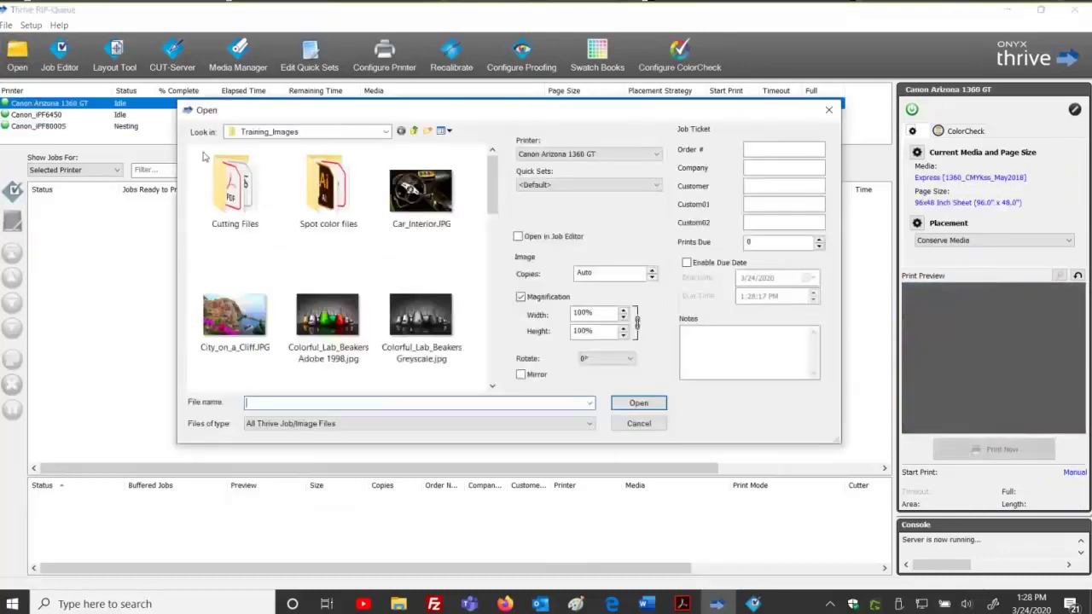
pyautogui.click(234, 318)
pyautogui.click(578, 185)
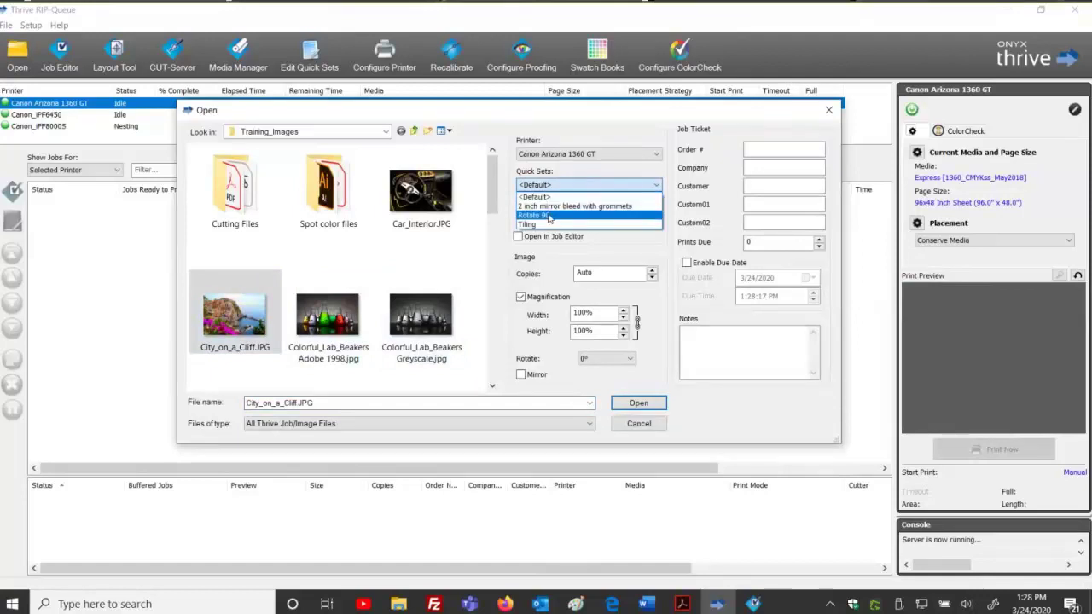
pyautogui.click(550, 207)
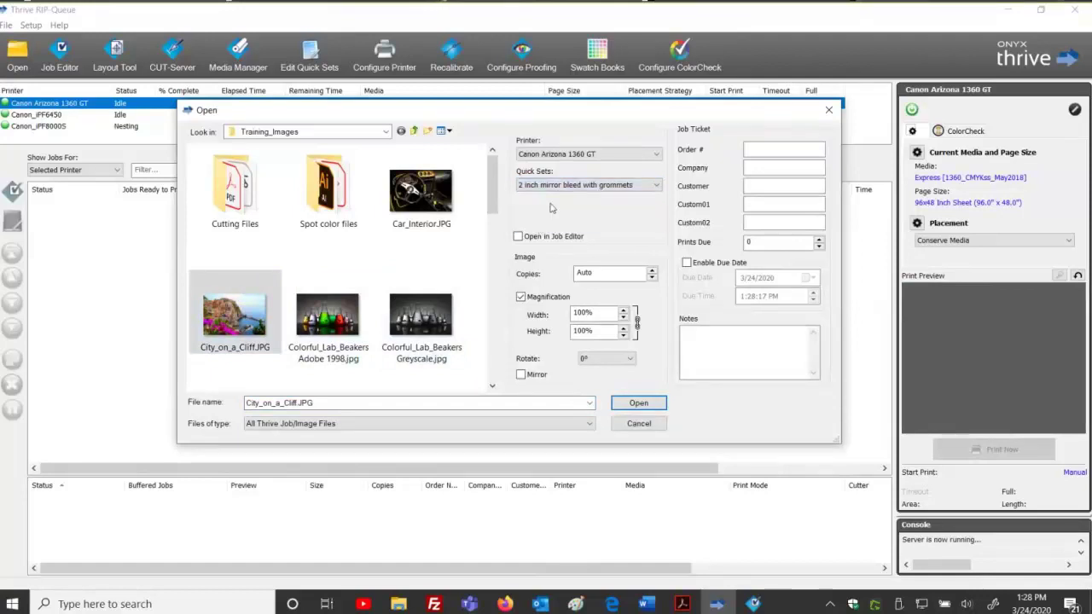
pyautogui.scroll(-3, 260, 337)
pyautogui.click(421, 313)
pyautogui.click(636, 402)
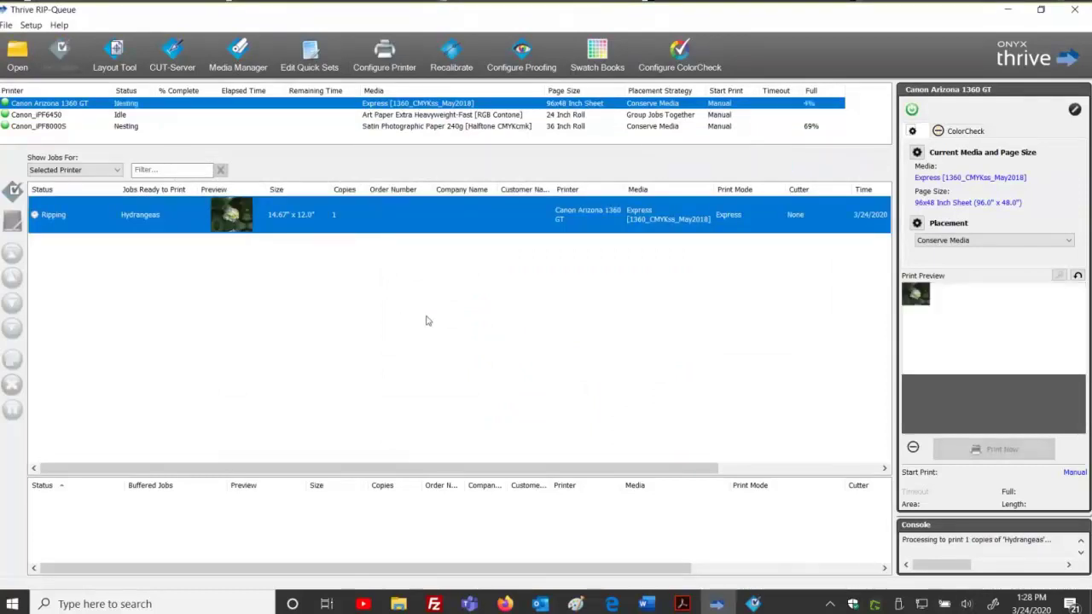
# Select the Canon_iPF8000S row to list that printer's jobs.
pyautogui.click(84, 125)
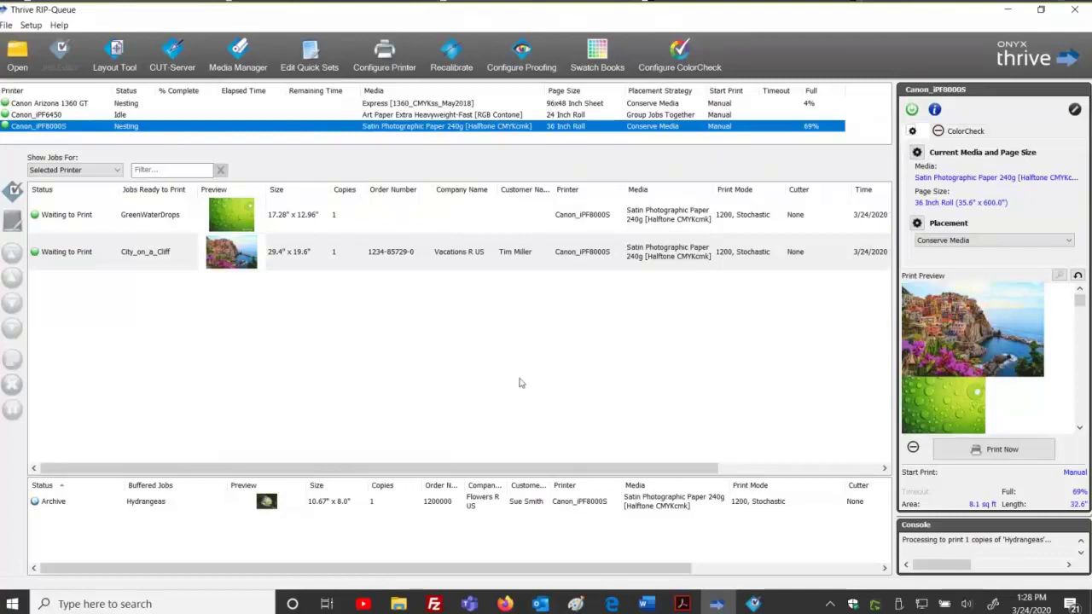
pyautogui.click(308, 56)
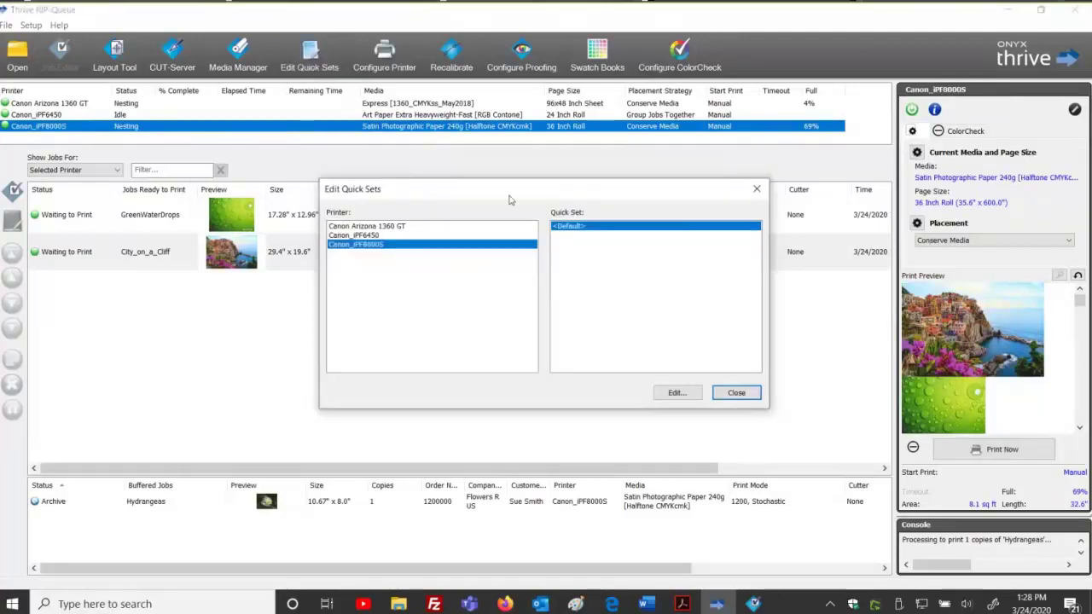
pyautogui.moveTo(392, 188); pyautogui.dragTo(137, 141)
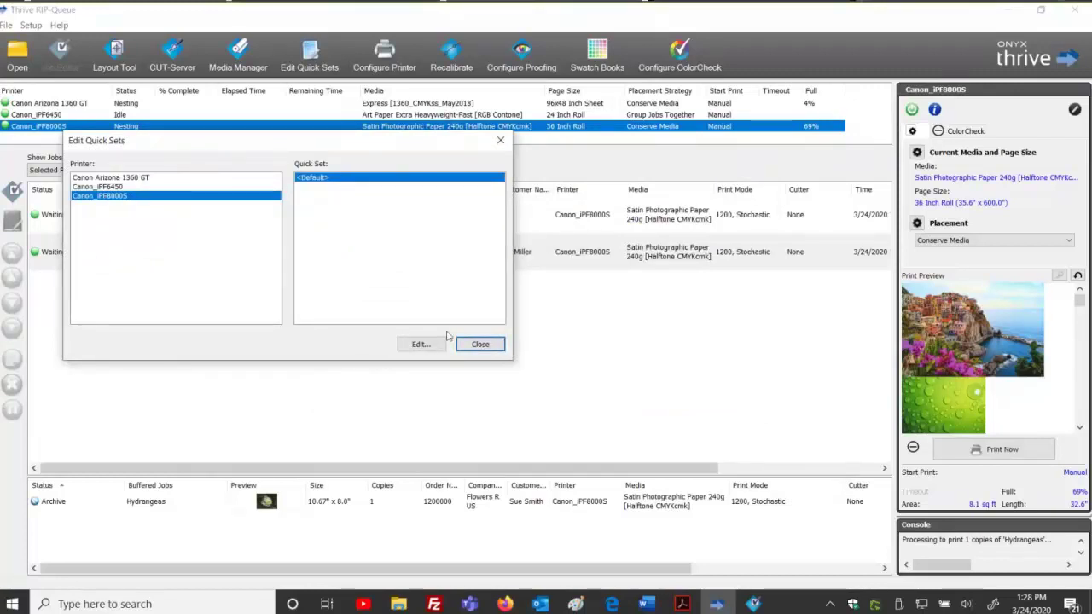
pyautogui.click(488, 345)
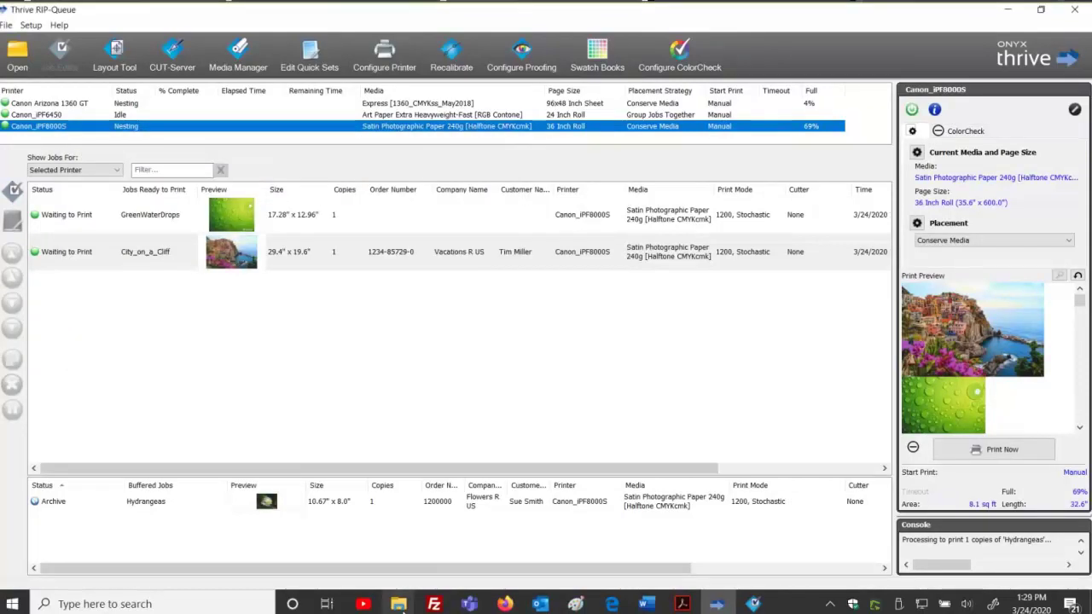
# Minimize the RIP-Queue and open Thrive19\Input\Canon_iPF8000S, which holds only an Info folder.
pyautogui.click(1004, 12)
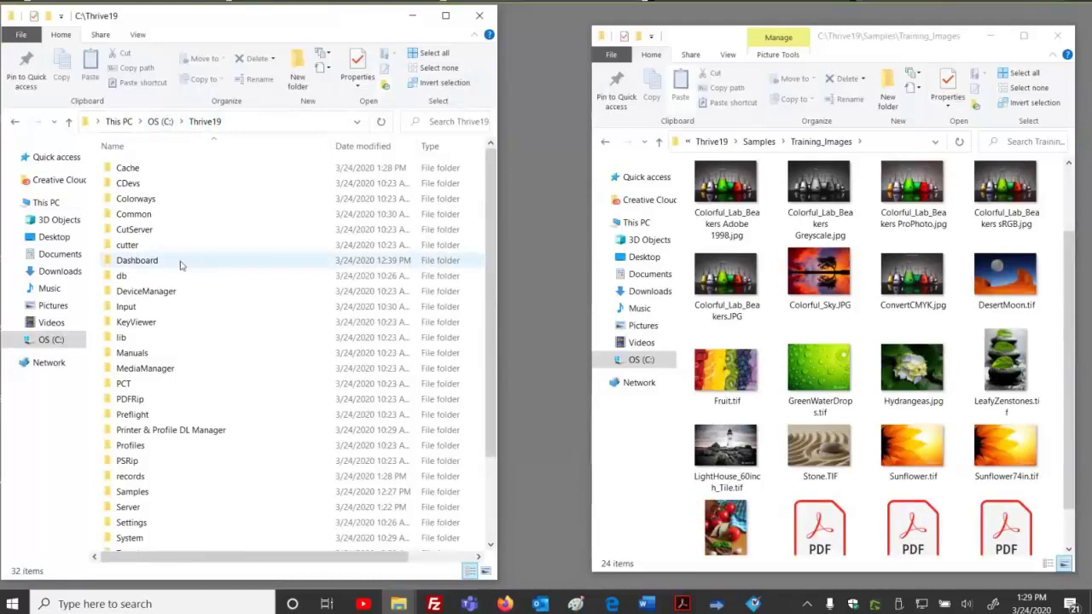
pyautogui.click(153, 311)
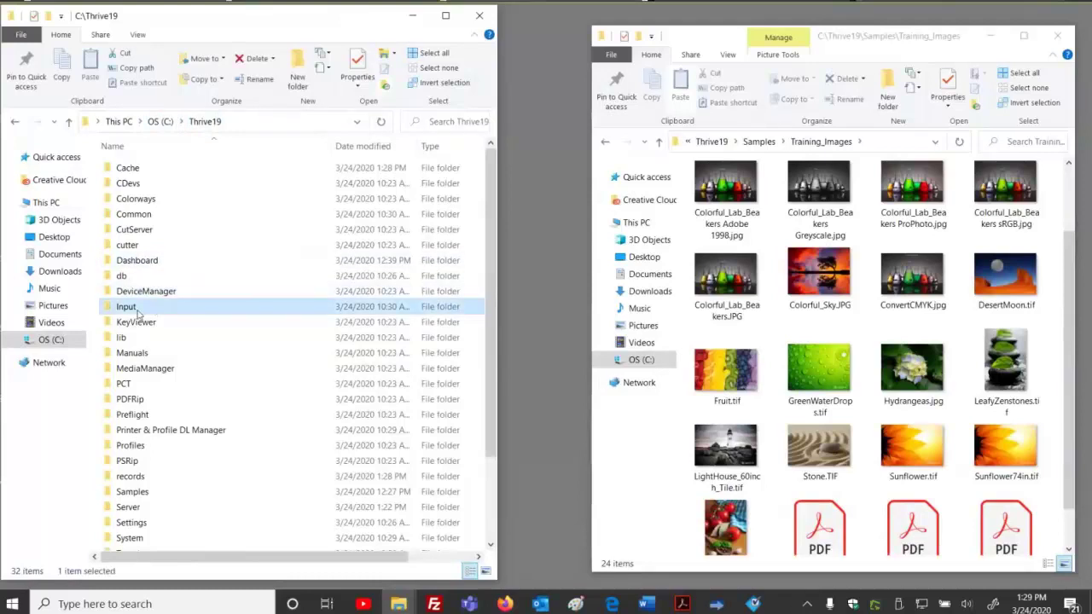
pyautogui.doubleClick(136, 313)
pyautogui.click(192, 203)
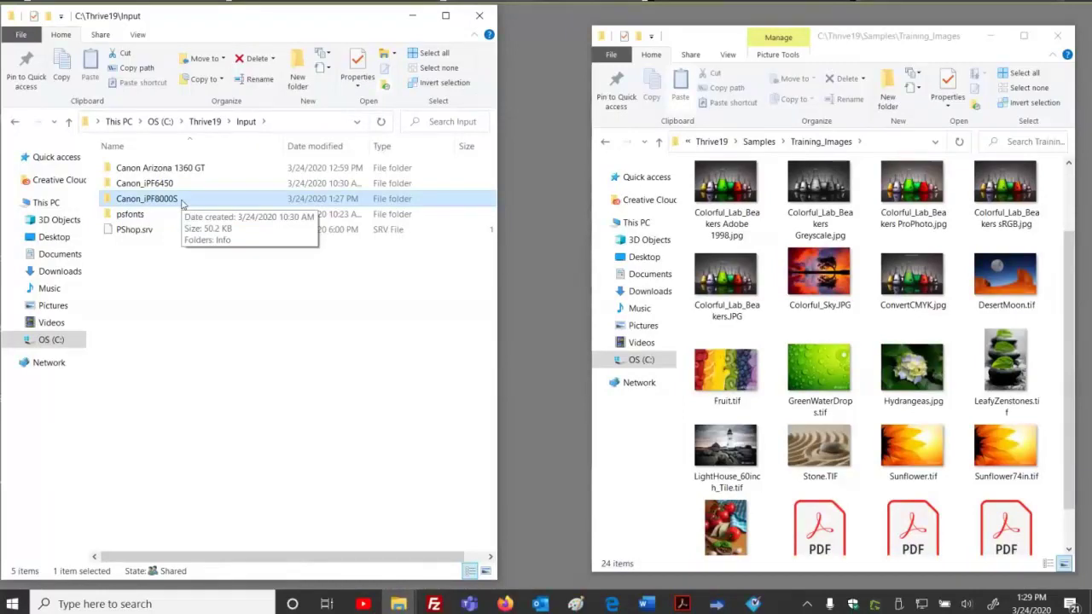
pyautogui.doubleClick(181, 201)
pyautogui.moveTo(125, 202); pyautogui.dragTo(451, 517)
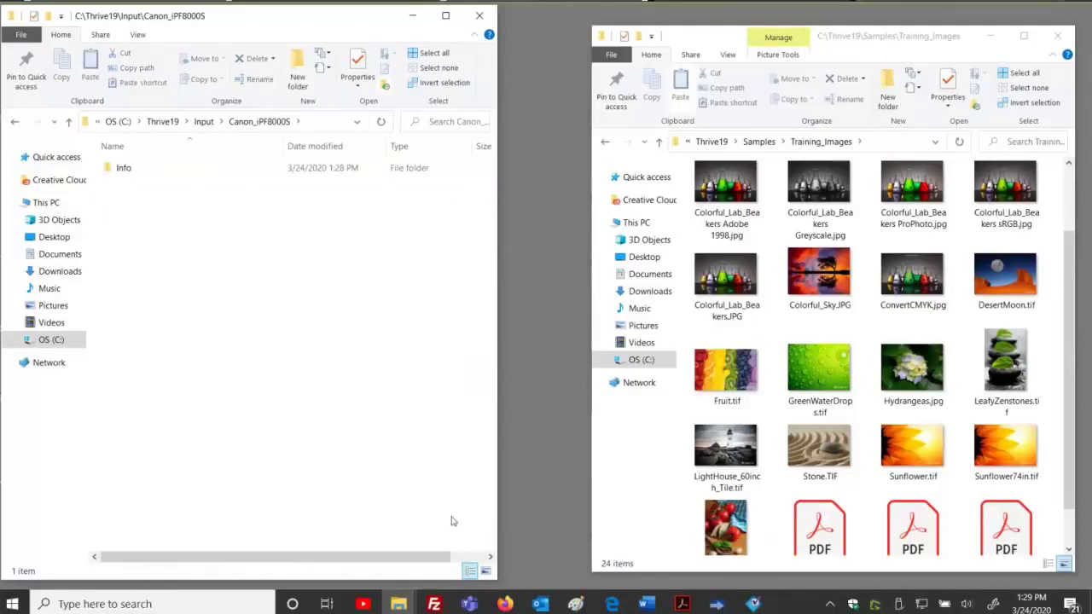
pyautogui.click(121, 168)
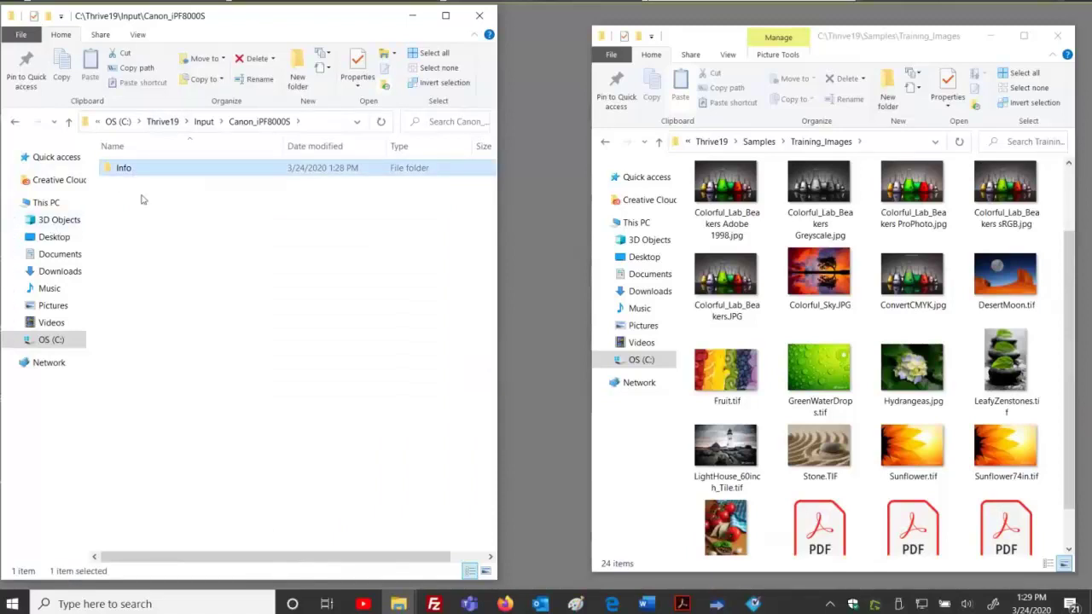
pyautogui.click(246, 287)
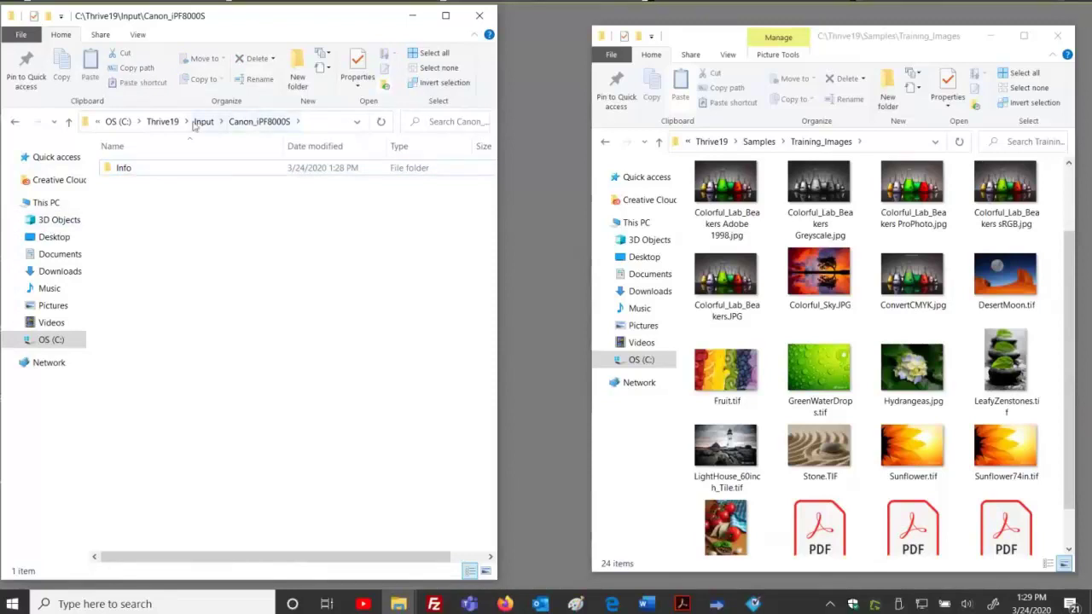
# Go back to Thrive19, reopen the Canon_iPF8000S hot folder, and check the other Input folders.
pyautogui.click(162, 121)
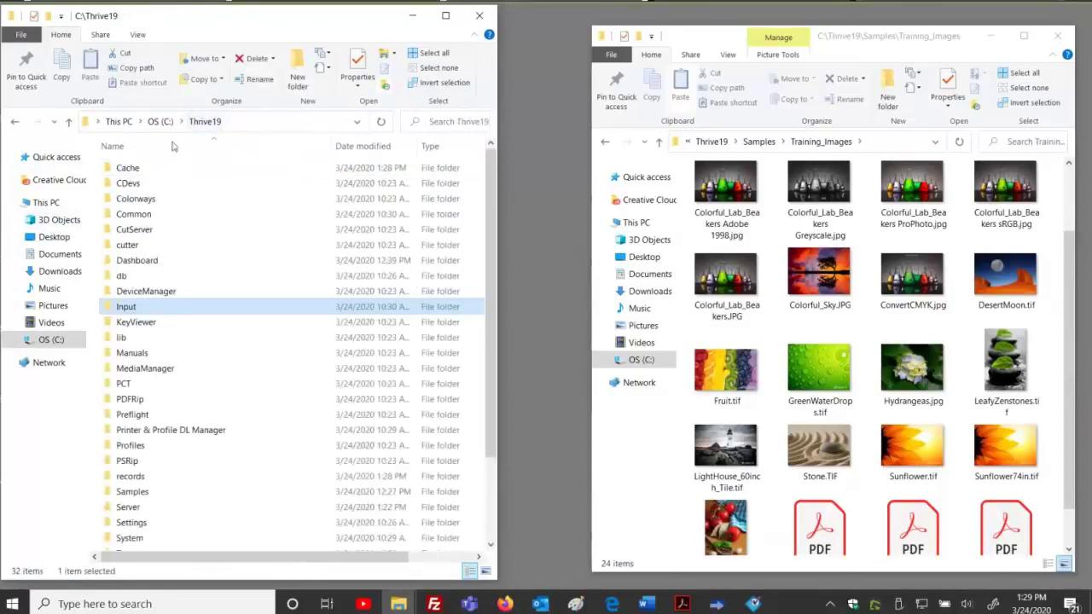
pyautogui.doubleClick(126, 307)
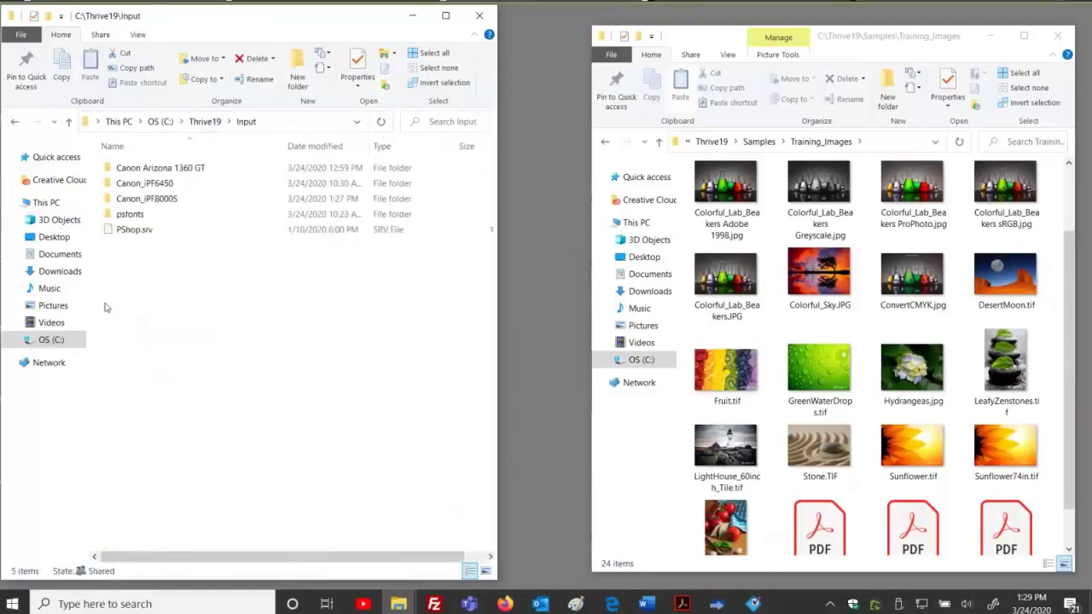
pyautogui.click(151, 202)
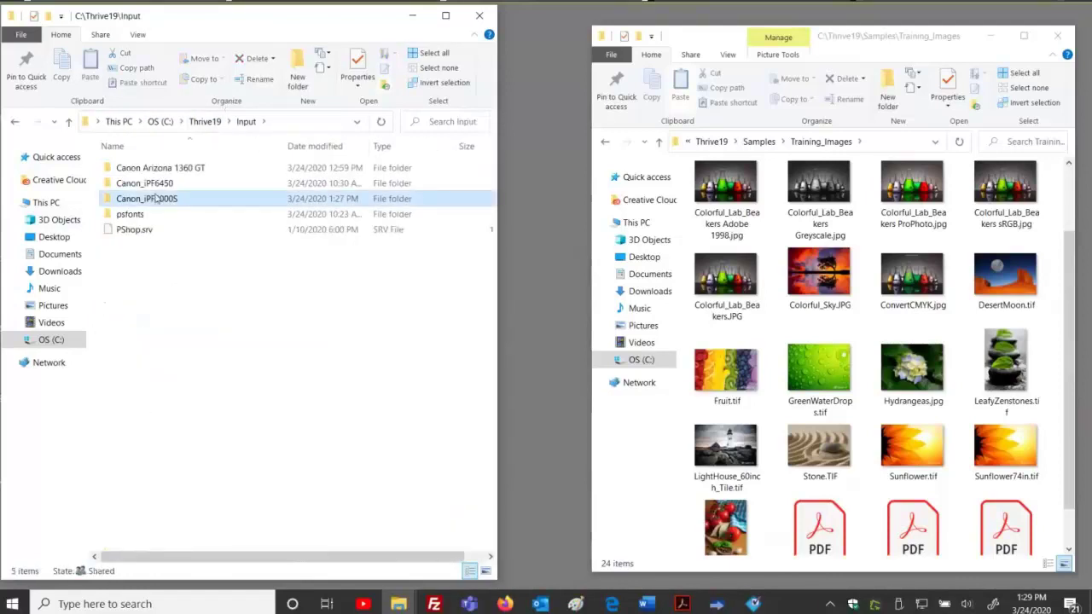
pyautogui.doubleClick(151, 201)
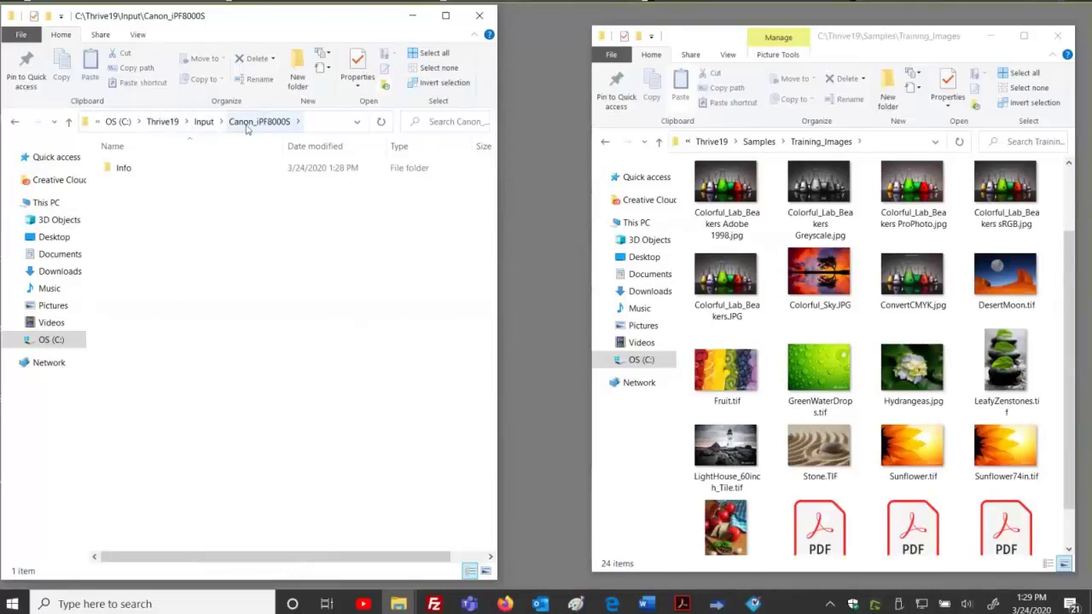
pyautogui.rightClick(249, 127)
pyautogui.click(211, 159)
pyautogui.click(217, 121)
pyautogui.click(260, 121)
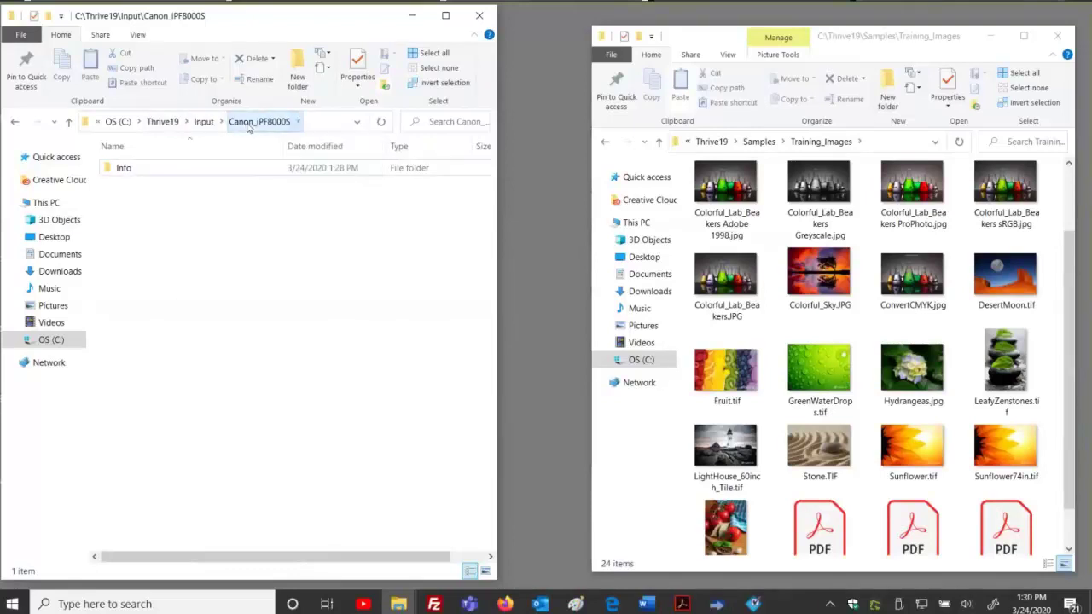
# Reopen Thrive19\Input\Canon_iPF8000S from Thrive19 and bring the RIP-Queue back up.
pyautogui.click(162, 121)
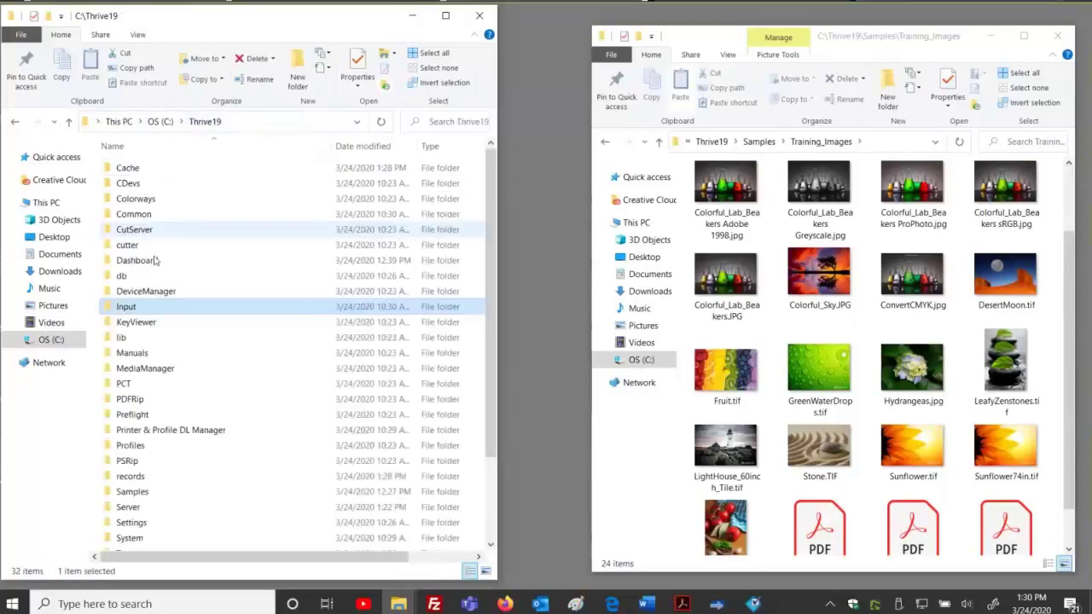
pyautogui.doubleClick(141, 308)
pyautogui.doubleClick(150, 199)
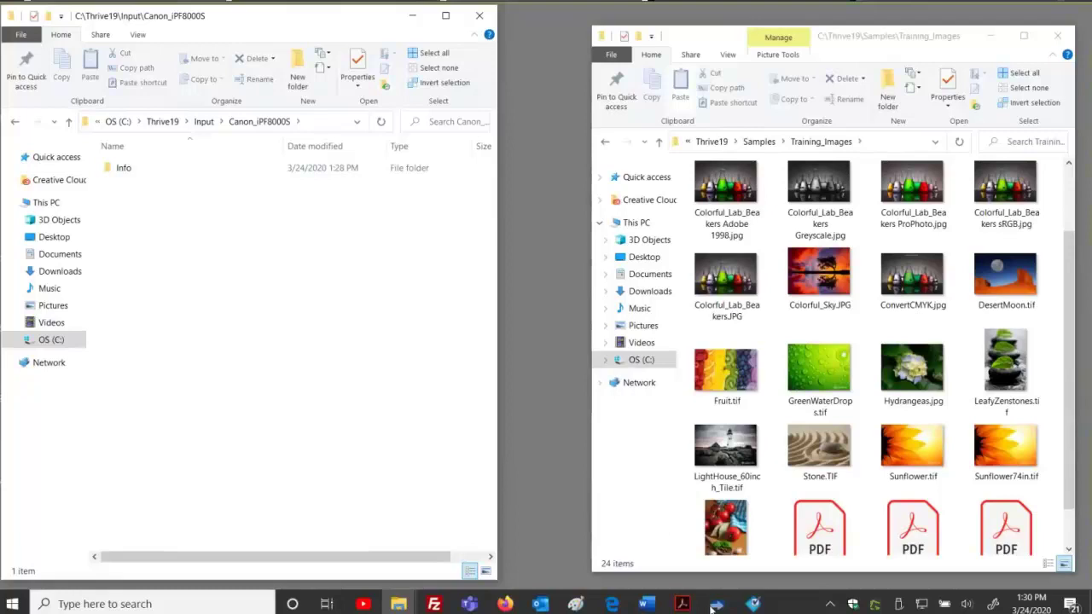
pyautogui.click(716, 604)
# Preview GreenWaterDrops.tif and the Quick Sets list (left at Default), cancel, then minimize the queue.
pyautogui.click(17, 52)
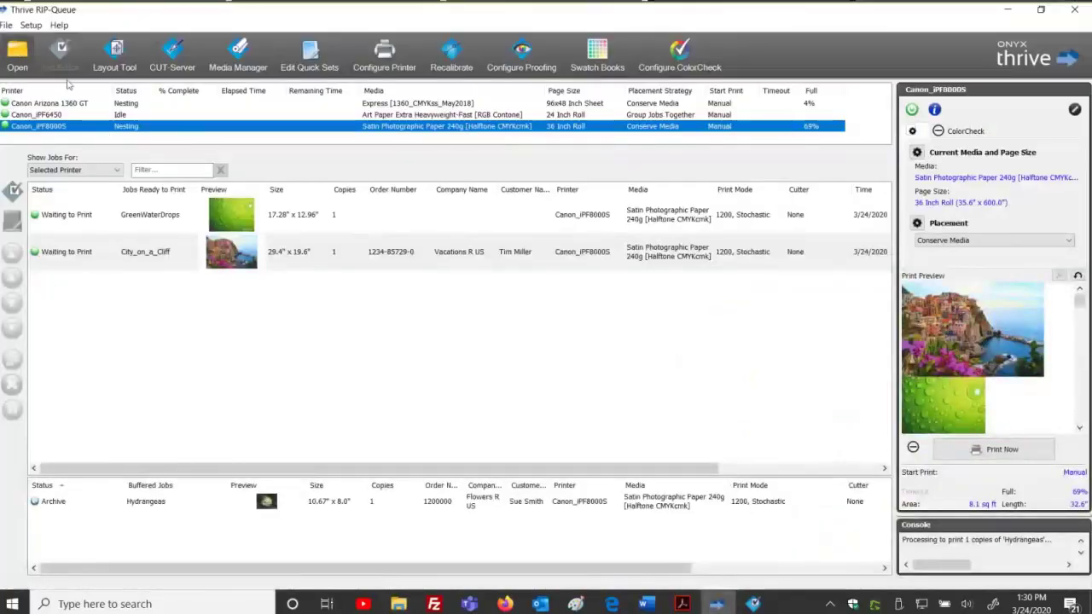
pyautogui.scroll(-3, 348, 327)
pyautogui.click(328, 312)
pyautogui.click(552, 185)
pyautogui.click(553, 189)
pyautogui.click(553, 187)
pyautogui.click(554, 197)
pyautogui.click(639, 424)
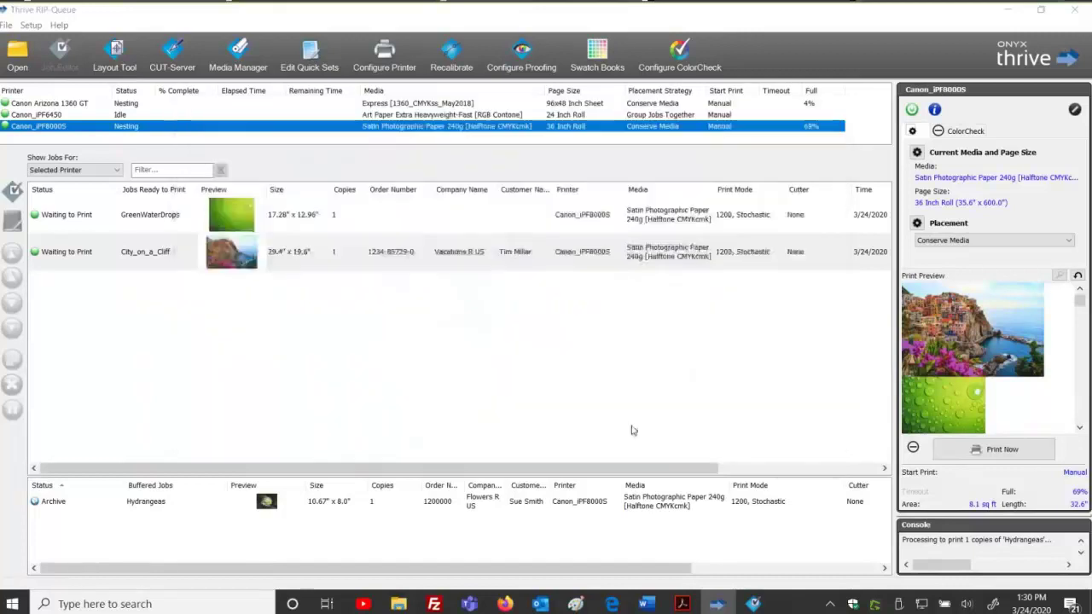
pyautogui.click(1007, 10)
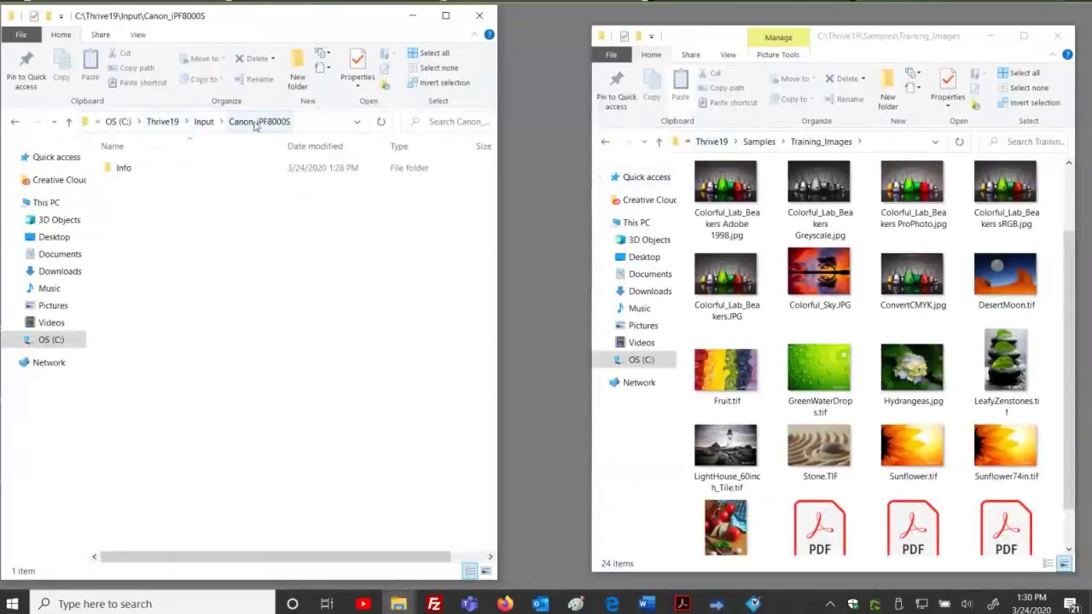
# Copy Stone.TIF from Training_Images and paste it into the Canon_iPF8000S hot folder.
pyautogui.moveTo(157, 215); pyautogui.dragTo(443, 487)
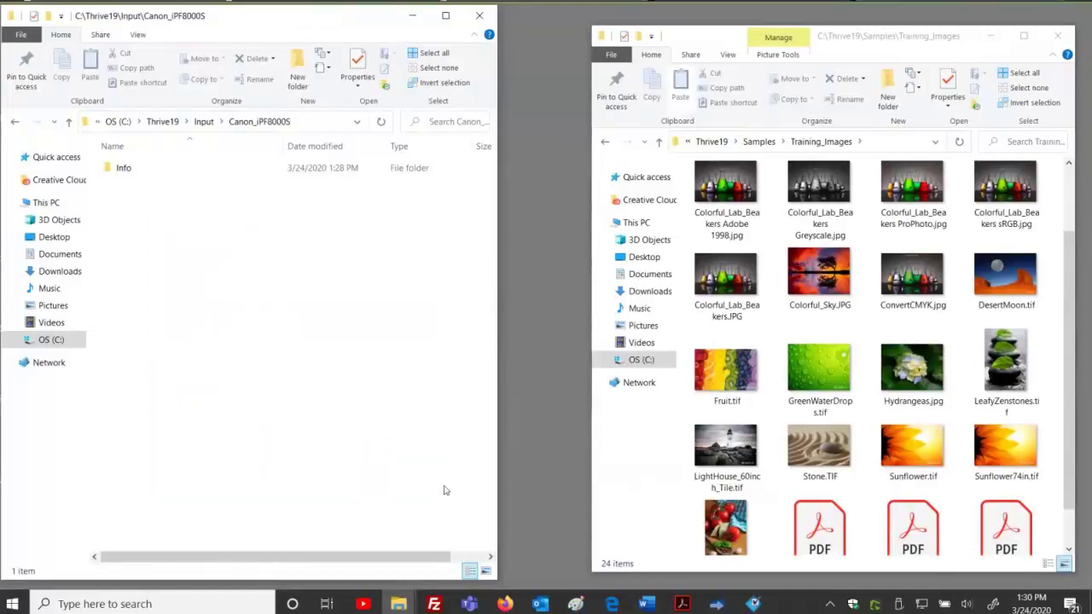
pyautogui.click(804, 439)
pyautogui.rightClick(805, 439)
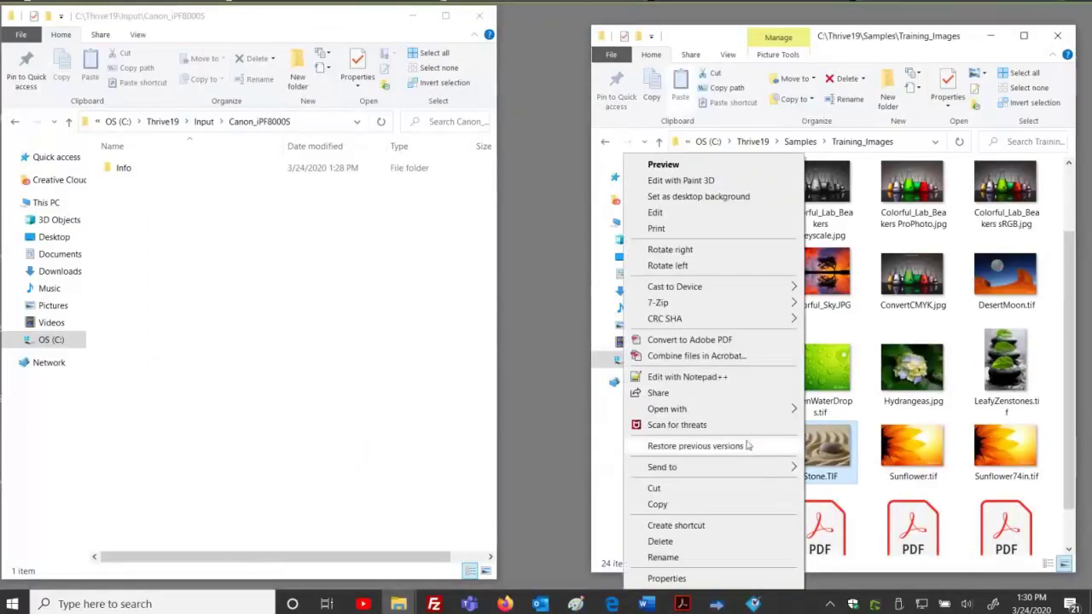
pyautogui.click(731, 504)
pyautogui.click(182, 248)
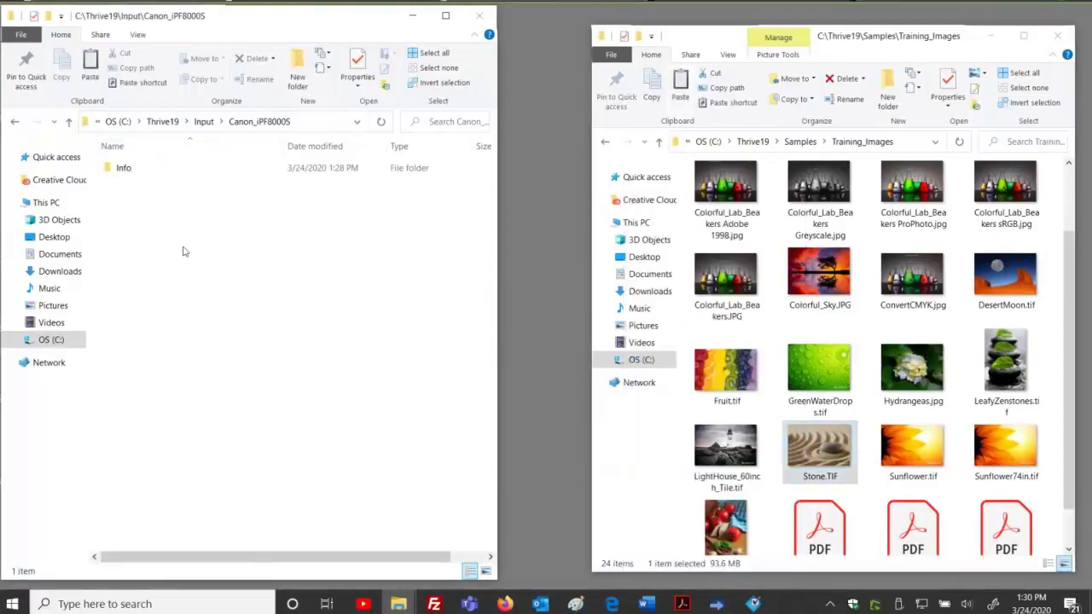
pyautogui.rightClick(203, 253)
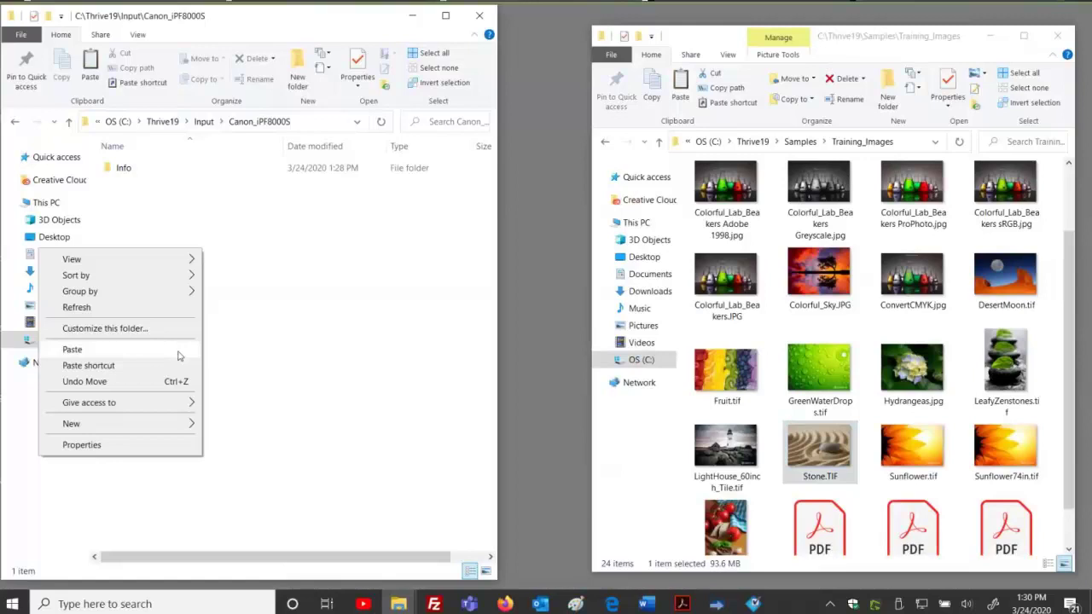
pyautogui.click(180, 355)
pyautogui.click(714, 606)
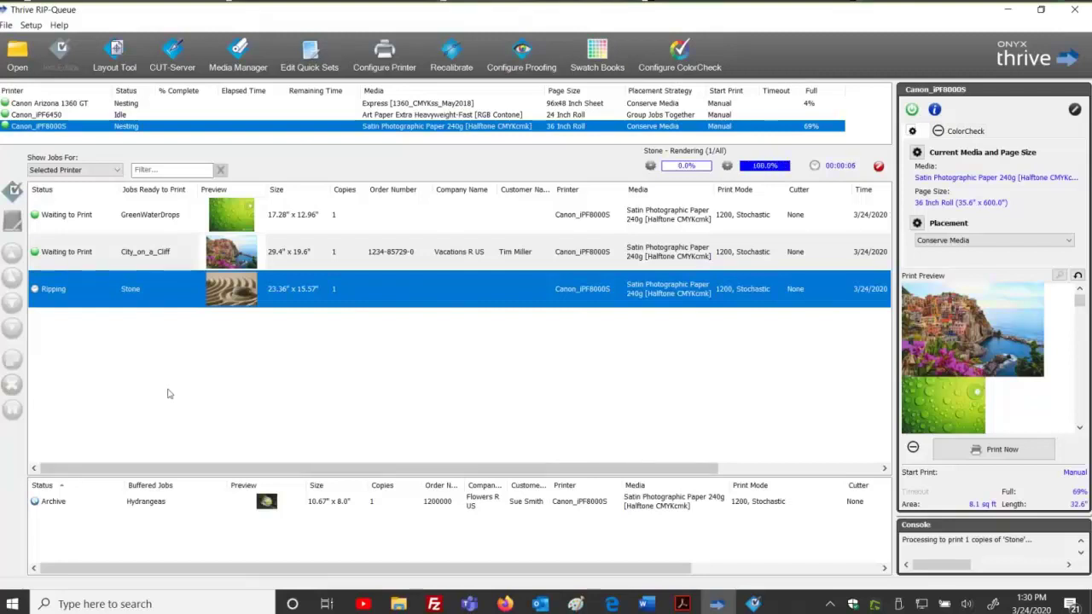
# Paste two more copies of Stone.TIF into the Canon_iPF8000S hot folder, creating Stone~2 and Stone~3.
pyautogui.moveTo(398, 603)
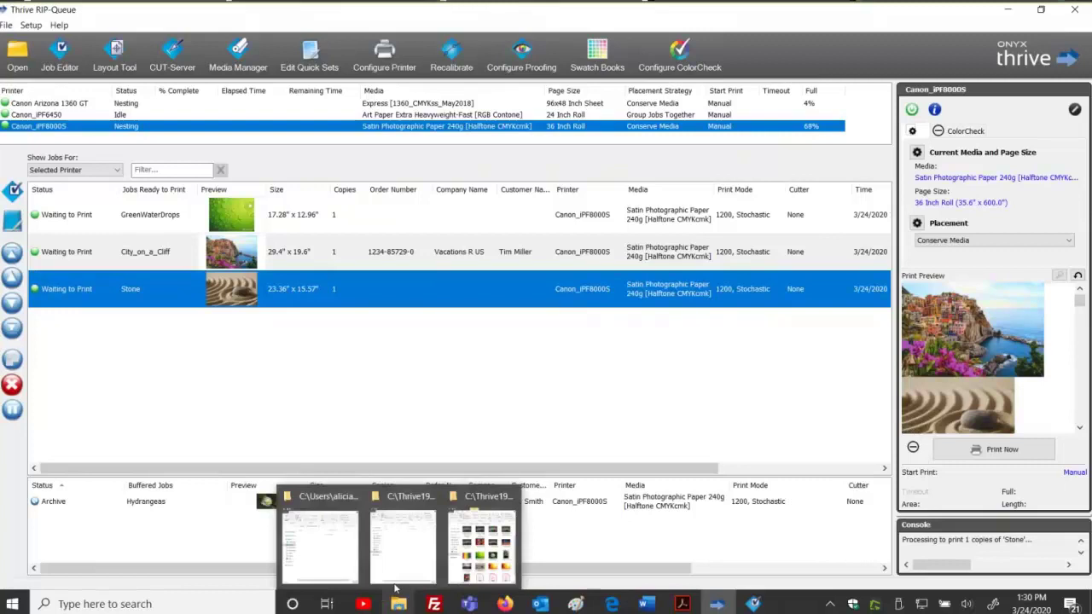
pyautogui.click(393, 570)
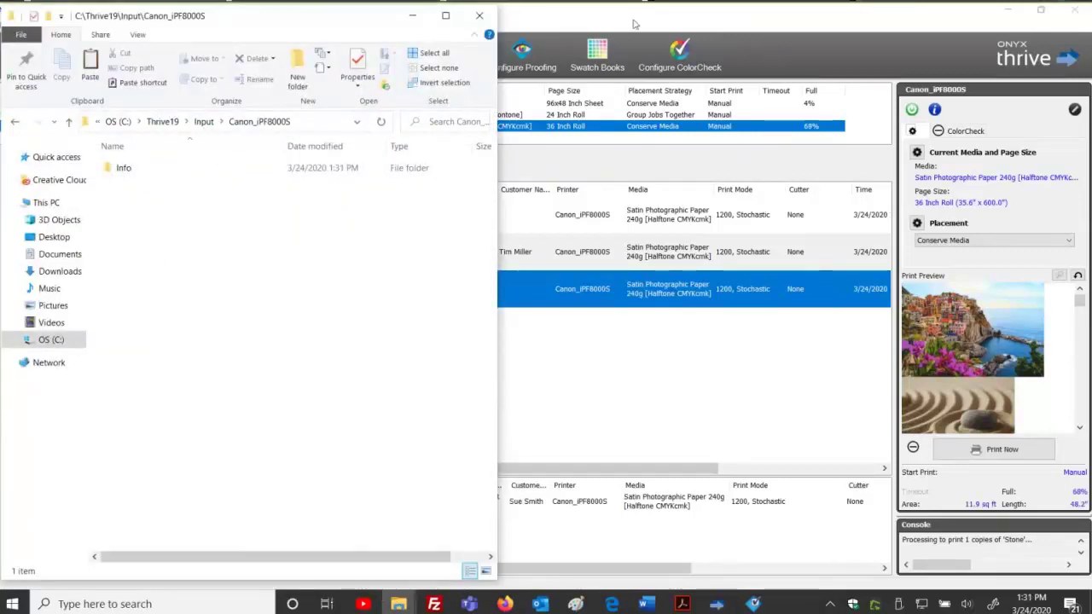
pyautogui.moveTo(214, 15); pyautogui.dragTo(644, 18)
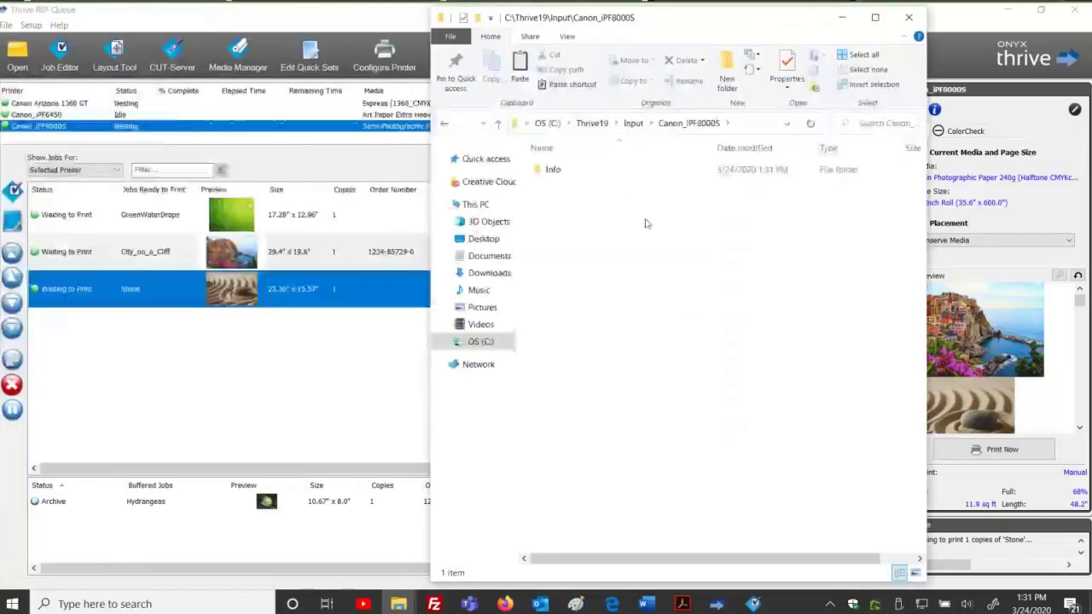
pyautogui.rightClick(645, 220)
pyautogui.click(586, 323)
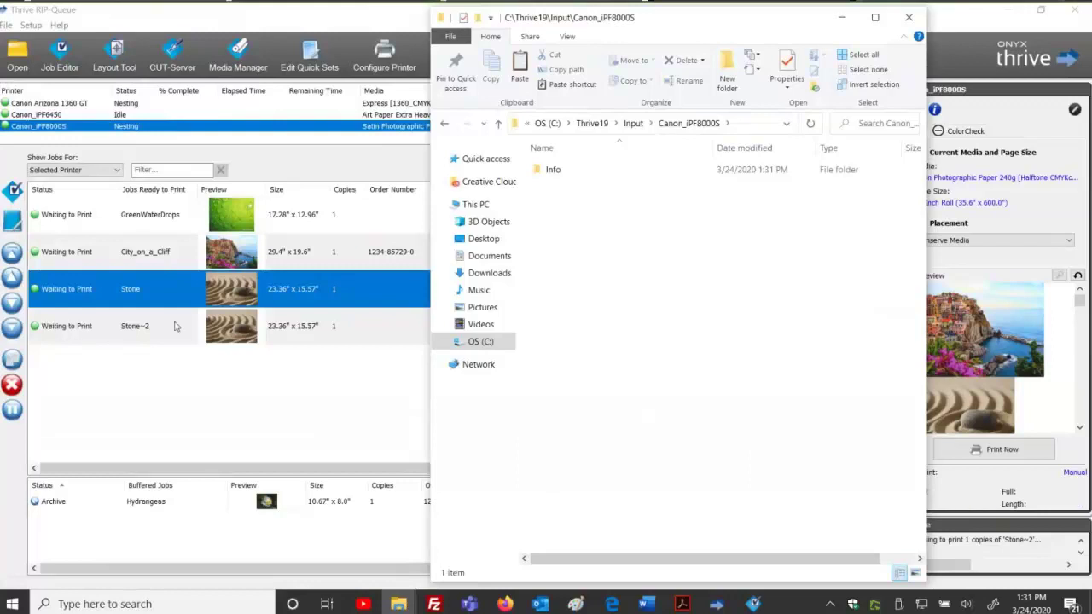
pyautogui.rightClick(611, 331)
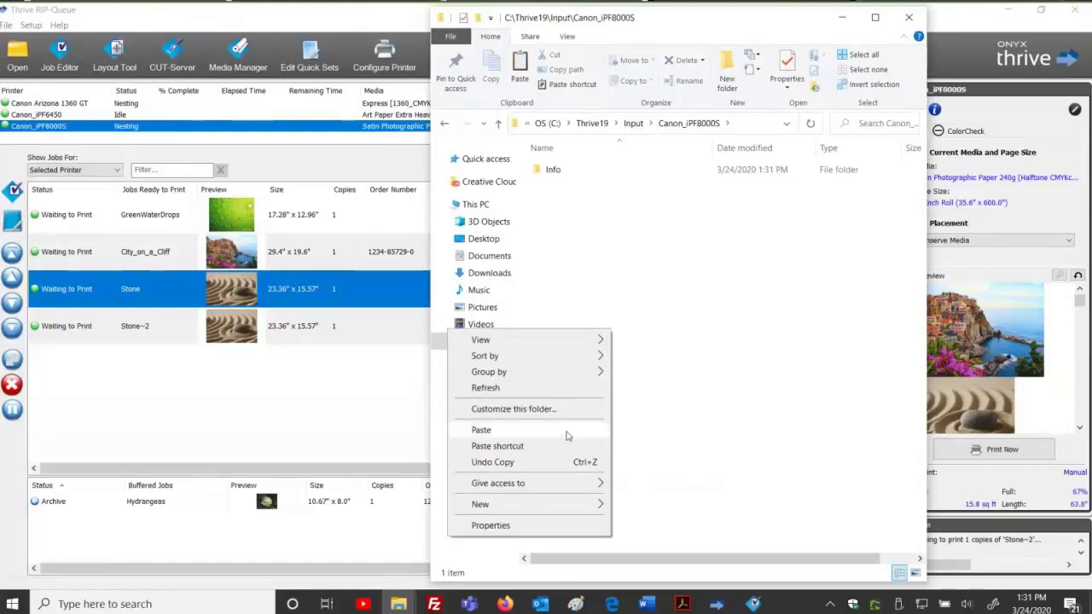
pyautogui.click(567, 437)
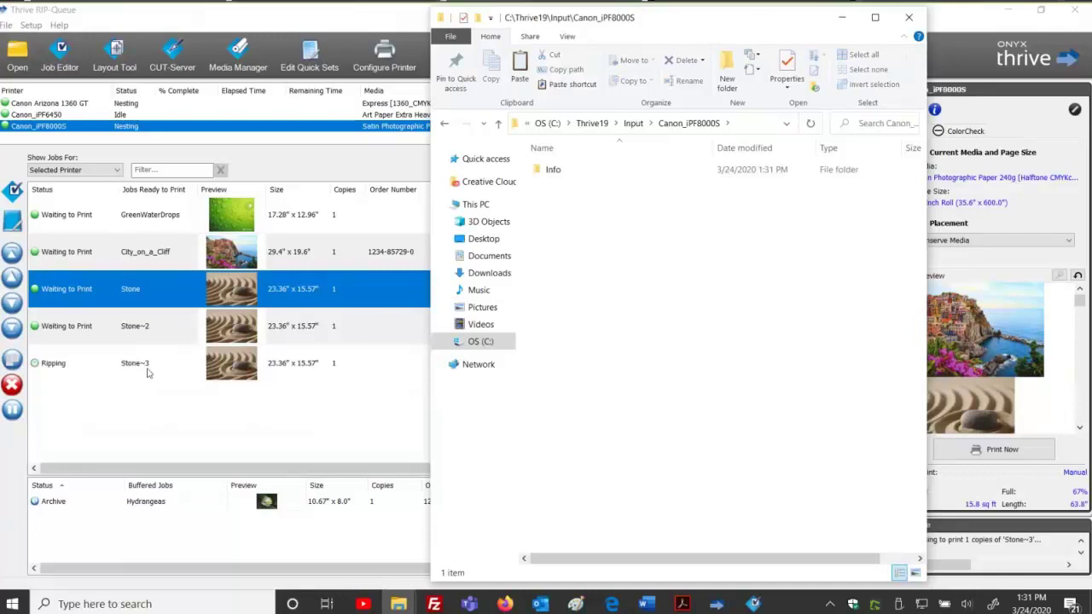
# Return Explorer to C:\Thrive19 and add the Work folder to the selection.
pyautogui.moveTo(575, 210); pyautogui.dragTo(824, 501)
pyautogui.click(596, 124)
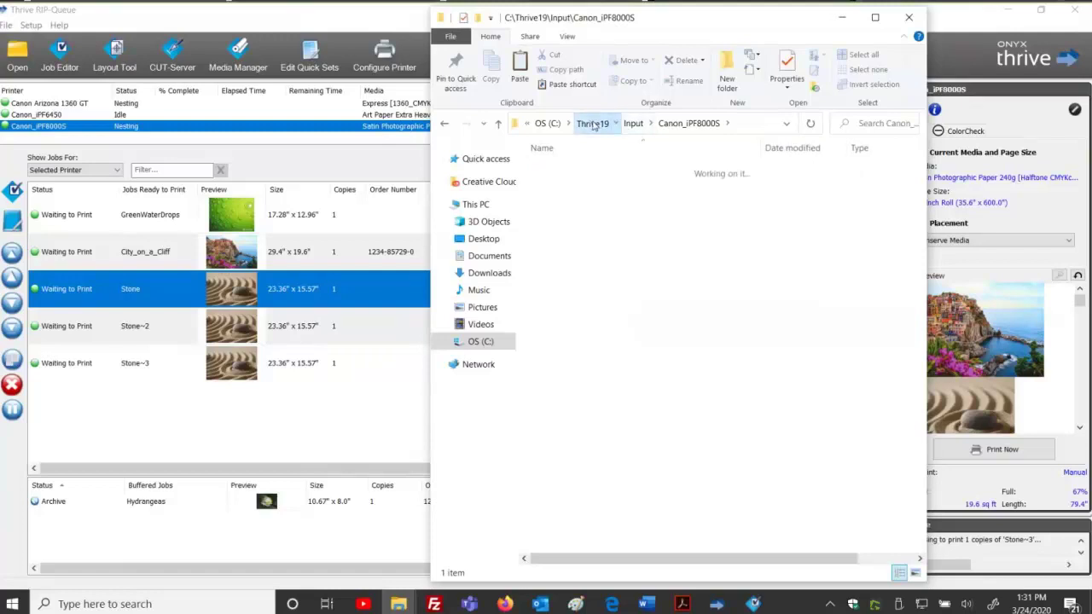
pyautogui.moveTo(919, 282); pyautogui.dragTo(907, 405)
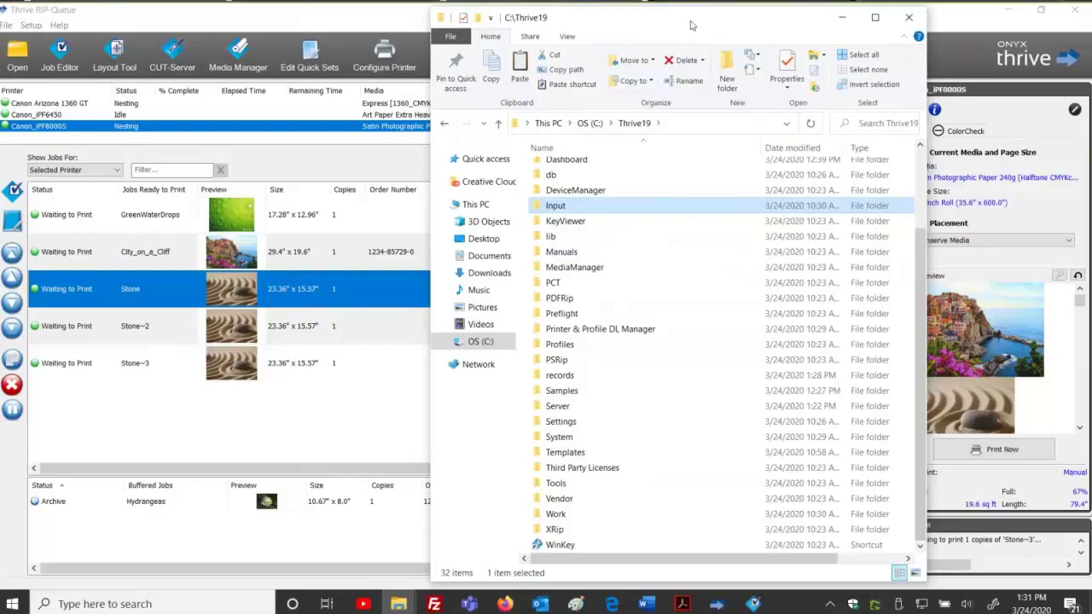
pyautogui.keyDown('ctrl'); pyautogui.click(572, 517); pyautogui.keyUp('ctrl')
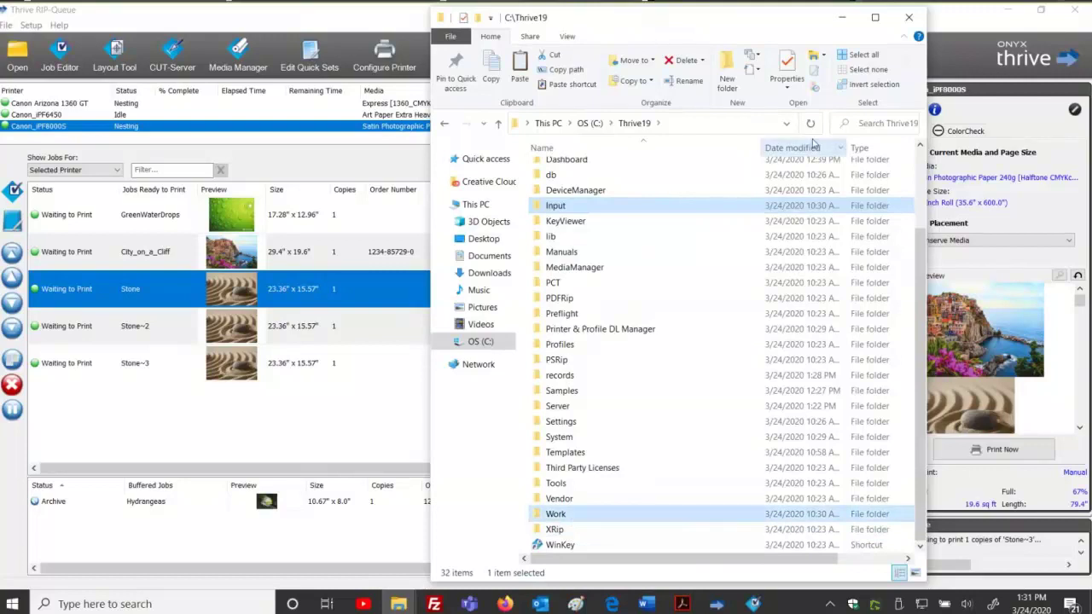
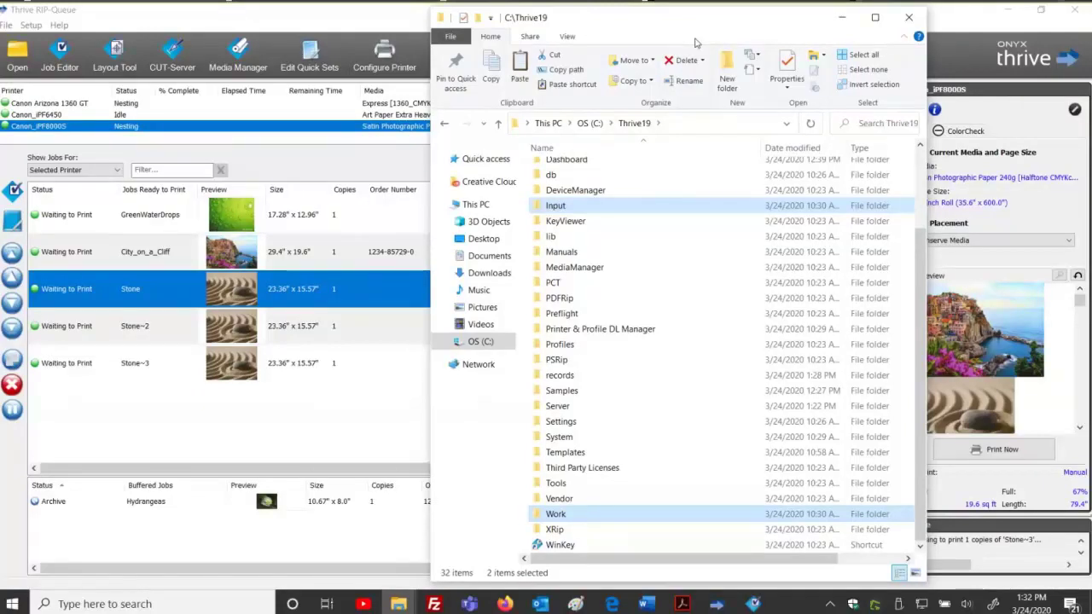
# Bring the RIP queue forward and clear its job selection.
pyautogui.click(380, 30)
pyautogui.hotkey('alt', 'space')
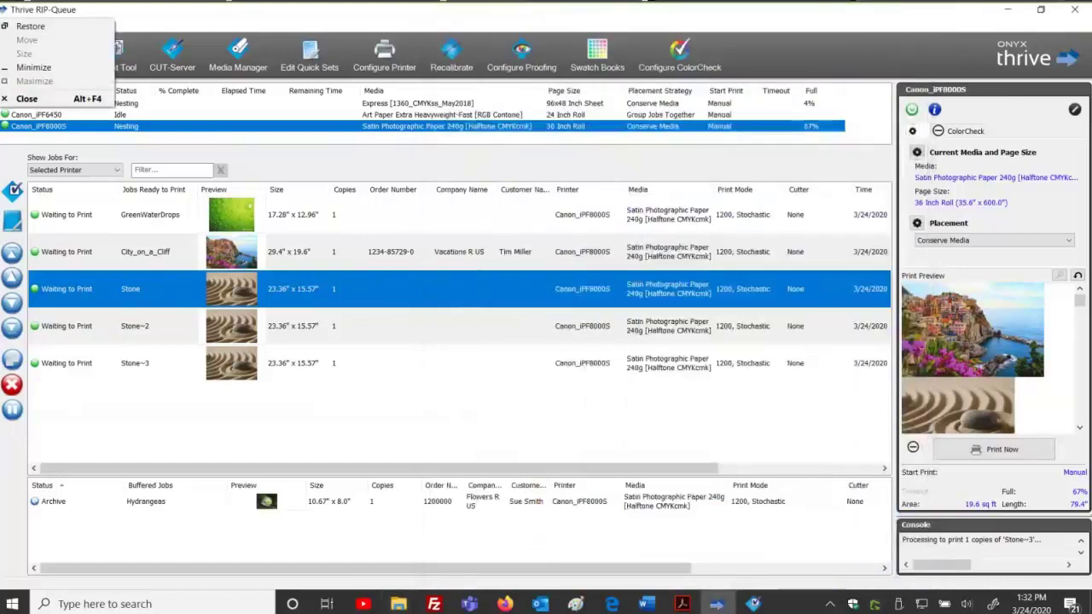
pyautogui.press('Escape')
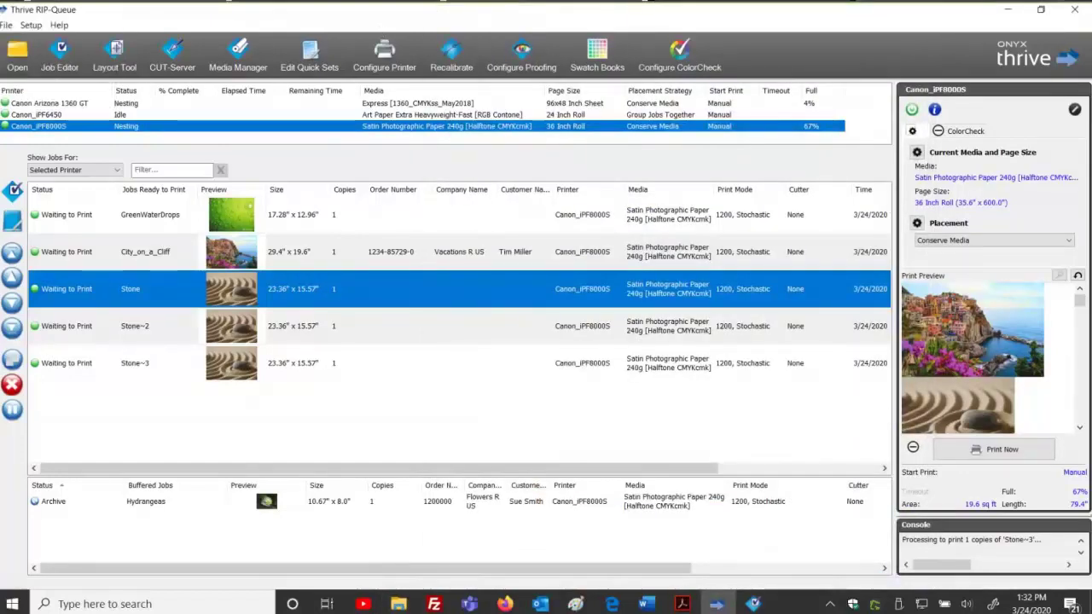
pyautogui.click(332, 415)
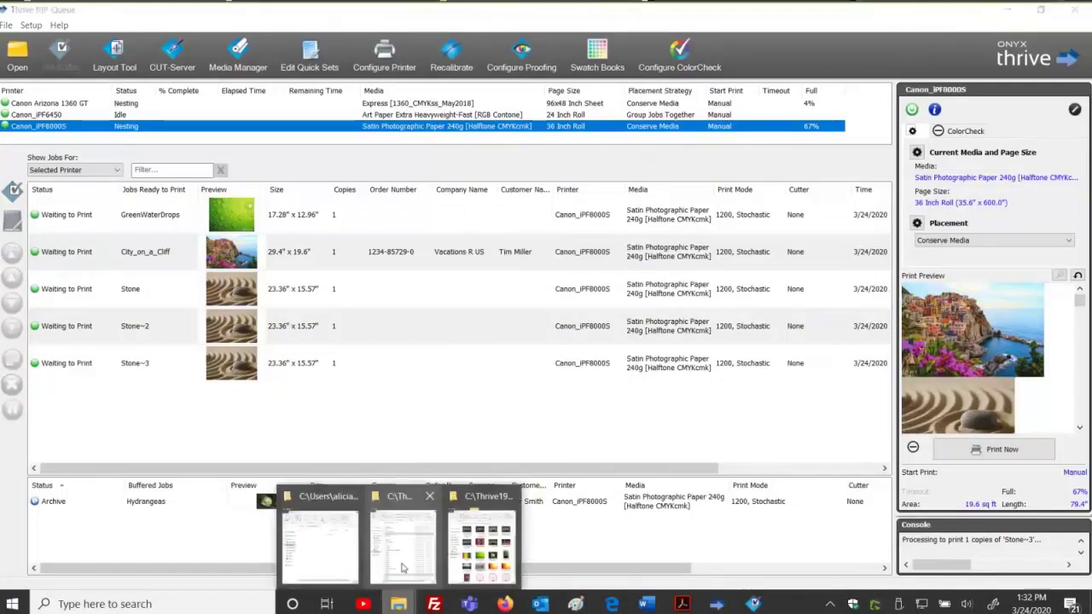
# Open C:\Thrive19\Work\Canon_iPF8000S in File Explorer to view its 24 job files.
pyautogui.click(475, 546)
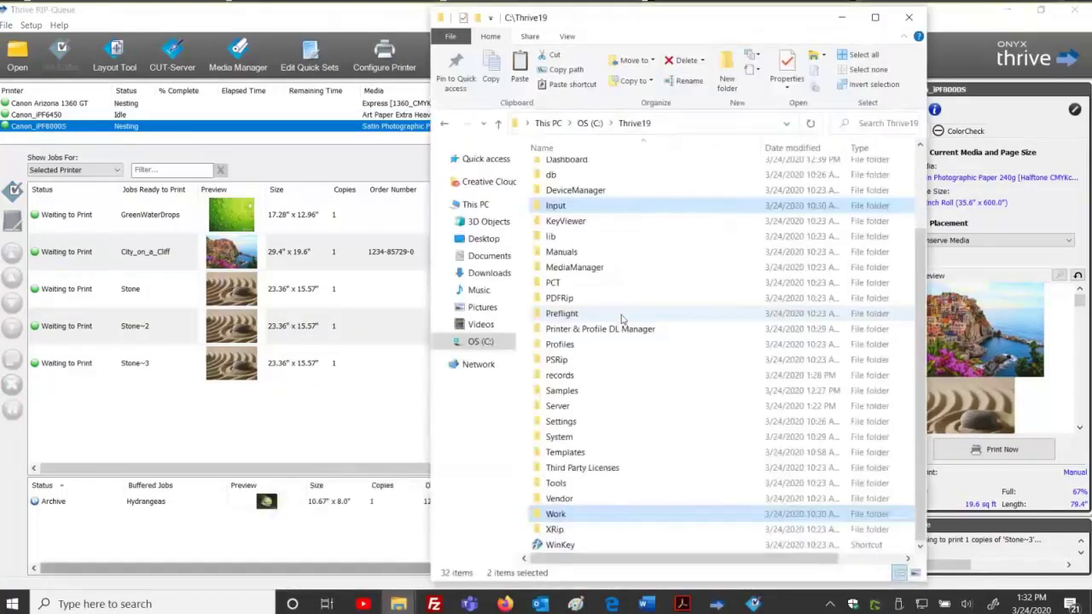
pyautogui.click(559, 515)
pyautogui.doubleClick(558, 515)
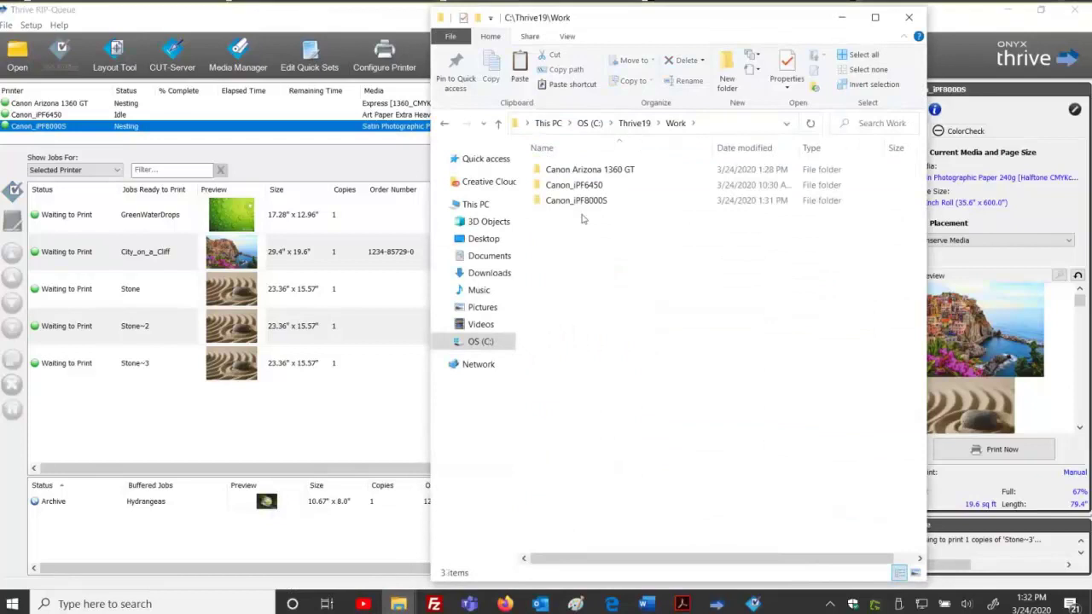
pyautogui.doubleClick(581, 203)
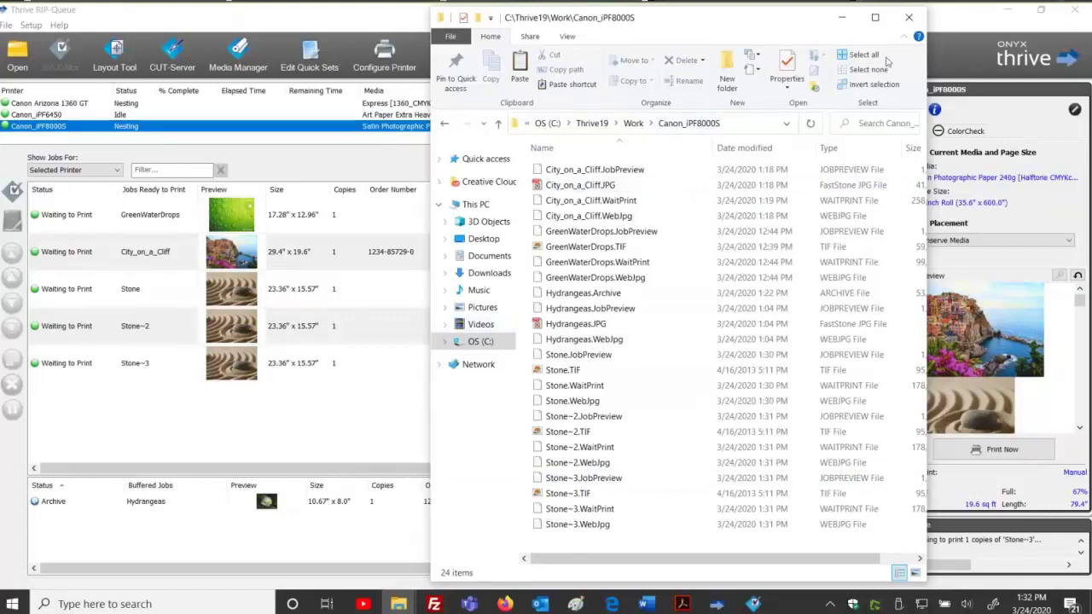
# Select Stone through Stone~3 in the queue and delete all three jobs.
pyautogui.click(1010, 25)
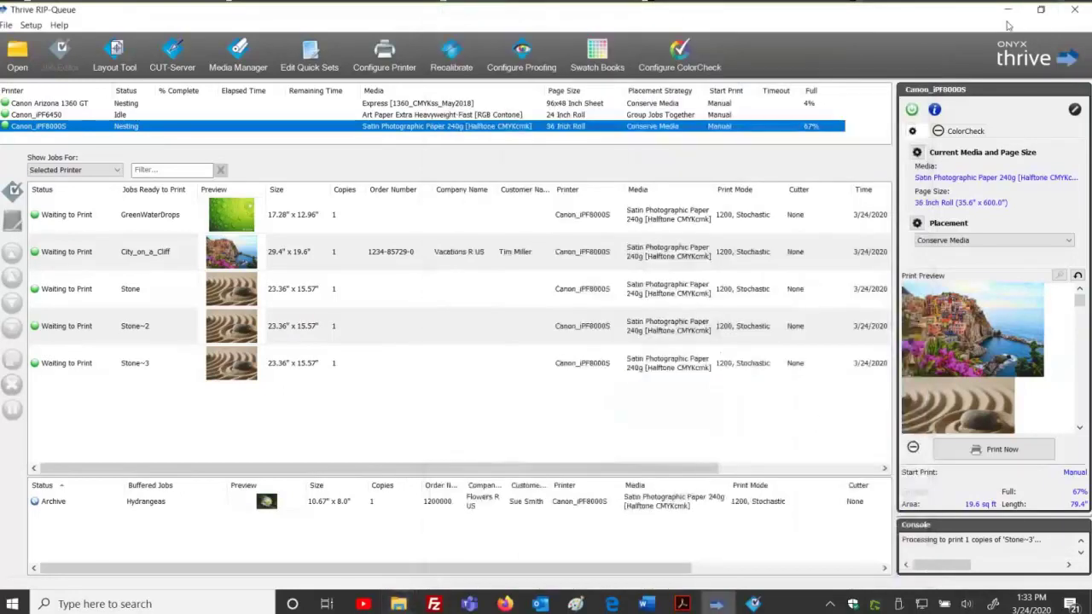
pyautogui.click(1041, 10)
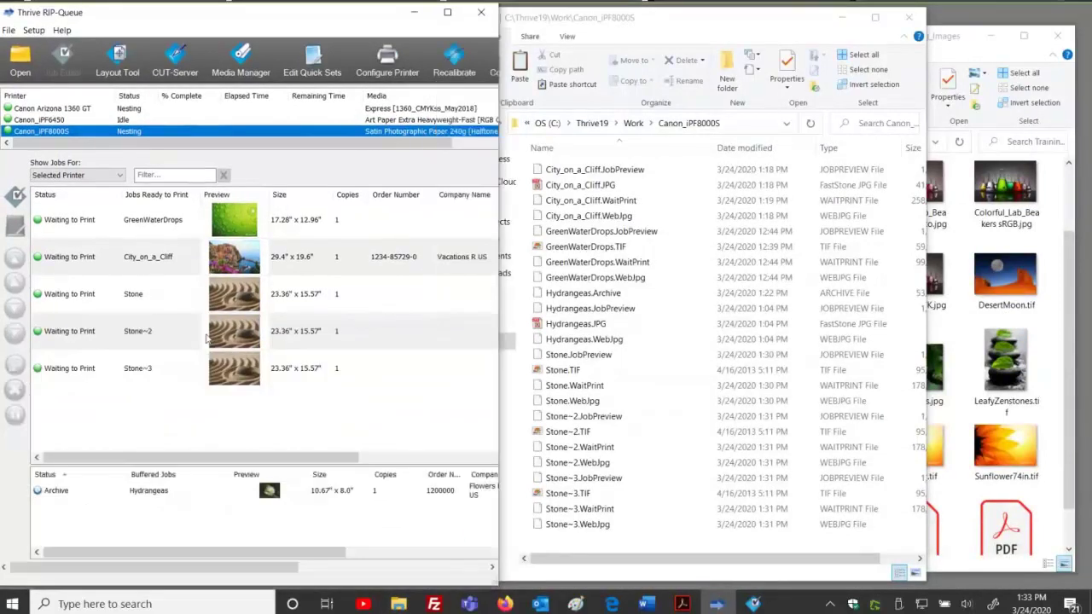
pyautogui.click(144, 306)
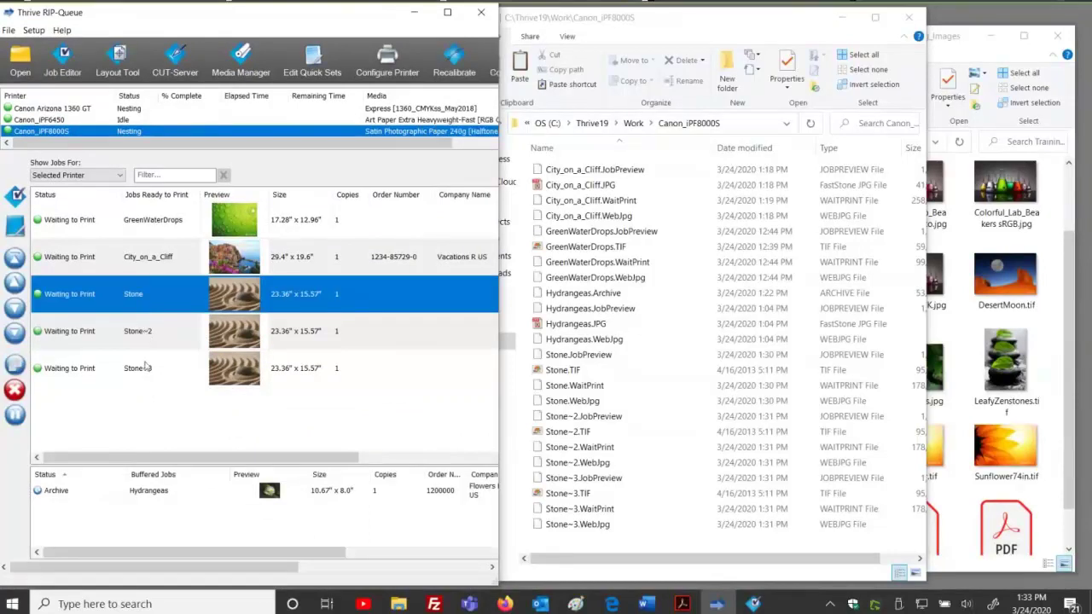
pyautogui.keyDown('shift'); pyautogui.click(146, 367); pyautogui.keyUp('shift')
pyautogui.press('Delete')
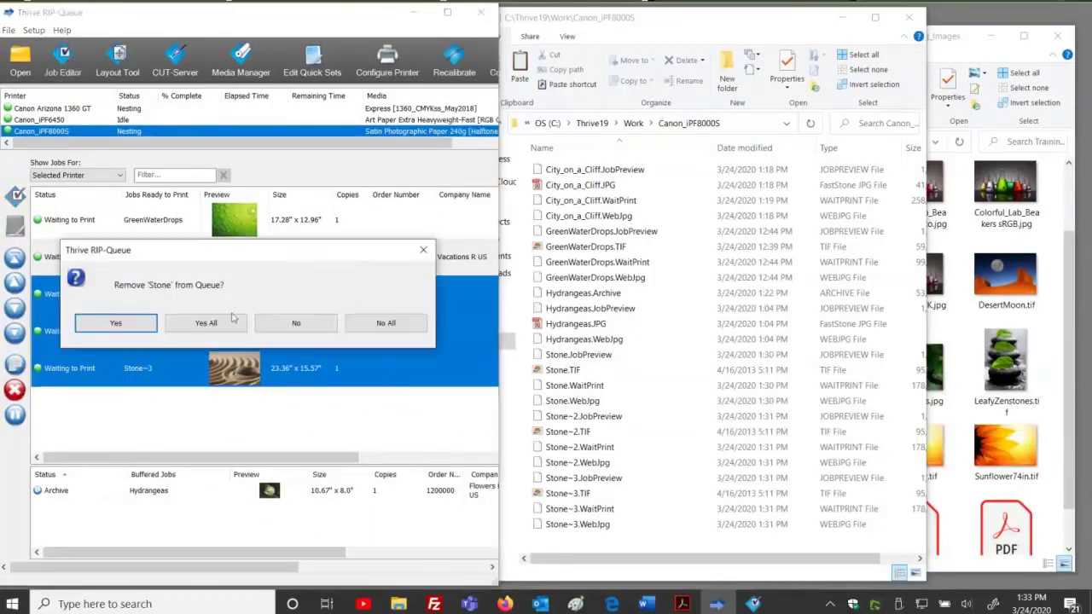
pyautogui.click(204, 324)
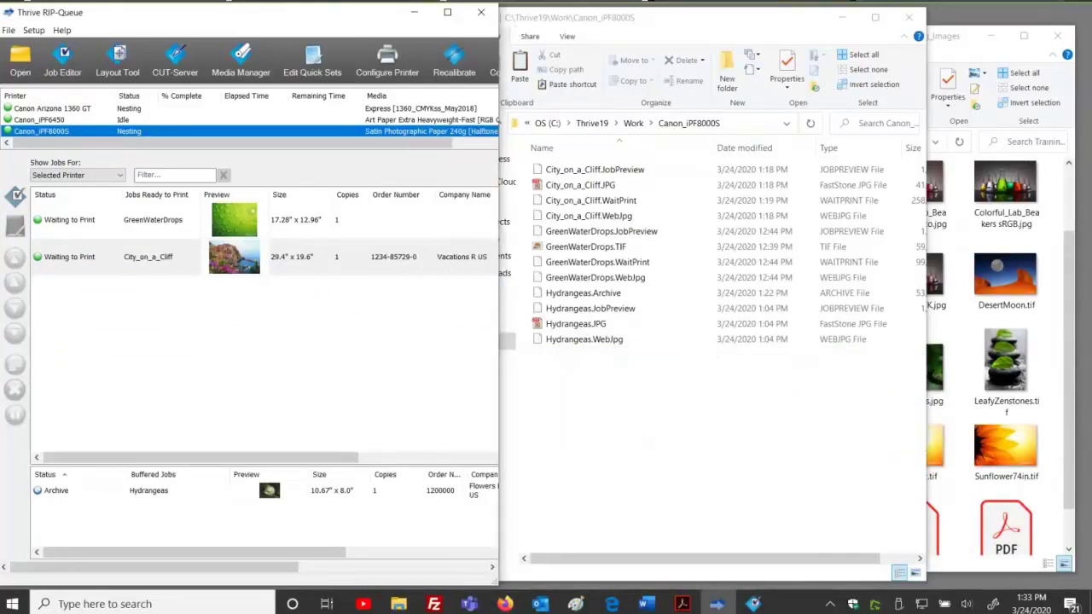
# Check the Canon_iPF8000S folder in Explorer, now listing 12 items, with the queue maximized again.
pyautogui.click(721, 21)
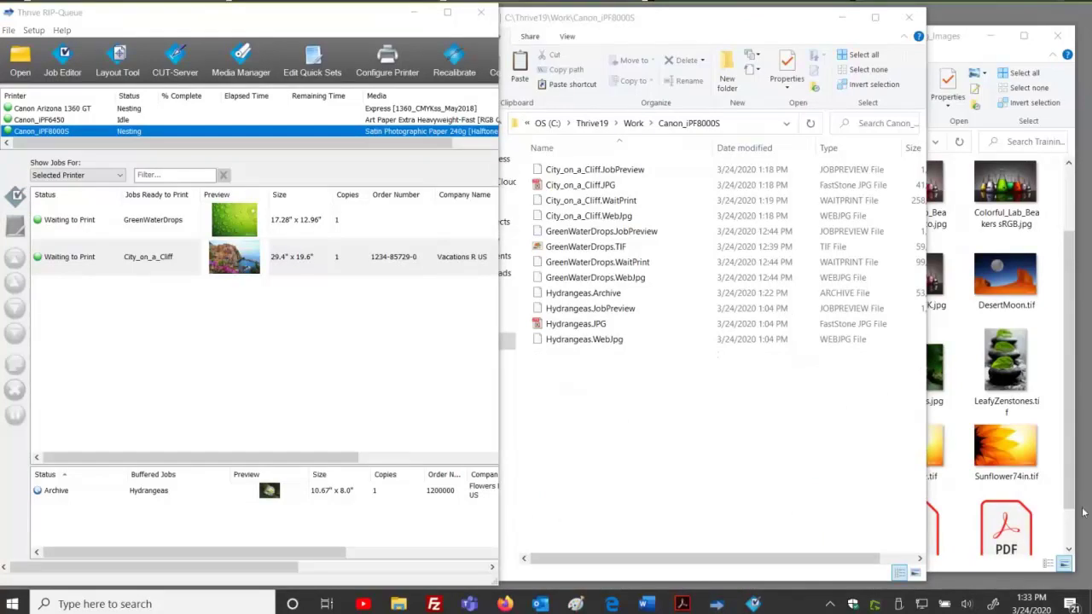
pyautogui.click(586, 340)
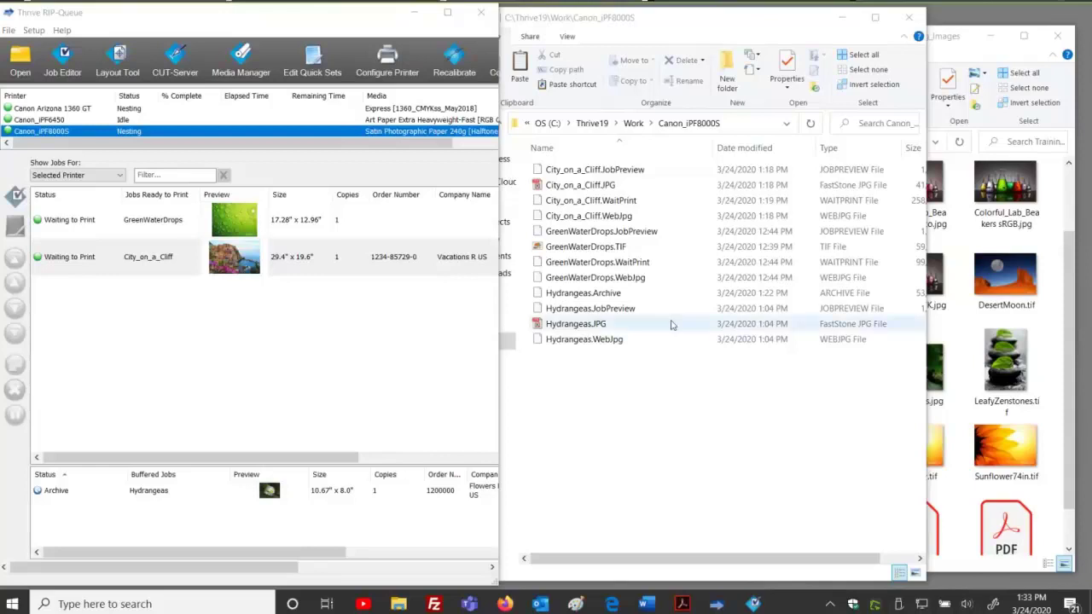
pyautogui.click(388, 350)
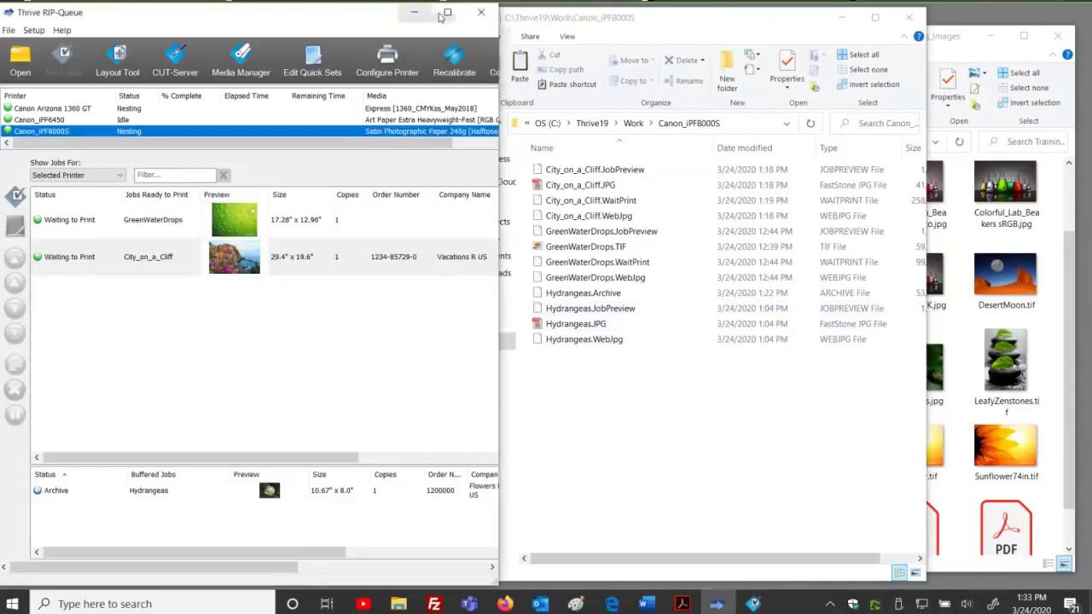
pyautogui.click(447, 12)
pyautogui.click(398, 602)
pyautogui.click(410, 564)
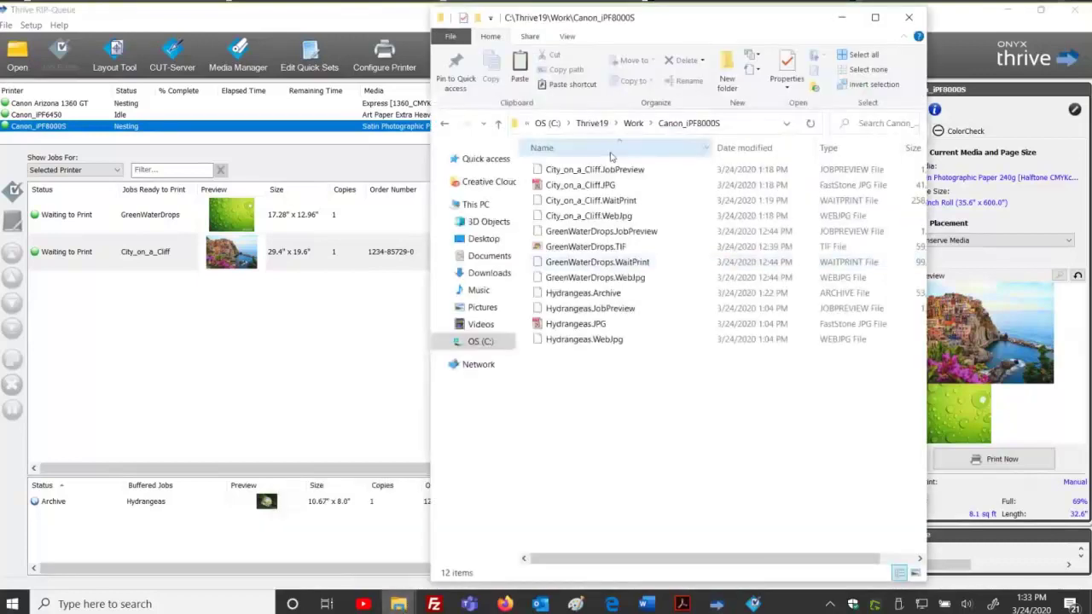
# Browse into the Canon_iPF8000S hot folder under C:\Thrive19\Input.
pyautogui.click(592, 123)
pyautogui.doubleClick(556, 236)
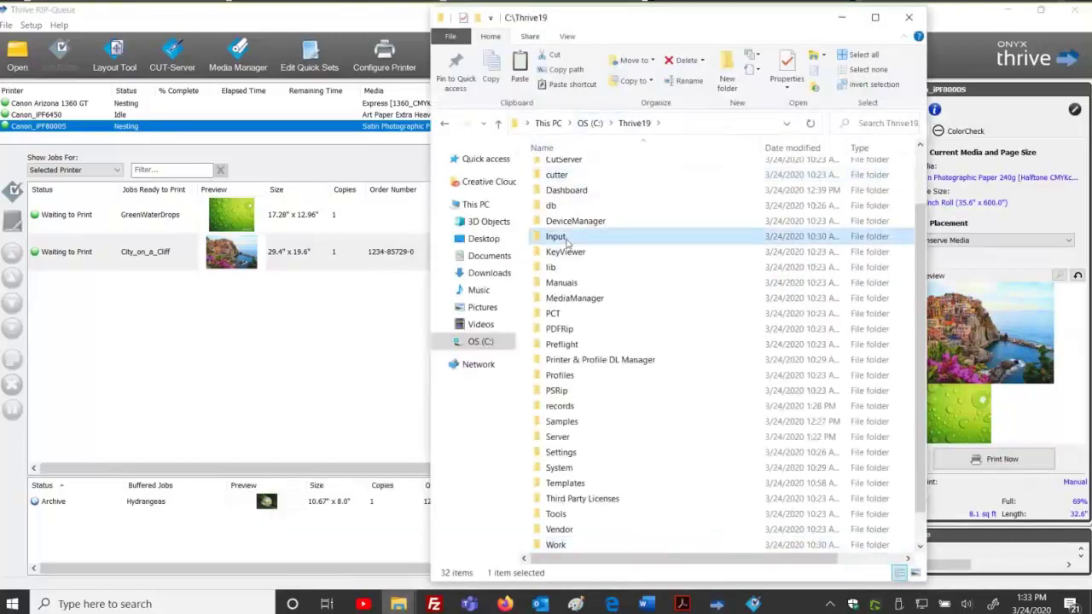
pyautogui.doubleClick(575, 201)
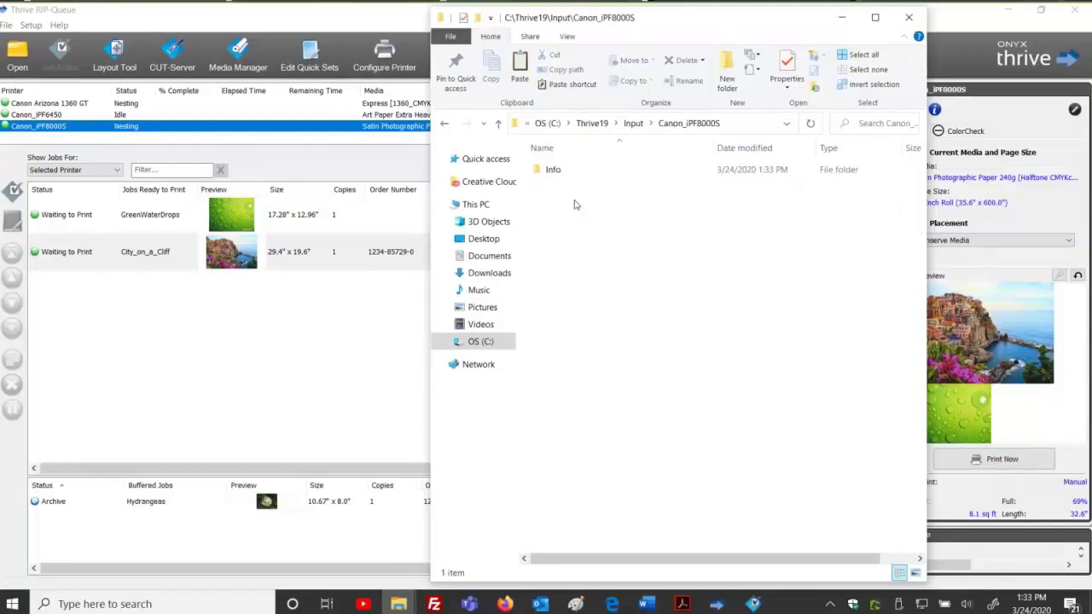
pyautogui.moveTo(610, 227); pyautogui.dragTo(786, 460)
# Open the Canon Arizona 1360 GT hot folder under Input to show its quick-set folders.
pyautogui.click(598, 123)
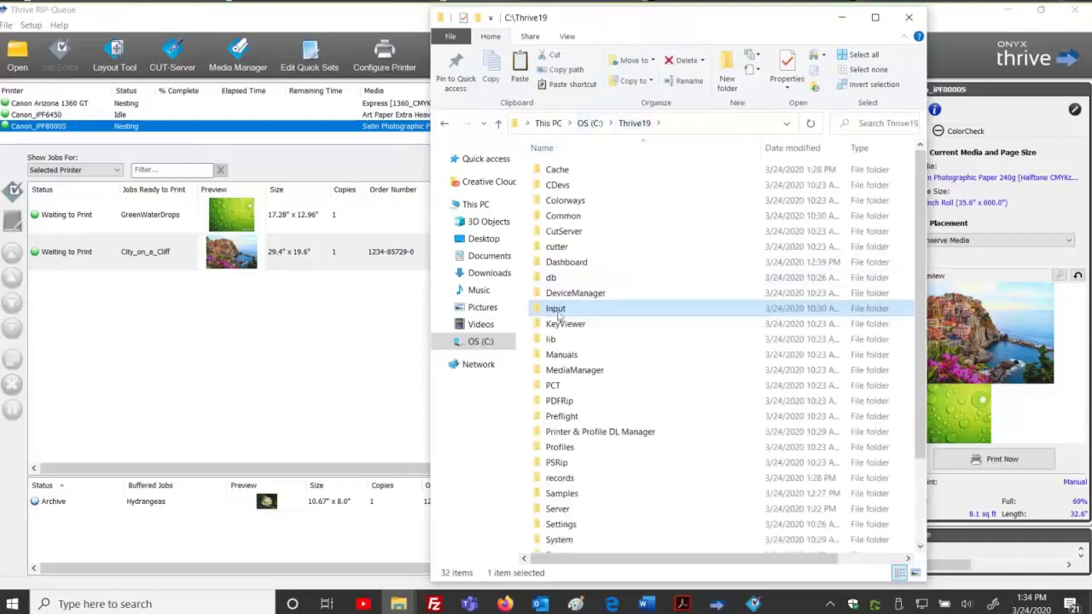
pyautogui.doubleClick(555, 278)
pyautogui.doubleClick(592, 172)
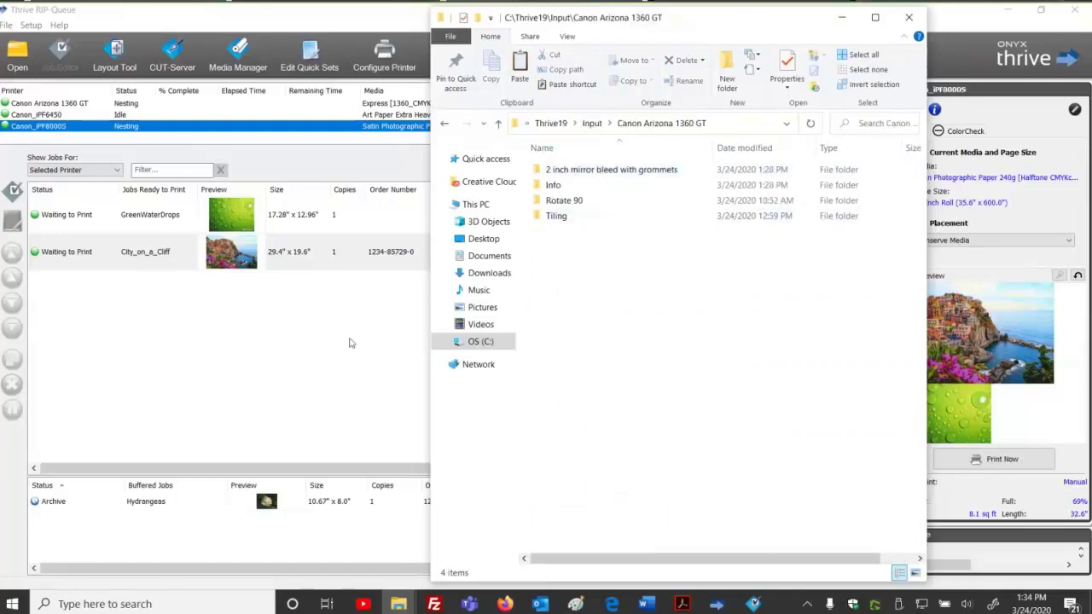
pyautogui.click(175, 265)
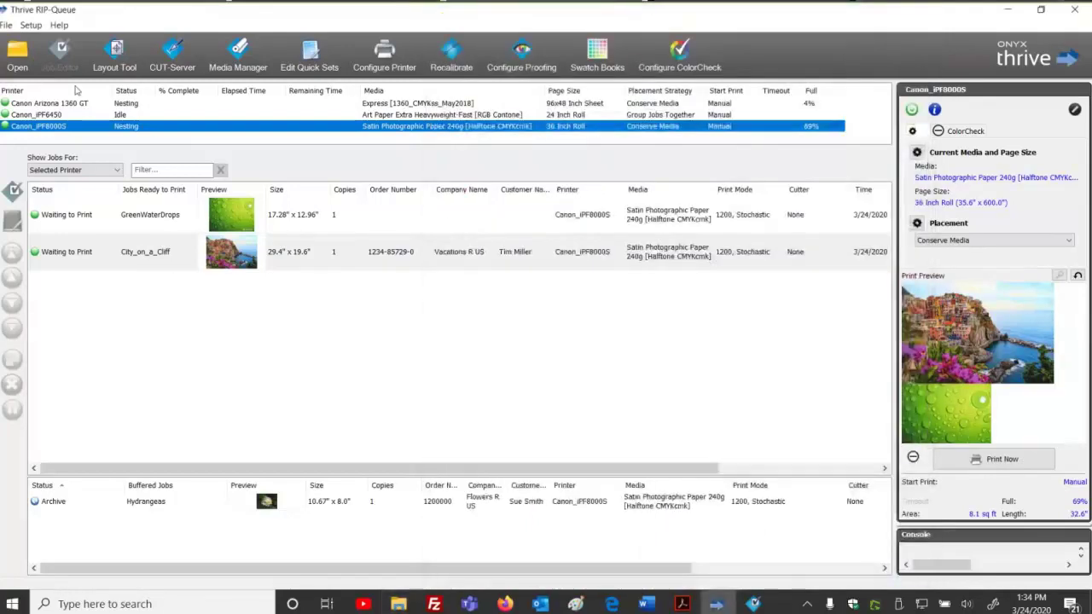
# Open Fruit.tif into the Canon Arizona 1360 GT queue with the Rotate 90 quick set.
pyautogui.click(75, 103)
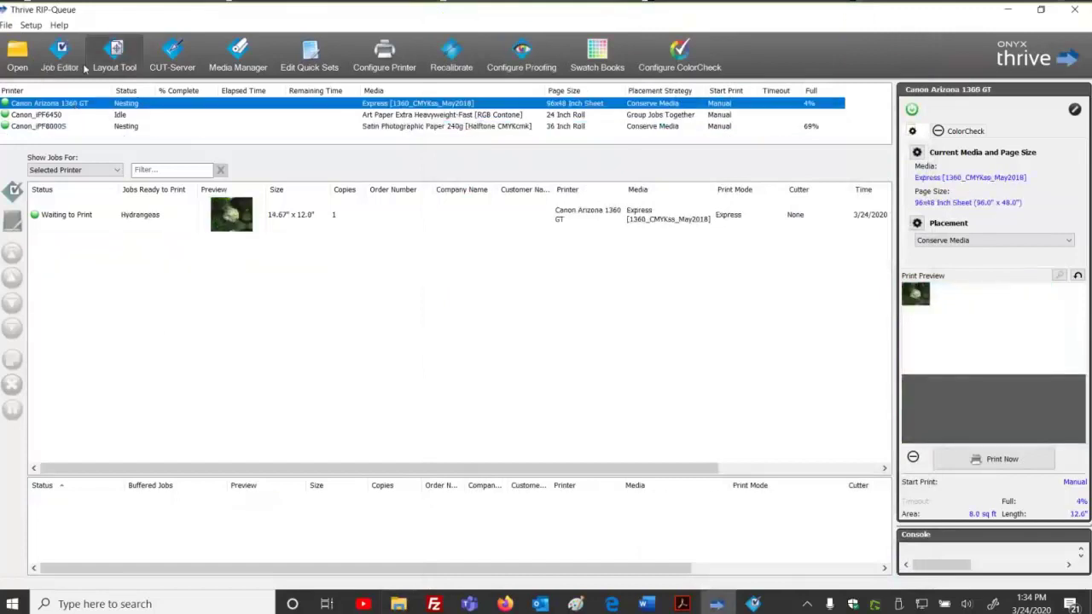
pyautogui.click(26, 57)
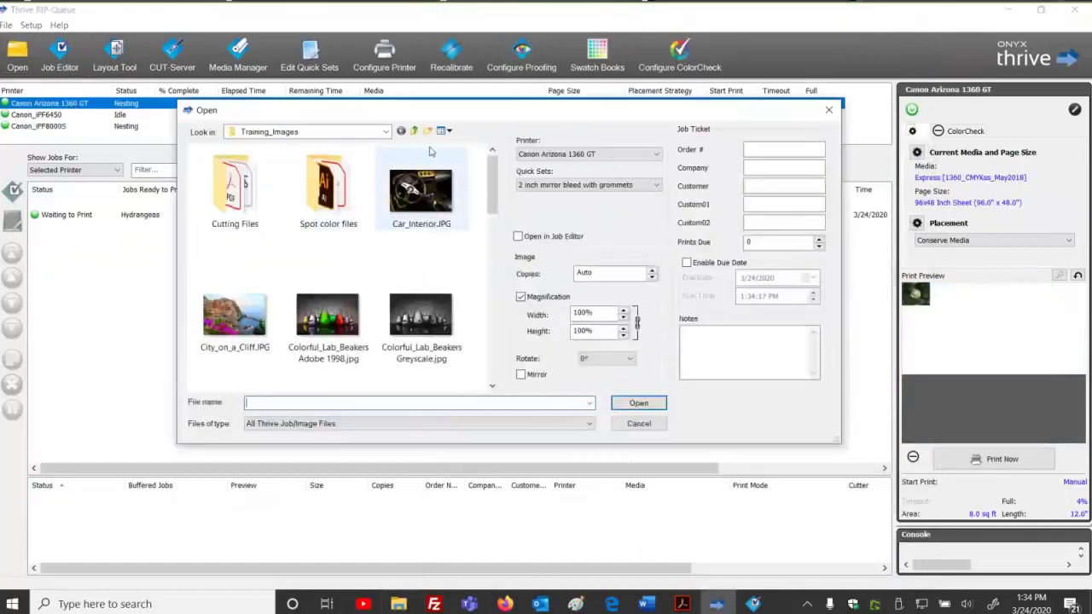
pyautogui.scroll(-3, 328, 324)
pyautogui.click(328, 313)
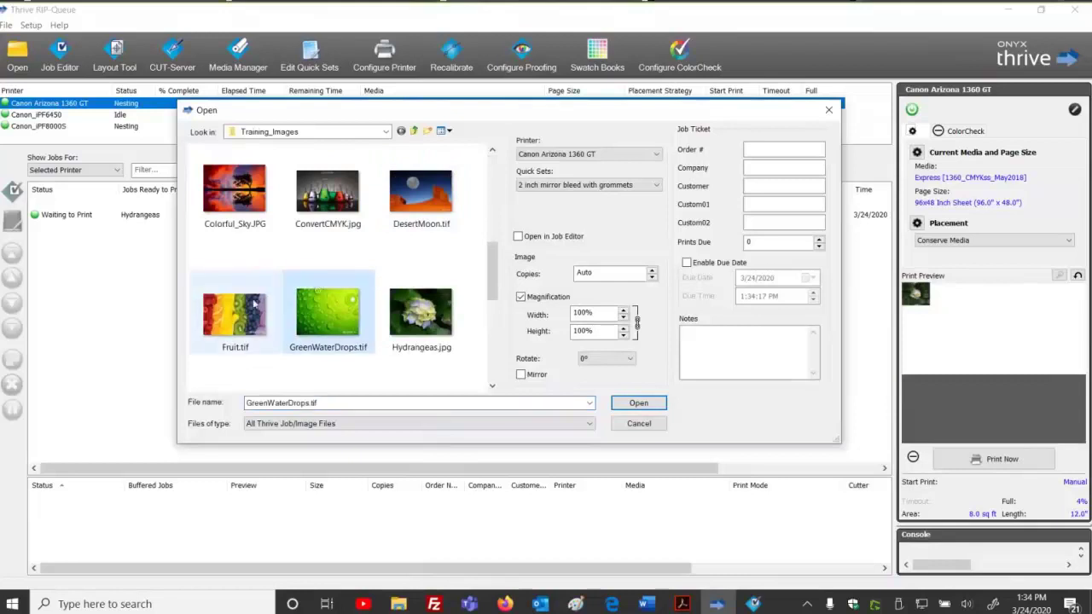
pyautogui.press('Left')
pyautogui.click(639, 186)
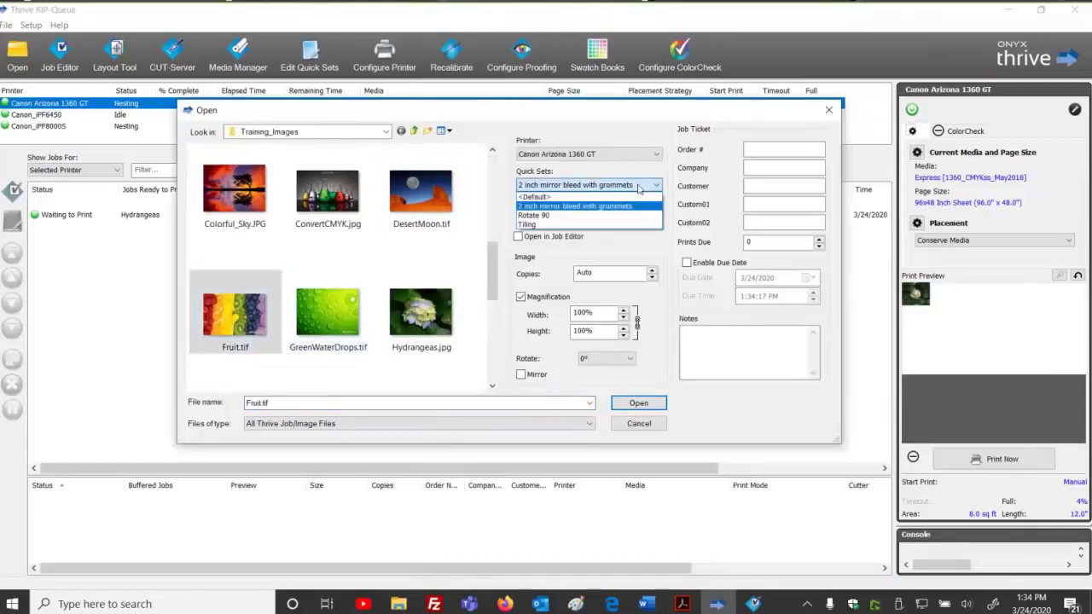
pyautogui.click(550, 217)
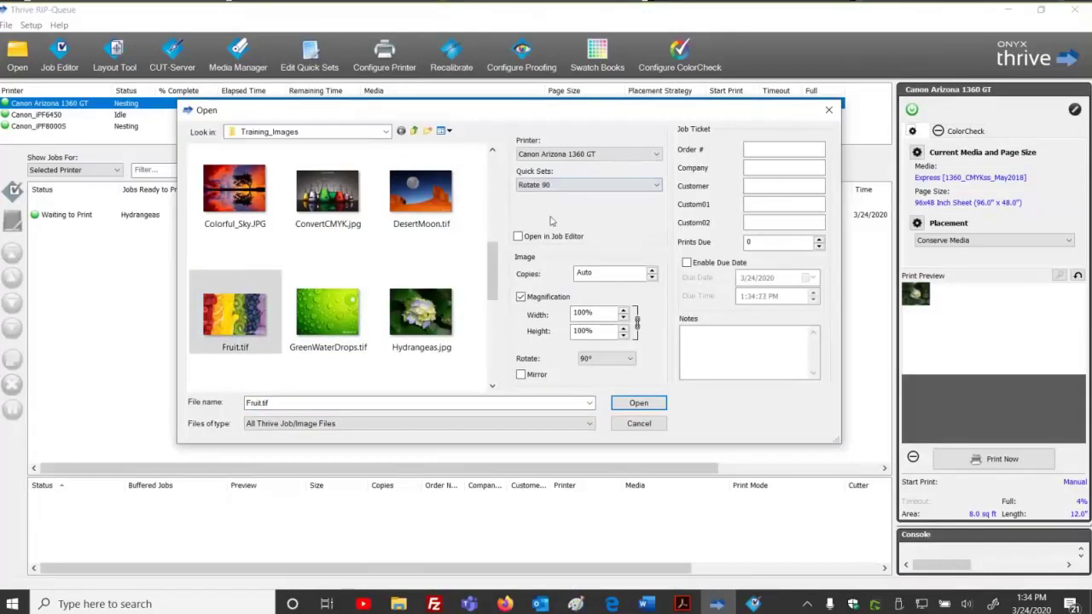
pyautogui.click(646, 402)
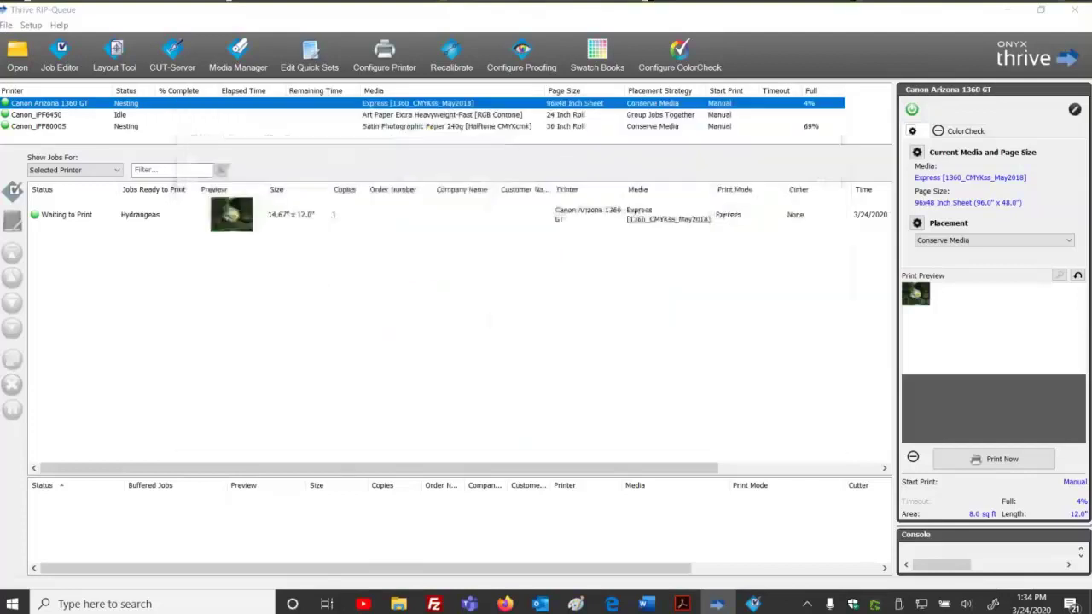
pyautogui.moveTo(398, 604)
pyautogui.click(422, 561)
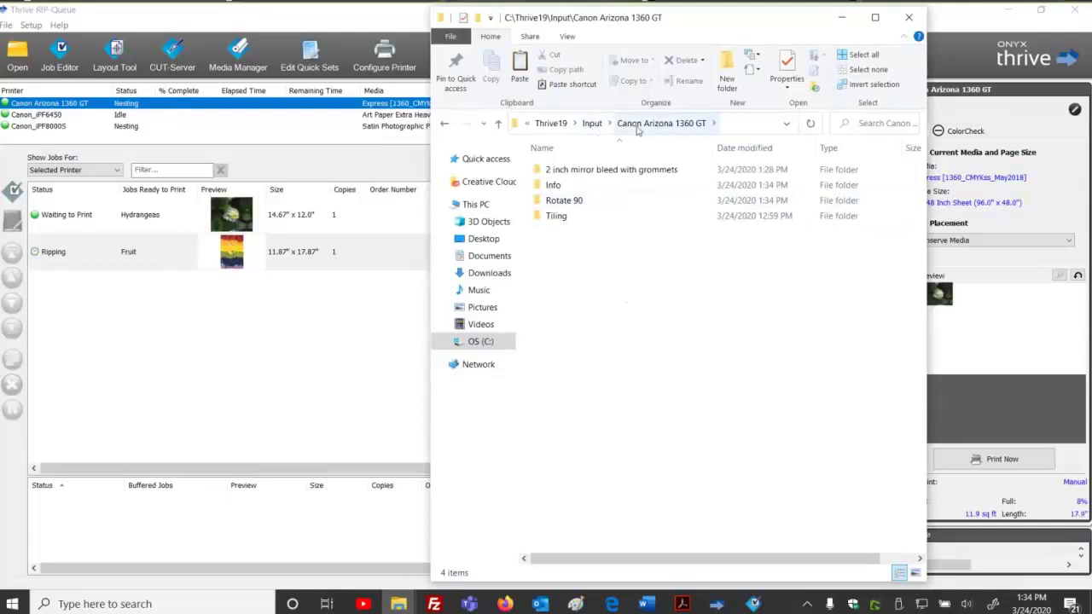
# Arrange the Explorer windows and copy DesertMoon.tif from Training_Images.
pyautogui.click(595, 201)
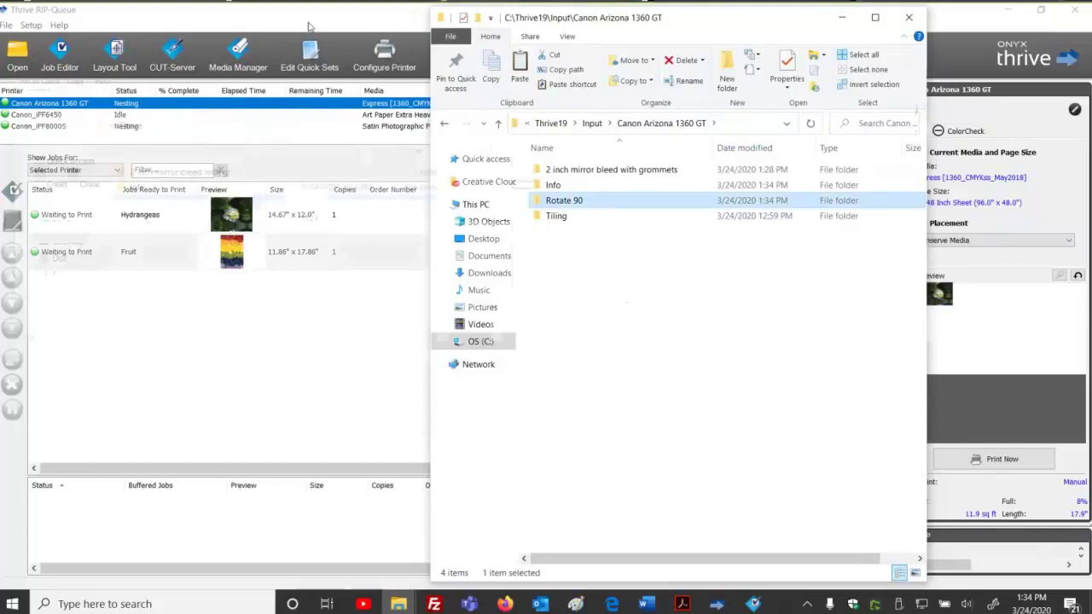
pyautogui.moveTo(546, 17); pyautogui.dragTo(130, 19)
pyautogui.moveTo(166, 254); pyautogui.dragTo(414, 540)
pyautogui.moveTo(398, 604)
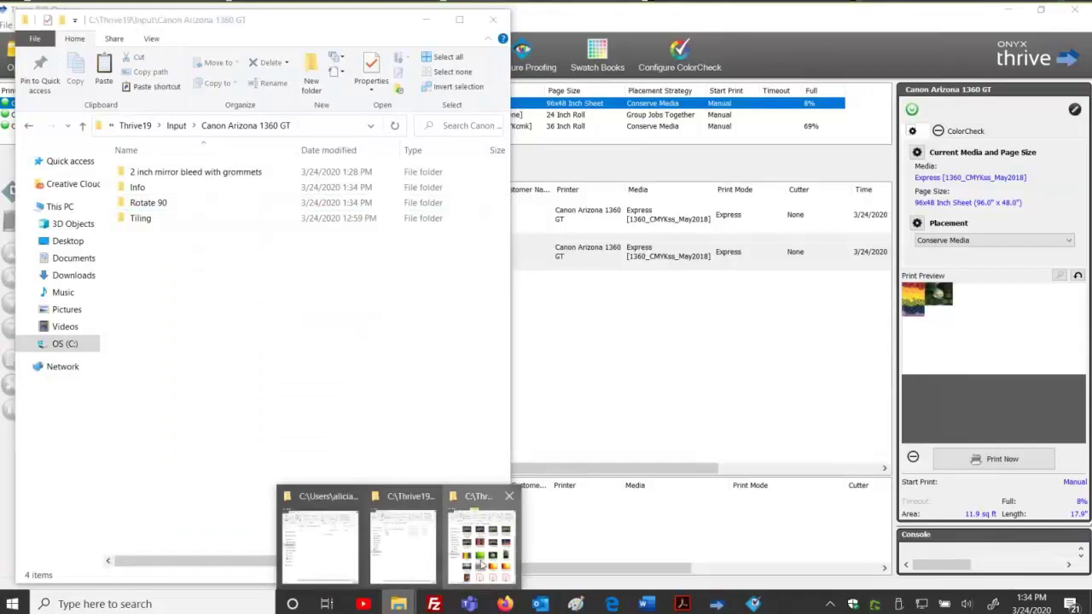
pyautogui.click(480, 550)
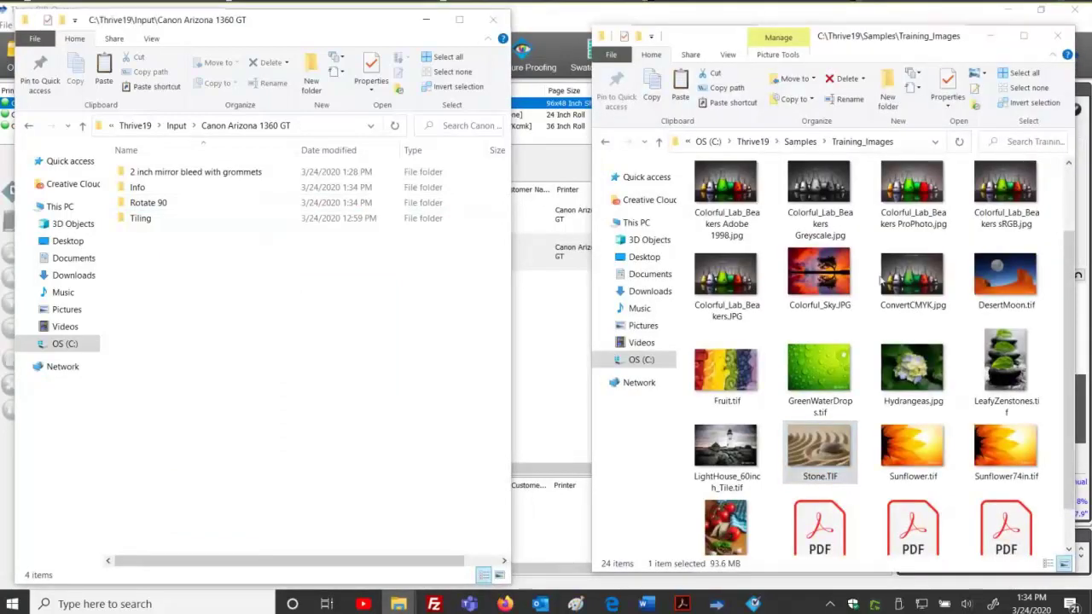
pyautogui.moveTo(256, 19); pyautogui.dragTo(524, 32)
pyautogui.click(1010, 271)
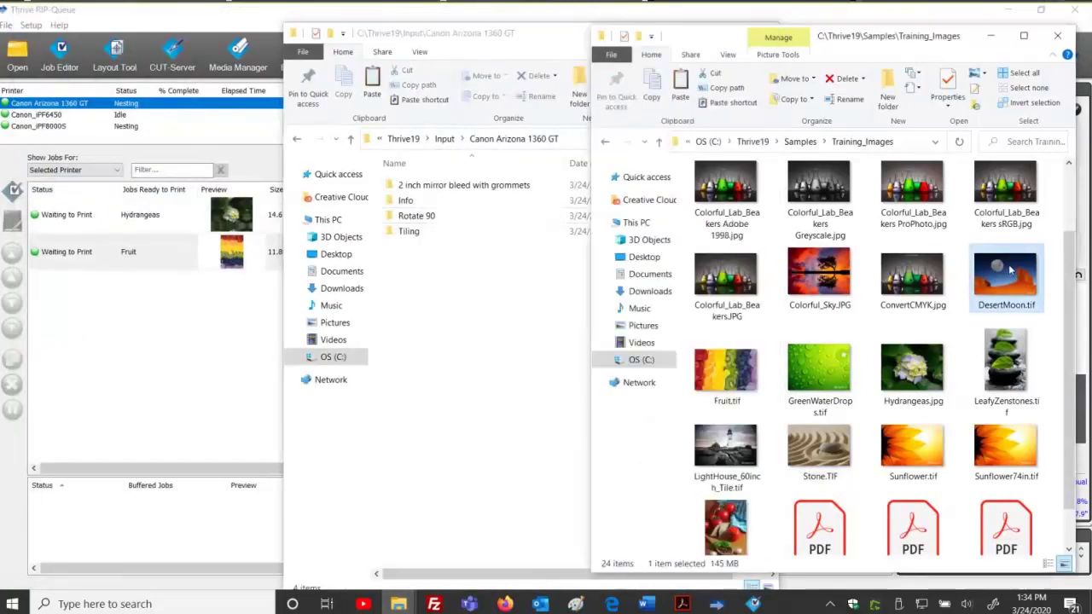
pyautogui.rightClick(1011, 271)
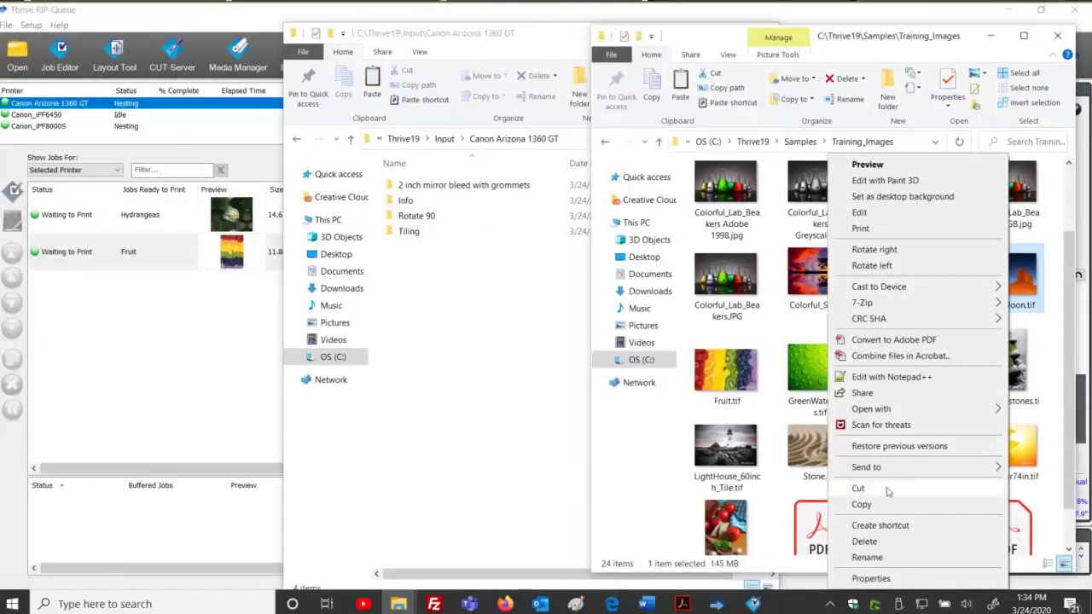
pyautogui.click(862, 504)
# Paste DesertMoon.tif into the Canon Arizona 1360 GT Rotate 90 hot folder.
pyautogui.click(435, 215)
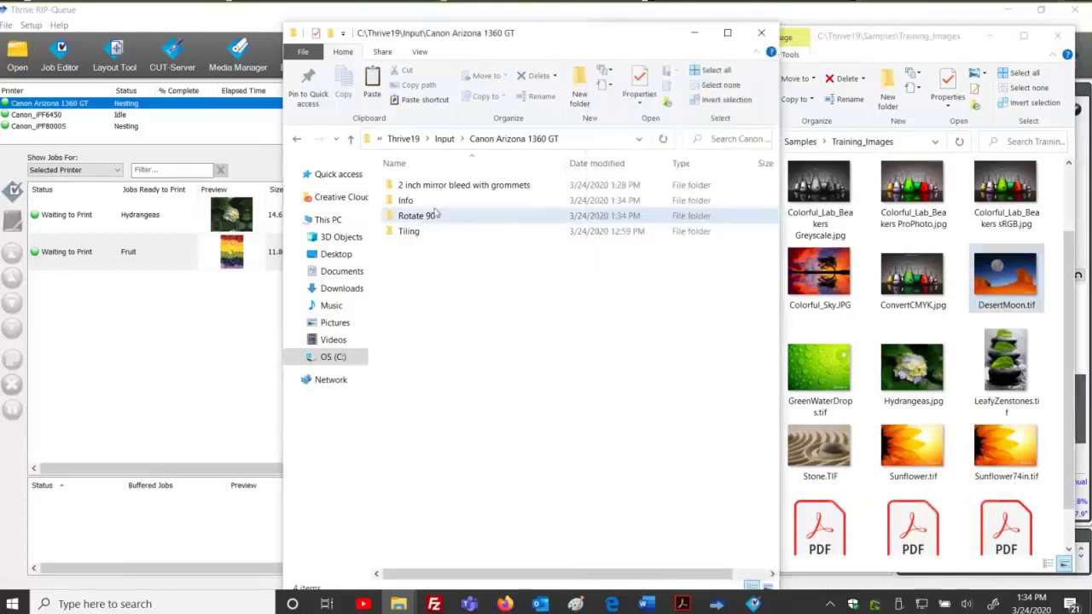
pyautogui.click(435, 216)
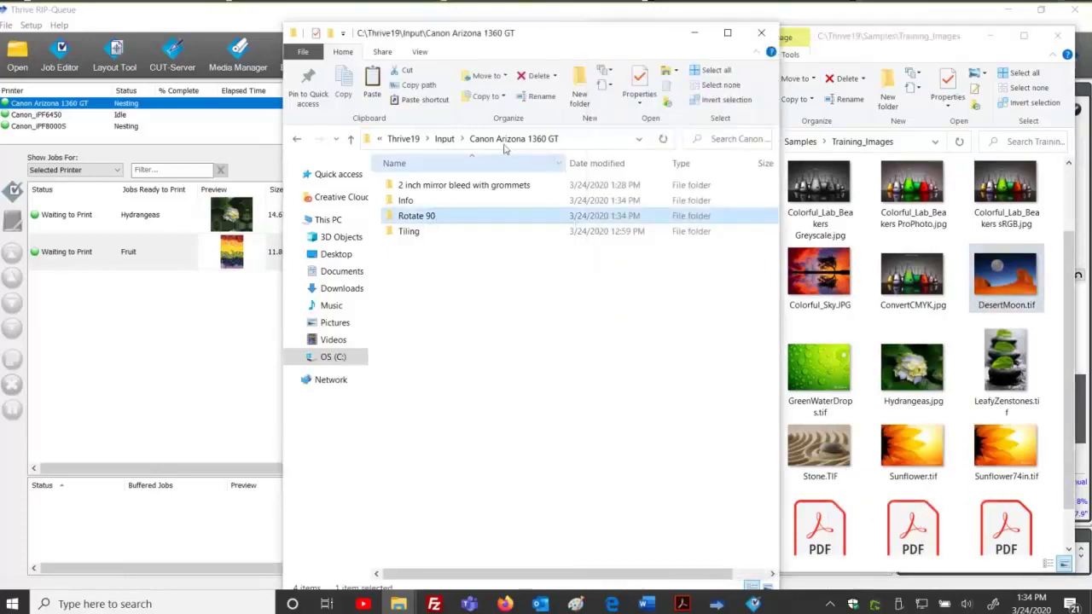
pyautogui.doubleClick(423, 219)
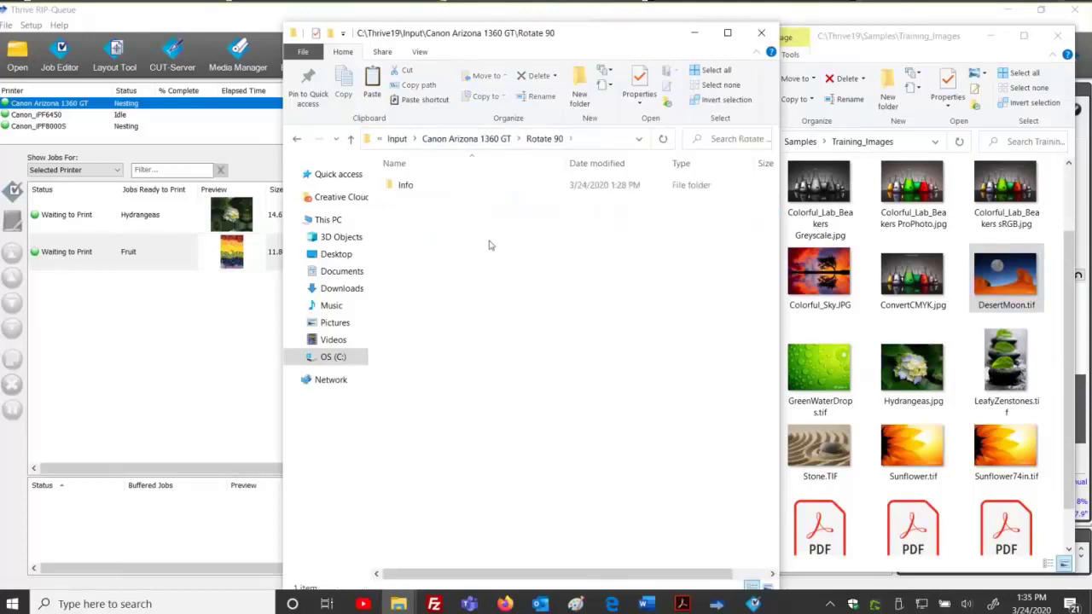
pyautogui.rightClick(489, 242)
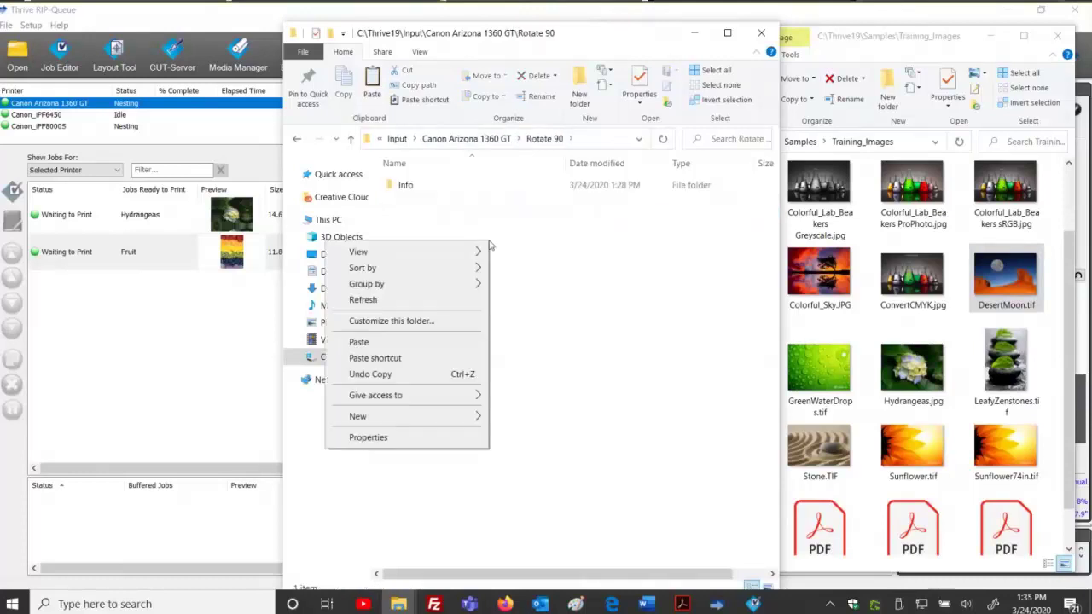
pyautogui.click(465, 342)
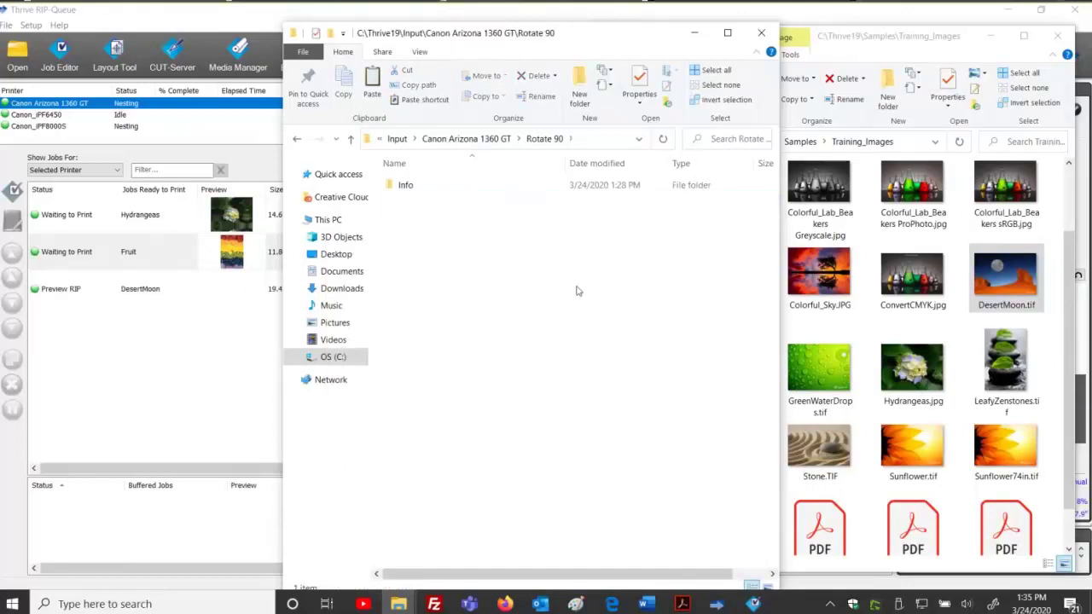
pyautogui.moveTo(282, 426); pyautogui.dragTo(337, 431)
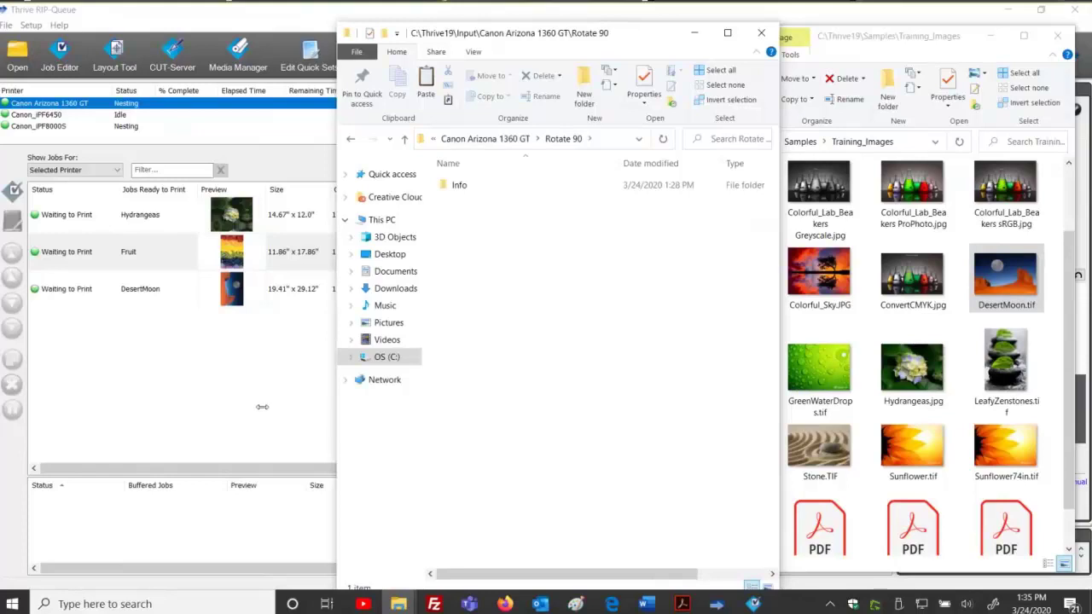
# Navigate Explorer back up to Input and reopen the Canon Arizona 1360 GT folder.
pyautogui.moveTo(262, 407); pyautogui.dragTo(263, 407)
pyautogui.click(413, 138)
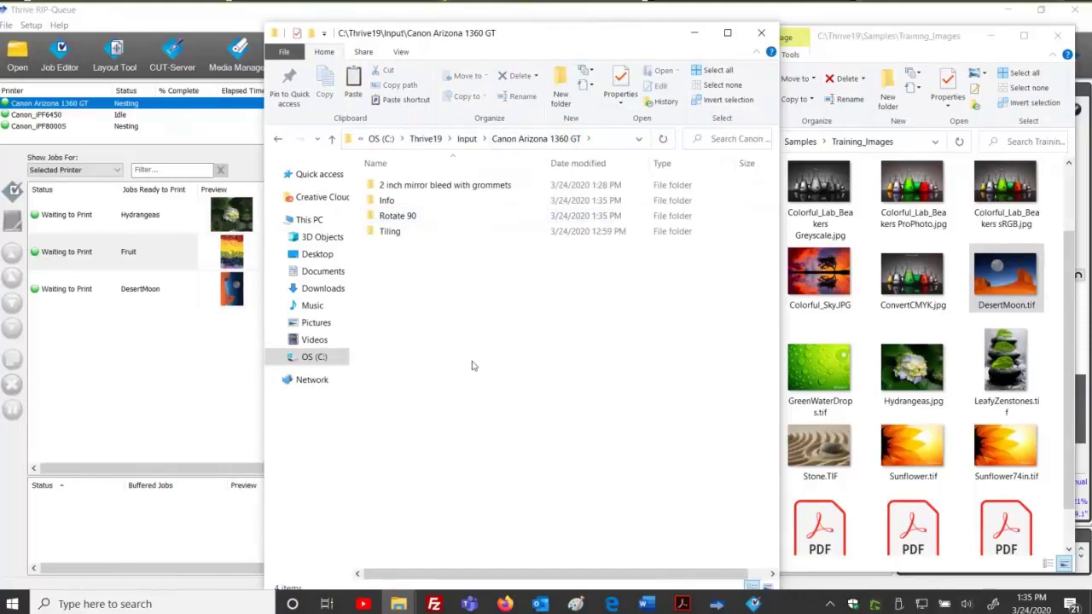
pyautogui.click(467, 138)
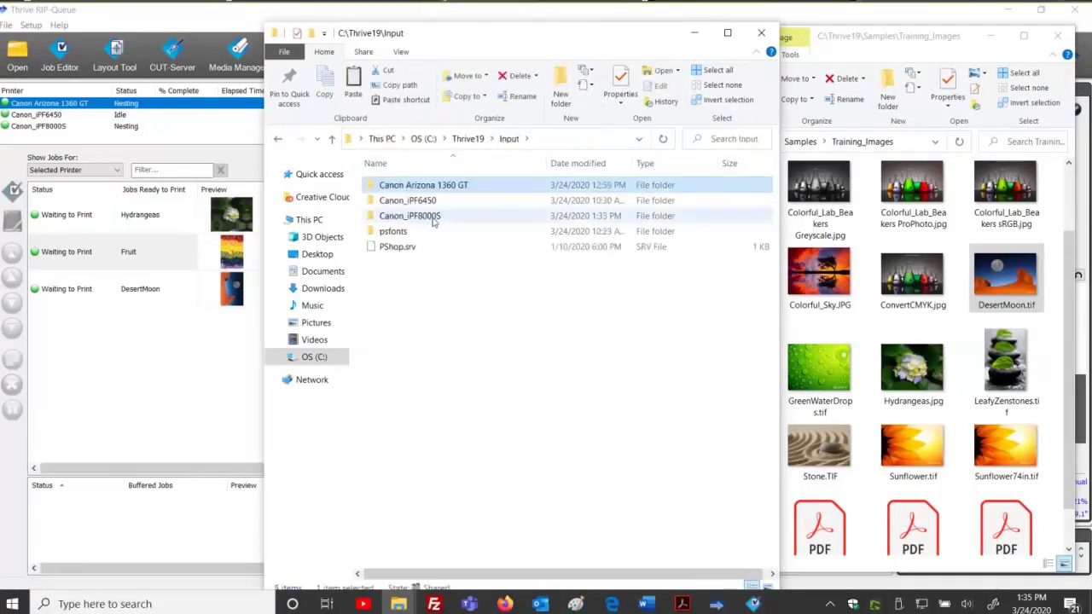
pyautogui.doubleClick(425, 186)
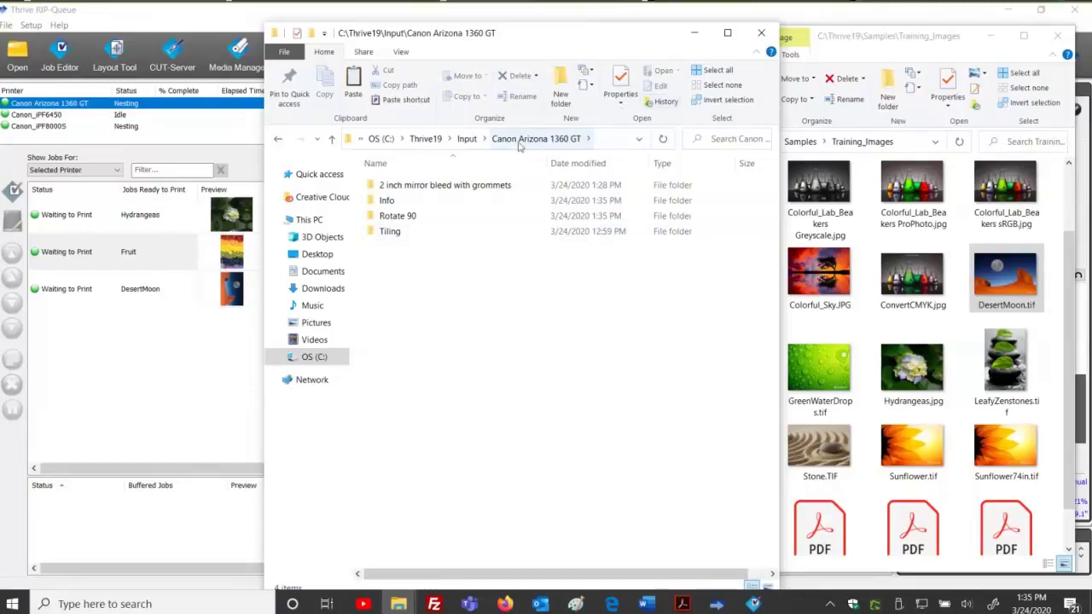
# Review the 2 inch mirror bleed folder, then open Configure Printer for Canon Arizona 1360 GT.
pyautogui.click(487, 184)
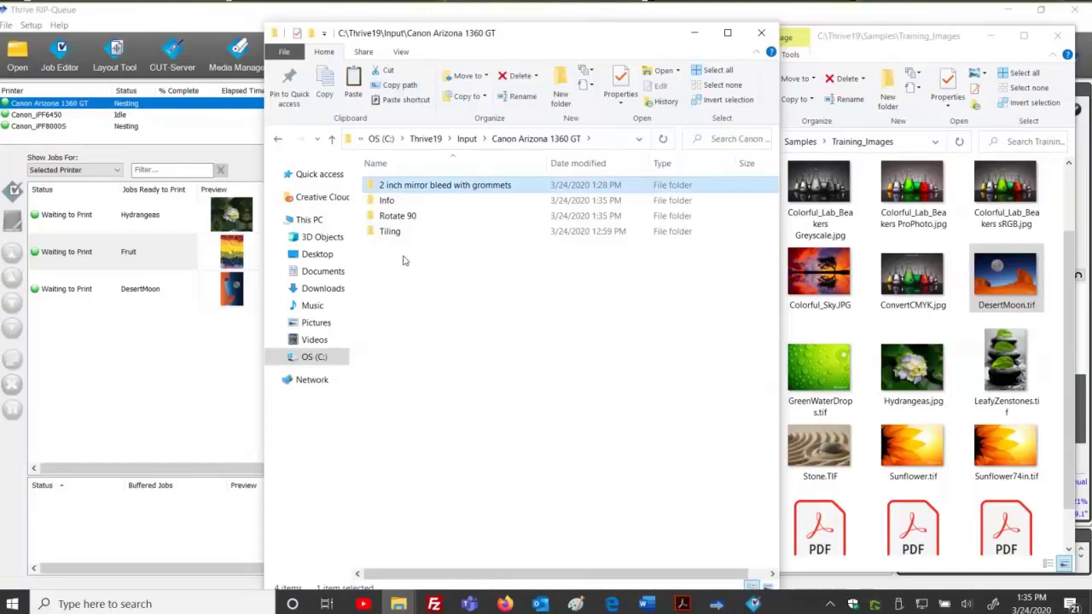
pyautogui.click(491, 332)
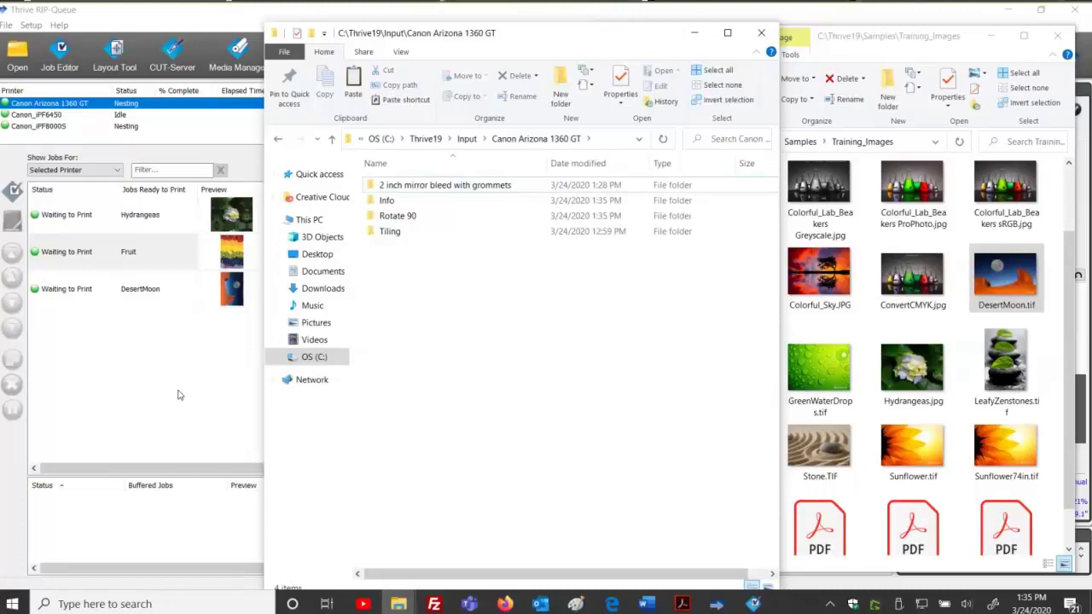
pyautogui.click(190, 13)
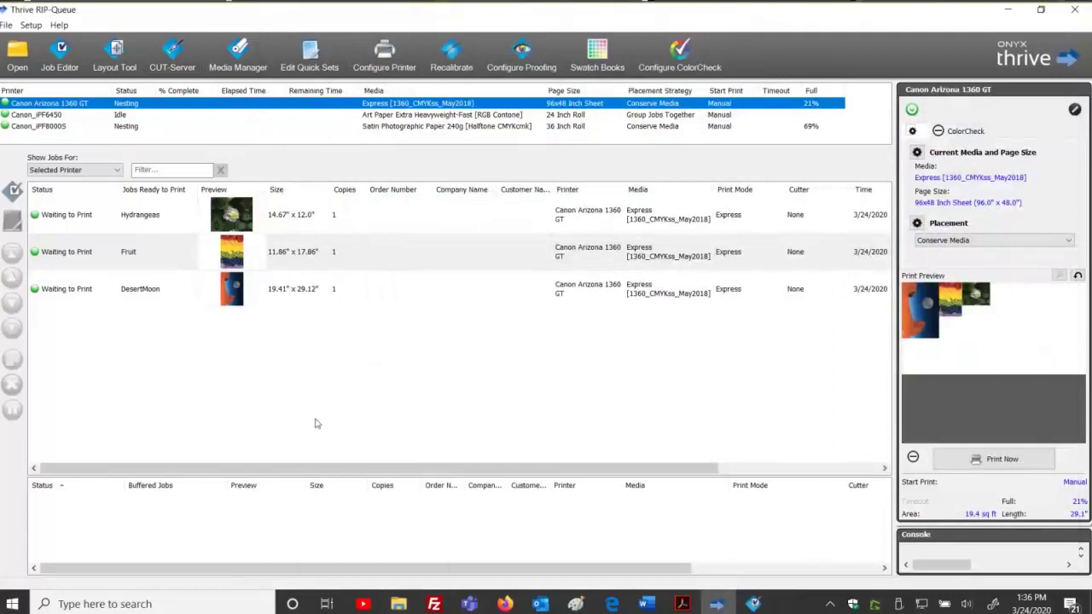
pyautogui.click(397, 67)
# Close the Arizona configuration and start a new Canon_iPF8000S quick set without printer media and page size.
pyautogui.click(518, 327)
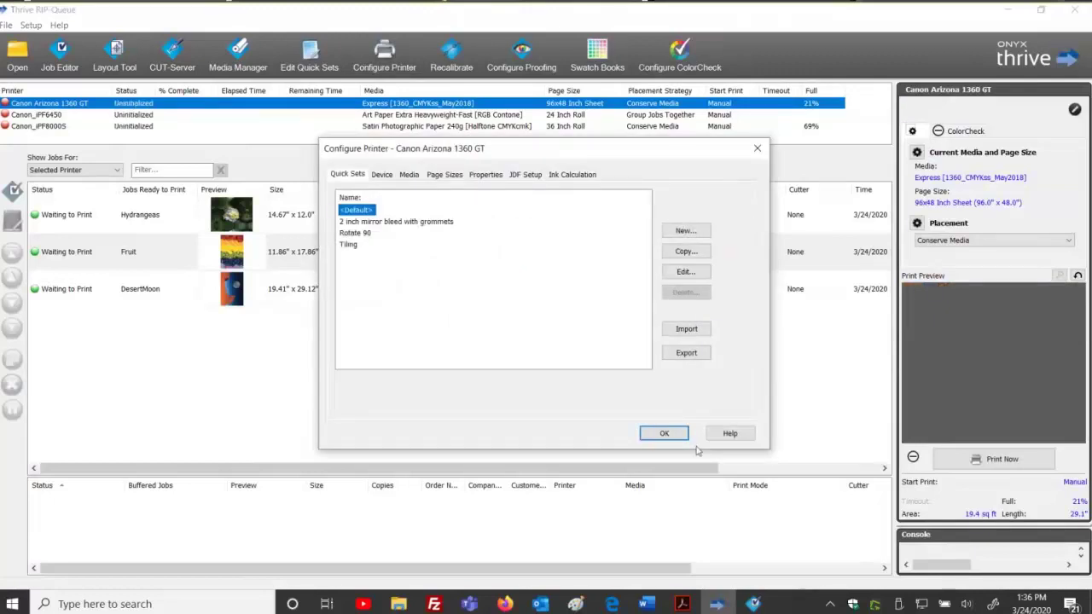
pyautogui.click(664, 433)
pyautogui.click(59, 126)
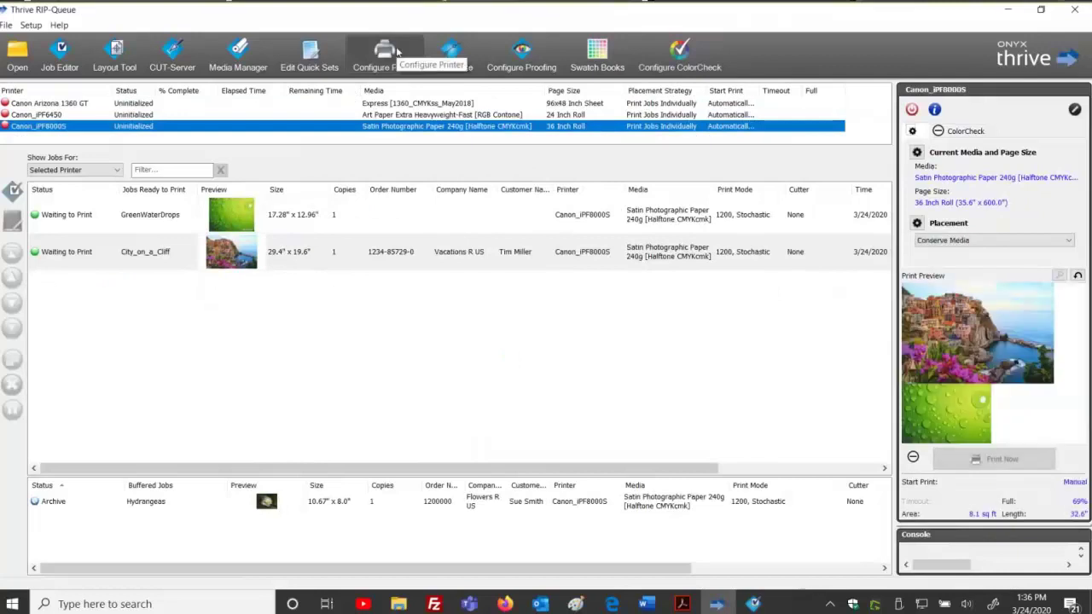
pyautogui.click(388, 53)
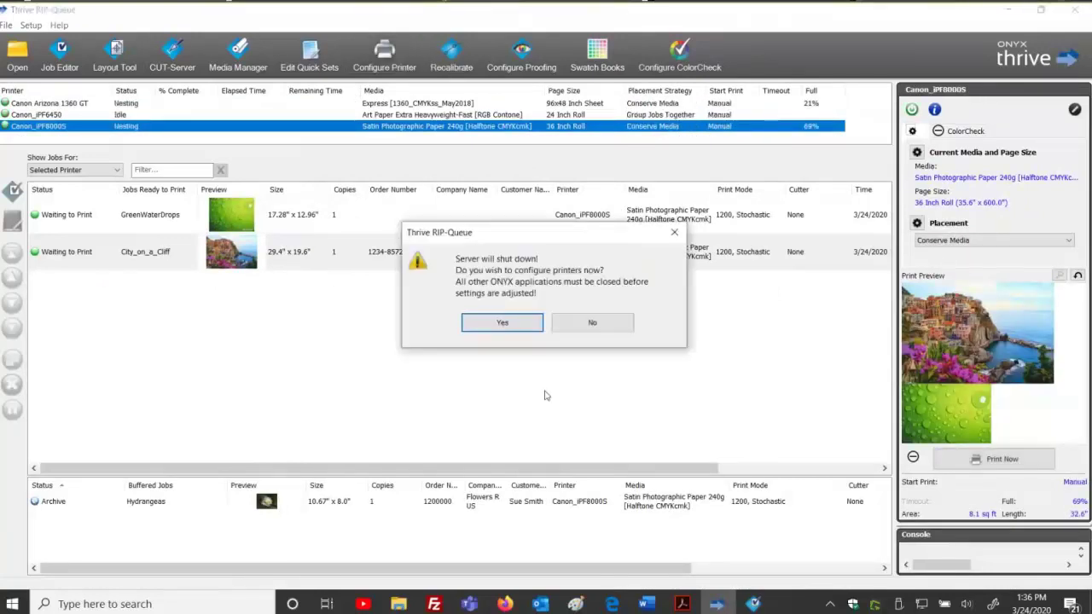
pyautogui.click(503, 321)
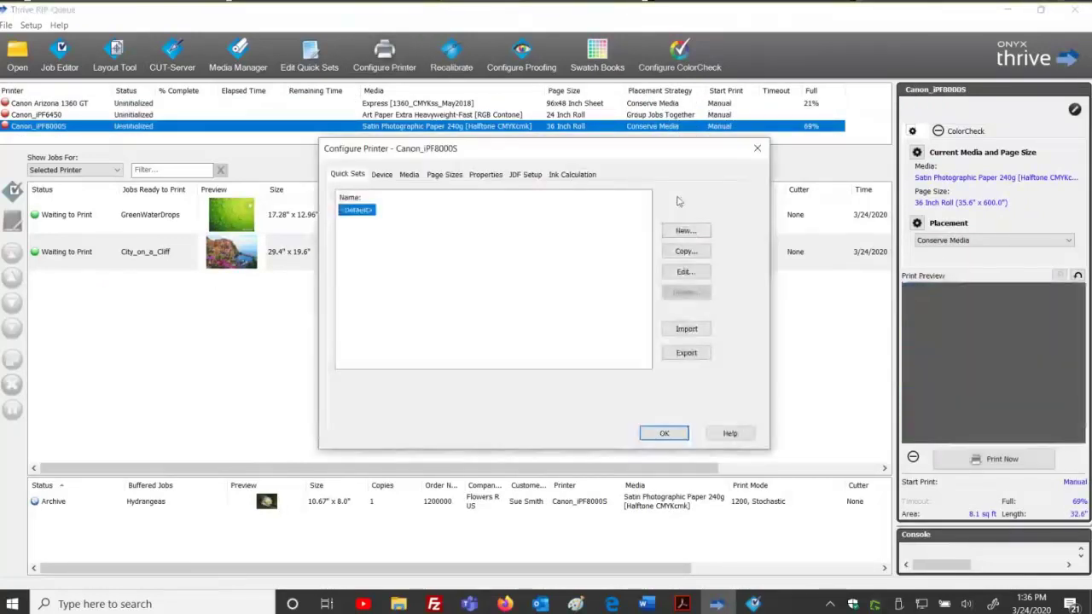
pyautogui.click(685, 230)
pyautogui.click(371, 115)
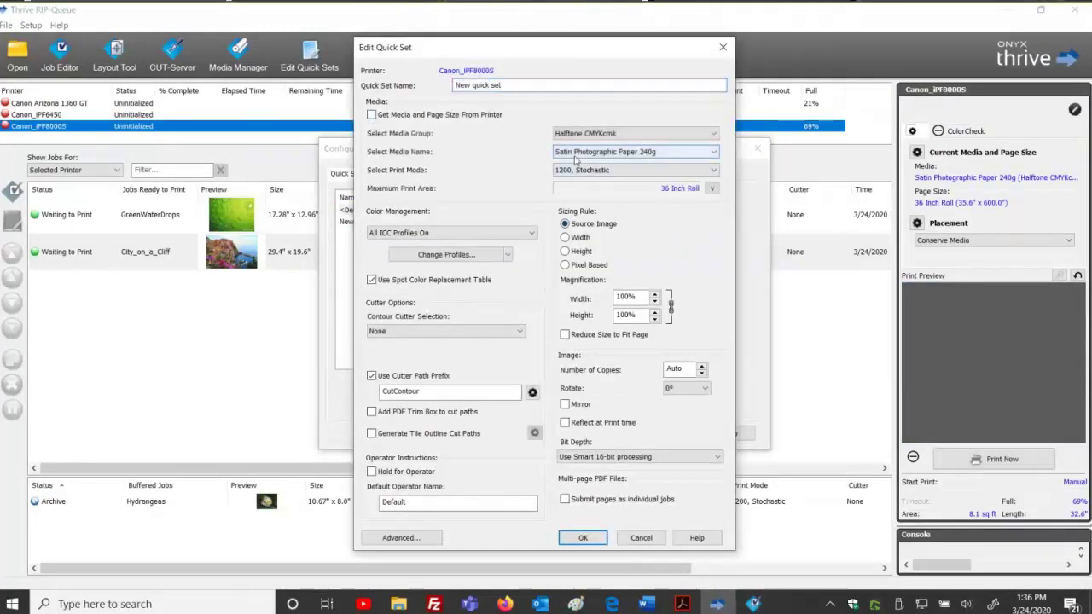
# Set the new quick set's media to the Onyx-Canon group with Backlit Film media.
pyautogui.click(572, 133)
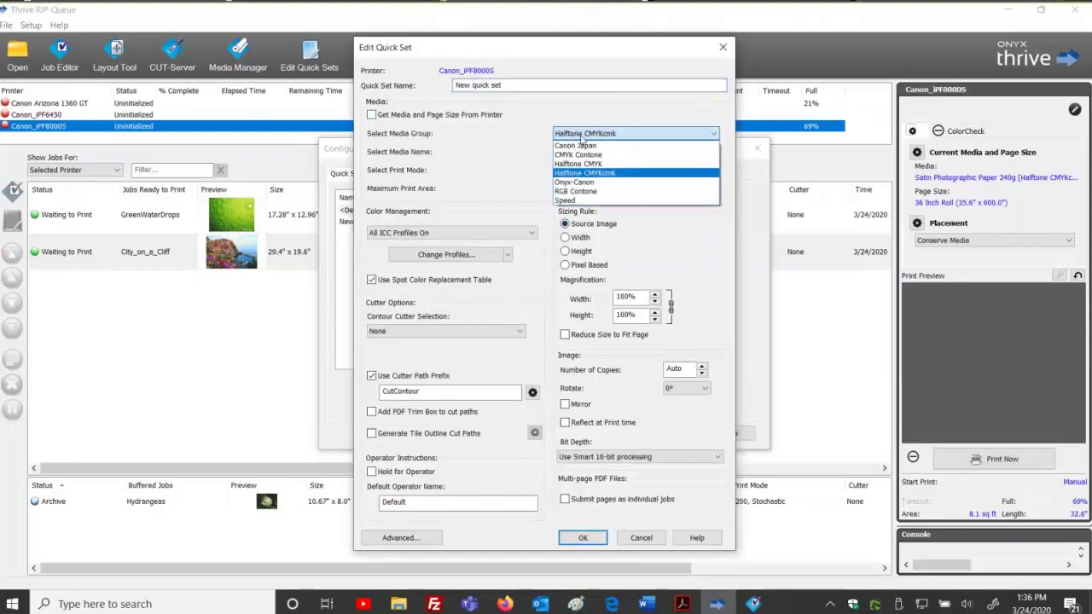
pyautogui.click(585, 154)
pyautogui.click(587, 155)
pyautogui.click(585, 135)
pyautogui.click(585, 134)
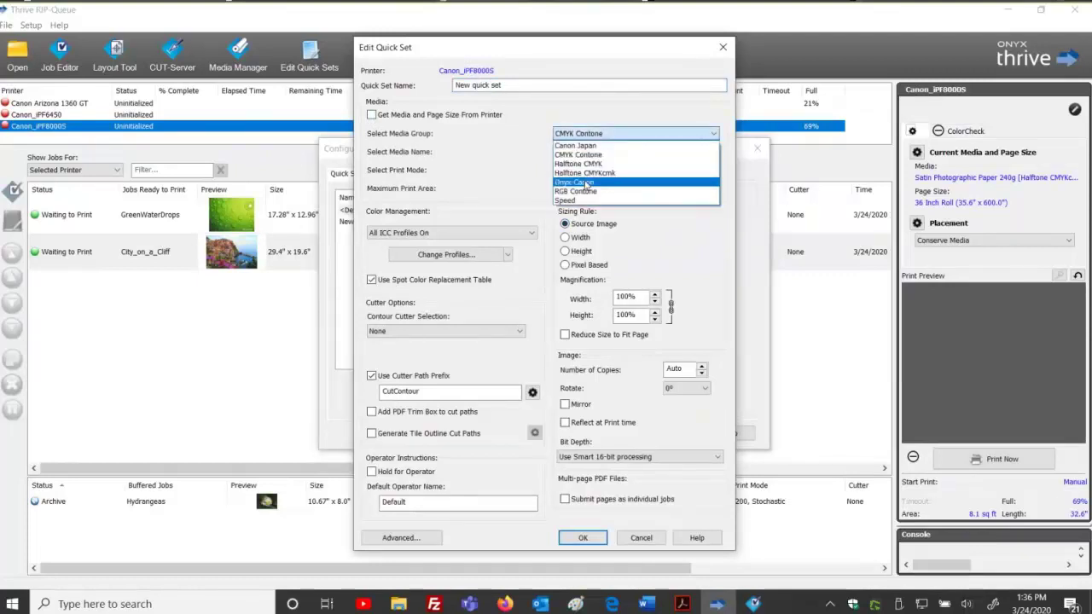
pyautogui.click(586, 181)
pyautogui.click(590, 152)
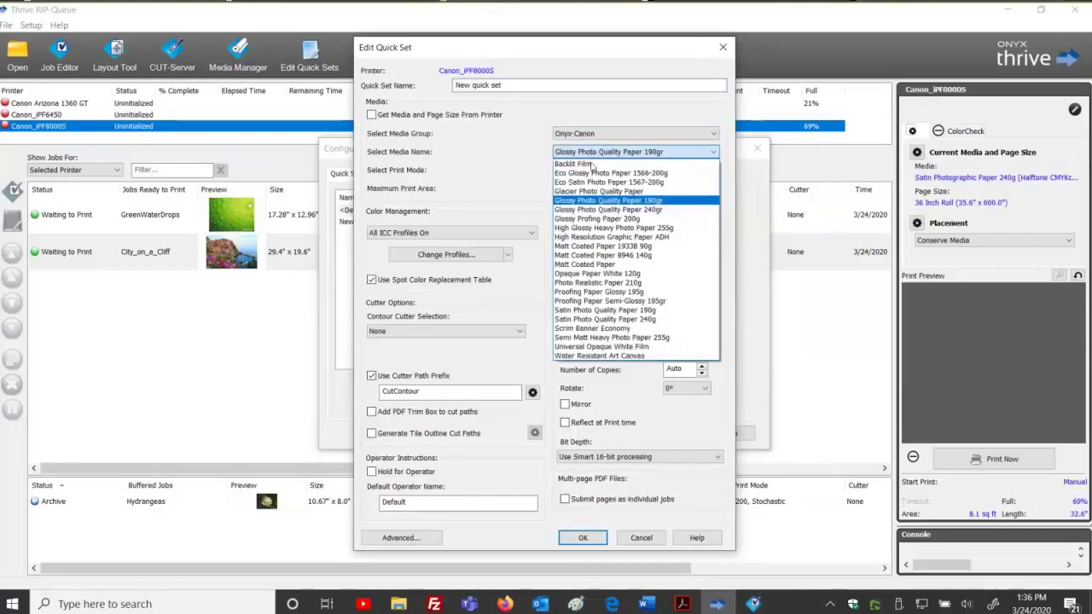
pyautogui.click(592, 164)
# Name the quick set 'Backlit Film', save it, and close printer configuration.
pyautogui.click(517, 85)
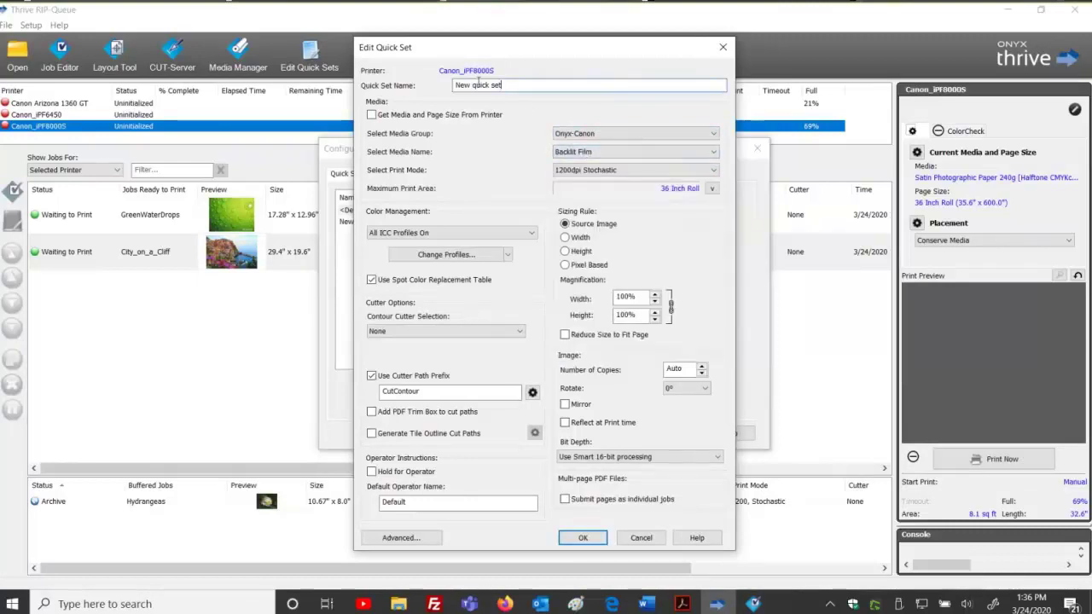
pyautogui.hotkey('ctrl', 'a')
pyautogui.write('Backlit ')
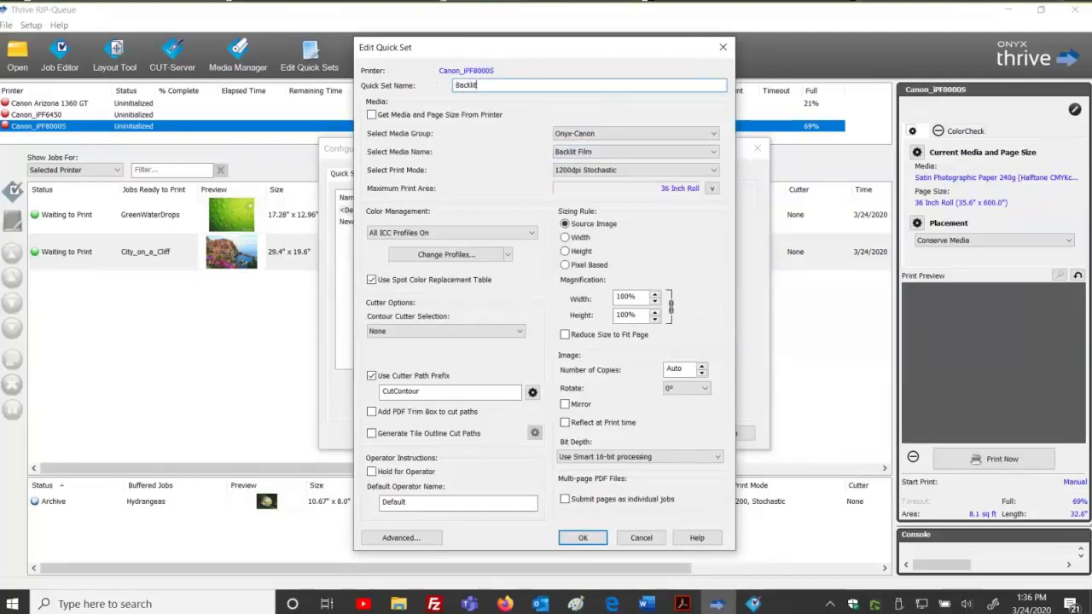
pyautogui.write('Film')
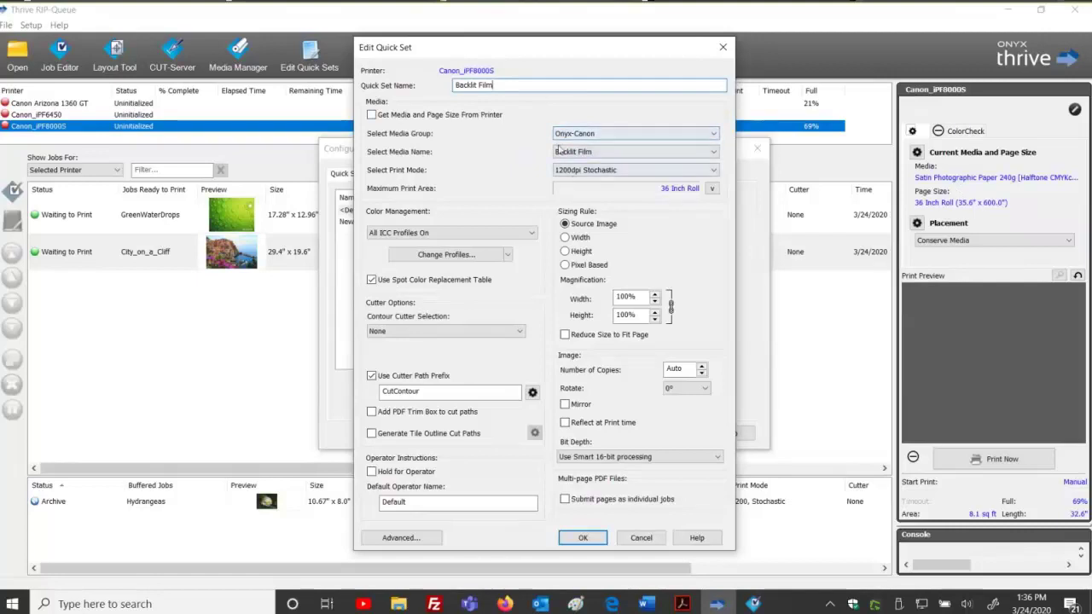
pyautogui.click(584, 538)
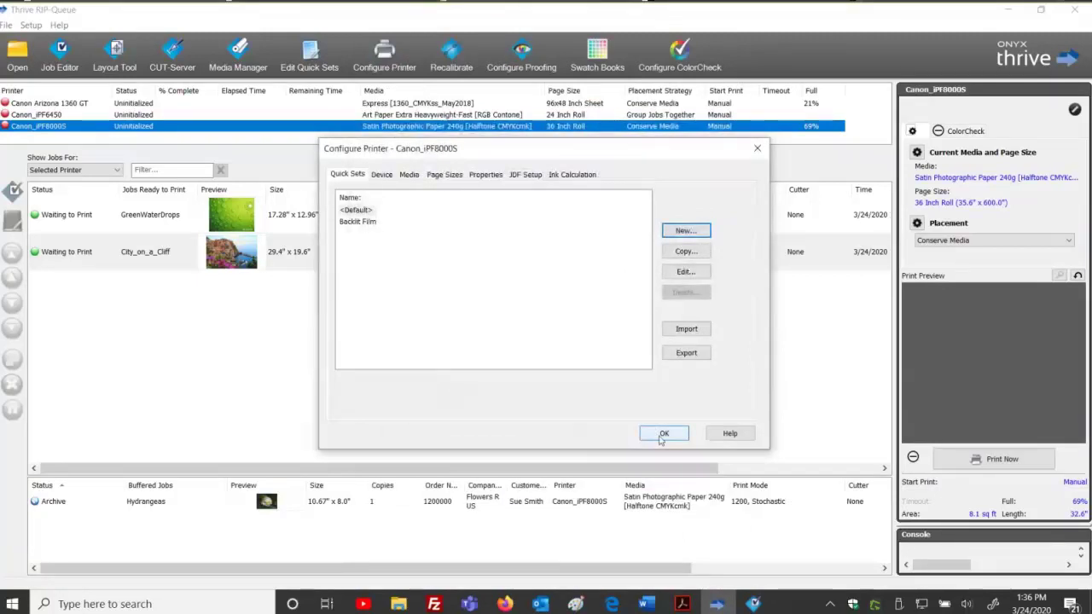
pyautogui.click(664, 435)
# Paste the copied DesertMoon image into the Input\Canon_iPF8000S\Backlit Film hot folder.
pyautogui.moveTo(408, 605)
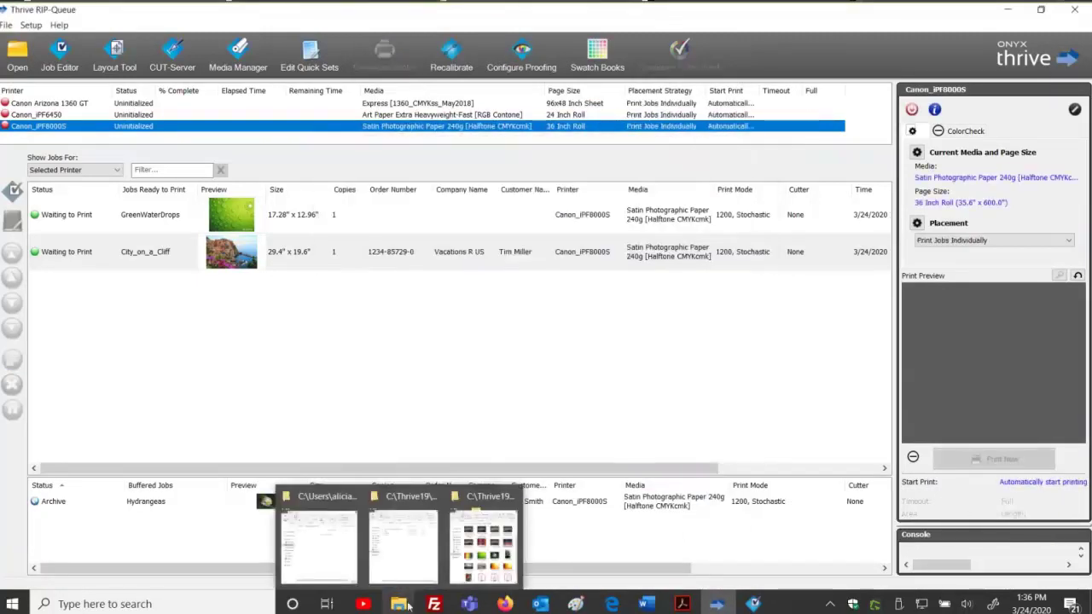
pyautogui.click(402, 542)
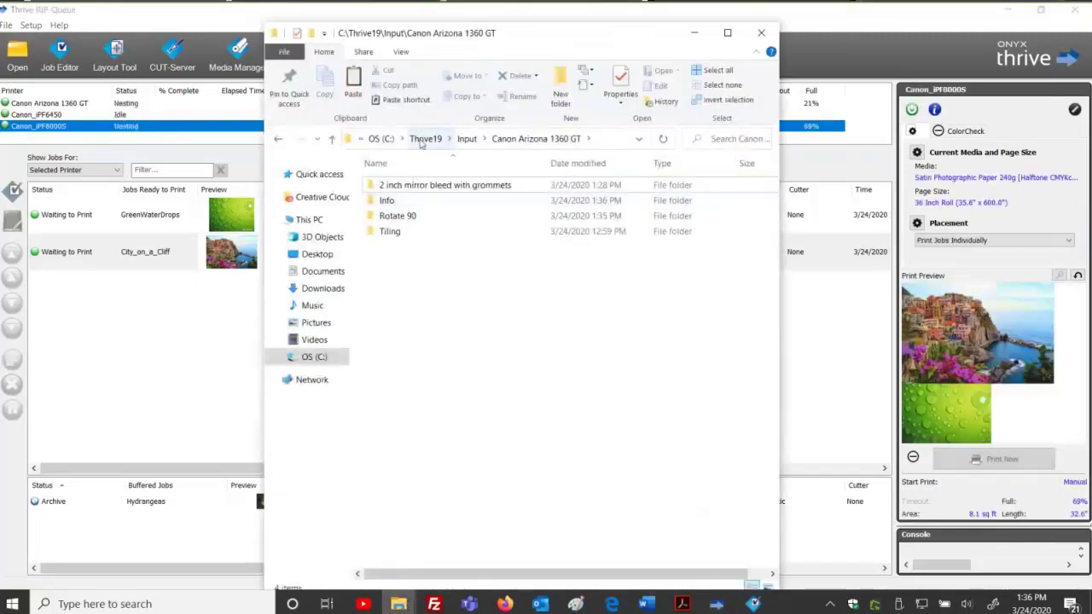
pyautogui.click(467, 138)
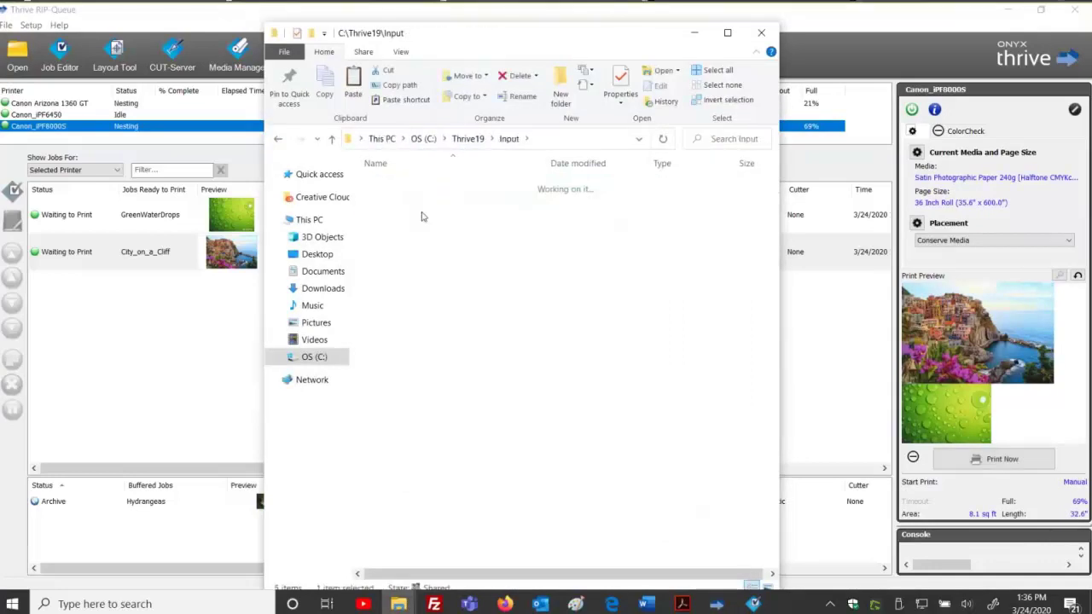
pyautogui.doubleClick(421, 215)
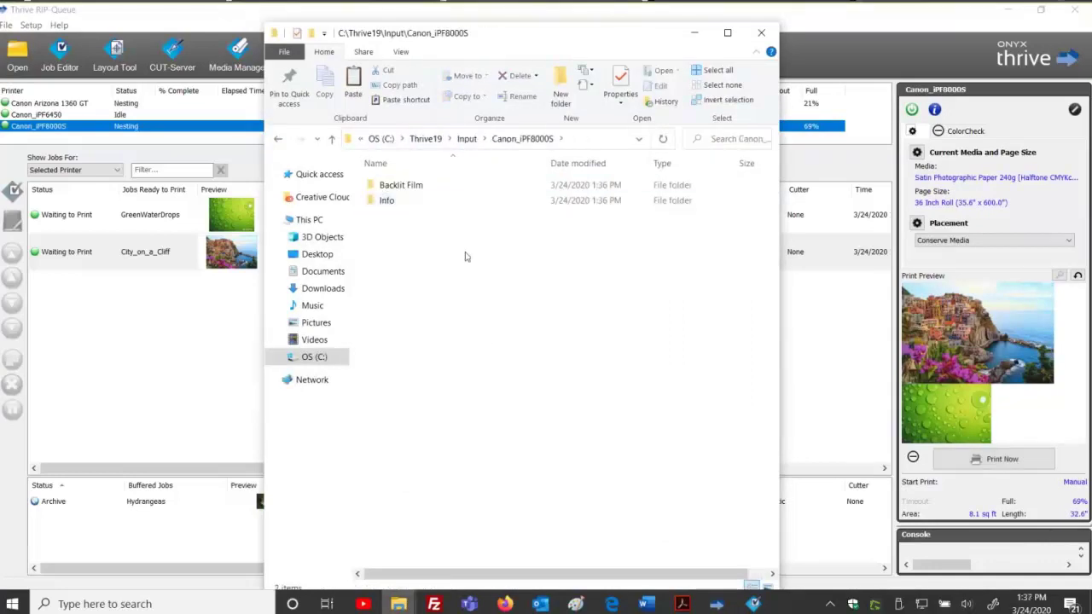
pyautogui.doubleClick(421, 188)
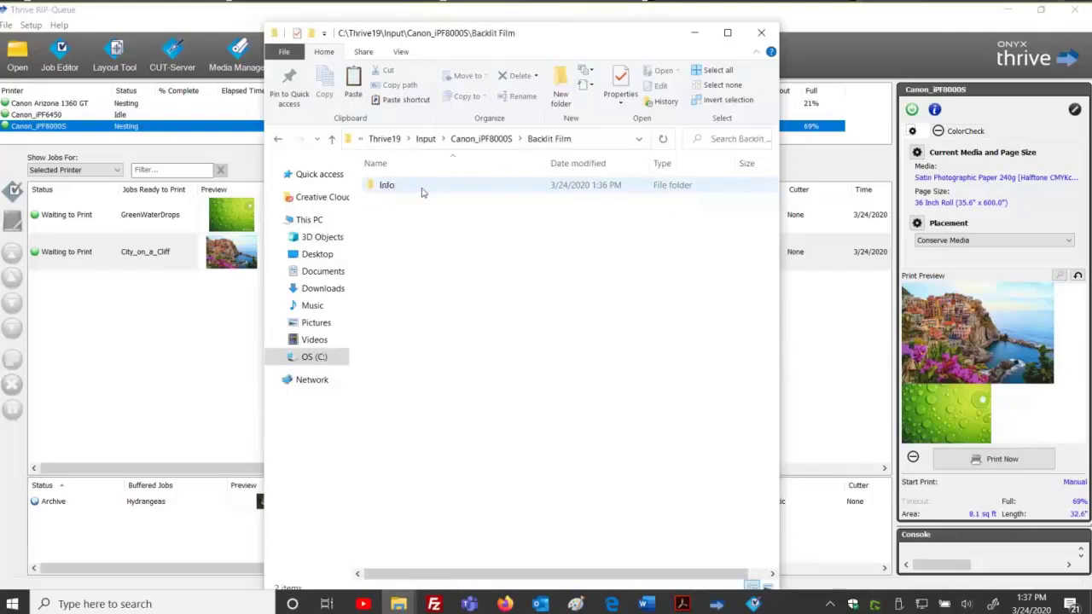
pyautogui.moveTo(426, 230); pyautogui.dragTo(685, 475)
pyautogui.rightClick(505, 291)
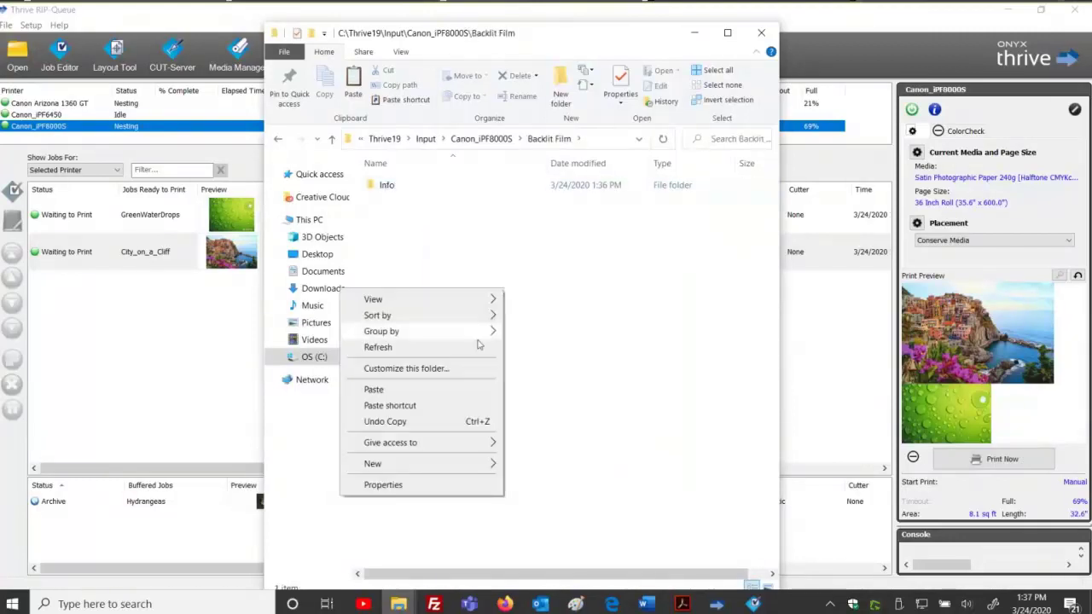
pyautogui.click(476, 389)
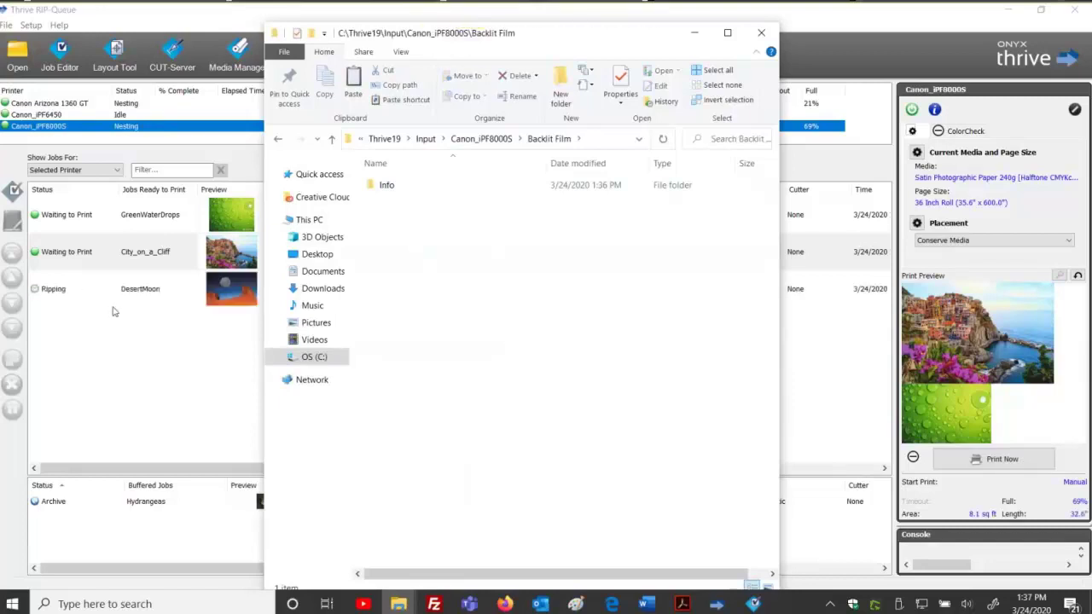
pyautogui.click(139, 297)
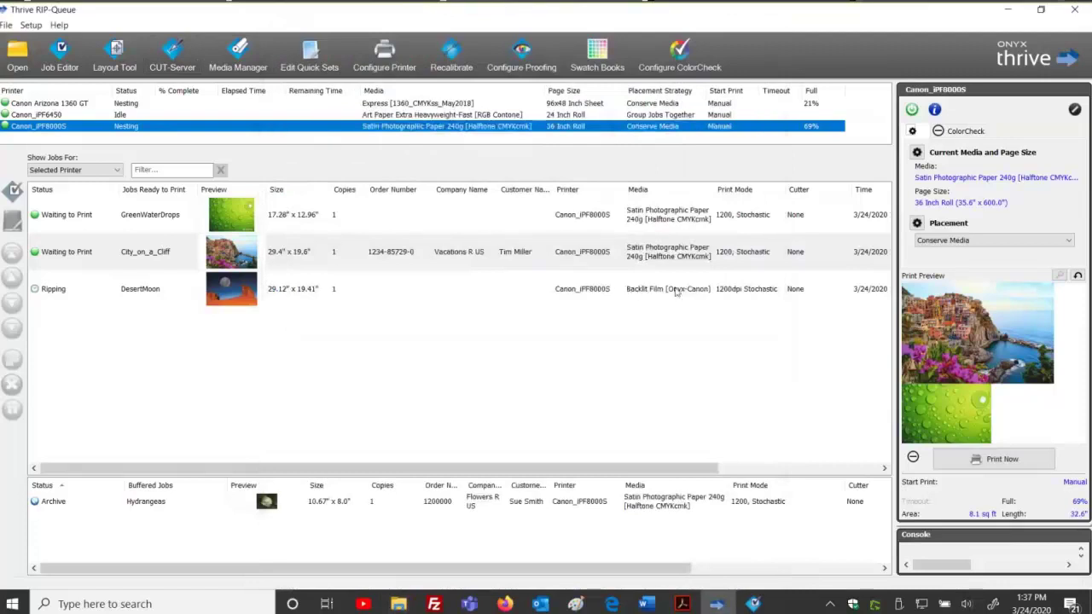
# Select the DesertMoon job to see its Backlit Film media and Media Mismatch wait status.
pyautogui.click(641, 295)
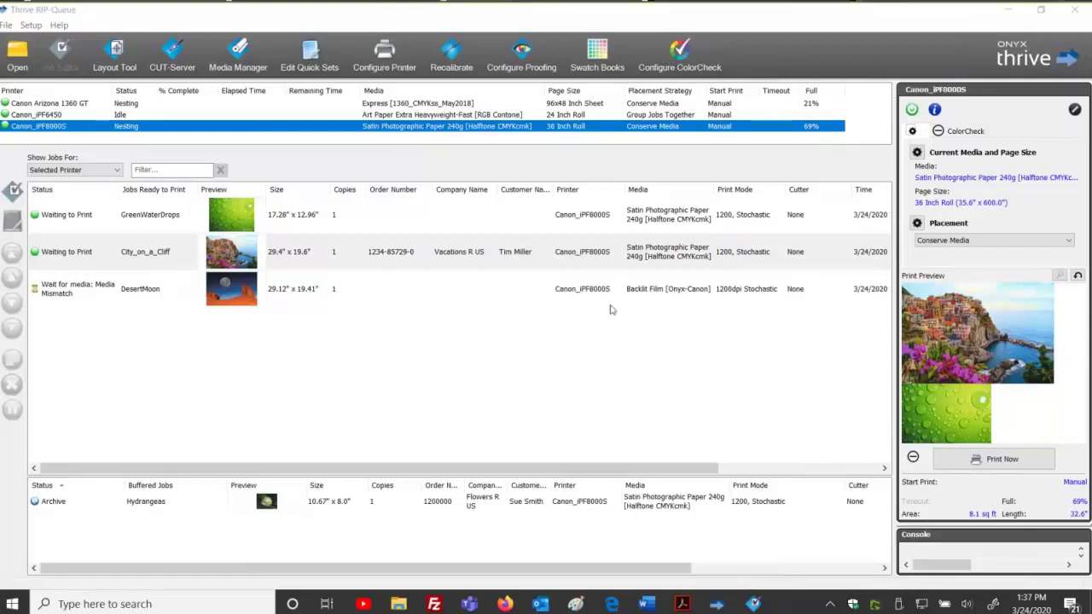
# Go up to Input and open Canon Arizona 1360 GT's '2 inch mirror bleed with grommets' folder.
pyautogui.moveTo(399, 606)
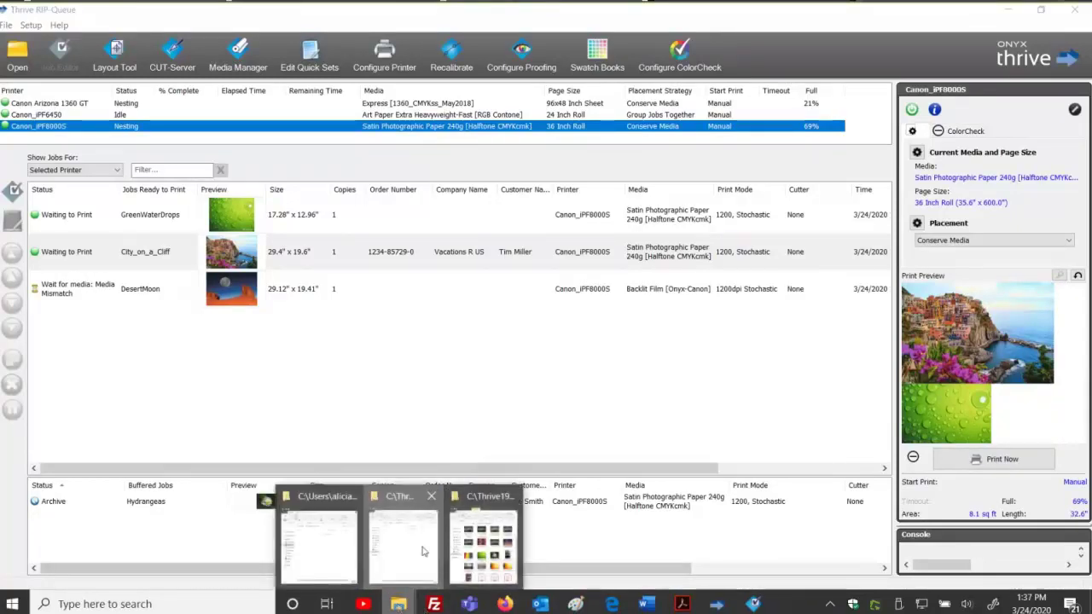
pyautogui.click(408, 550)
pyautogui.click(468, 143)
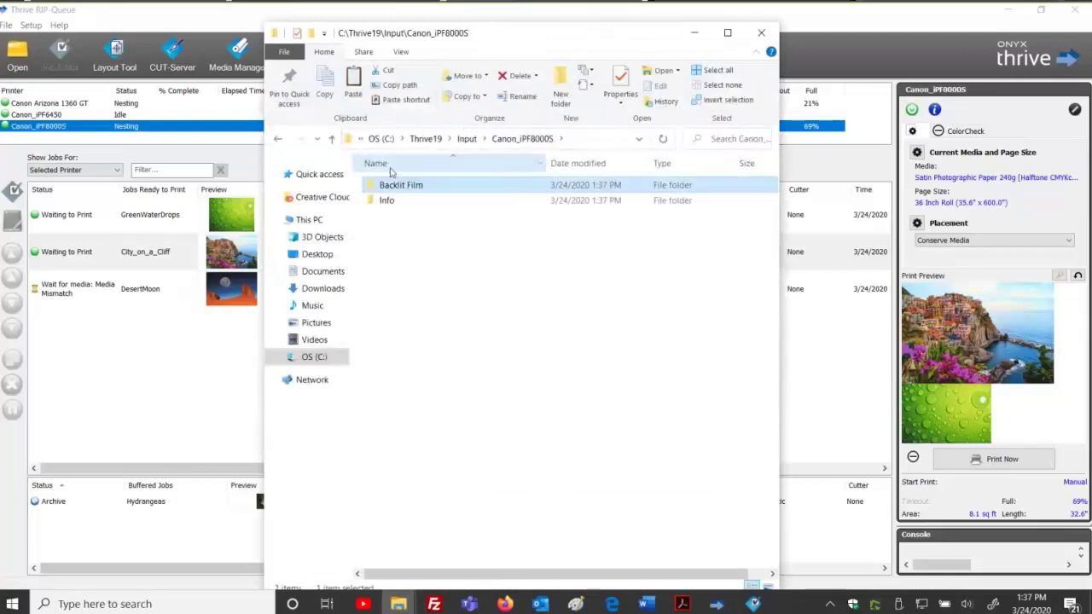
pyautogui.click(466, 138)
pyautogui.click(434, 189)
pyautogui.doubleClick(434, 189)
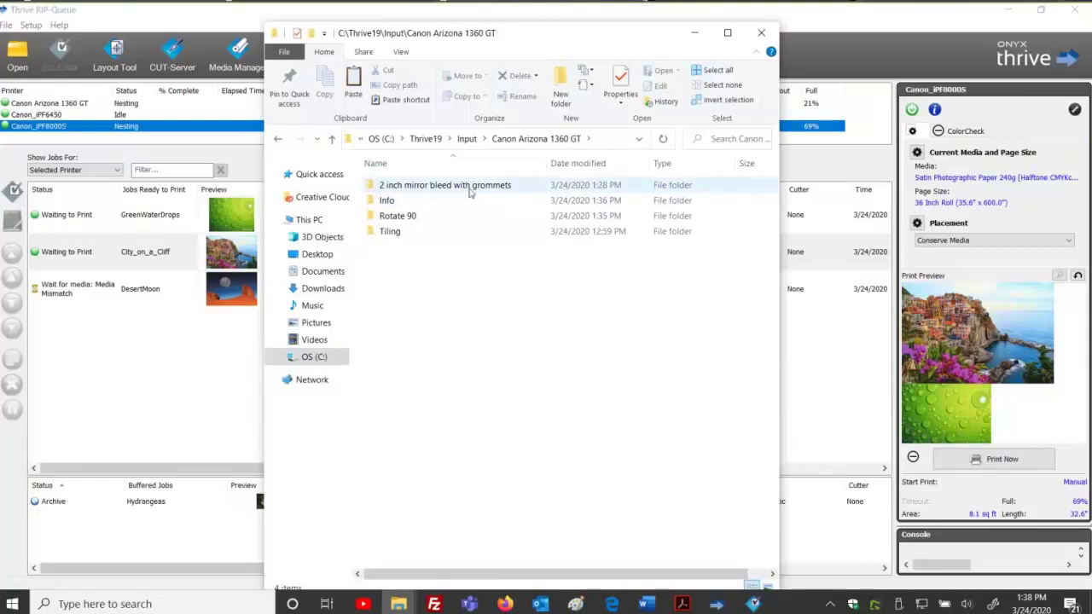
pyautogui.click(404, 186)
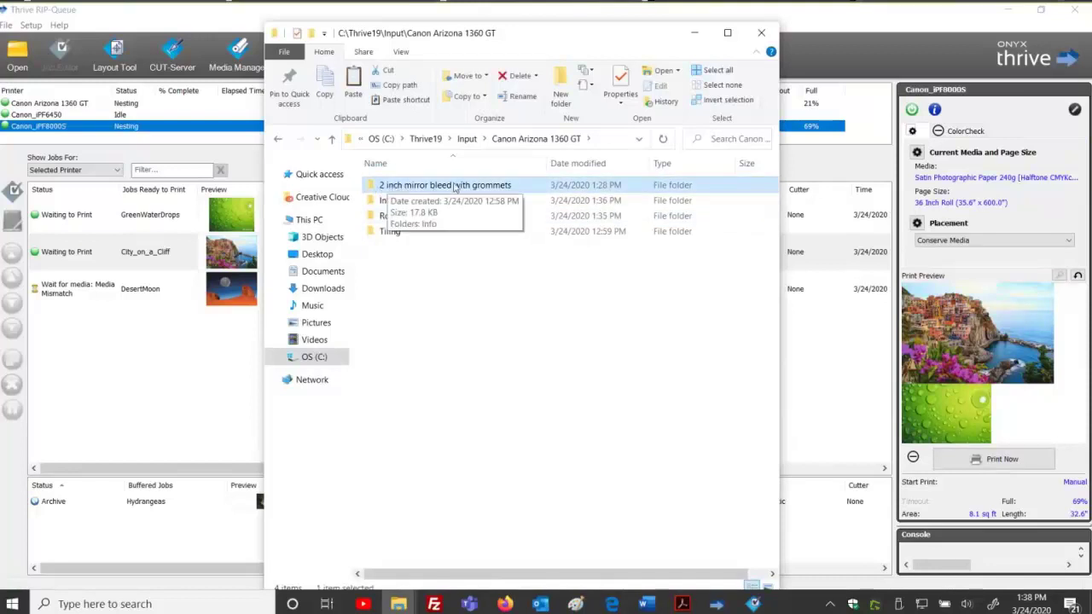
pyautogui.doubleClick(491, 186)
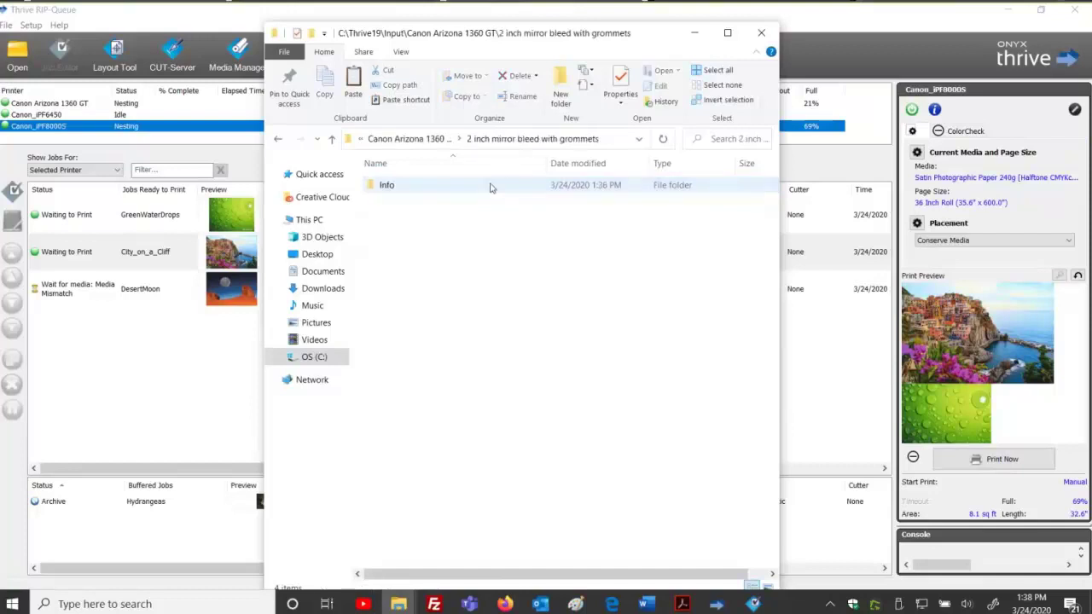
pyautogui.moveTo(425, 247); pyautogui.dragTo(628, 430)
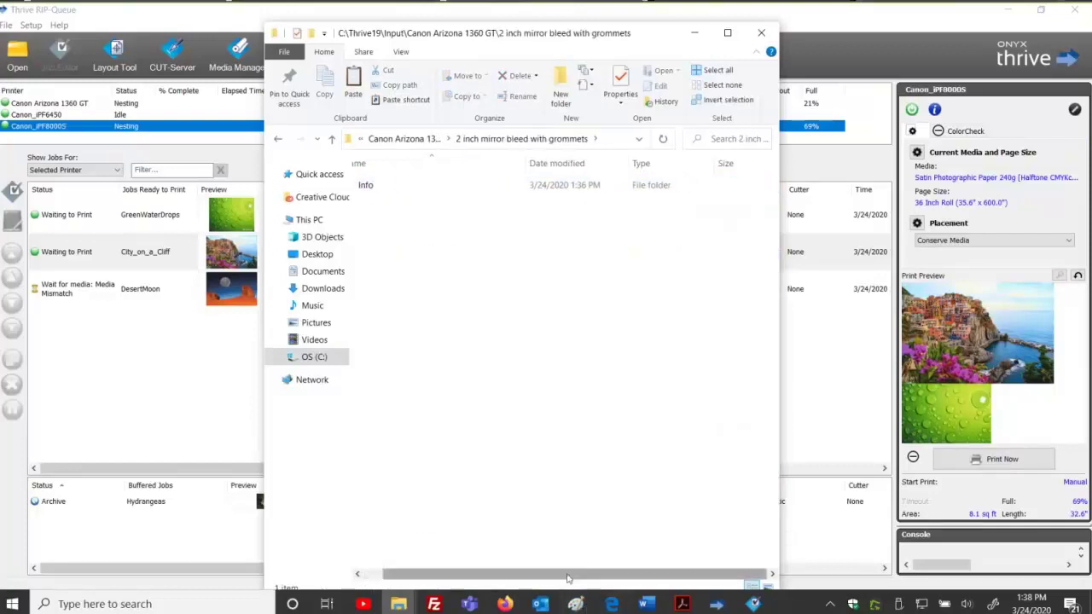
# Inspect the files in its Info folder, then step back up the folder tree.
pyautogui.click(385, 186)
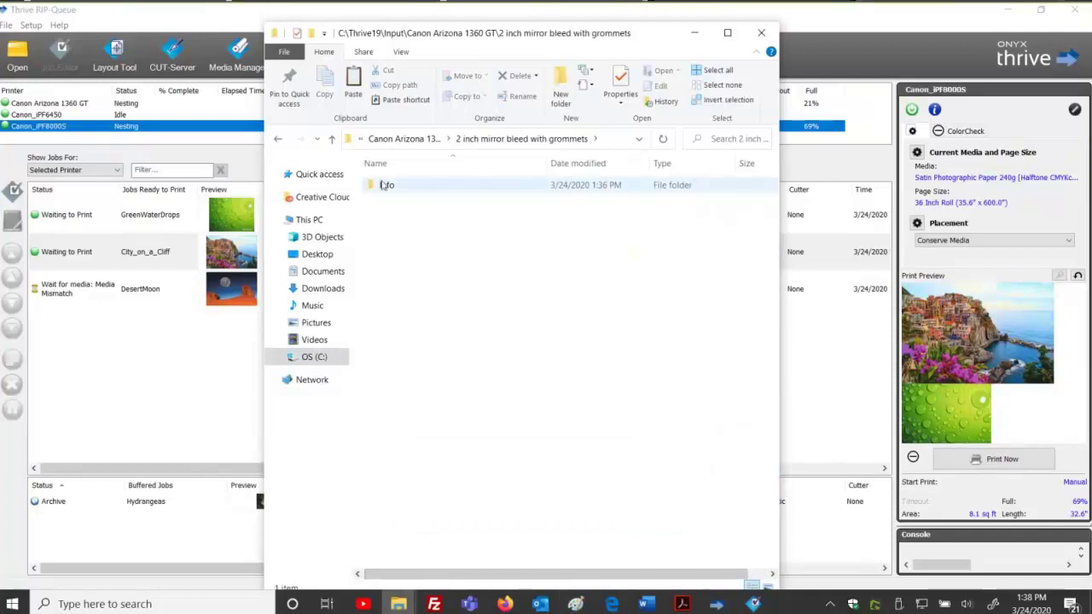
pyautogui.doubleClick(385, 186)
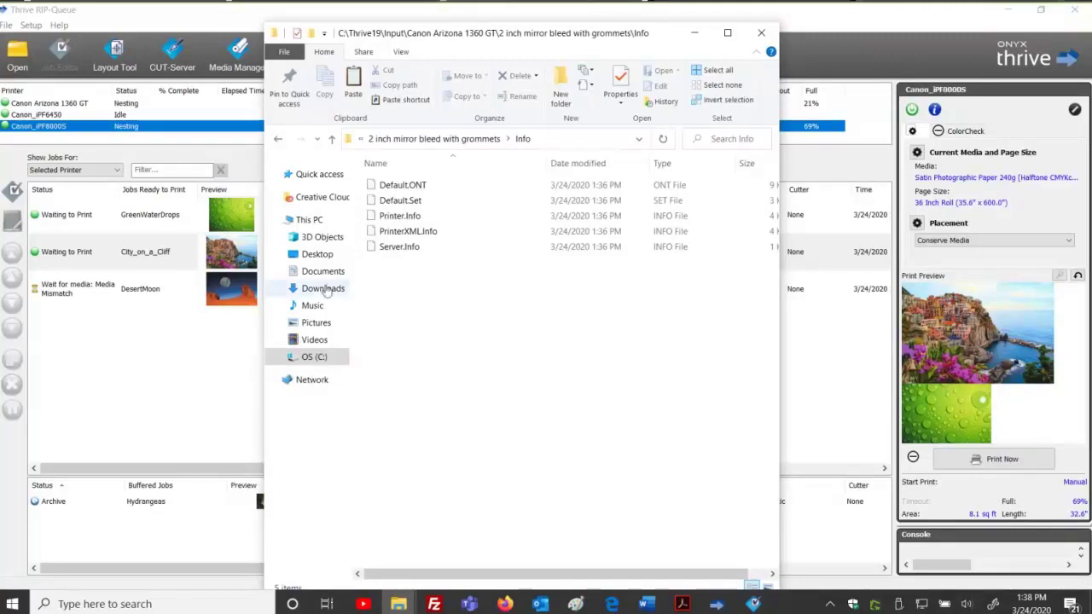
pyautogui.click(491, 139)
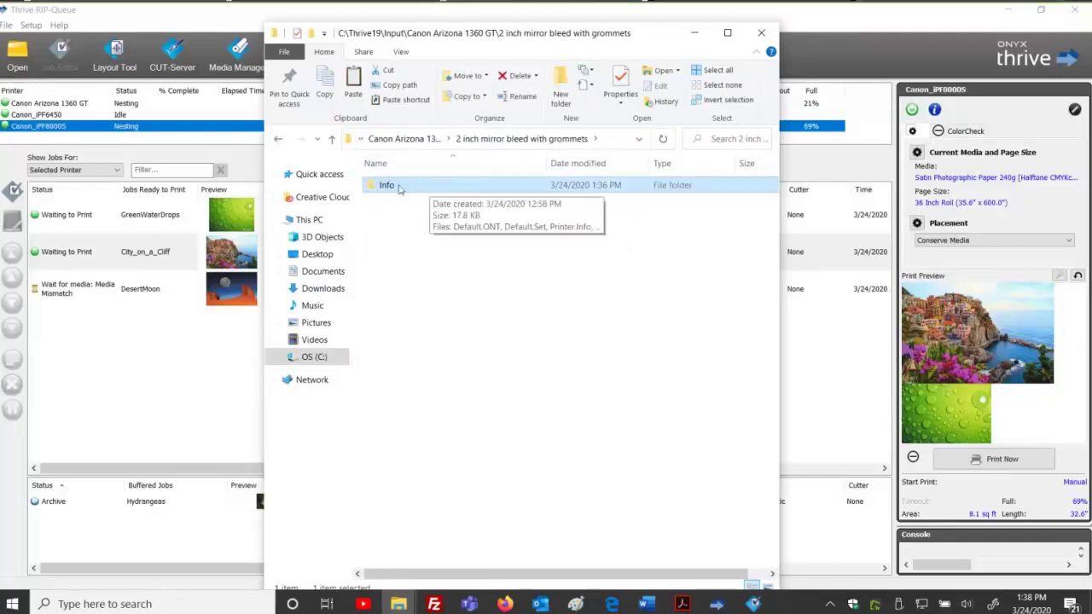
pyautogui.click(445, 172)
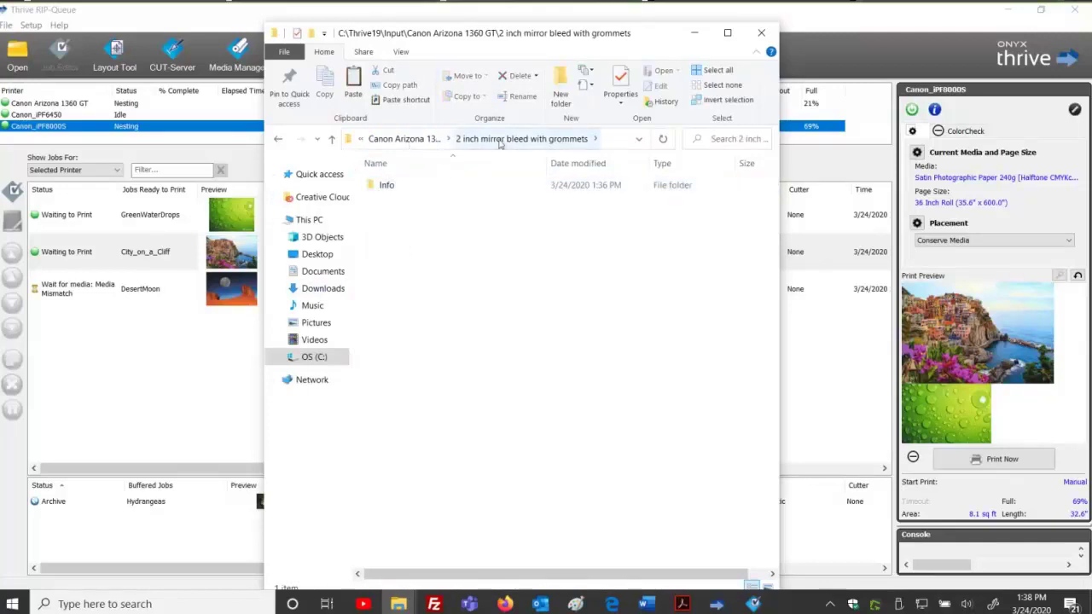
pyautogui.moveTo(449, 218); pyautogui.dragTo(690, 513)
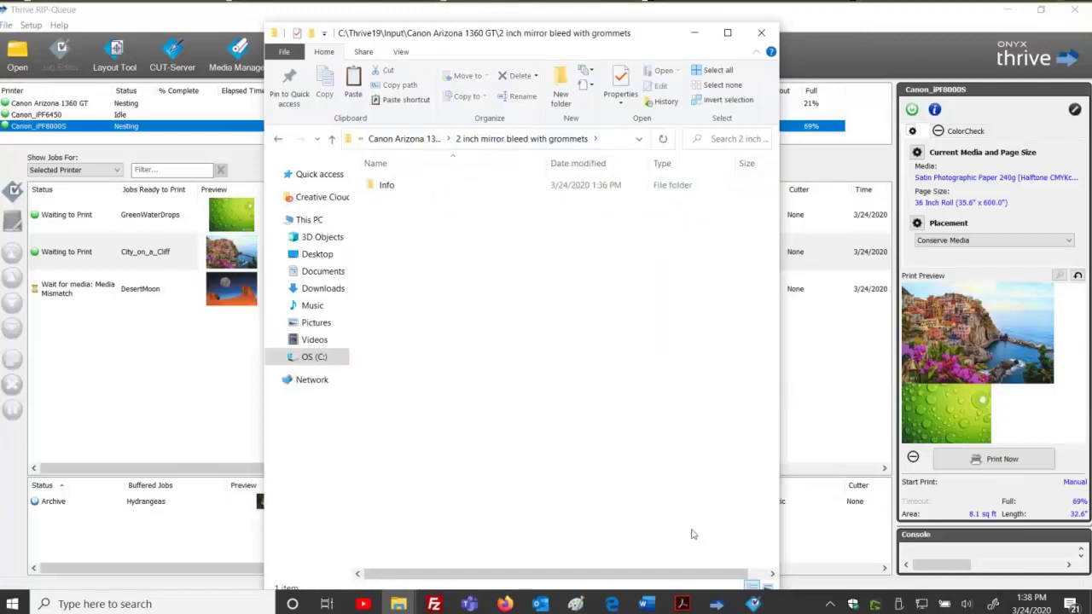
pyautogui.moveTo(417, 277); pyautogui.dragTo(716, 536)
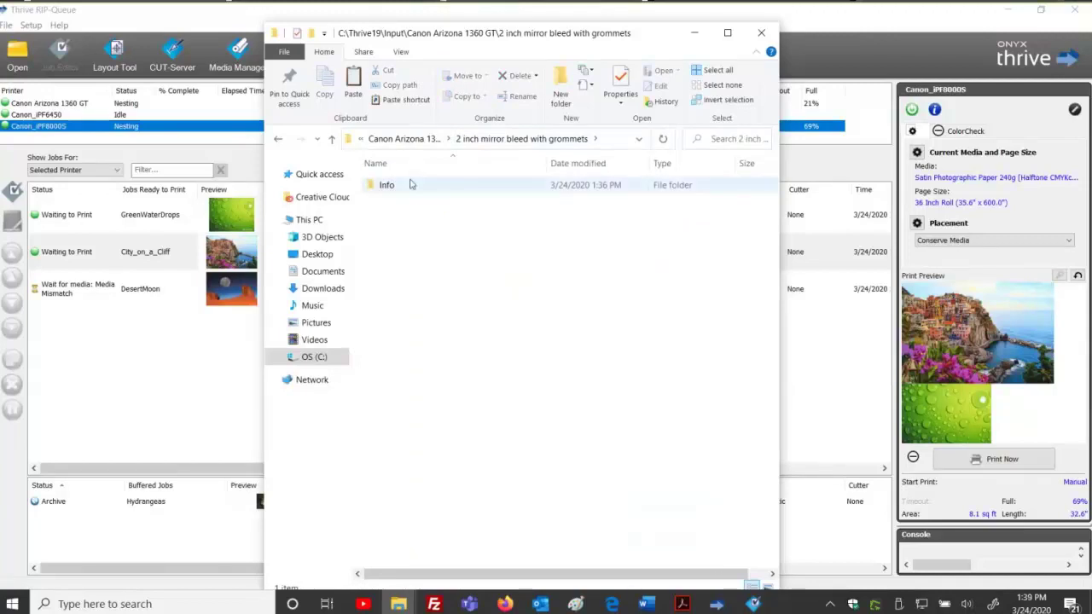
pyautogui.doubleClick(409, 184)
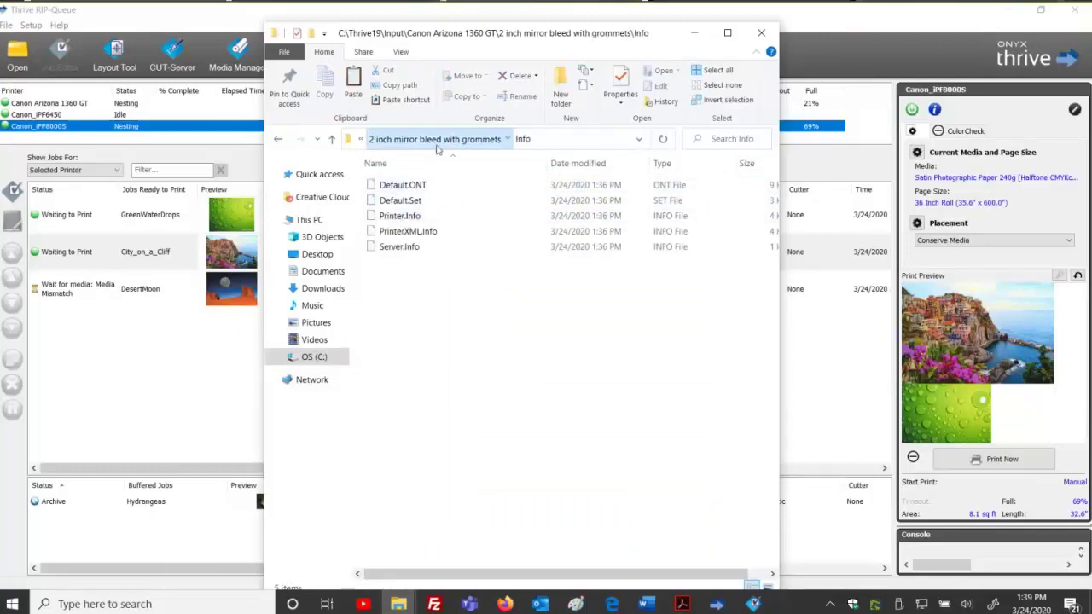
pyautogui.click(394, 138)
pyautogui.click(394, 139)
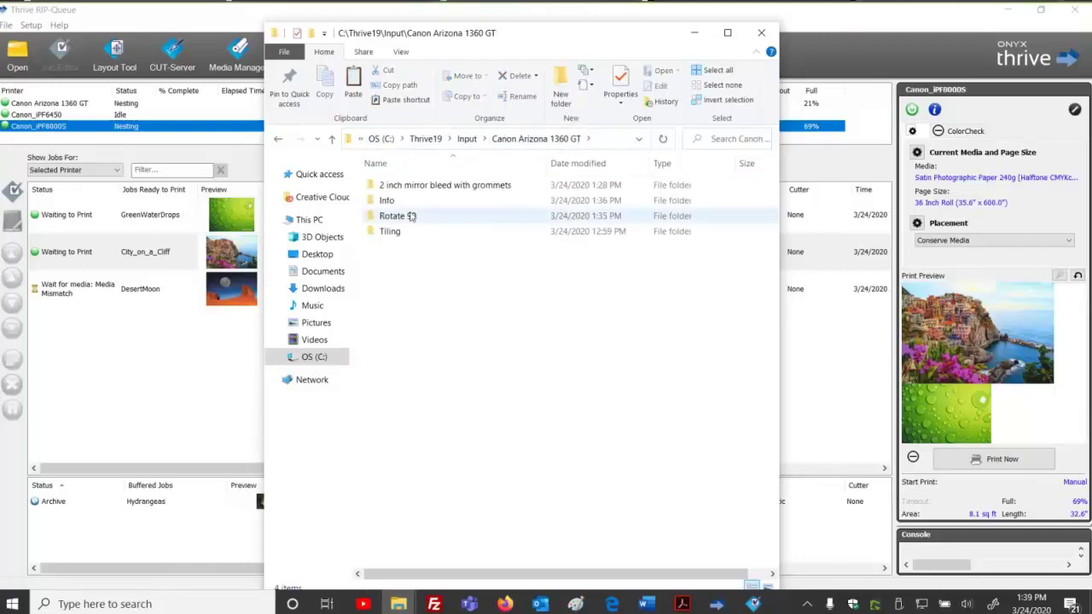
pyautogui.click(403, 202)
pyautogui.moveTo(394, 261); pyautogui.dragTo(680, 517)
# Open the Canon_iPF6450 folder from Input and confirm it holds only an Info folder.
pyautogui.click(474, 141)
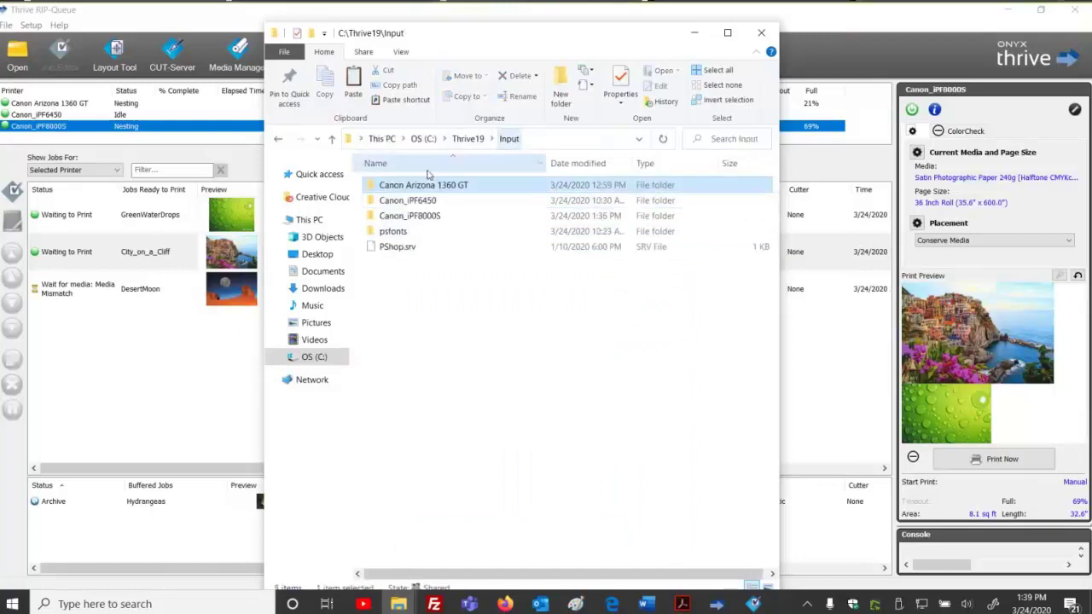
pyautogui.doubleClick(398, 206)
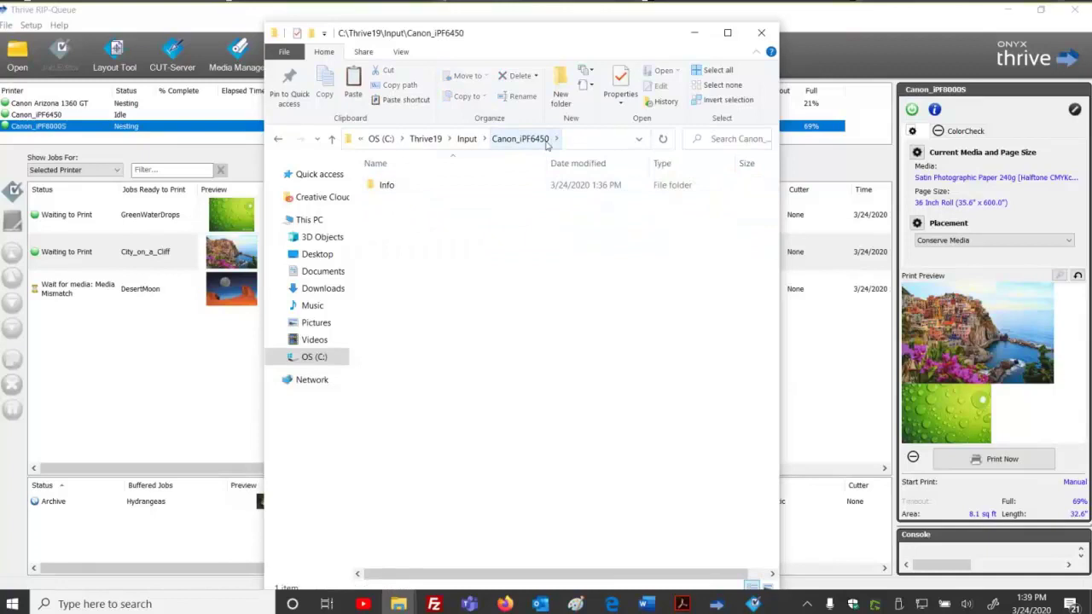
pyautogui.moveTo(385, 219); pyautogui.dragTo(635, 513)
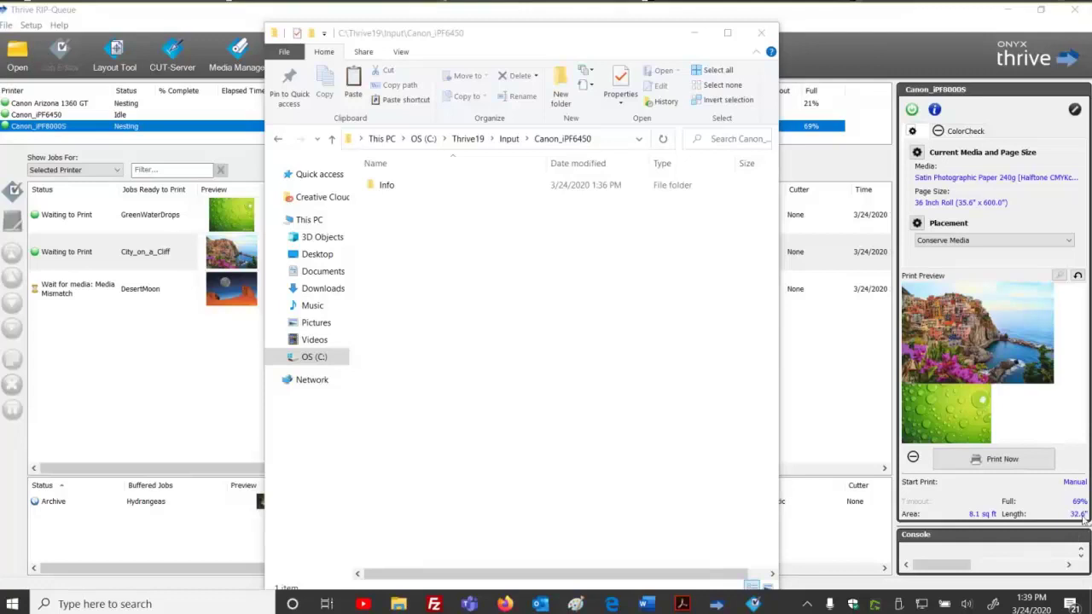
# Return to Input and open the Canon_iPF8000S Backlit Film hot folder.
pyautogui.click(499, 321)
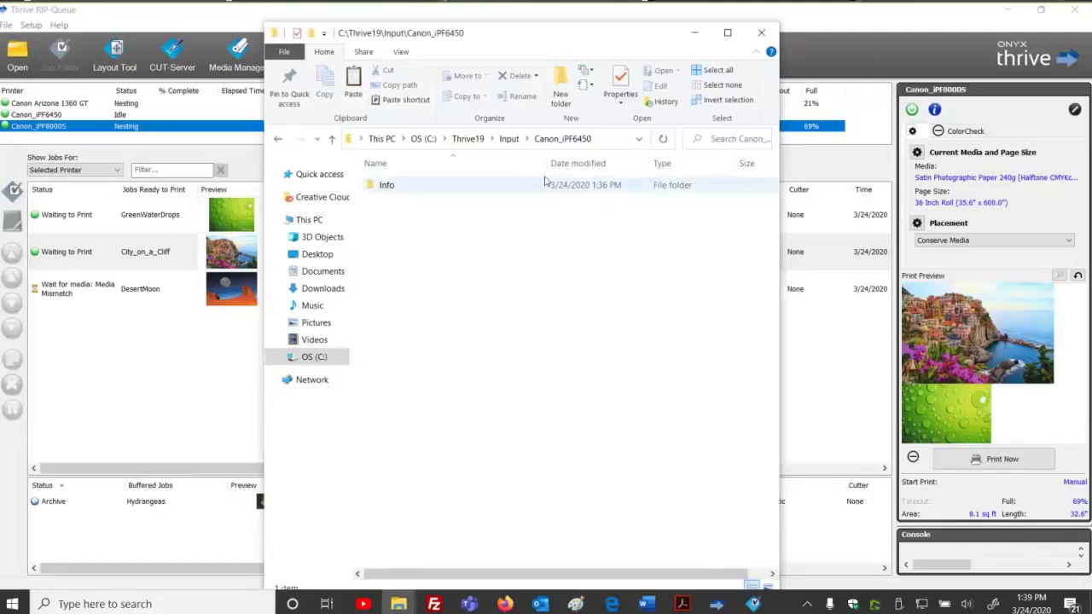
pyautogui.click(509, 139)
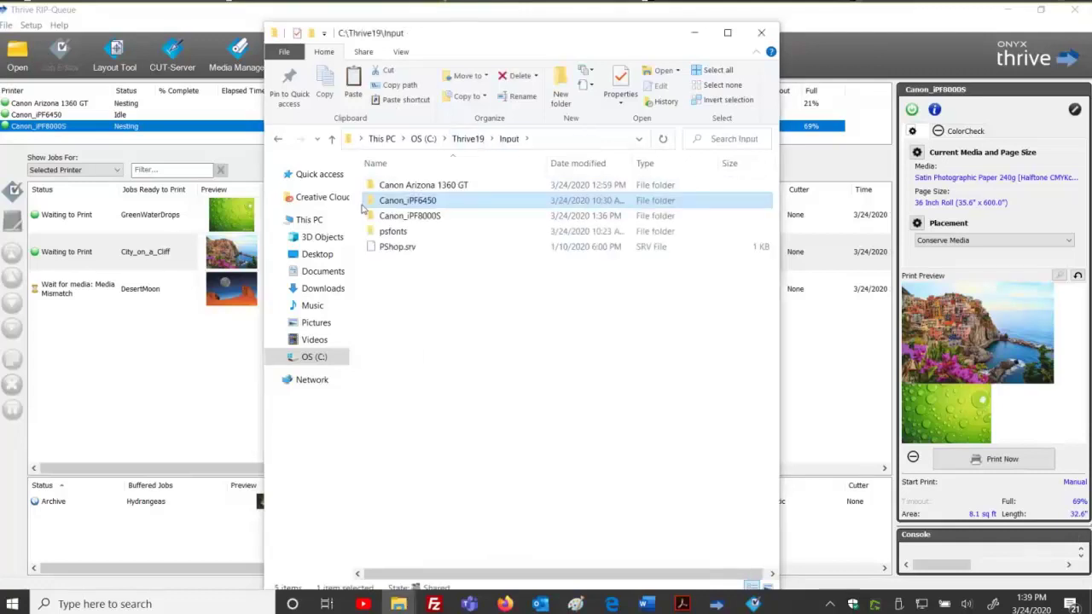
pyautogui.doubleClick(415, 217)
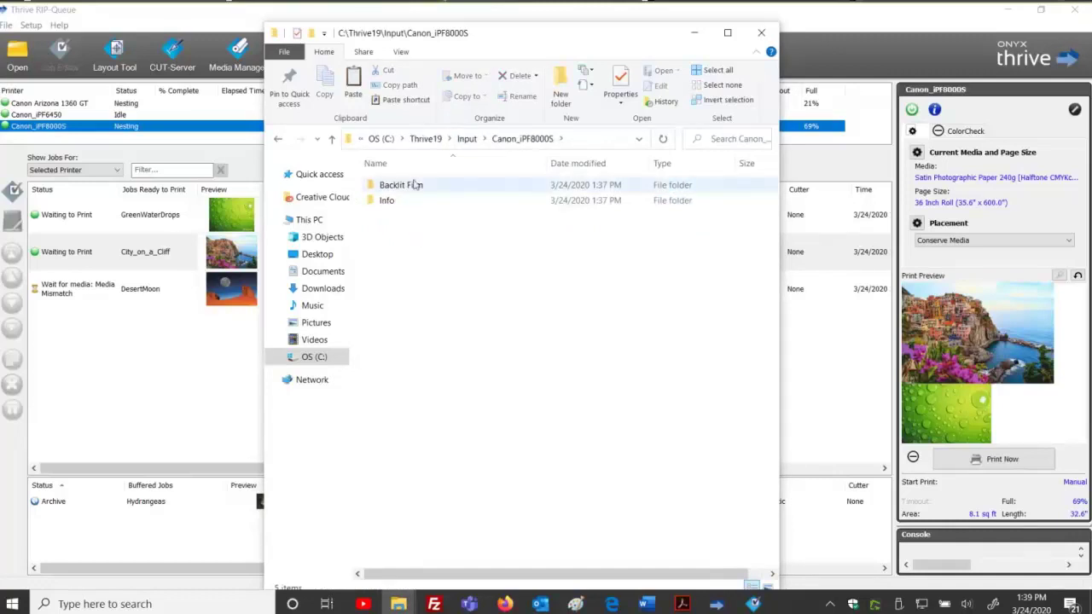
pyautogui.click(418, 185)
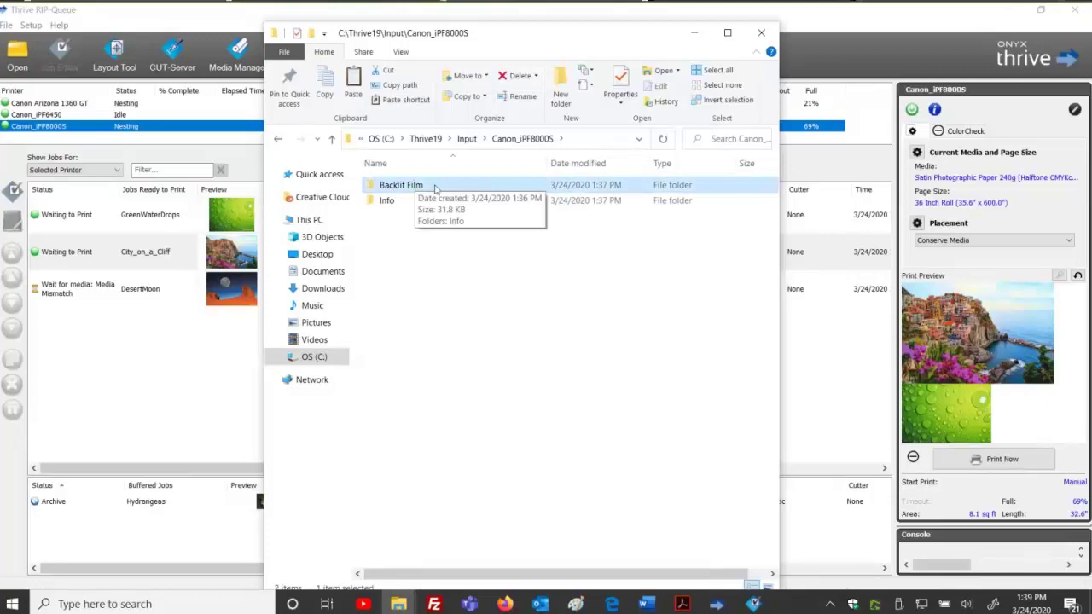
pyautogui.doubleClick(434, 186)
pyautogui.moveTo(430, 229); pyautogui.dragTo(619, 449)
# Copy LightHouse_60inch_Tile.tif from Training_Images into the Backlit Film hot folder.
pyautogui.moveTo(398, 604)
pyautogui.click(492, 530)
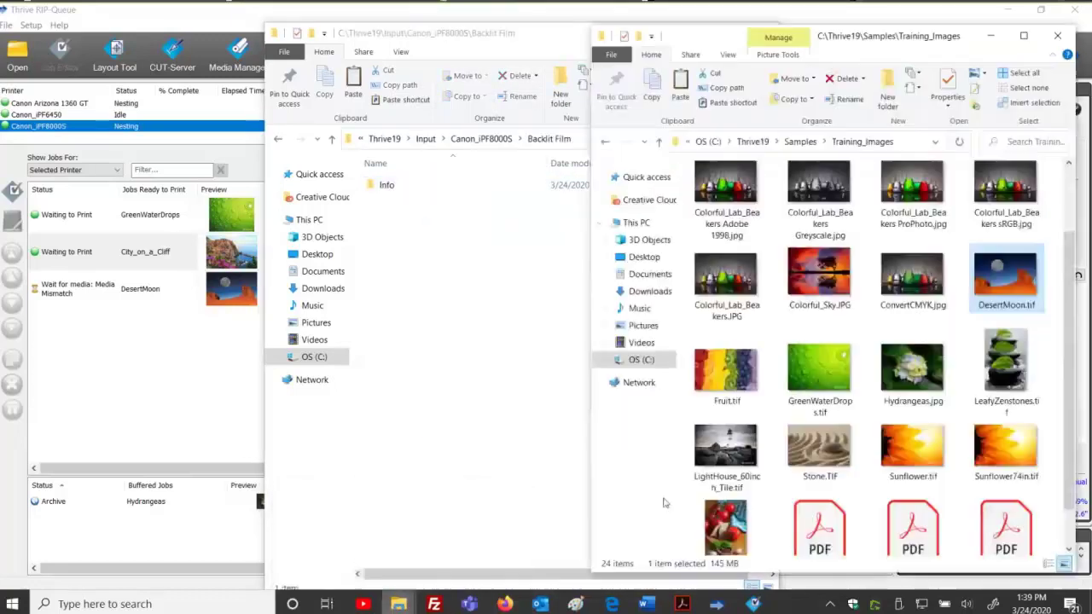
pyautogui.rightClick(726, 444)
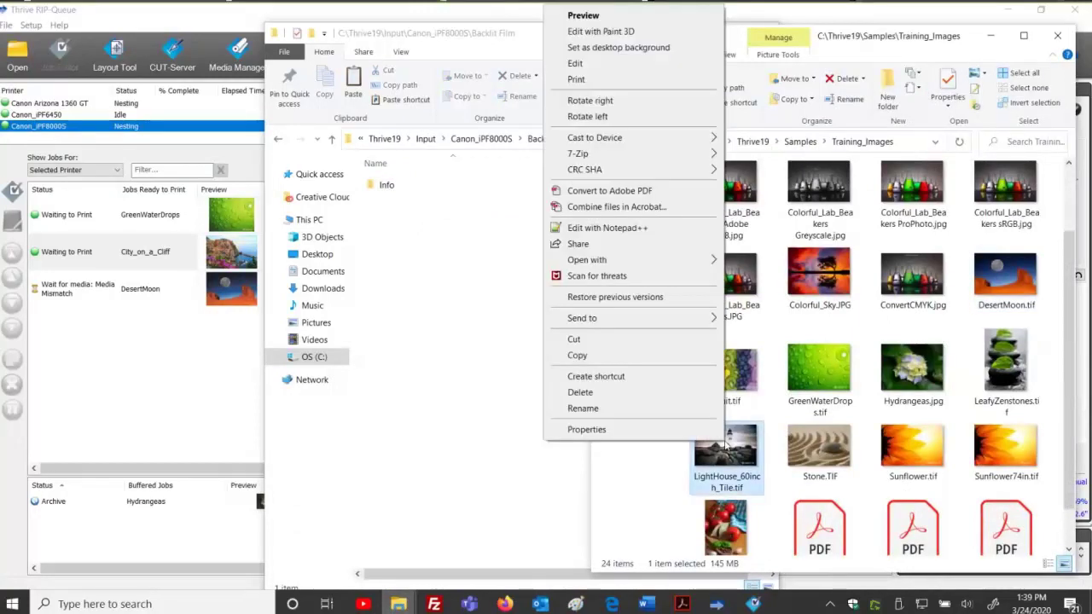
pyautogui.click(577, 355)
pyautogui.click(445, 281)
pyautogui.rightClick(444, 281)
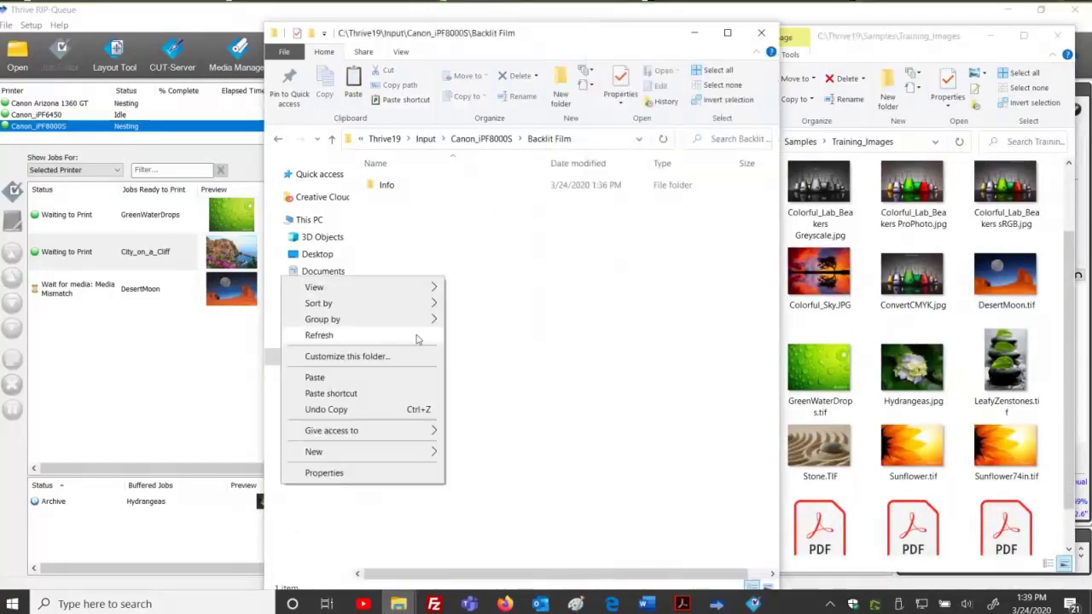
pyautogui.click(411, 377)
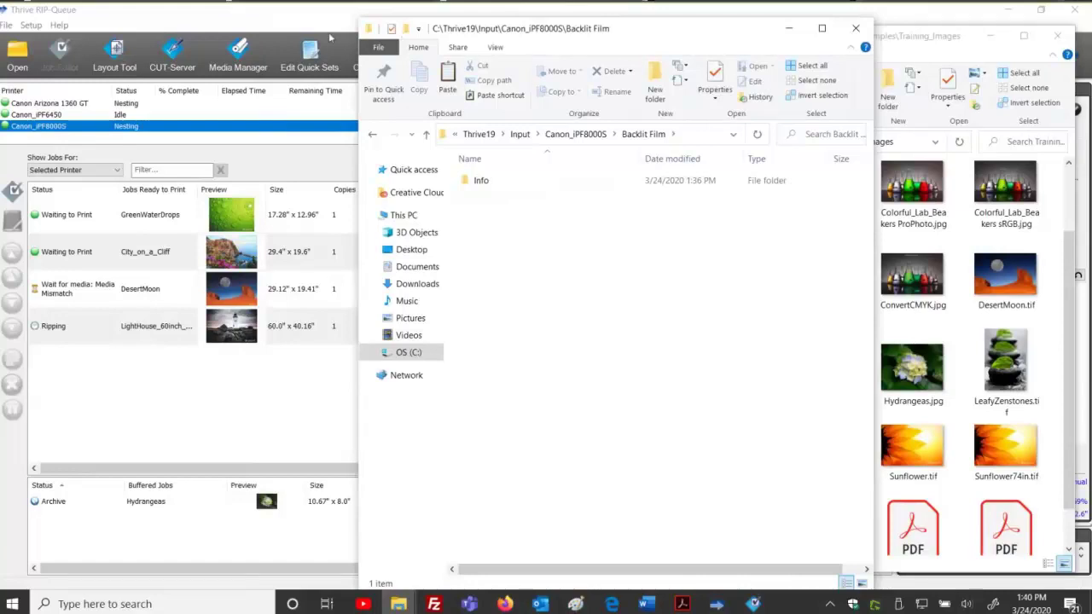
# Move the Explorer window aside, go back up to Input, and switch to Thrive RIP-Queue.
pyautogui.moveTo(484, 29); pyautogui.dragTo(180, 28)
pyautogui.click(214, 133)
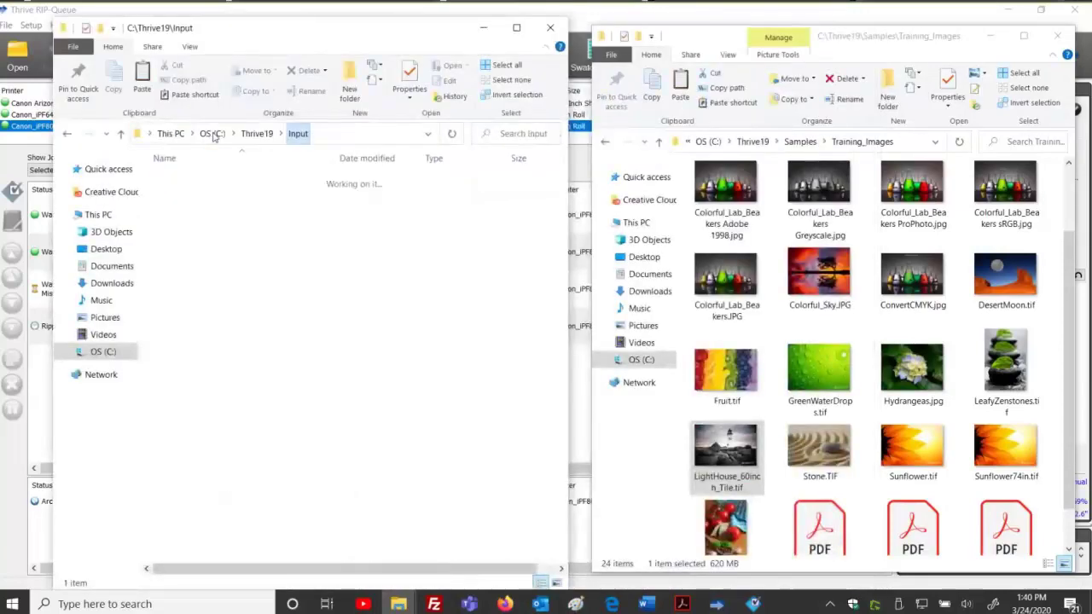
pyautogui.click(260, 364)
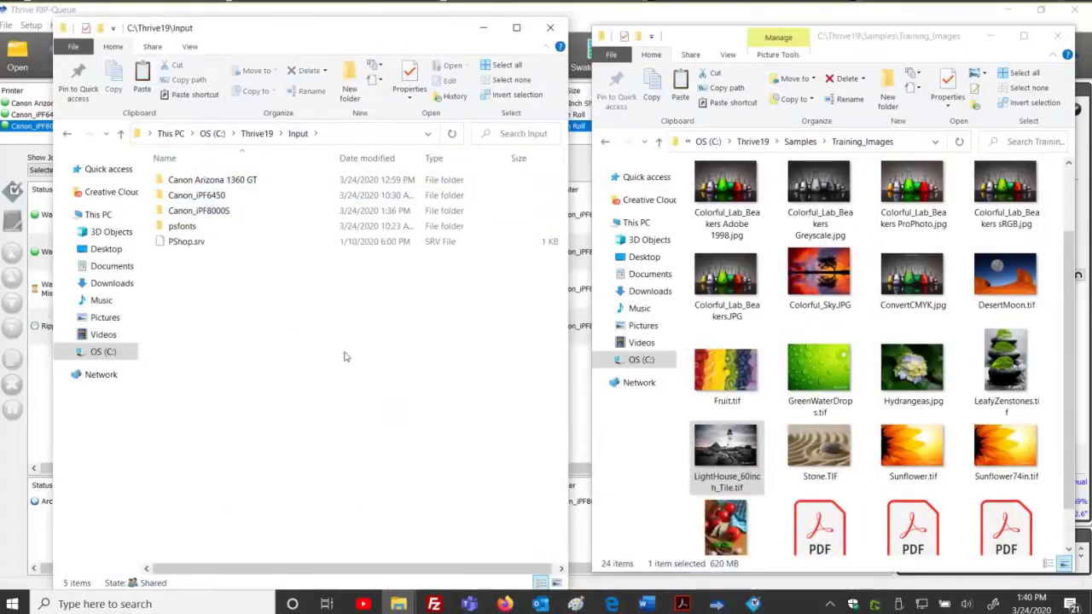
pyautogui.hotkey('alt', 'Tab')
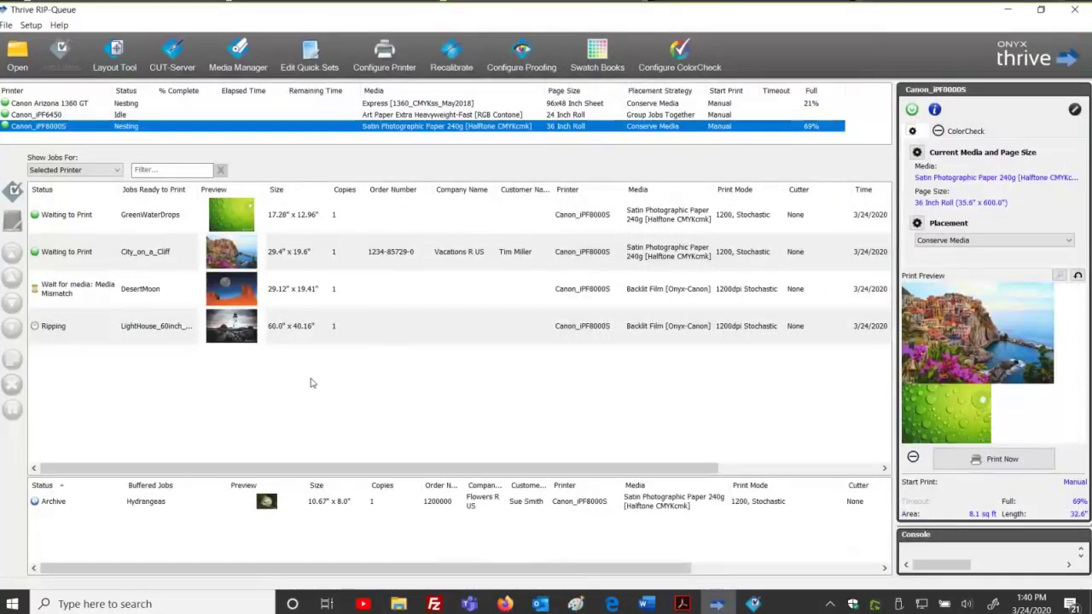
pyautogui.click(316, 60)
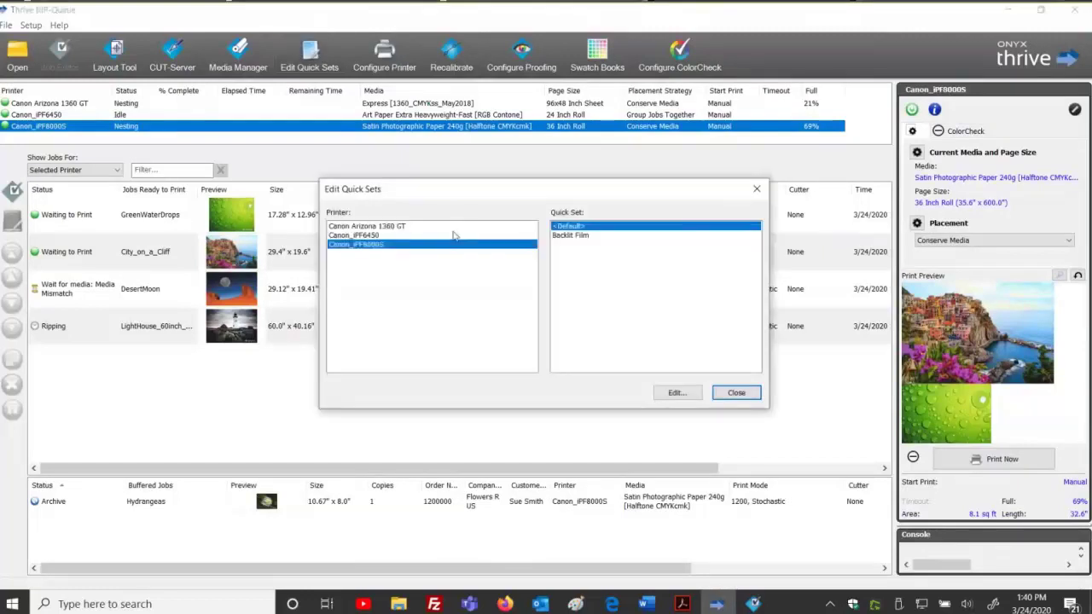
pyautogui.click(388, 236)
pyautogui.click(391, 226)
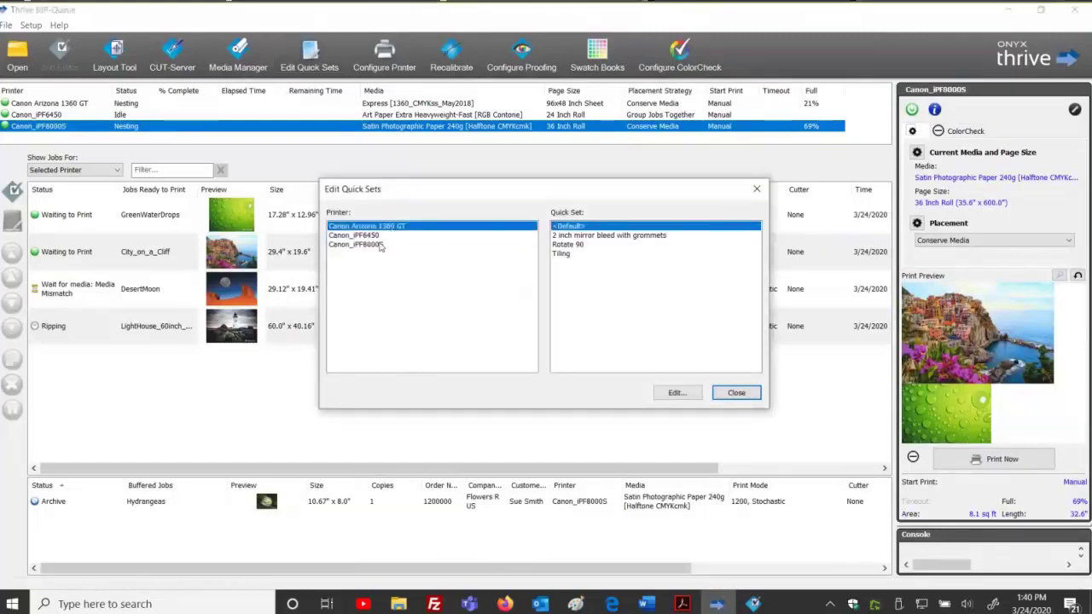
pyautogui.click(374, 240)
pyautogui.click(376, 245)
pyautogui.click(380, 236)
pyautogui.click(385, 227)
pyautogui.click(375, 235)
pyautogui.click(369, 245)
pyautogui.click(367, 227)
pyautogui.click(369, 235)
pyautogui.click(369, 245)
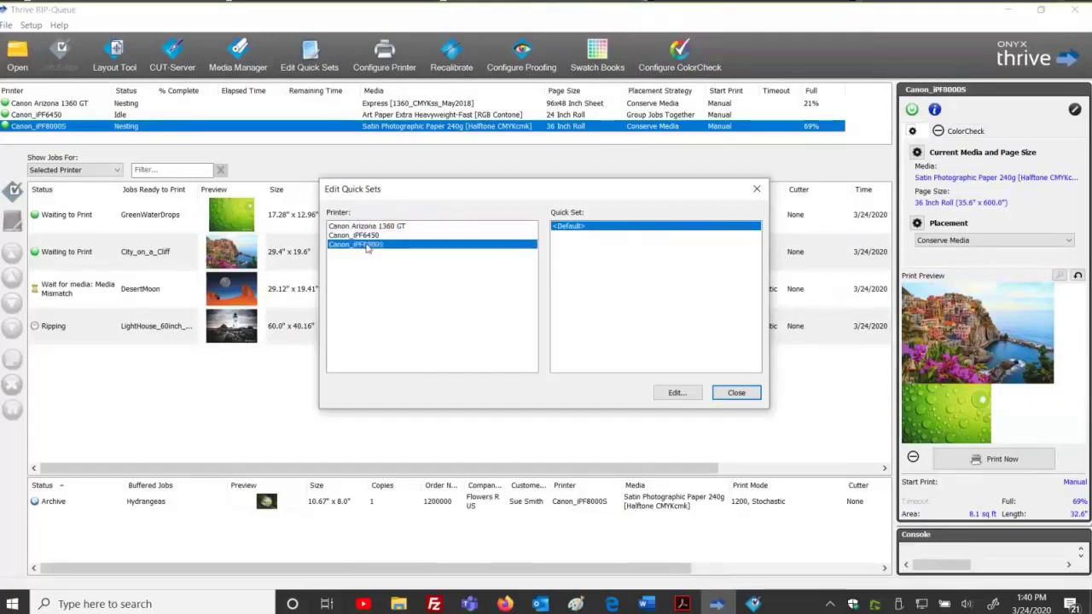
pyautogui.click(366, 227)
pyautogui.click(367, 236)
pyautogui.click(367, 245)
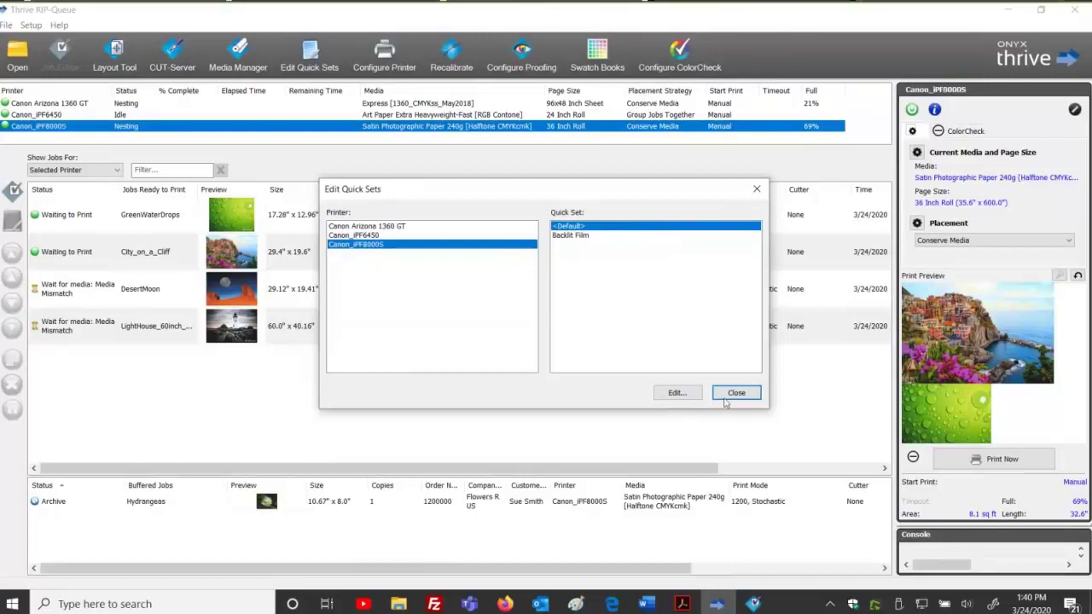
pyautogui.click(726, 396)
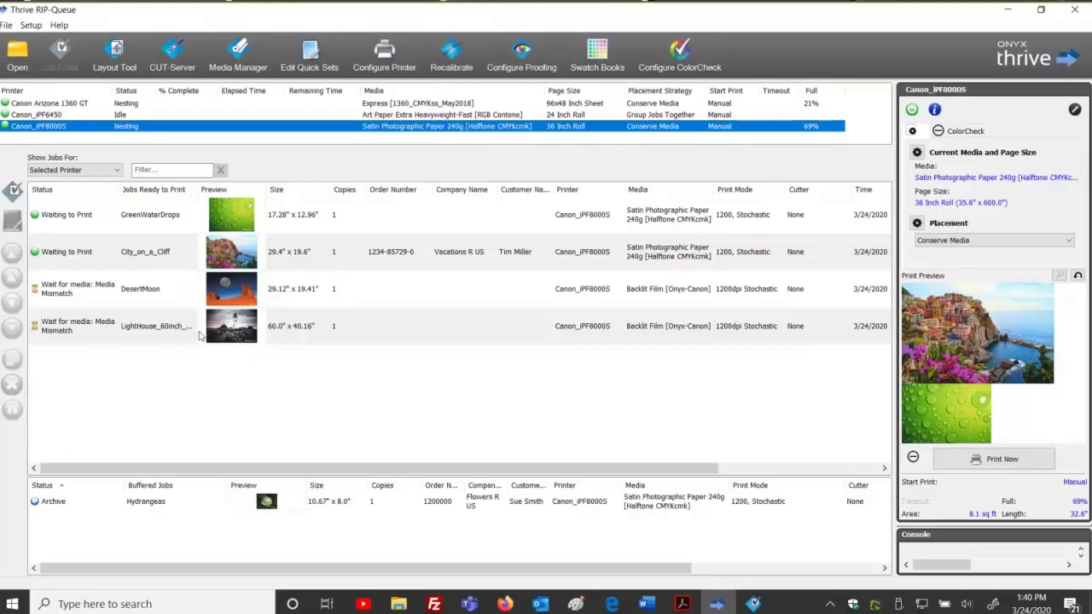
# Open DesertMoon.tif as a Canon_iPF6450 job with Open in Job Editor ticked.
pyautogui.click(53, 115)
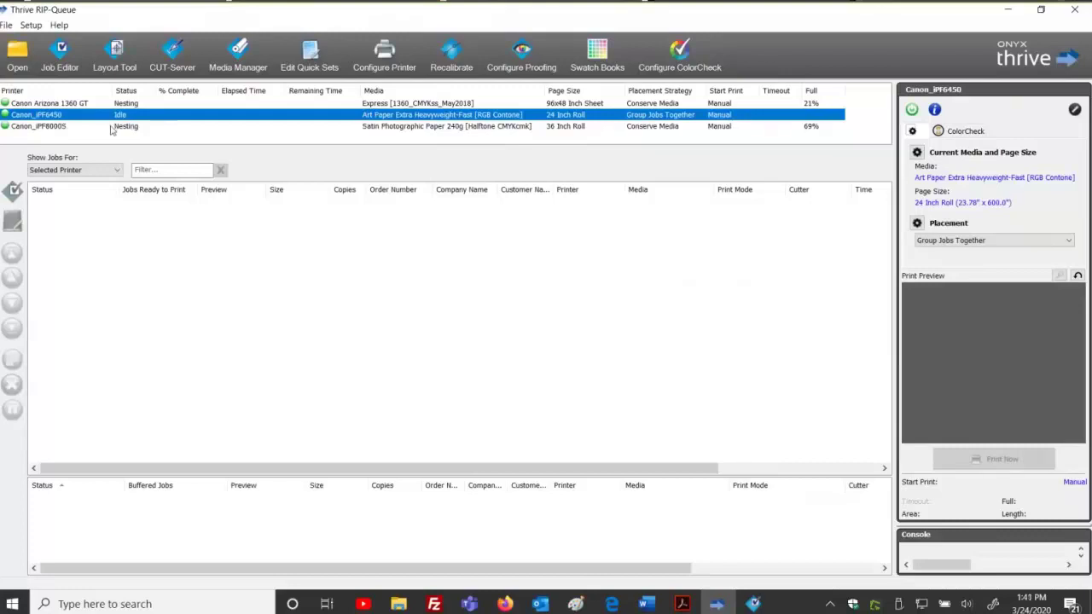
pyautogui.click(19, 51)
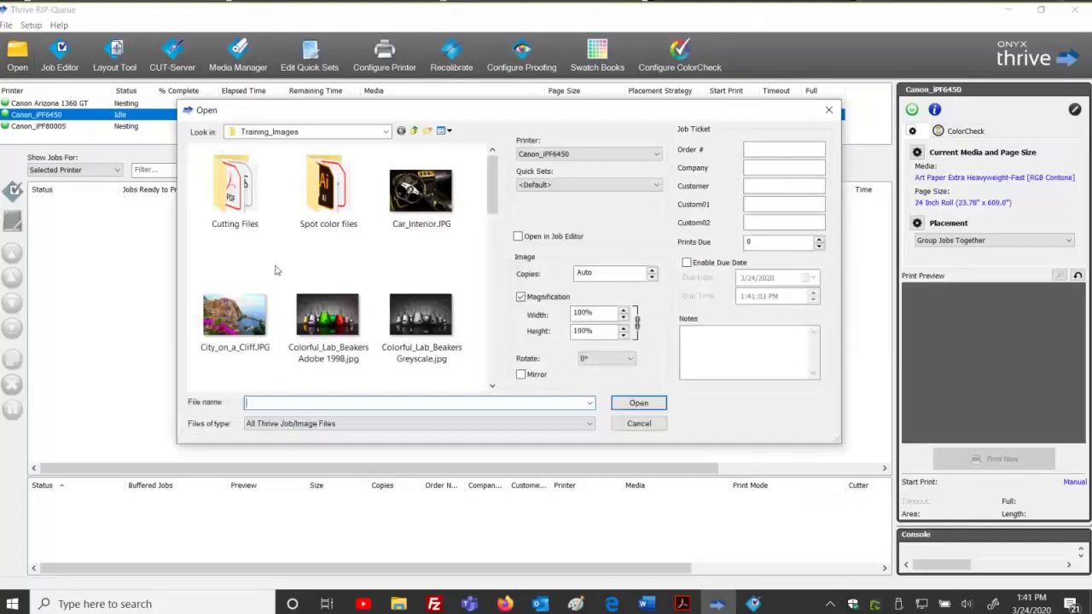
pyautogui.moveTo(493, 157); pyautogui.dragTo(509, 253)
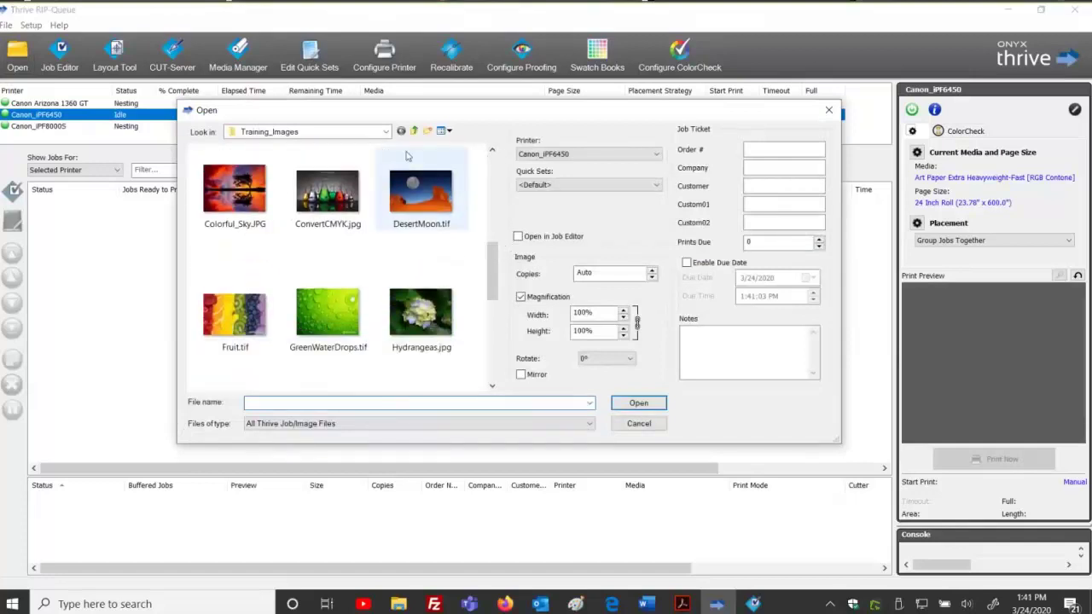
pyautogui.click(405, 179)
pyautogui.click(519, 237)
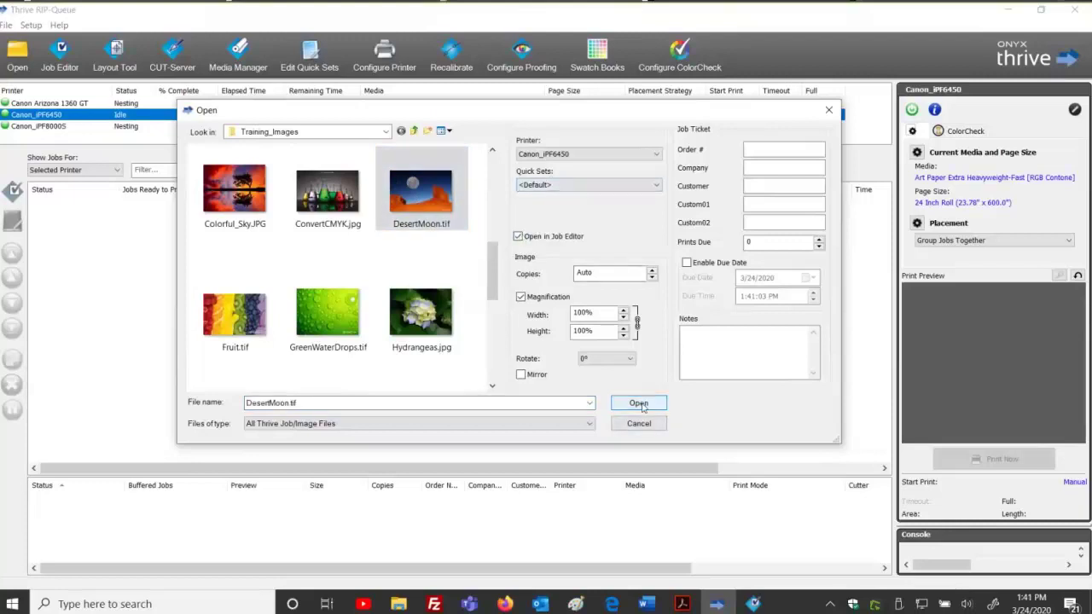
pyautogui.click(639, 404)
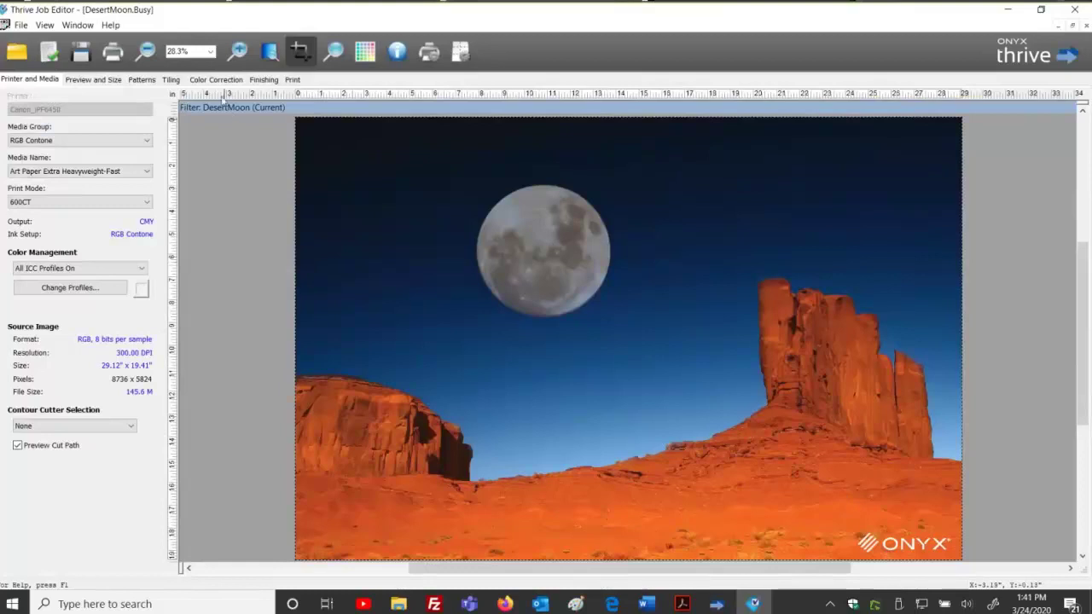
# Enable image bleed on the Finishing tab.
pyautogui.click(264, 79)
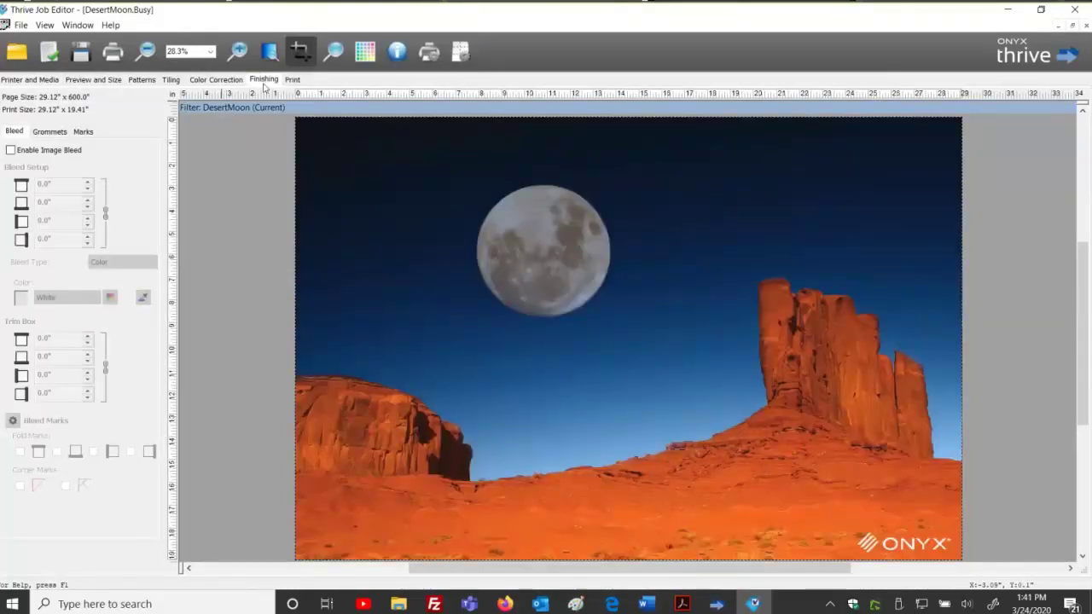
pyautogui.click(13, 150)
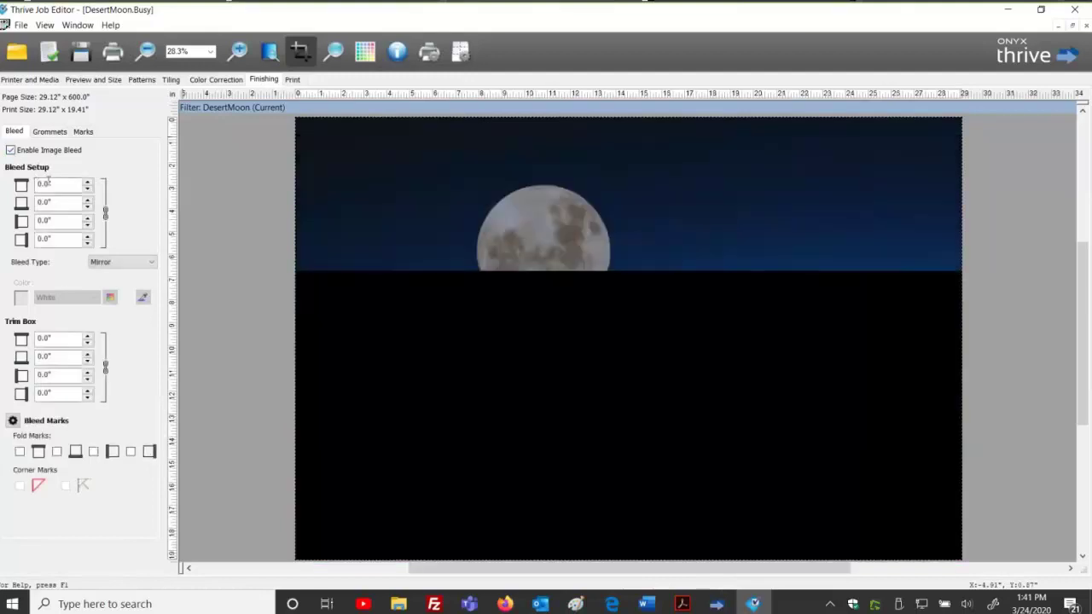
pyautogui.click(41, 183)
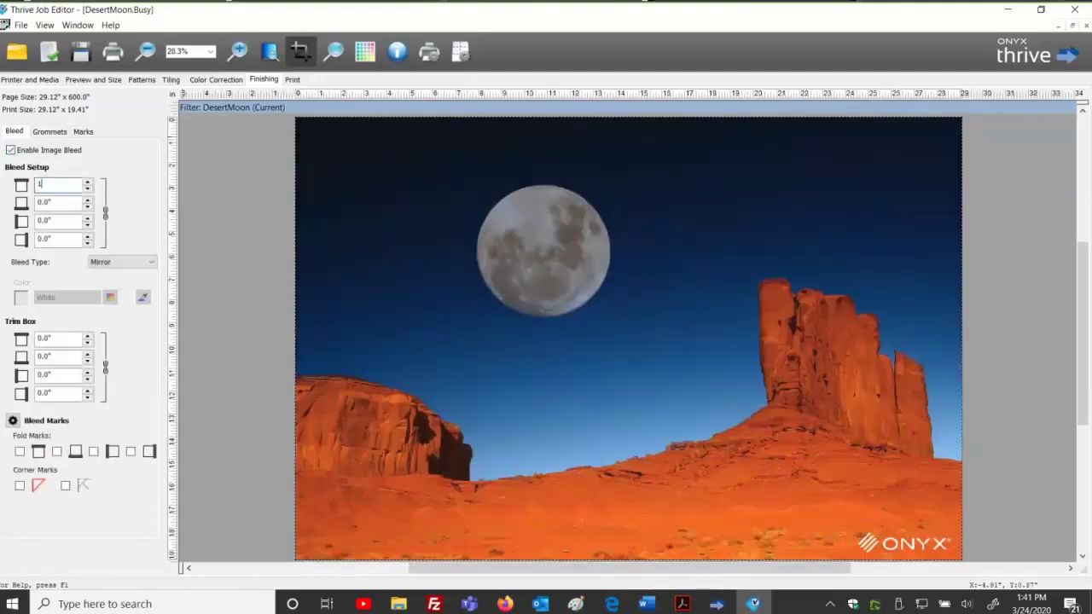
pyautogui.press('Tab')
# Scale the image to 70% width (20.38" × 13.59") and apply the new size.
pyautogui.click(83, 81)
pyautogui.press('Tab')
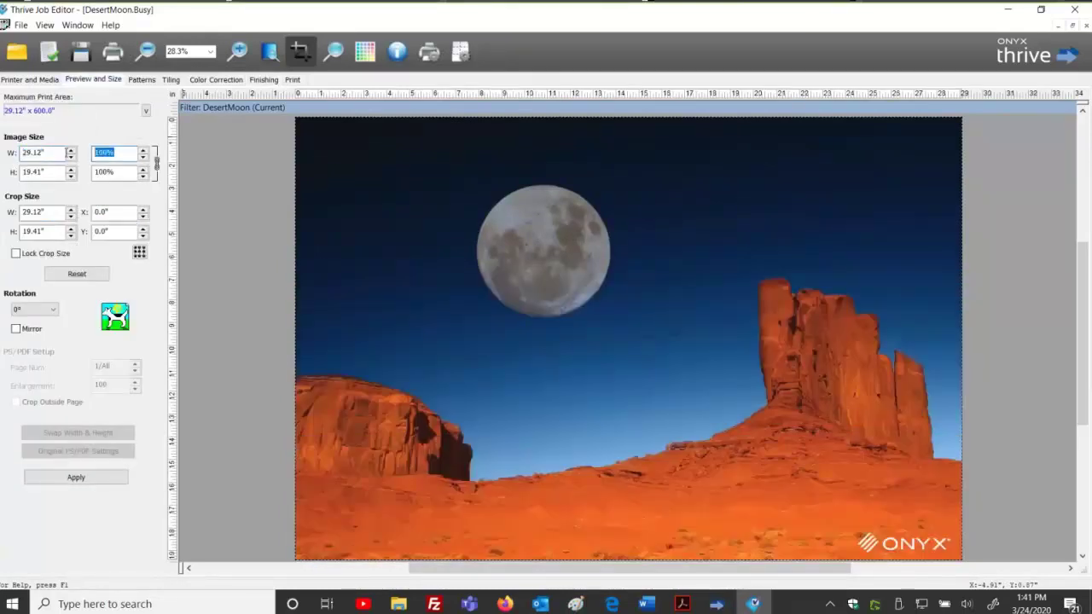
pyautogui.write('70')
pyautogui.press('Tab')
pyautogui.click(117, 480)
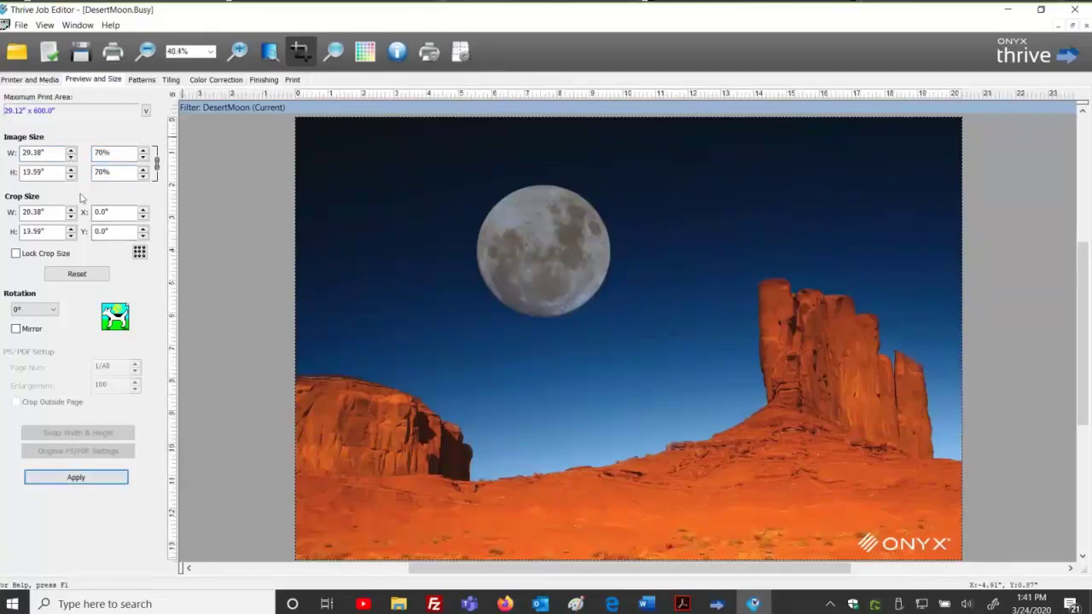
pyautogui.click(257, 80)
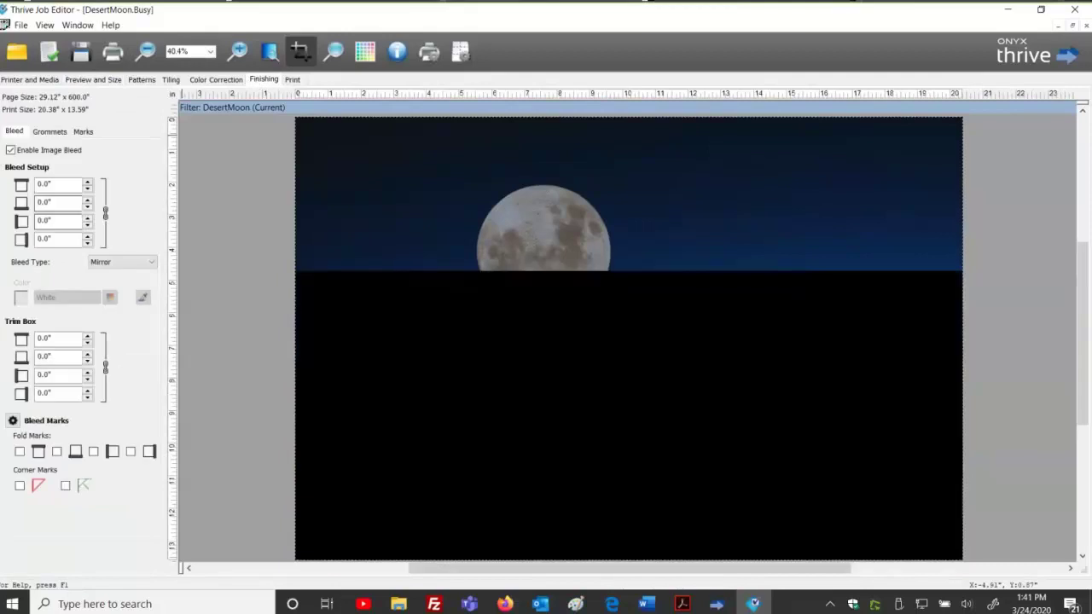
# Set the bleed amount to 1.0 inch.
pyautogui.doubleClick(63, 187)
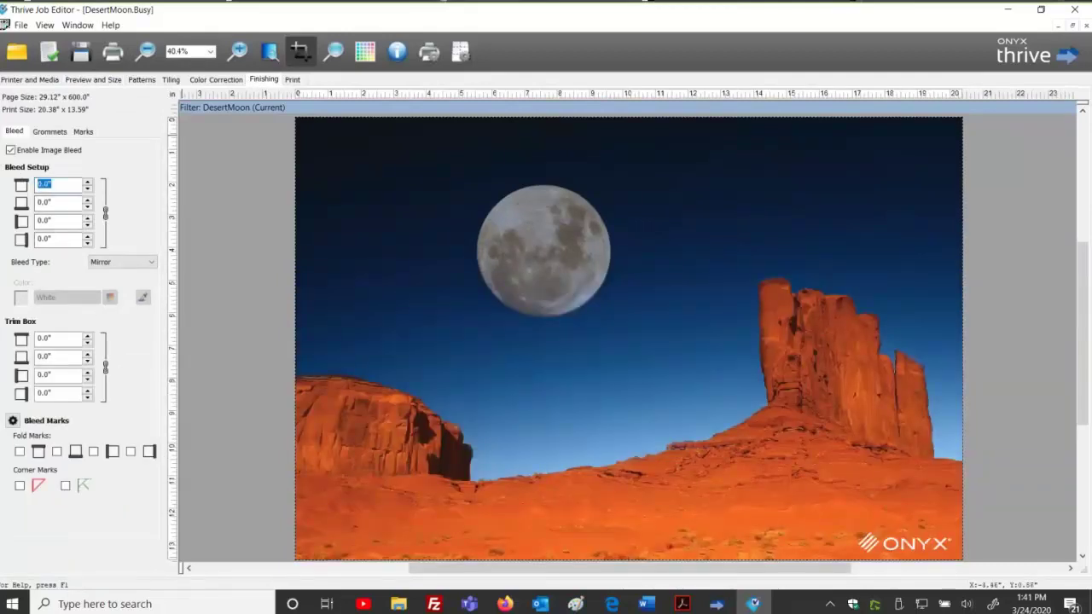
pyautogui.write('1')
pyautogui.press('Return')
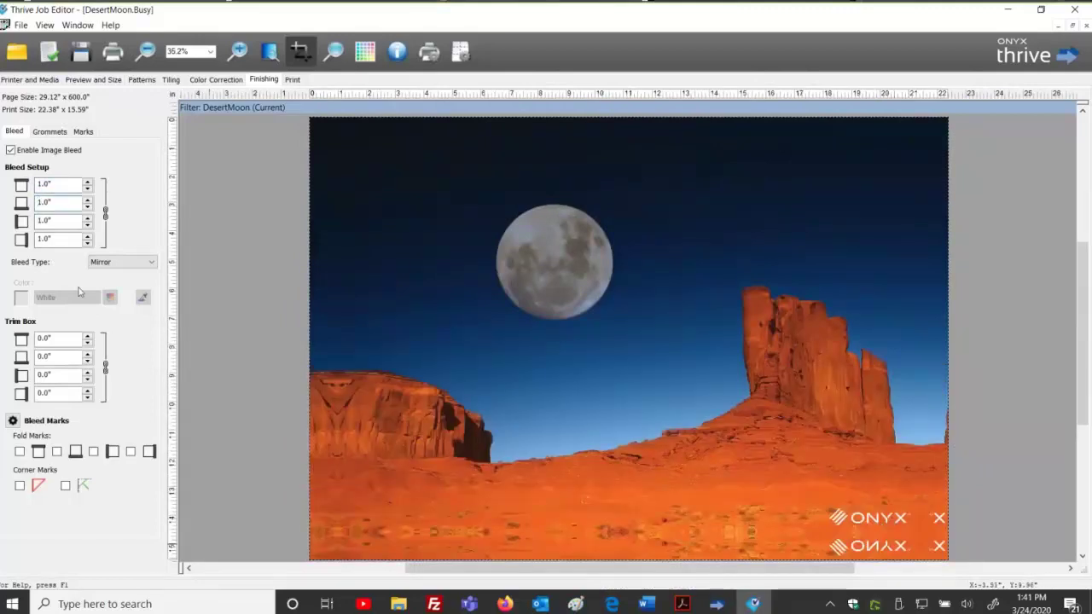
# Try the Duplication bleed type, then Color bleed with White and First Pixel fills.
pyautogui.click(132, 265)
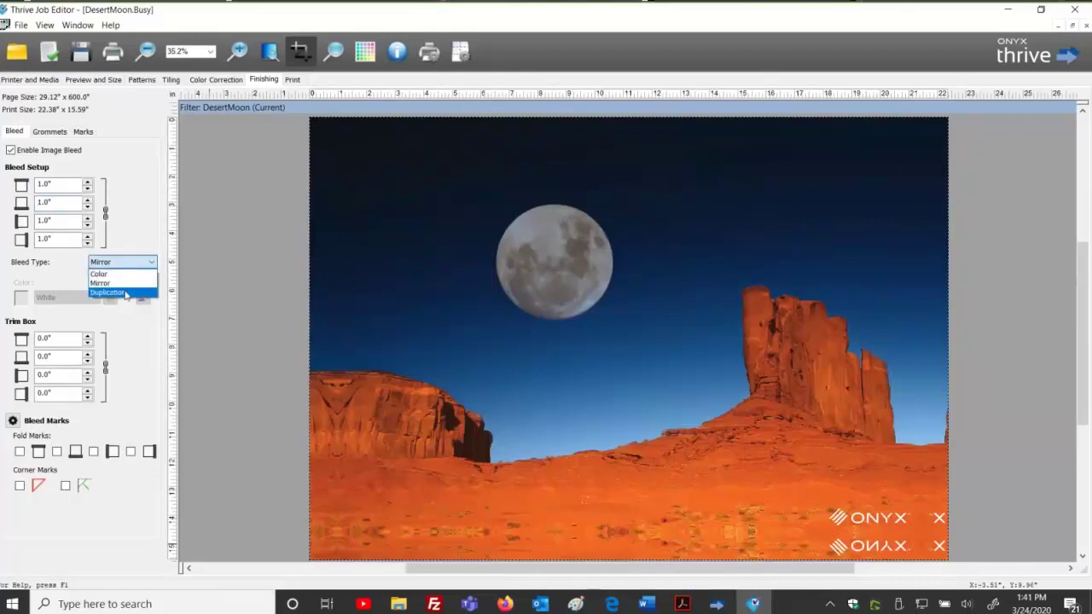
pyautogui.click(128, 293)
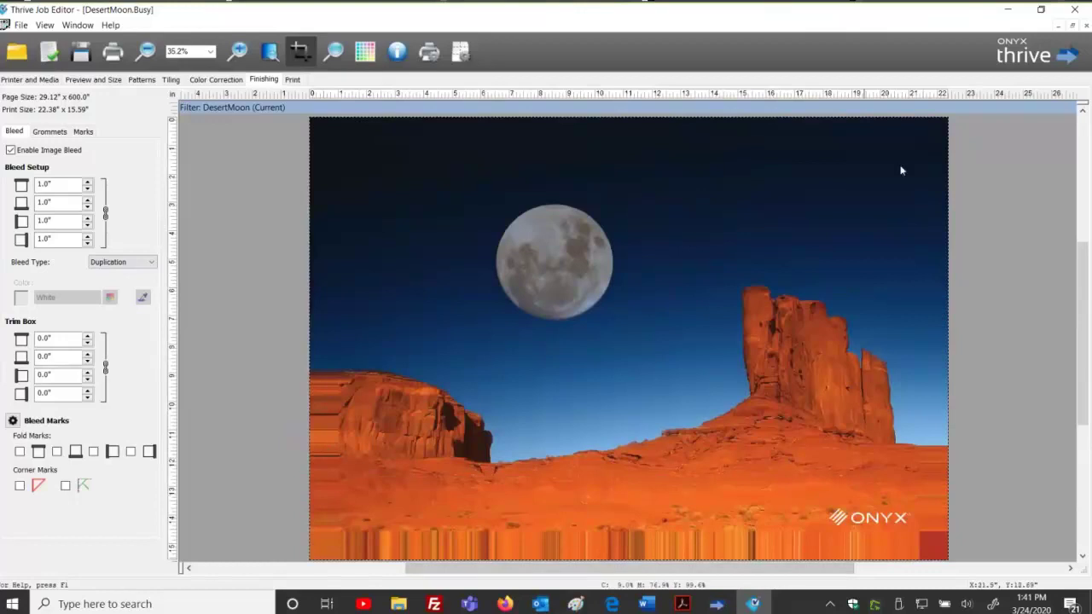
pyautogui.click(135, 263)
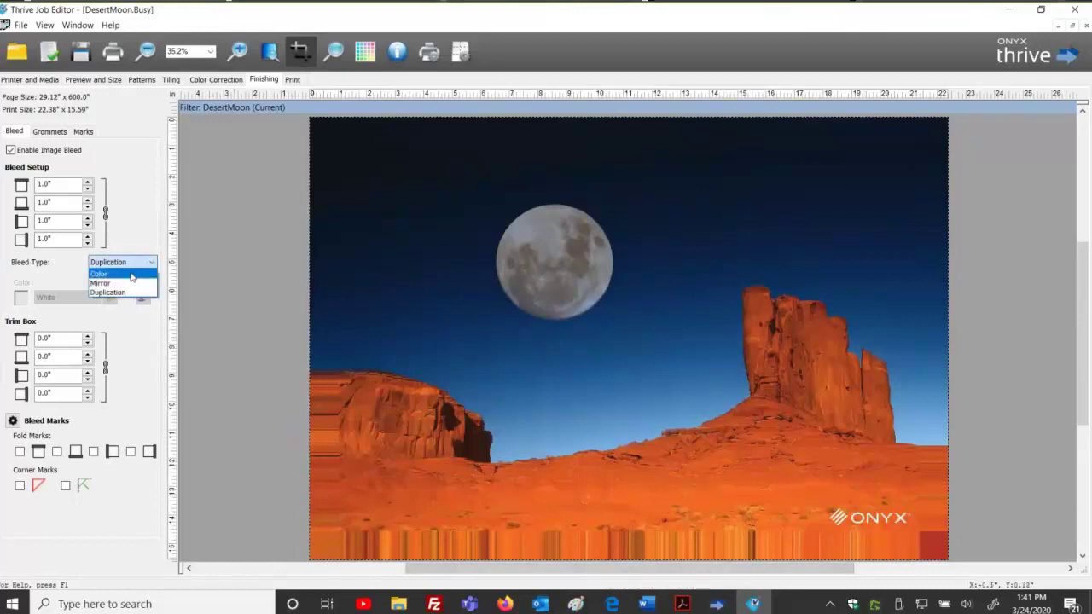
pyautogui.click(131, 275)
pyautogui.click(64, 298)
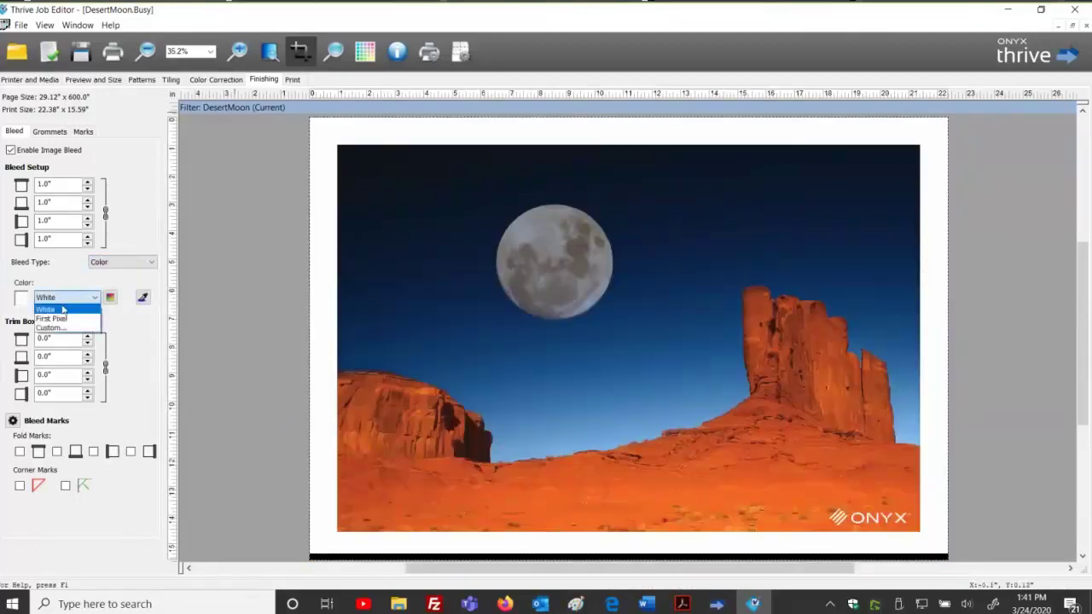
pyautogui.click(62, 310)
pyautogui.click(59, 300)
pyautogui.click(61, 308)
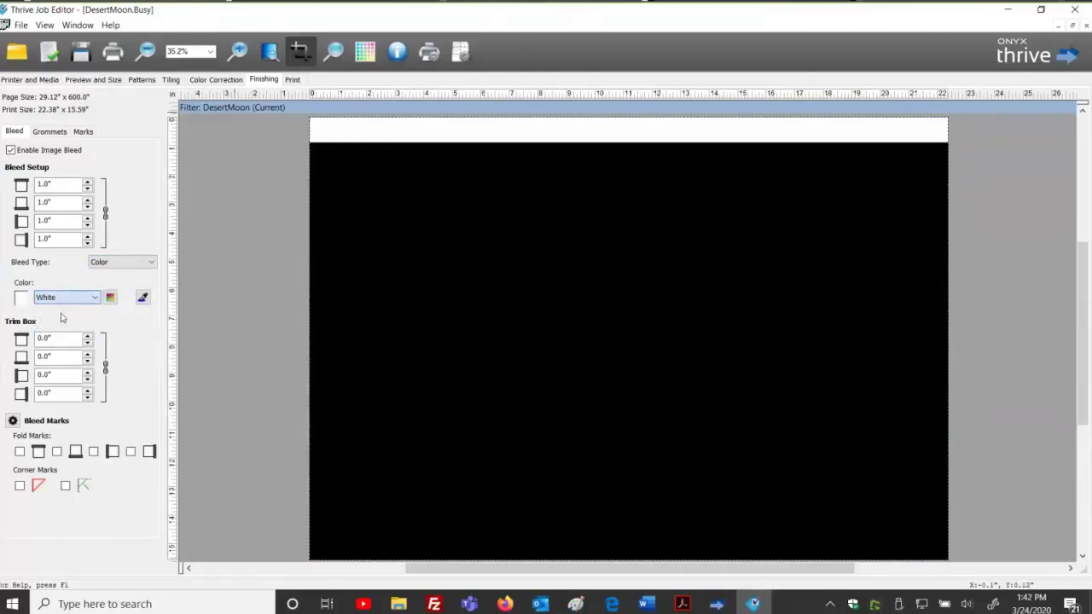
pyautogui.click(64, 297)
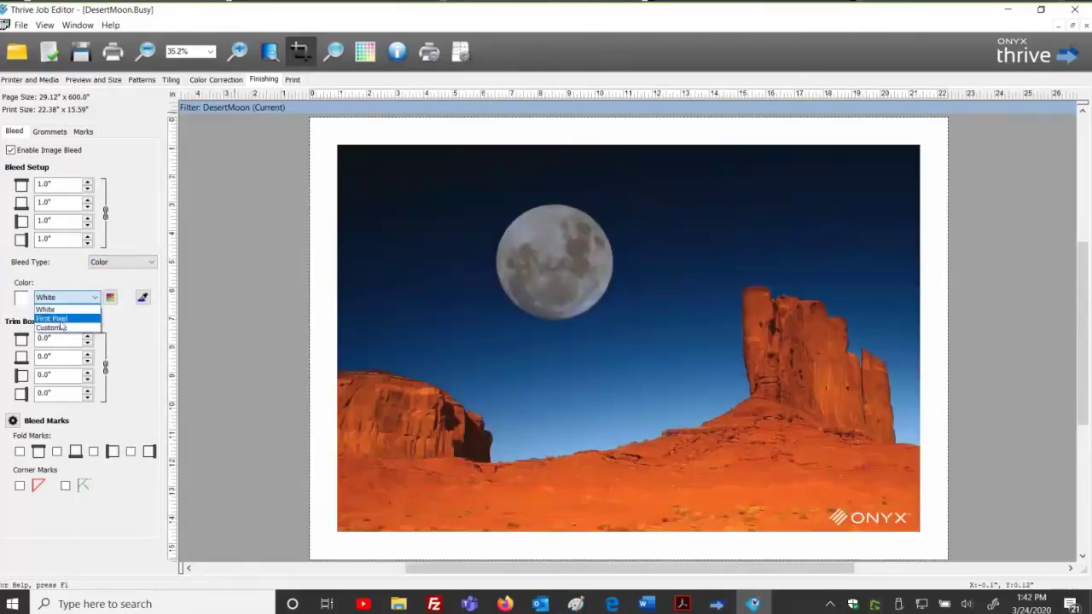
pyautogui.click(60, 309)
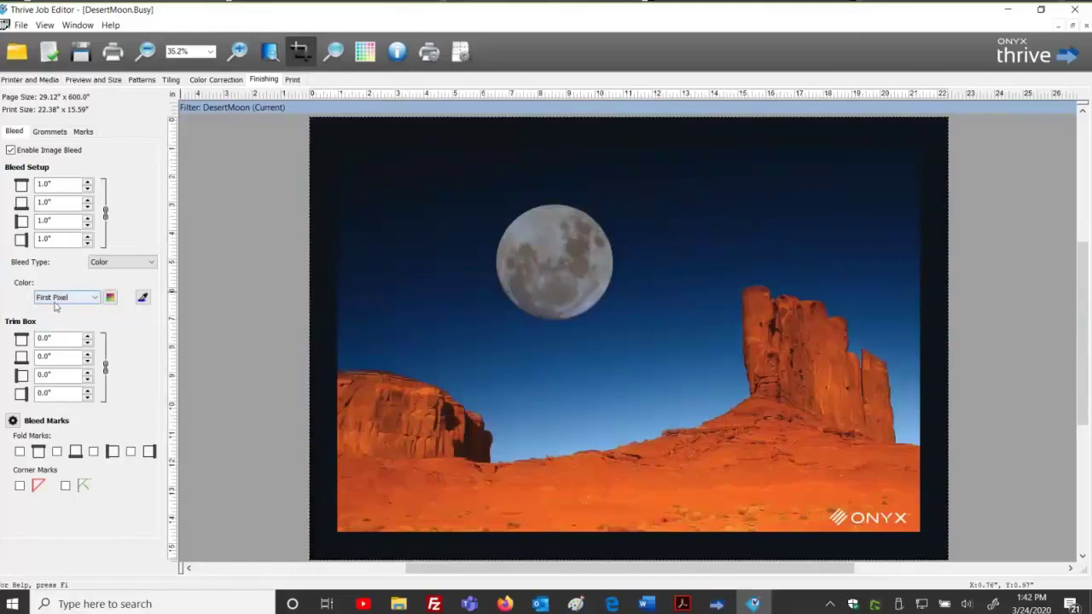
# Set a custom 100% cyan bleed colour, then switch the bleed type to Mirror.
pyautogui.click(58, 301)
pyautogui.press('Return')
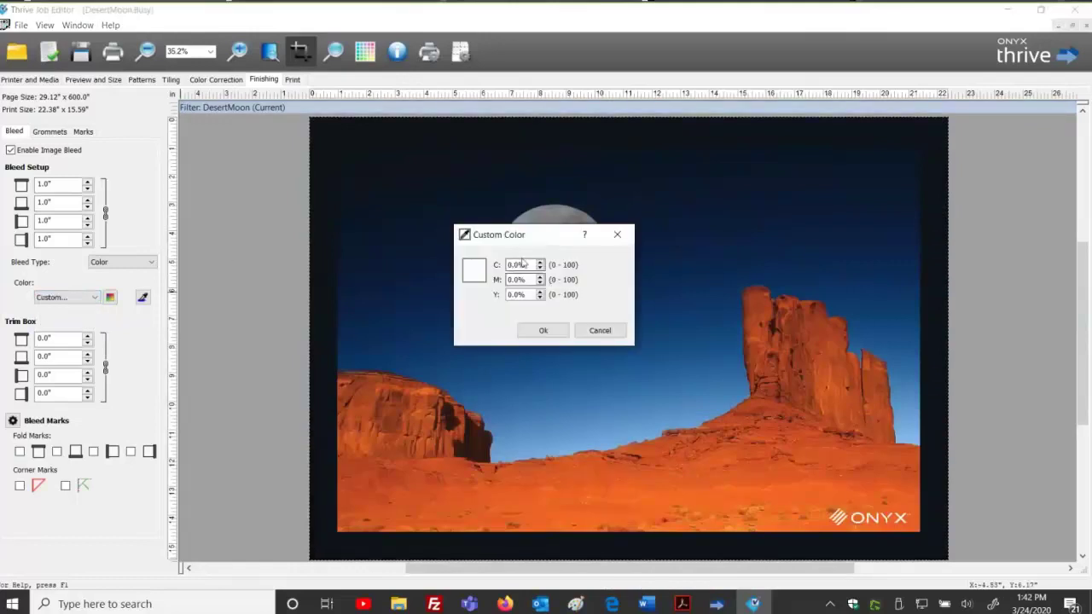
pyautogui.write('100')
pyautogui.press('Tab')
pyautogui.click(544, 335)
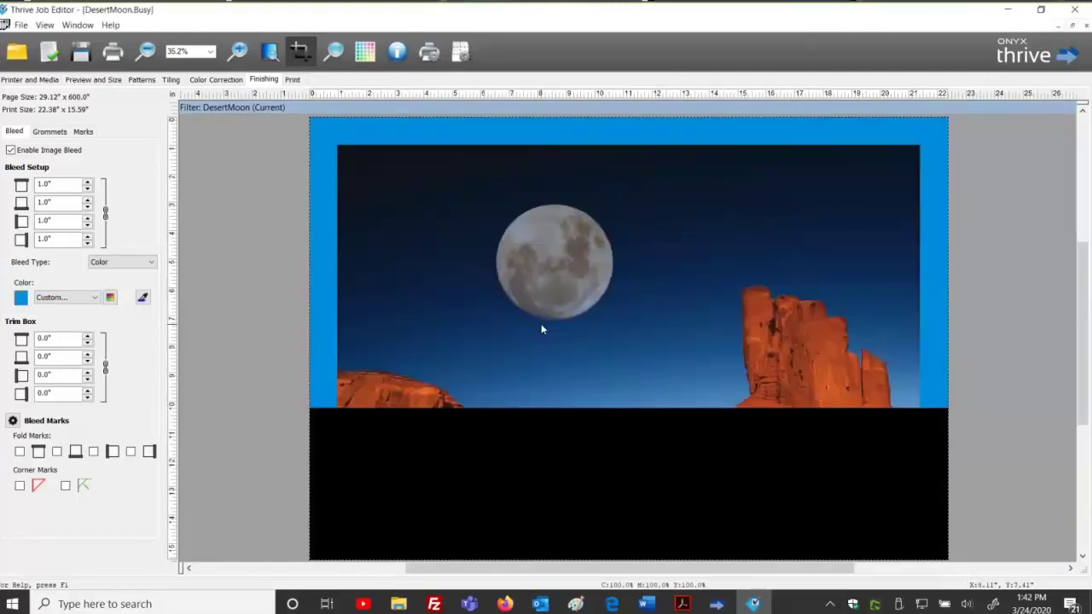
pyautogui.click(110, 266)
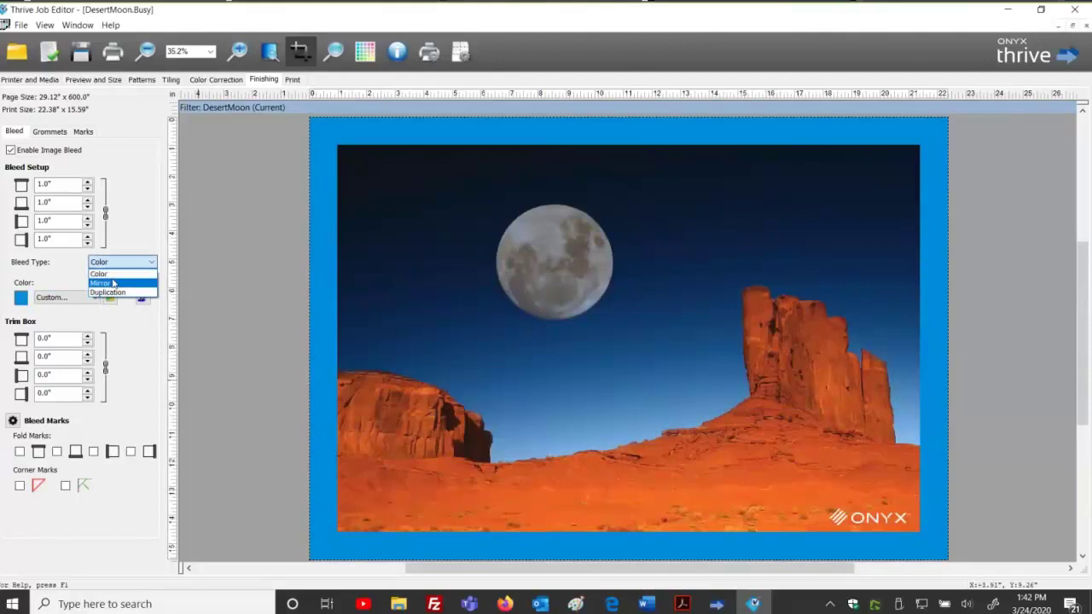
pyautogui.click(114, 282)
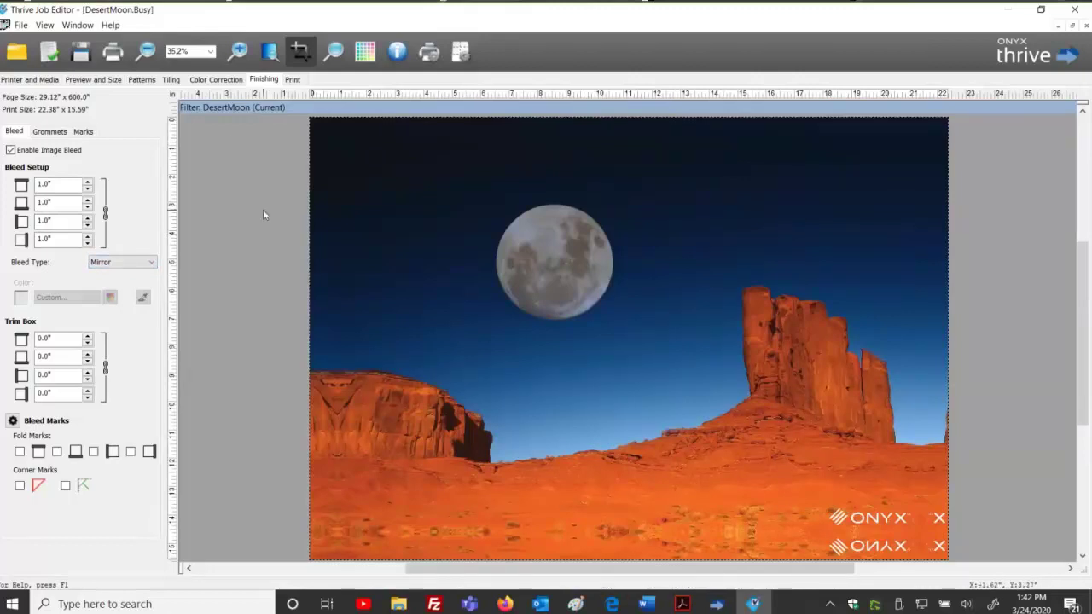
# Open Export Quick Set Template from the File menu and review its settings.
pyautogui.click(20, 27)
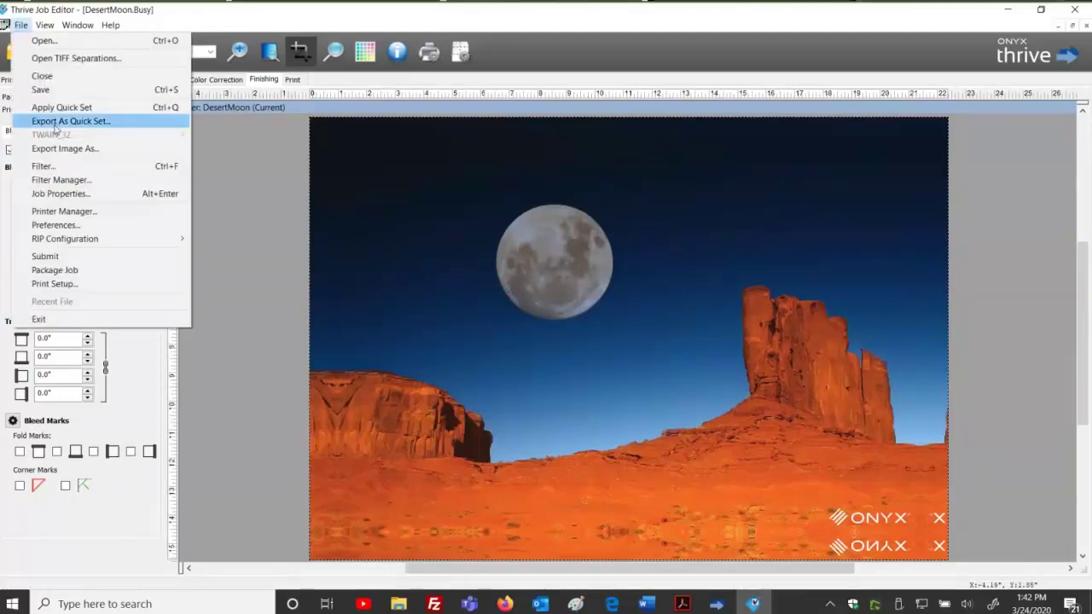
pyautogui.click(56, 123)
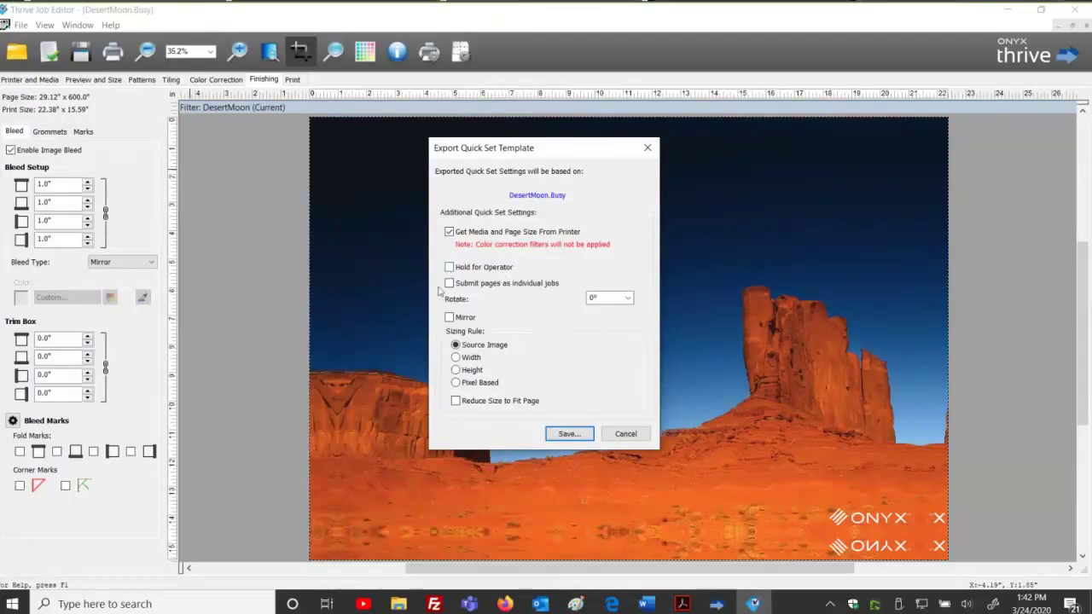
pyautogui.click(625, 297)
pyautogui.click(569, 433)
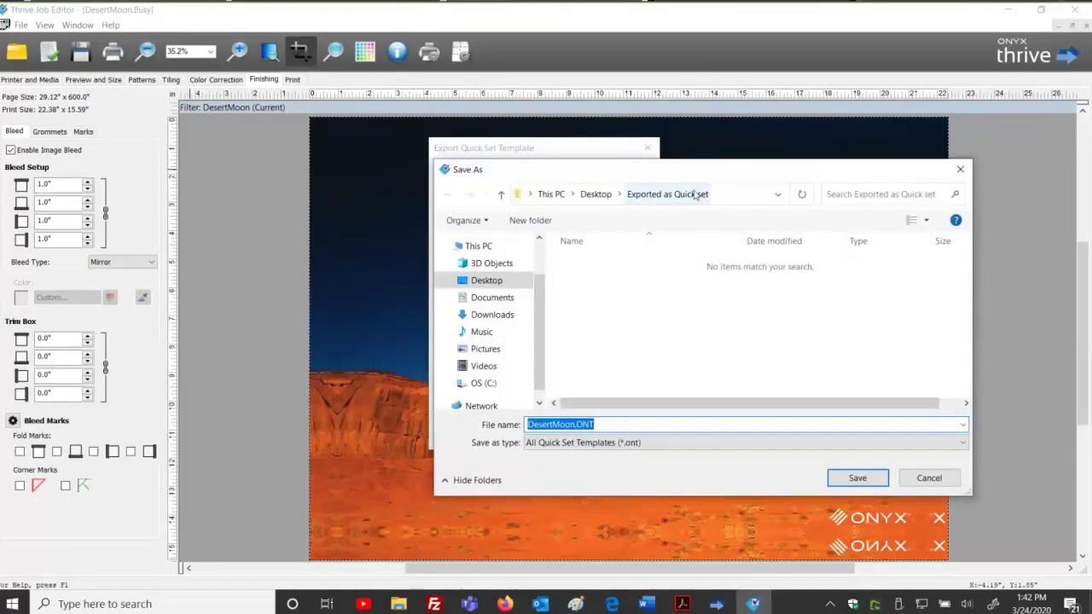
# Save the template as '1 inch mirror bleed.ONT' in Desktop\Exported as Quick set.
pyautogui.click(622, 424)
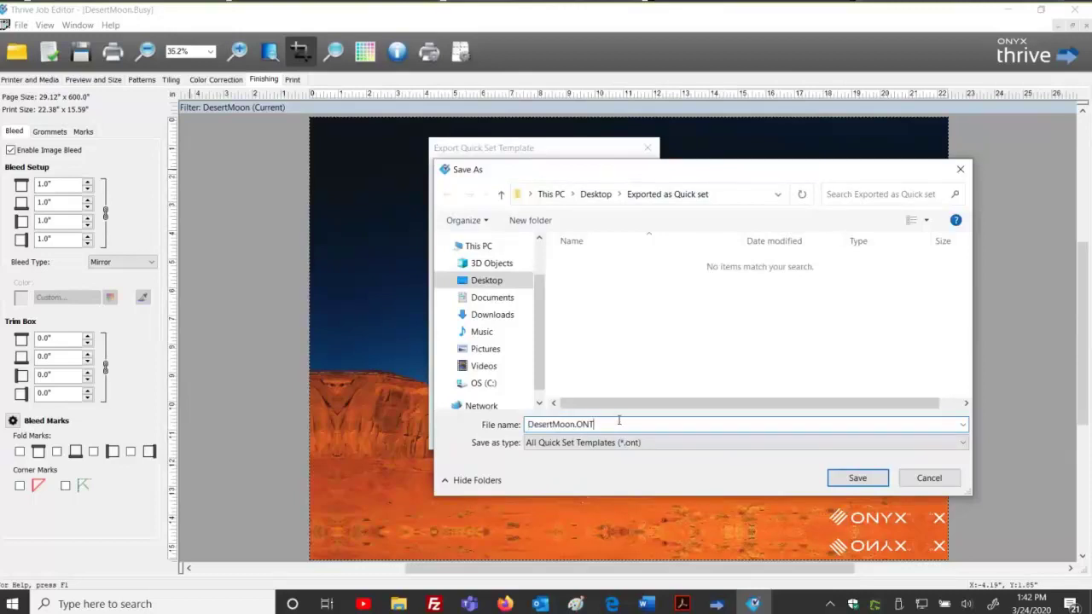
pyautogui.doubleClick(574, 424)
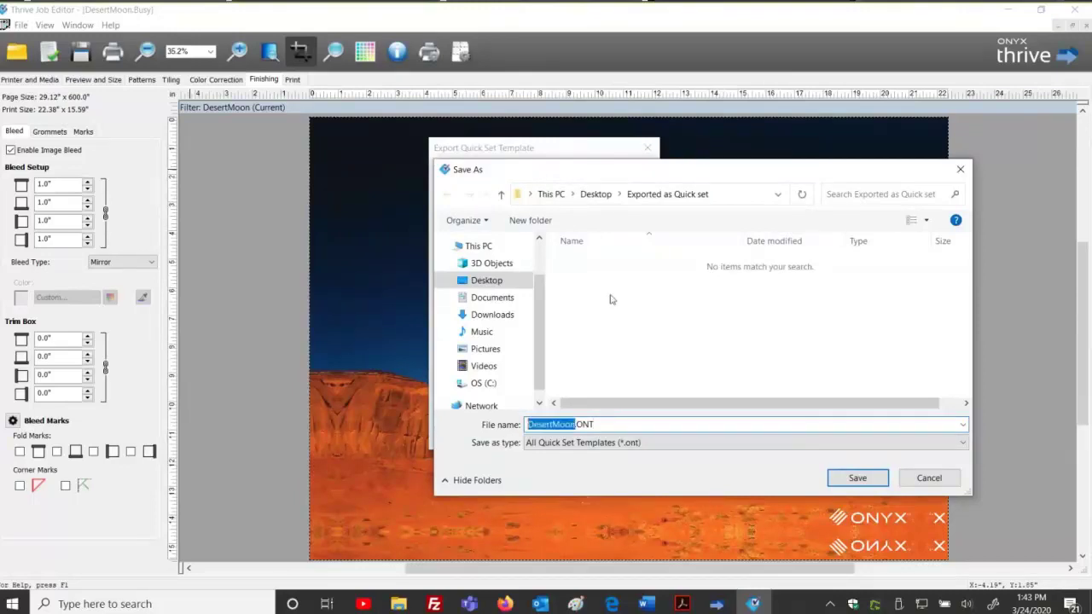
pyautogui.write('1 inch')
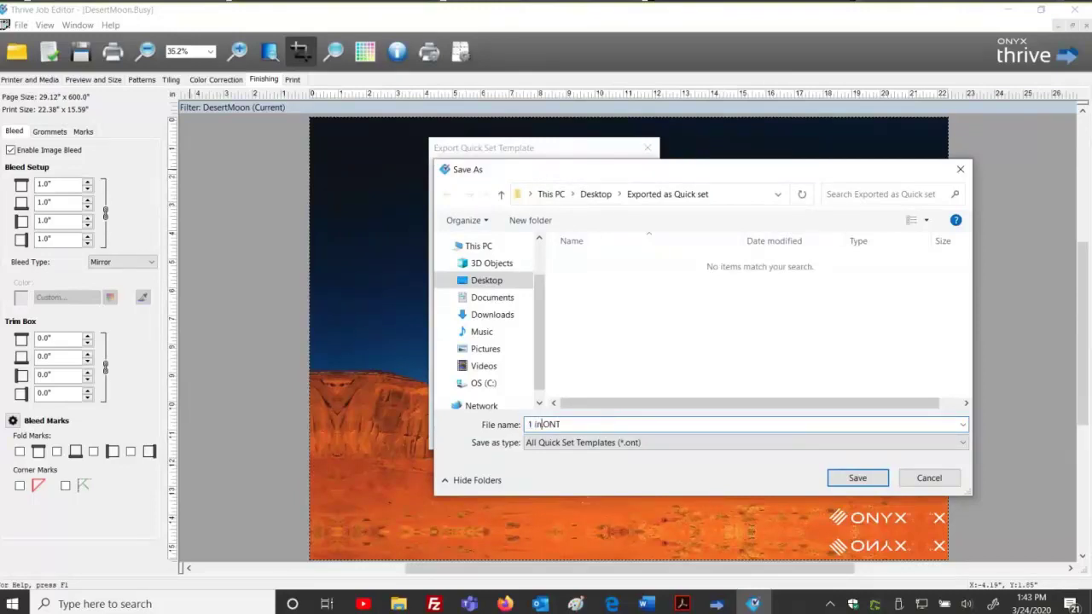
pyautogui.write(' mirror bleed')
pyautogui.doubleClick(543, 424)
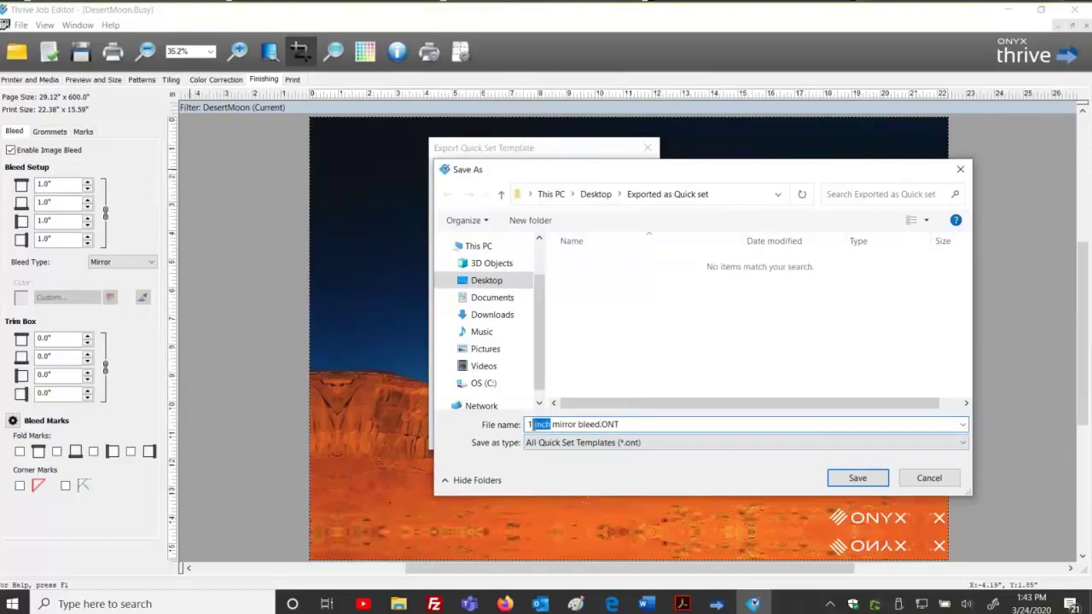
pyautogui.click(662, 424)
pyautogui.click(856, 479)
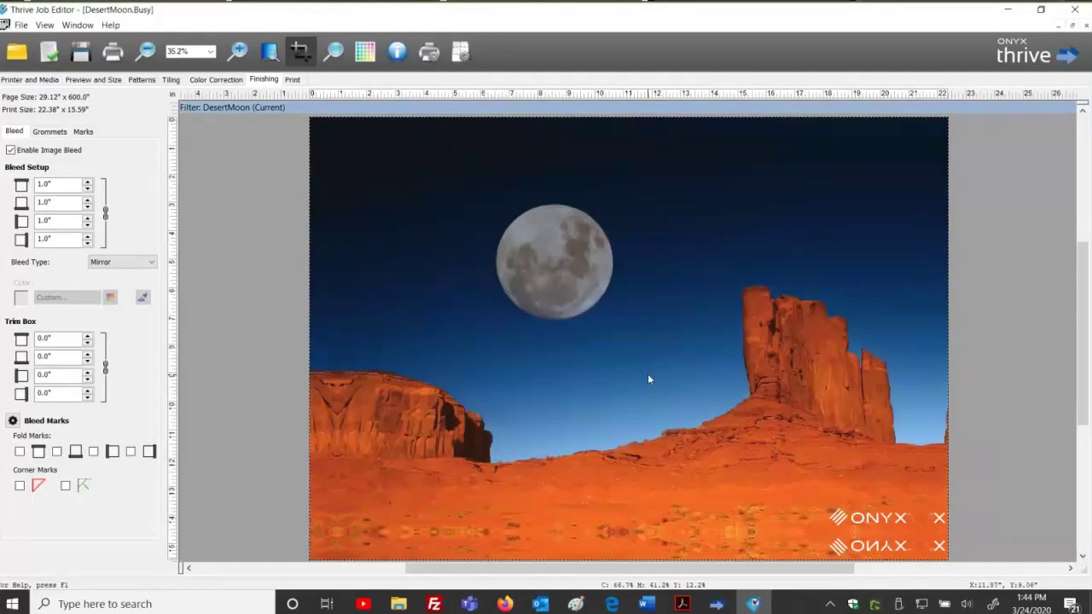
# Close Job Editor and import '1 inch mirror bleed.ONT' into Canon_iPF6450's printer configuration.
pyautogui.click(112, 53)
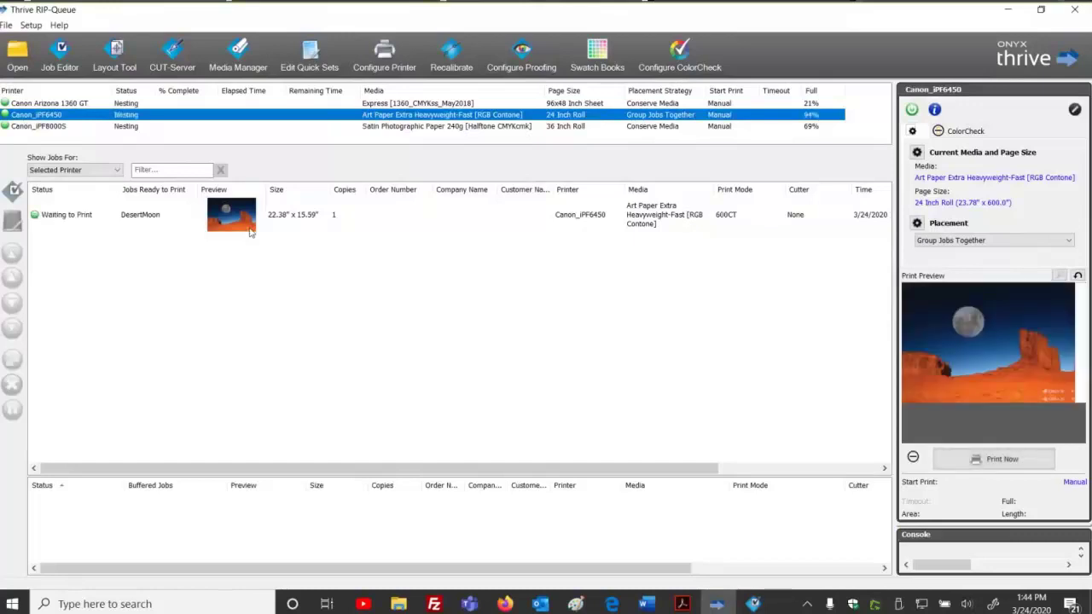
pyautogui.click(394, 55)
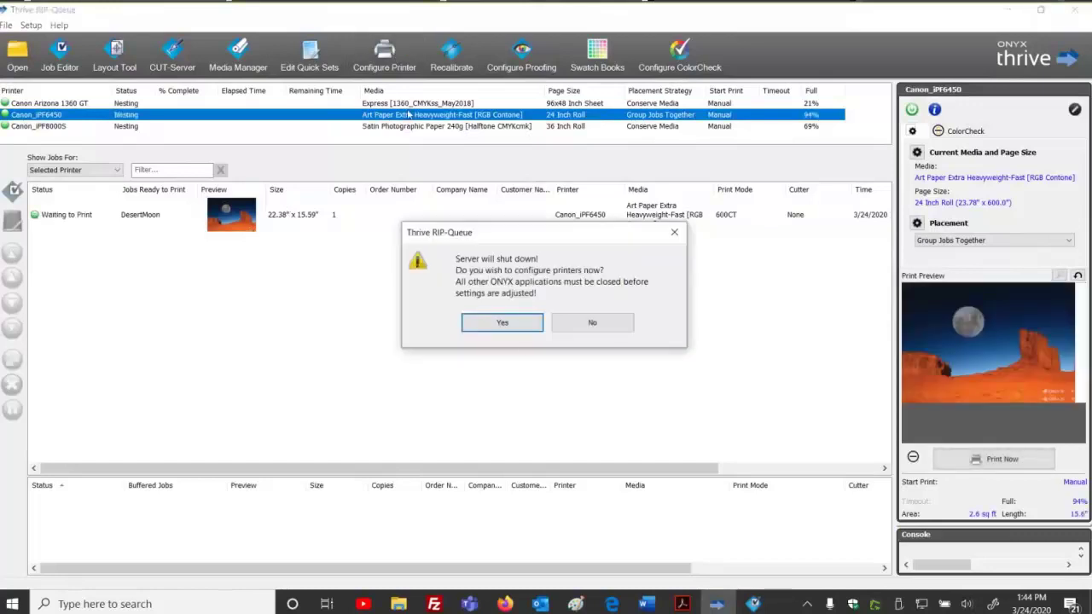
pyautogui.click(517, 320)
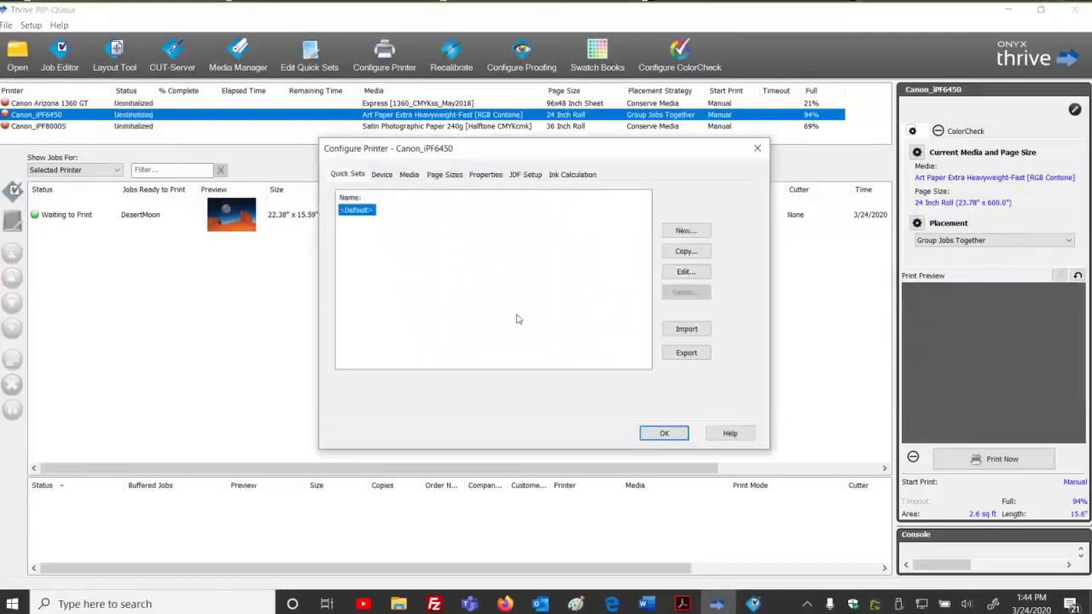
pyautogui.click(673, 335)
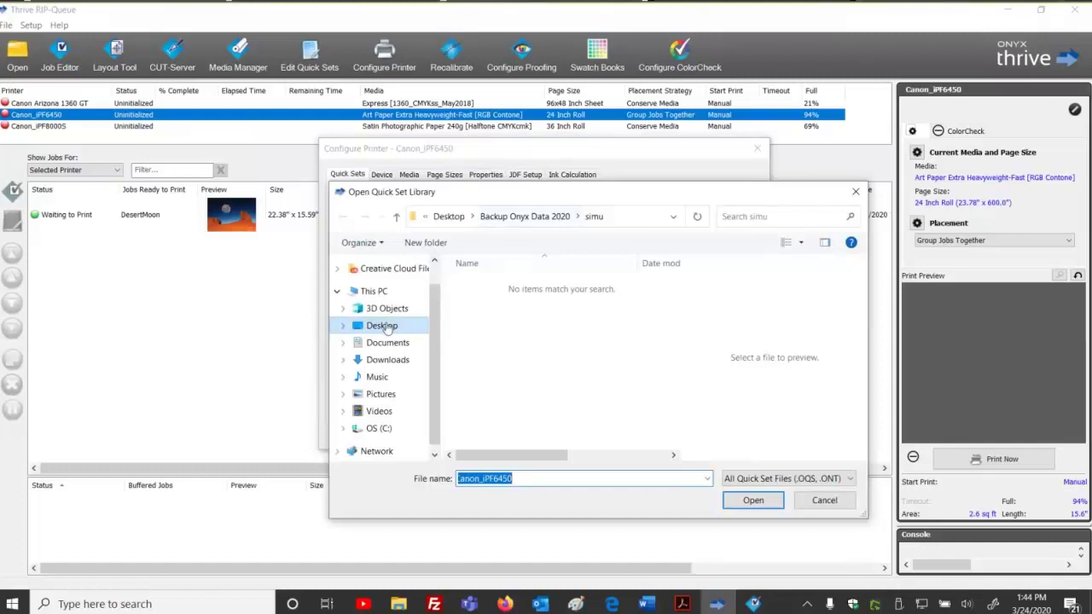
pyautogui.click(384, 327)
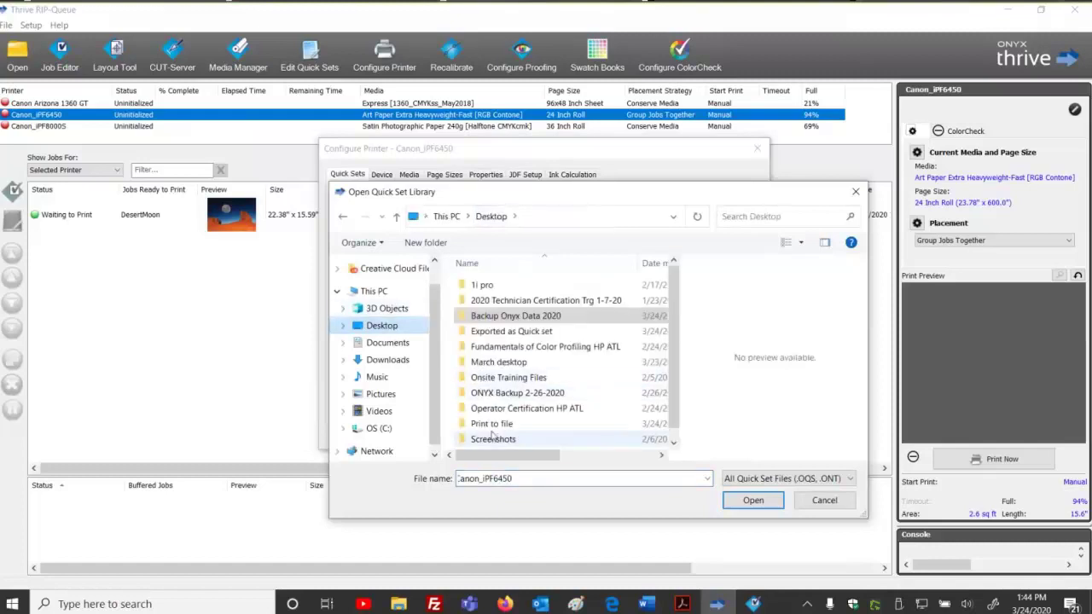
pyautogui.doubleClick(516, 331)
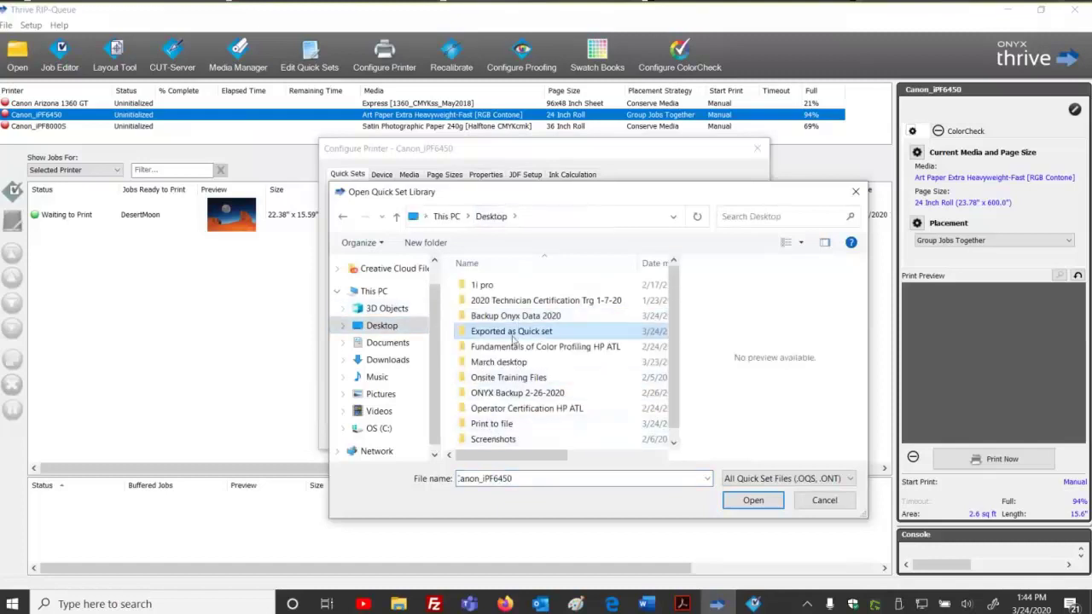
pyautogui.click(517, 286)
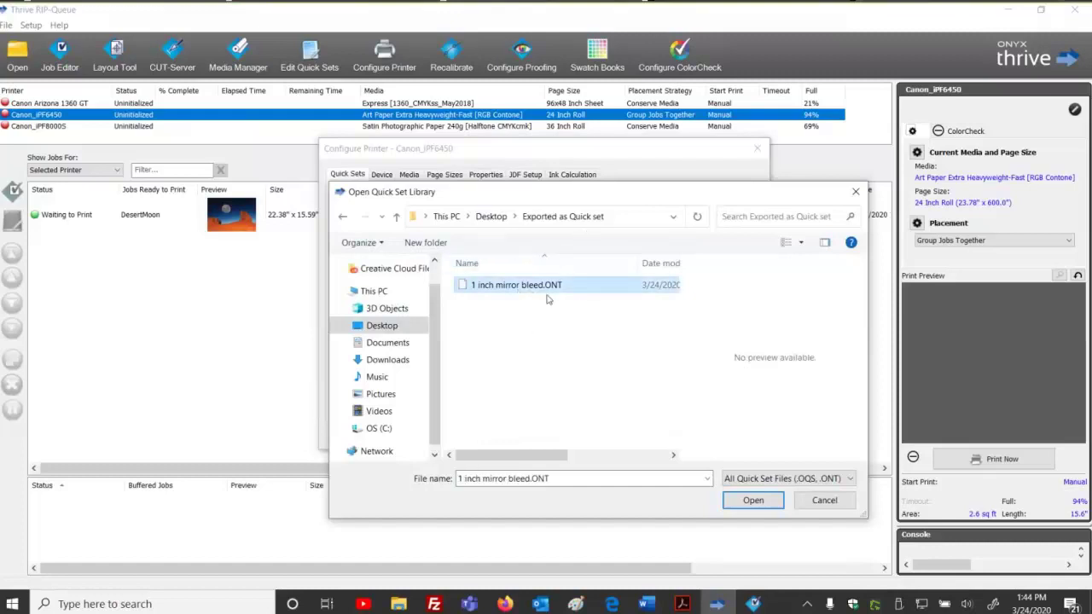
pyautogui.click(748, 504)
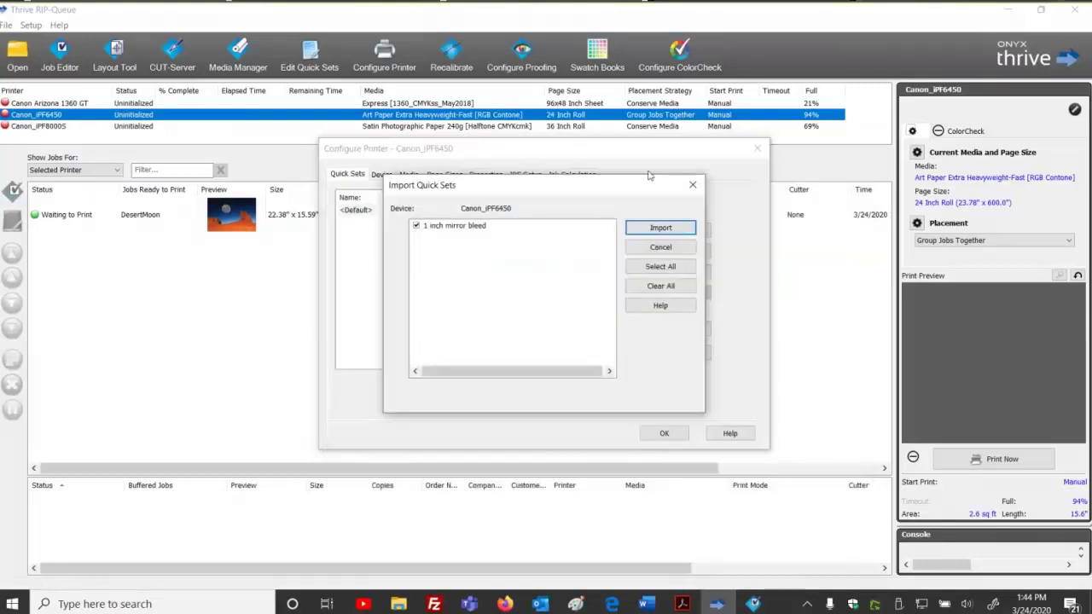
pyautogui.click(661, 227)
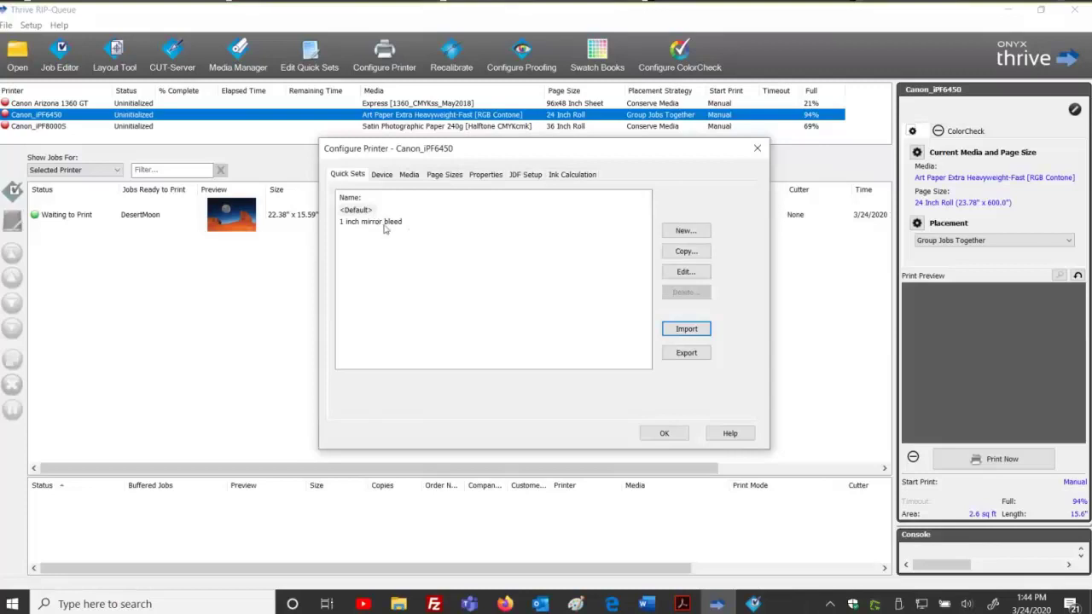
# Review the quick set's 1.0" mirror bleed under Advanced, then accept and finish configuring.
pyautogui.click(385, 222)
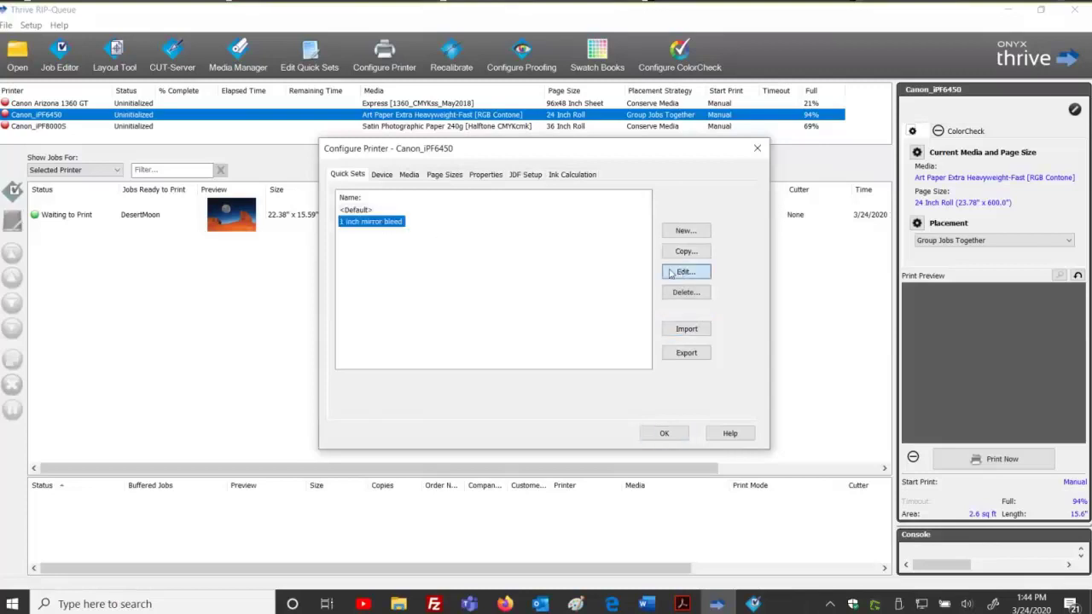
pyautogui.click(671, 273)
pyautogui.click(417, 539)
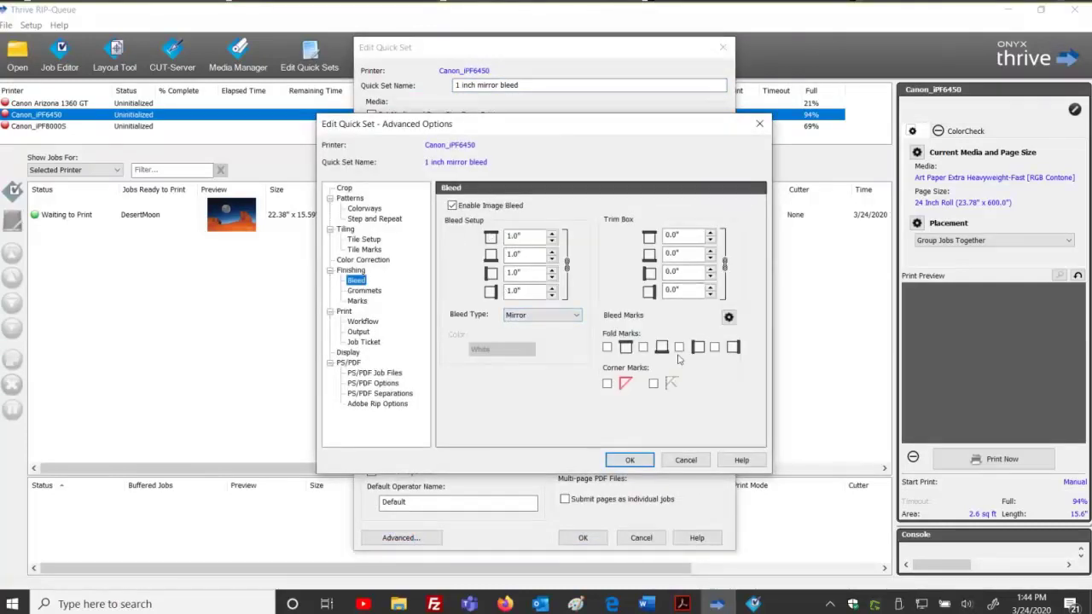
pyautogui.click(630, 460)
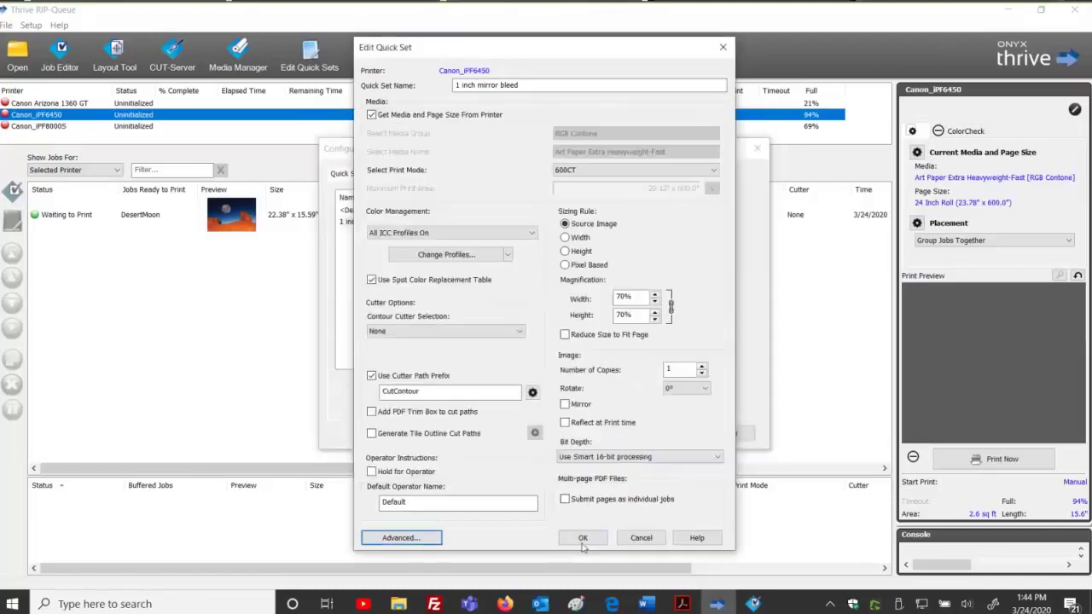
pyautogui.click(582, 539)
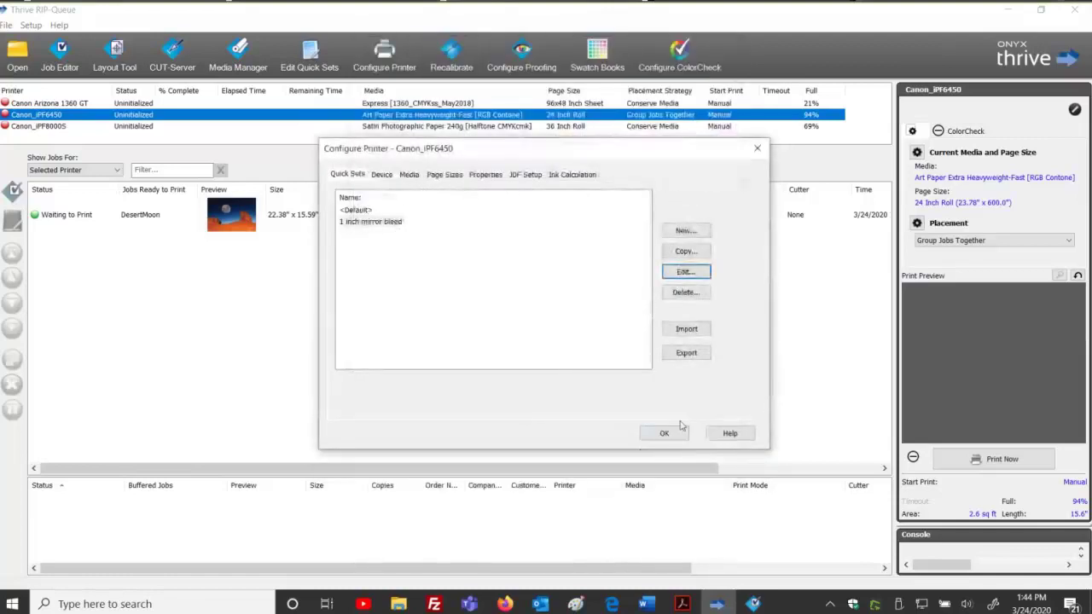
pyautogui.click(666, 432)
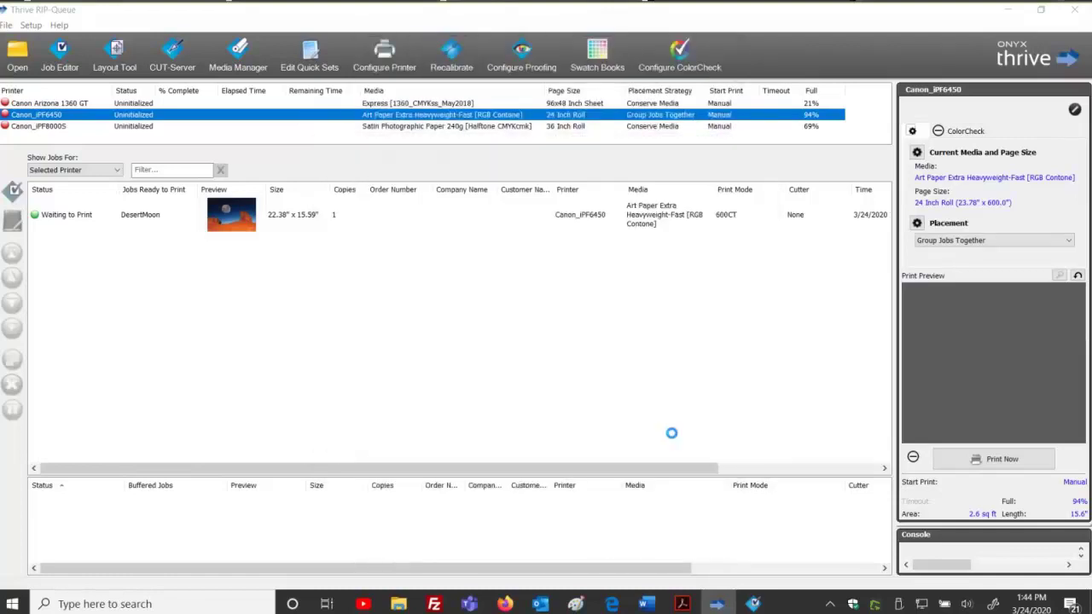
# Open City_on_a_Cliff.JPG with the '1 inch mirror bleed' quick set and submit it from Job Editor.
pyautogui.click(18, 53)
pyautogui.click(269, 337)
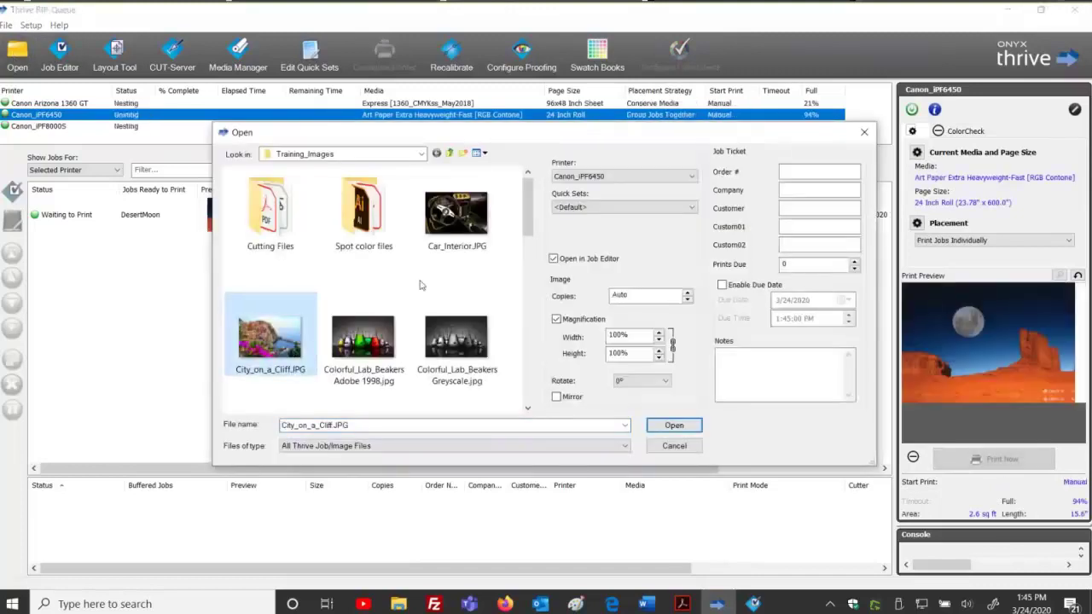
pyautogui.click(580, 207)
pyautogui.click(580, 229)
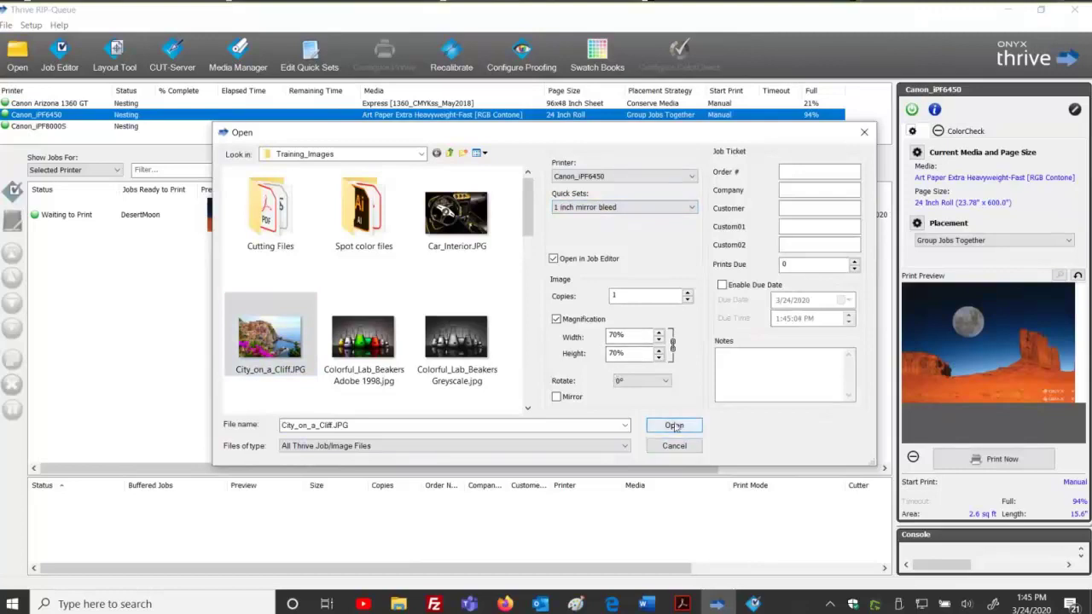
pyautogui.click(674, 426)
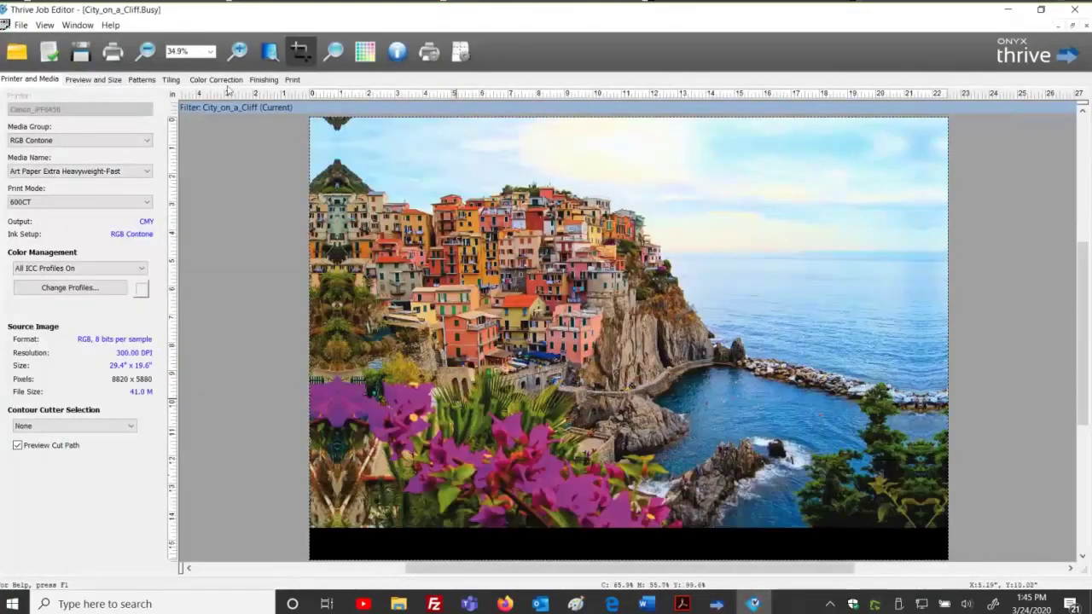
pyautogui.click(113, 53)
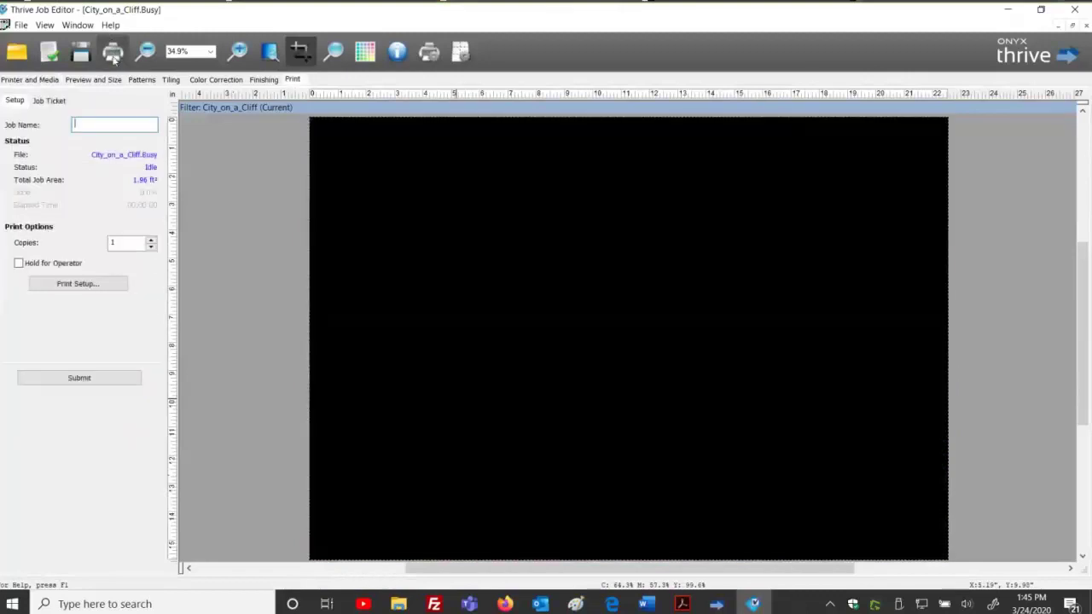
pyautogui.hotkey('alt', 'Tab')
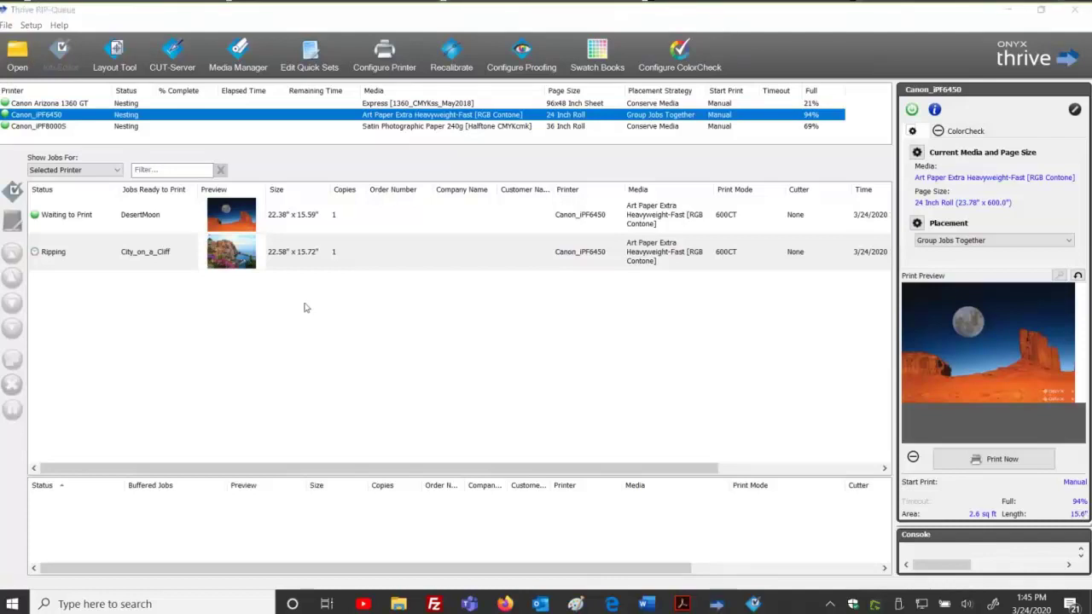
# Open Spot color.pdf from the Spot color files folder using the Default quick set.
pyautogui.click(283, 320)
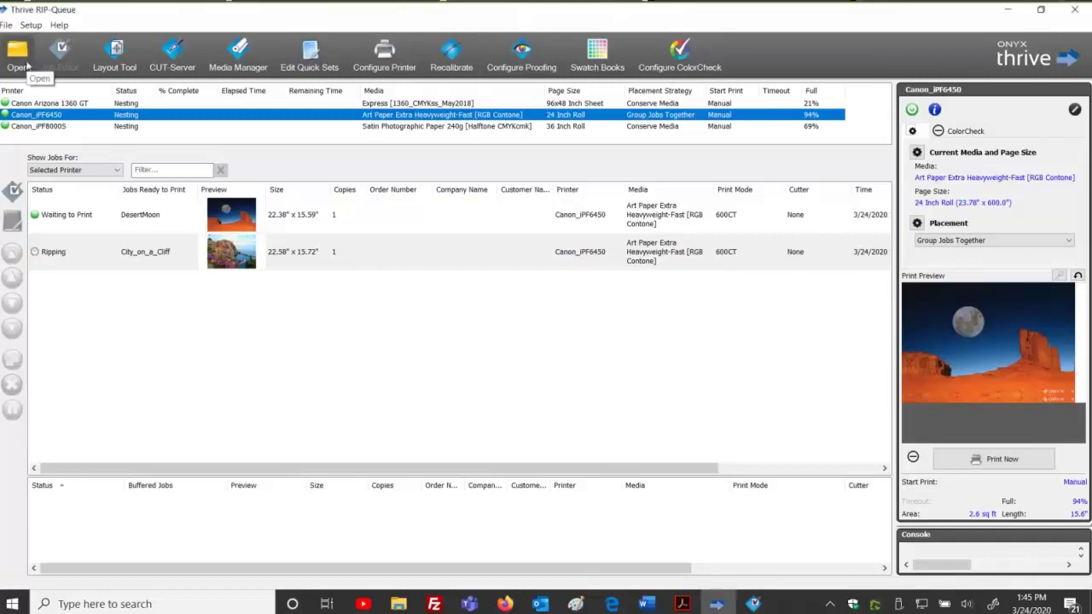
pyautogui.click(26, 66)
pyautogui.doubleClick(364, 205)
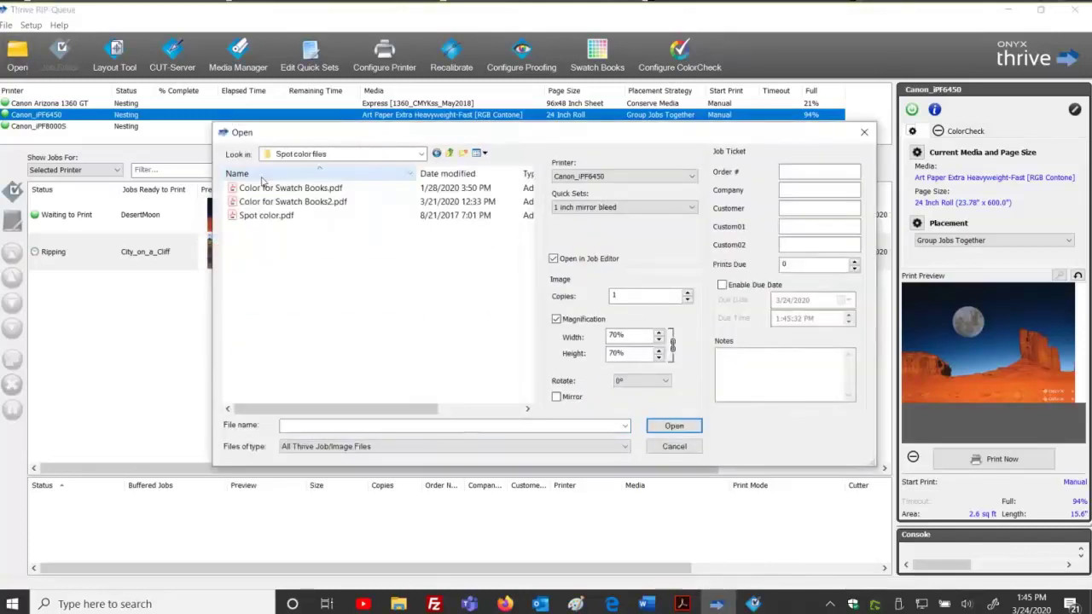
pyautogui.click(267, 217)
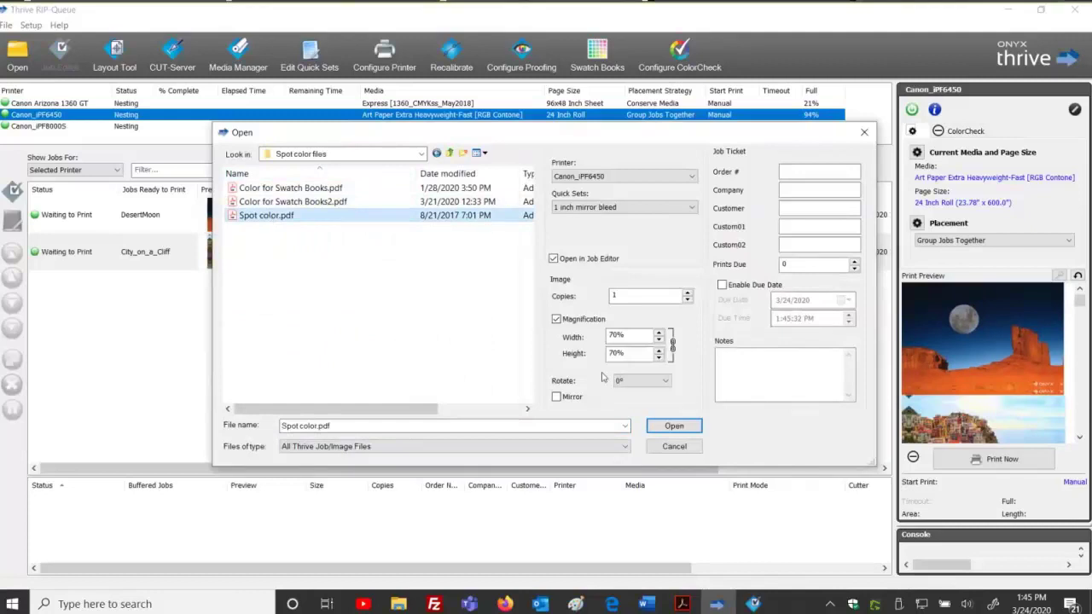
pyautogui.click(603, 209)
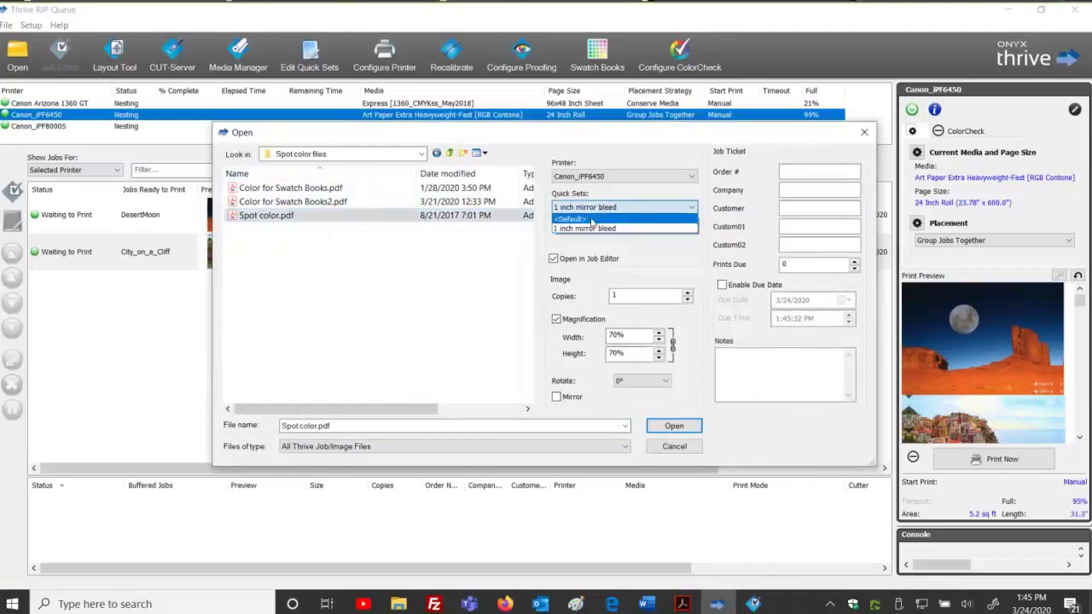
pyautogui.click(592, 220)
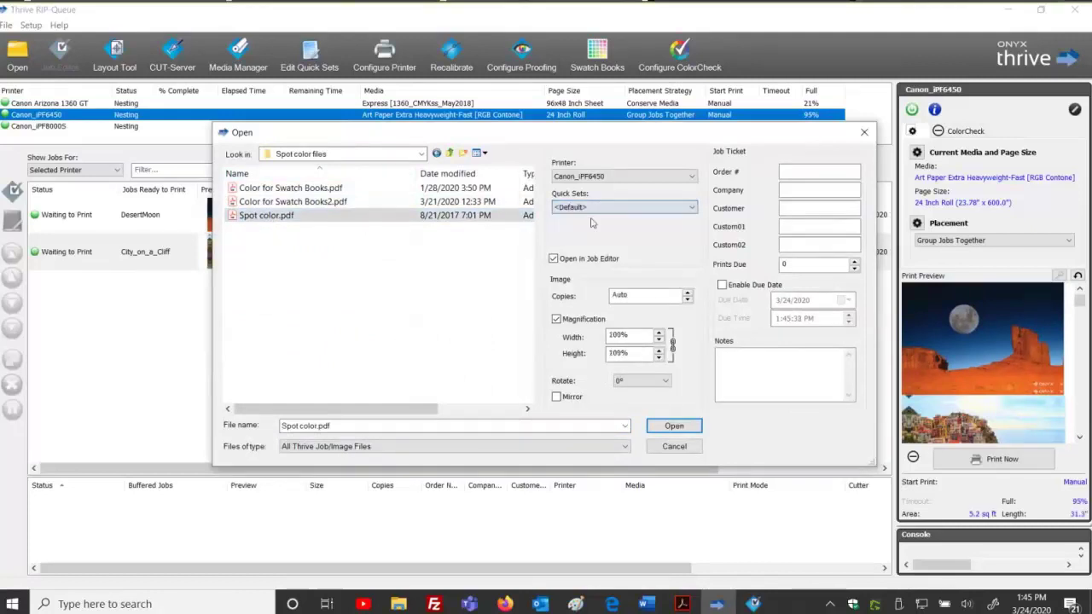
pyautogui.click(674, 426)
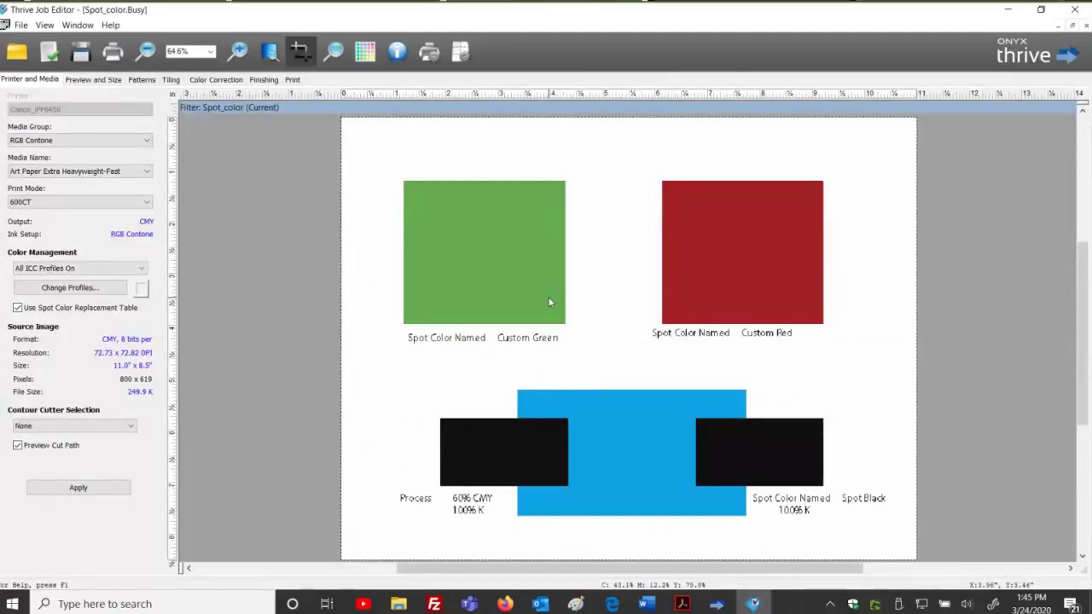
# Add a new colour replacement via Color Correction's Tools >> Color Replacements.
pyautogui.click(218, 79)
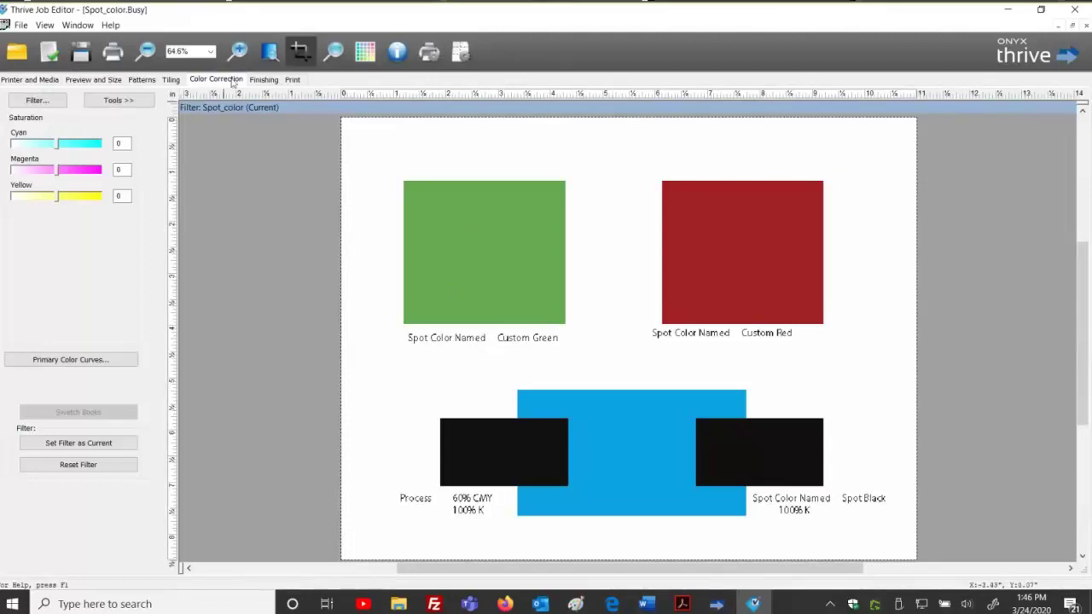
pyautogui.click(118, 100)
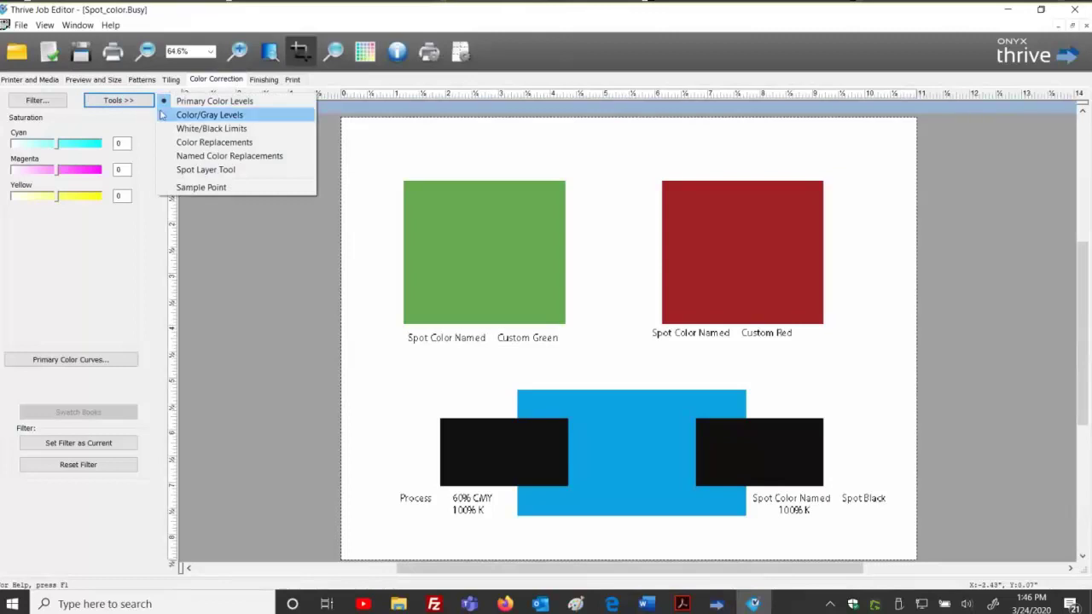
pyautogui.click(192, 143)
pyautogui.click(15, 122)
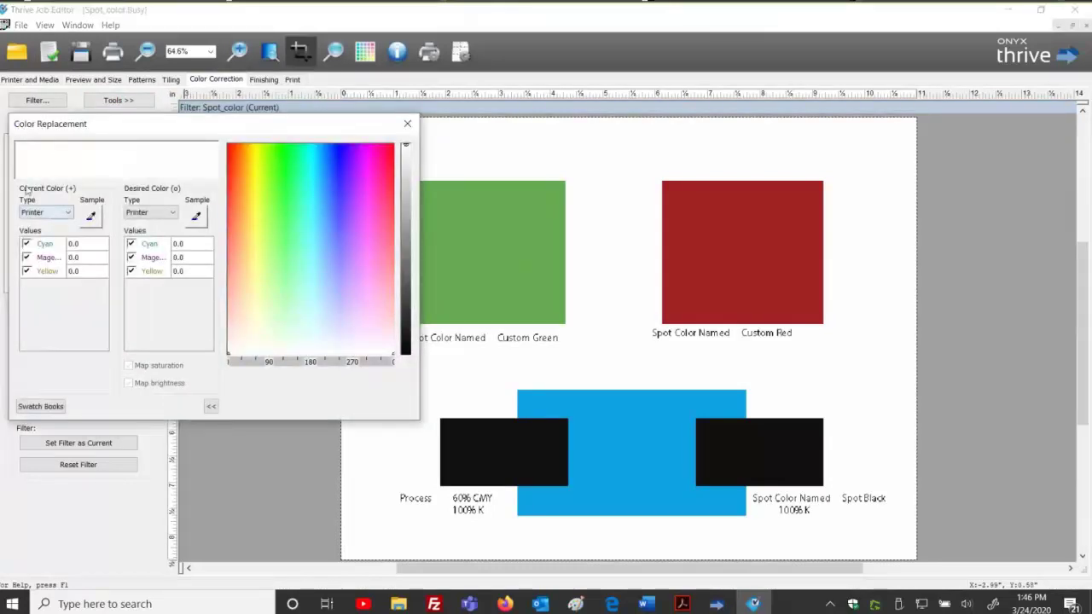
# Sample the blue rectangle as the current colour and set desired Cyan 85, Magenta 22.
pyautogui.click(90, 218)
pyautogui.click(630, 435)
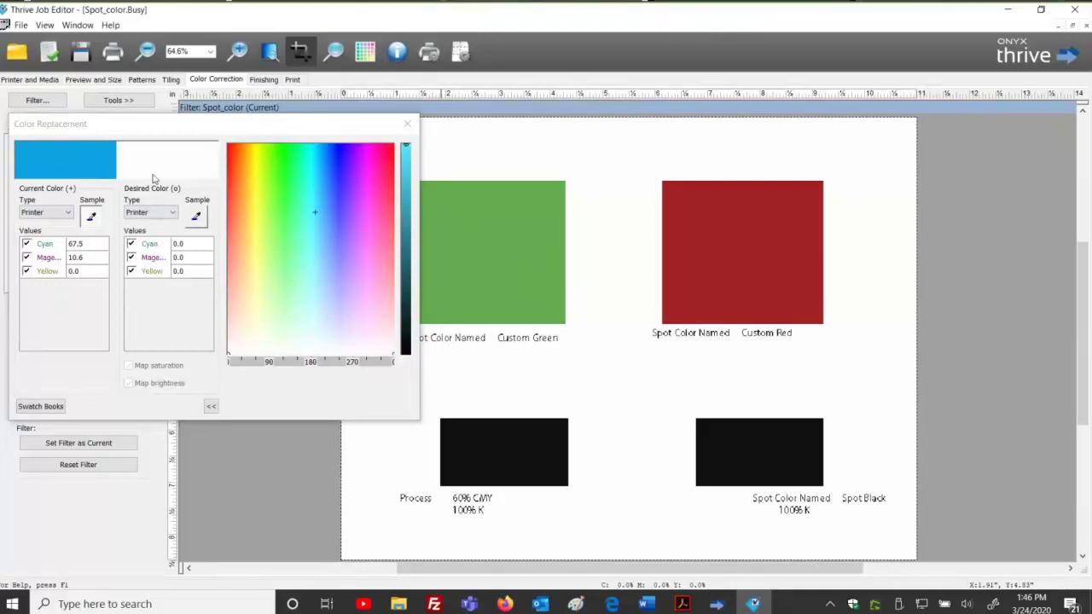
pyautogui.click(197, 245)
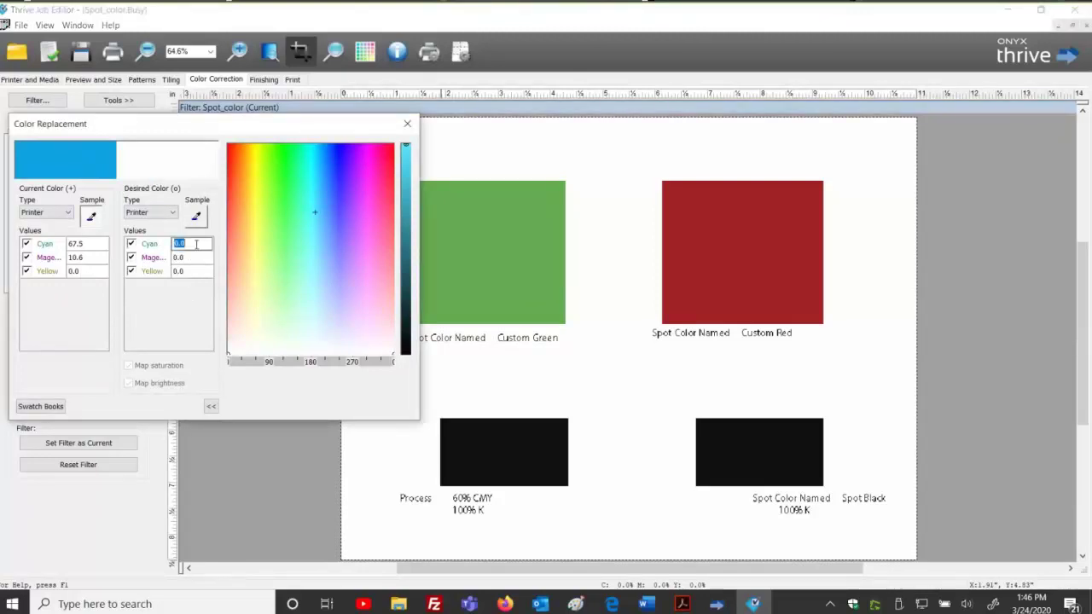
pyautogui.write('85')
pyautogui.press('Tab')
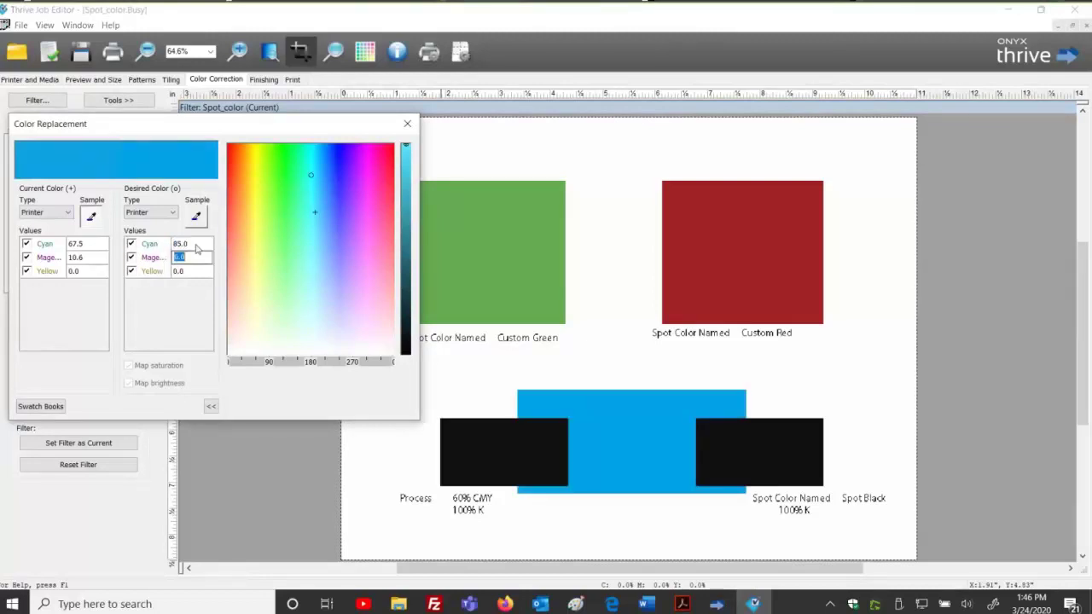
pyautogui.write('22')
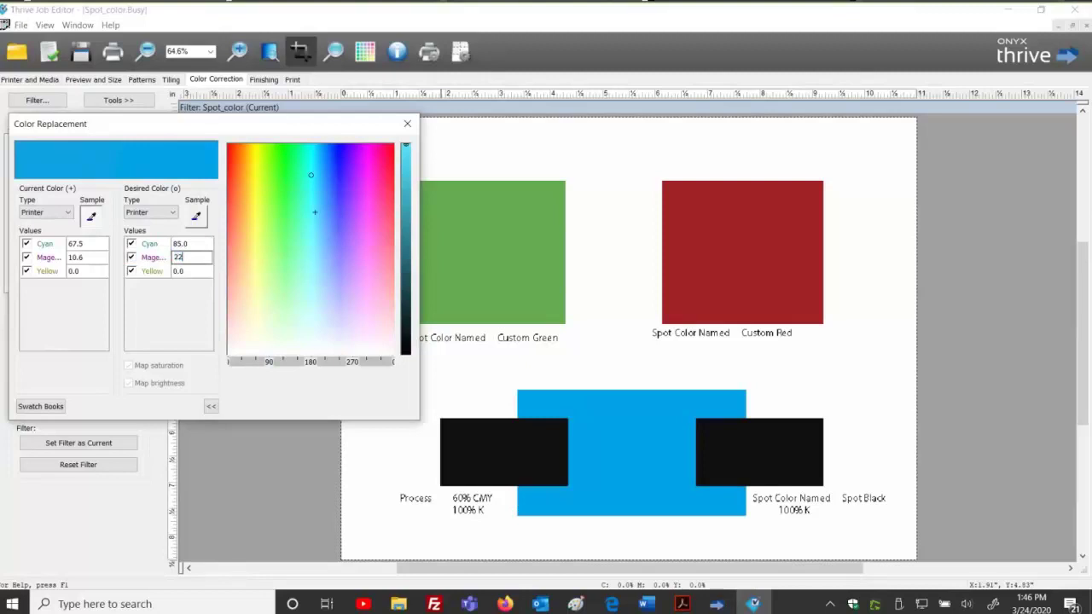
pyautogui.press('Tab')
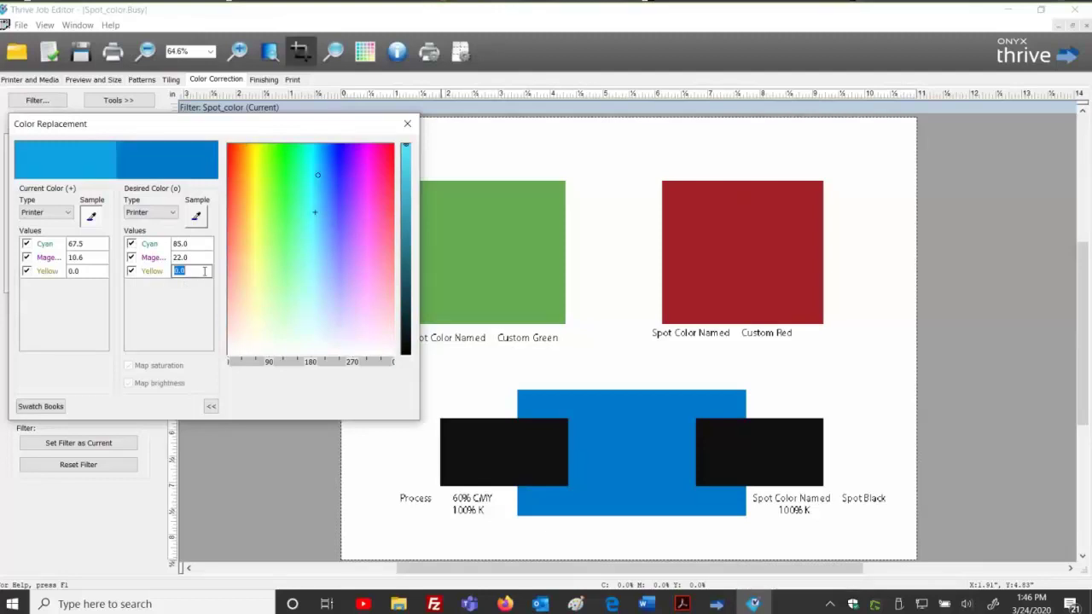
# Recheck the desired cyan, magenta and yellow values, then close the Color Replacement dialog.
pyautogui.click(195, 244)
pyautogui.press('Tab')
pyautogui.press('Tab')
pyautogui.press('Tab')
pyautogui.press('Tab')
pyautogui.click(189, 244)
pyautogui.press('Tab')
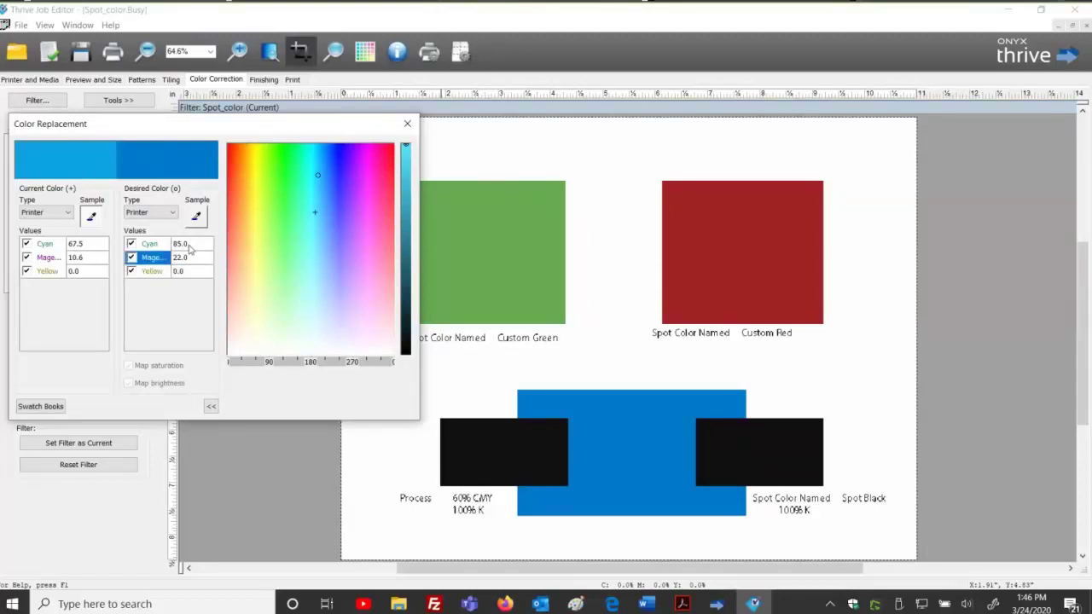
pyautogui.click(184, 245)
pyautogui.press('Tab')
pyautogui.click(184, 245)
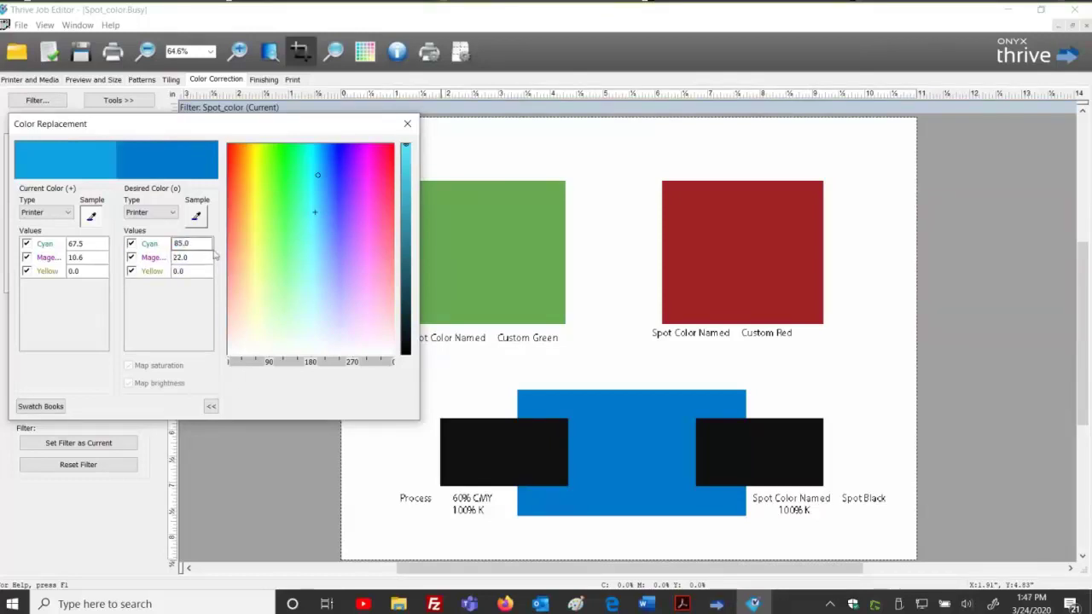
pyautogui.click(202, 271)
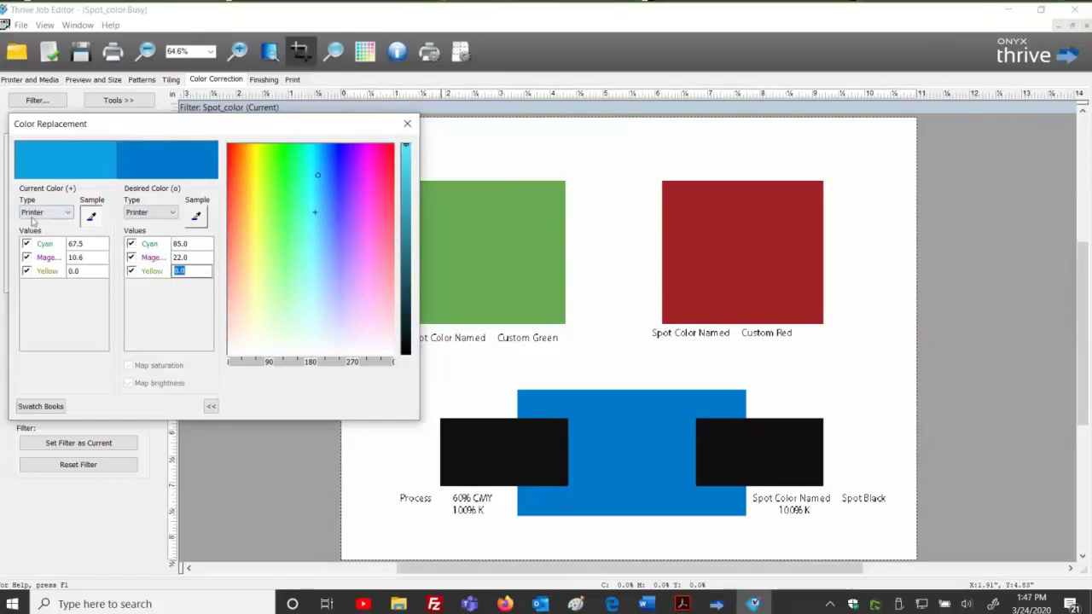
pyautogui.click(196, 244)
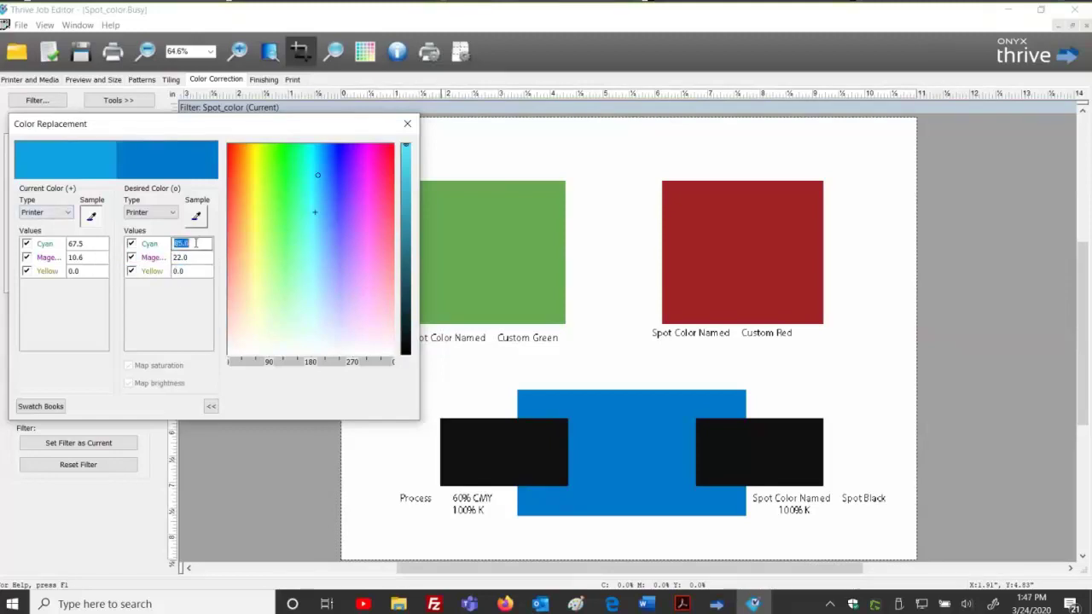
pyautogui.click(200, 256)
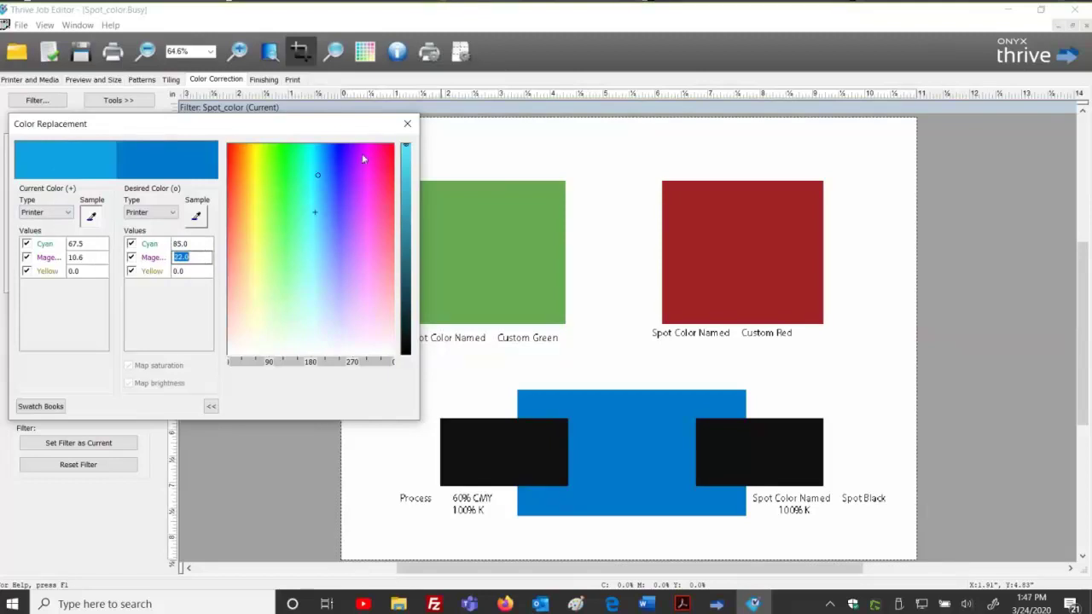
pyautogui.click(406, 123)
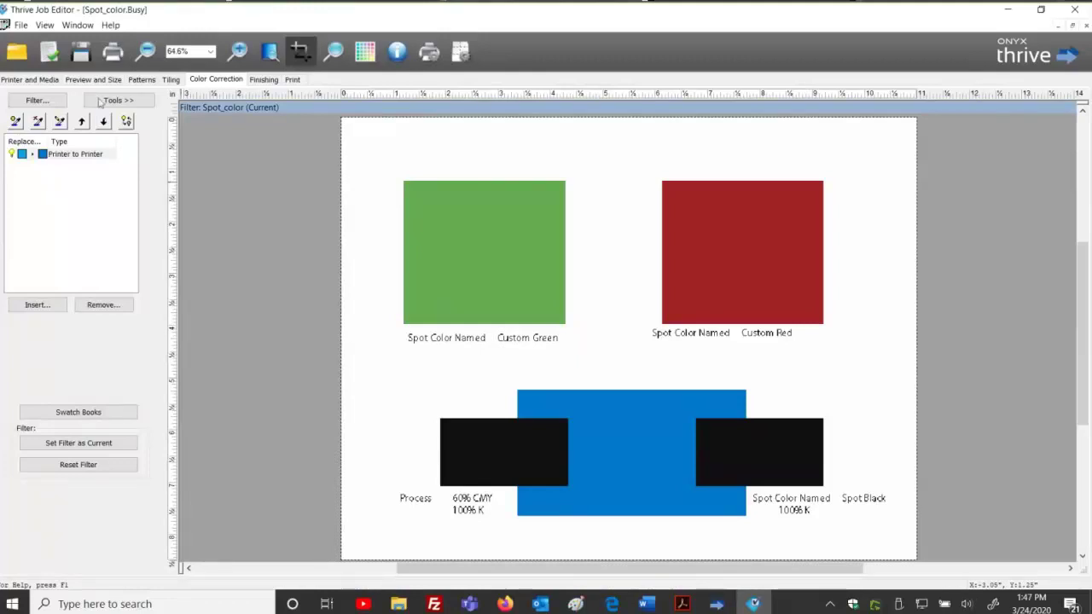
pyautogui.click(20, 25)
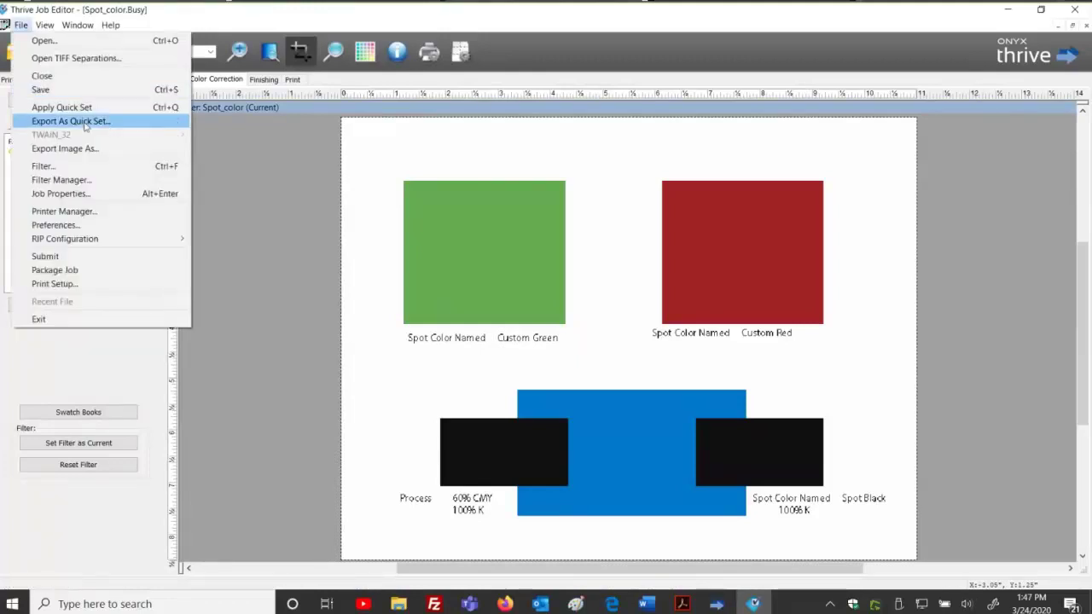
pyautogui.click(86, 120)
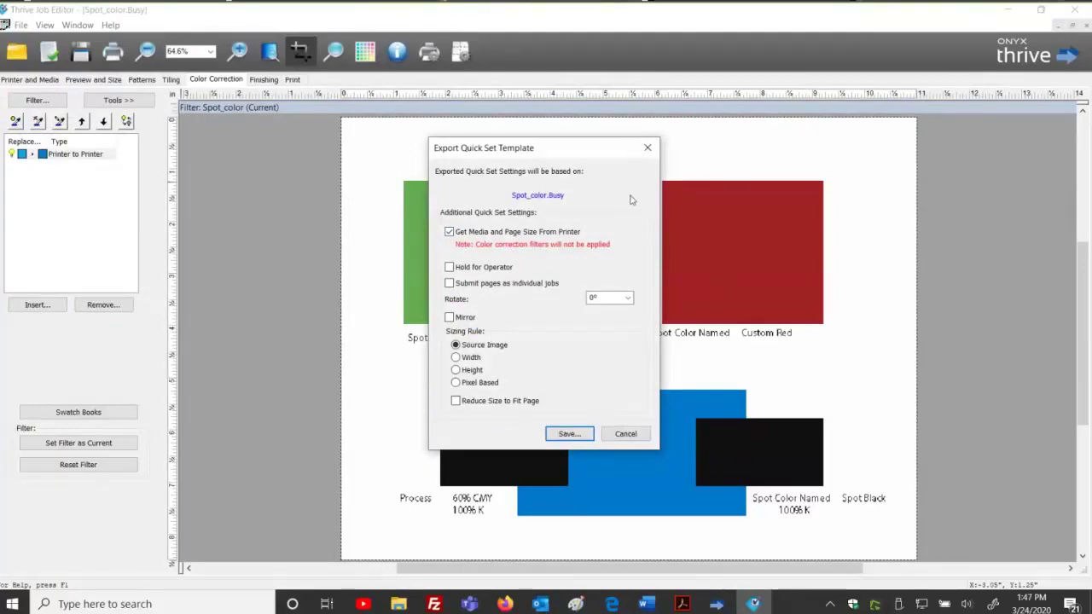
pyautogui.click(648, 148)
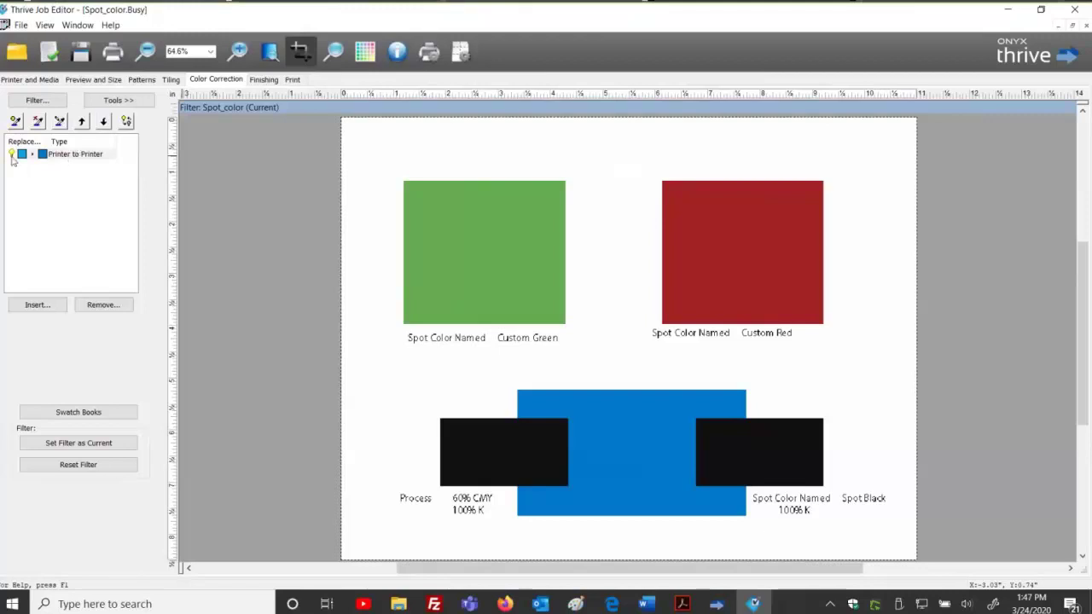
pyautogui.doubleClick(58, 154)
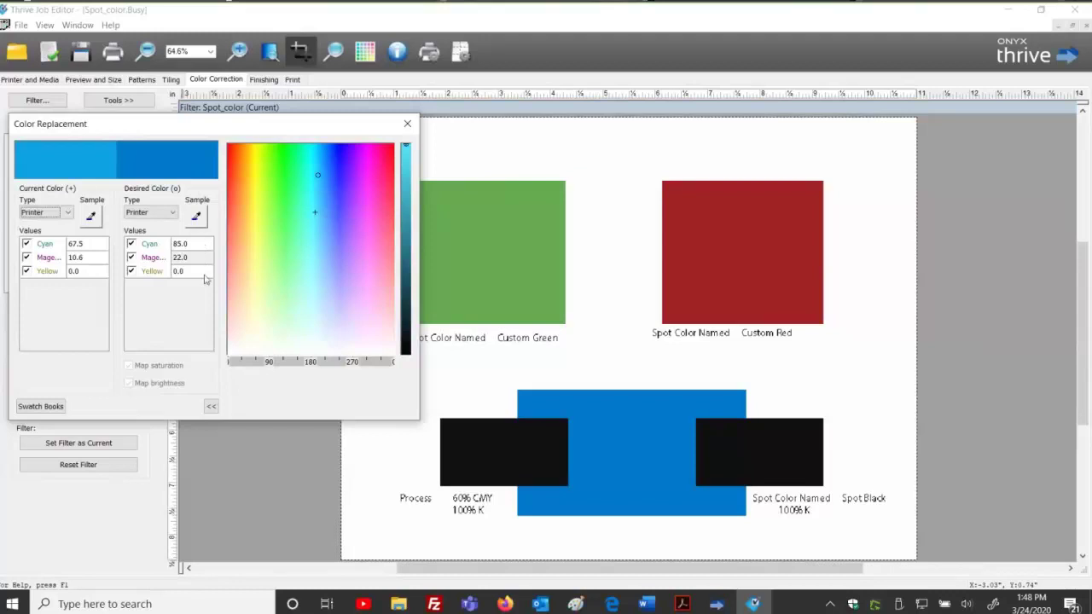
pyautogui.doubleClick(96, 243)
pyautogui.click(95, 243)
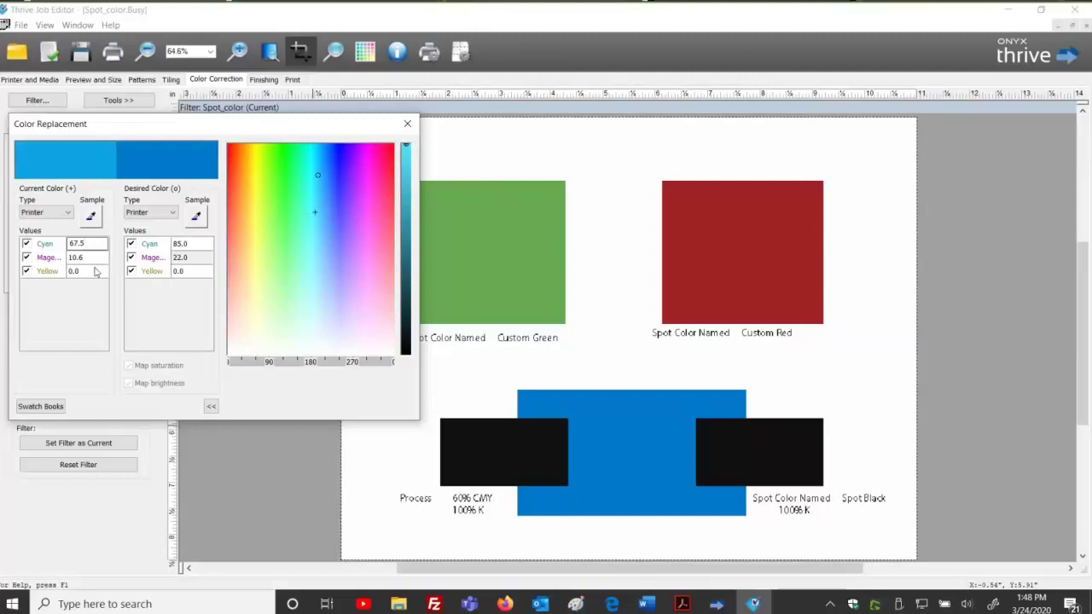
pyautogui.click(198, 245)
pyautogui.click(200, 258)
pyautogui.click(202, 271)
pyautogui.click(202, 271)
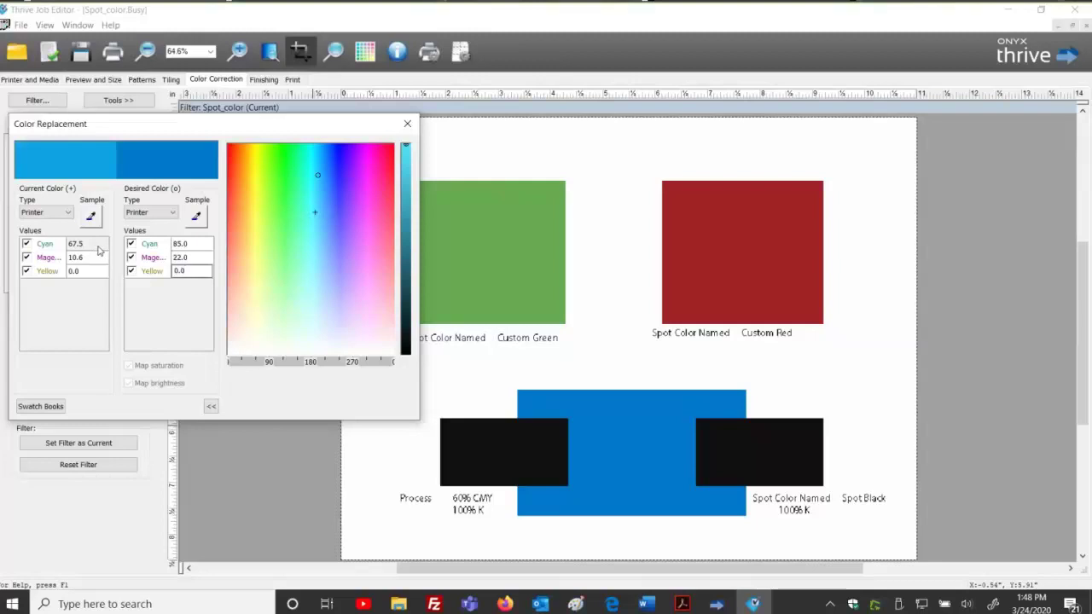
pyautogui.click(407, 124)
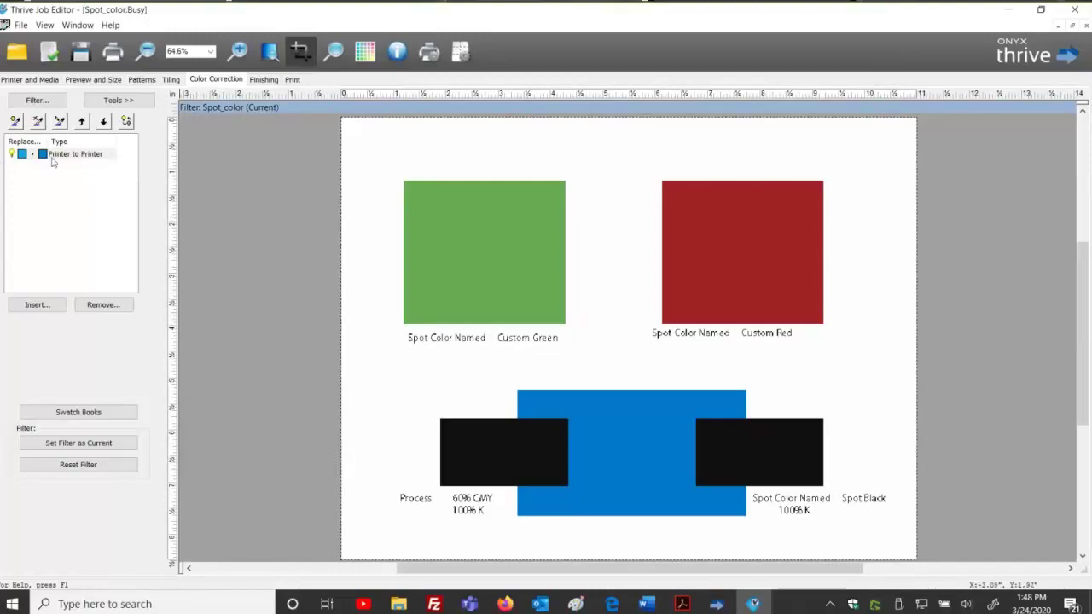
# Export the Spot_color filter from the Filter Manager, saving its pending changes first.
pyautogui.click(35, 100)
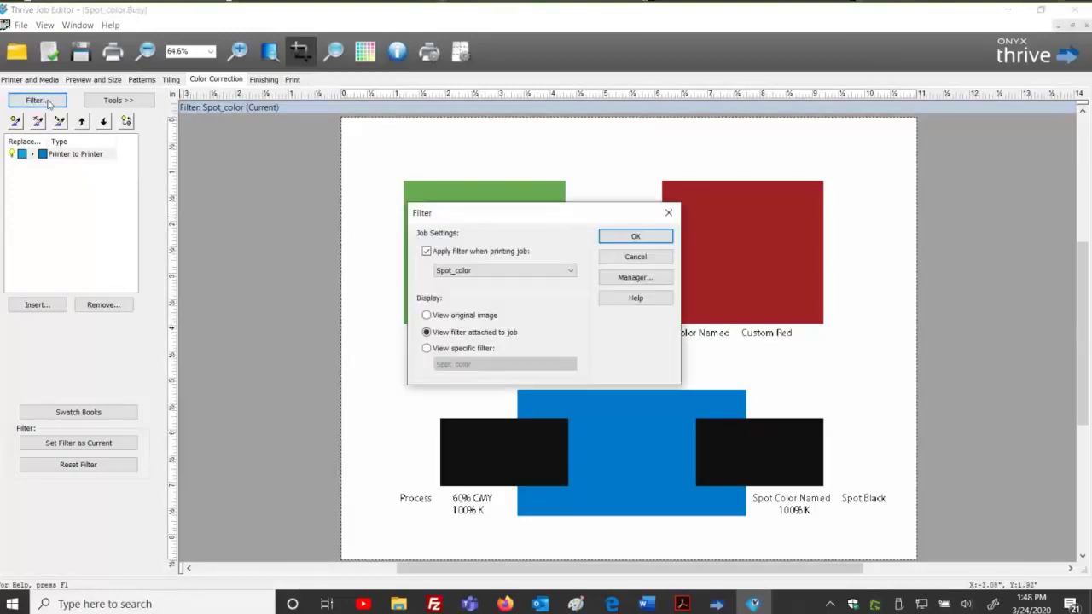
pyautogui.click(659, 280)
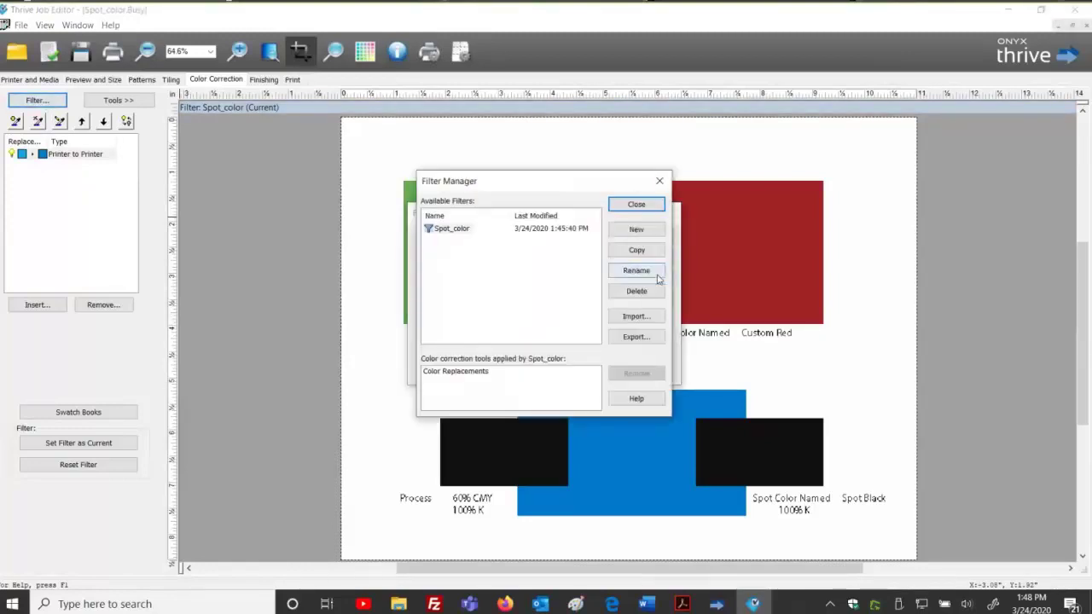
pyautogui.click(648, 342)
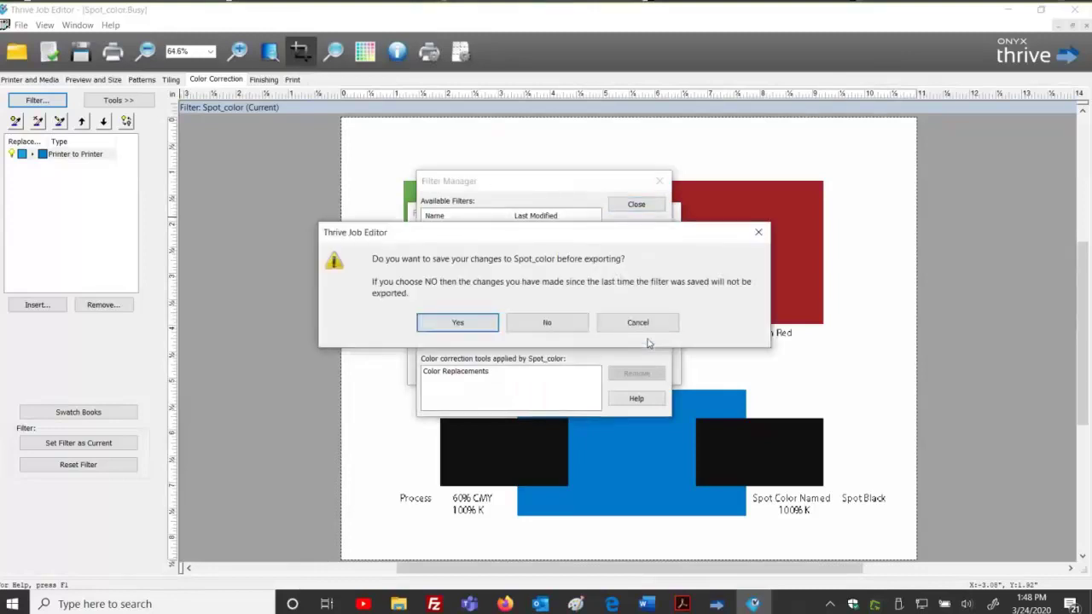
pyautogui.click(452, 324)
# Create and open a new 'Export Color Filters' folder as the export destination.
pyautogui.click(370, 256)
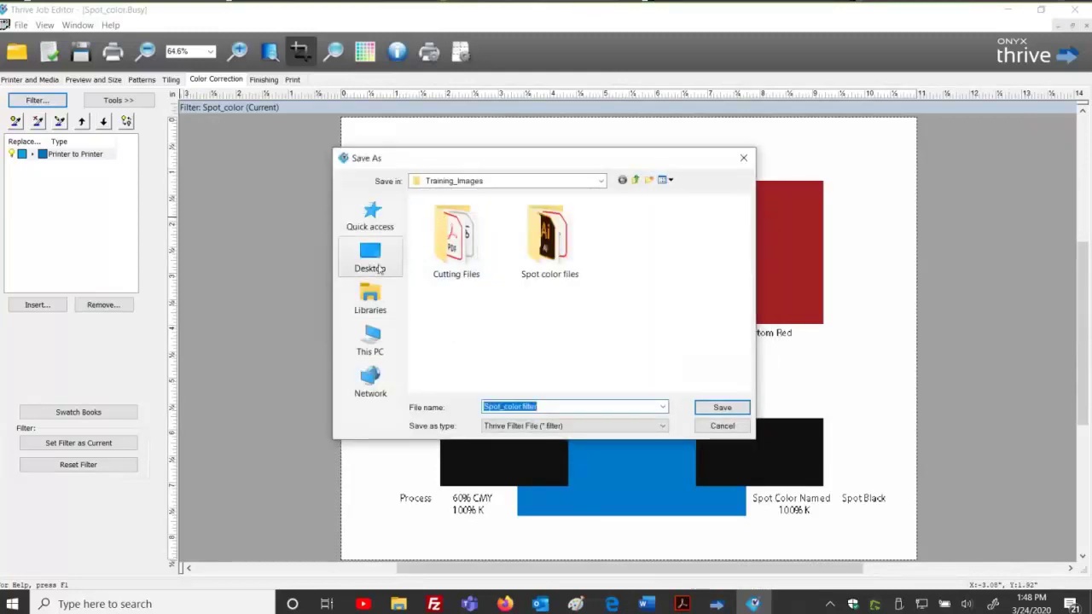
pyautogui.doubleClick(504, 365)
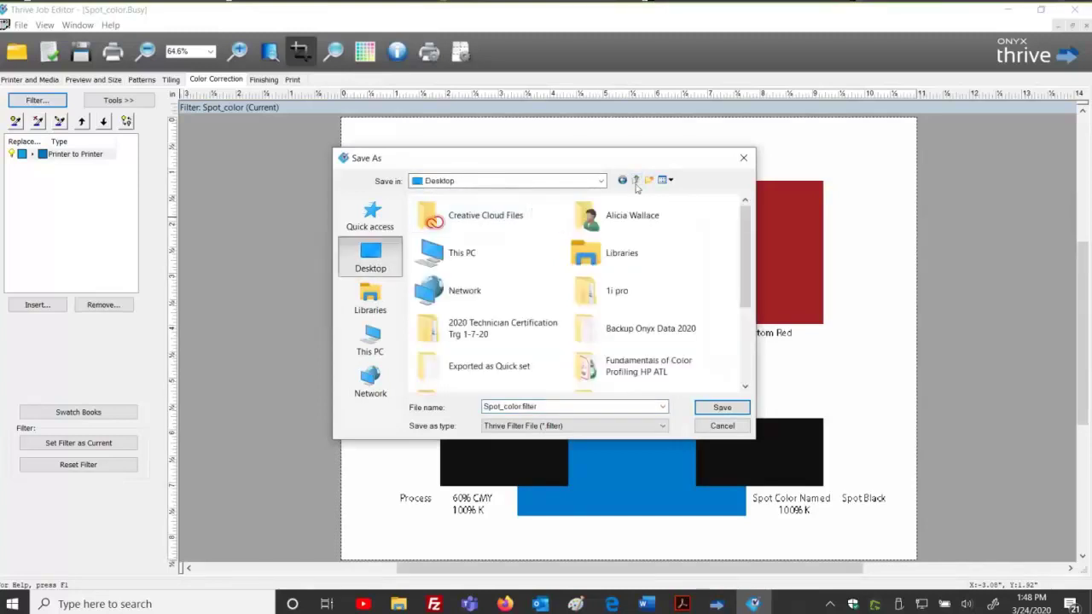
pyautogui.click(648, 180)
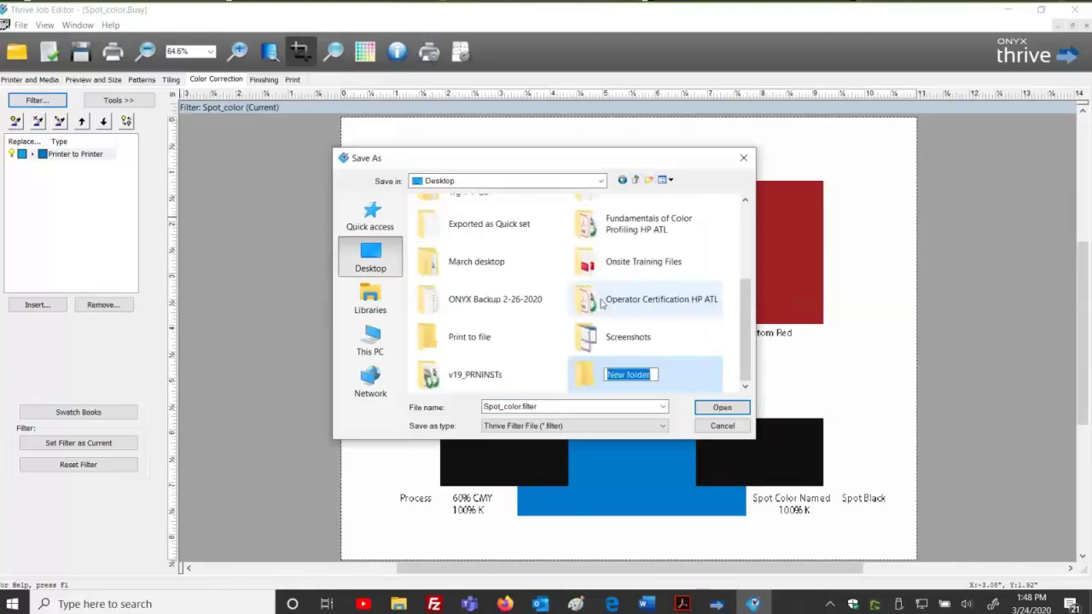
pyautogui.write('Export ')
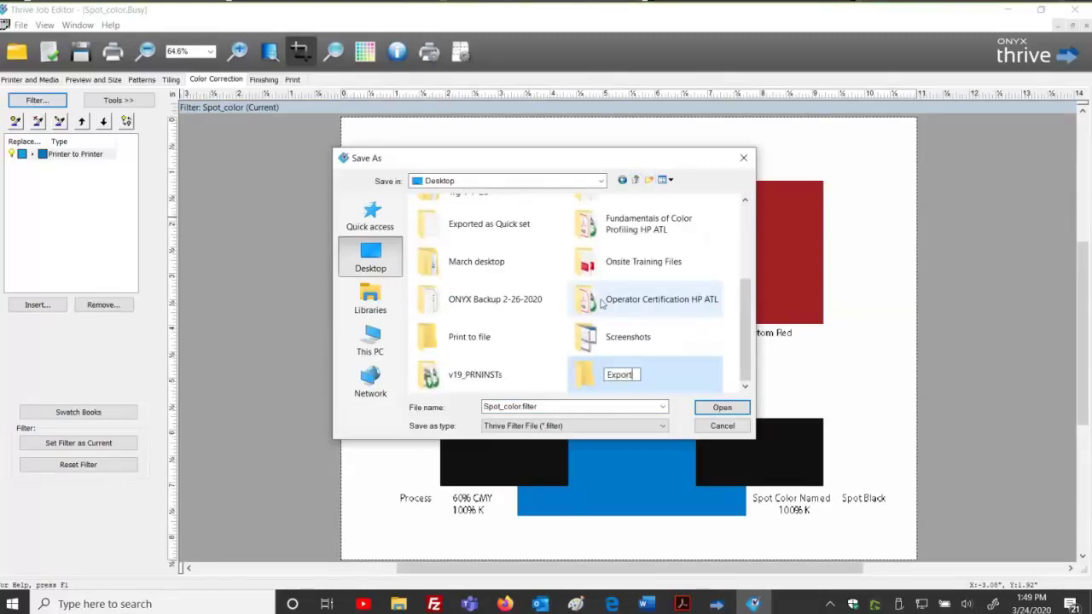
pyautogui.write('Color Li')
pyautogui.press('BackSpace')
pyautogui.press('BackSpace')
pyautogui.write('Filters')
pyautogui.press('Return')
pyautogui.press('Return')
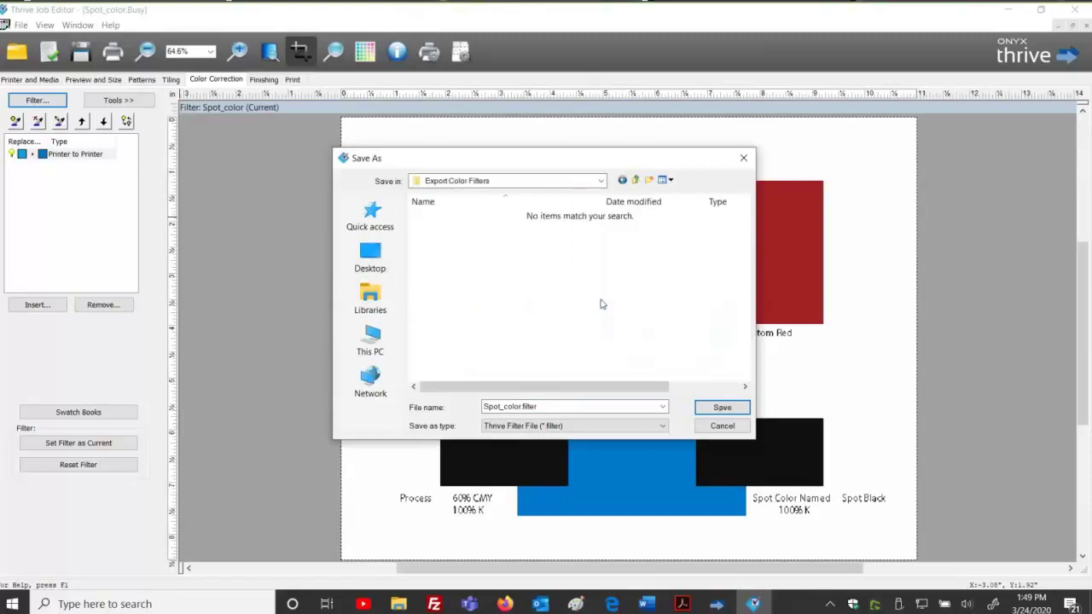
# Save the filter as True Blue Replacement.filter and close the Filter Manager and Filter dialogs.
pyautogui.doubleClick(595, 406)
pyautogui.click(587, 406)
pyautogui.moveTo(520, 406); pyautogui.dragTo(479, 405)
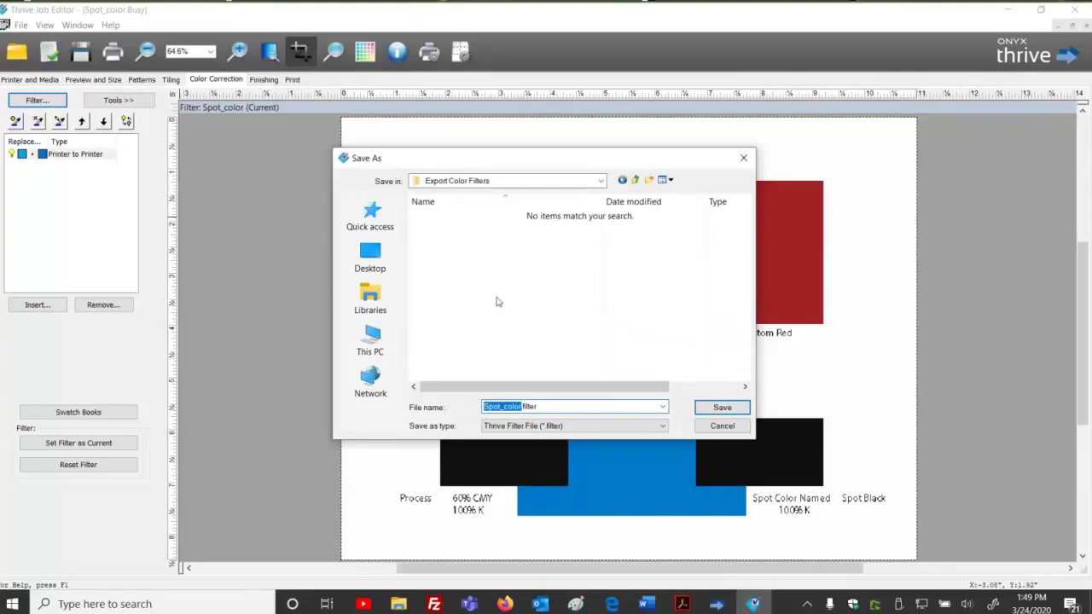
pyautogui.write('Trive')
pyautogui.write('Blue ')
pyautogui.write('Replacemen')
pyautogui.write('ts')
pyautogui.press('BackSpace')
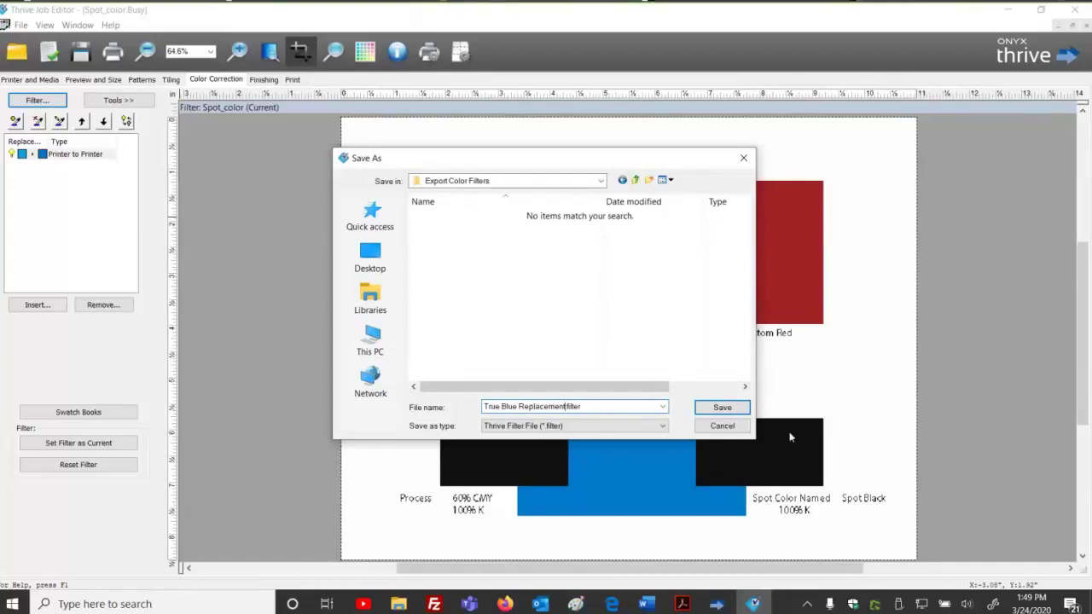
pyautogui.click(722, 408)
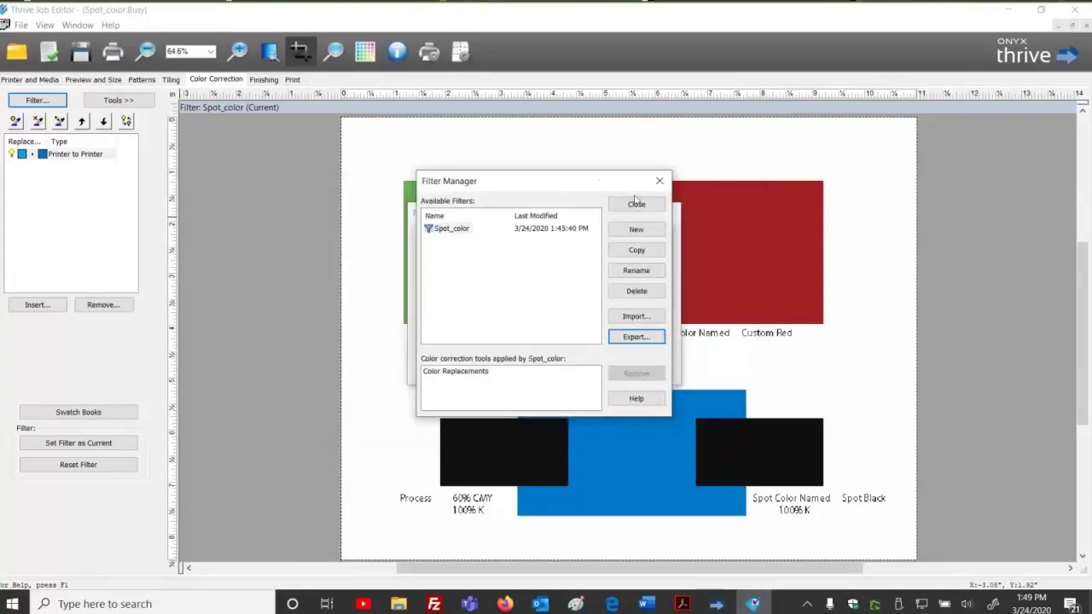
pyautogui.click(637, 206)
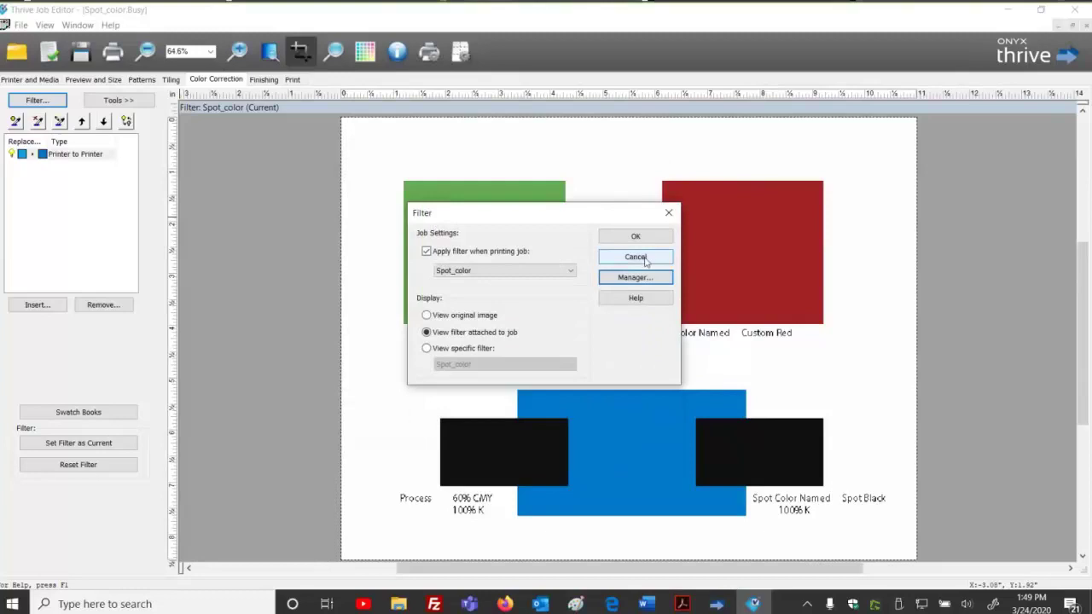
pyautogui.click(636, 236)
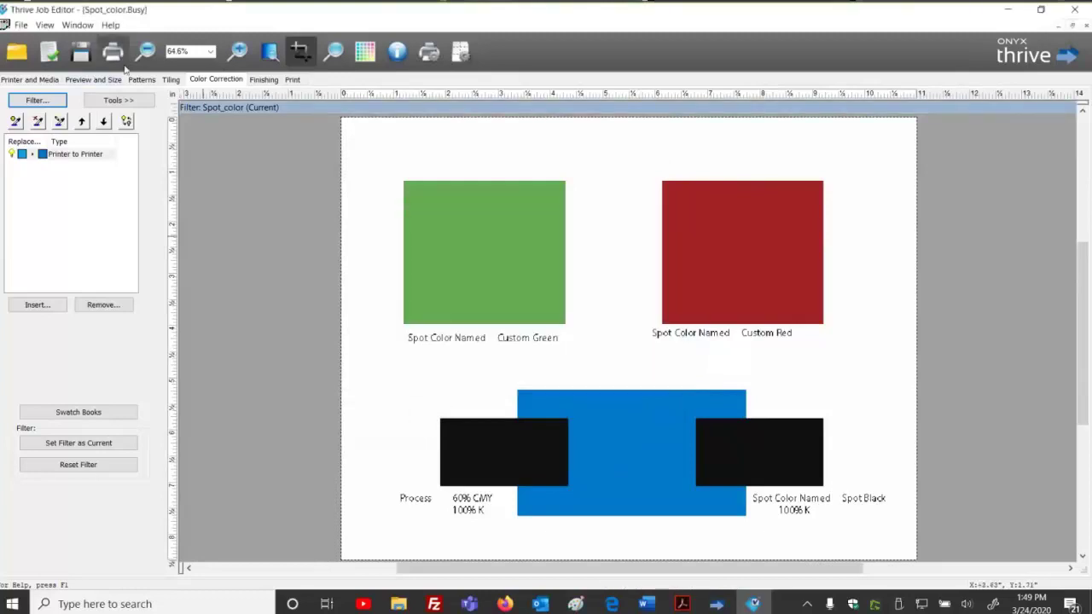
# Close the Spot_color job and create a Canon_iPF6450 quick set named 'True Blue Color replacement'.
pyautogui.click(114, 57)
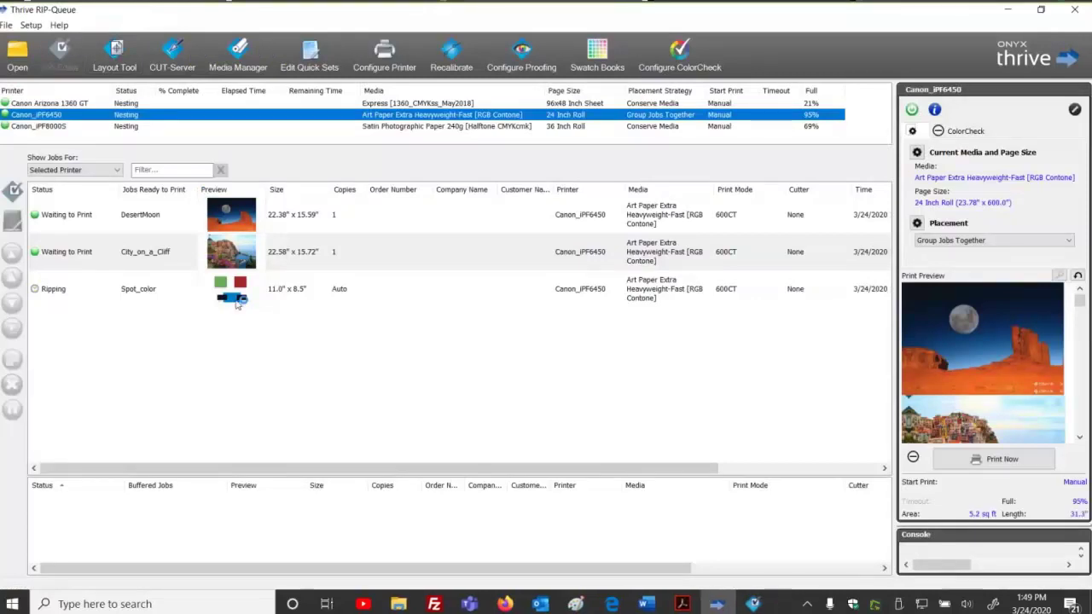
pyautogui.click(381, 55)
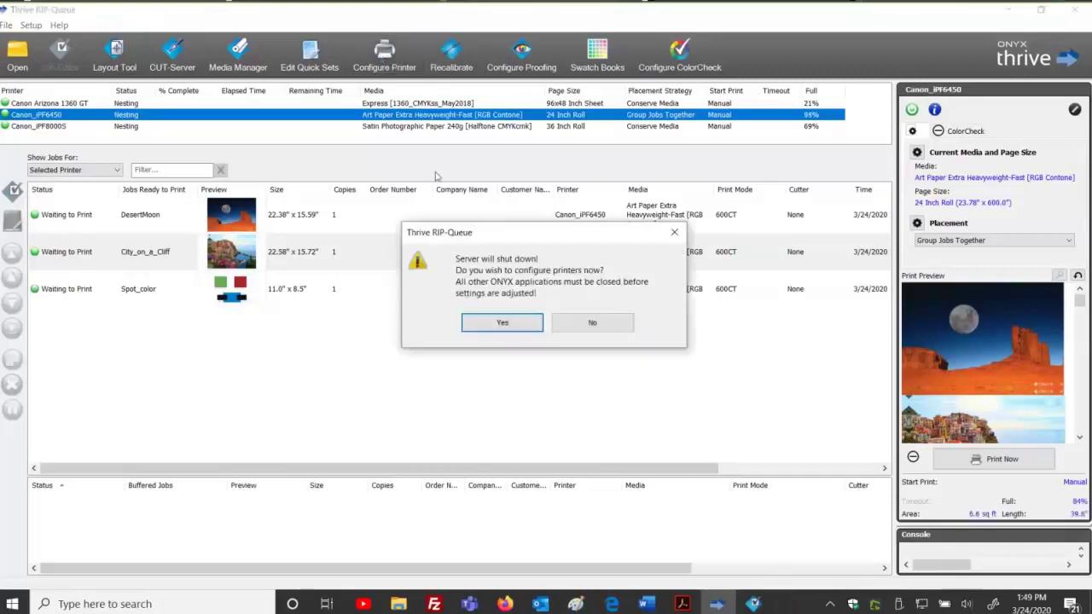
pyautogui.click(474, 323)
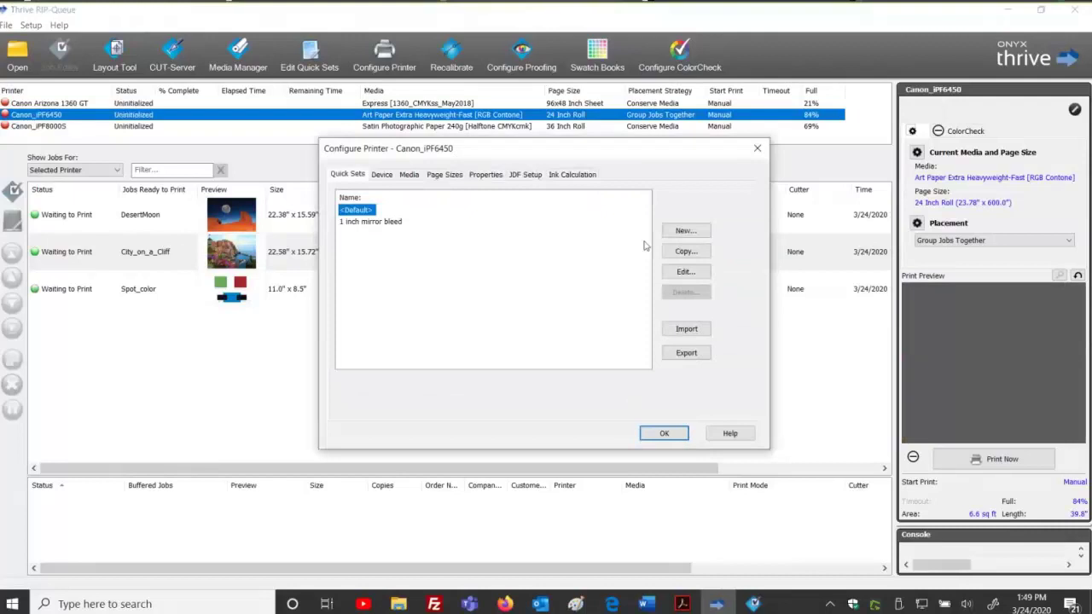
pyautogui.click(681, 232)
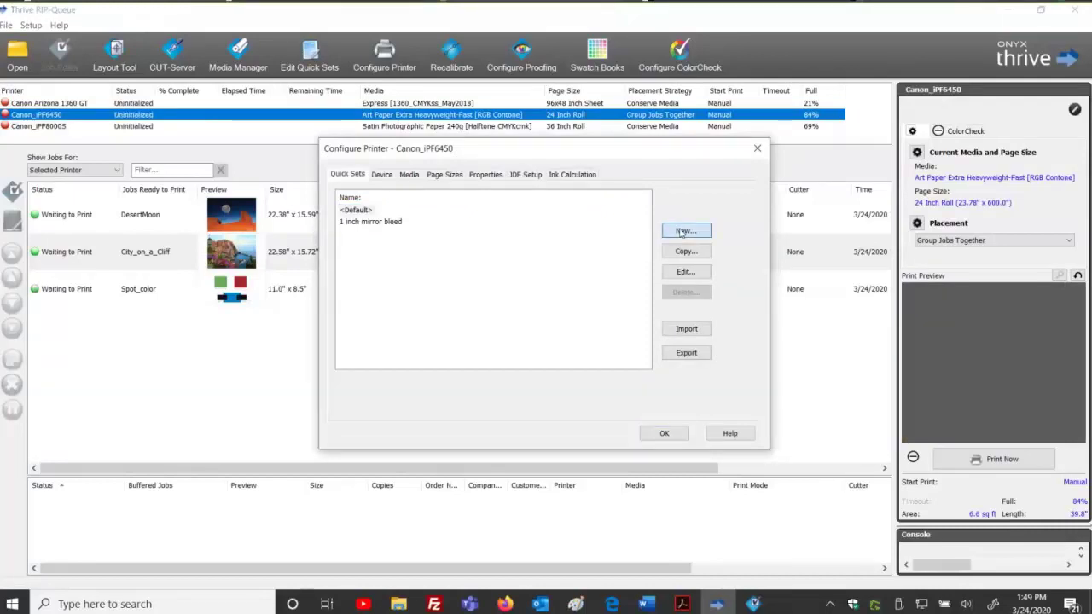
pyautogui.write('Tr')
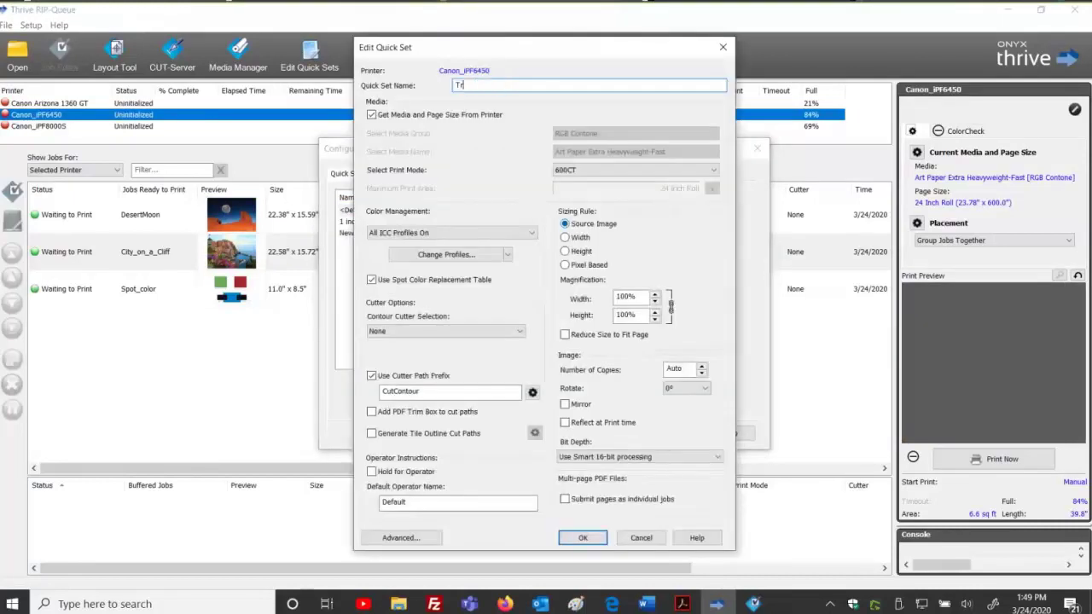
pyautogui.write('ue Blue Color replacement')
# Import True Blue Replacement.filter from Export Color Filters as the quick set's colour correction and save it.
pyautogui.click(412, 538)
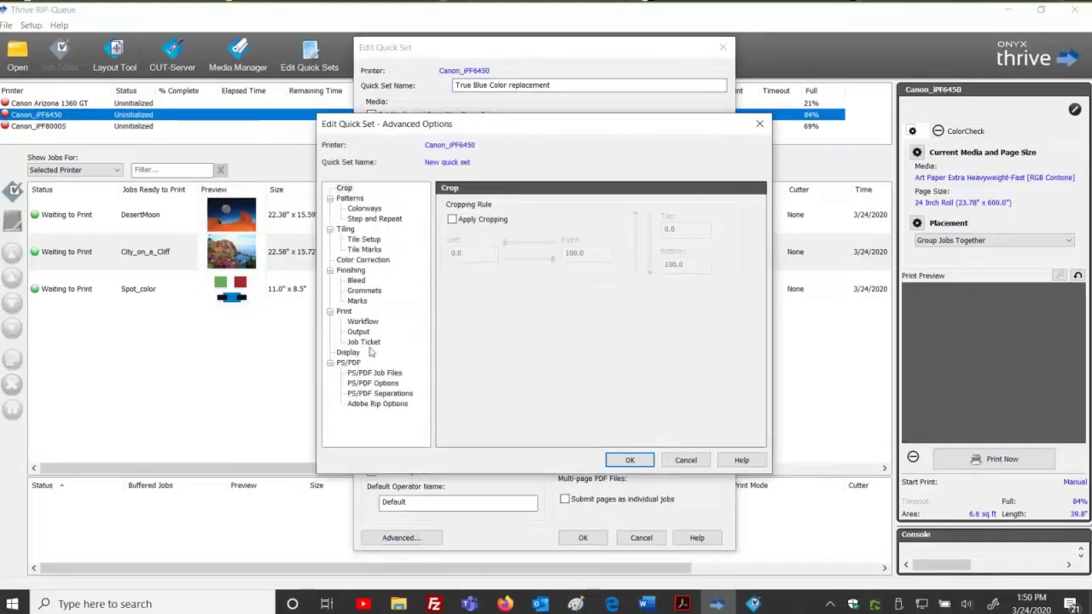
pyautogui.click(368, 264)
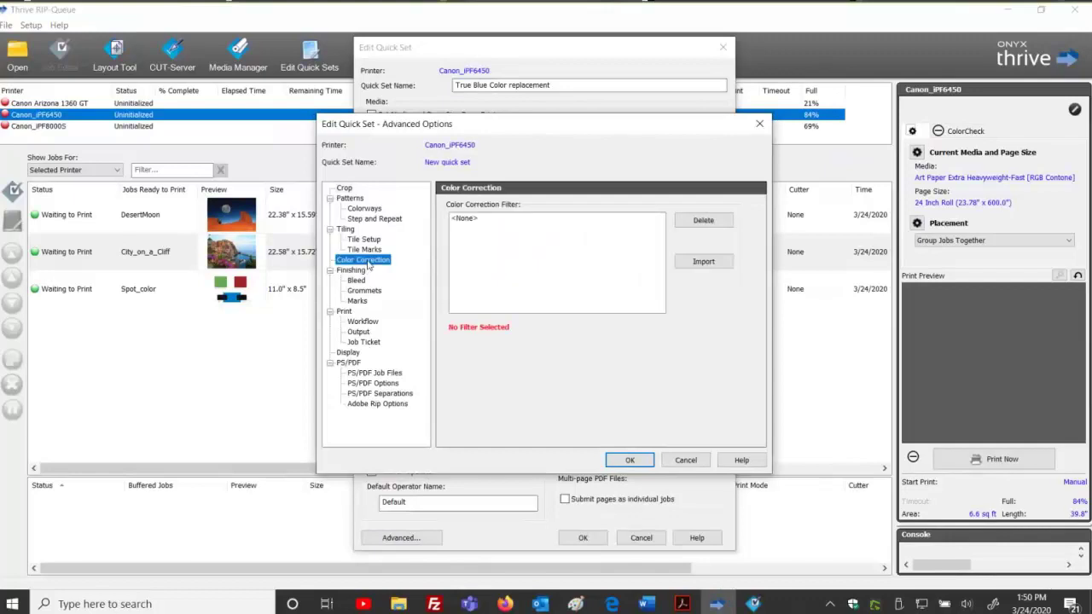
pyautogui.click(704, 262)
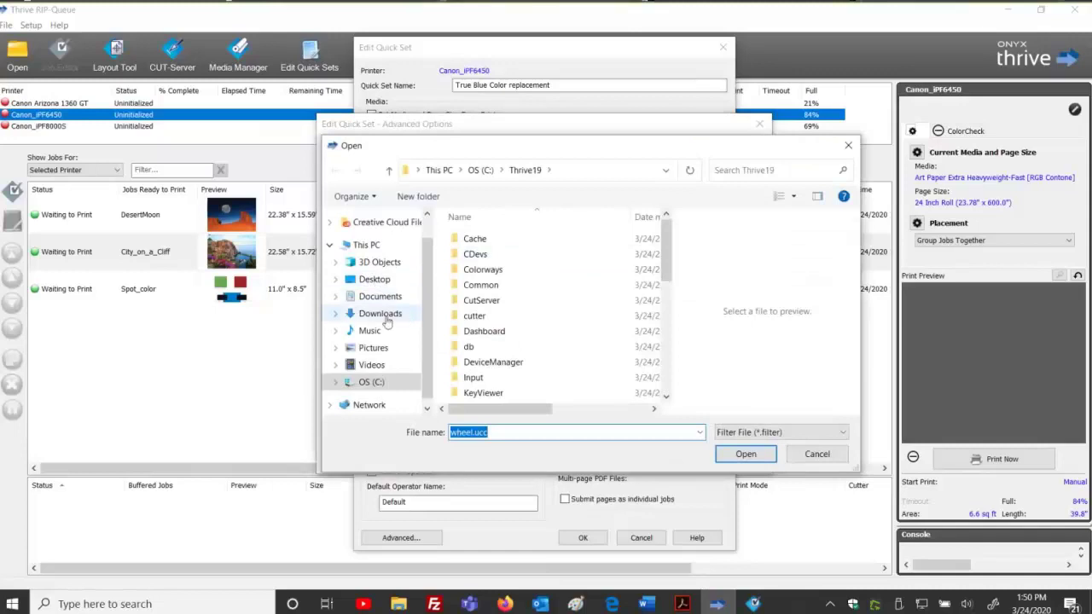
pyautogui.click(375, 280)
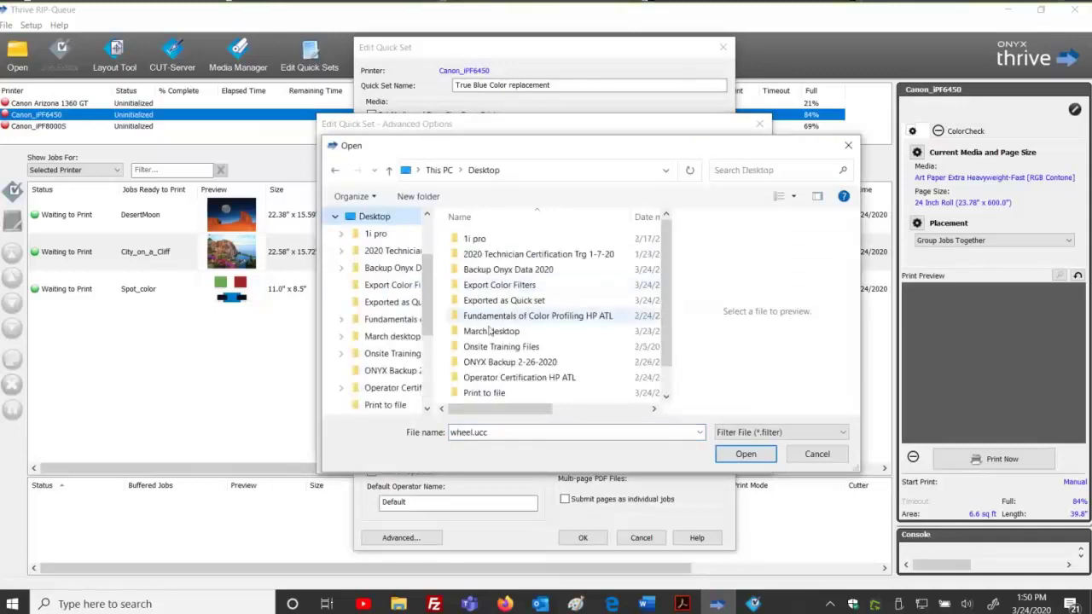
pyautogui.doubleClick(495, 284)
pyautogui.click(494, 241)
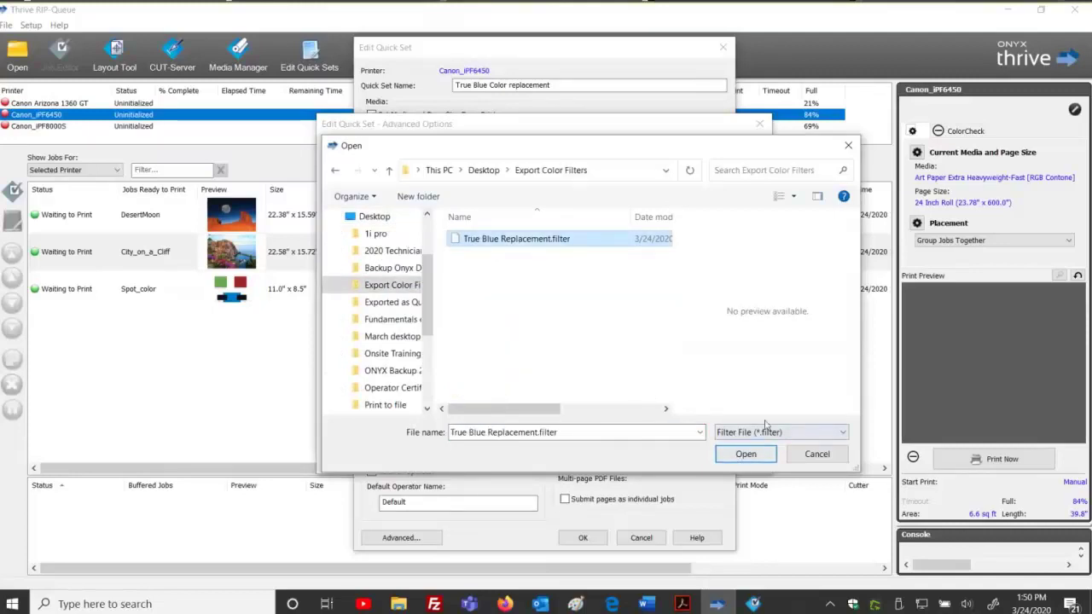
pyautogui.click(746, 454)
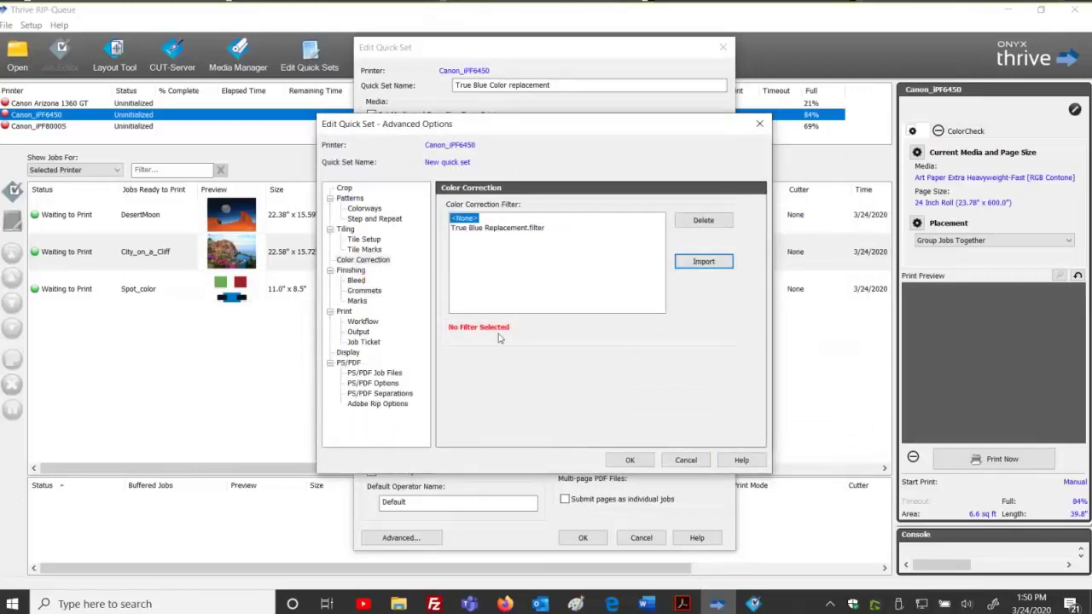
pyautogui.click(520, 229)
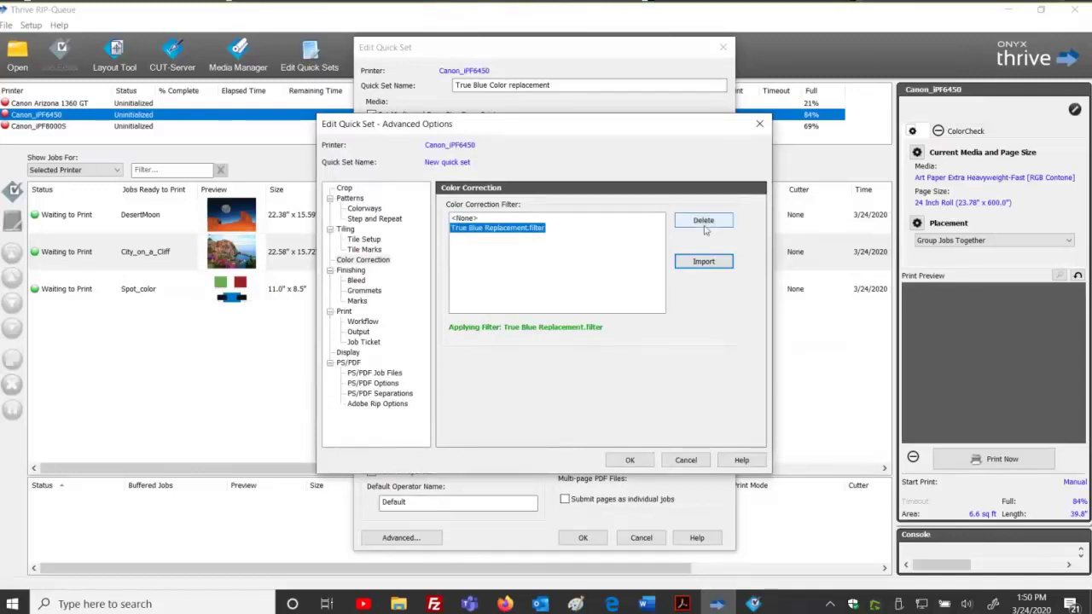
pyautogui.click(628, 459)
pyautogui.click(585, 539)
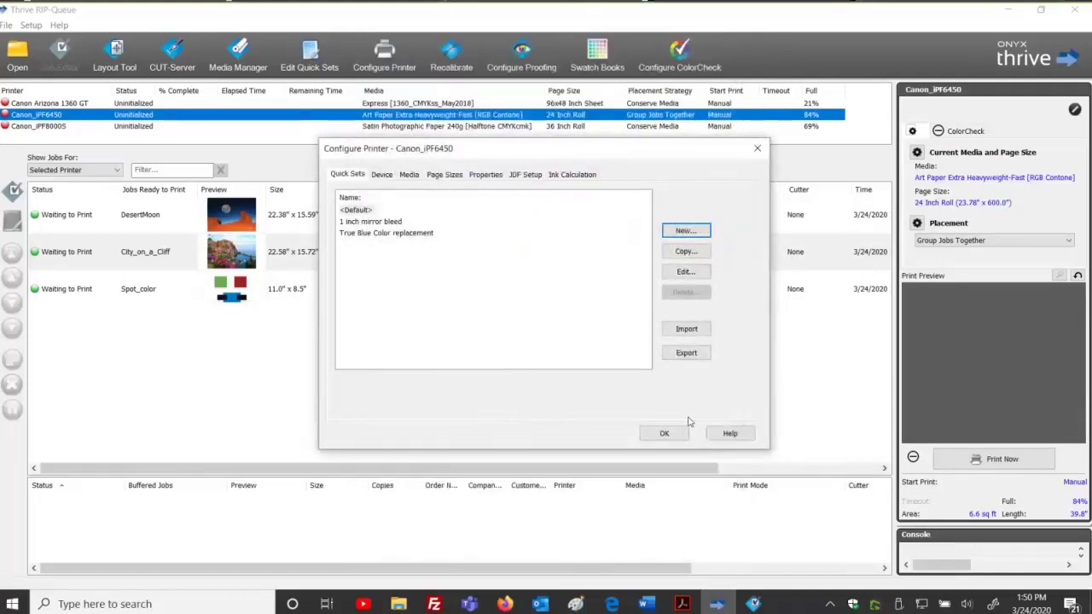
# Close Configure Printer and open Spot color.pdf using the True Blue Color replacement quick set.
pyautogui.click(663, 433)
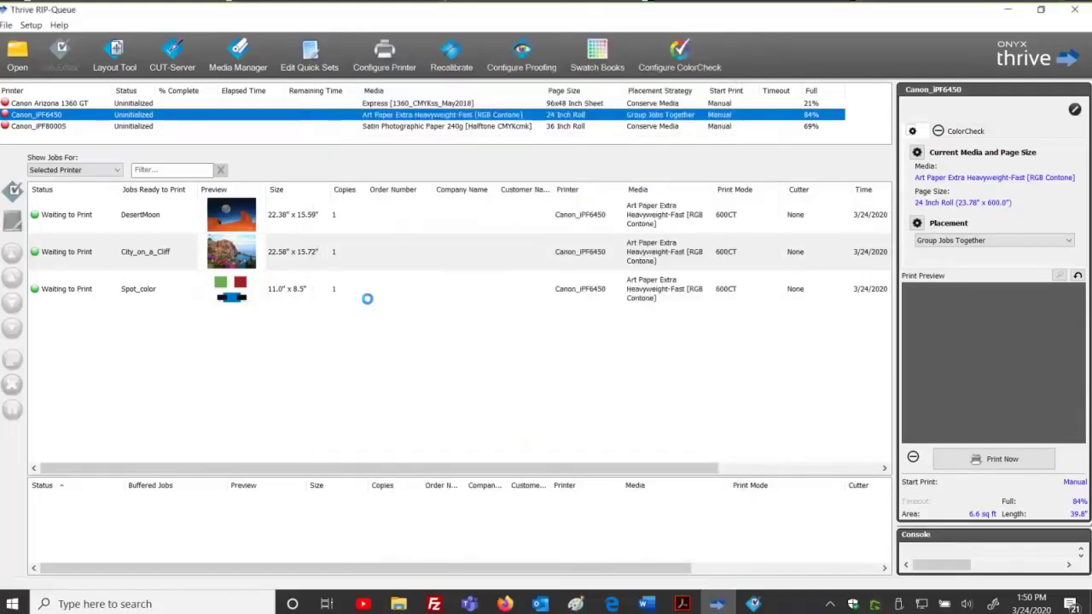
pyautogui.click(18, 55)
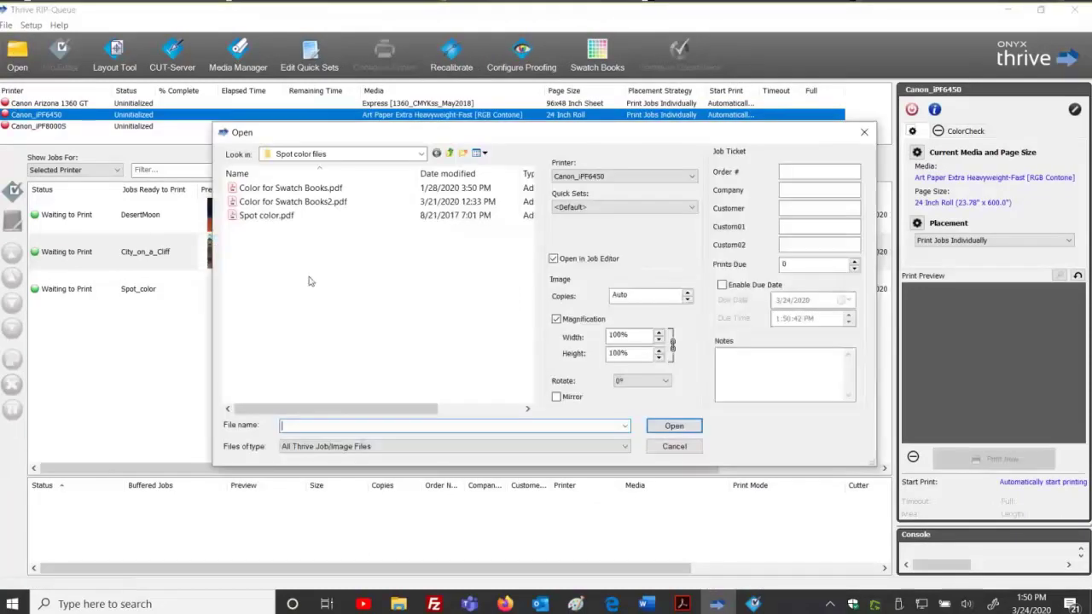
pyautogui.click(286, 215)
pyautogui.click(585, 207)
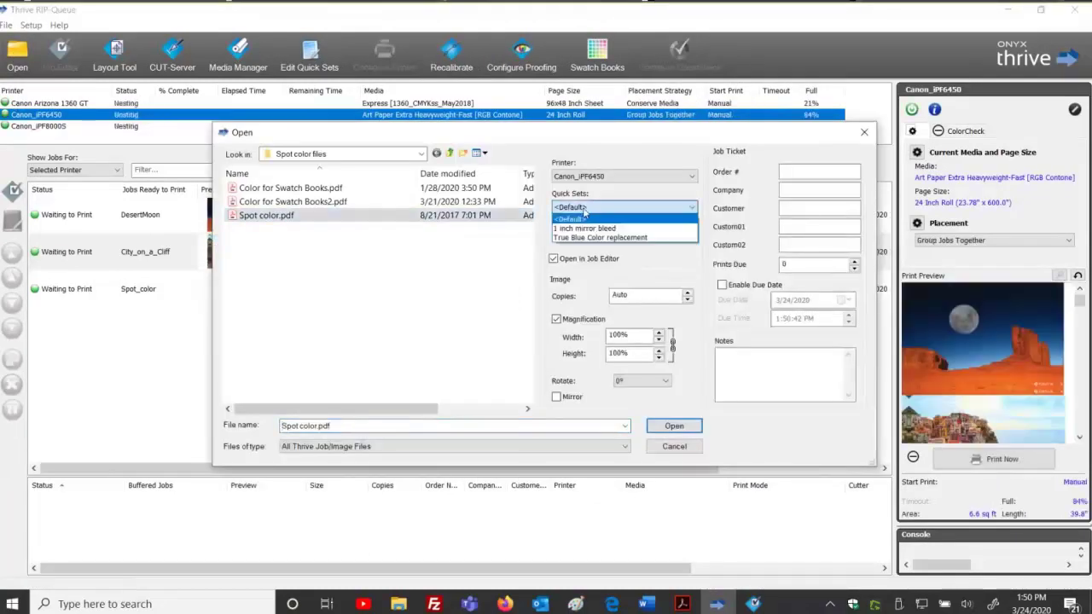
pyautogui.click(587, 237)
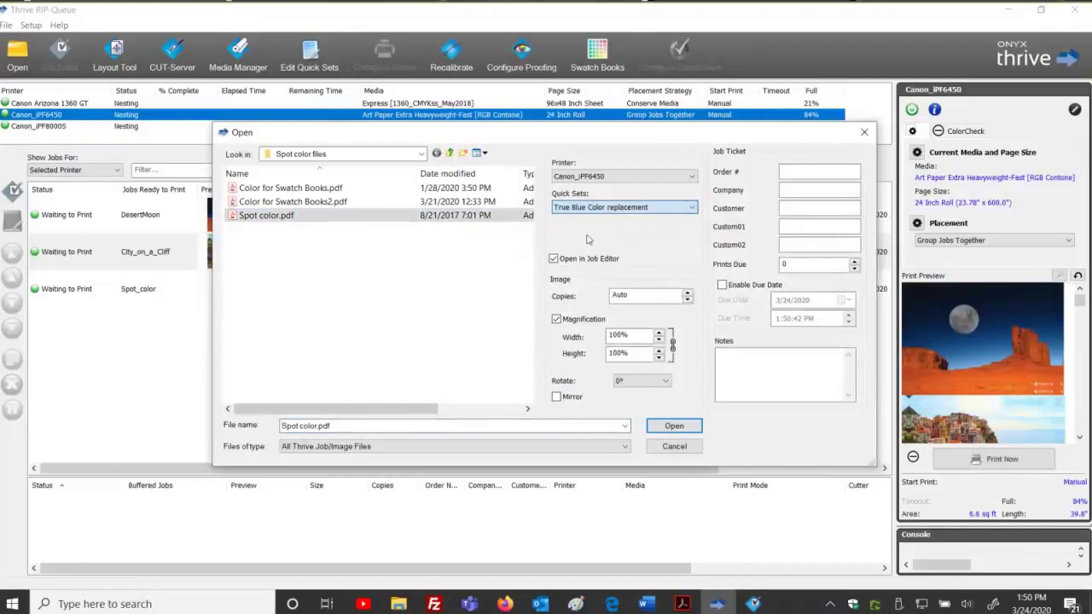
pyautogui.click(674, 425)
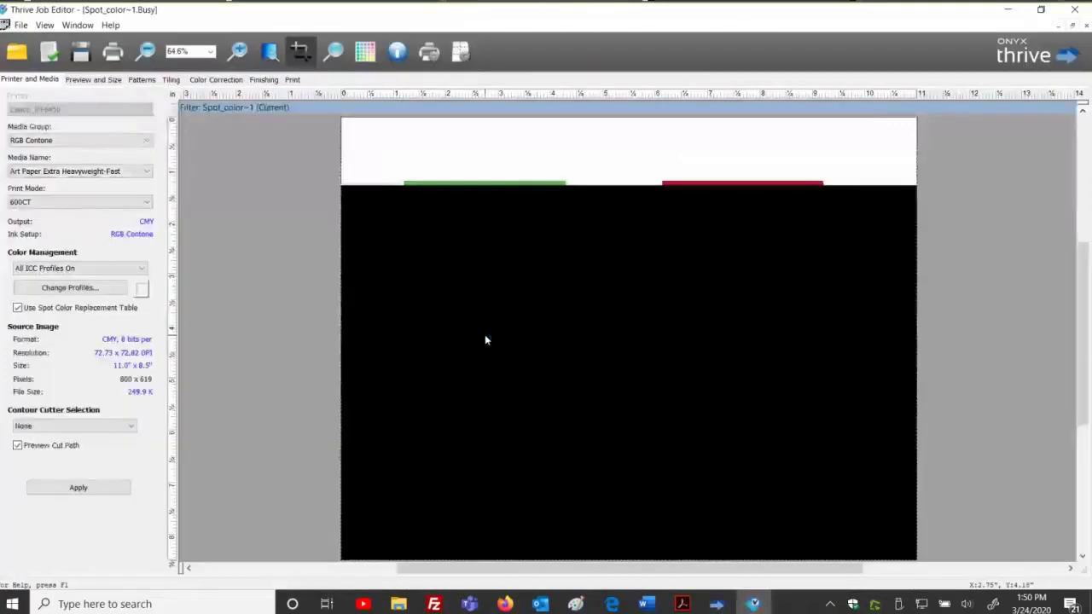
# Open the job's Printer to Printer colour replacement from the Color Correction tools.
pyautogui.click(215, 80)
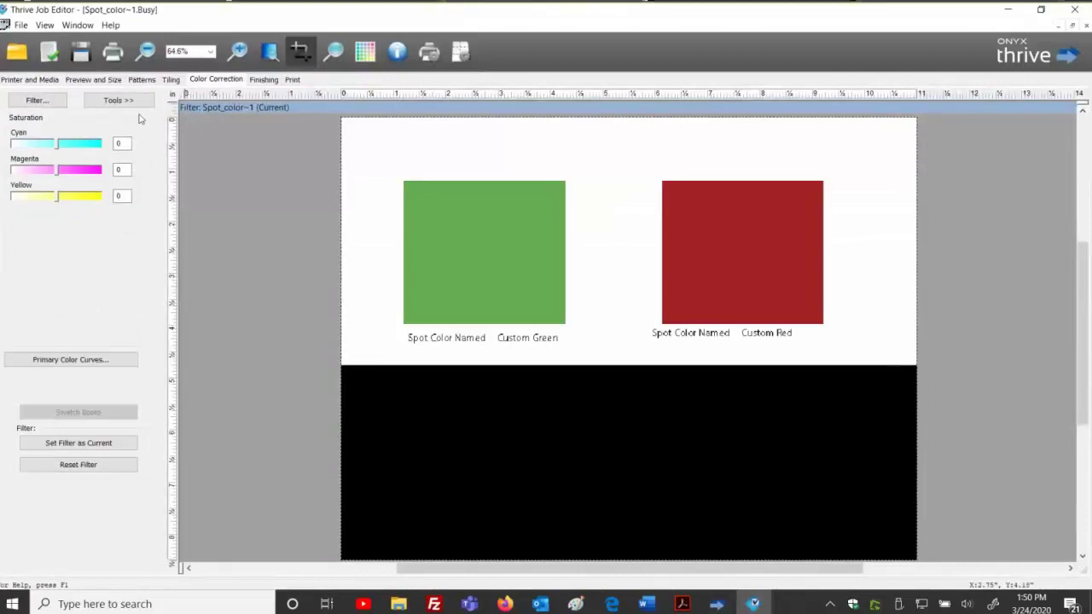
pyautogui.click(119, 101)
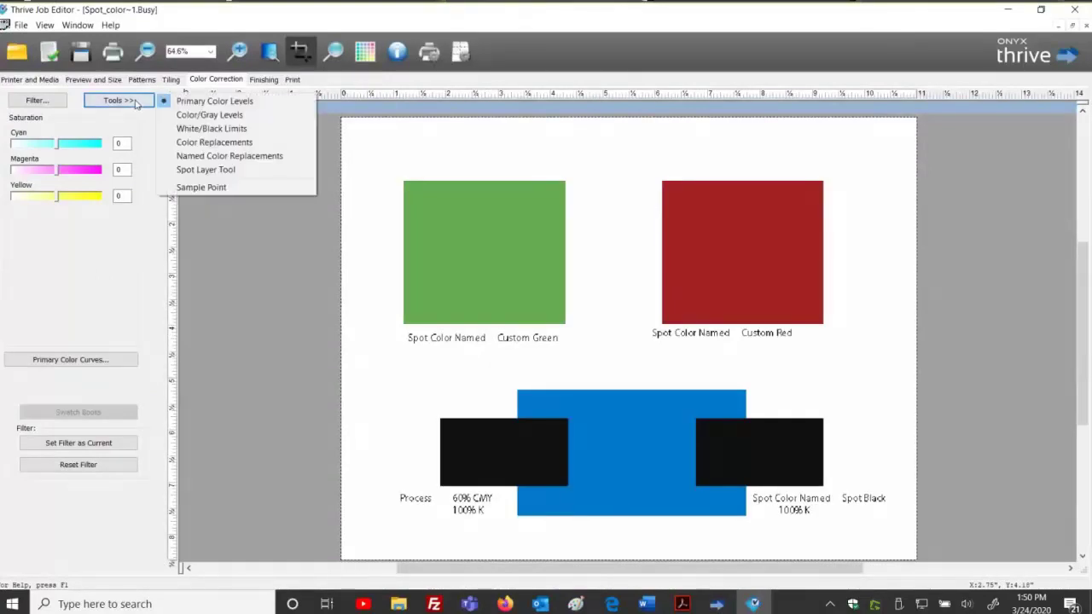
pyautogui.click(209, 141)
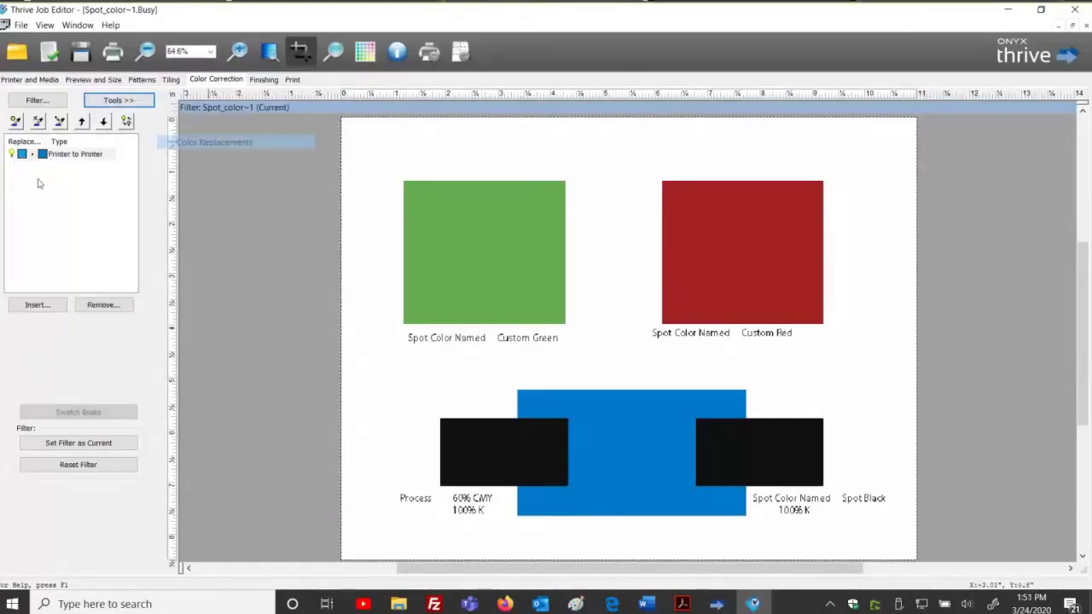
pyautogui.doubleClick(83, 156)
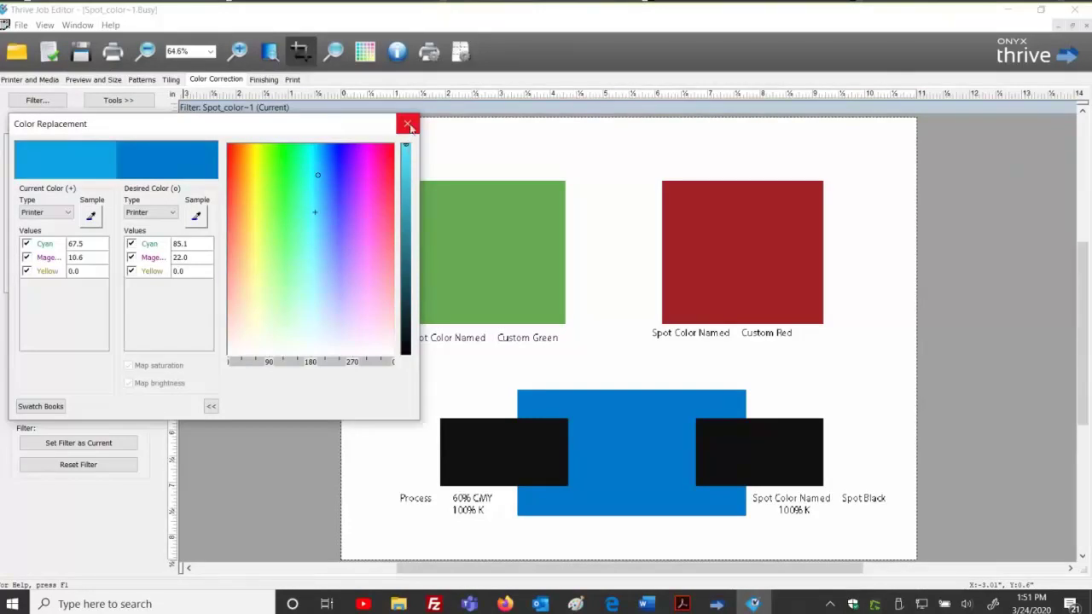
# Review the 67.5/10.6 to 85.1/22.0 cyan-magenta mapping, then close the job back to the queue.
pyautogui.doubleClick(94, 243)
pyautogui.click(94, 243)
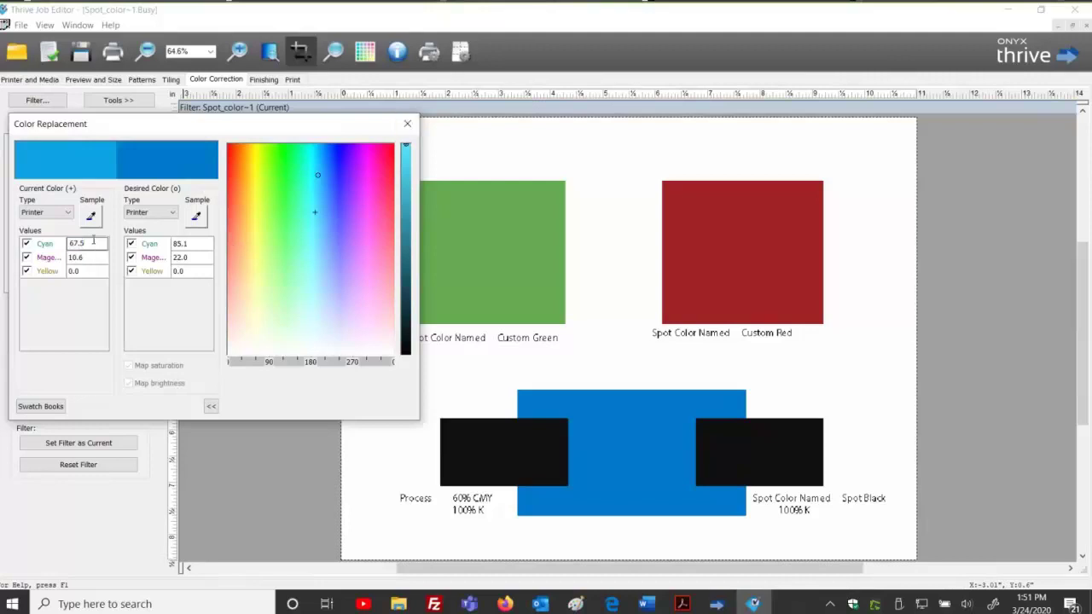
pyautogui.press('Tab')
pyautogui.press('Tab')
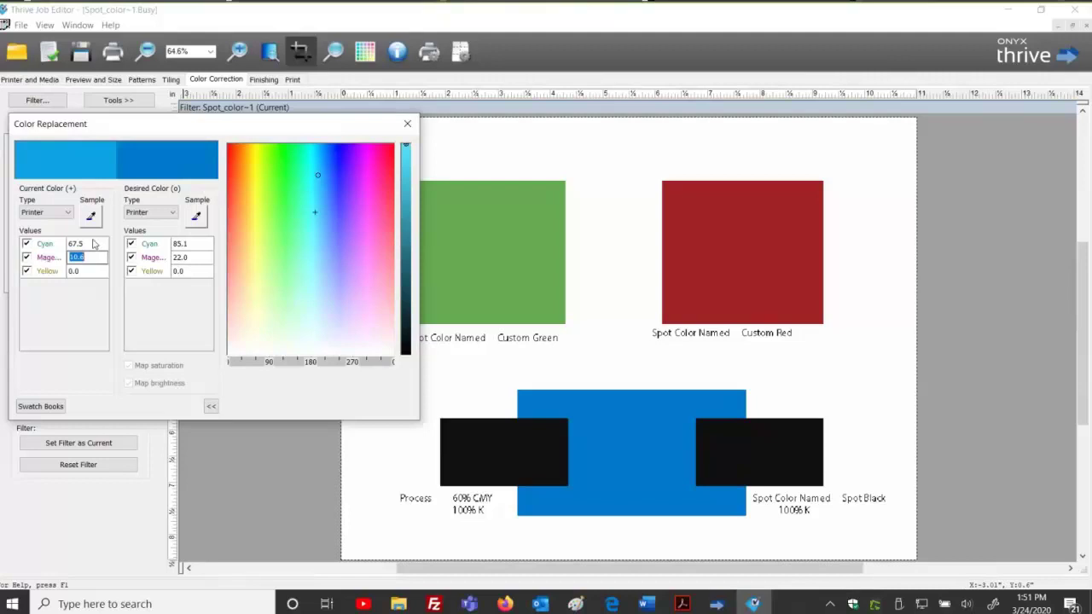
pyautogui.press('Tab')
pyautogui.press('Down')
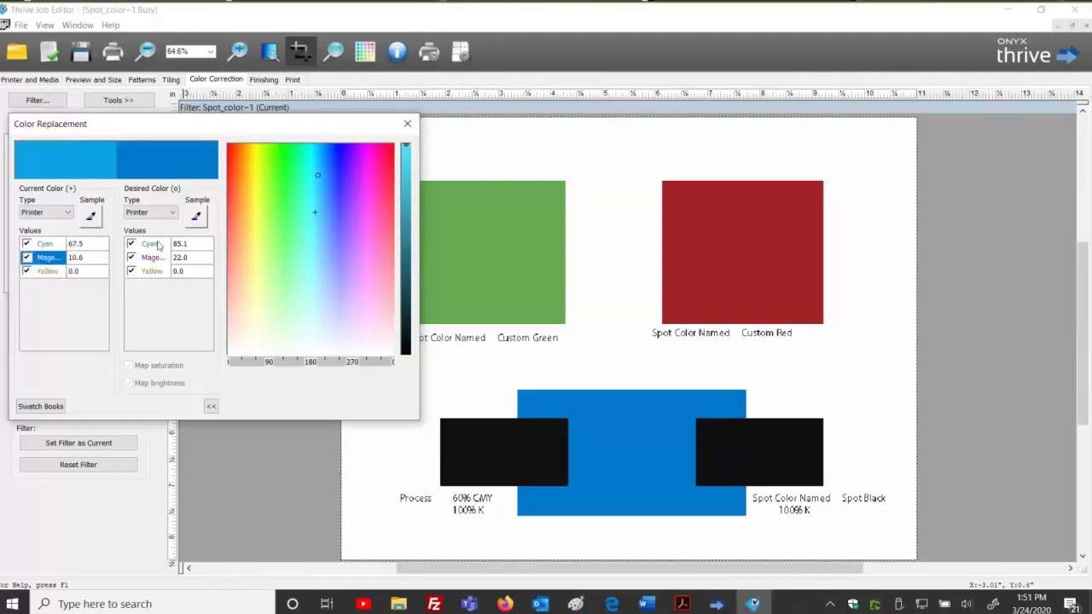
pyautogui.doubleClick(197, 245)
pyautogui.press('Tab')
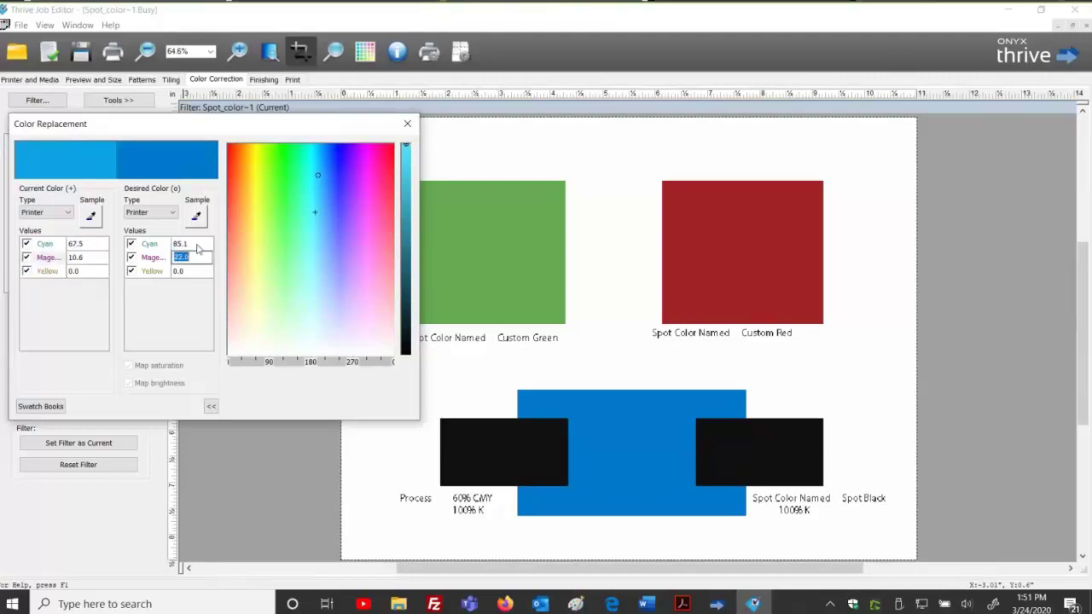
pyautogui.doubleClick(197, 245)
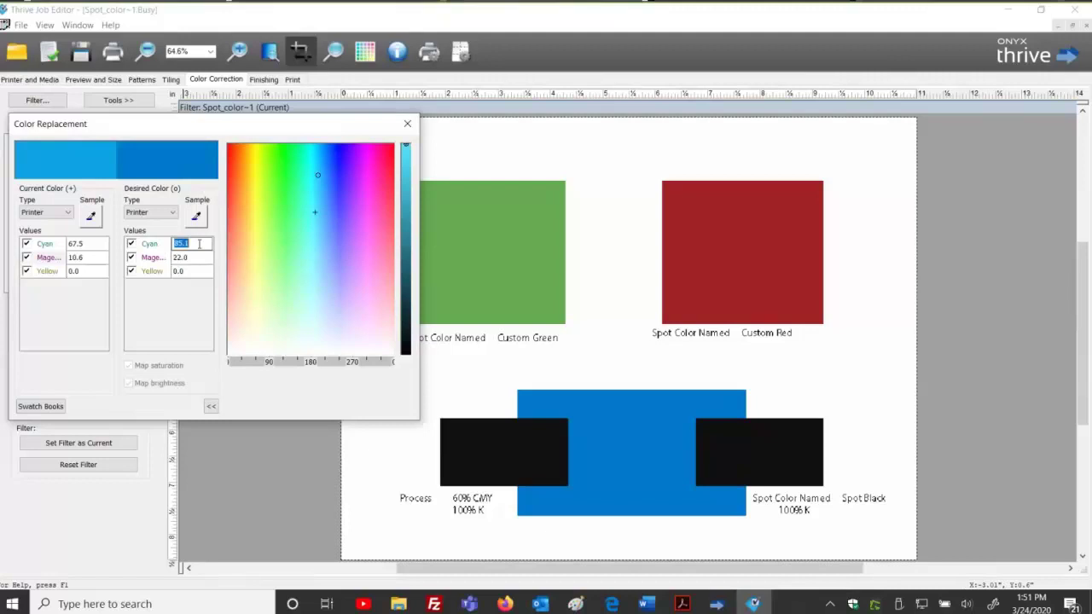
pyautogui.doubleClick(98, 246)
pyautogui.doubleClick(104, 258)
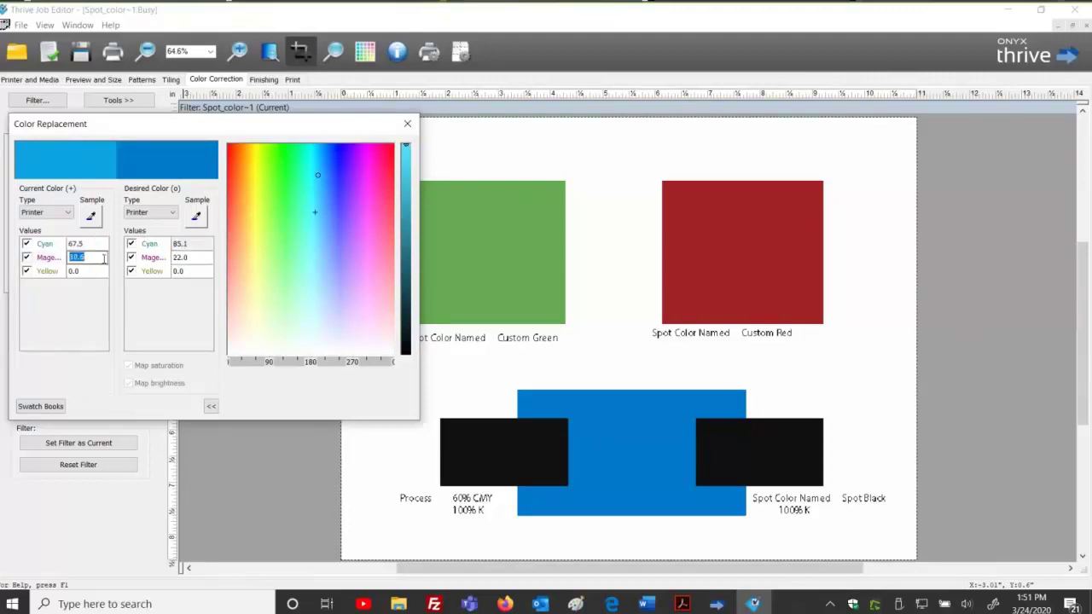
pyautogui.doubleClick(193, 258)
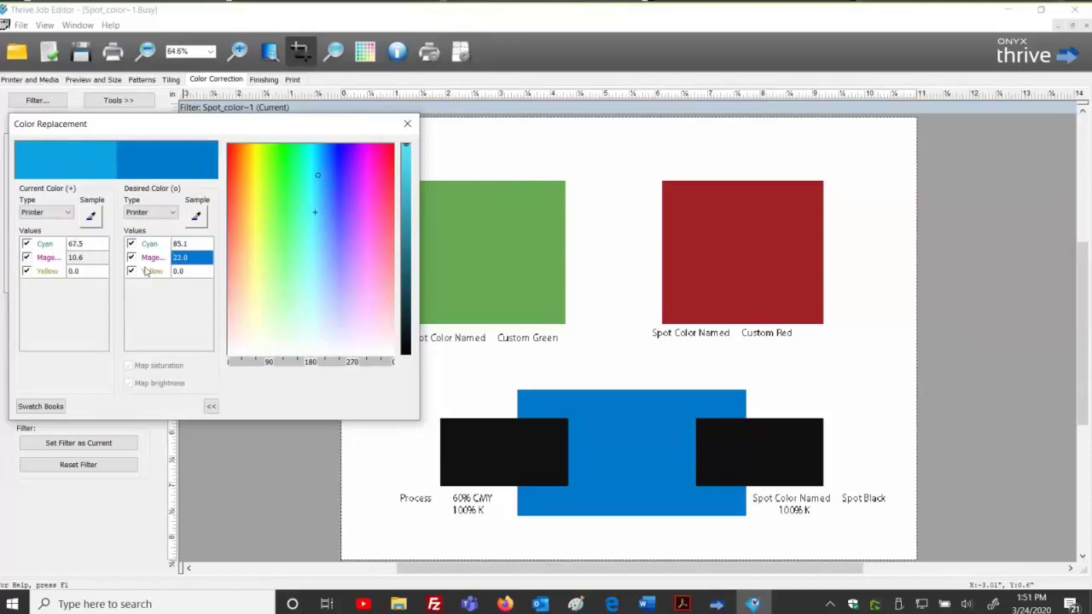
pyautogui.click(407, 123)
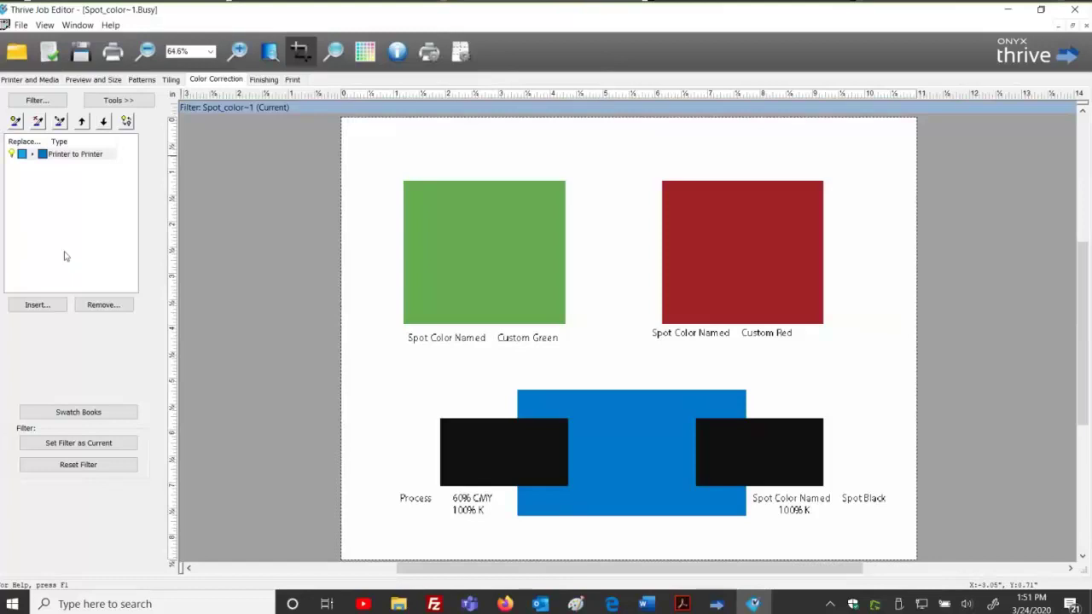
pyautogui.hotkey('alt', 'F4')
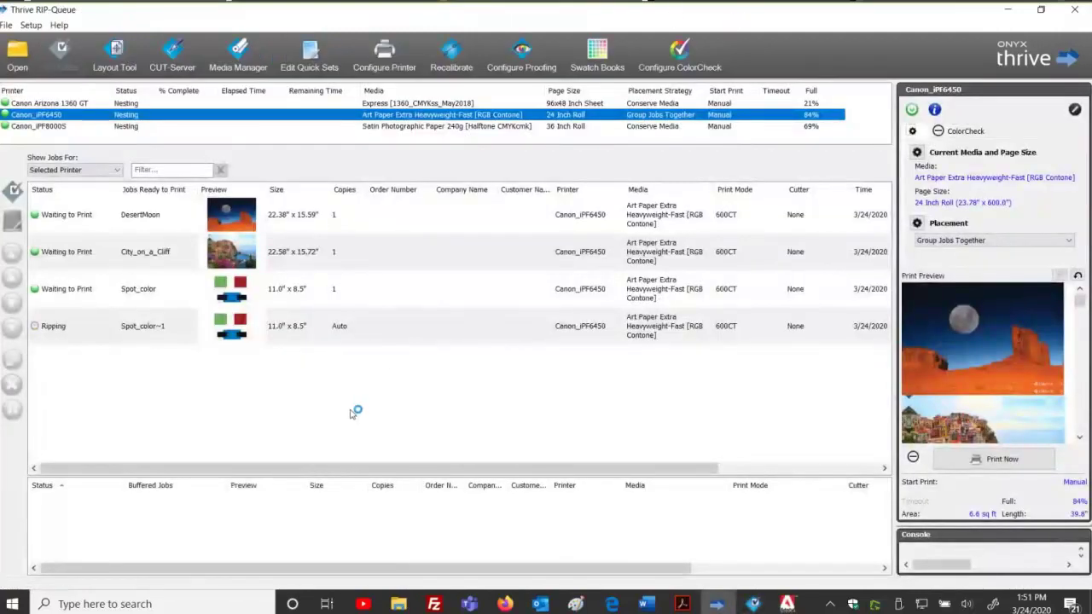
# Open Colorful_Sky.JPG at 100% width with the 1 inch mirror bleed quick set, skipping the Job Editor.
pyautogui.hotkey('ctrl', 'o')
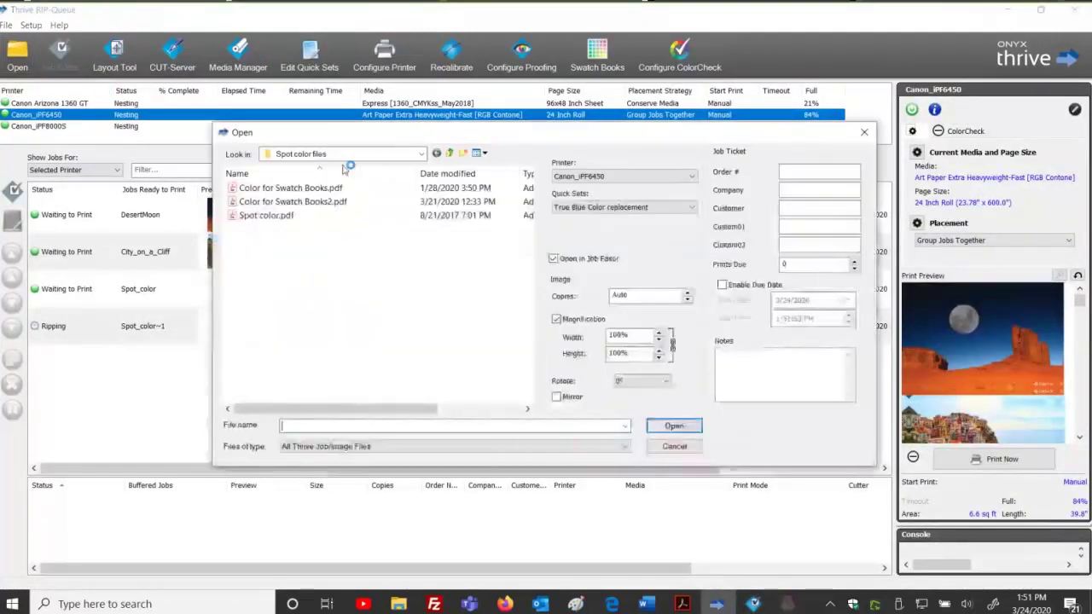
pyautogui.click(450, 153)
pyautogui.scroll(-3, 271, 300)
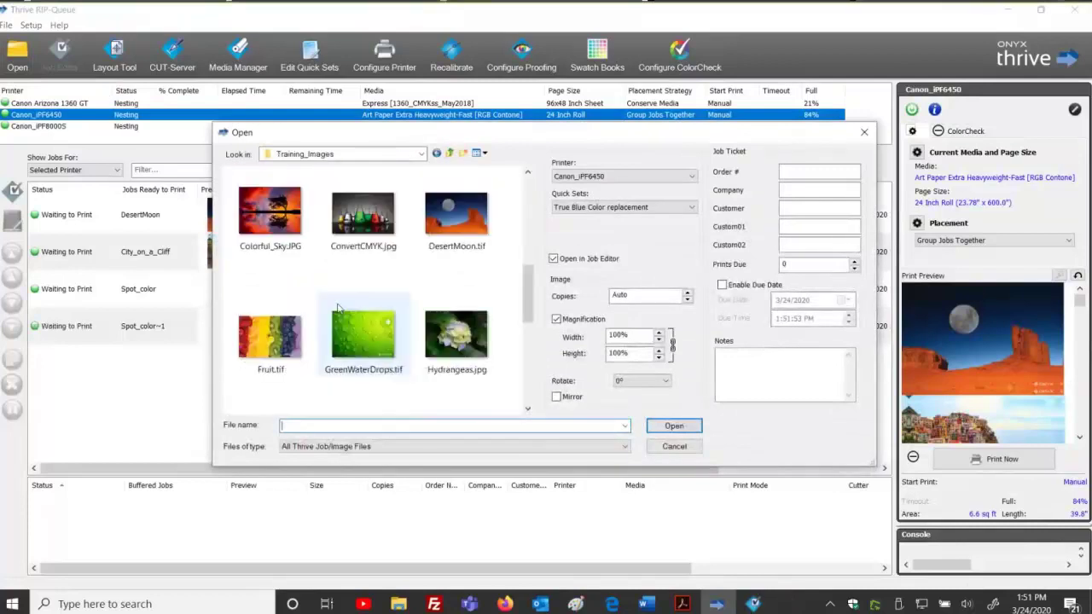
pyautogui.click(269, 213)
pyautogui.click(595, 207)
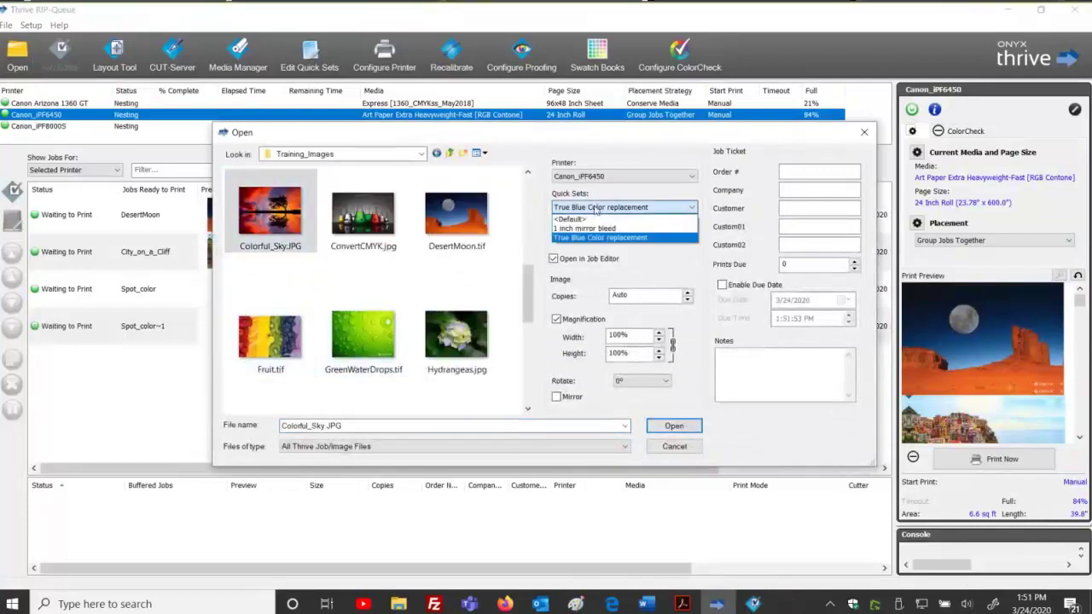
pyautogui.click(586, 227)
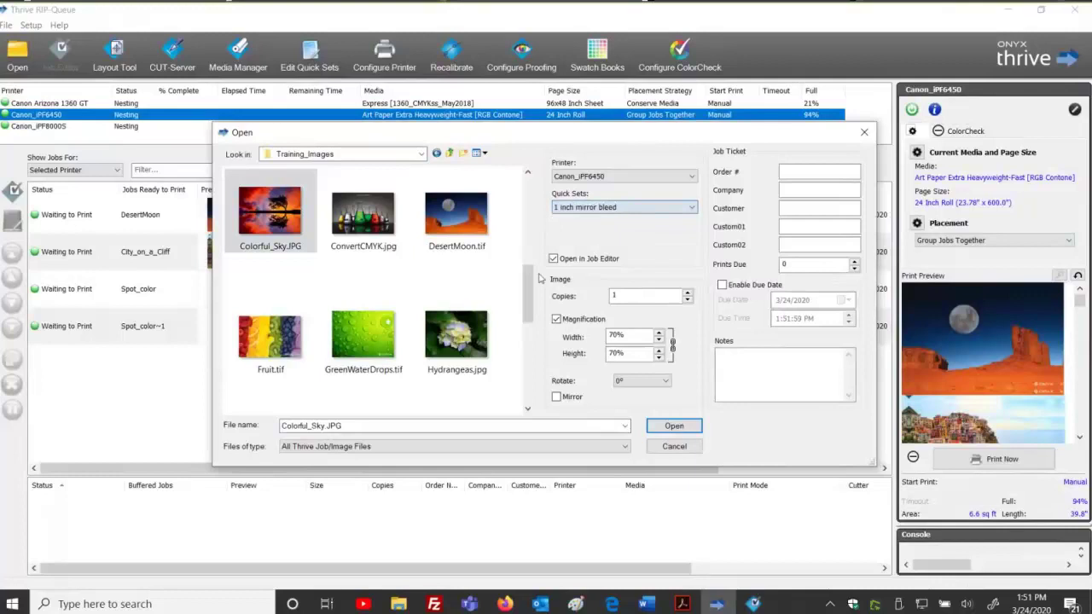
pyautogui.click(590, 259)
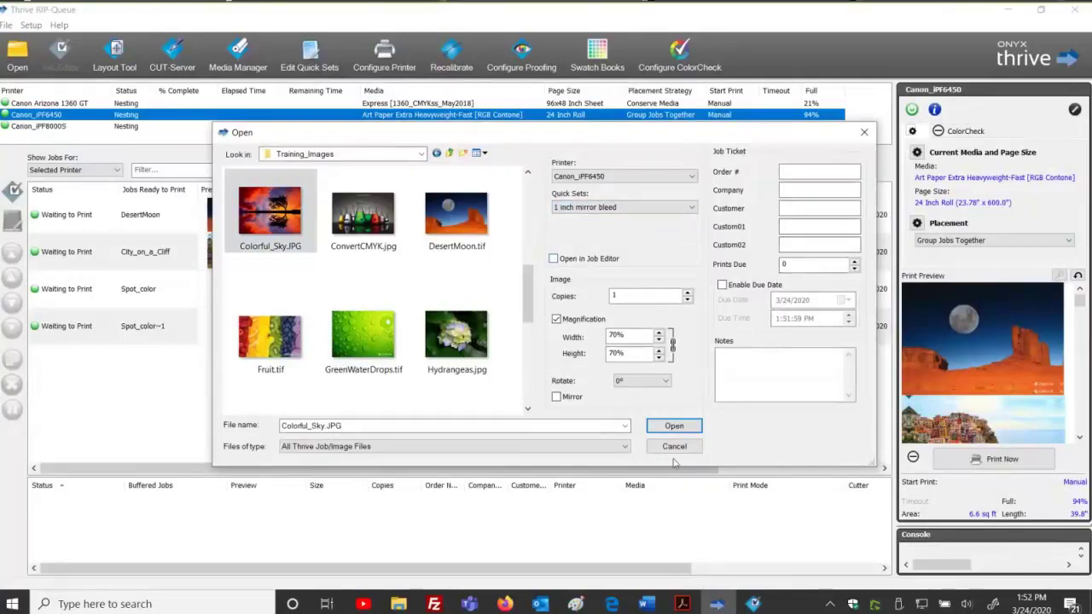
pyautogui.moveTo(631, 336); pyautogui.dragTo(508, 341)
pyautogui.write('100%')
pyautogui.press('Return')
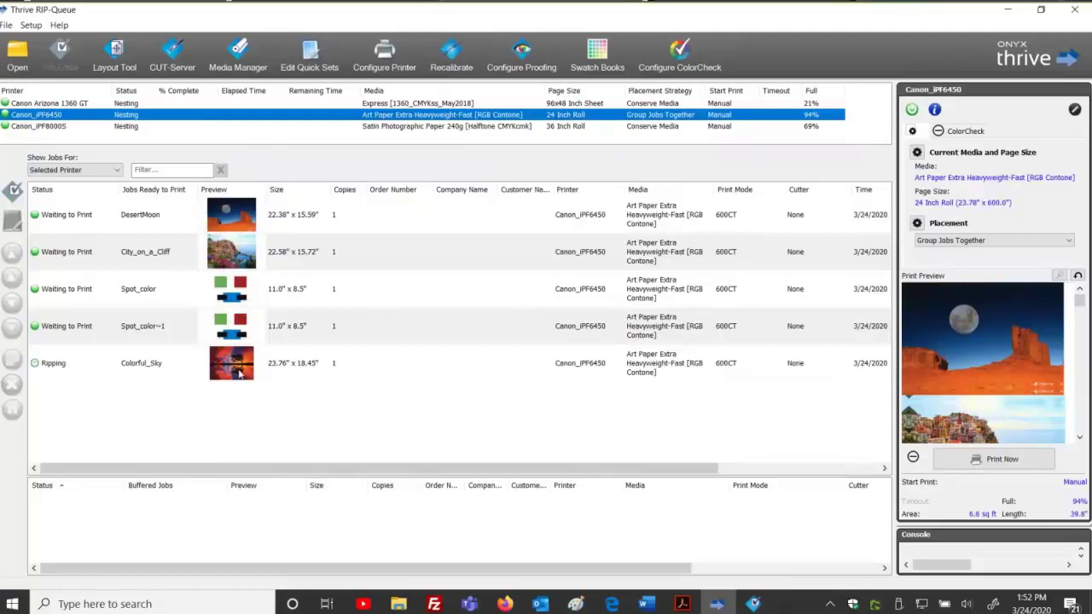
# Open the Canon_iPF6450 input folder in File Explorer and move its window aside.
pyautogui.moveTo(399, 604)
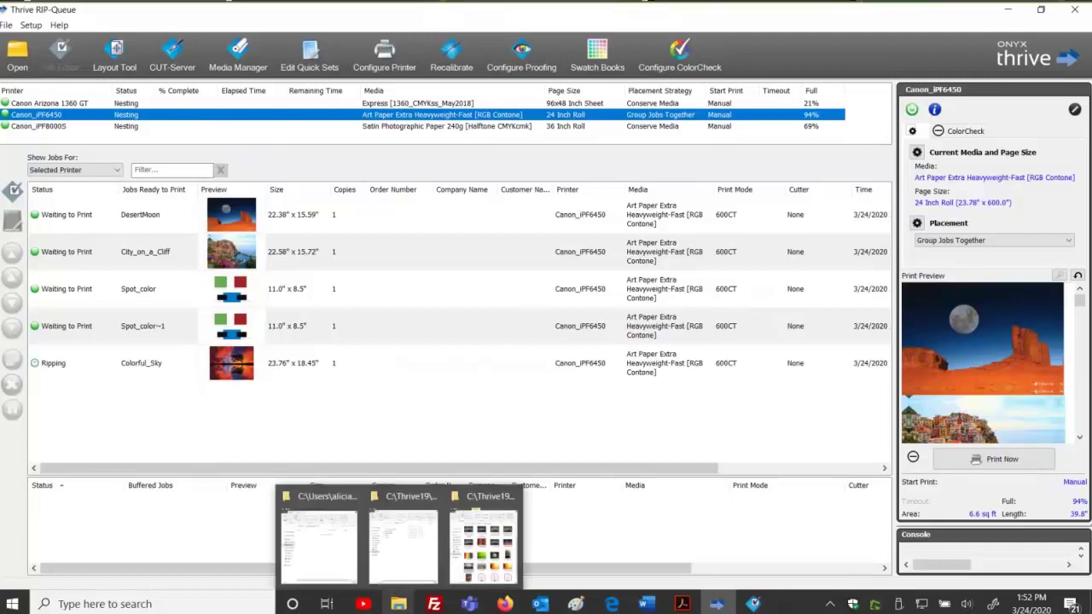
pyautogui.click(402, 546)
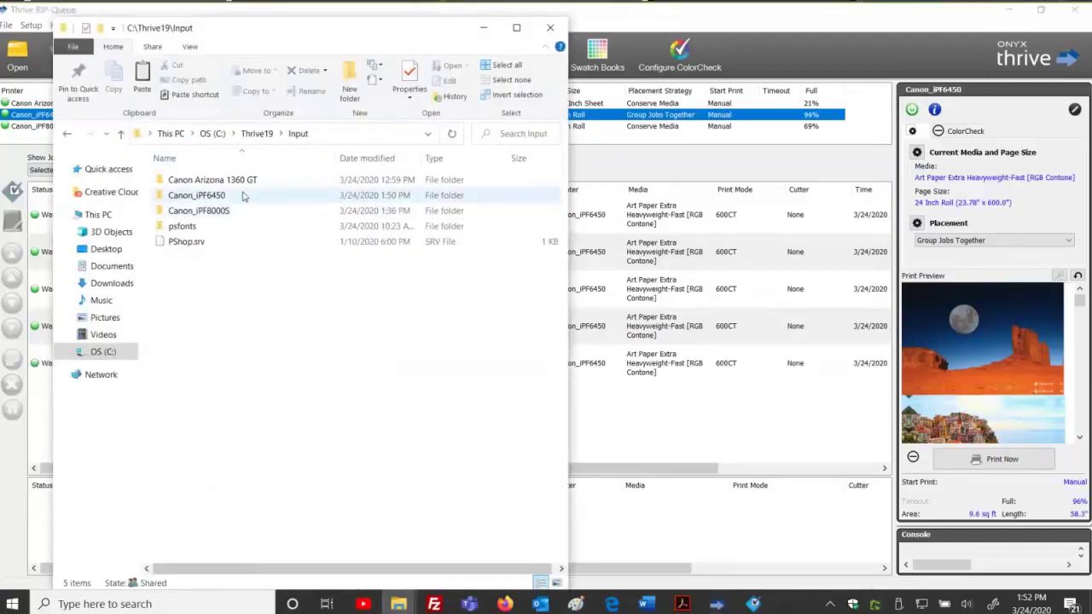
pyautogui.doubleClick(214, 195)
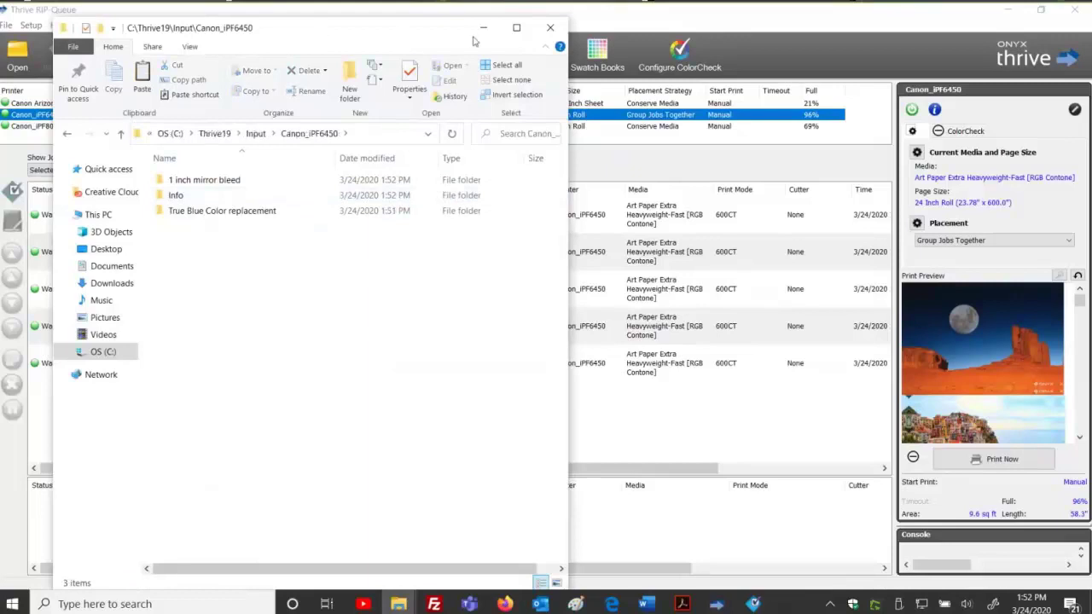
pyautogui.moveTo(396, 36); pyautogui.dragTo(550, 42)
# Copy Sunflower.tif from Training_Images into the Canon_iPF6450 folder and select the new Sunflower job.
pyautogui.moveTo(399, 602)
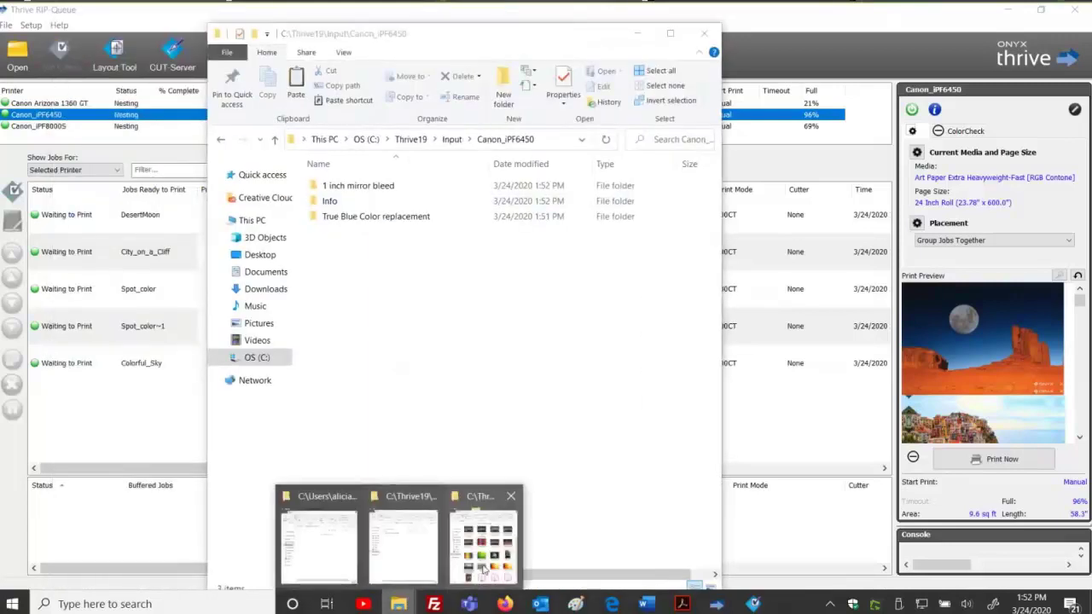
pyautogui.click(482, 569)
pyautogui.rightClick(941, 438)
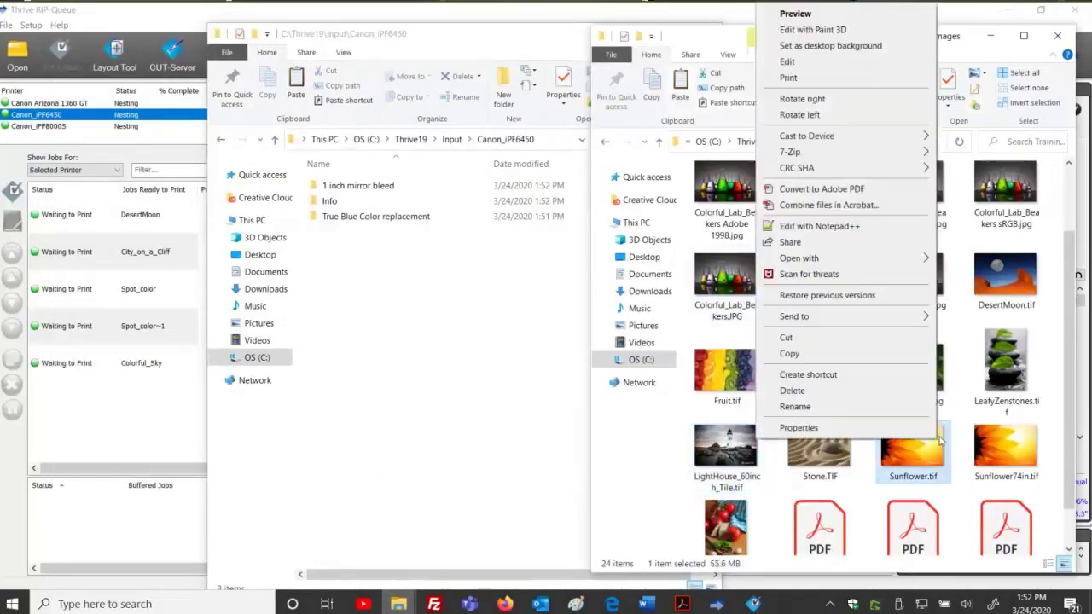
pyautogui.click(789, 353)
pyautogui.click(353, 316)
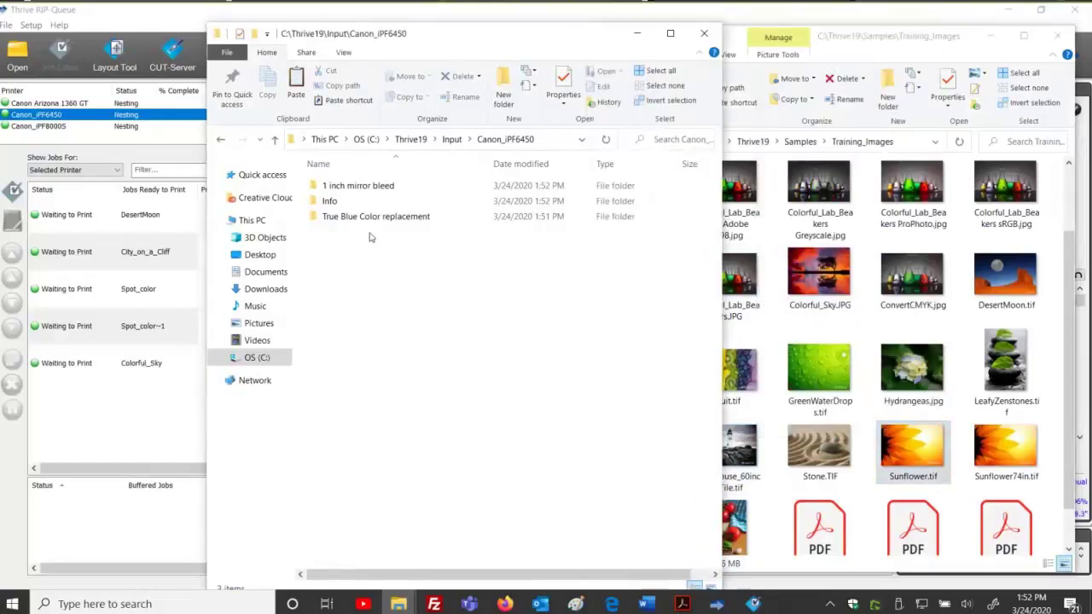
pyautogui.rightClick(371, 237)
pyautogui.click(248, 332)
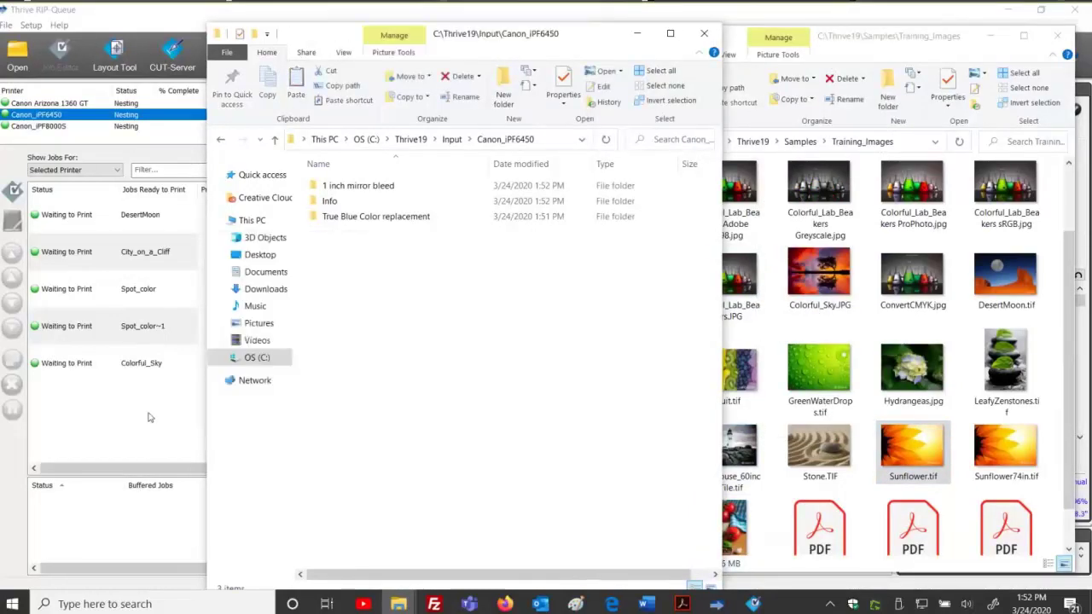
pyautogui.click(147, 417)
pyautogui.click(185, 406)
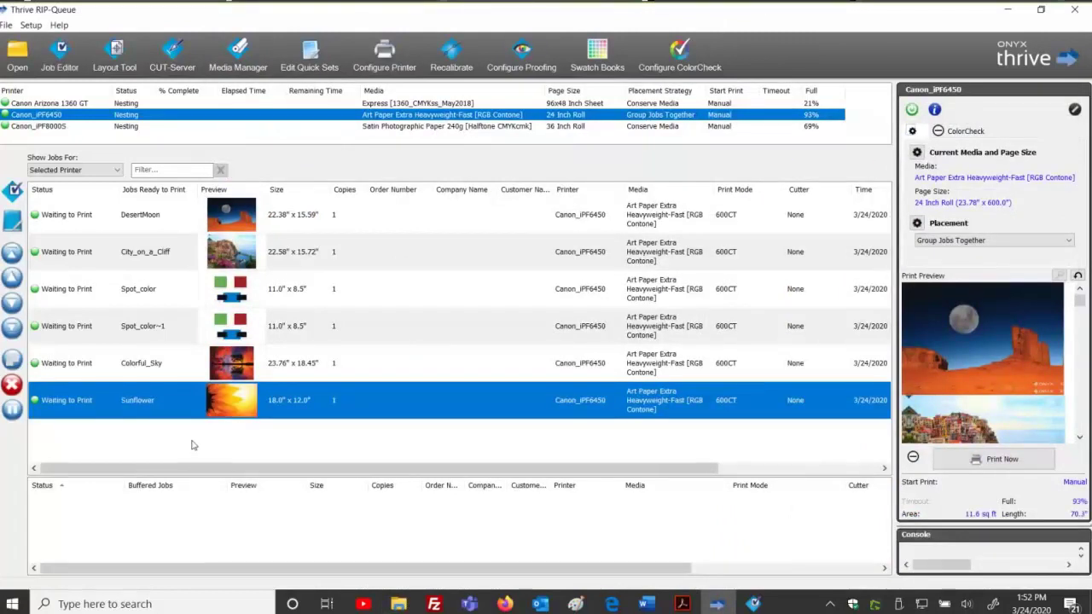
# Delete the '1 inch mirror bleed' quick set from Canon_iPF6450's printer configuration.
pyautogui.click(388, 56)
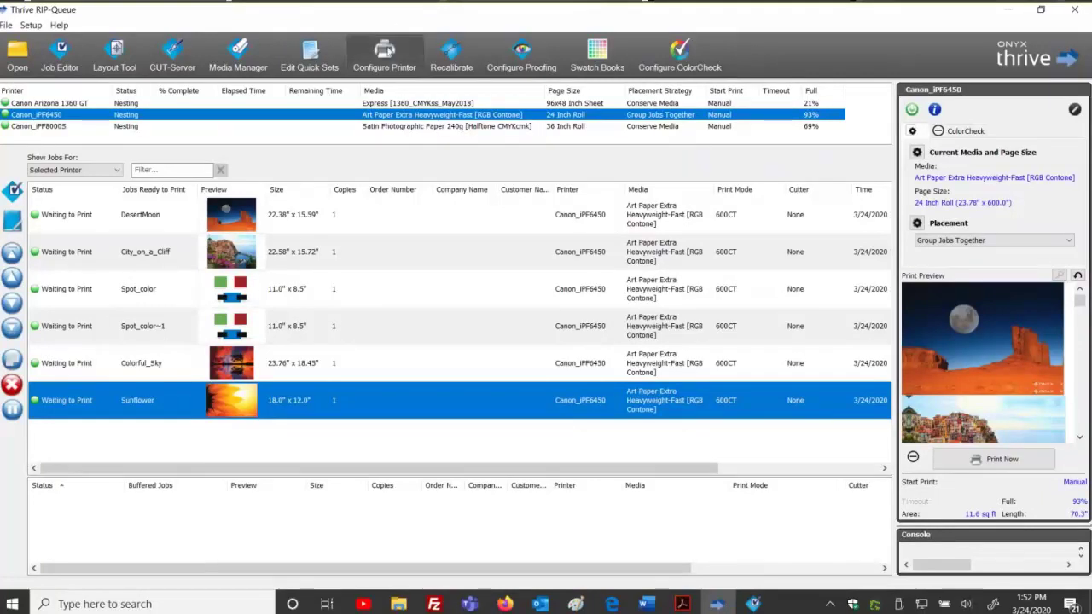
pyautogui.click(503, 323)
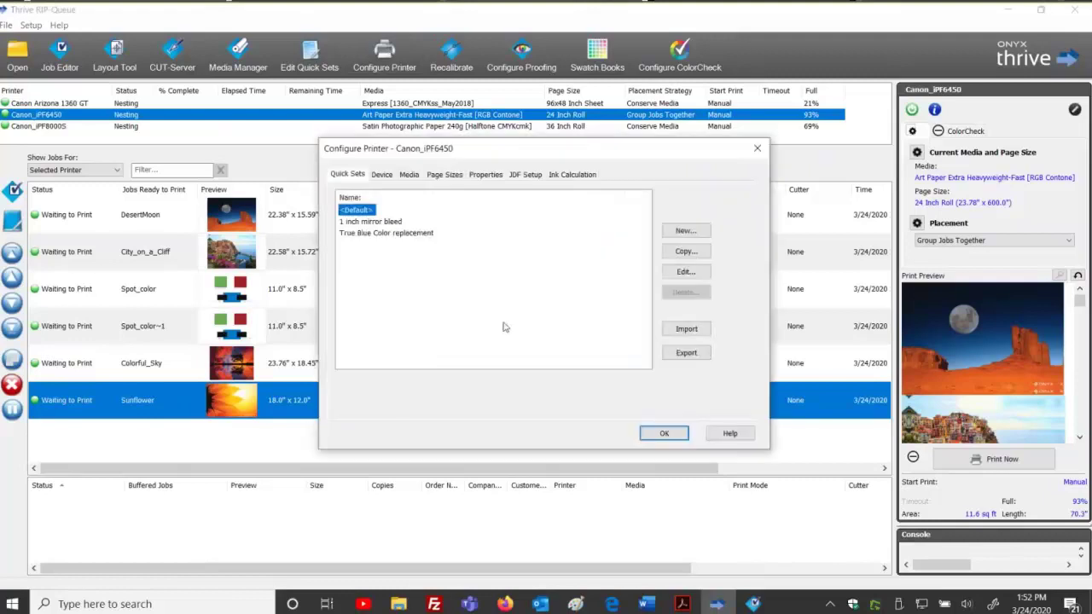
pyautogui.click(371, 221)
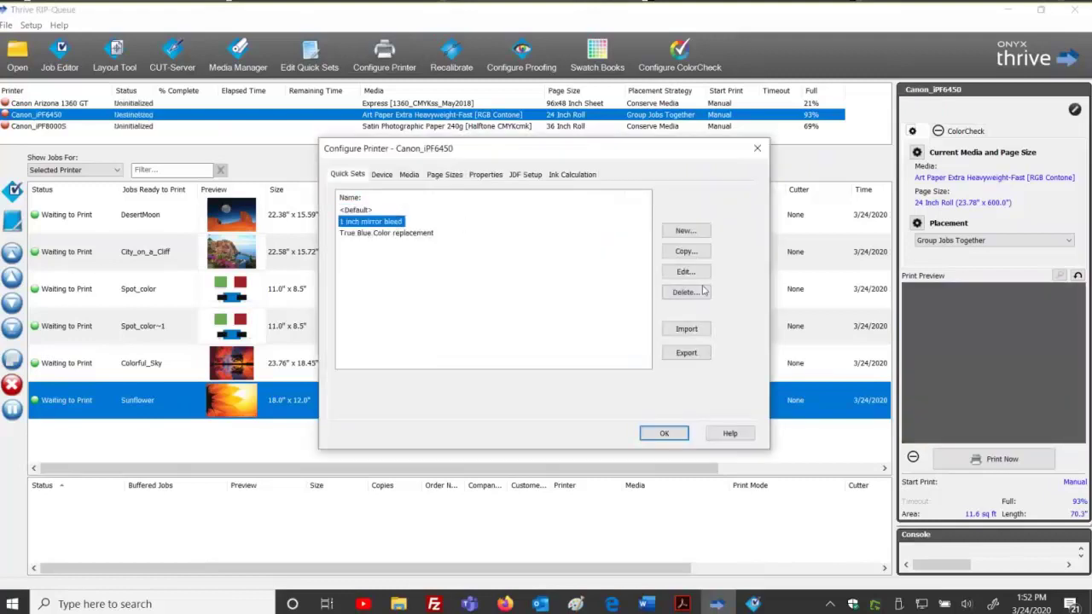
pyautogui.click(701, 292)
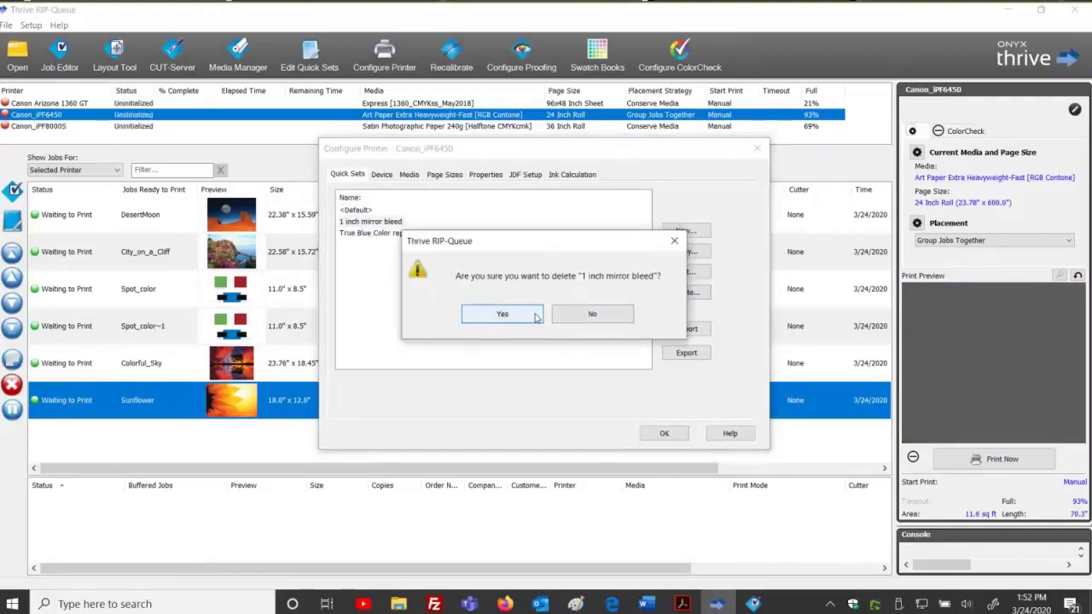
pyautogui.click(536, 316)
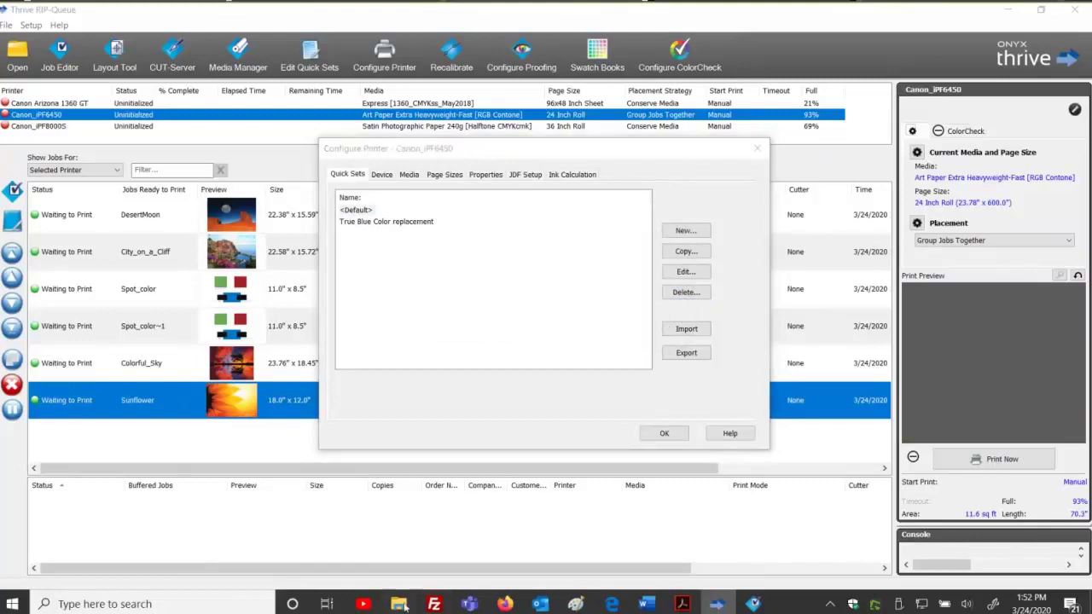
pyautogui.moveTo(405, 604)
pyautogui.click(414, 528)
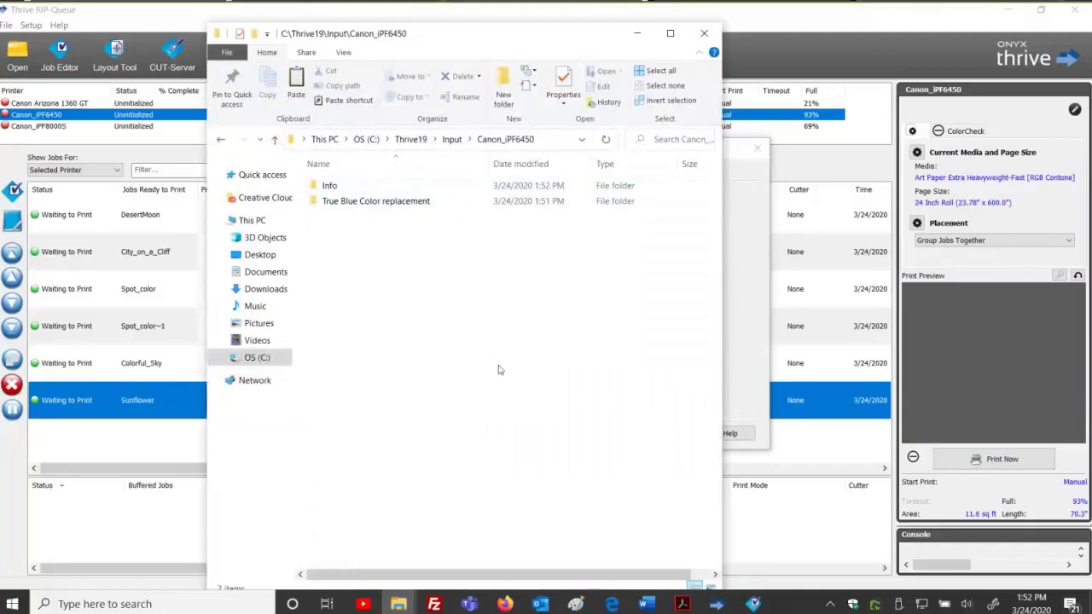
# Paste another Sunflower.tif copy into the Canon_iPF6450 folder and confirm Configure Printer with OK.
pyautogui.click(731, 158)
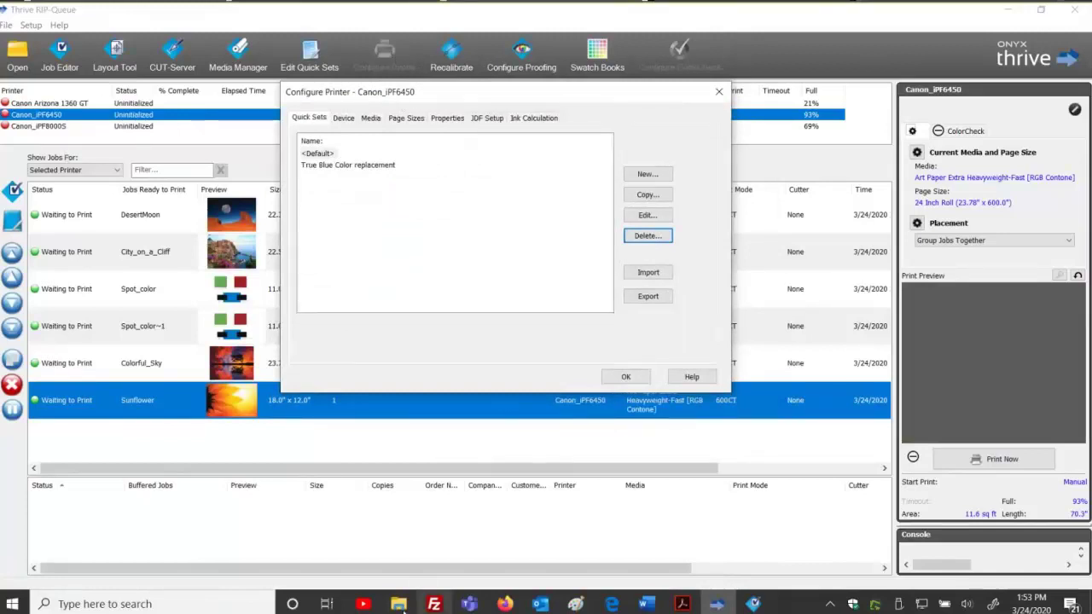
pyautogui.moveTo(401, 604)
pyautogui.click(418, 522)
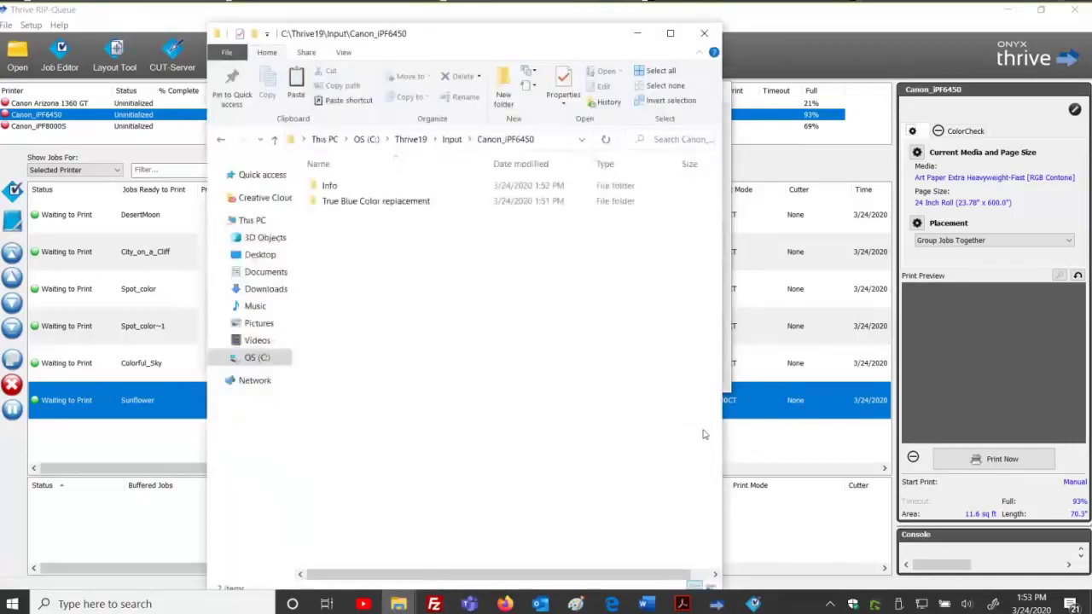
pyautogui.rightClick(433, 268)
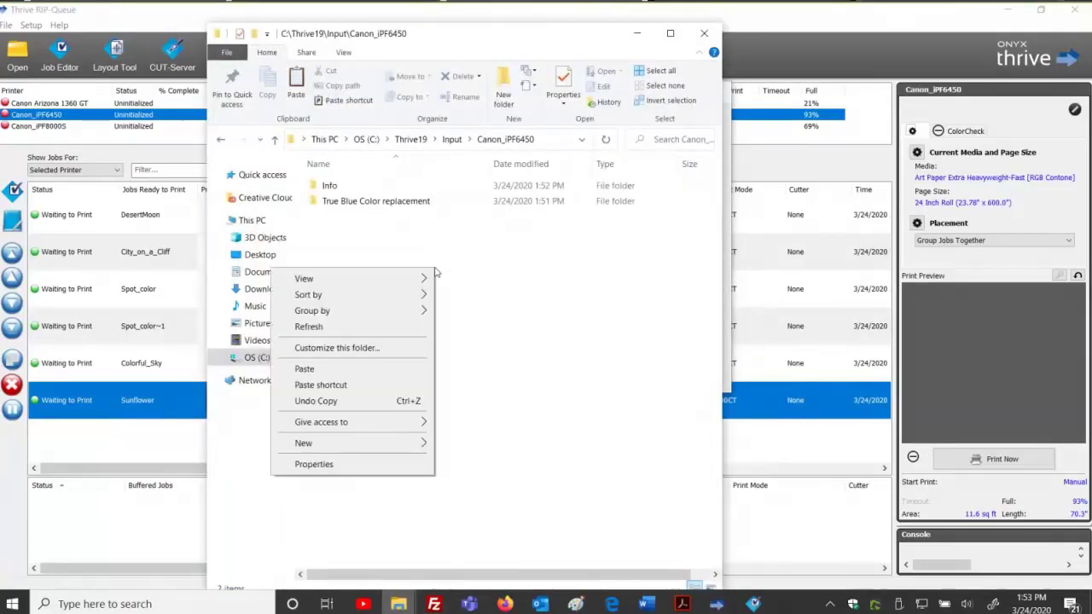
pyautogui.click(362, 370)
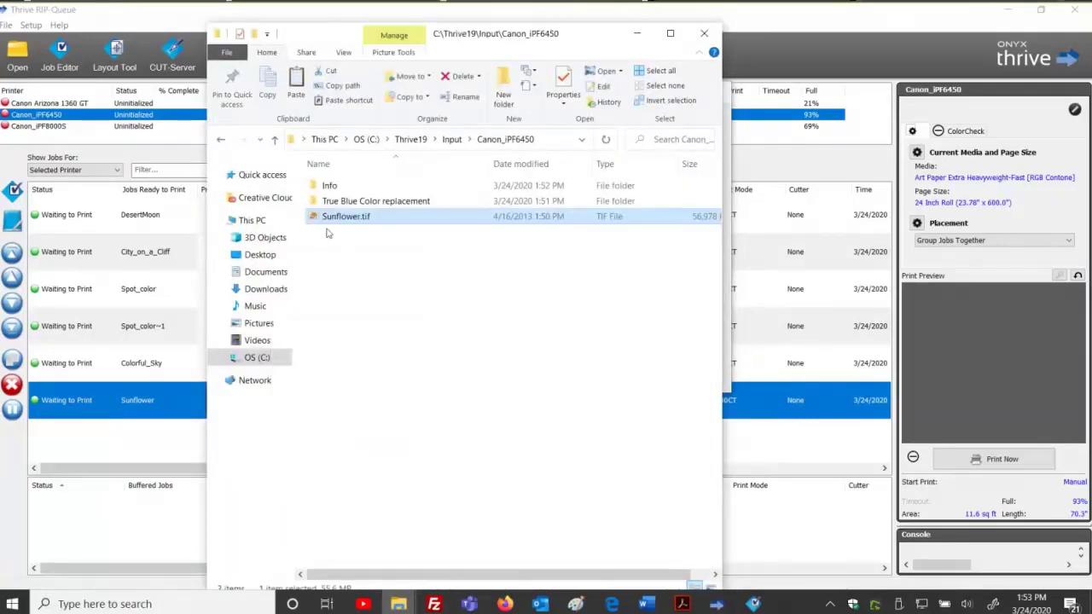
pyautogui.moveTo(646, 47); pyautogui.dragTo(891, 52)
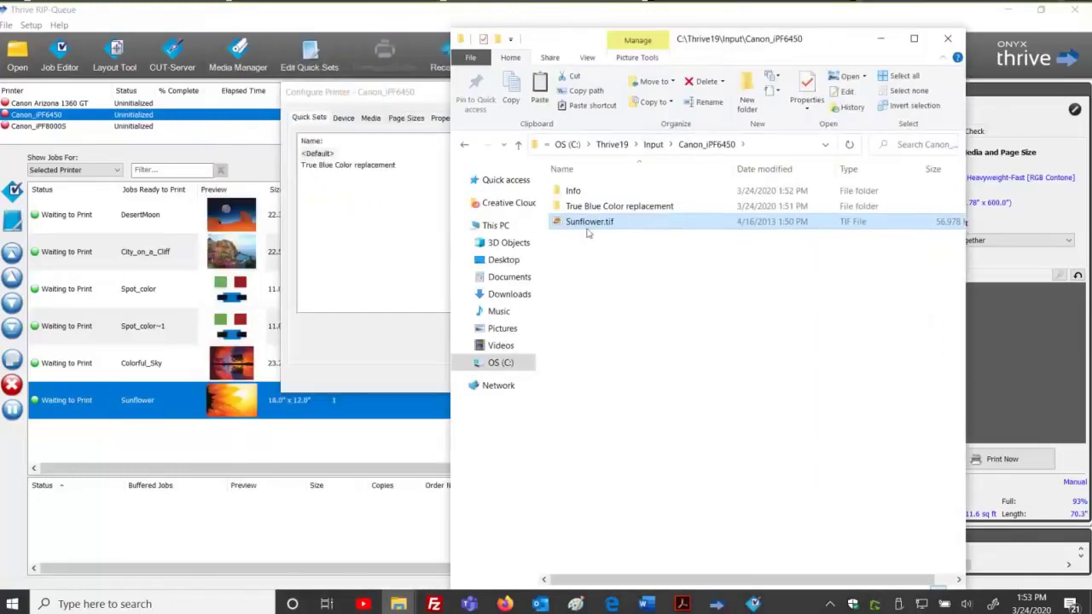
pyautogui.click(441, 168)
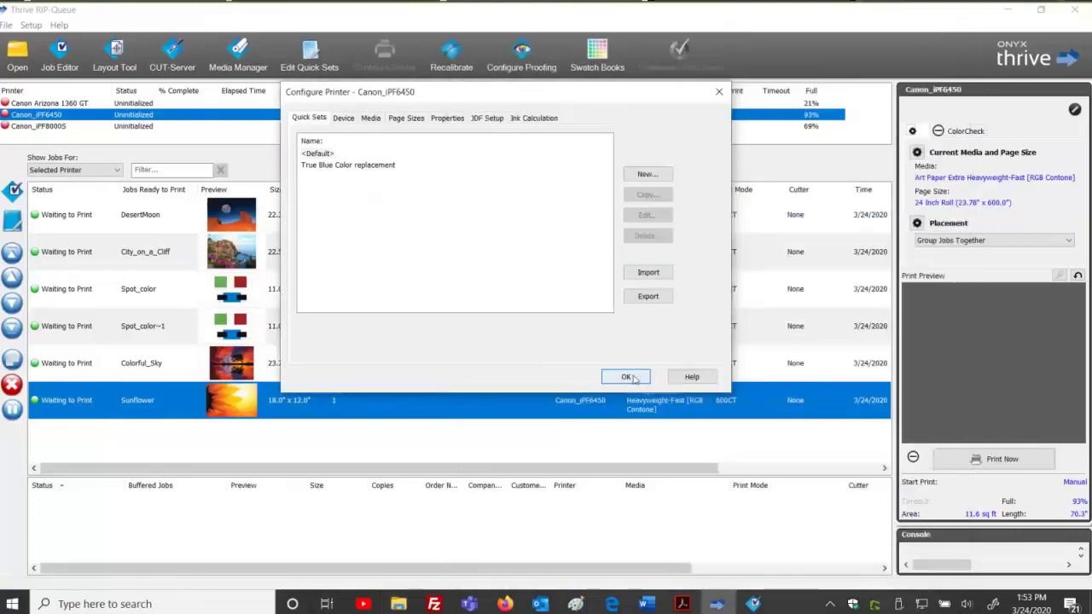
pyautogui.click(629, 377)
# Select the new Sunflower~1 job in the Canon_iPF6450 queue, then clear the selection.
pyautogui.moveTo(398, 604)
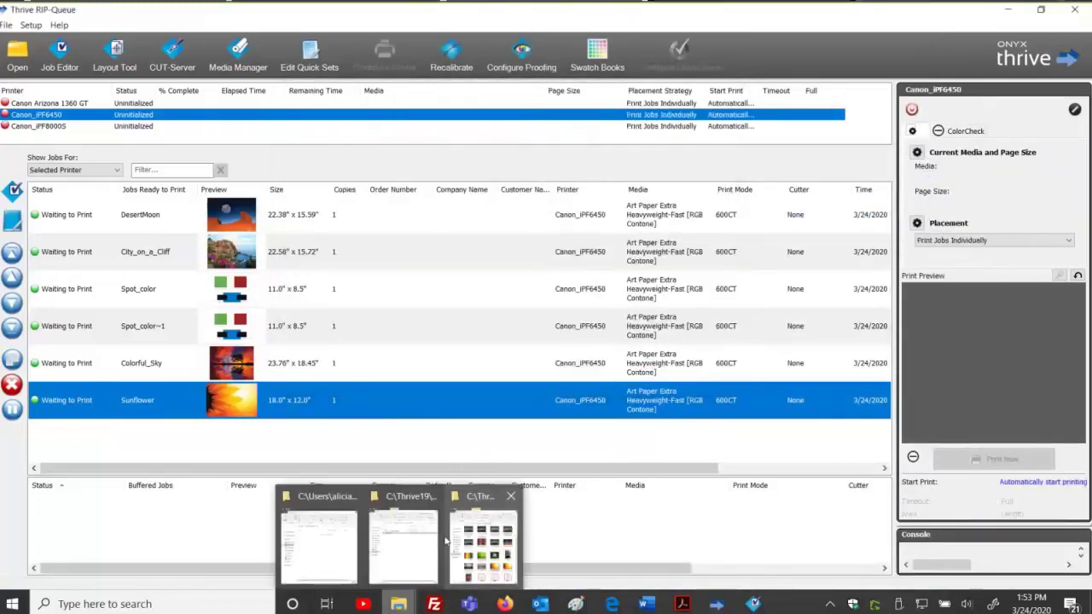
pyautogui.click(419, 539)
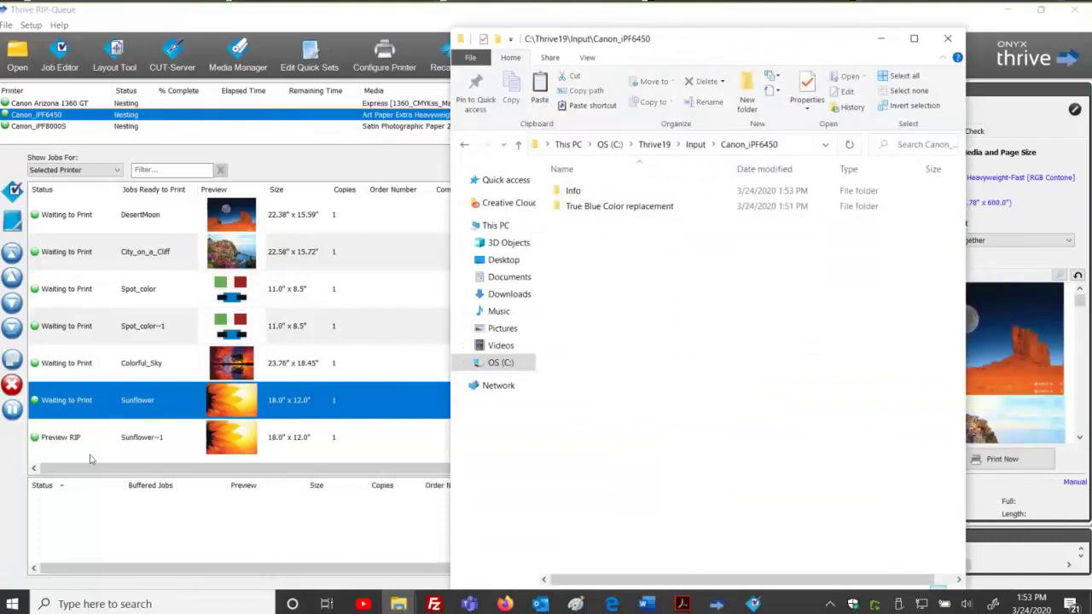
pyautogui.click(171, 445)
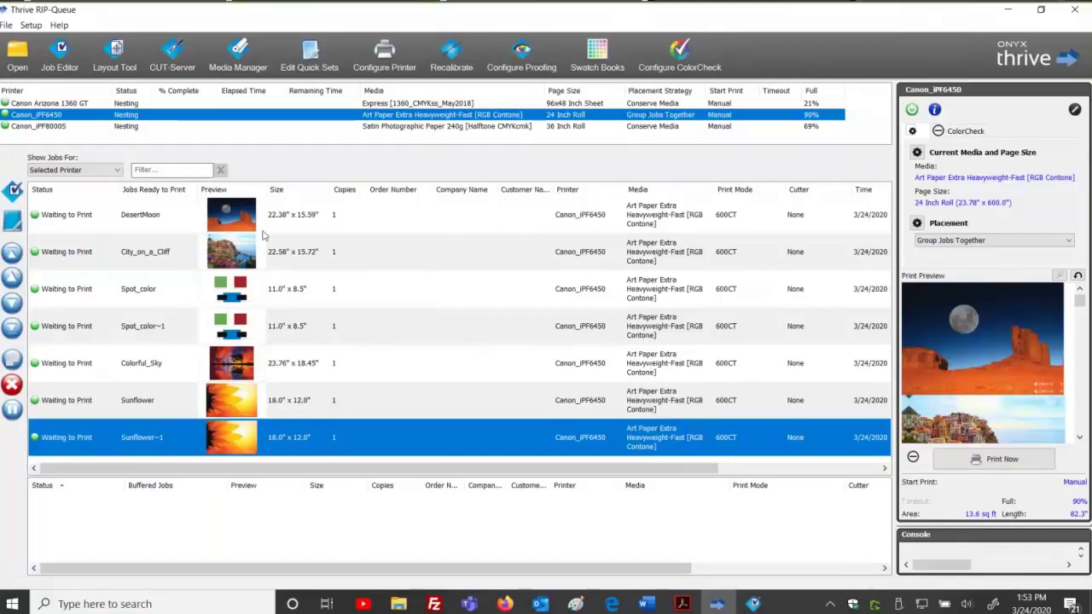
pyautogui.moveTo(416, 604)
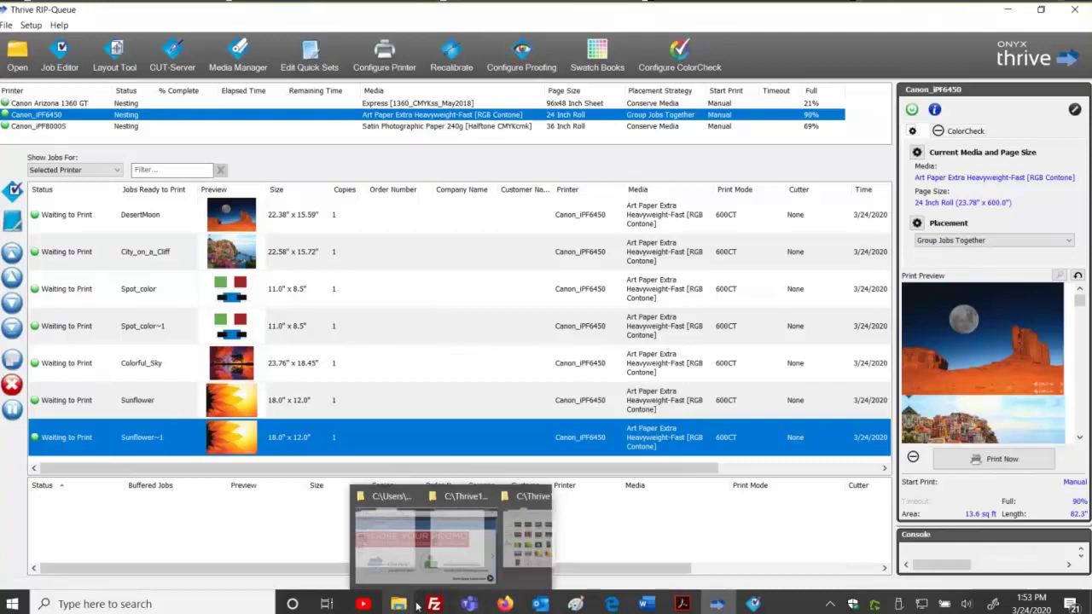
pyautogui.click(484, 463)
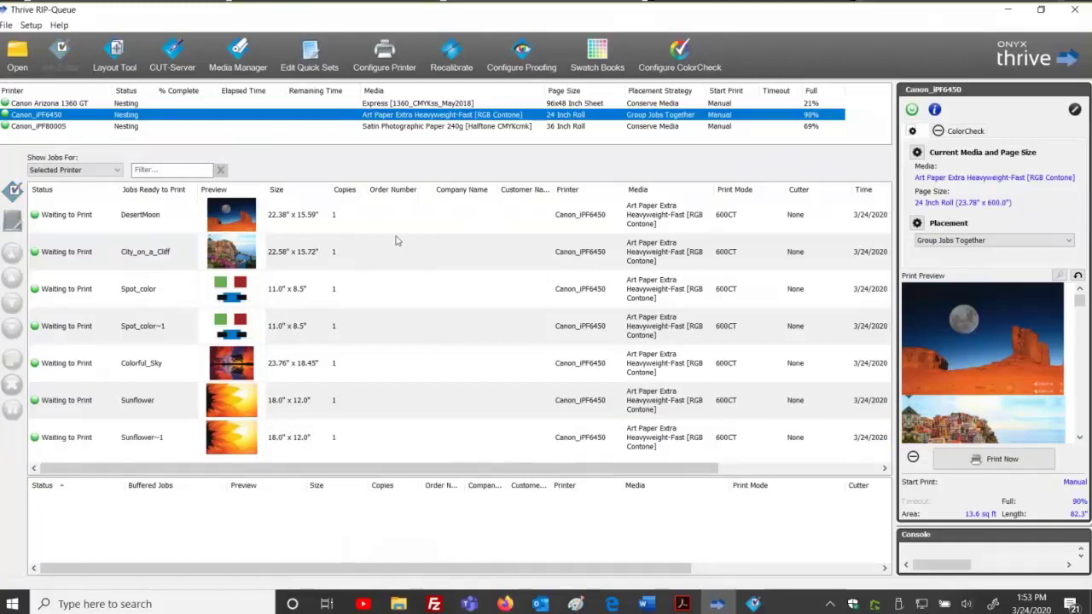
# Check the quick sets offered for the Sunflower printer, then cancel without adding a file.
pyautogui.click(265, 433)
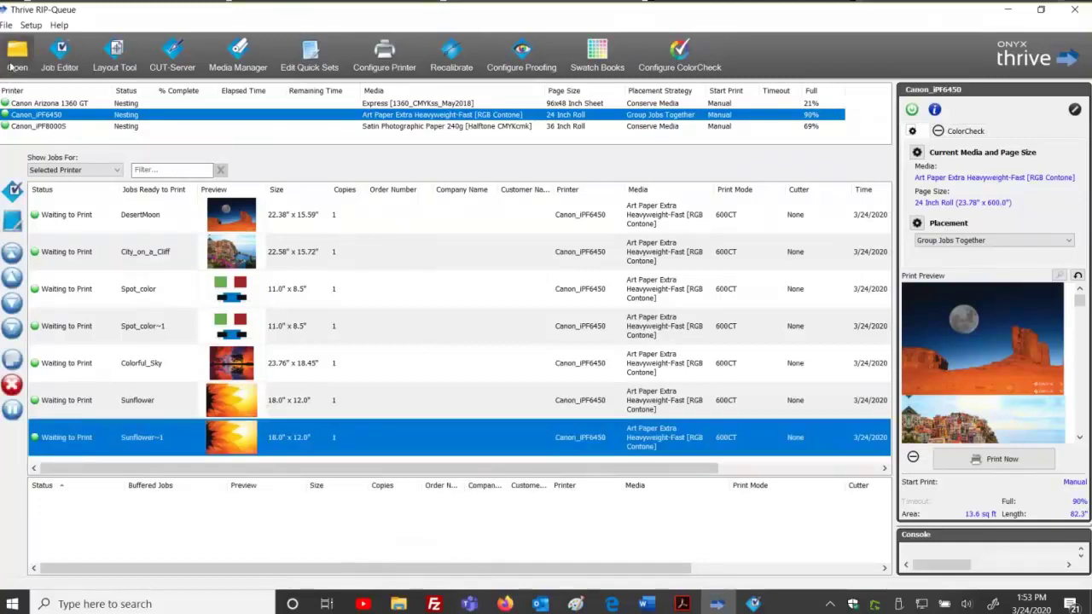
pyautogui.click(12, 66)
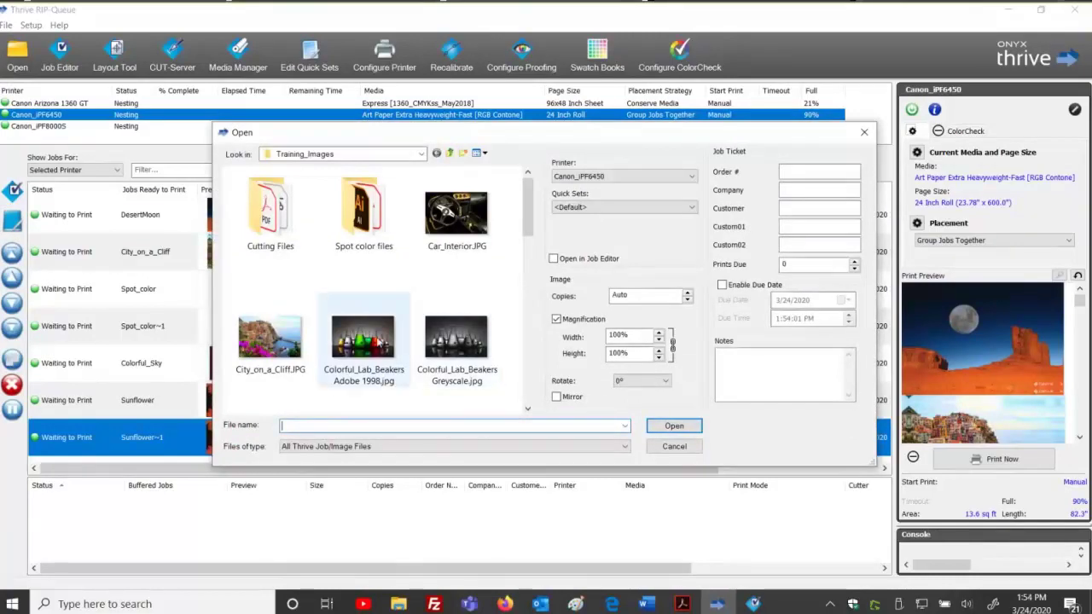
pyautogui.click(618, 207)
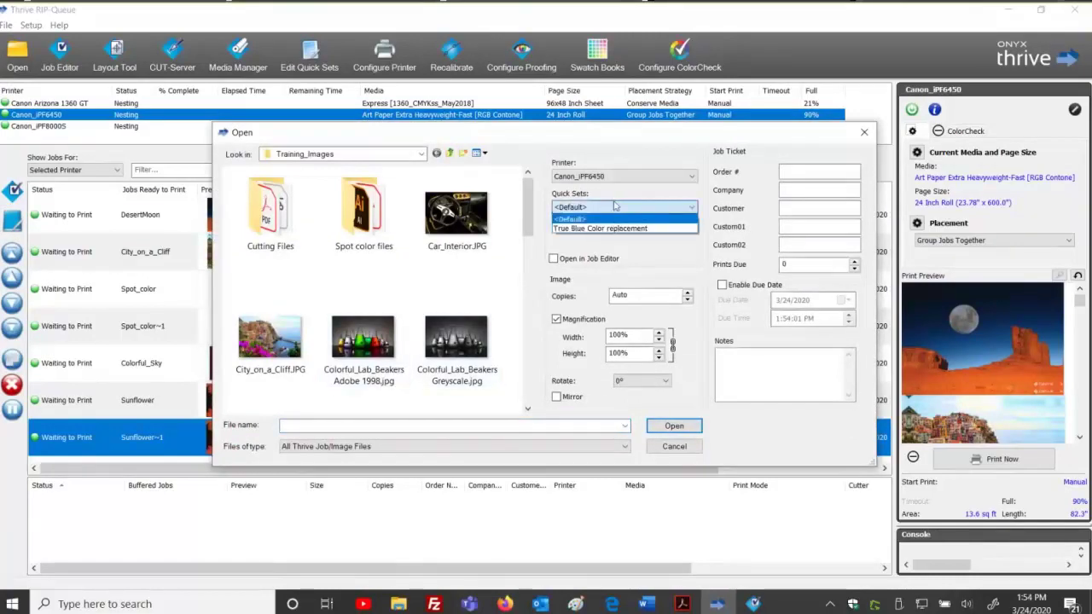
pyautogui.click(611, 173)
pyautogui.click(673, 446)
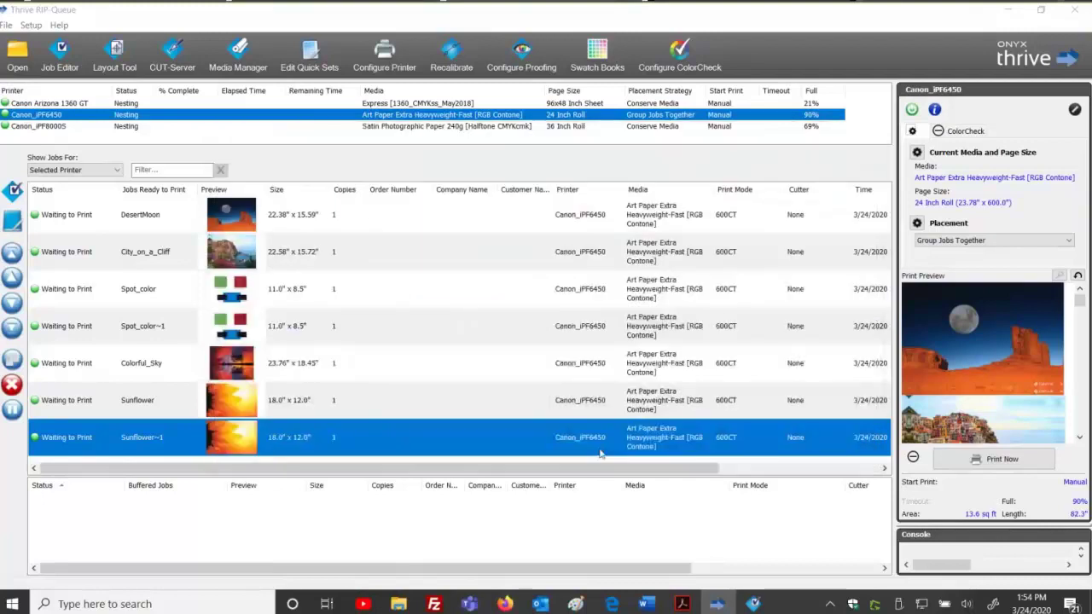
# Add Hydrangeas.jpg to the Canon Arizona 1360 GT queue using the Rotate 90 quick set.
pyautogui.click(51, 104)
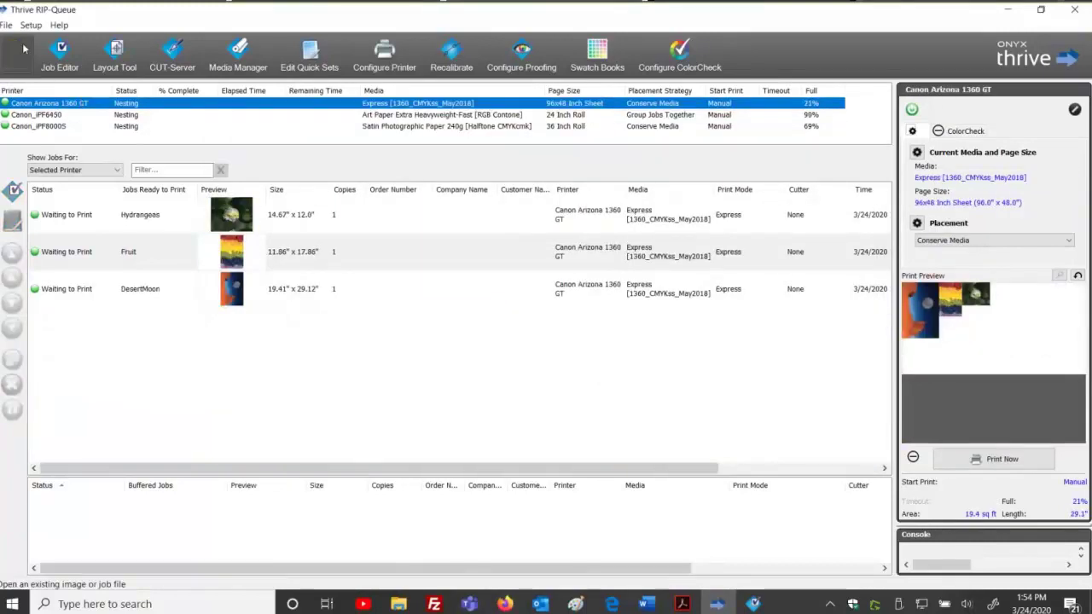
pyautogui.click(24, 49)
pyautogui.click(622, 207)
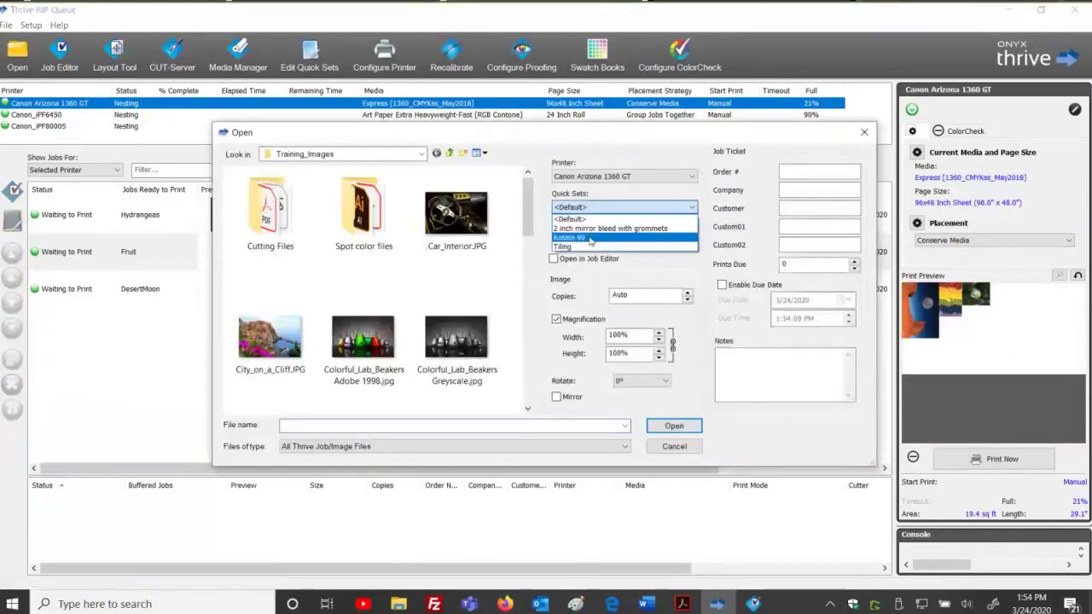
pyautogui.click(589, 238)
pyautogui.scroll(-3, 511, 300)
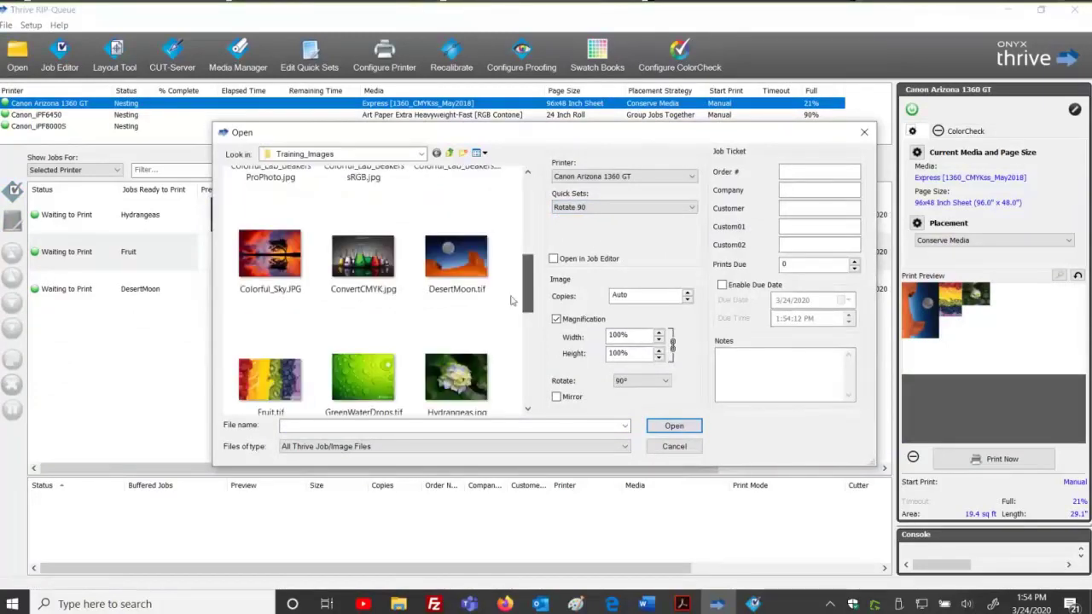
pyautogui.scroll(-1, 512, 300)
pyautogui.doubleClick(455, 311)
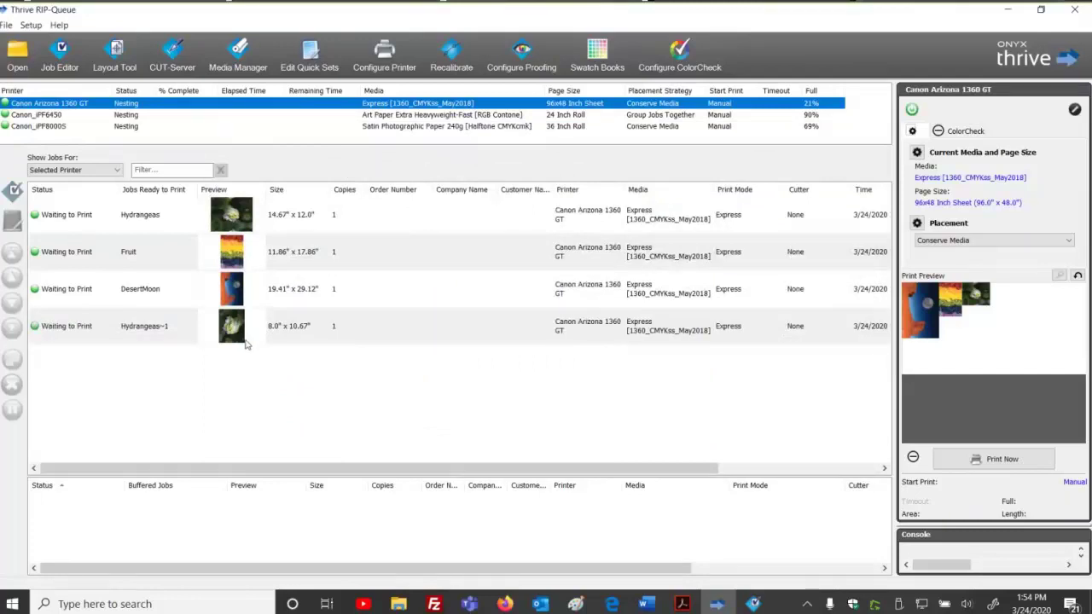
# Add Tomatoes.tif to the Arizona queue with Rotate 90 kept as the quick set, then select it.
pyautogui.click(17, 52)
pyautogui.scroll(-10, 524, 386)
pyautogui.scroll(5, 524, 387)
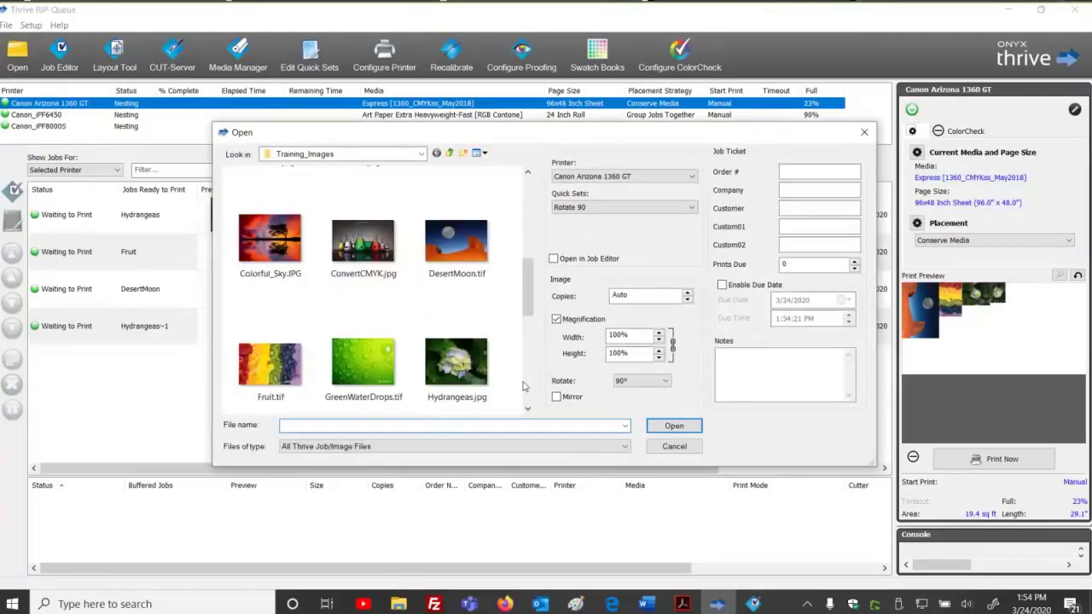
pyautogui.scroll(-2, 523, 387)
pyautogui.click(456, 401)
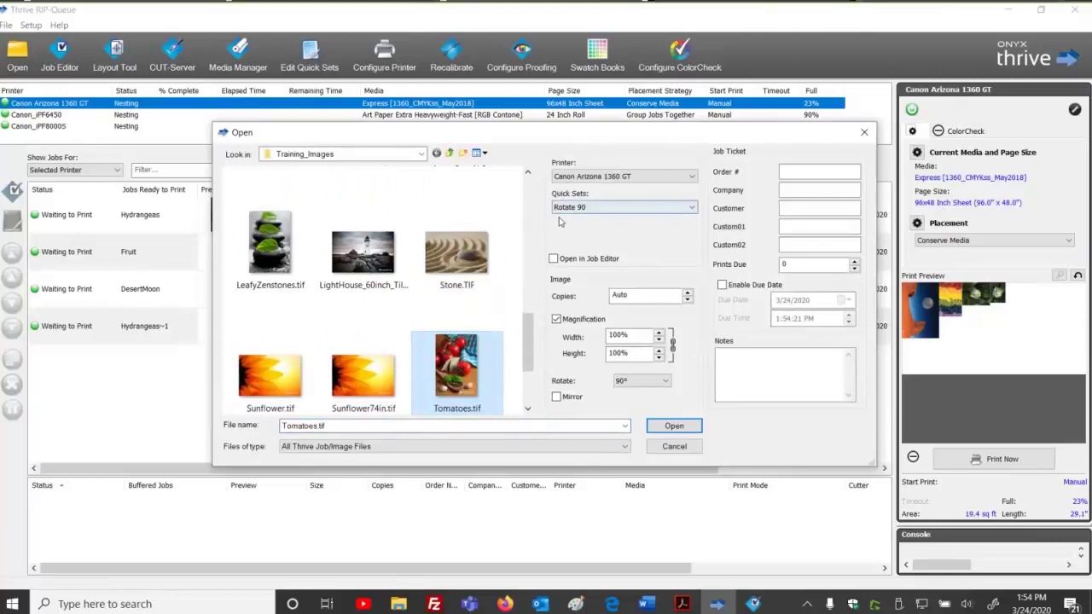
pyautogui.click(605, 208)
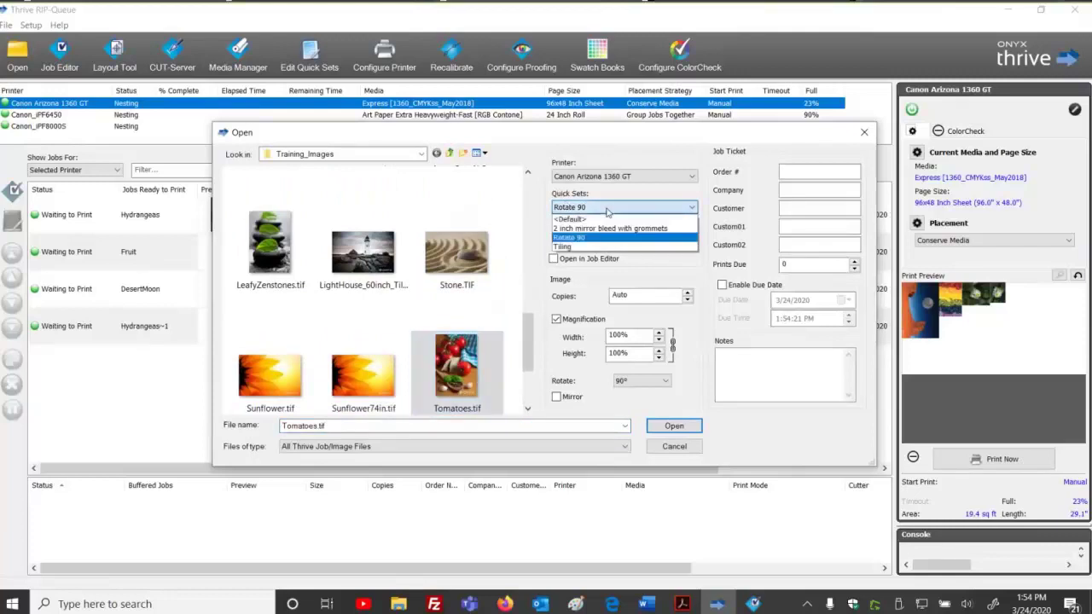
pyautogui.click(609, 210)
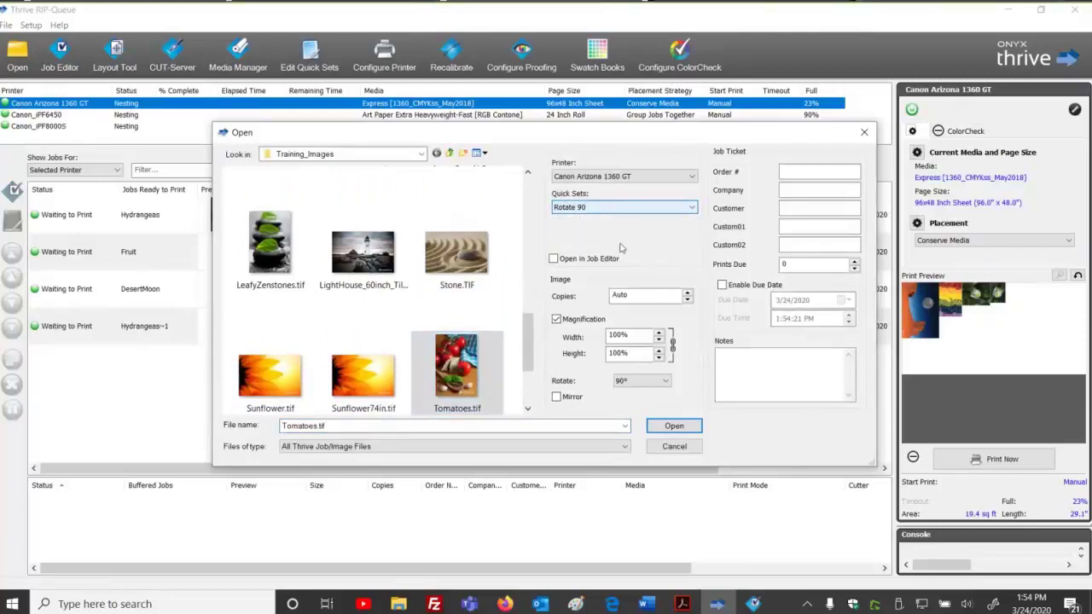
pyautogui.click(673, 426)
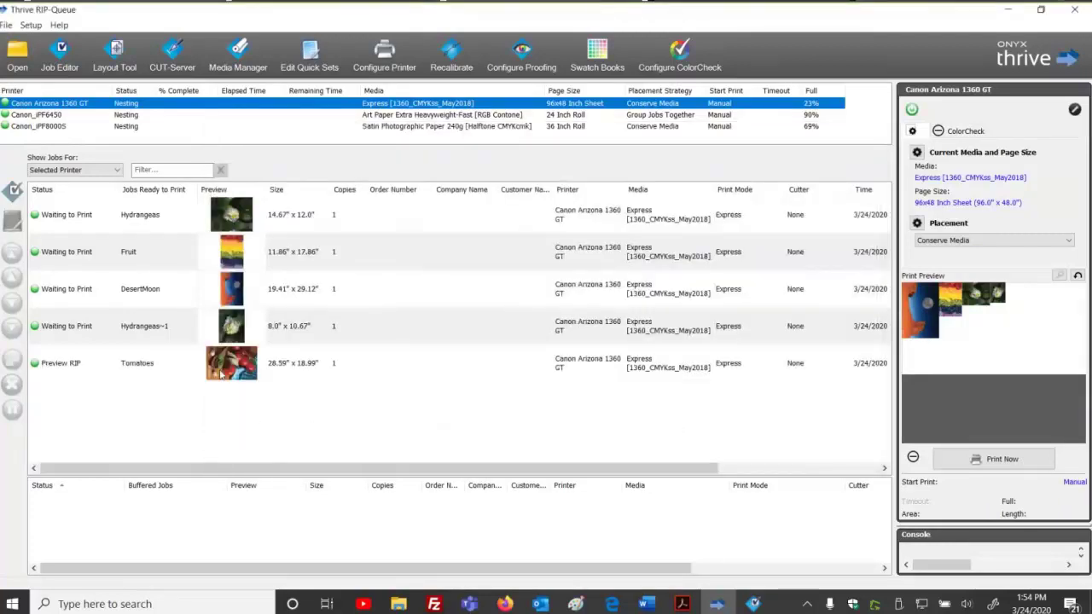
pyautogui.click(286, 376)
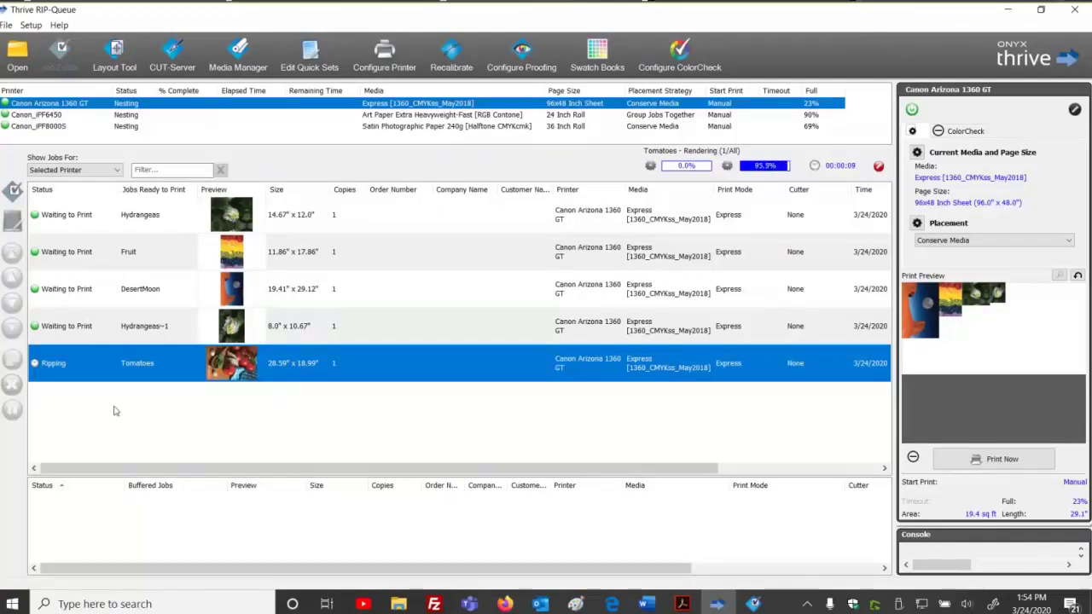
# Apply the <Default> quick set to the Tomatoes job so it rips again.
pyautogui.rightClick(386, 364)
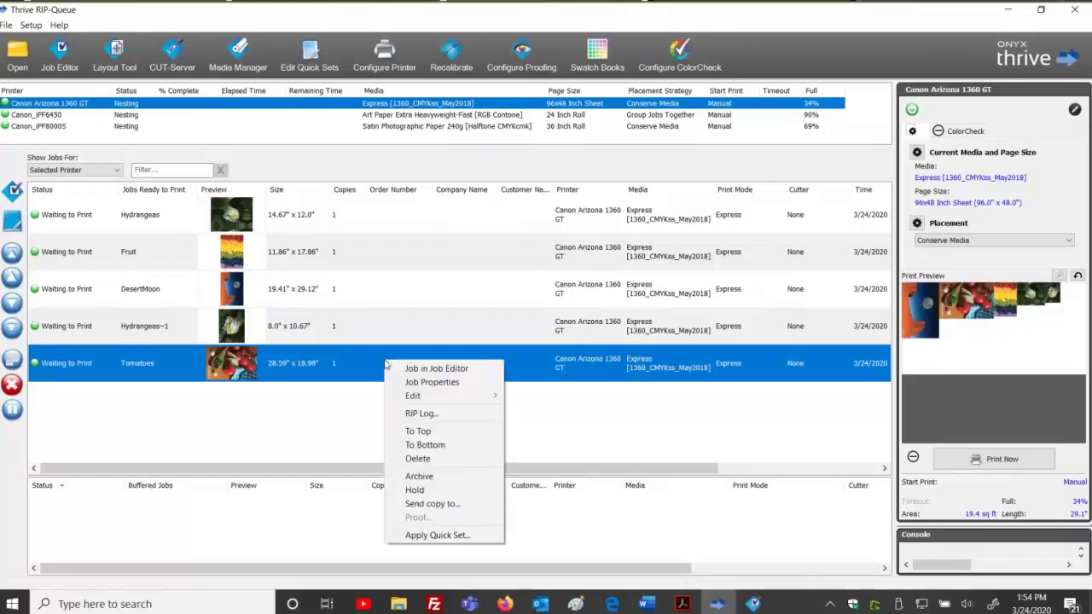
pyautogui.click(437, 535)
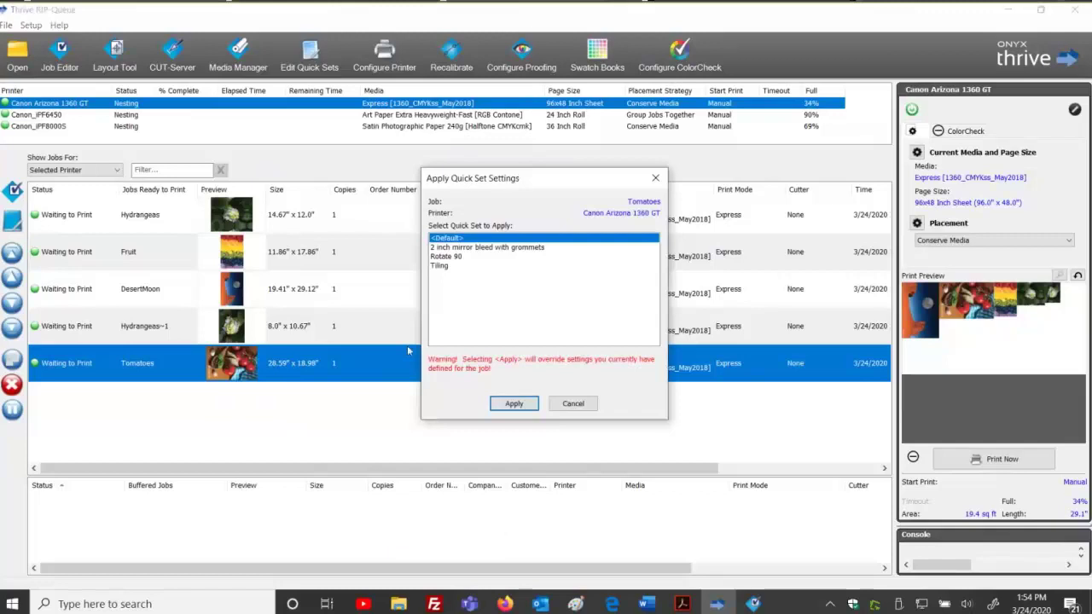
pyautogui.click(453, 248)
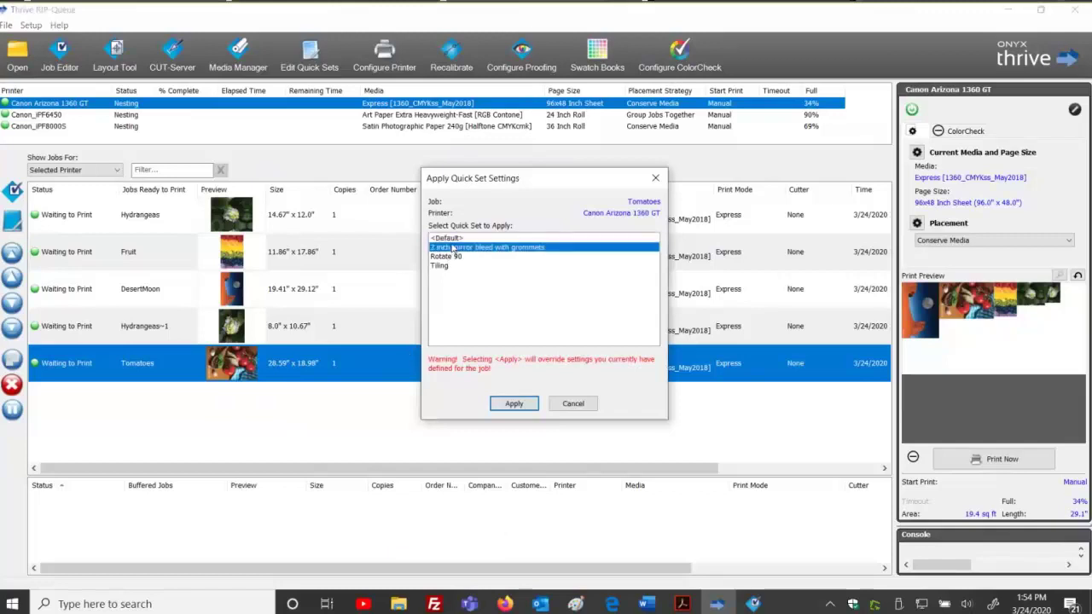
pyautogui.click(452, 238)
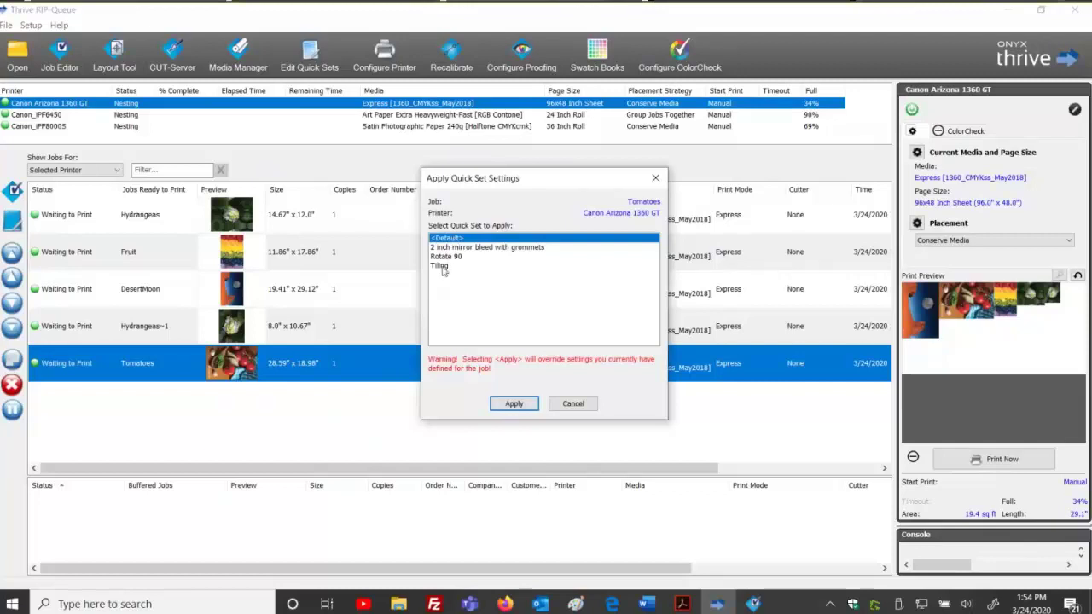
pyautogui.click(514, 403)
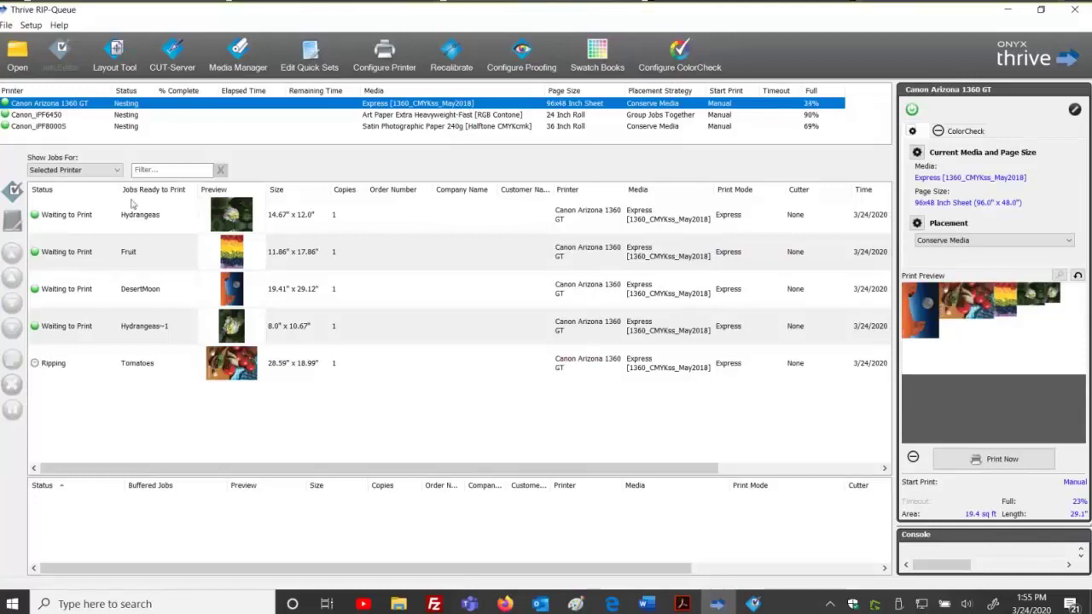
# Apply the 2 inch mirror bleed with grommets quick set to Fruit in Job Editor and print it.
pyautogui.rightClick(116, 255)
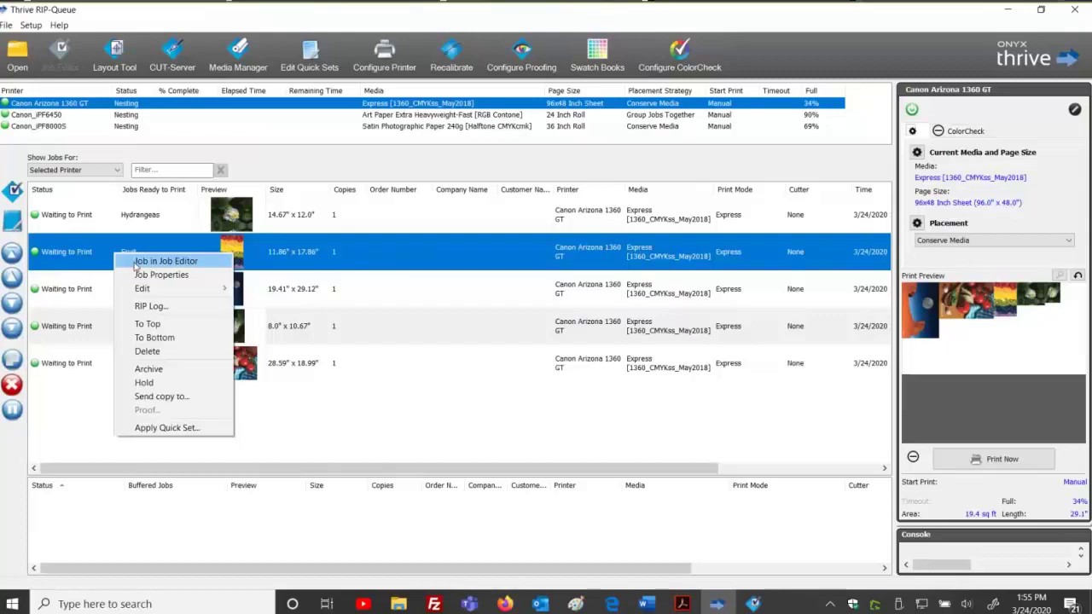
pyautogui.click(164, 261)
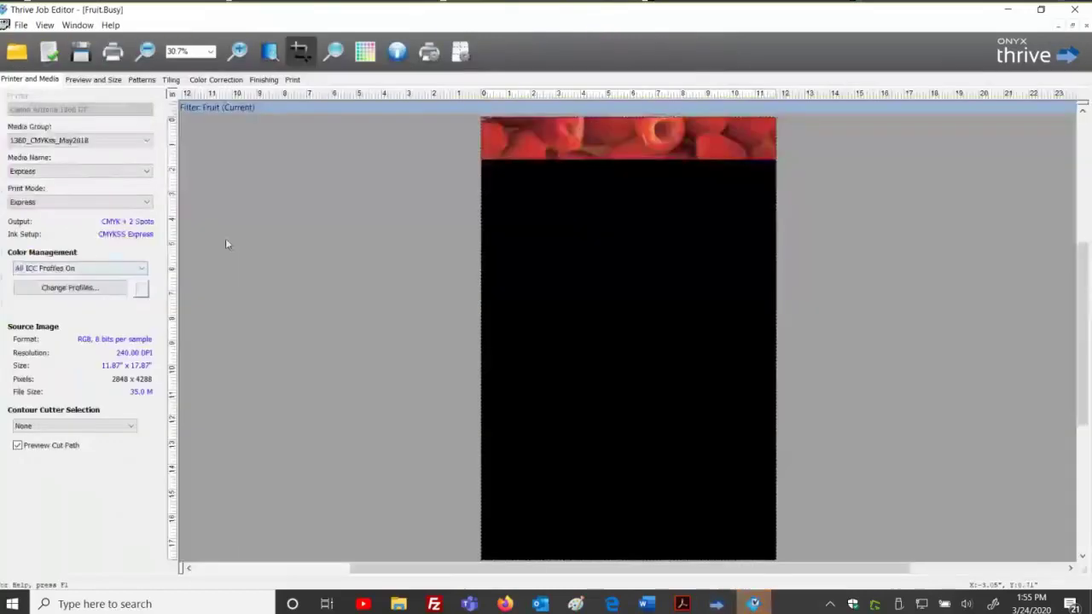
pyautogui.click(19, 26)
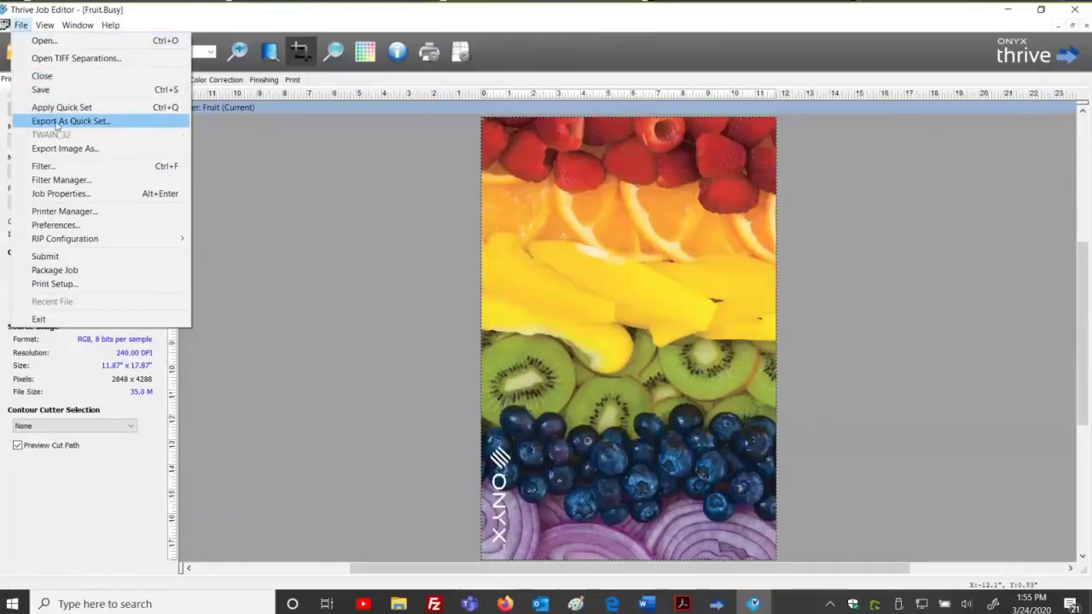
pyautogui.click(56, 109)
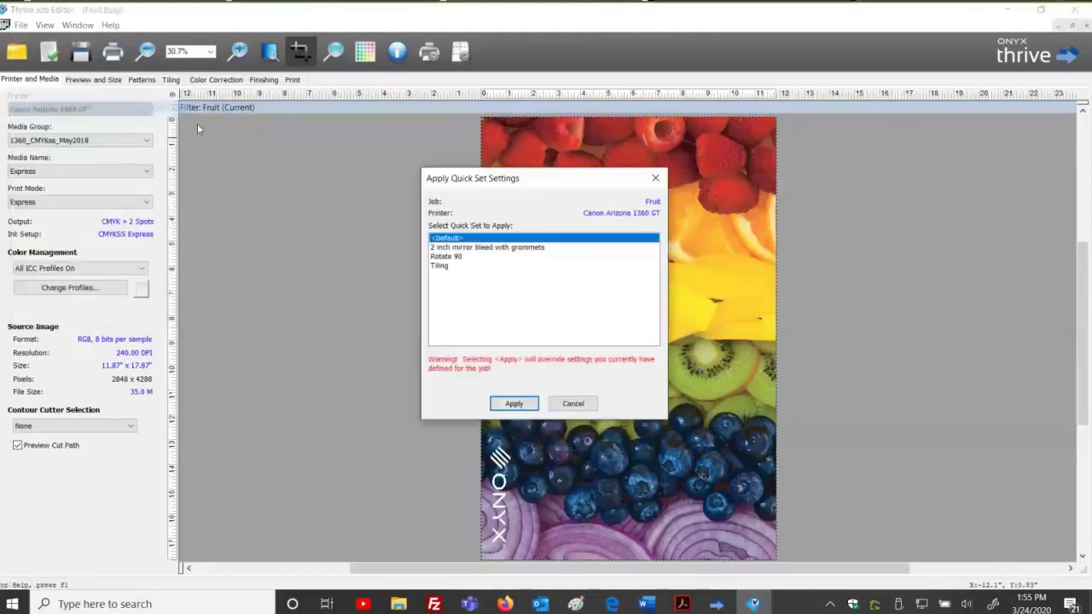
pyautogui.click(449, 258)
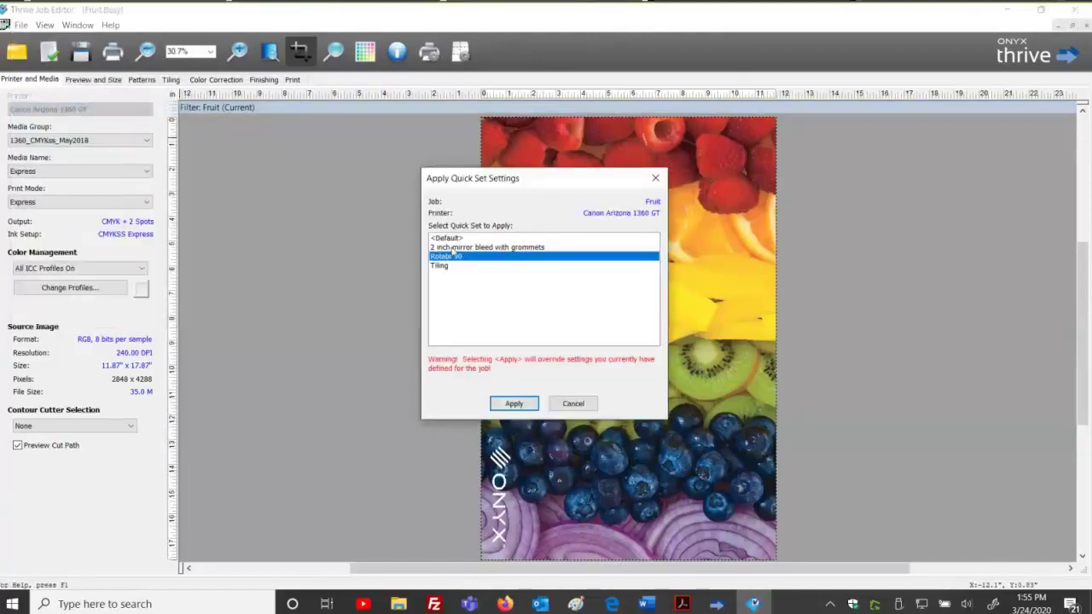
pyautogui.click(457, 247)
pyautogui.click(513, 403)
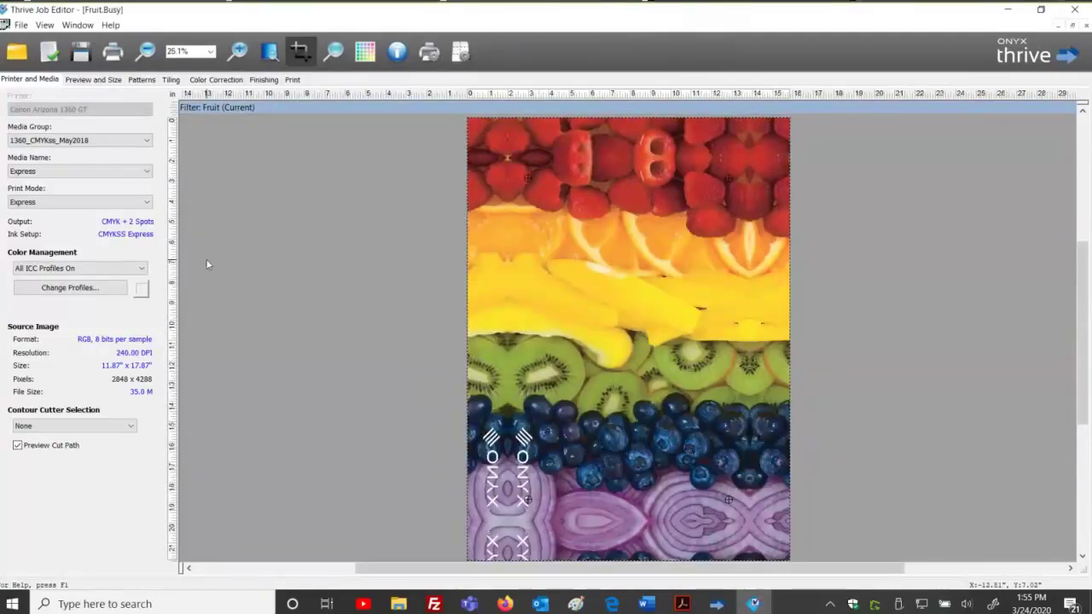
pyautogui.click(113, 53)
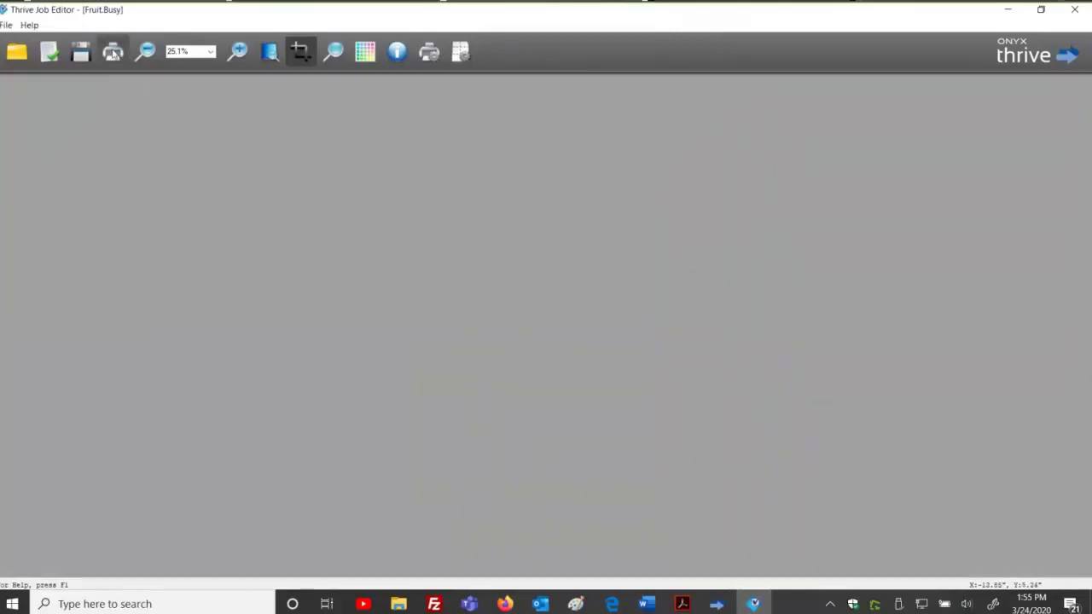
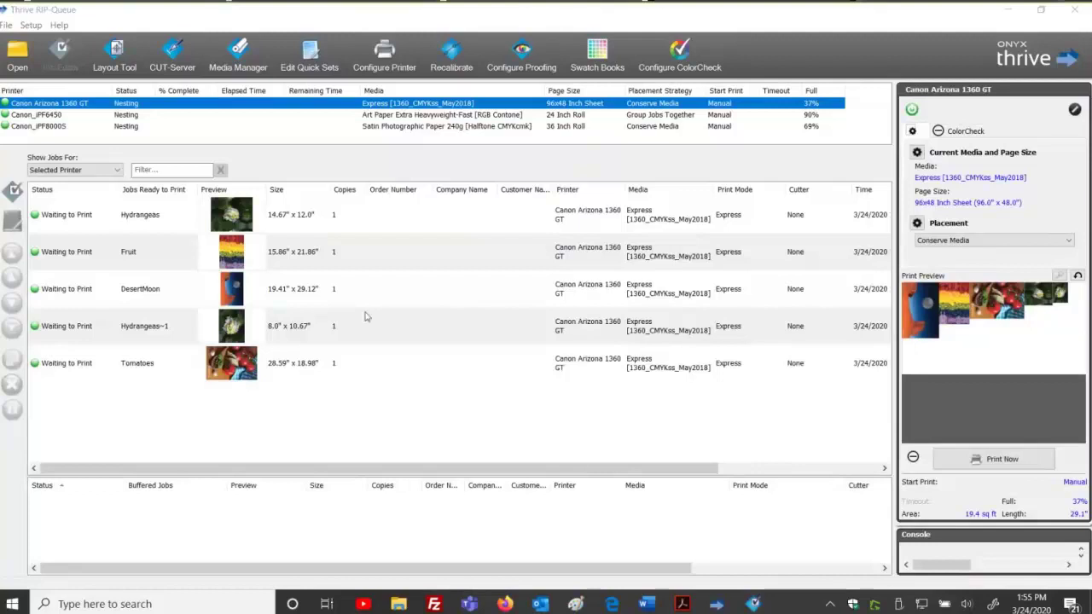
# Open Spot color.pdf from the Spot color files folder with the <Default> quick set.
pyautogui.click(22, 61)
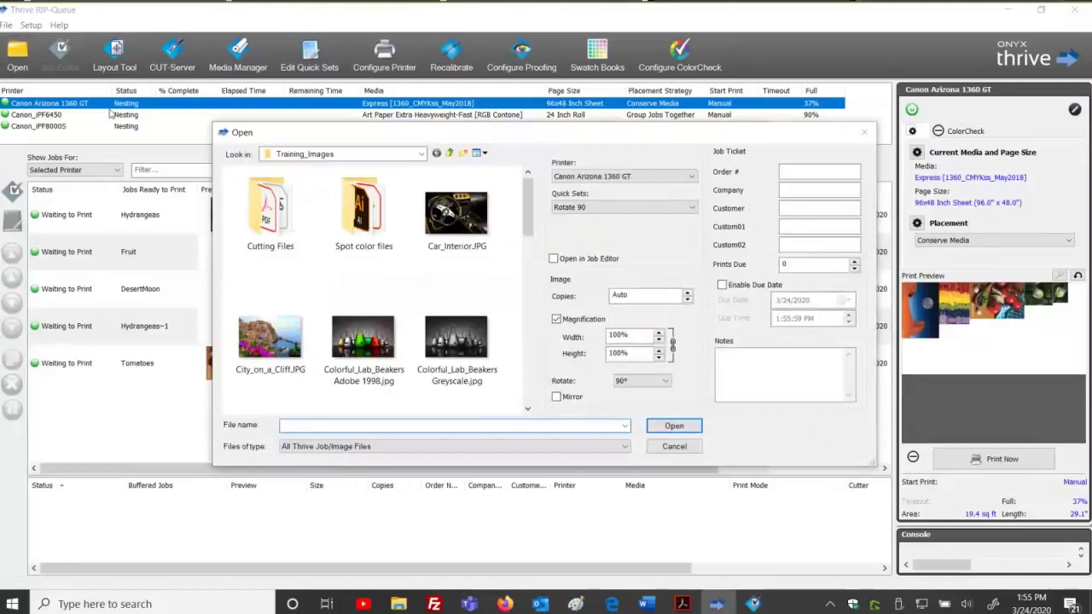
pyautogui.doubleClick(363, 217)
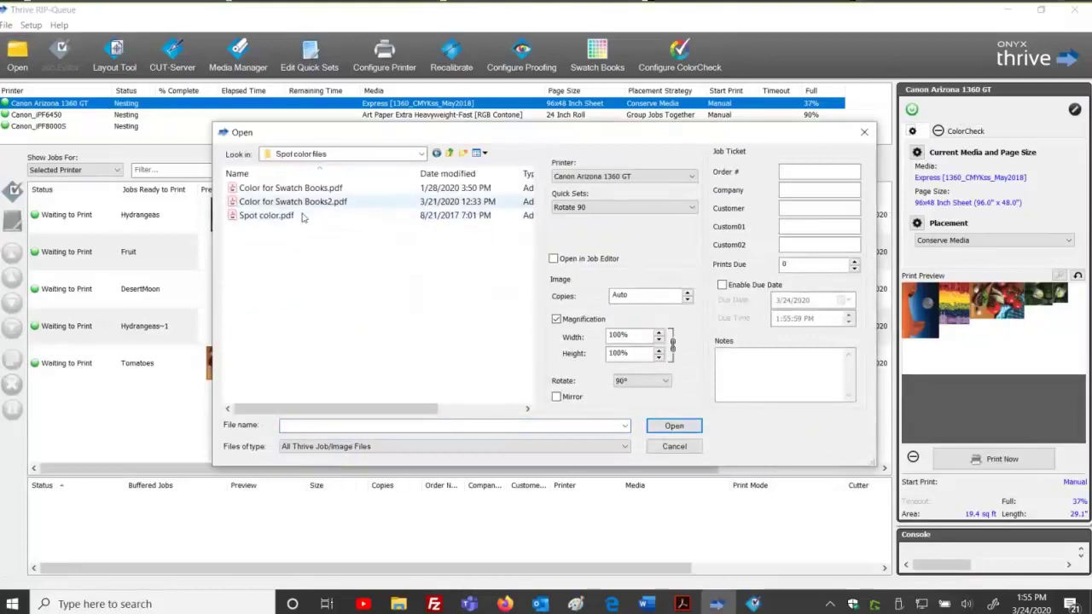
pyautogui.click(279, 216)
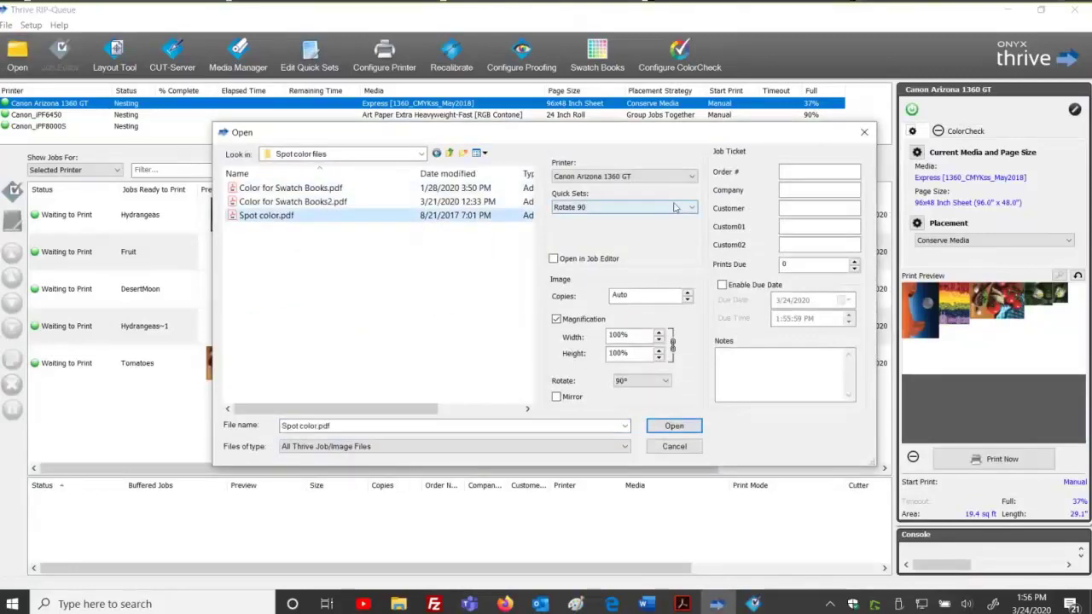
pyautogui.click(605, 207)
pyautogui.click(605, 220)
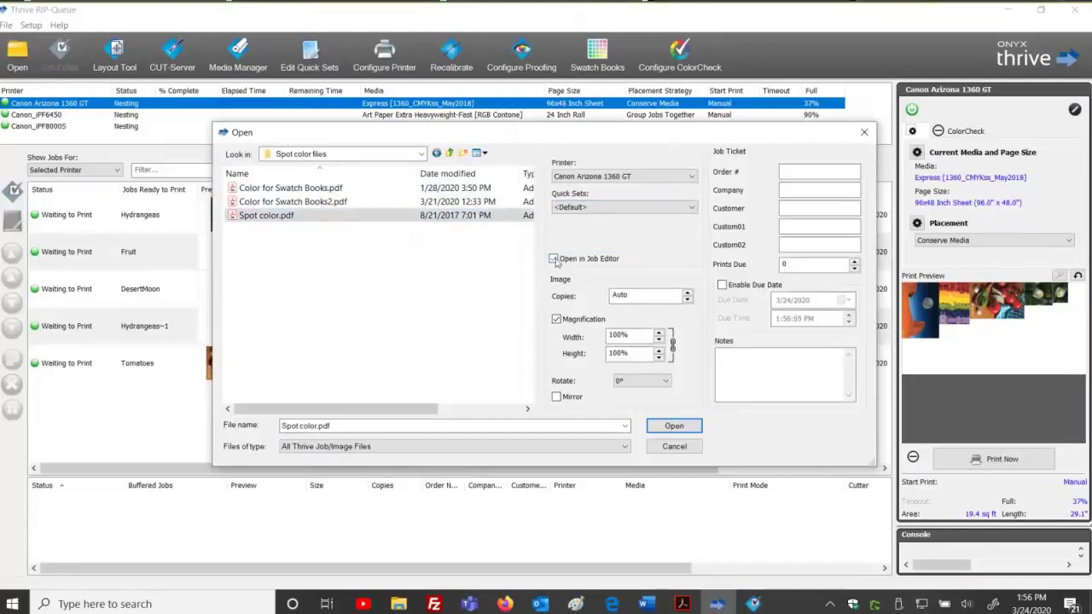
pyautogui.click(671, 427)
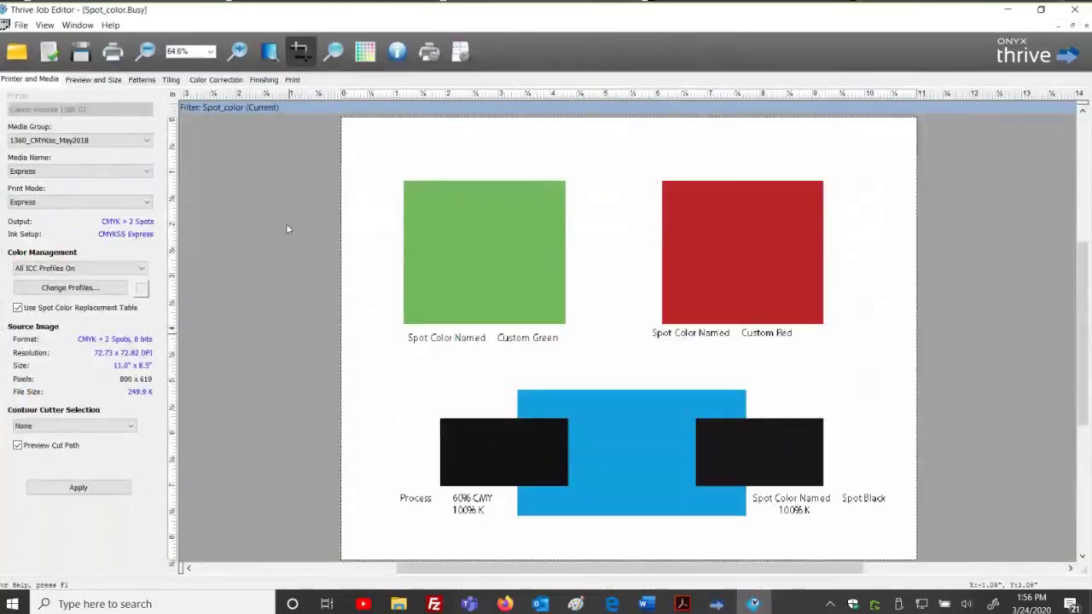
# Check the job's named colors (Custom Green, Custom Red, Spot Black 100), then return to RIP-Queue.
pyautogui.moveTo(452, 567); pyautogui.dragTo(504, 572)
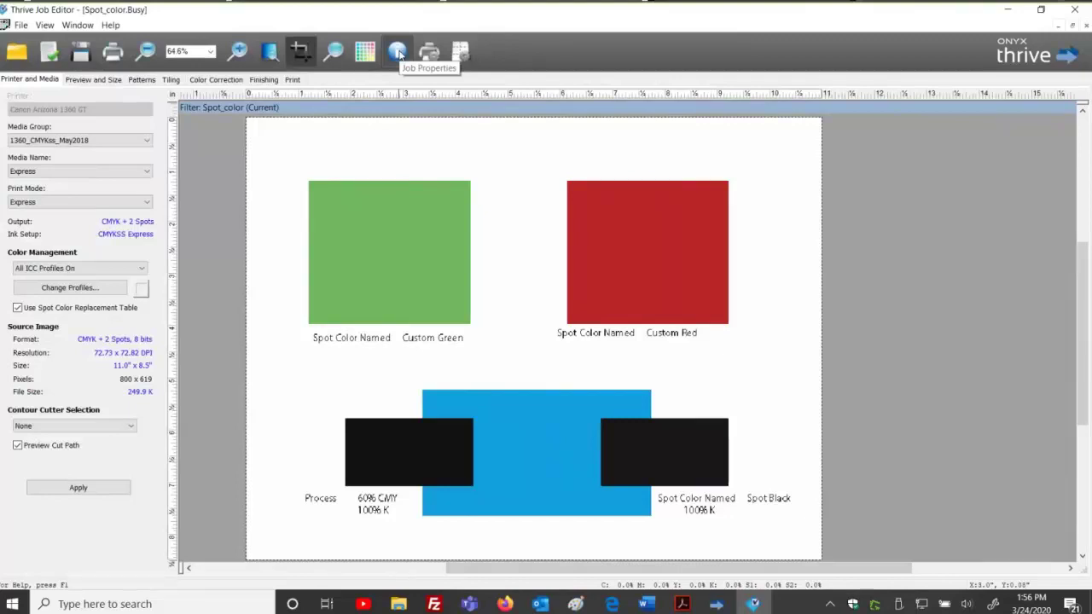
pyautogui.click(398, 53)
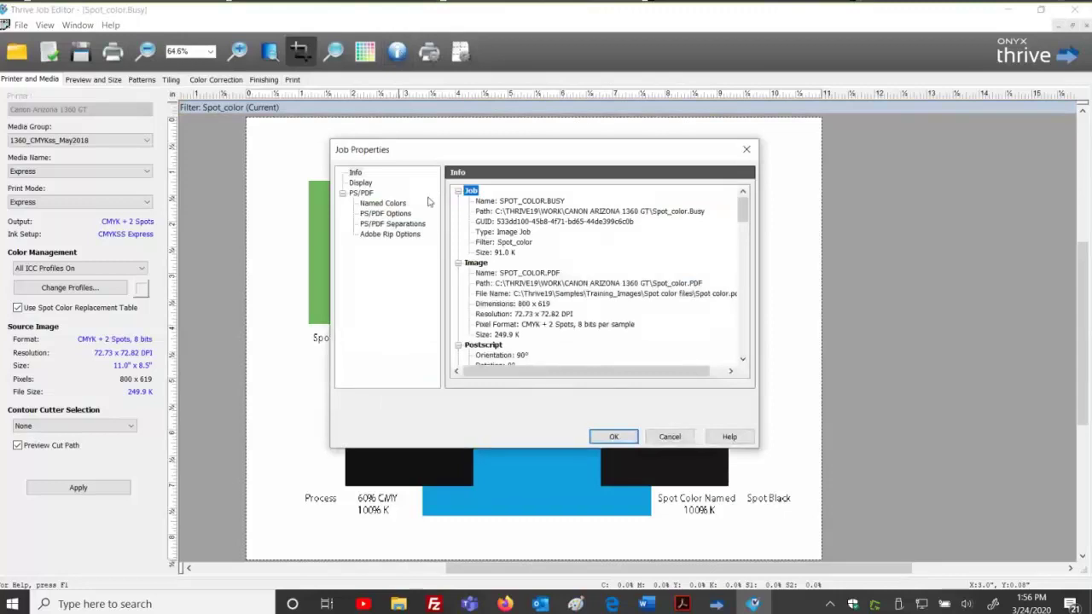
pyautogui.click(395, 205)
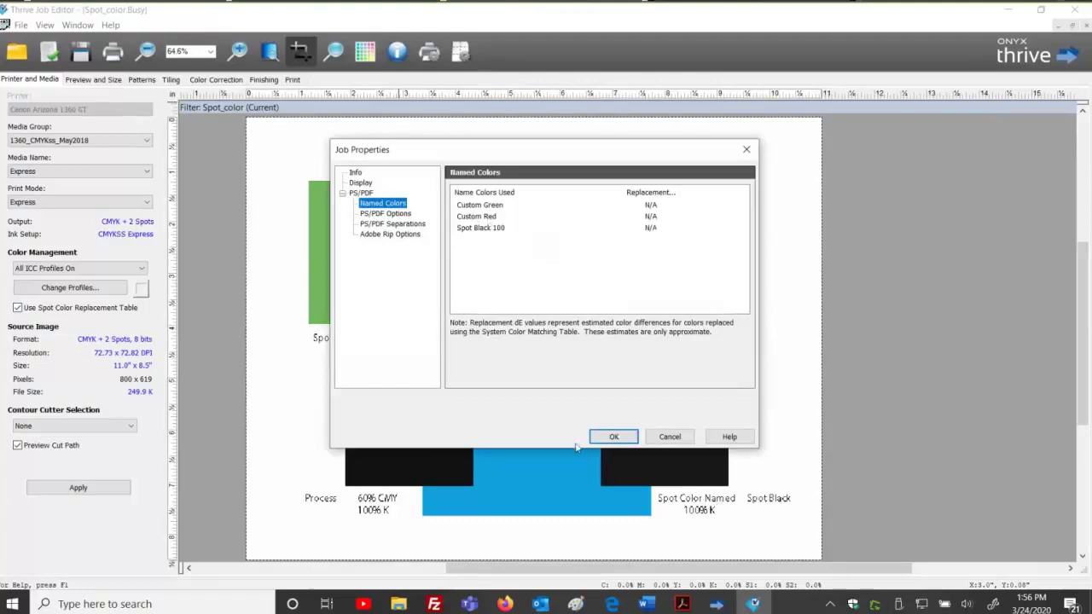
pyautogui.click(659, 437)
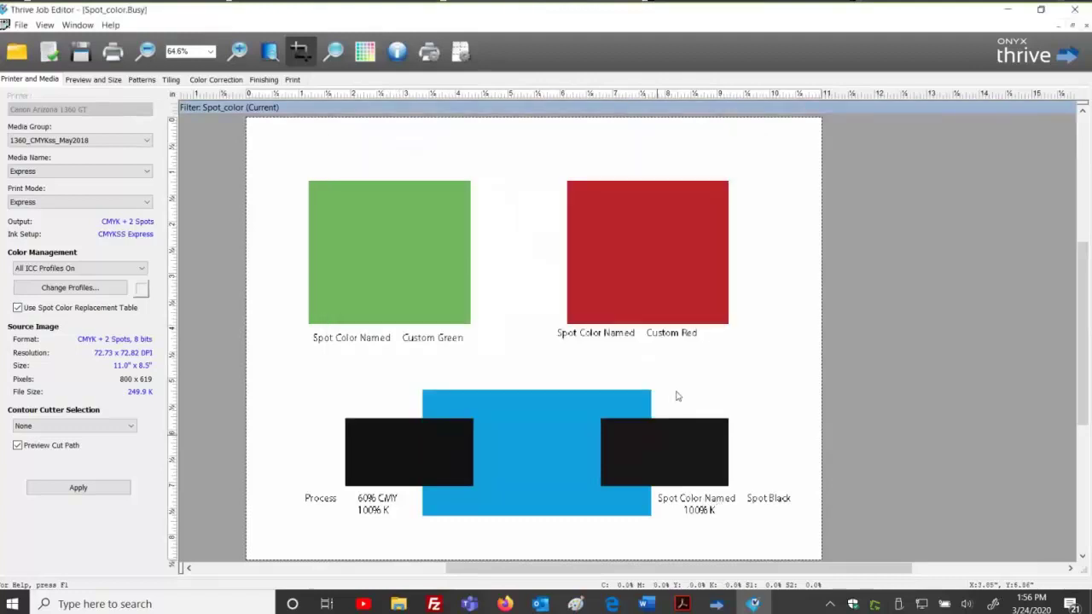
pyautogui.click(710, 604)
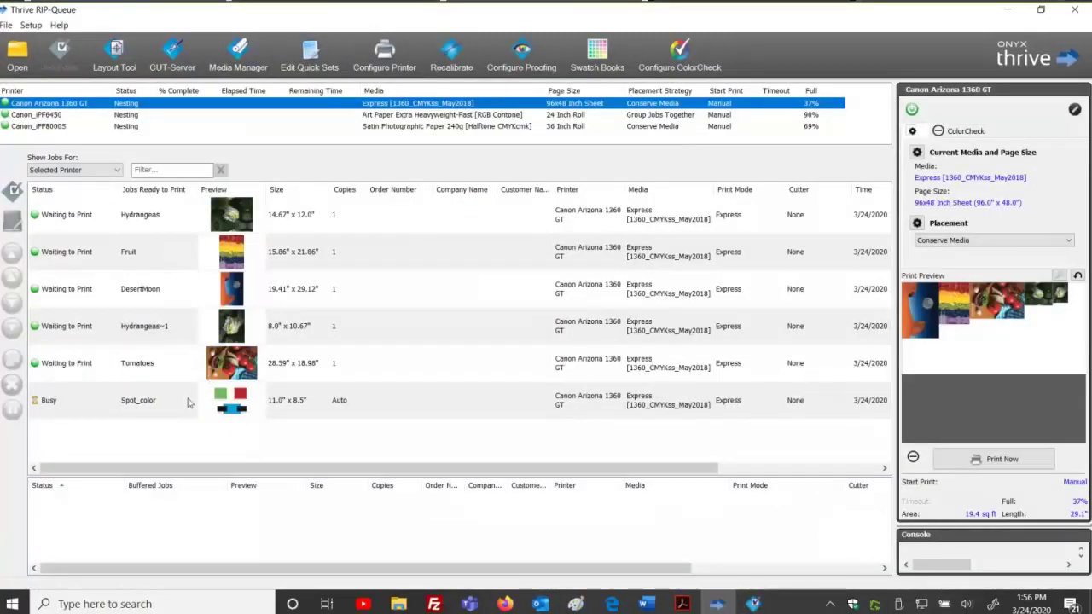
# Open the Spot_color job under Canon_iPF6450 and review its Named Colors in Job Properties.
pyautogui.click(61, 126)
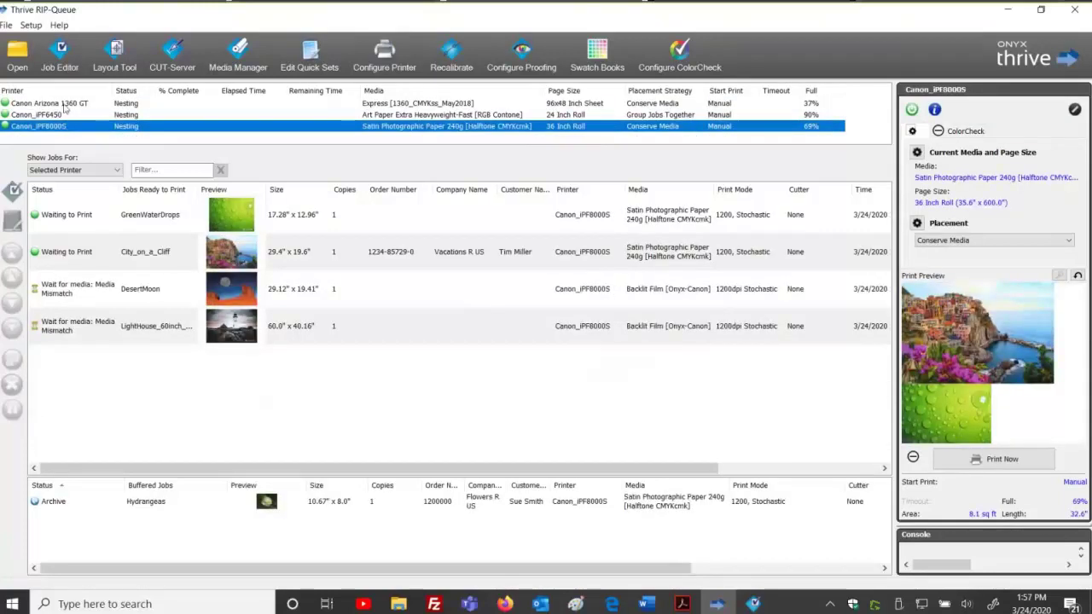
pyautogui.click(65, 106)
pyautogui.click(65, 116)
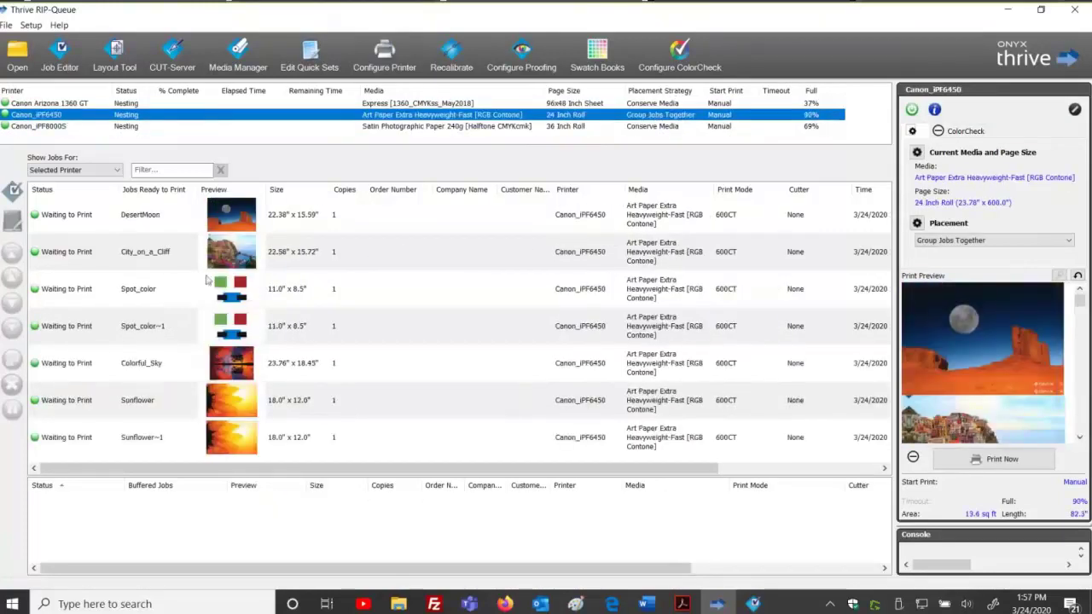
pyautogui.click(237, 285)
pyautogui.doubleClick(237, 285)
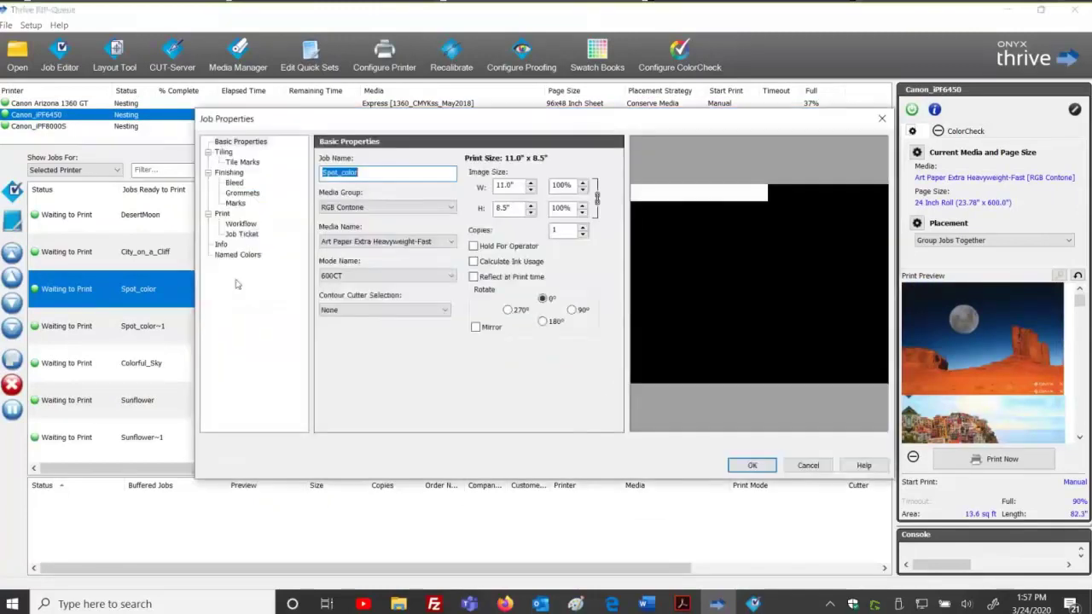
pyautogui.click(237, 255)
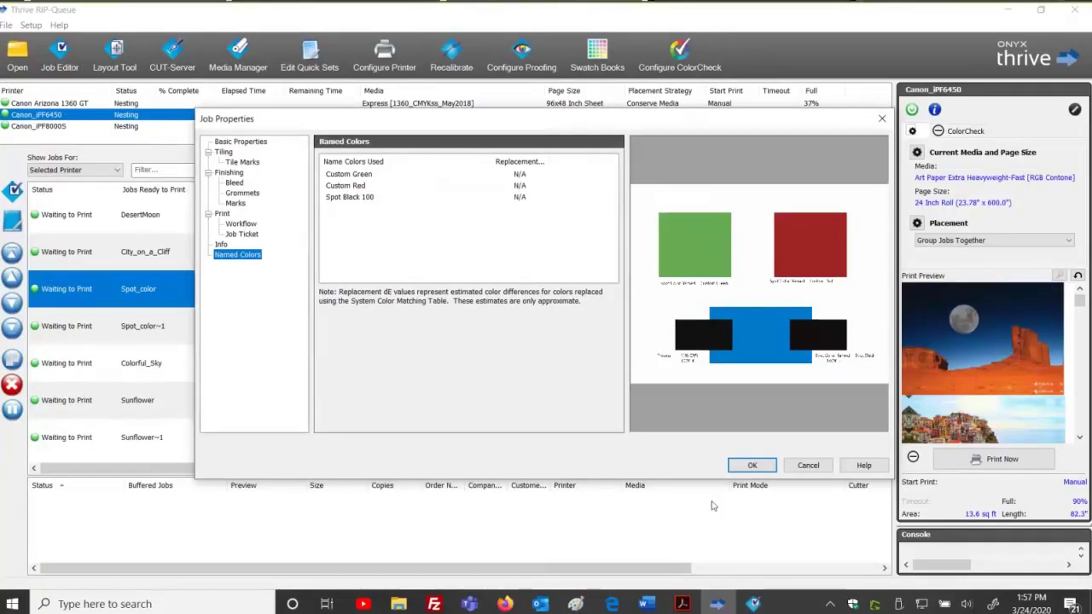
pyautogui.click(742, 465)
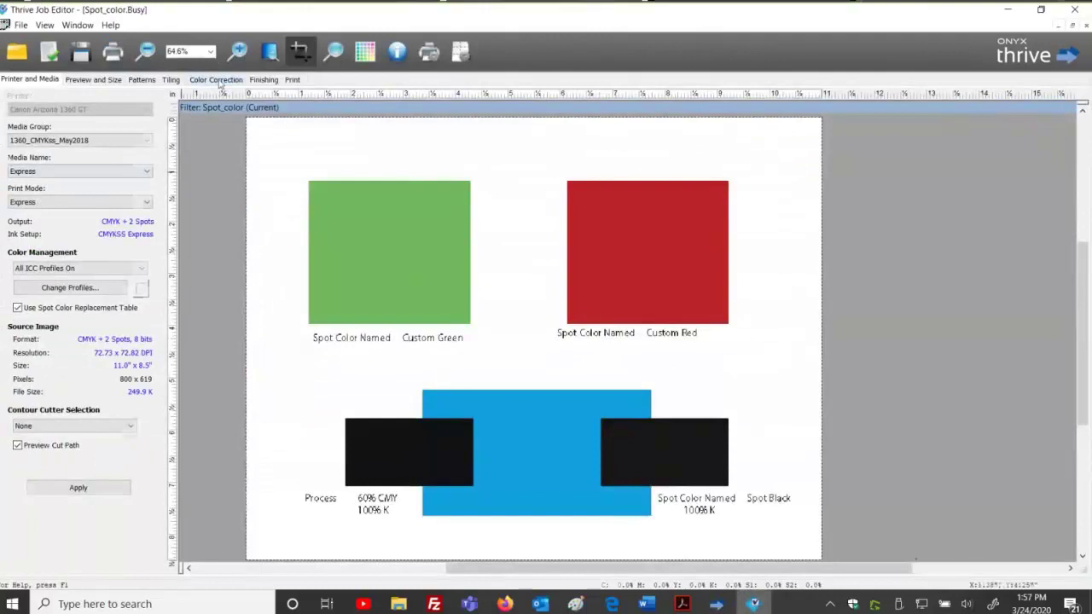
# Add a new color replacement sampled from the green square in Color Correction.
pyautogui.click(216, 79)
pyautogui.click(120, 100)
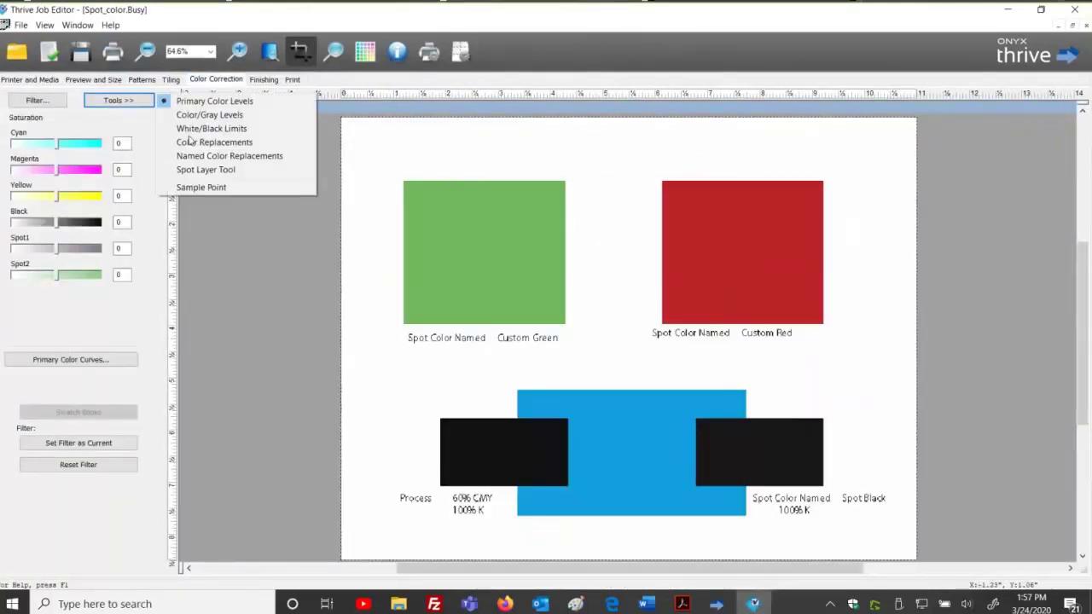
pyautogui.click(202, 143)
pyautogui.click(15, 121)
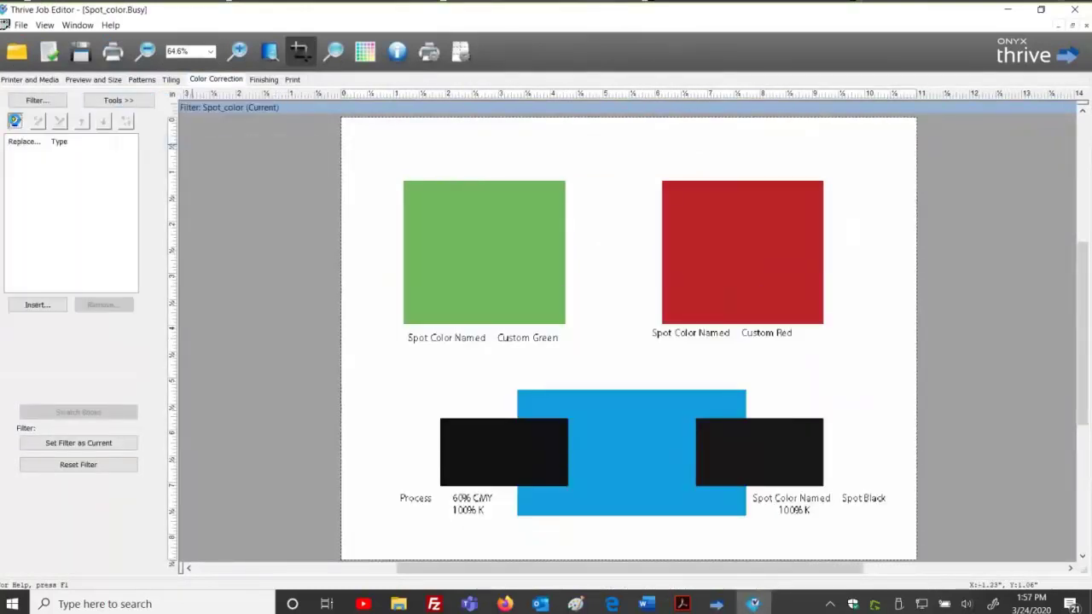
pyautogui.click(92, 216)
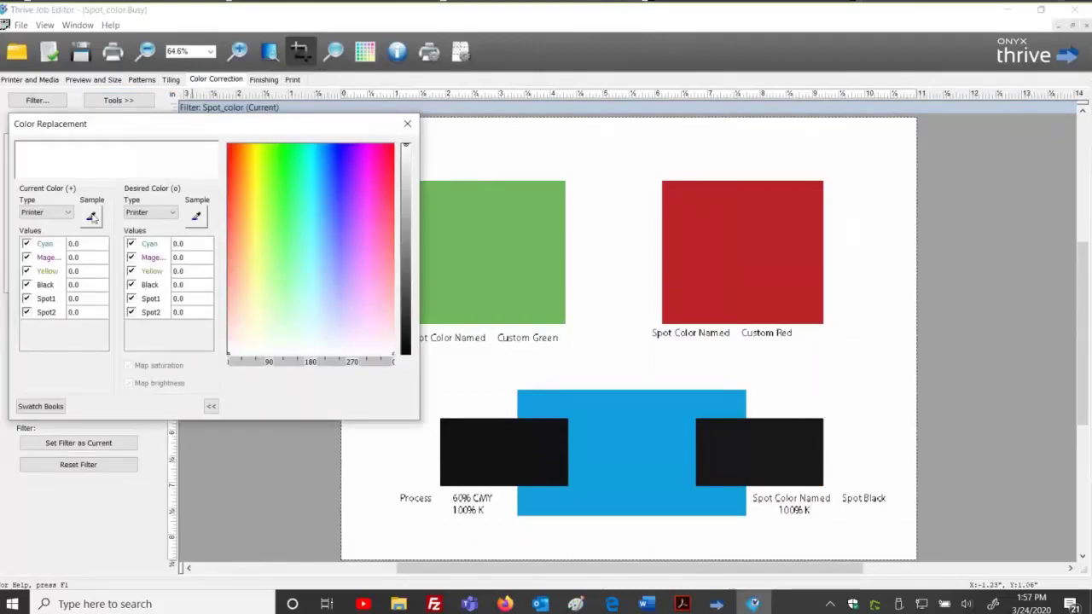
pyautogui.click(503, 239)
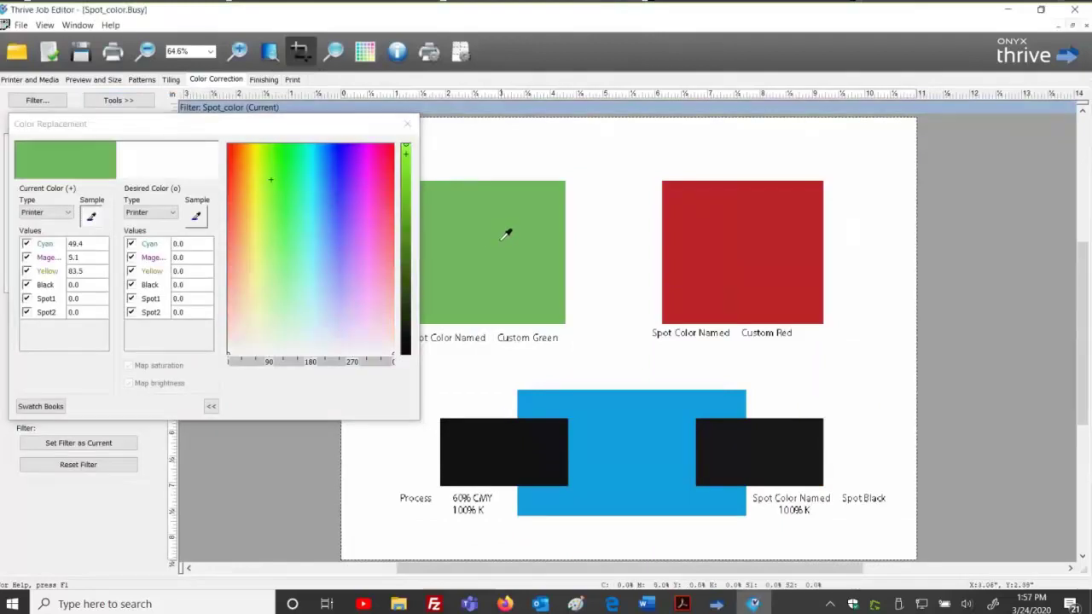
# Set the replacement's desired color to C60 M33 Y100 and close the editor.
pyautogui.click(194, 244)
pyautogui.write('60')
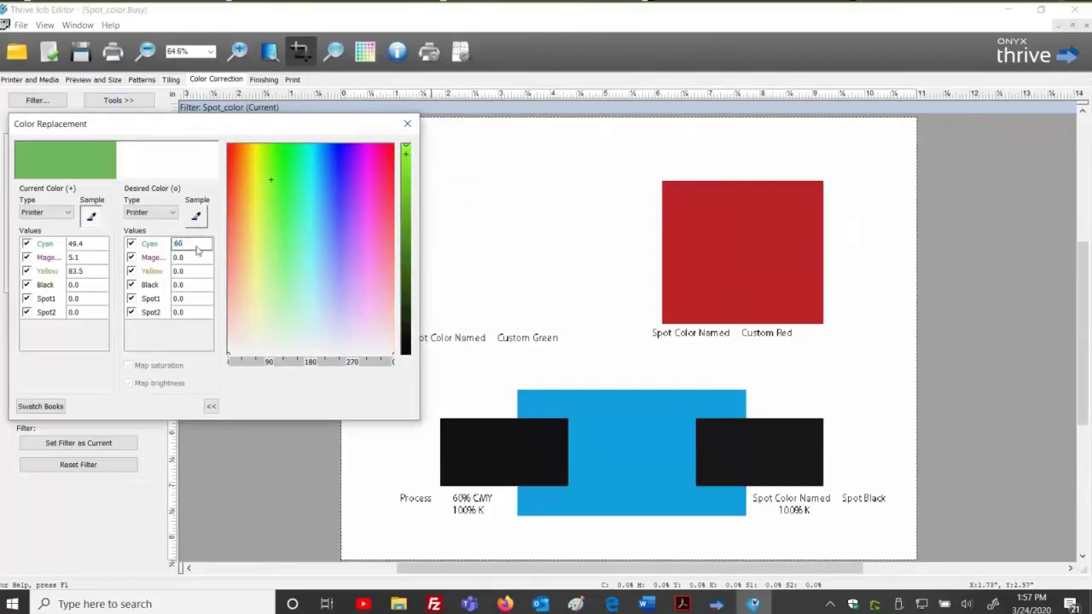
pyautogui.press('Tab')
pyautogui.write('20')
pyautogui.press('Tab')
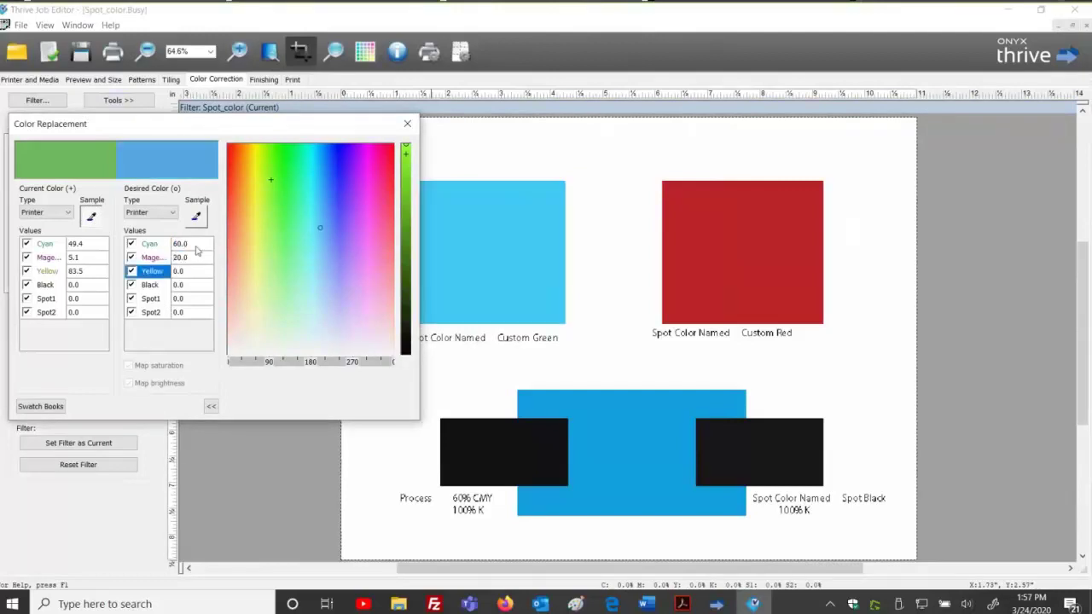
pyautogui.write('100')
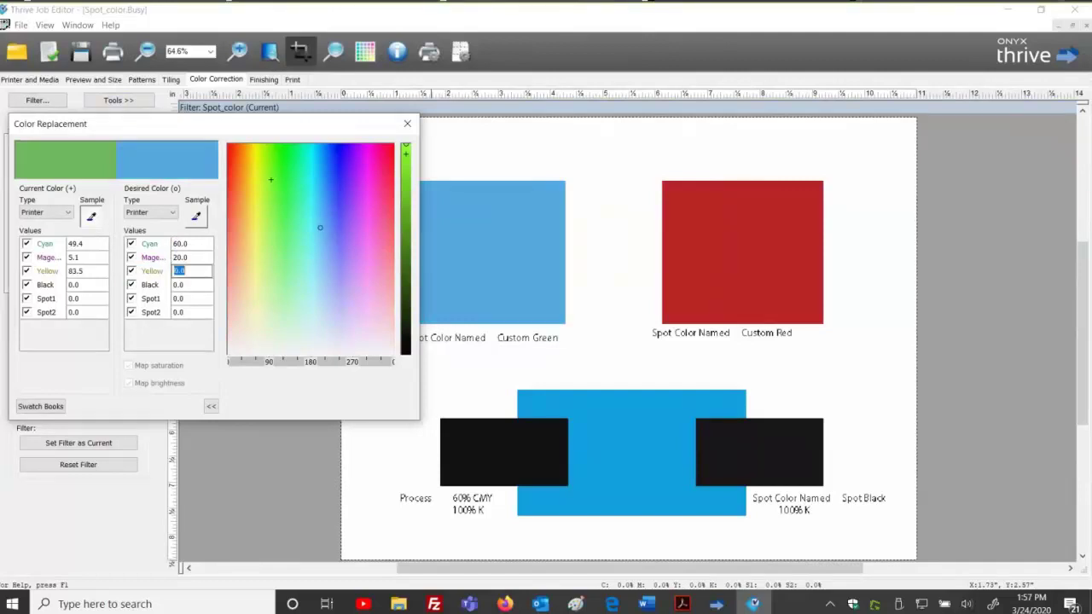
pyautogui.press('Tab')
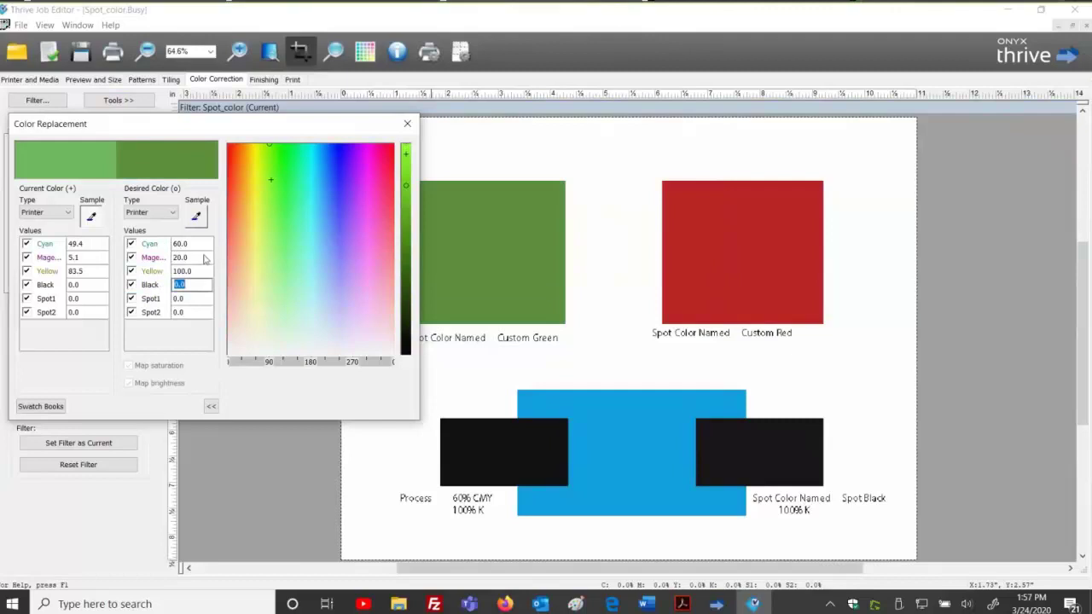
pyautogui.doubleClick(204, 256)
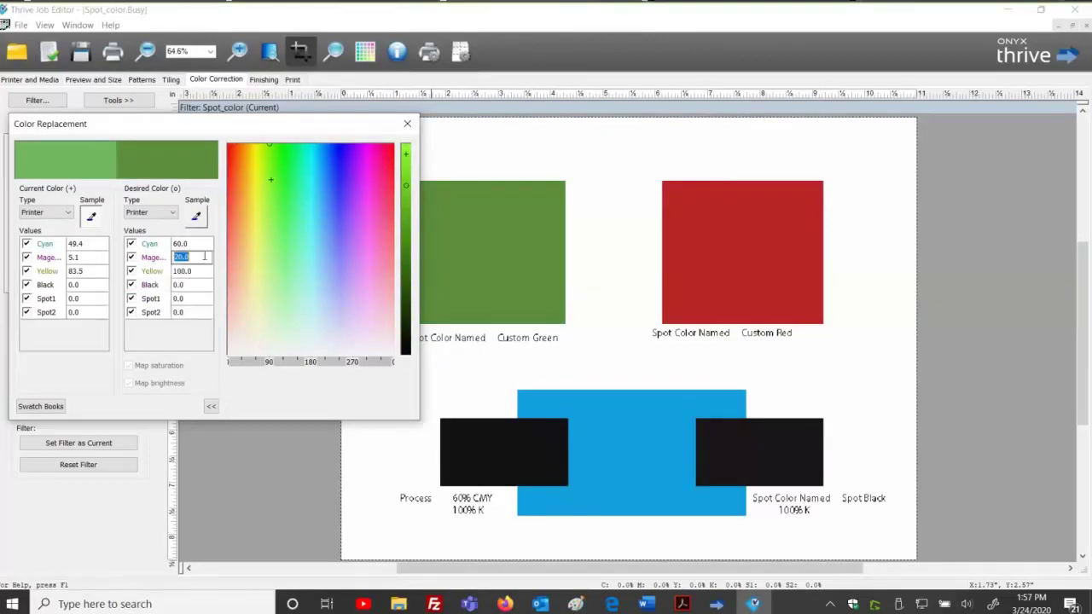
pyautogui.write('33')
pyautogui.press('Tab')
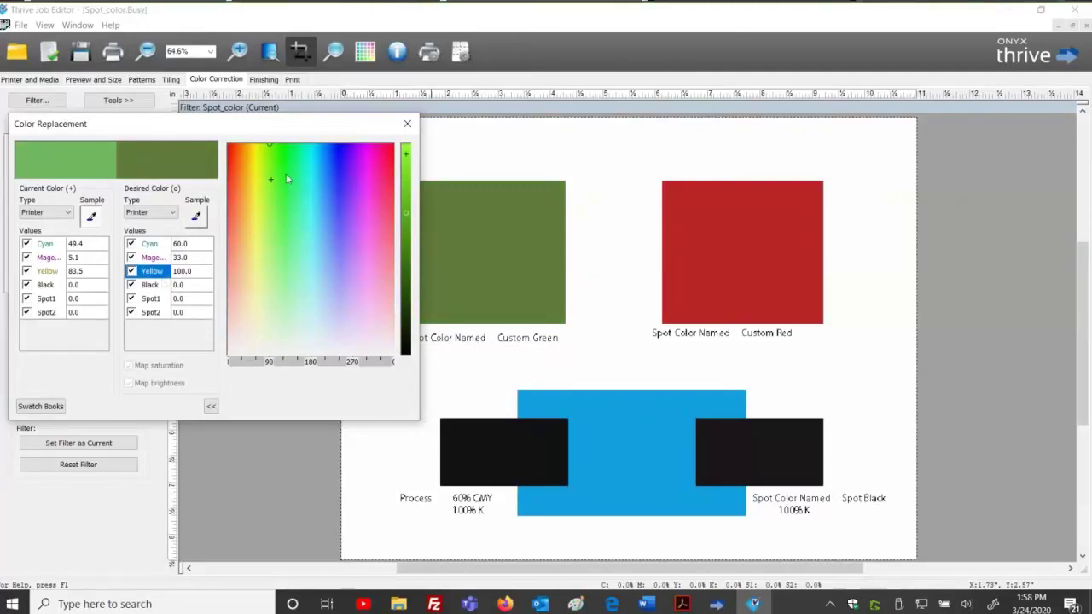
pyautogui.click(406, 125)
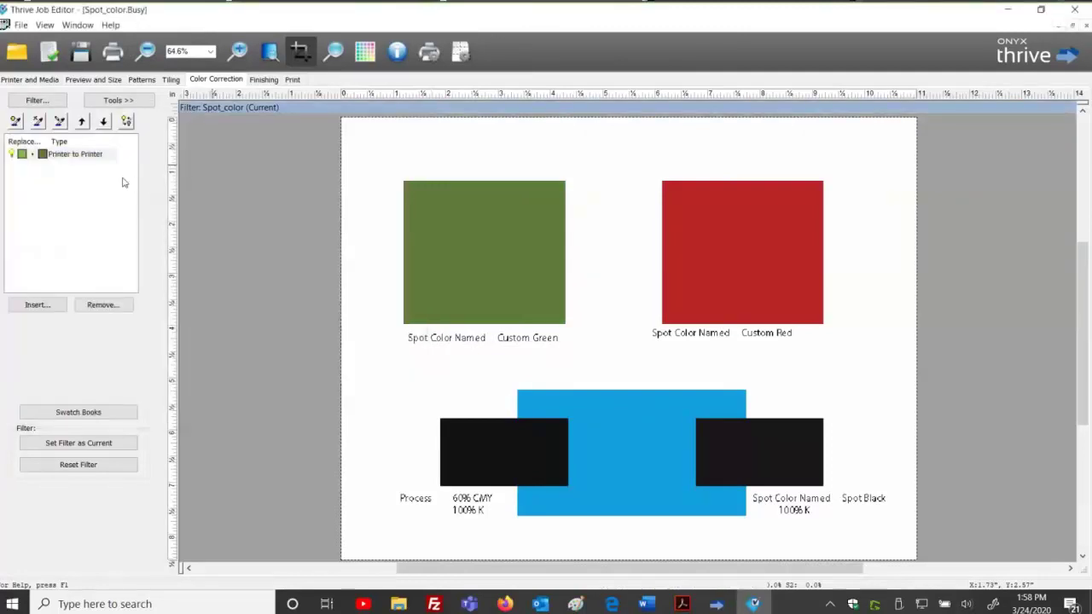
# Export the job's color filter as 'Custom Green' to the Export Color Filters folder.
pyautogui.click(36, 101)
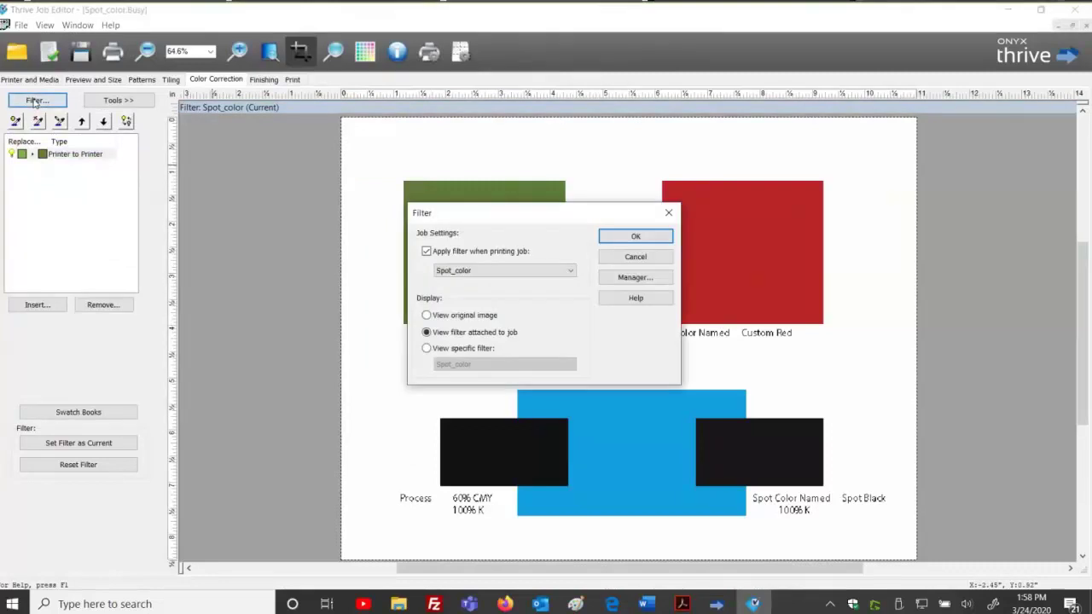
pyautogui.click(634, 277)
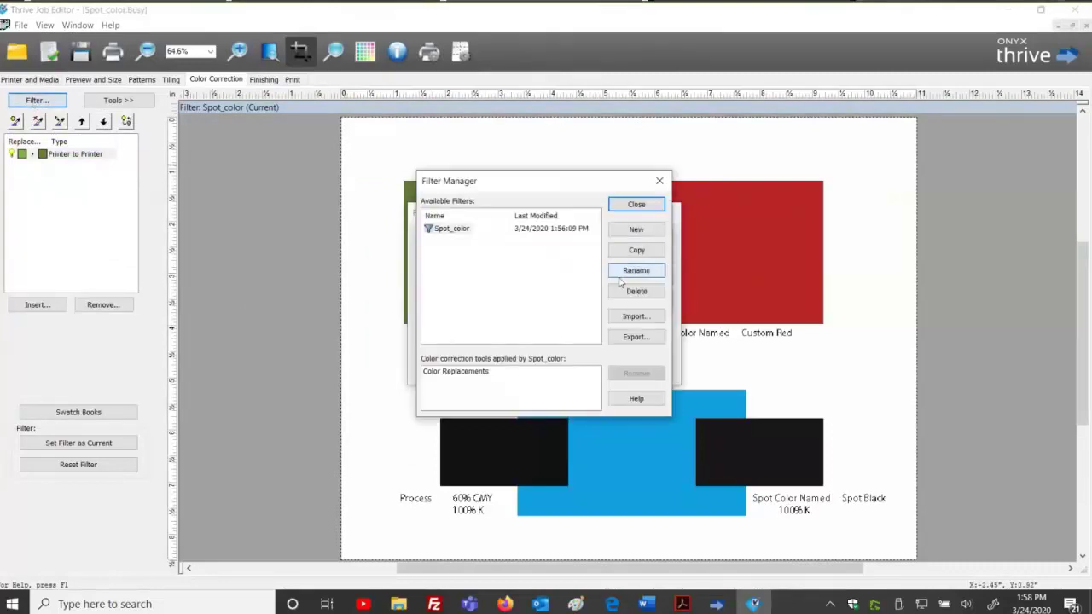
pyautogui.click(635, 337)
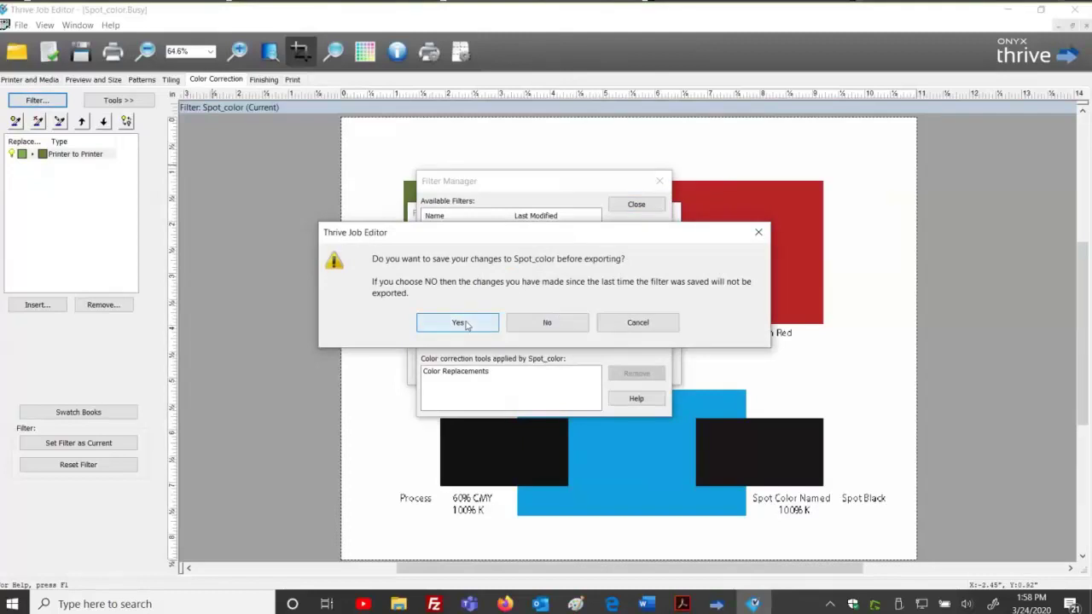
pyautogui.click(466, 323)
pyautogui.moveTo(521, 406); pyautogui.dragTo(480, 399)
pyautogui.write('Custom G')
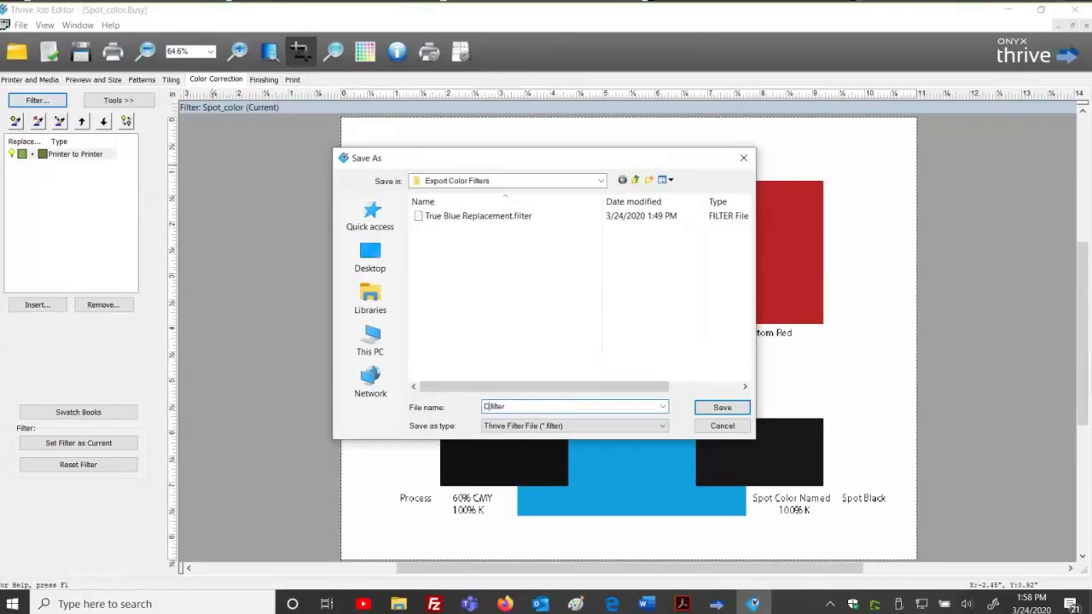
pyautogui.write('reen')
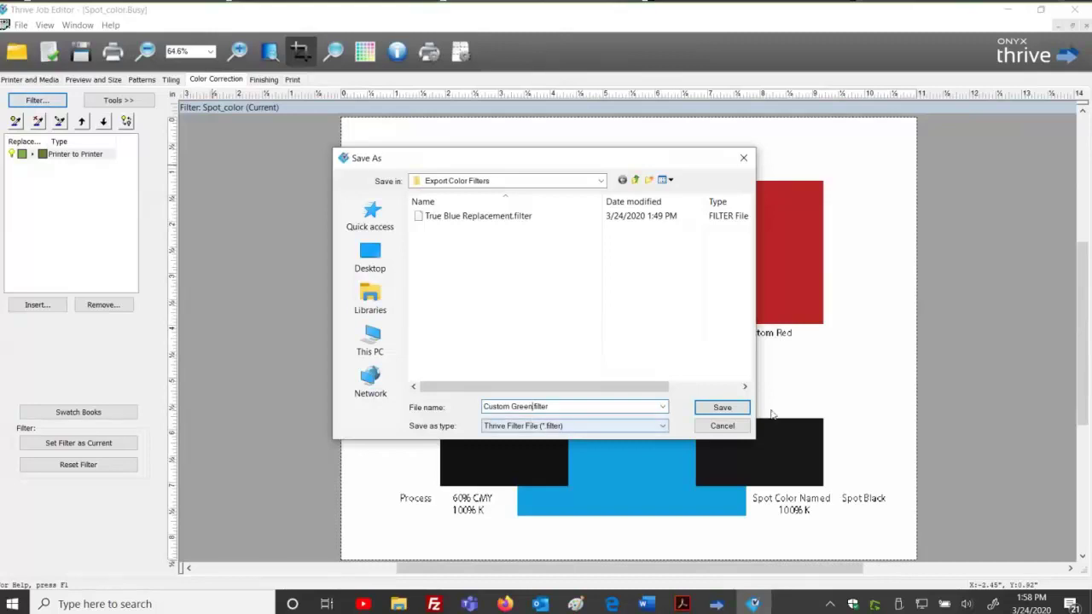
pyautogui.click(721, 408)
# Close the filter dialogs and submit the Spot_color job back to the RIP-Queue.
pyautogui.click(639, 202)
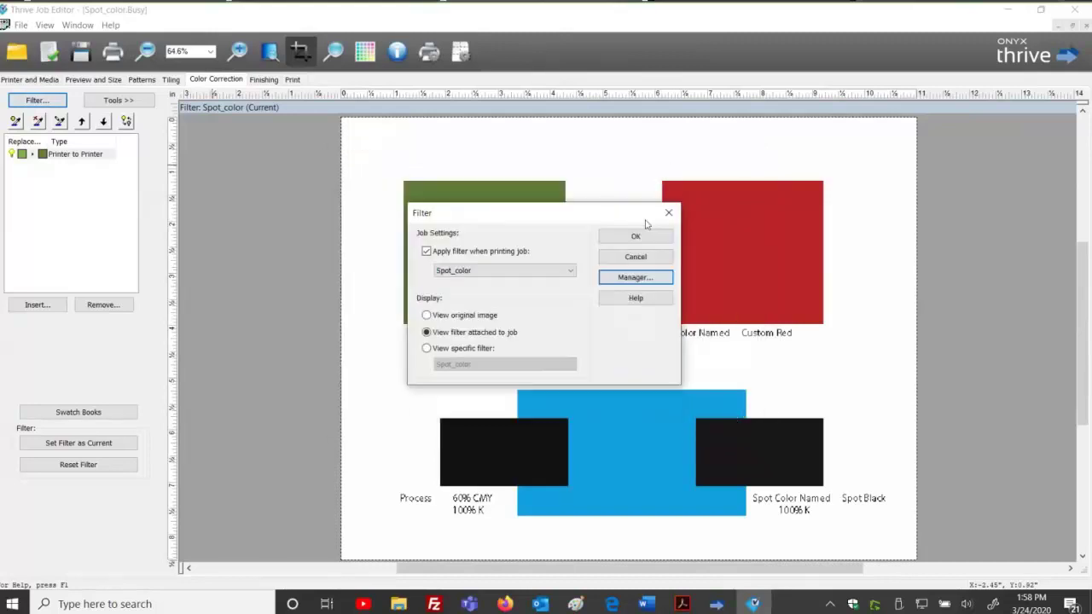
pyautogui.click(638, 234)
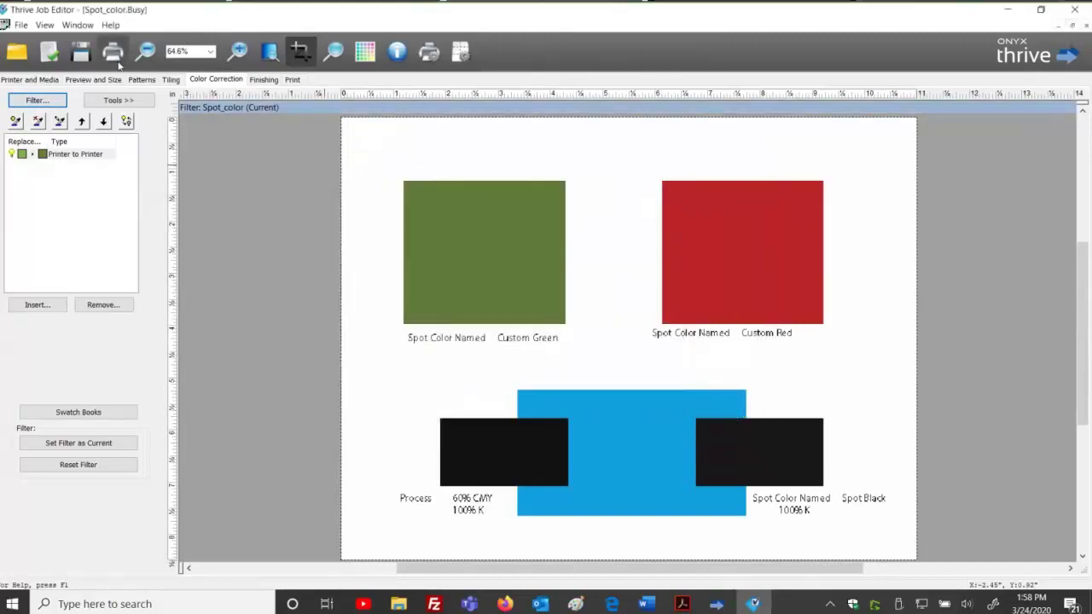
pyautogui.click(114, 58)
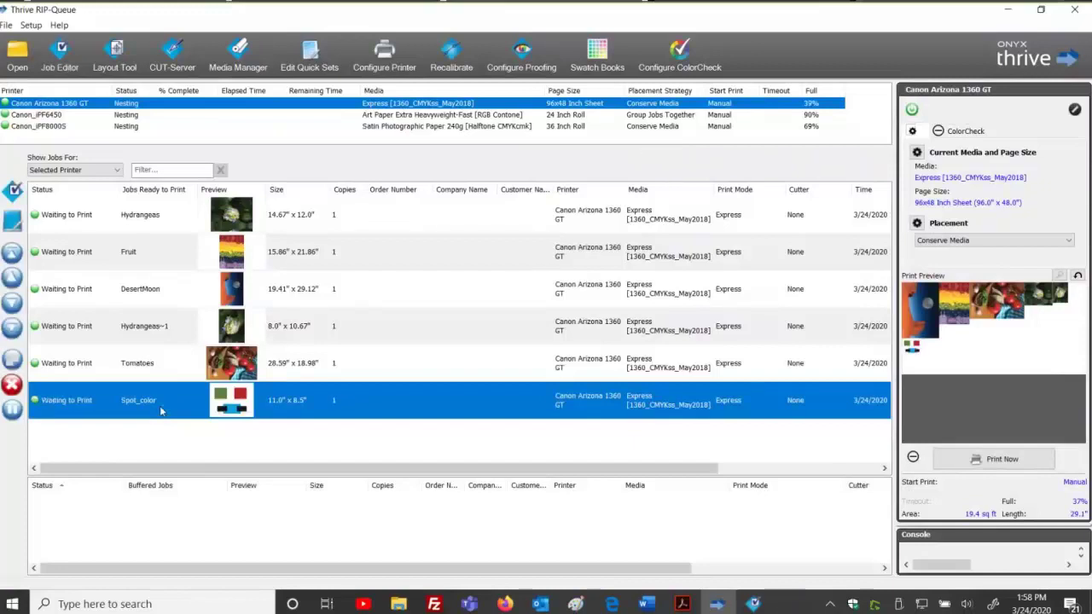
# Create a new quick set named 'Custom Green color replacement' in printer configuration.
pyautogui.click(384, 53)
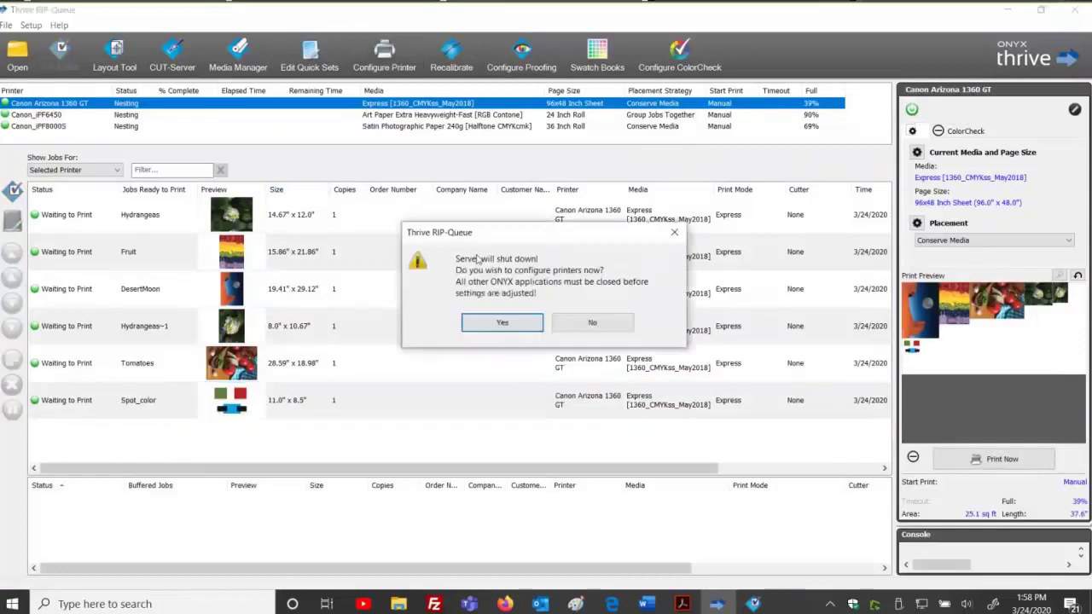
pyautogui.click(497, 317)
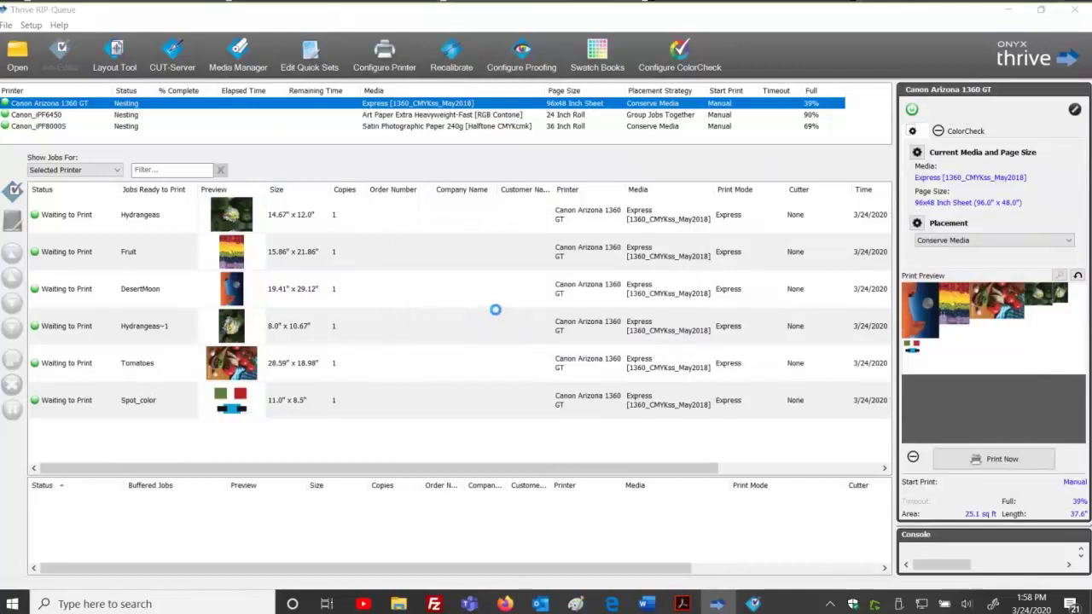
pyautogui.click(682, 232)
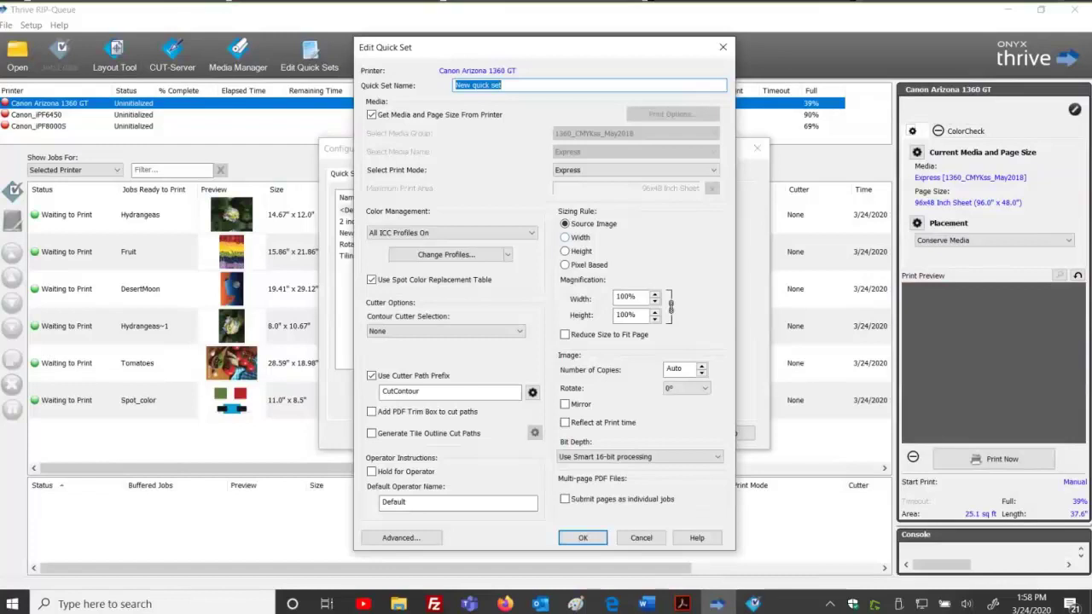
pyautogui.write('Custom Greenc')
pyautogui.press('BackSpace')
pyautogui.write('color replace')
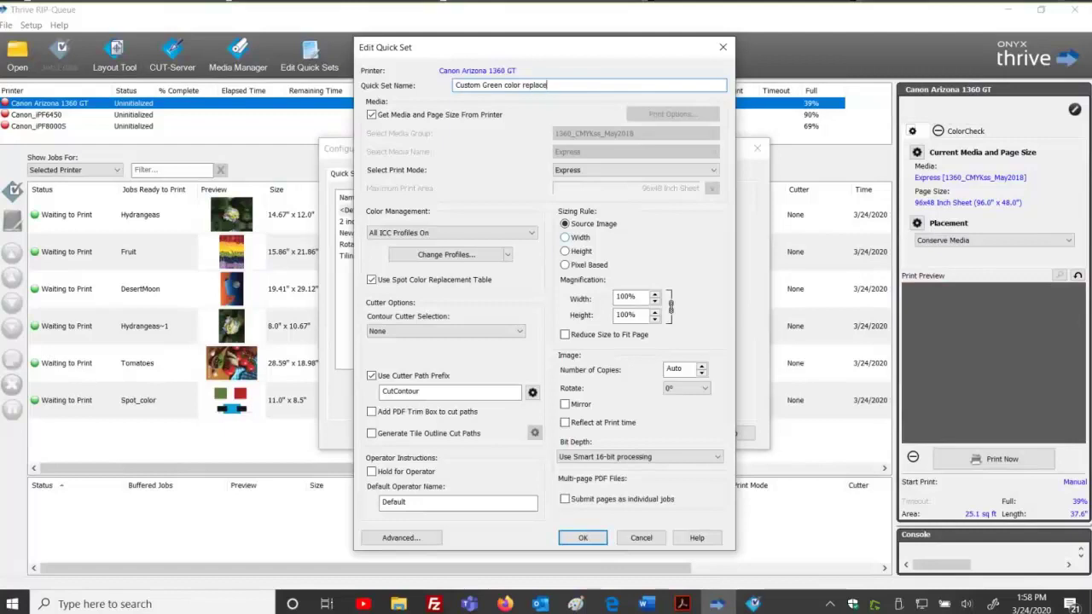
pyautogui.write('ment')
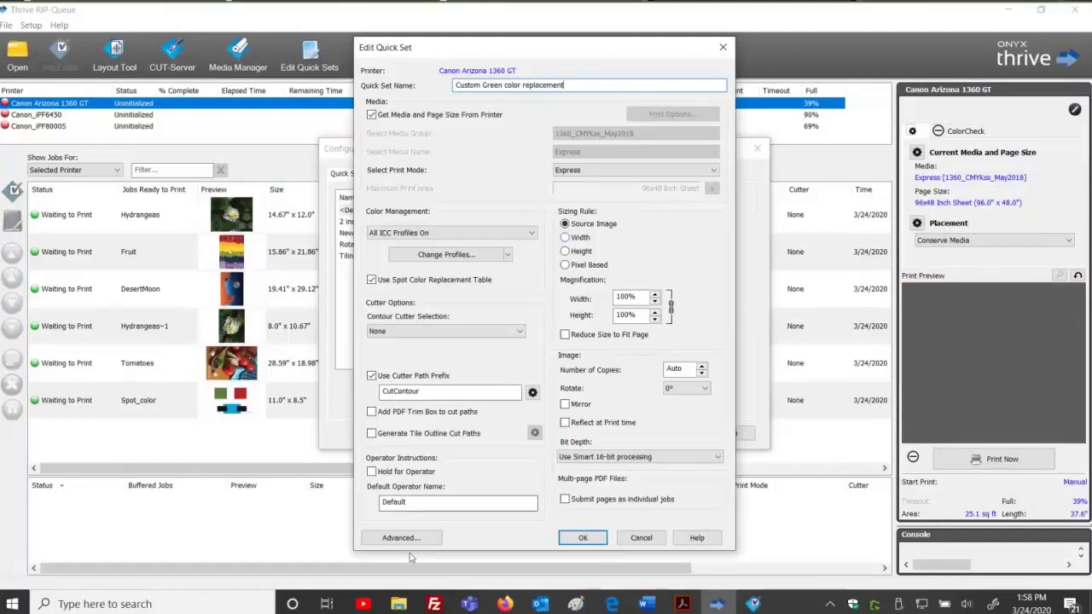
# Import Custom Green.filter as the quick set's color correction, then save and apply.
pyautogui.click(408, 540)
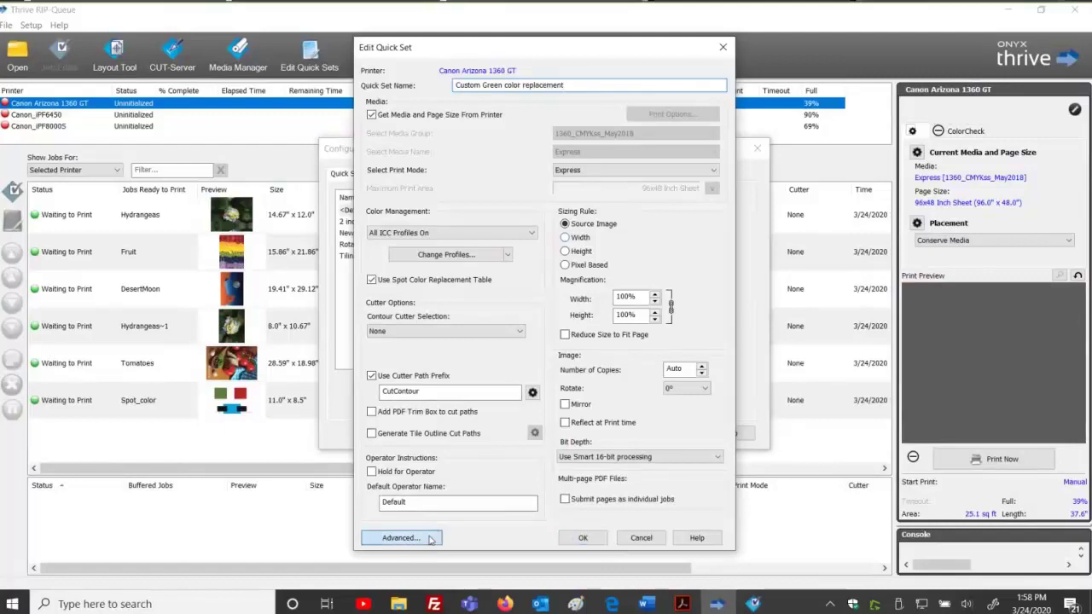
pyautogui.click(354, 259)
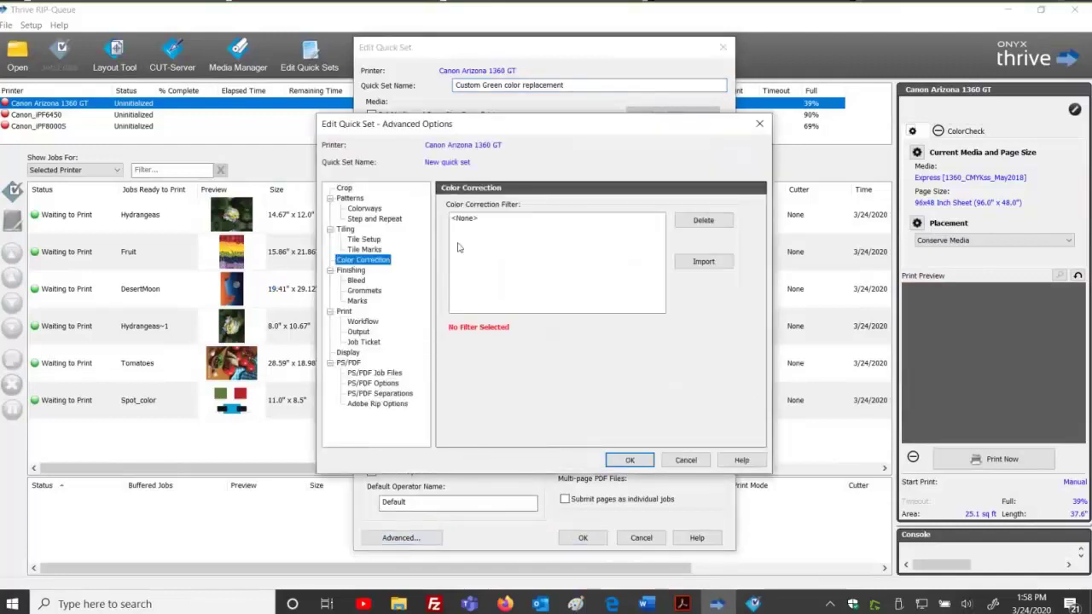
pyautogui.click(703, 261)
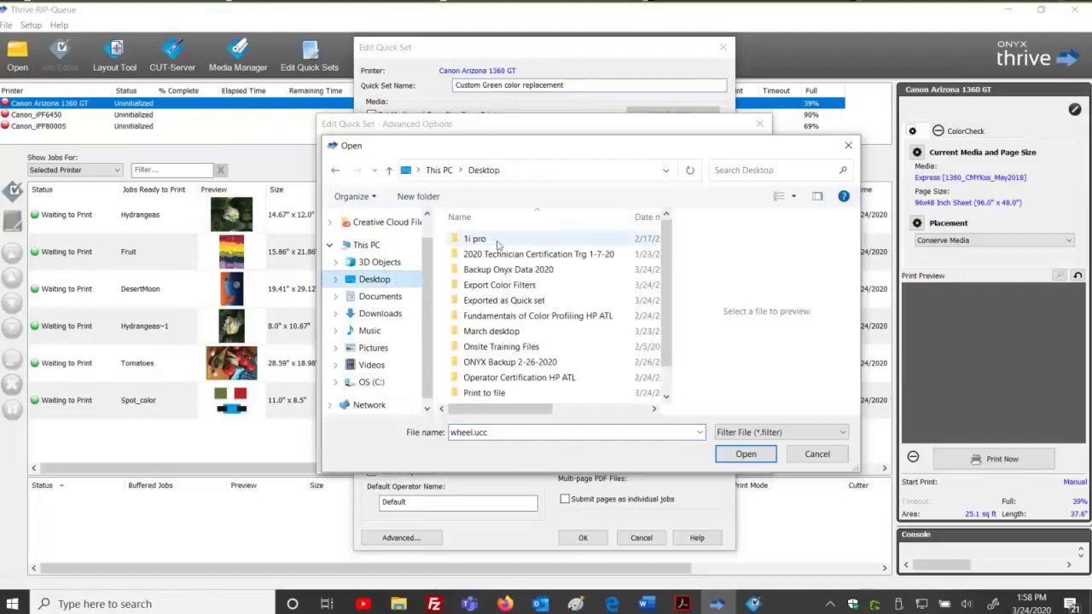
pyautogui.click(499, 287)
pyautogui.doubleClick(499, 287)
pyautogui.click(493, 241)
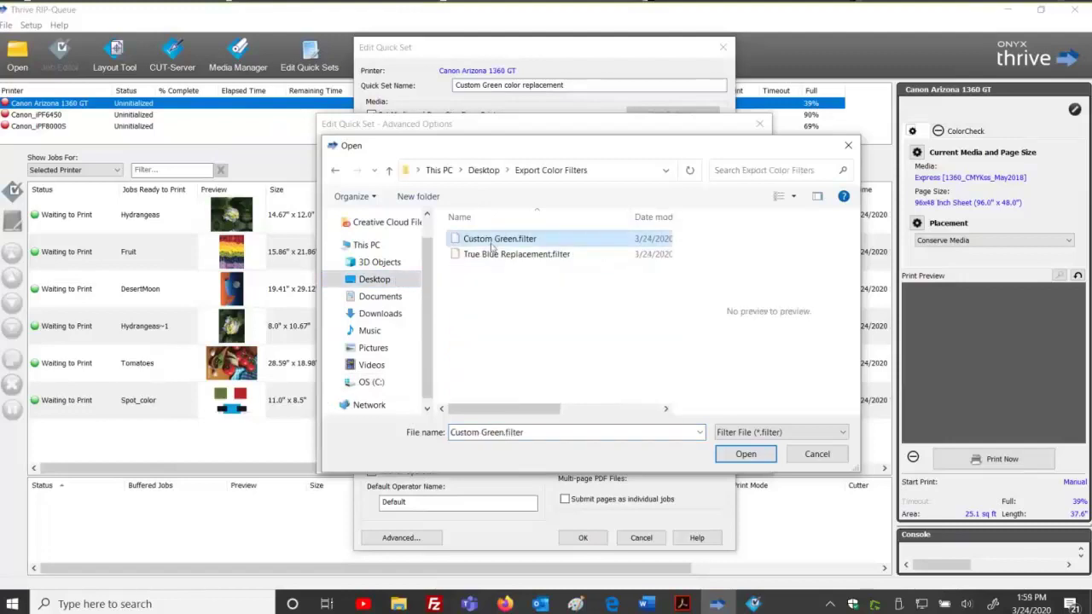
pyautogui.click(744, 455)
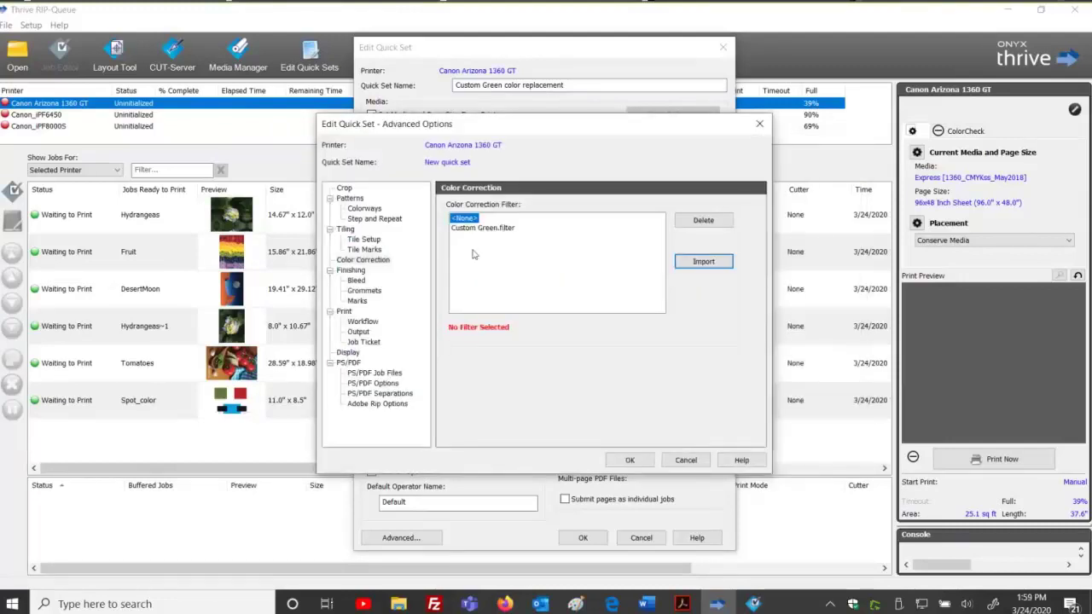
pyautogui.click(475, 229)
pyautogui.click(630, 460)
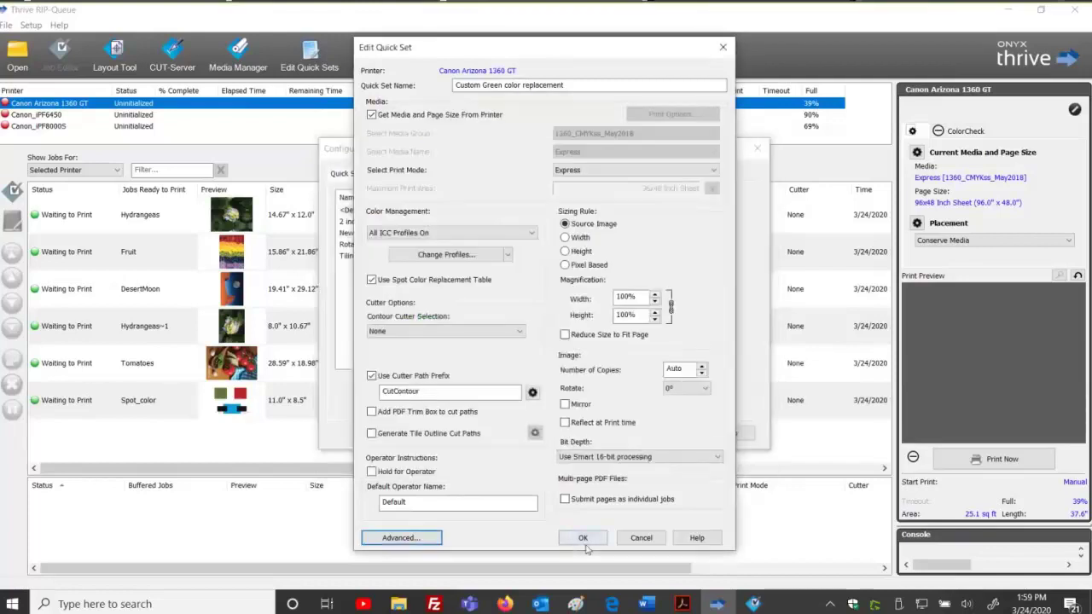
pyautogui.click(582, 537)
pyautogui.click(664, 434)
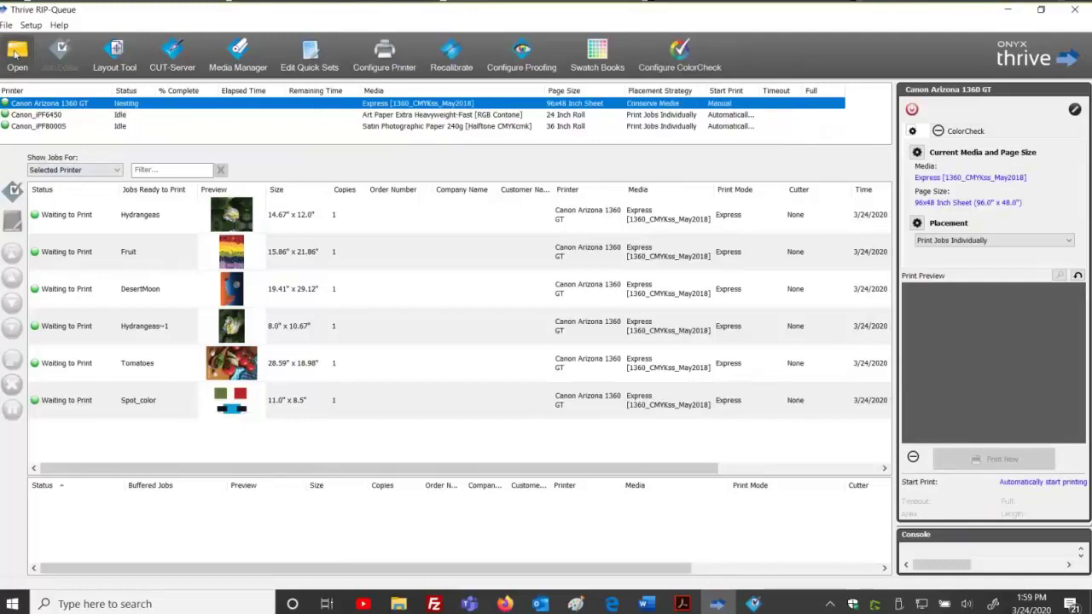
# Open Spot color.pdf using the Custom Green color replacement quick set.
pyautogui.click(15, 54)
pyautogui.click(254, 215)
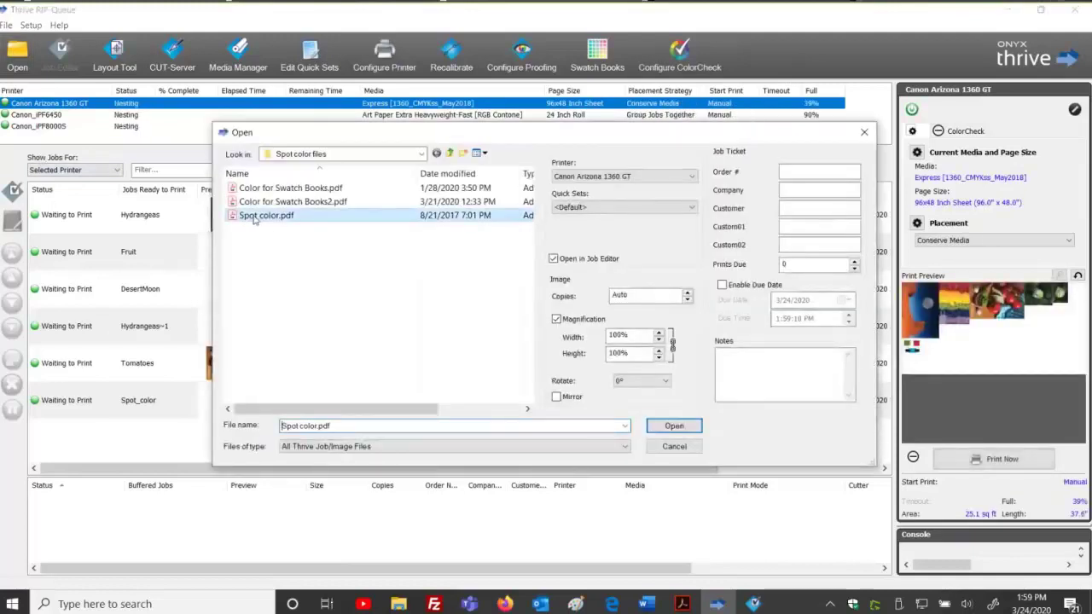
pyautogui.click(646, 206)
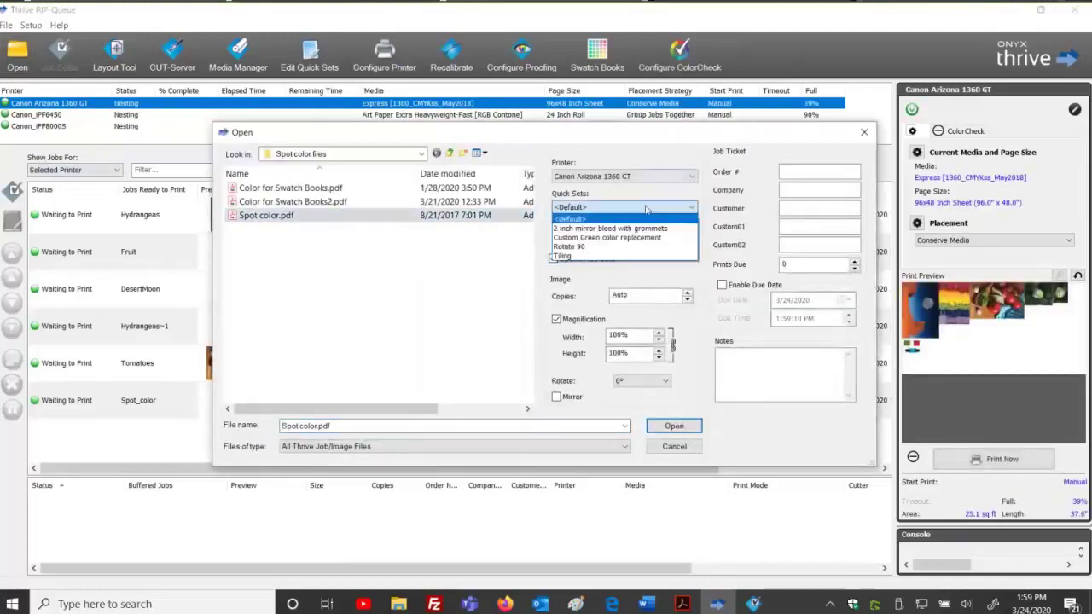
pyautogui.click(606, 239)
pyautogui.click(673, 425)
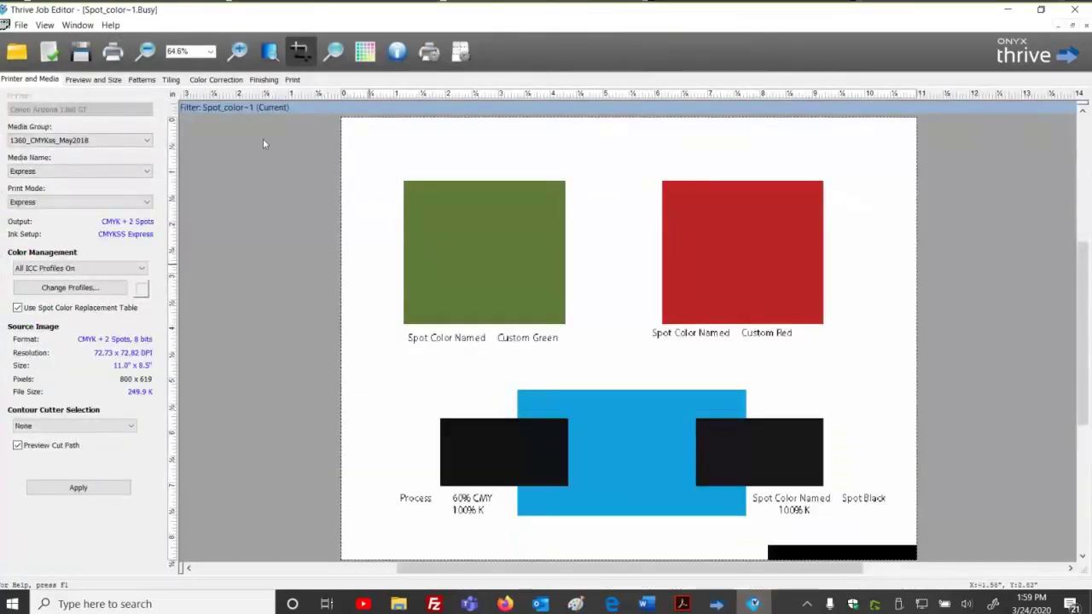
# Show the job's Color Replacements list under Color Correction tools.
pyautogui.click(220, 80)
pyautogui.click(106, 100)
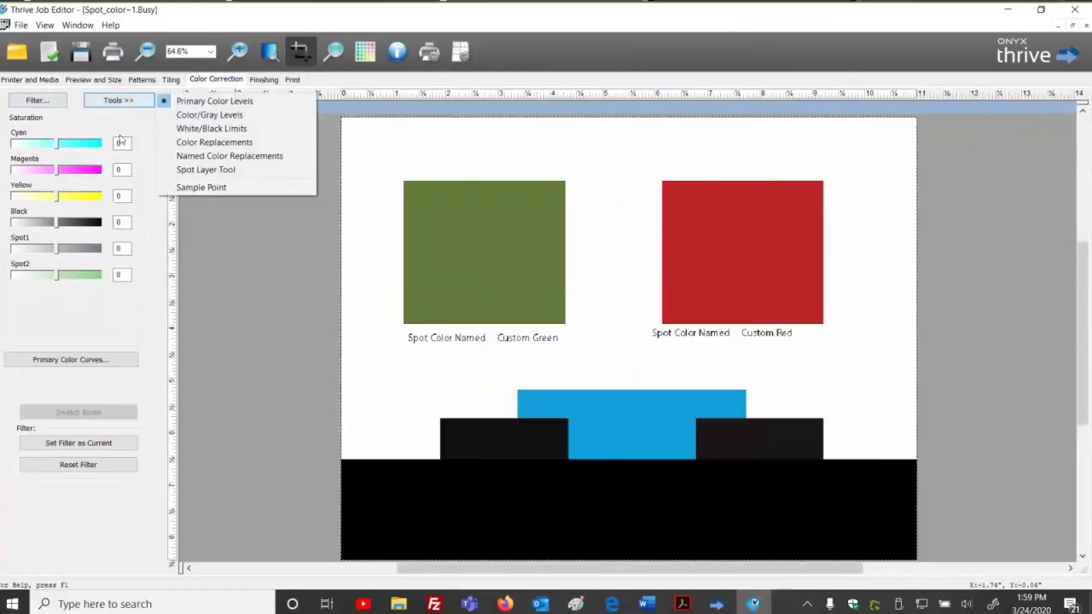
pyautogui.click(198, 142)
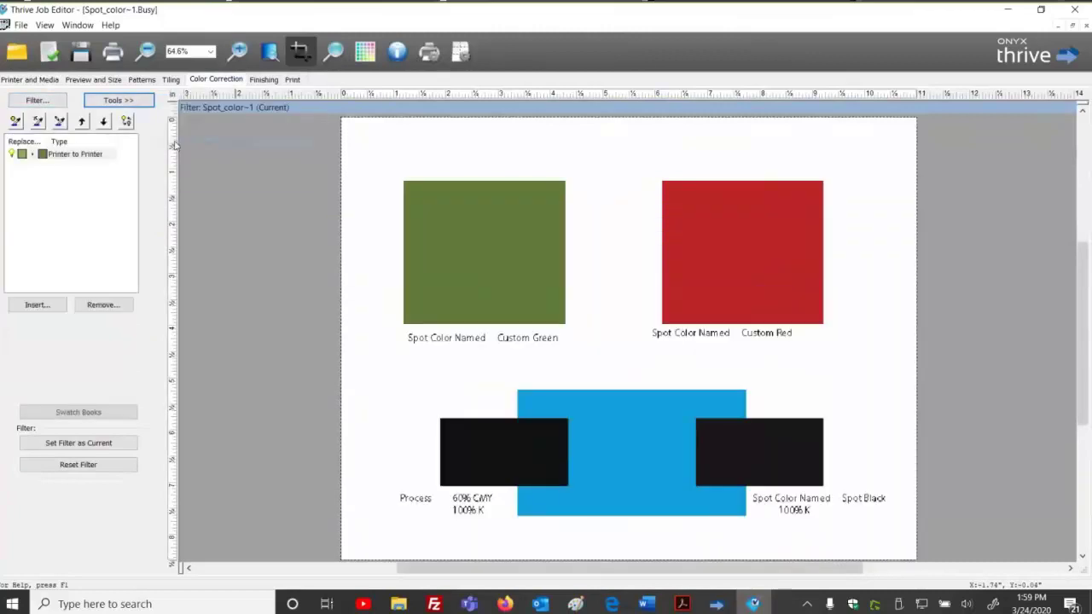
# Inspect the Printer to Printer Custom Green replacement values, then submit Spot_color~1 for ripping.
pyautogui.doubleClick(71, 155)
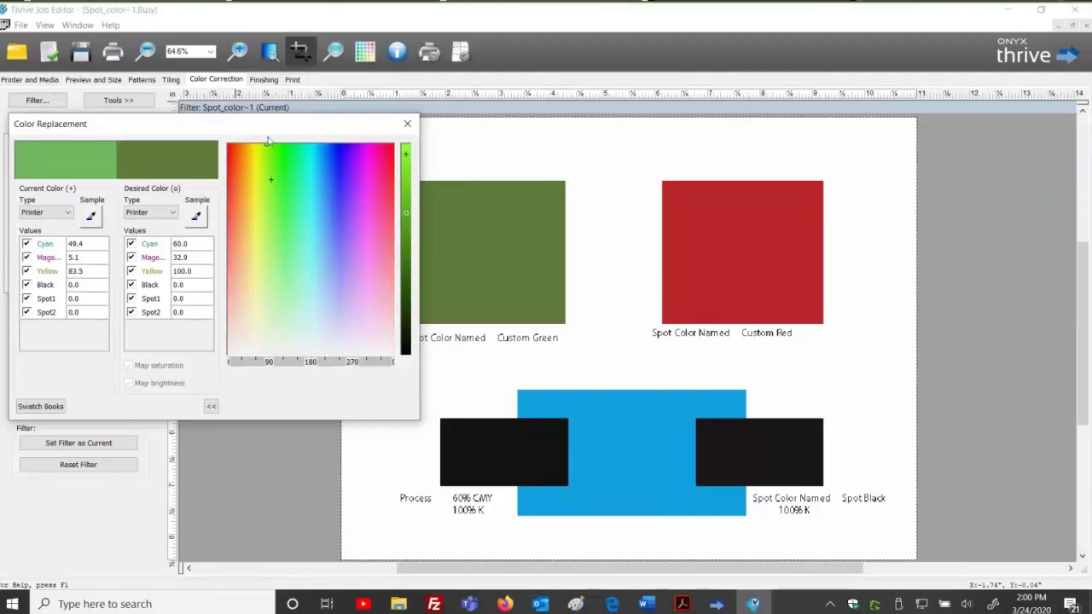
pyautogui.click(407, 124)
pyautogui.click(118, 54)
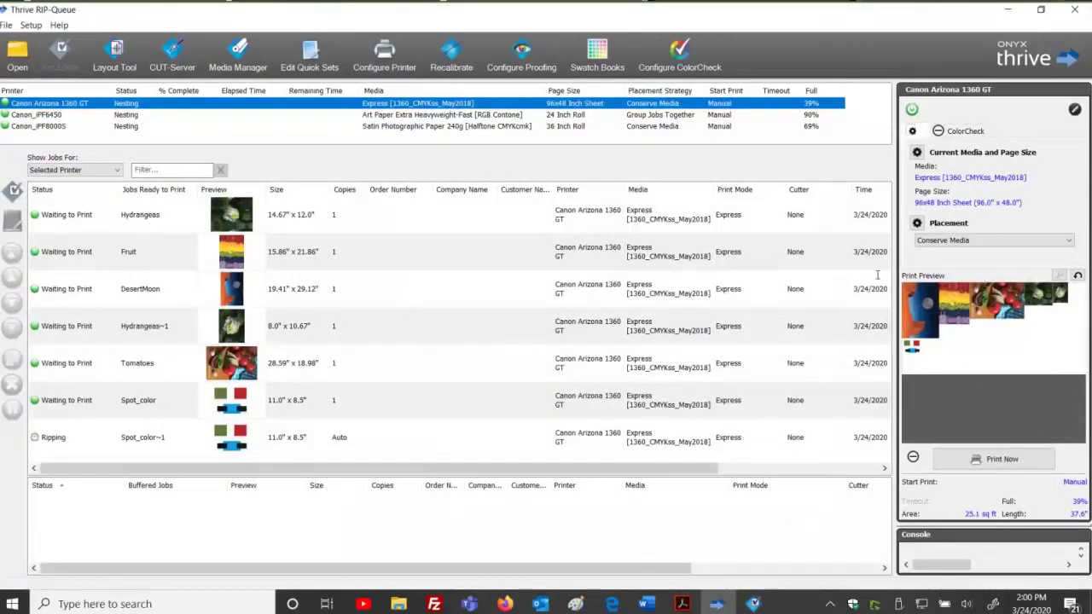
# In File Explorer, navigate from Input into Canon_iPF8000S > Backlit Film.
pyautogui.moveTo(398, 604)
pyautogui.click(487, 541)
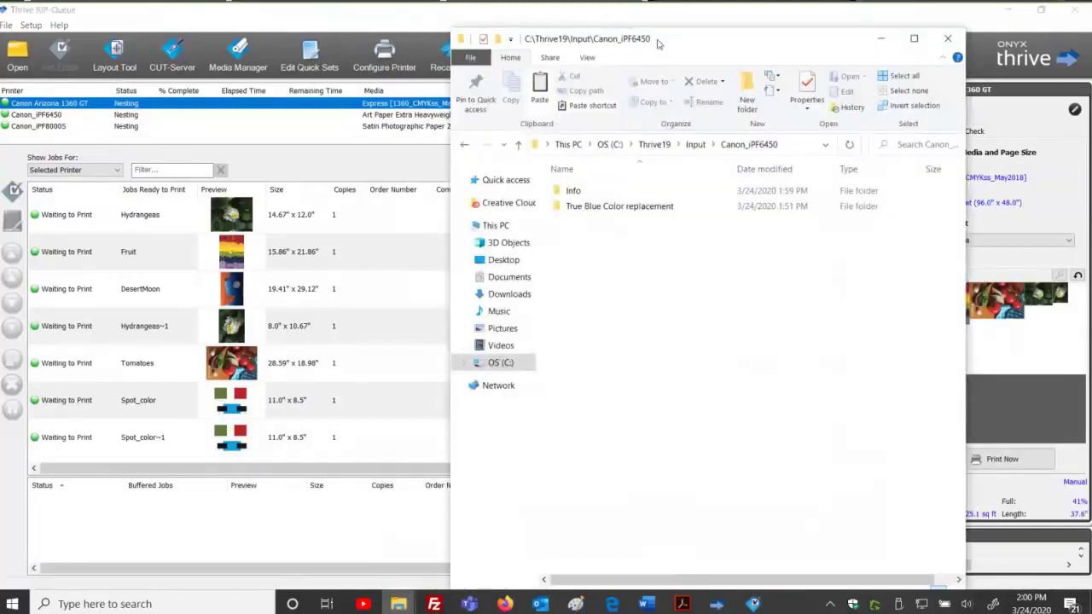
pyautogui.moveTo(629, 38); pyautogui.dragTo(397, 32)
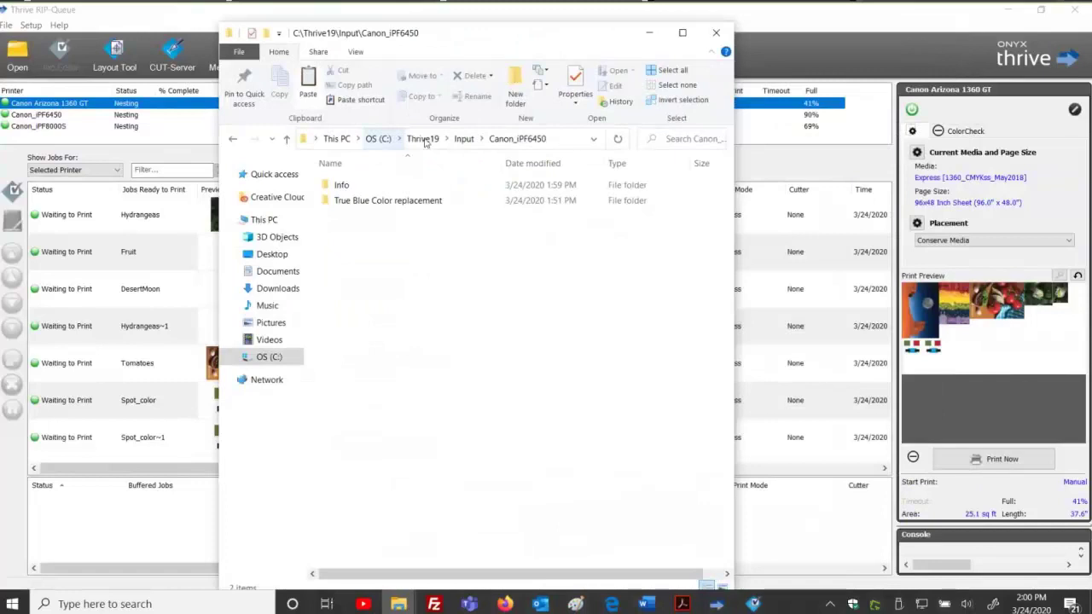
pyautogui.click(464, 139)
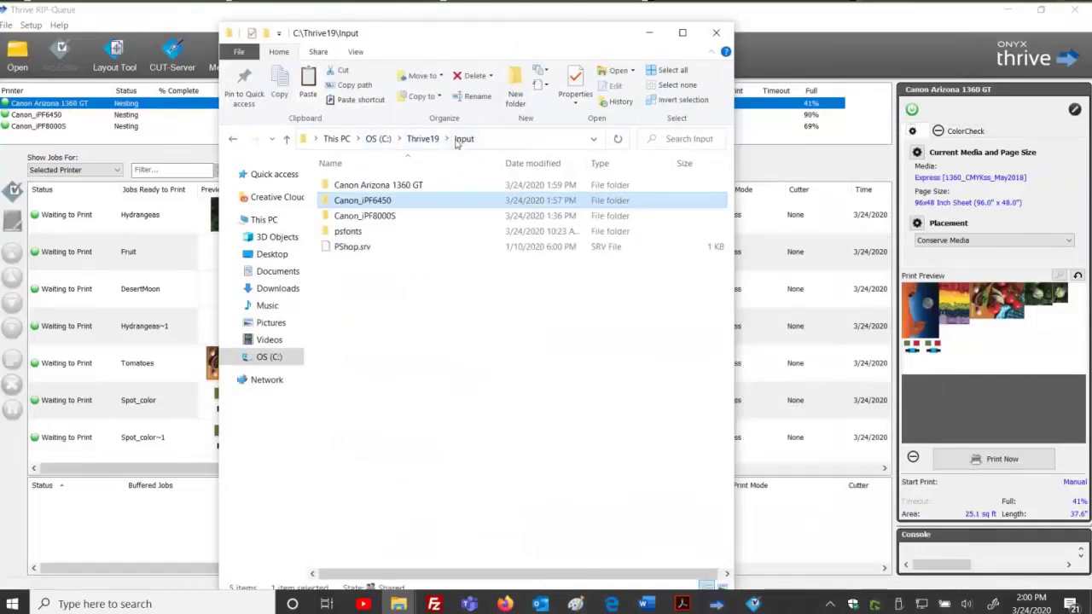
pyautogui.click(373, 218)
pyautogui.doubleClick(372, 218)
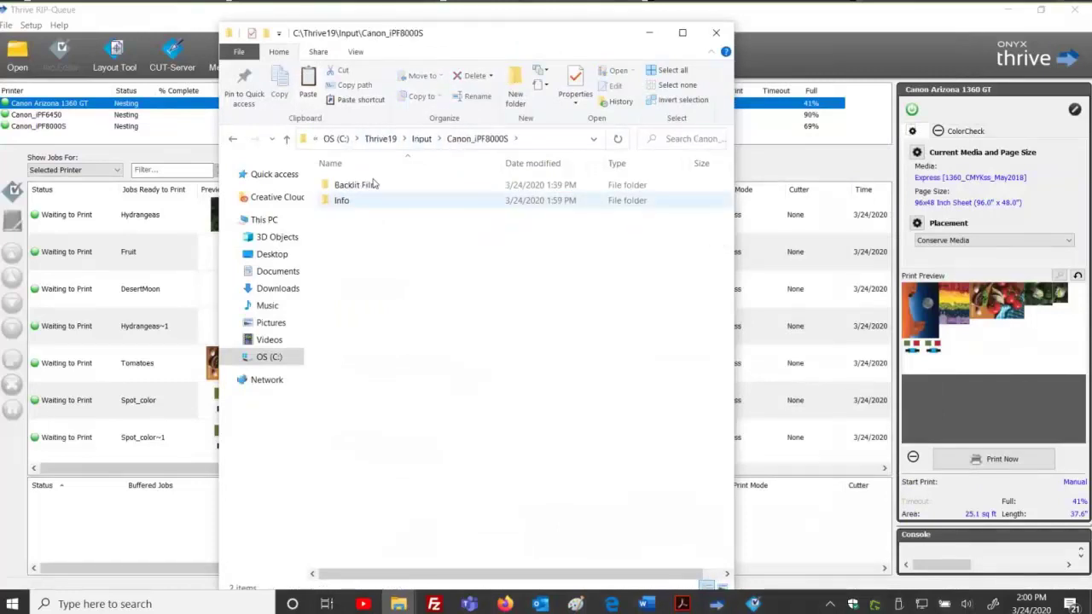
pyautogui.click(373, 186)
pyautogui.doubleClick(372, 186)
# Make the Backlit Film folder and its contents Hidden, then go up to Canon_iPF8000S.
pyautogui.click(367, 186)
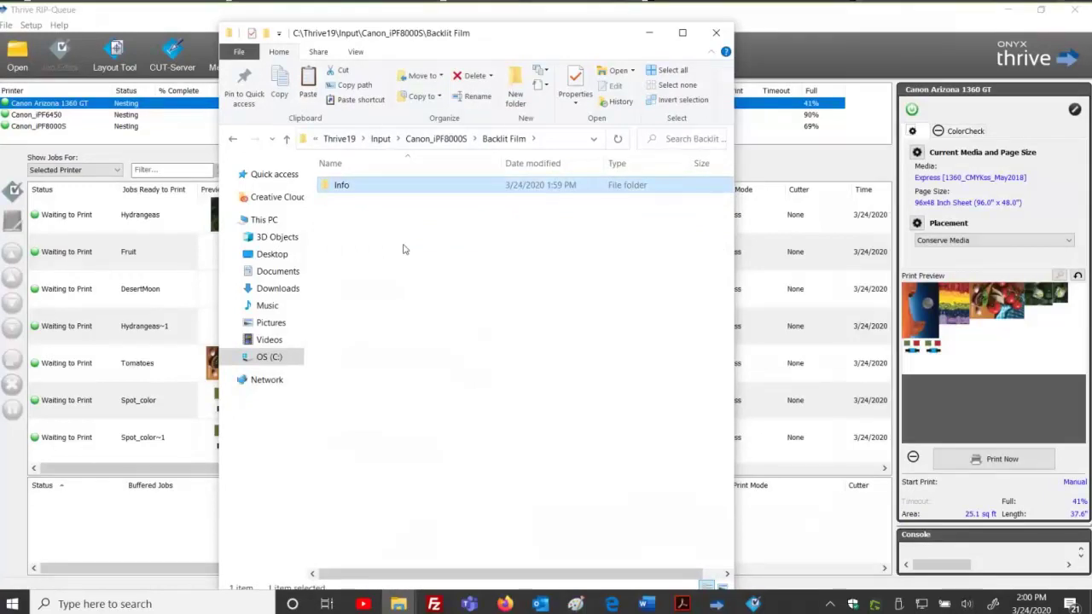
pyautogui.click(406, 249)
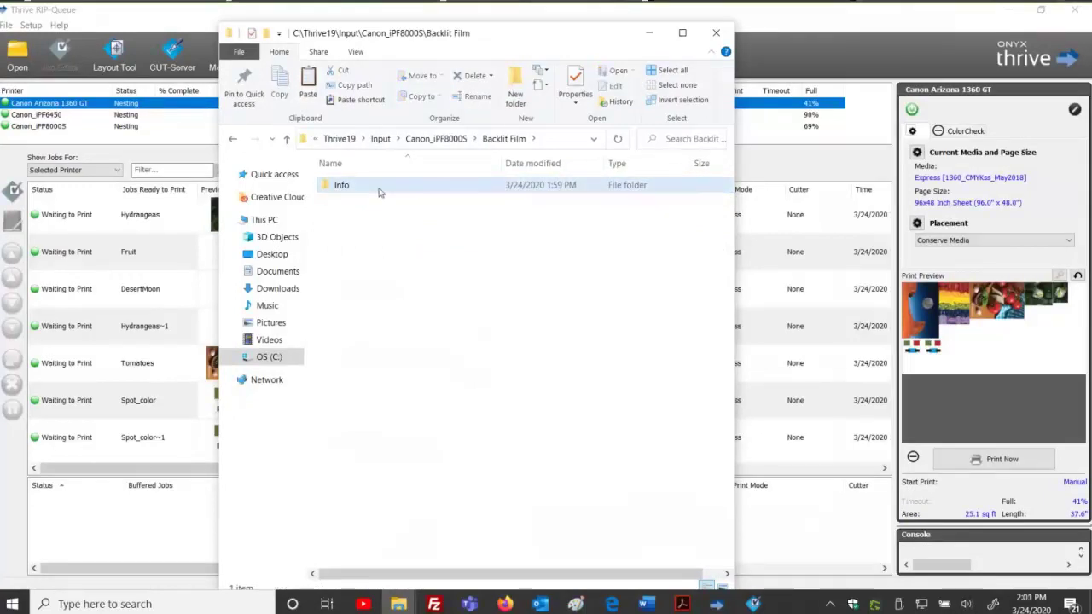
pyautogui.rightClick(382, 191)
pyautogui.click(329, 385)
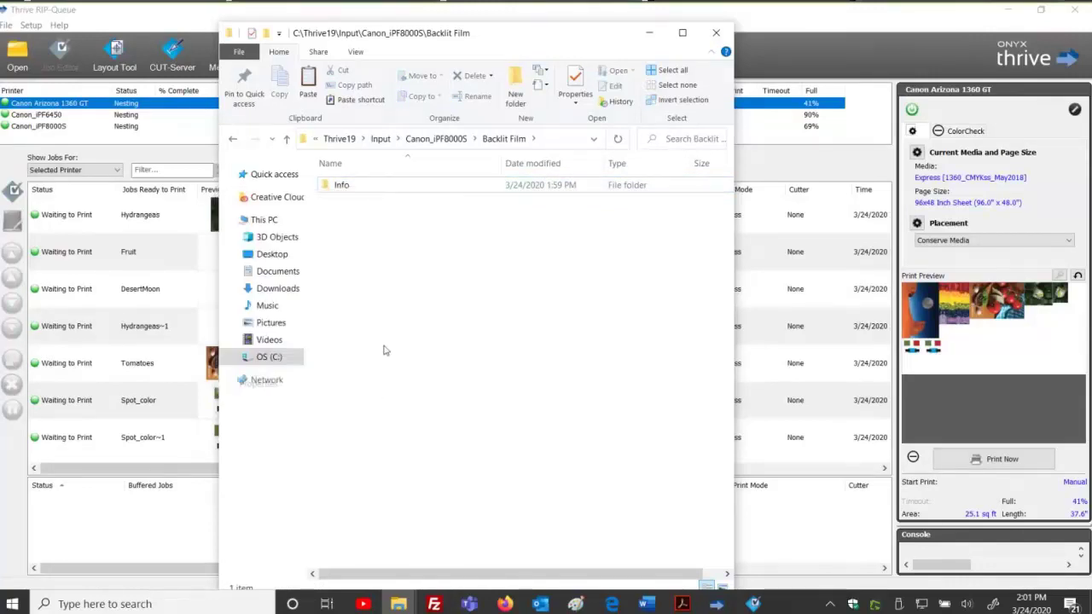
pyautogui.click(309, 394)
pyautogui.click(340, 476)
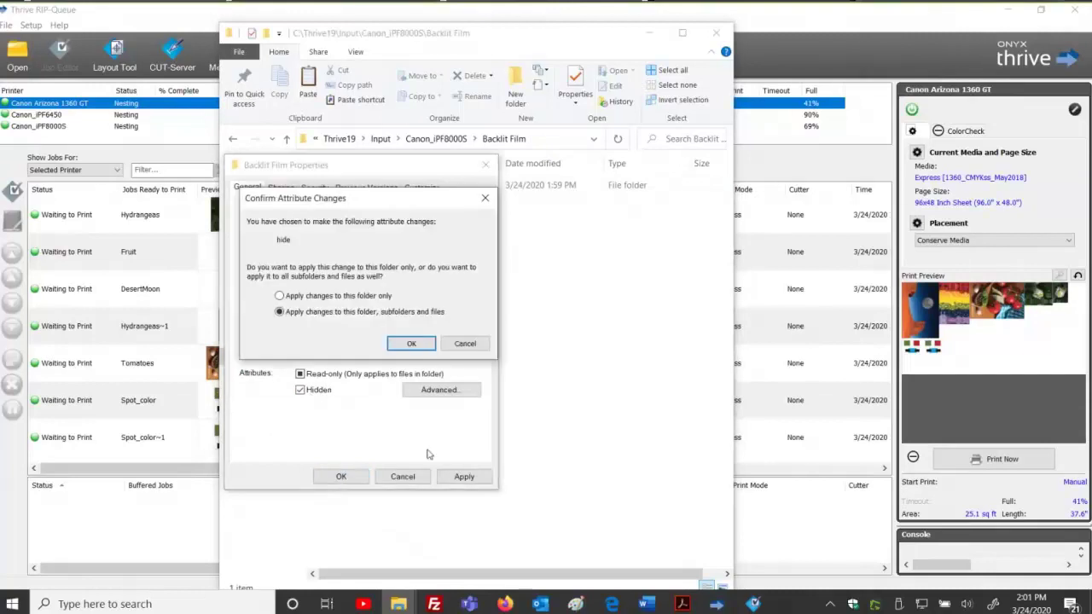
pyautogui.click(411, 343)
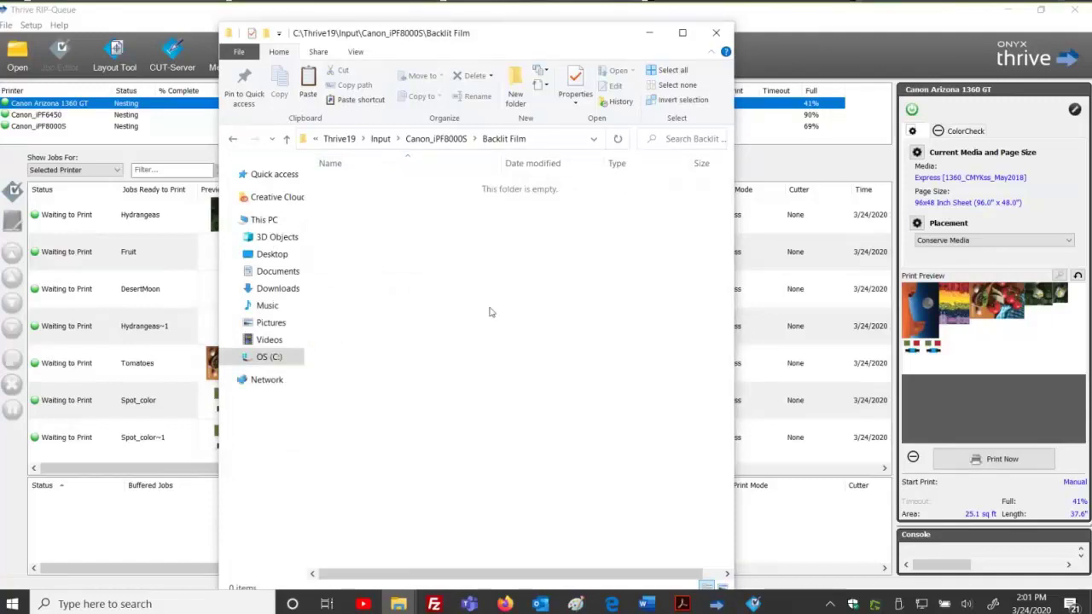
pyautogui.click(452, 139)
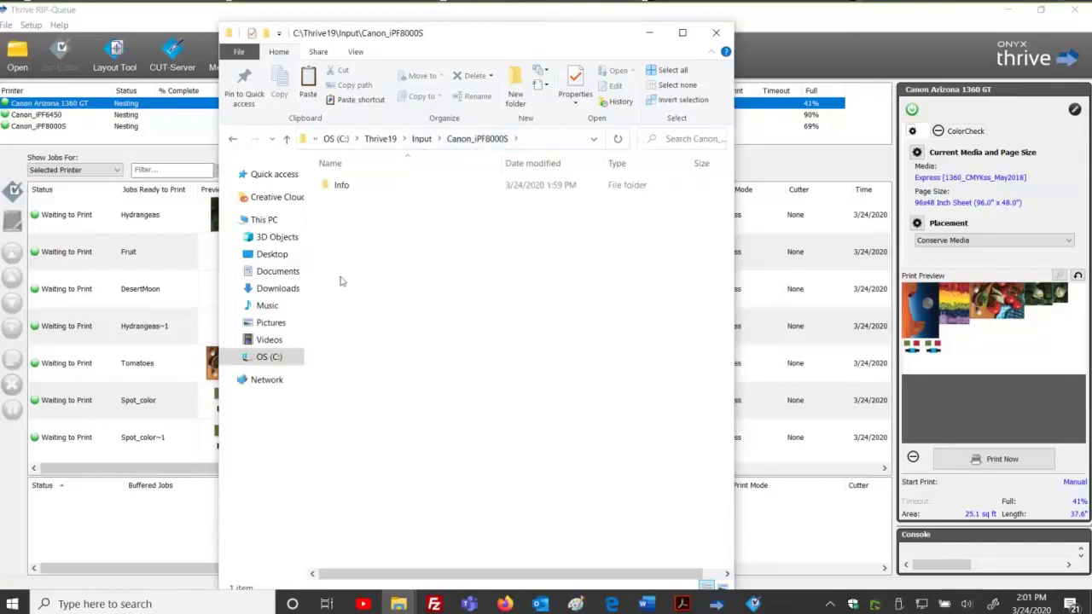
# Navigate from Input into the Canon Arizona 1360 GT's Rotate 90 folder.
pyautogui.click(421, 138)
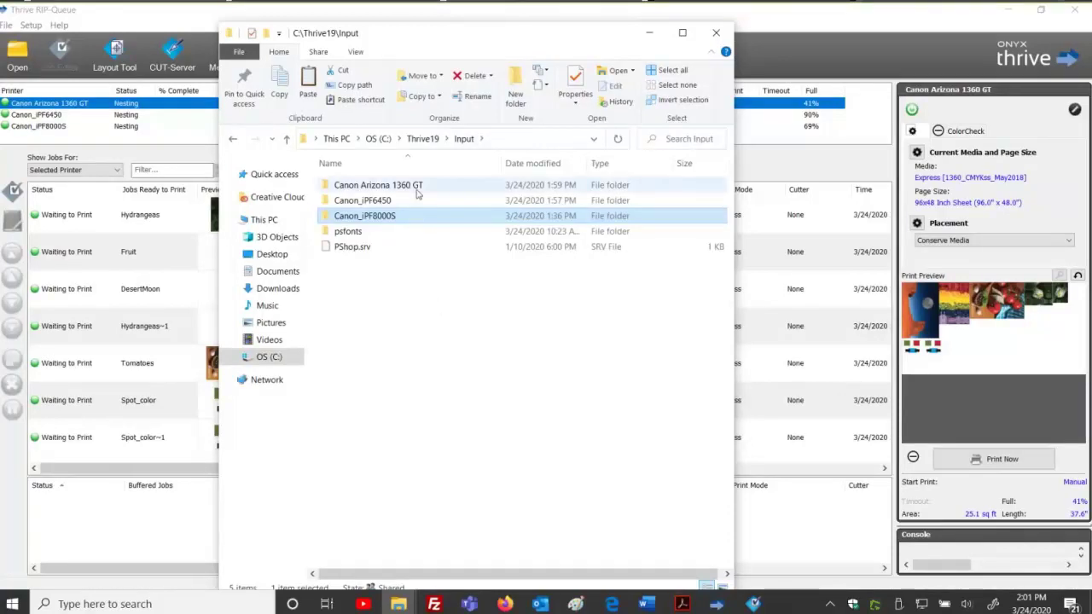
pyautogui.click(442, 359)
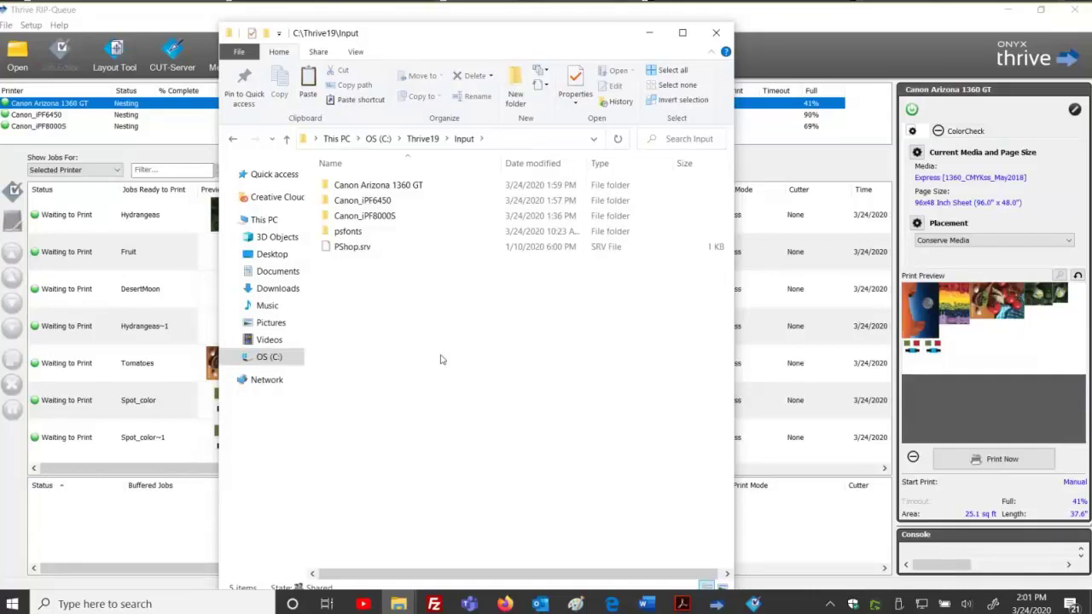
pyautogui.doubleClick(415, 185)
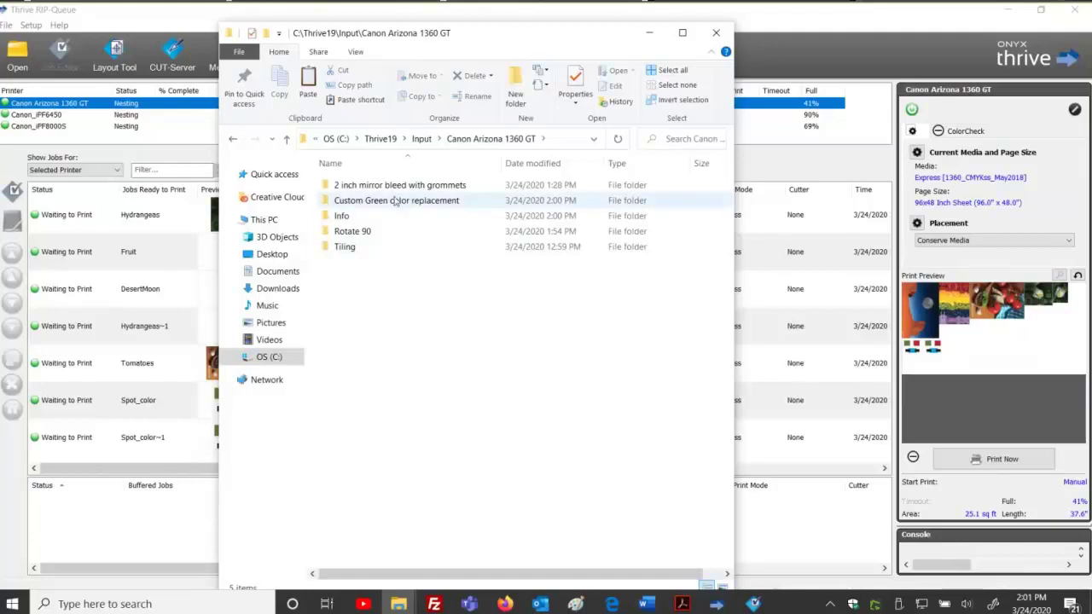
pyautogui.click(364, 233)
pyautogui.doubleClick(364, 232)
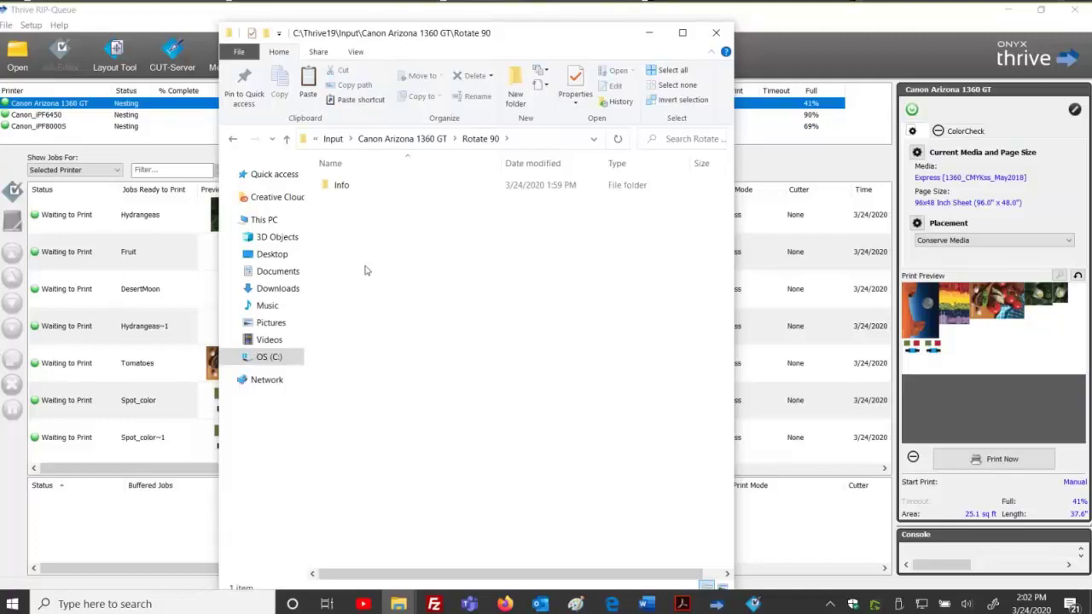
# Open the Canon Arizona 1360 GT's printer configuration and delete the existing Rotate 90 quick set.
pyautogui.hotkey('alt', 'Tab')
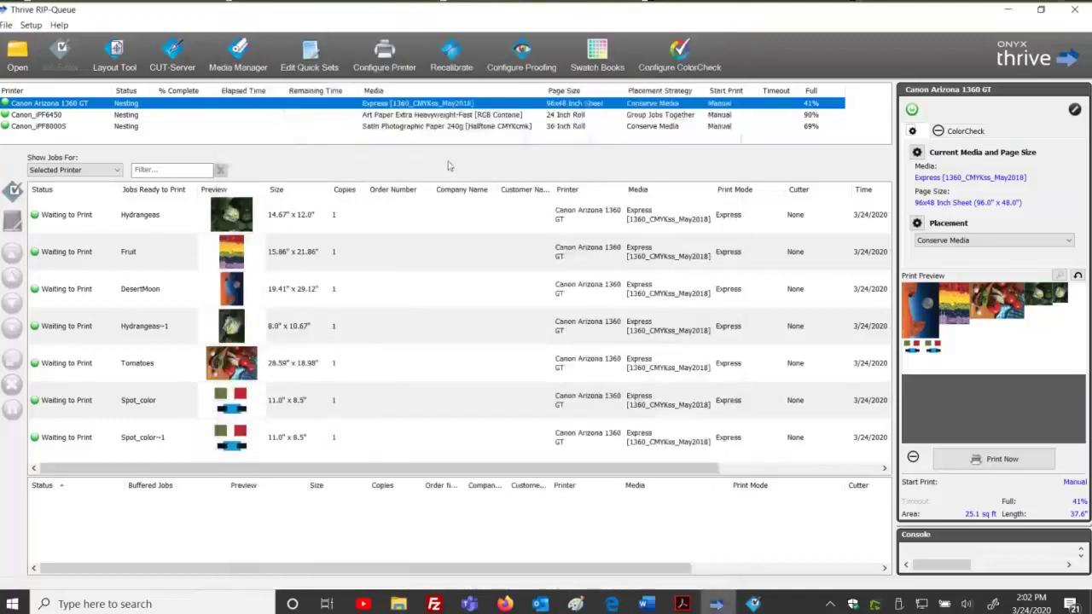
pyautogui.click(385, 53)
pyautogui.click(488, 322)
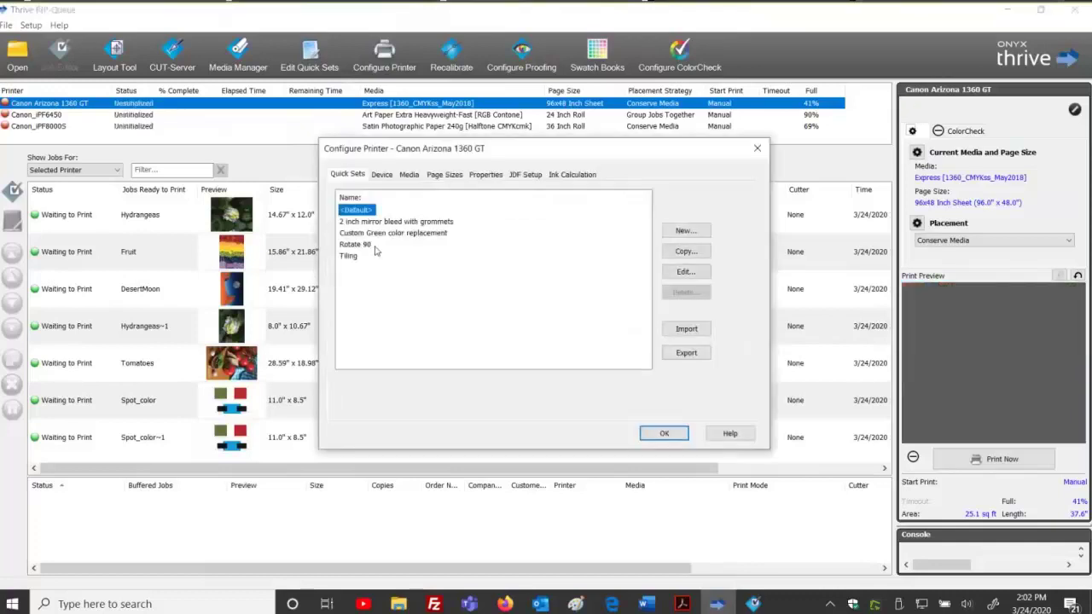
pyautogui.click(372, 246)
pyautogui.click(691, 293)
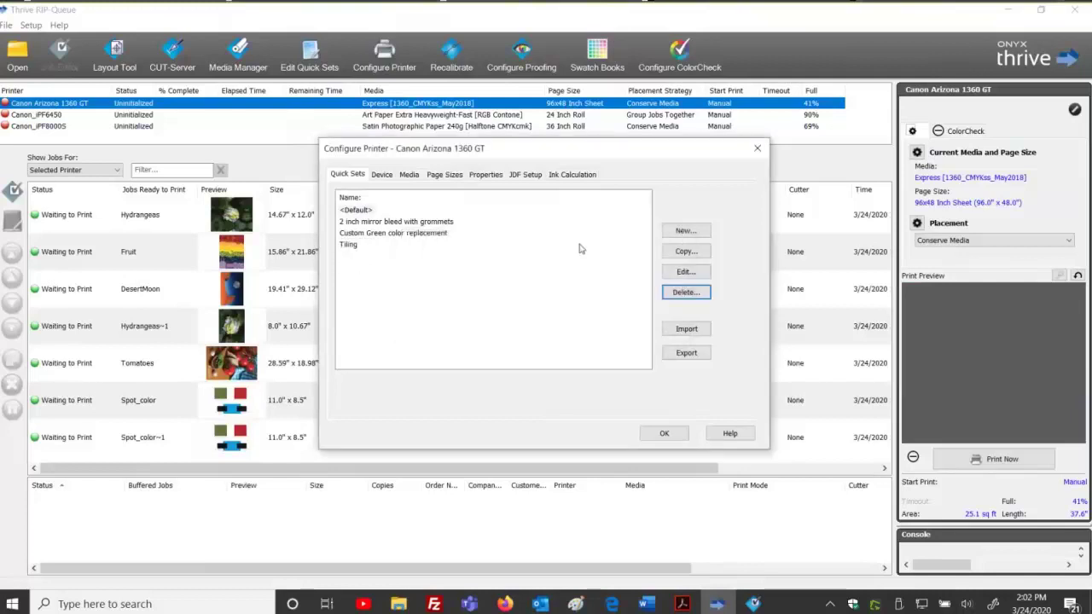
# Create a new quick set named 'Rotate 90' with rotation set to 90°.
pyautogui.click(685, 231)
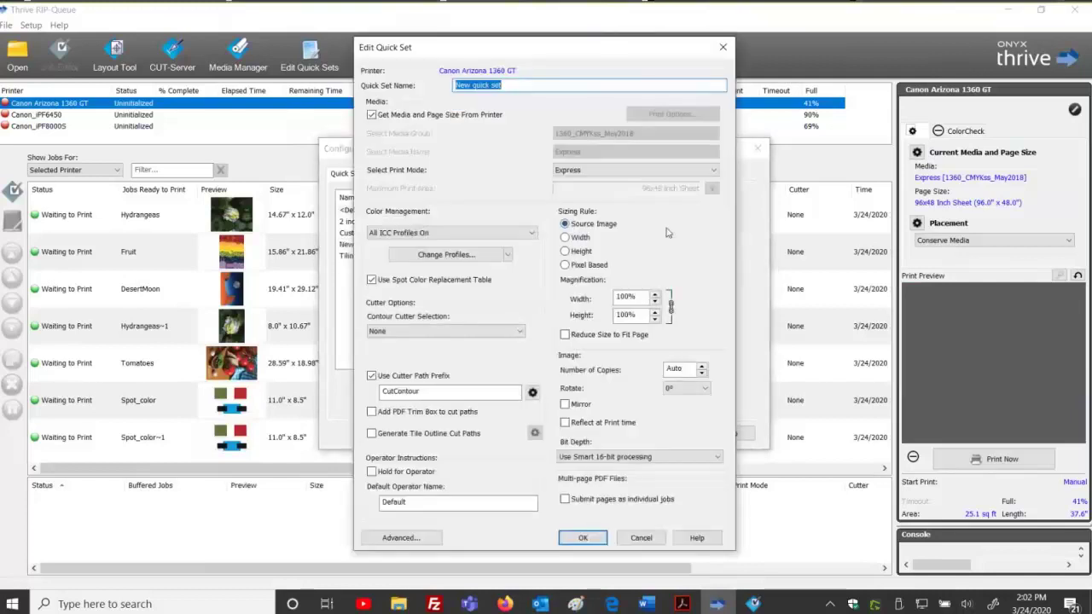
pyautogui.click(695, 391)
pyautogui.click(678, 409)
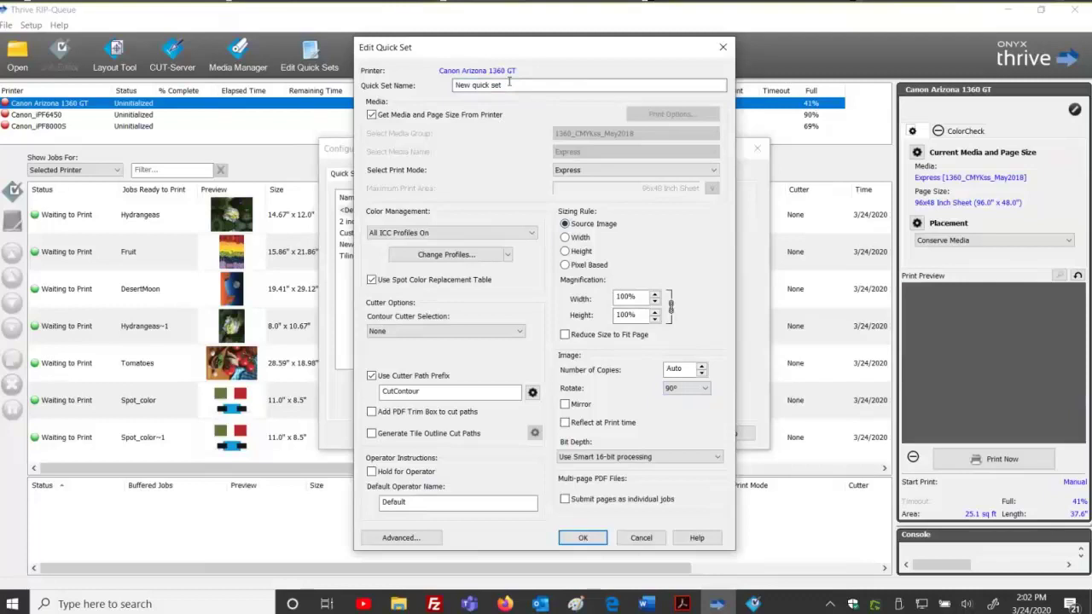
pyautogui.moveTo(509, 86); pyautogui.dragTo(391, 88)
pyautogui.write('Rotate 90')
pyautogui.click(582, 538)
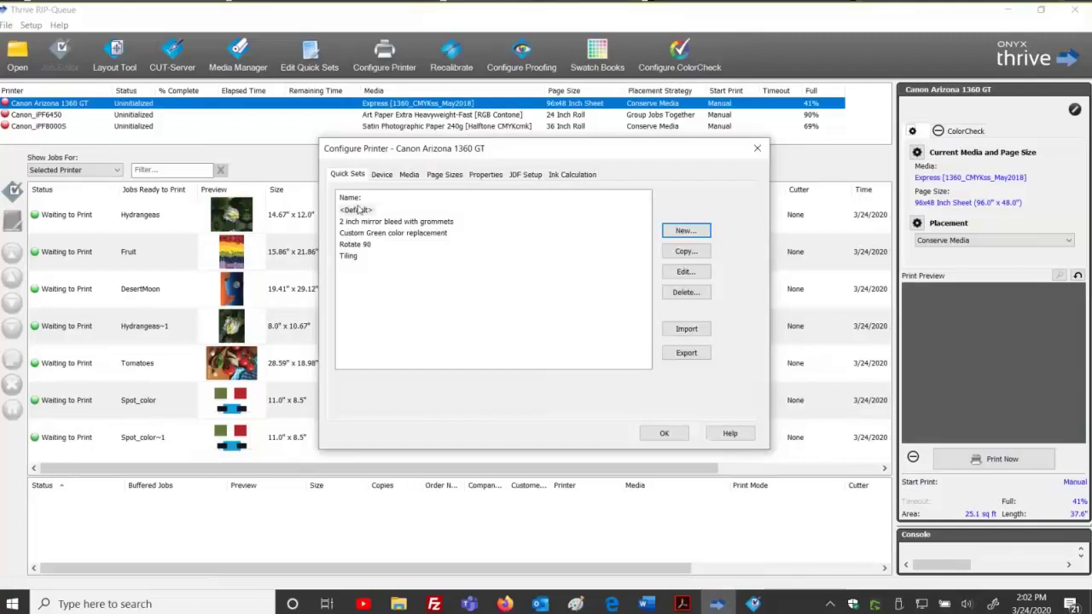
# Export all quick sets, browsing to the Desktop's Backup Onyx Data 2020 folder.
pyautogui.click(687, 352)
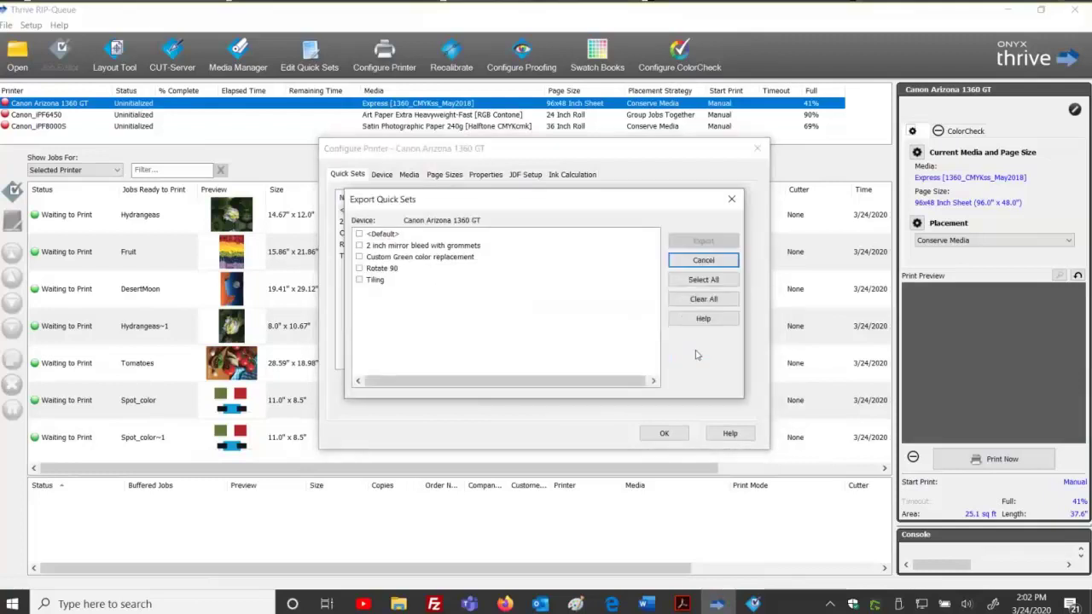
pyautogui.click(683, 282)
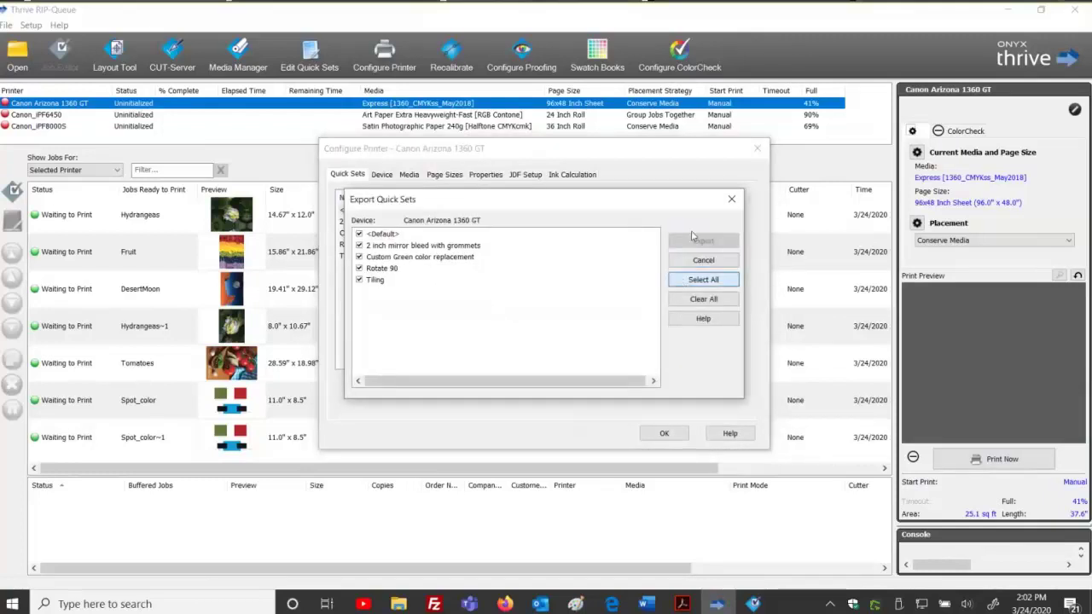
pyautogui.click(693, 241)
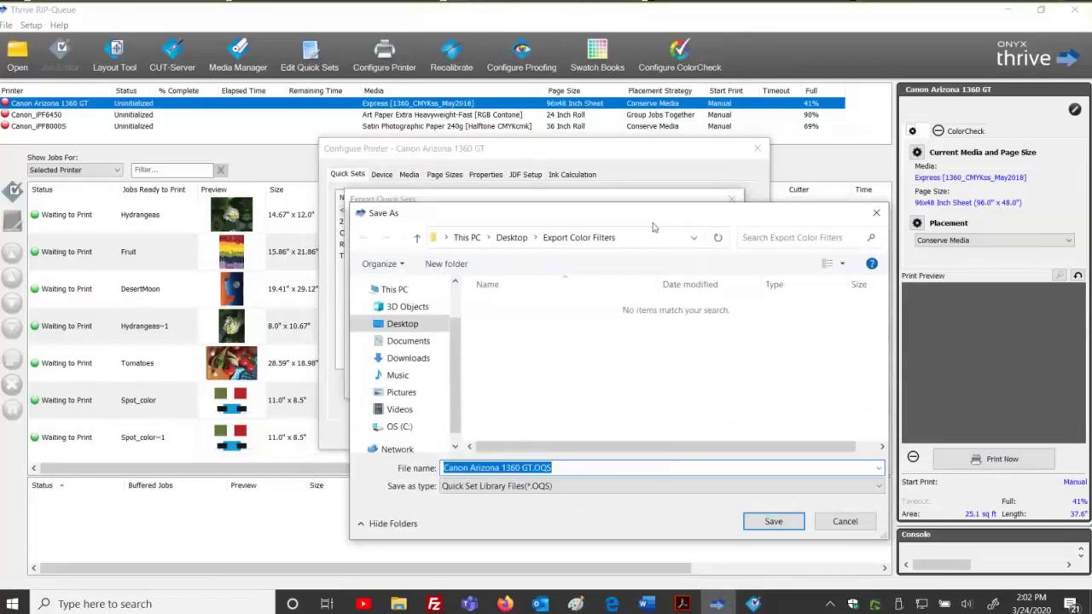
pyautogui.click(411, 151)
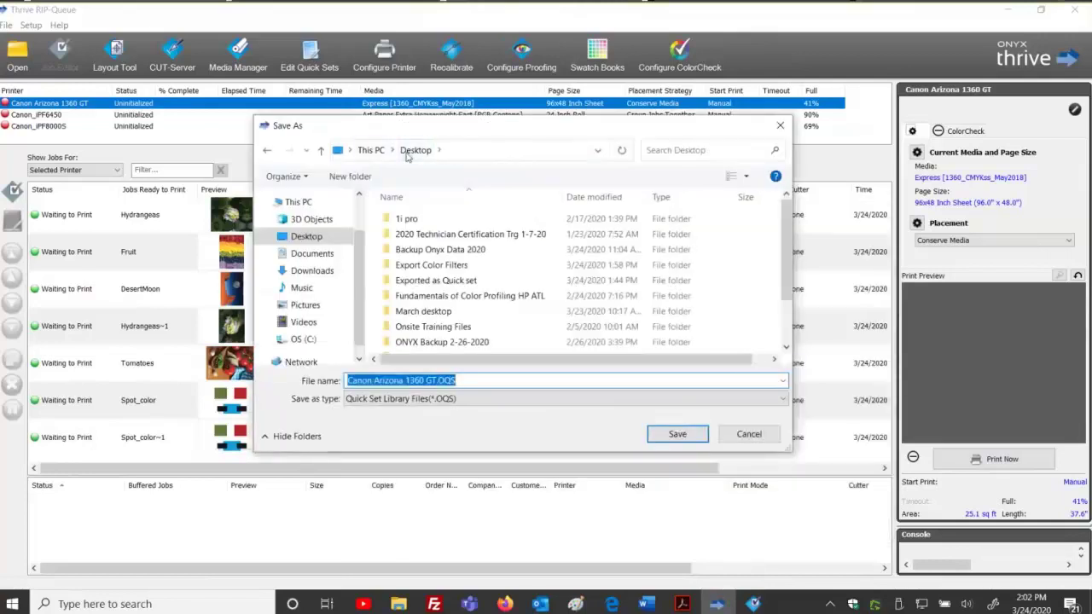
pyautogui.doubleClick(442, 249)
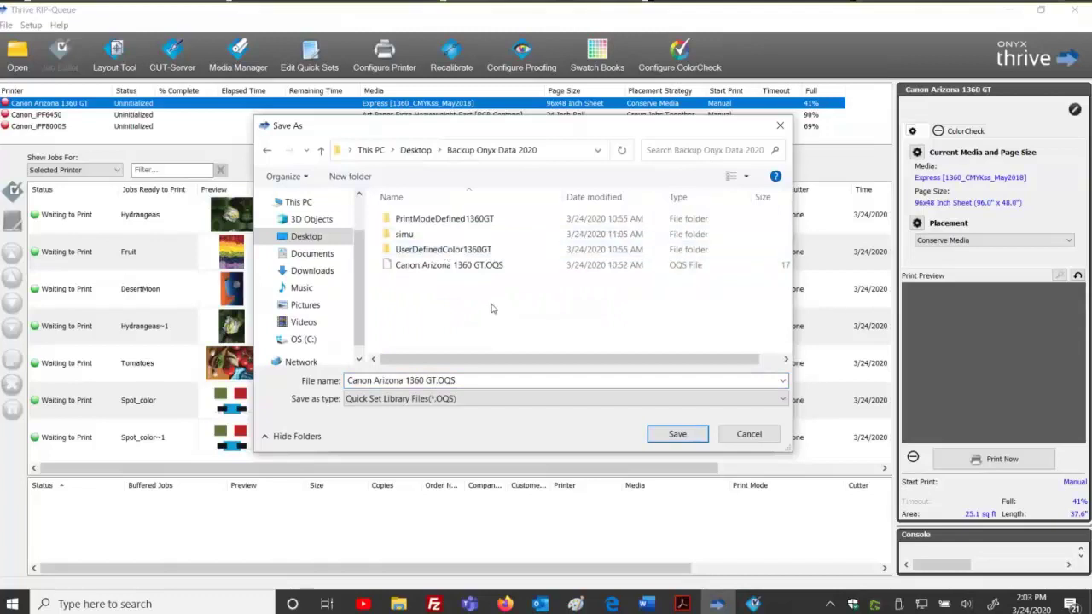
# Save the quick set library in a new '3-24-2020 backup' folder and close Configure Printer.
pyautogui.click(350, 176)
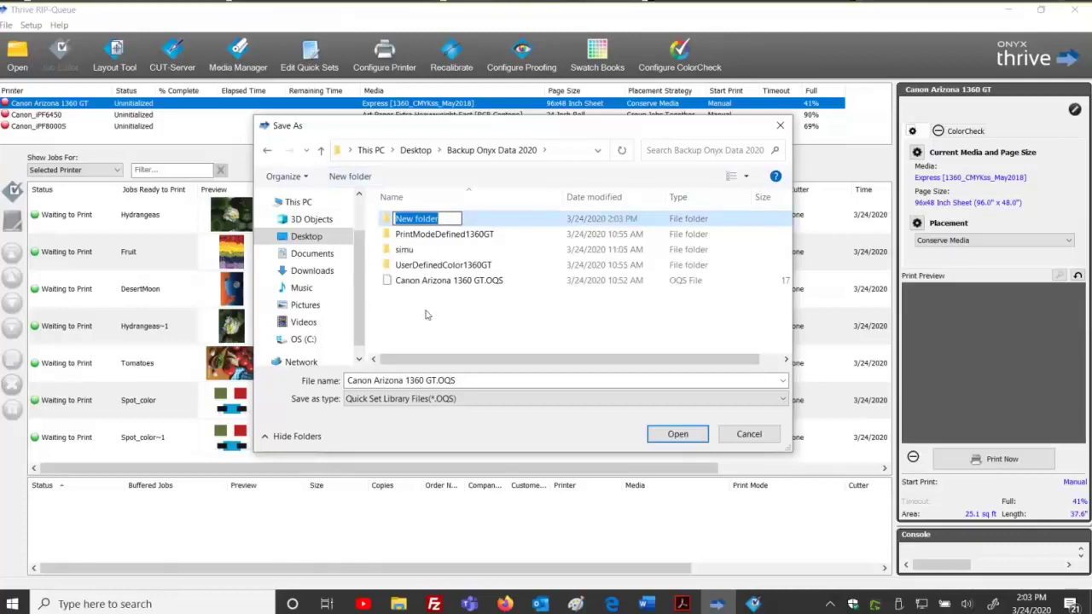
pyautogui.write('3-24')
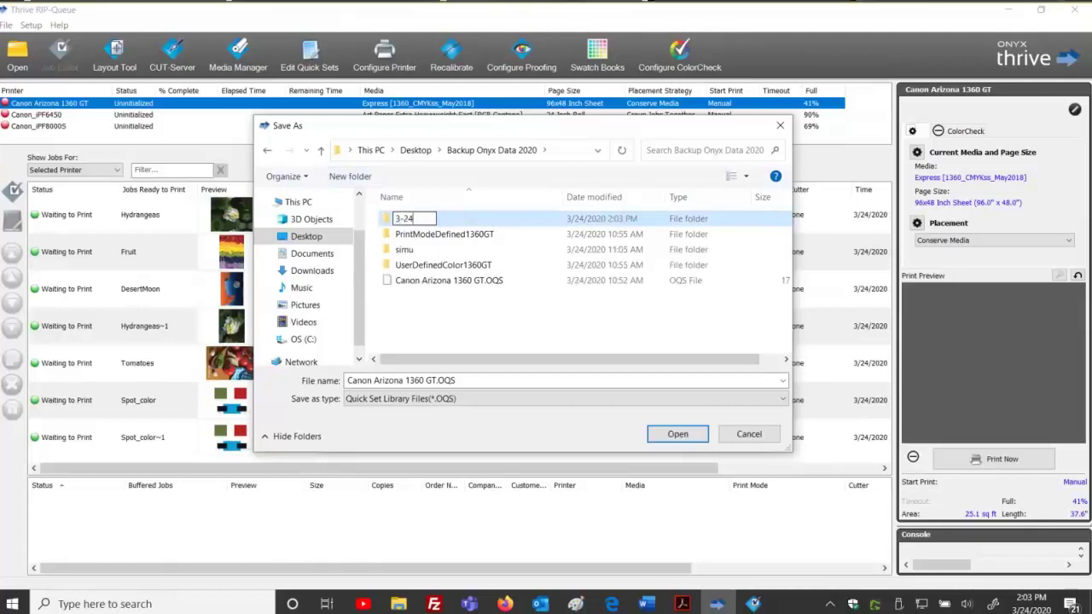
pyautogui.write('-2020 backup')
pyautogui.press('Return')
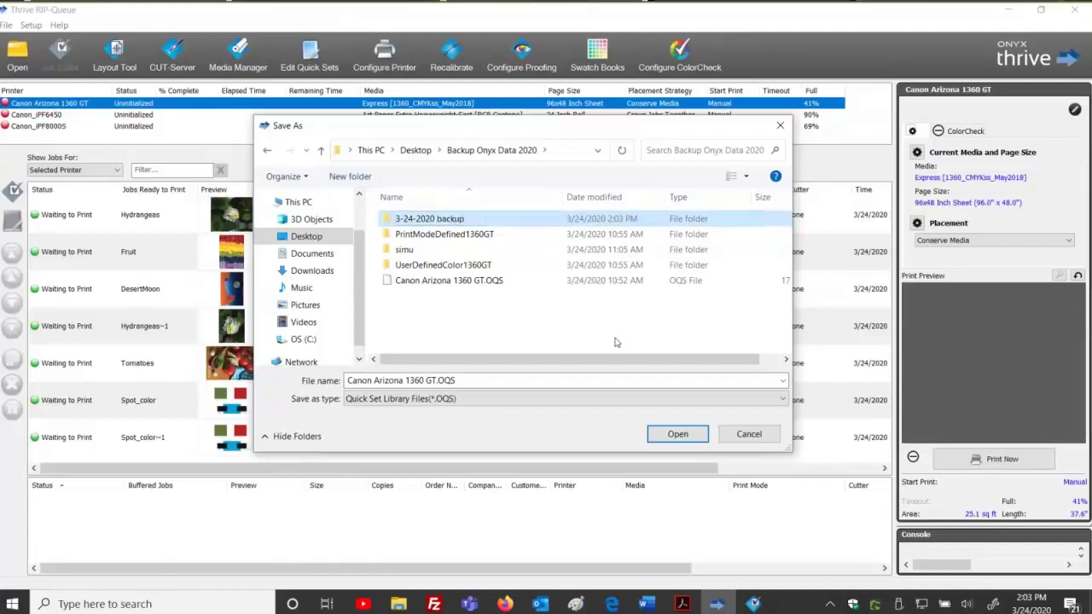
pyautogui.click(677, 434)
pyautogui.click(677, 435)
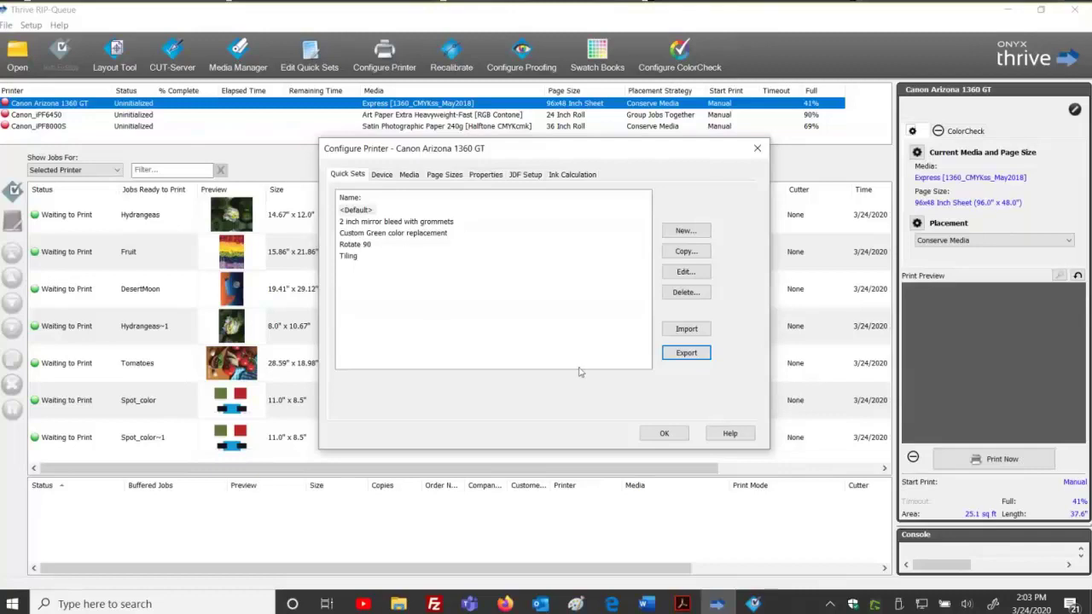
pyautogui.click(664, 434)
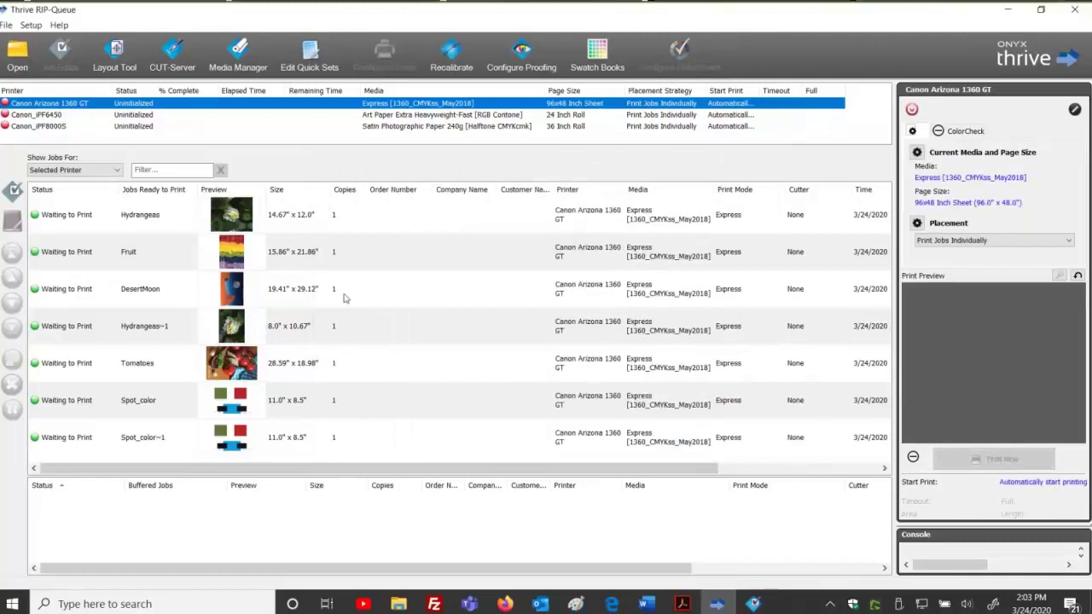
# Start a new job from Training_Images' LeafyZenstones.tif using the 2 inch mirror bleed with grommets quick set.
pyautogui.click(17, 55)
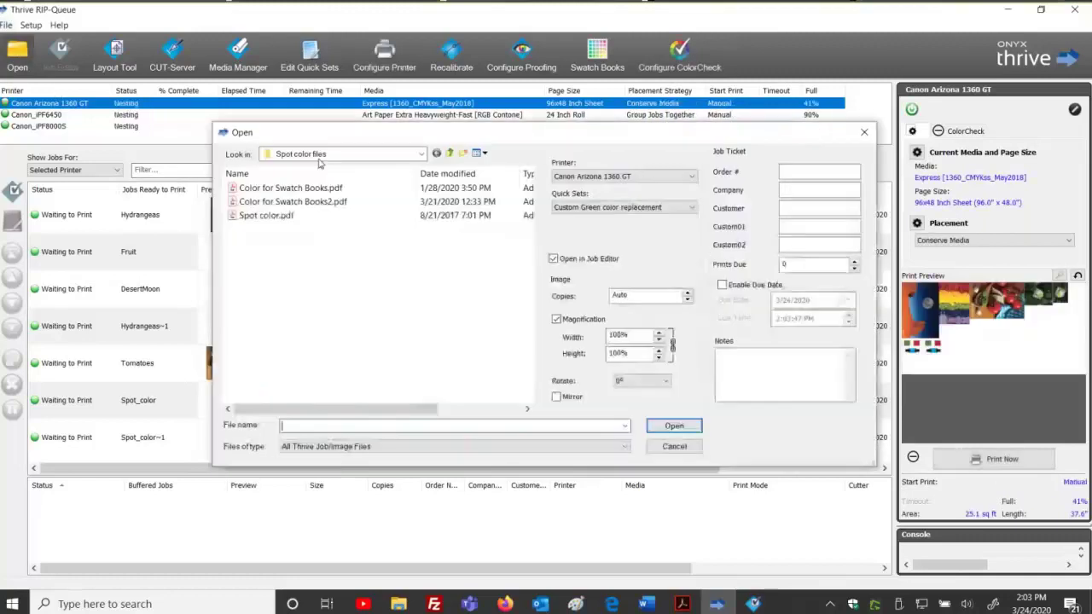
pyautogui.click(450, 153)
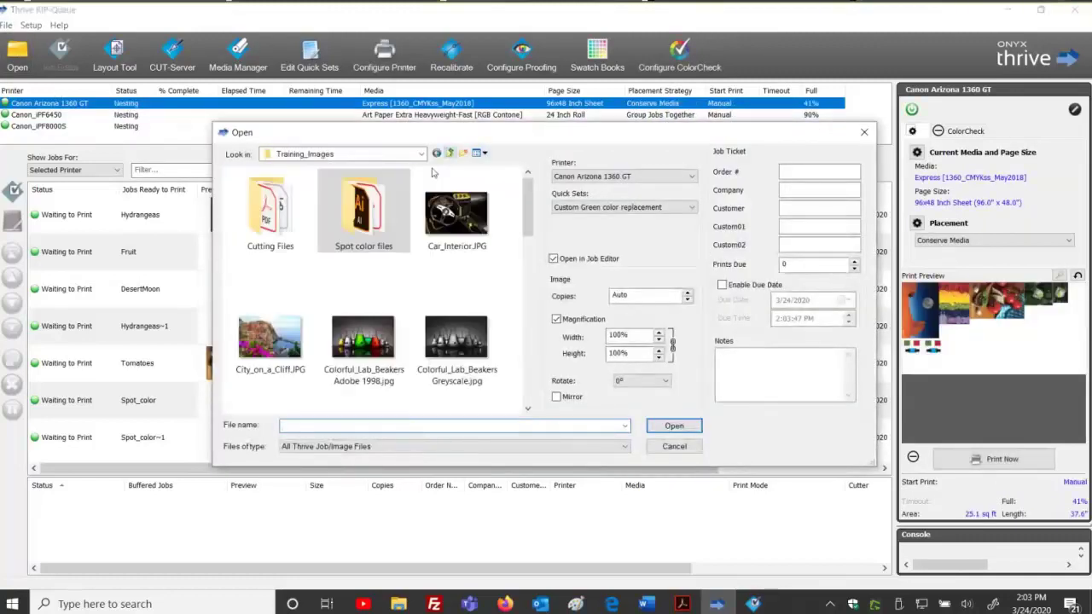
pyautogui.scroll(-1, 316, 286)
pyautogui.scroll(-2, 317, 290)
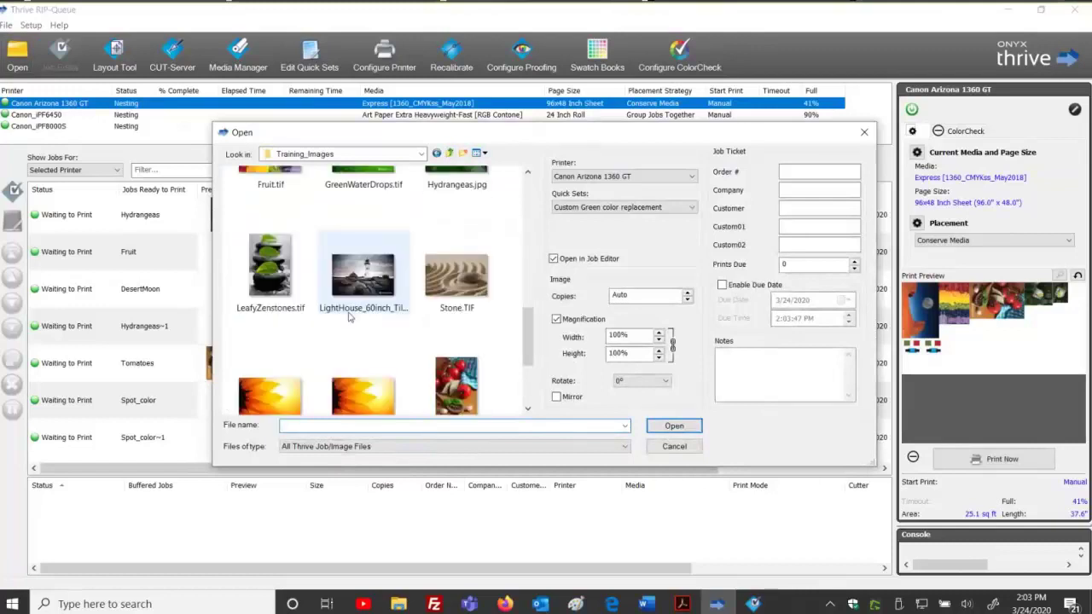
pyautogui.click(270, 266)
pyautogui.click(623, 208)
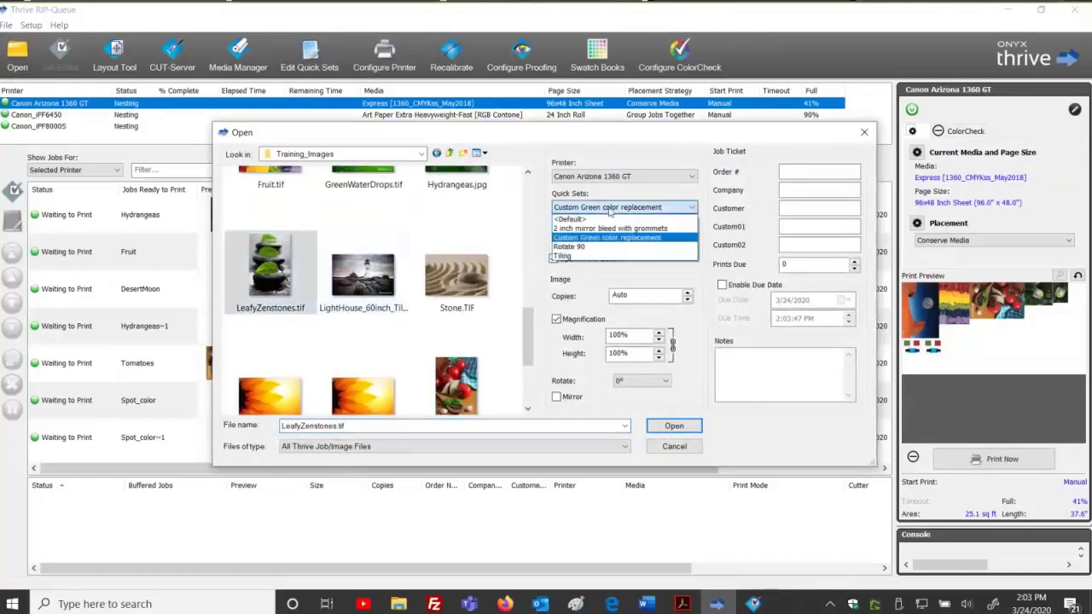
pyautogui.click(597, 229)
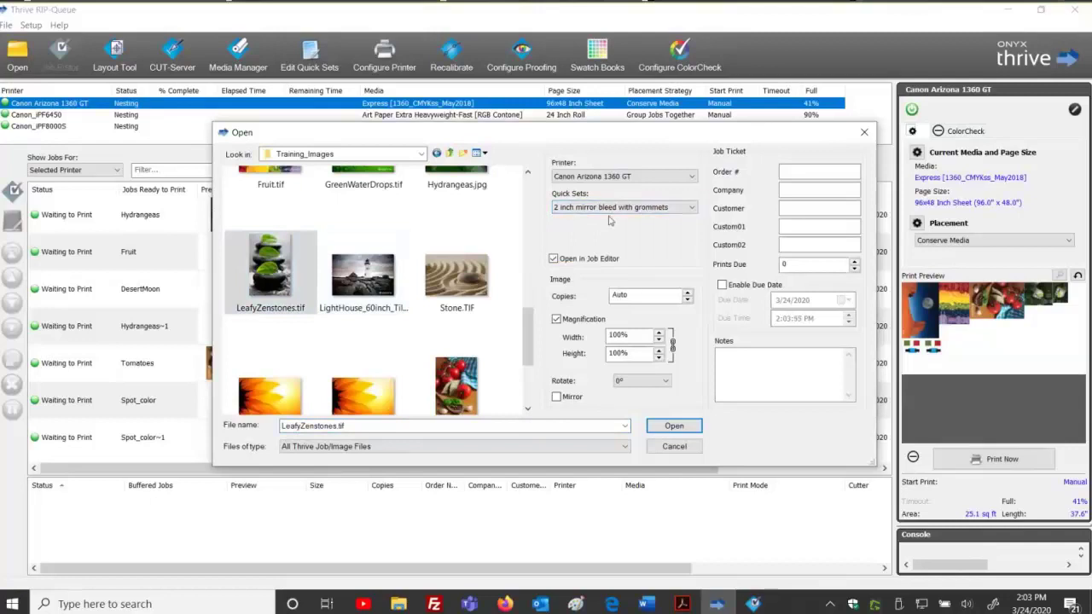
pyautogui.click(663, 428)
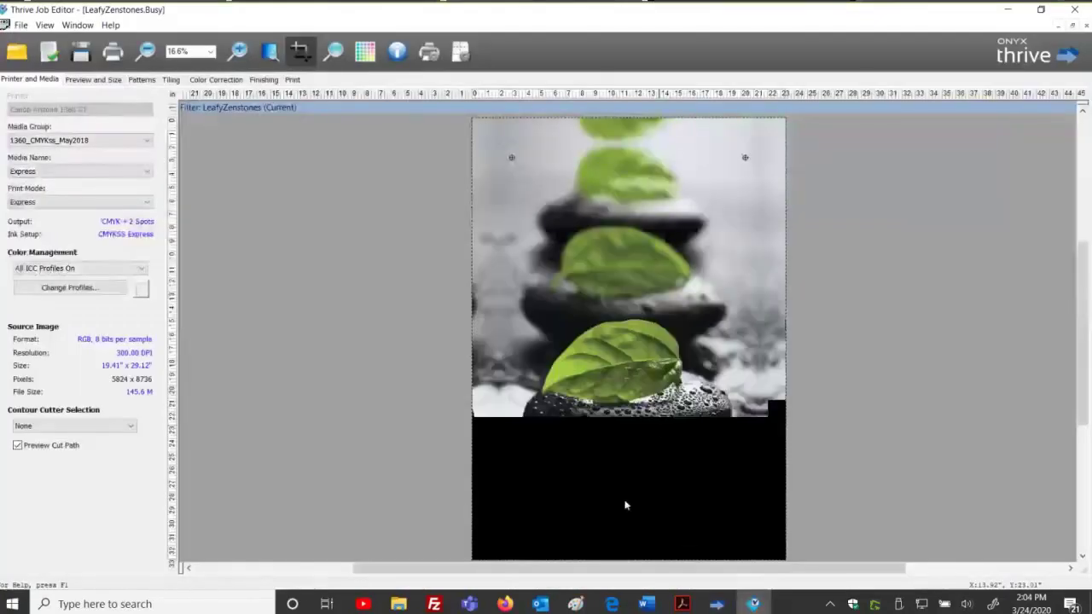
# Verify the Finishing tab shows a 2.0" Mirror bleed, then print LeafyZenstones.
pyautogui.moveTo(617, 568); pyautogui.dragTo(676, 568)
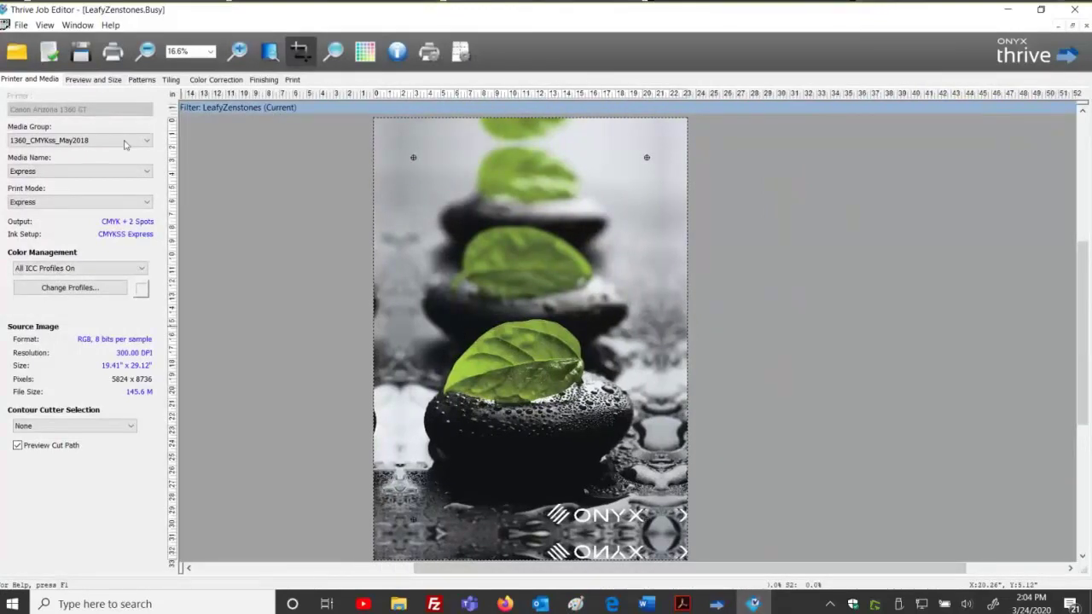
pyautogui.click(263, 79)
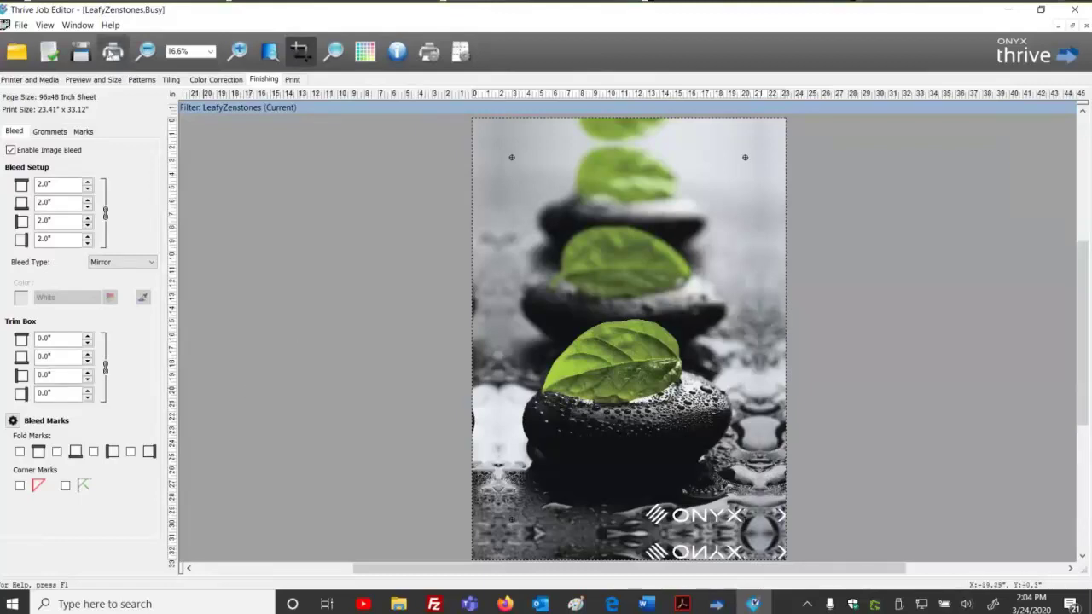
pyautogui.click(113, 51)
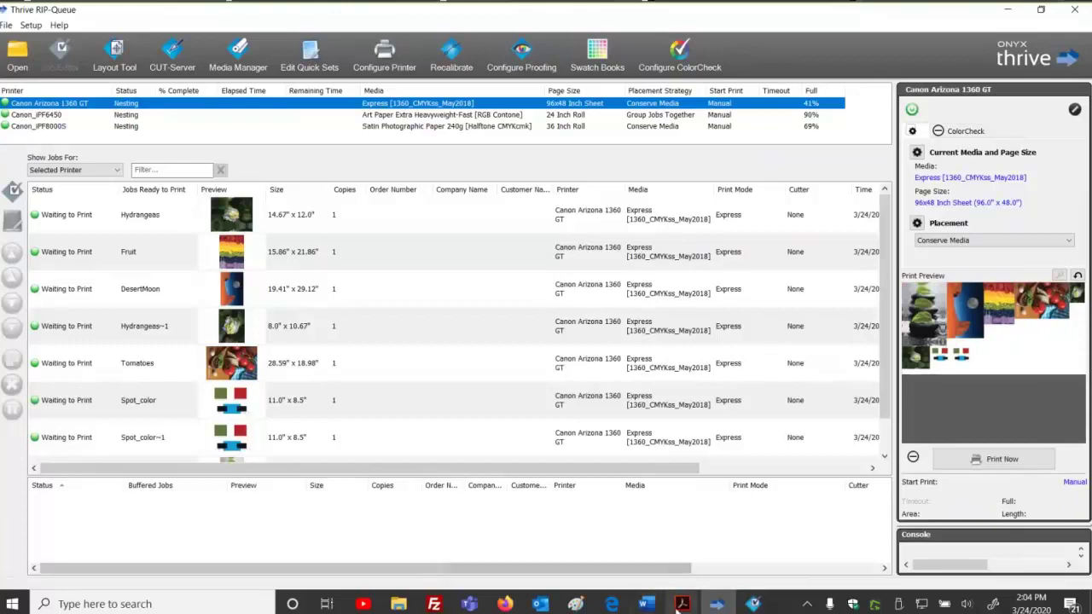
pyautogui.moveTo(680, 603)
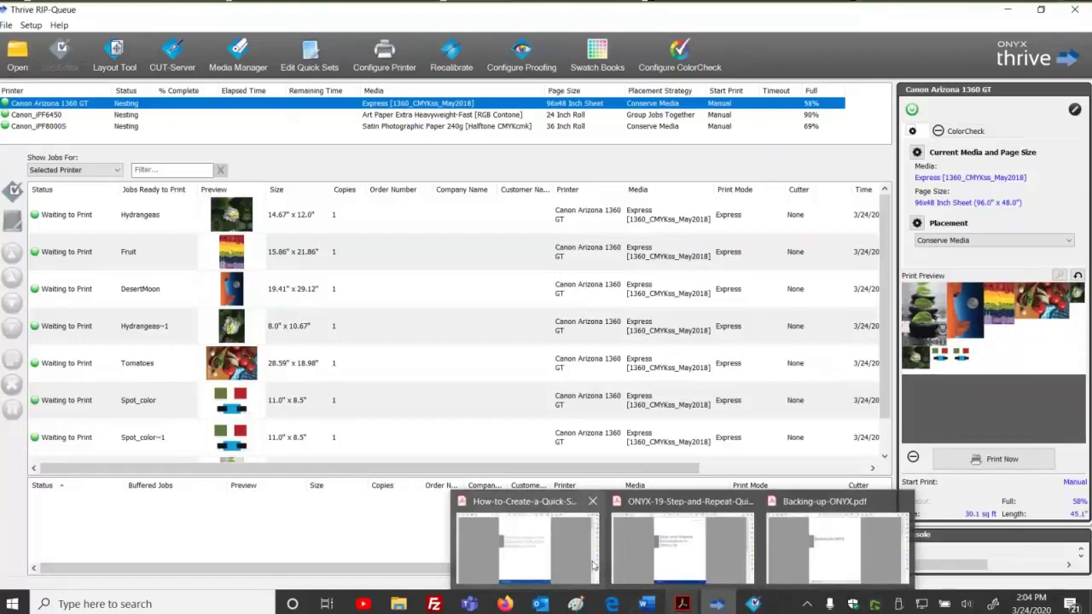
# Bring up the How-to-Create-a-Quick-Set PDF and page forward to the Image options page 5.
pyautogui.click(560, 517)
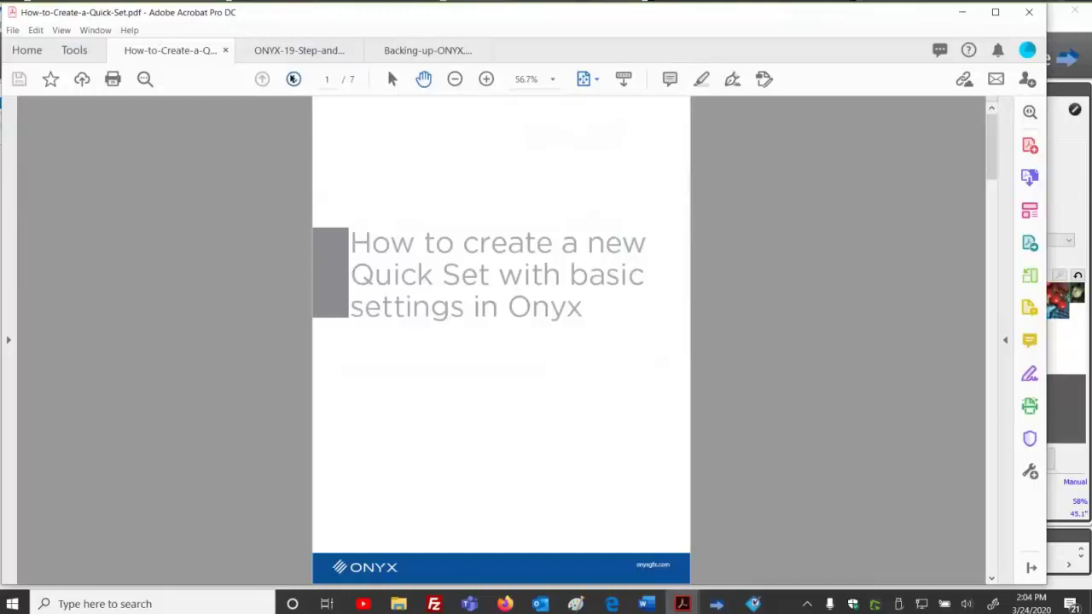
pyautogui.click(293, 79)
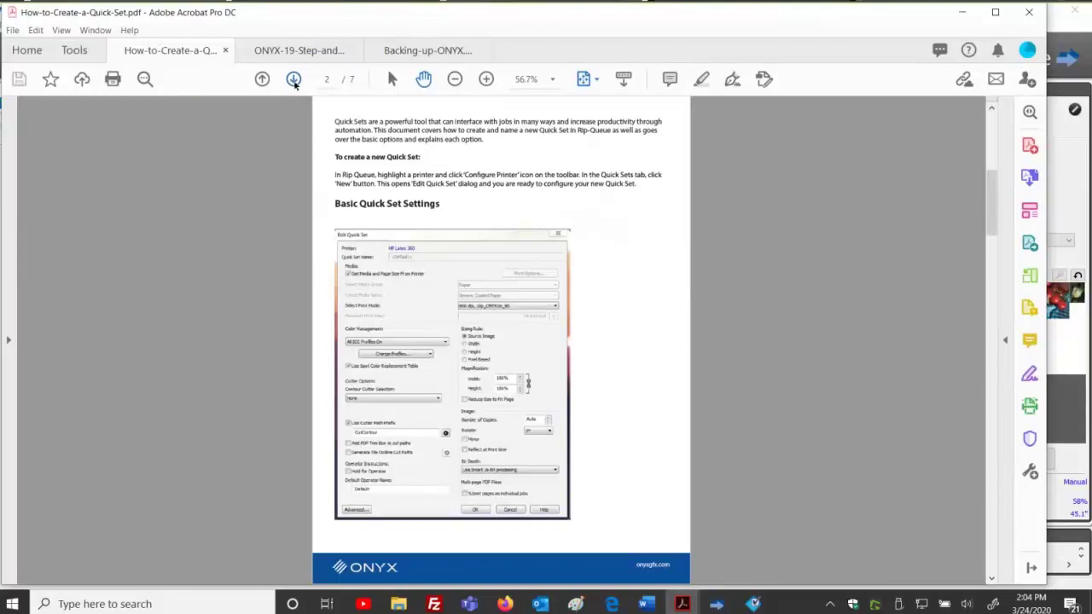
pyautogui.click(294, 79)
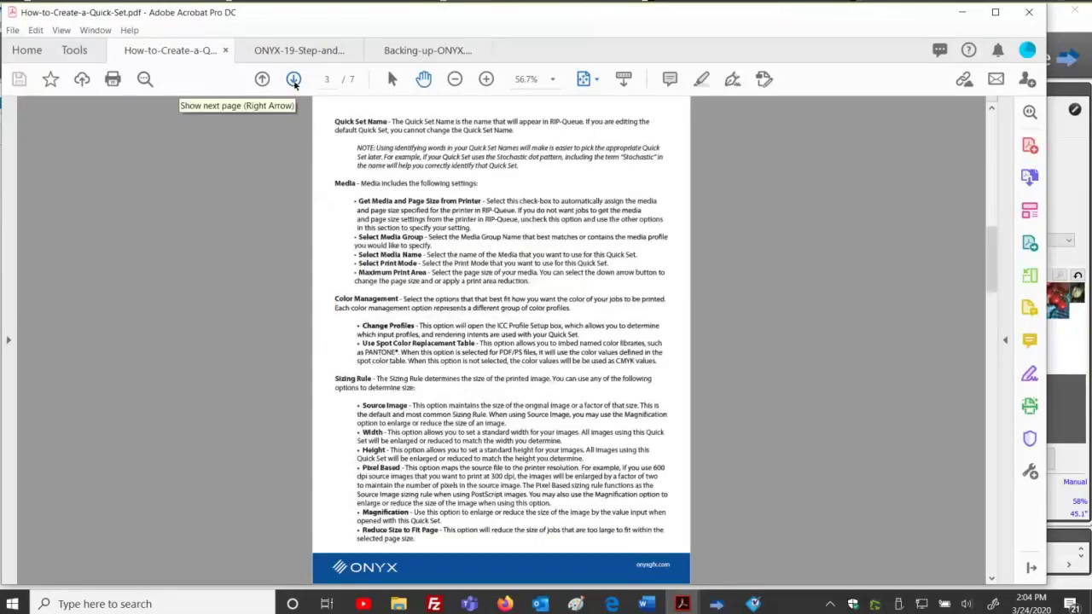
pyautogui.click(294, 79)
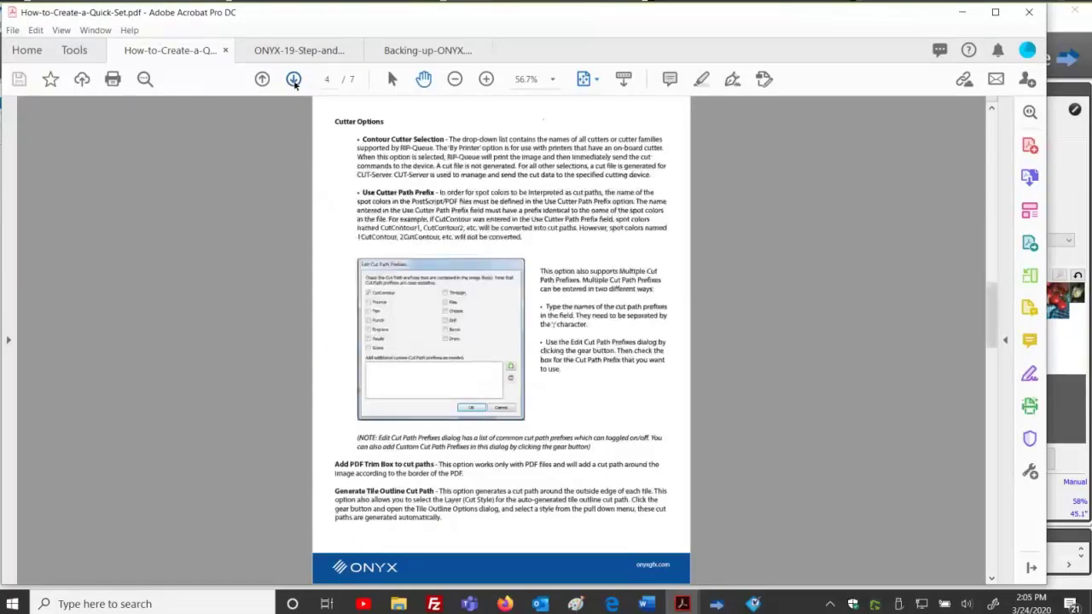
pyautogui.click(294, 79)
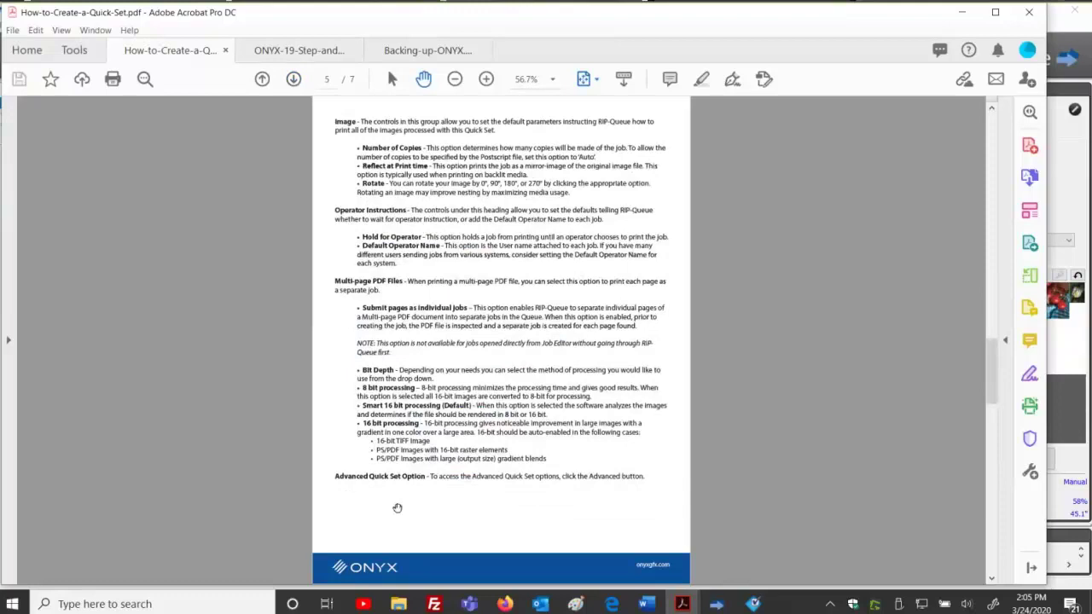
# Page back through the guide to its title page 1.
pyautogui.click(262, 79)
pyautogui.click(262, 79)
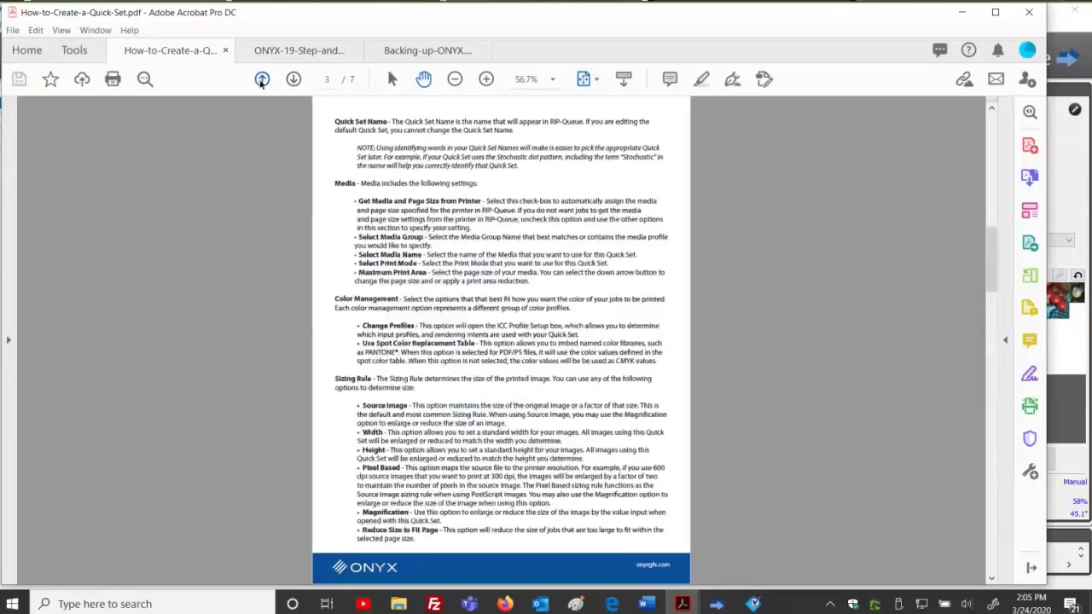
pyautogui.click(262, 80)
pyautogui.click(262, 79)
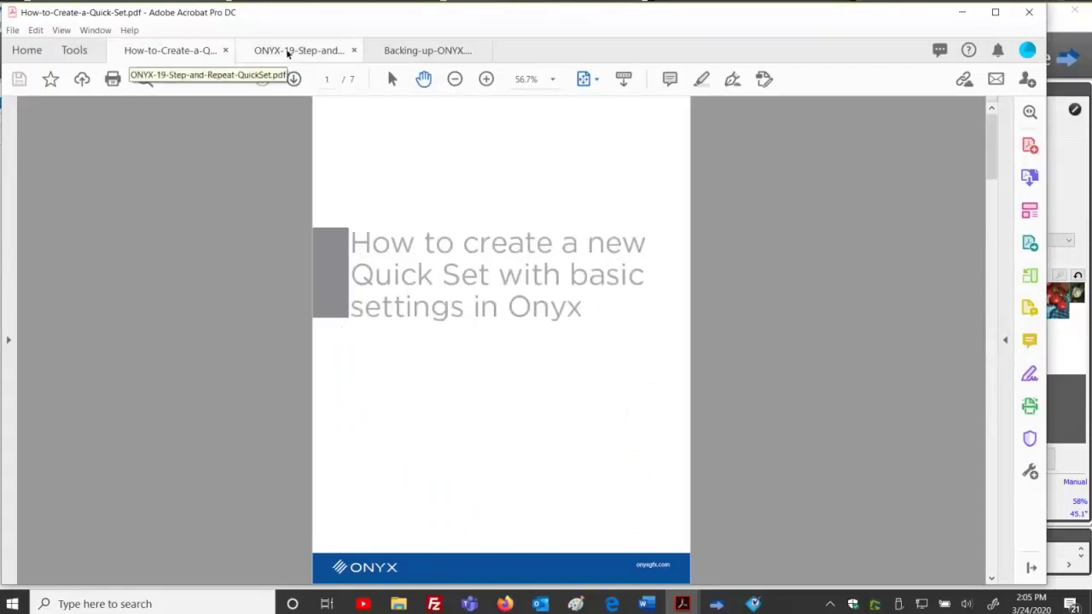
# View the Step and Repeat QuickSet PDF's second page, then return to its title page.
pyautogui.click(288, 51)
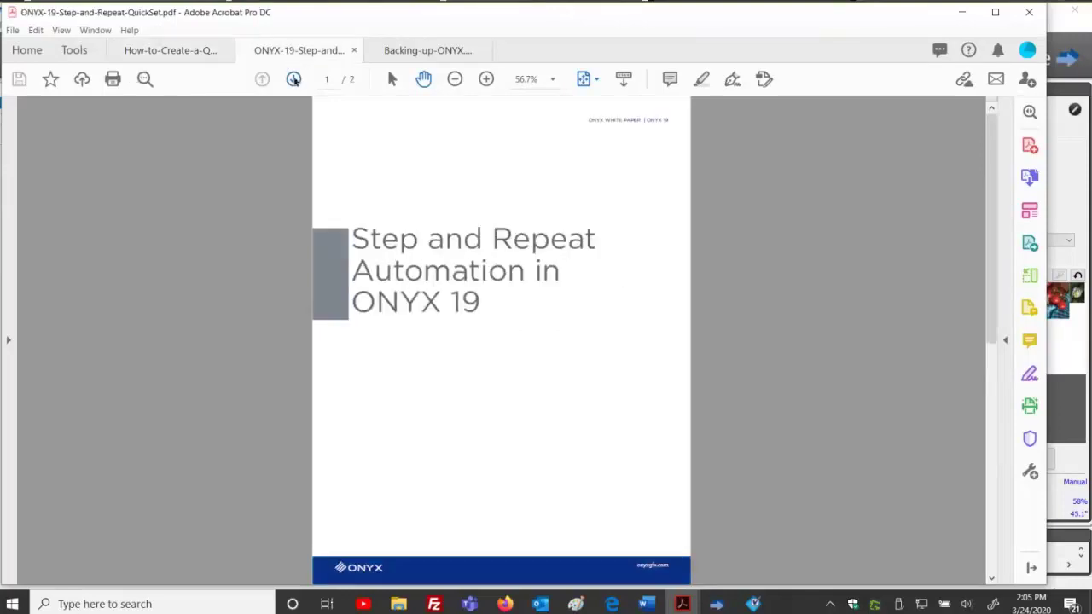
pyautogui.click(294, 81)
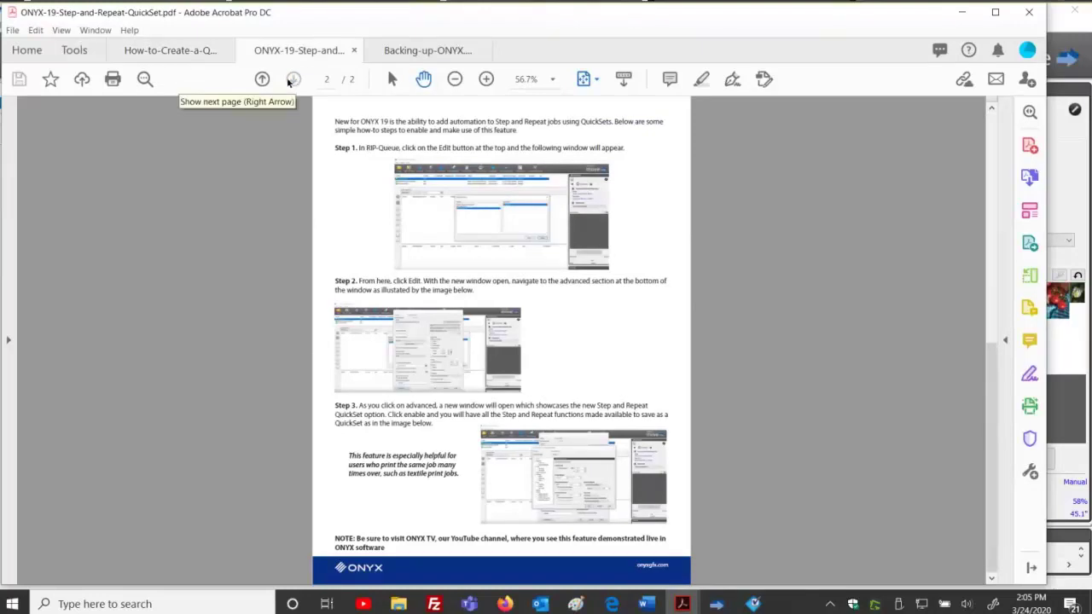
pyautogui.click(263, 79)
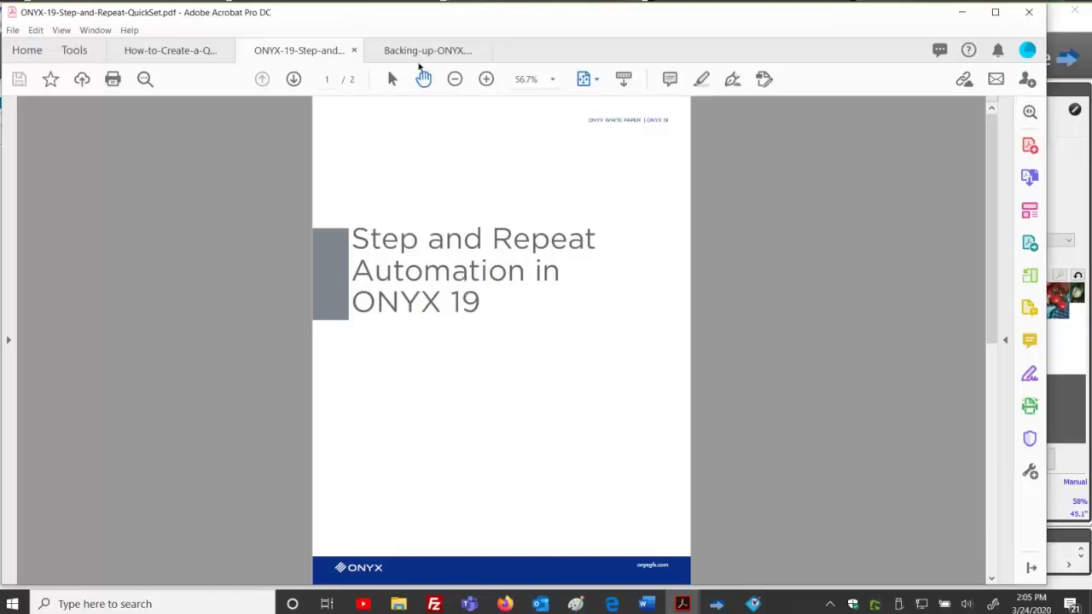
# Look over the Backing Up ONYX PDF, return to the Quick Set guide, then show the ONYX website in Firefox.
pyautogui.click(422, 51)
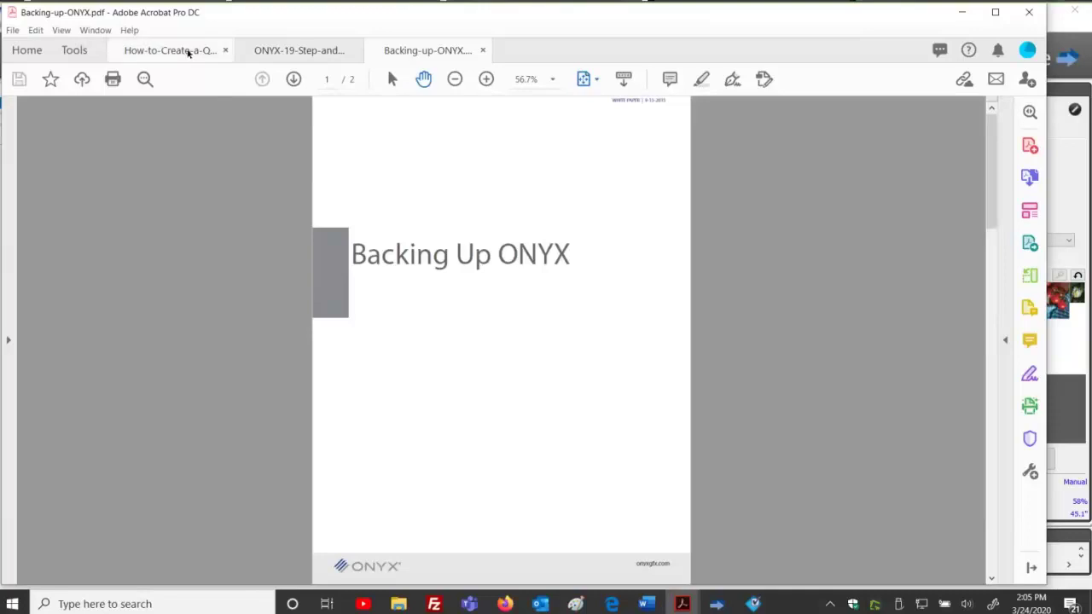
pyautogui.click(187, 49)
pyautogui.click(296, 52)
pyautogui.click(426, 50)
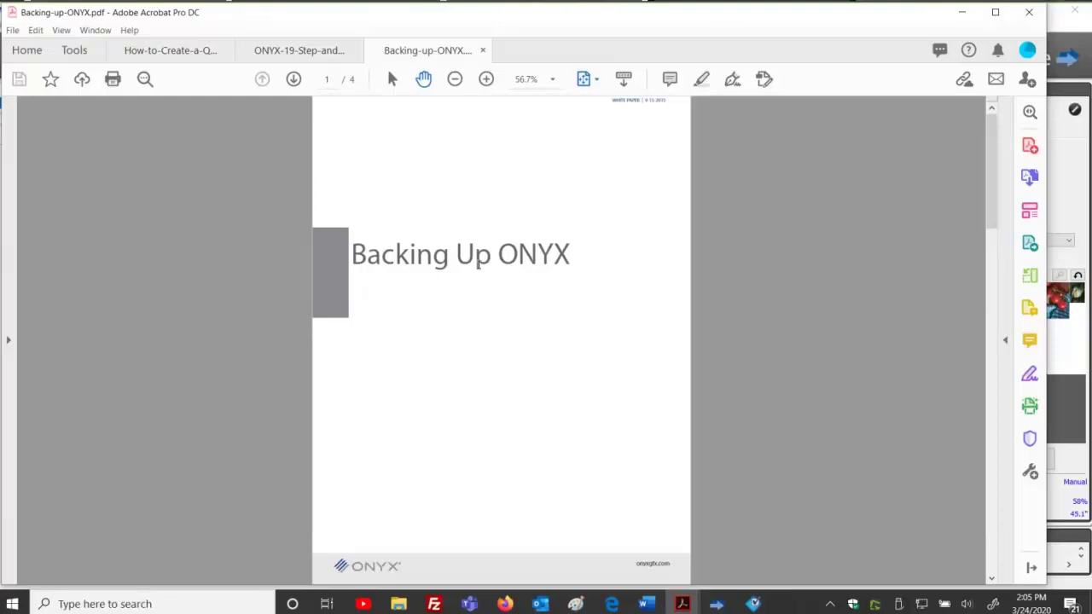
pyautogui.click(185, 54)
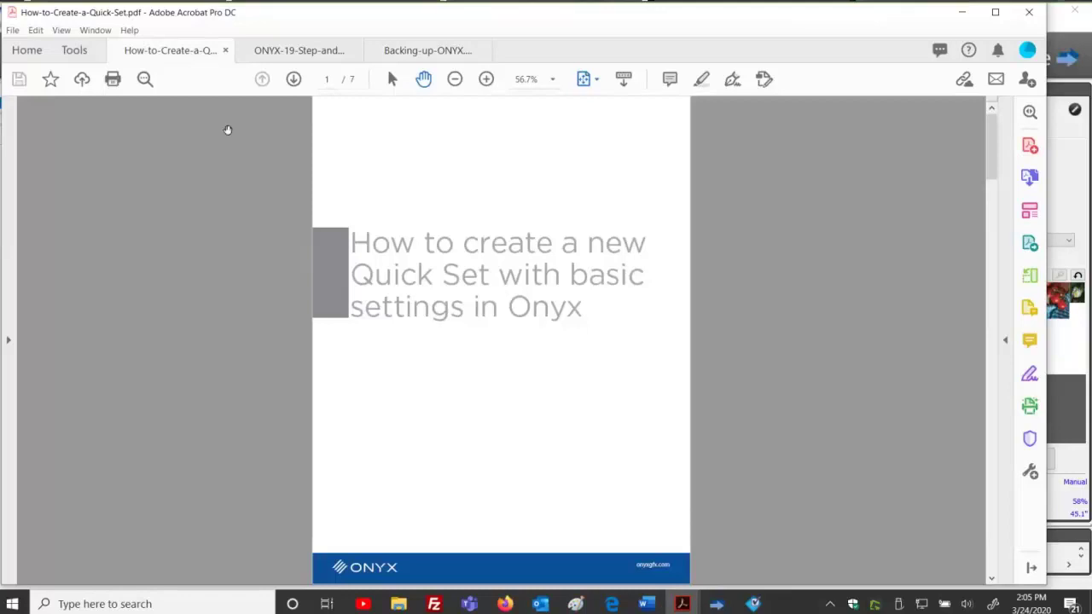
pyautogui.click(505, 603)
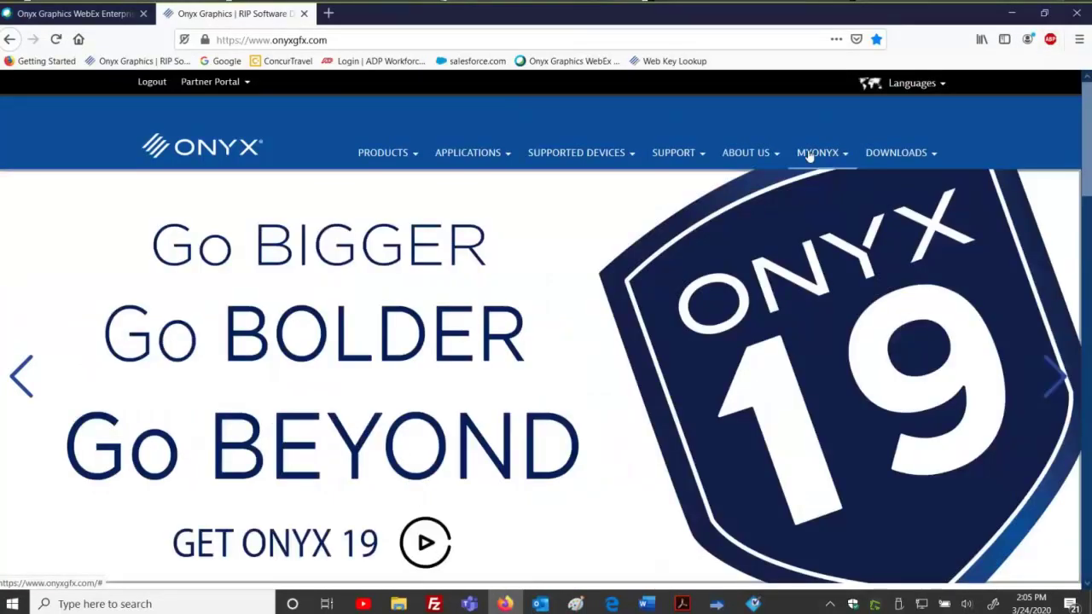
# Download the Step and Repeat Automation in ONYX 19 PDF from the MYONYX Documentation page.
pyautogui.click(818, 152)
pyautogui.click(820, 203)
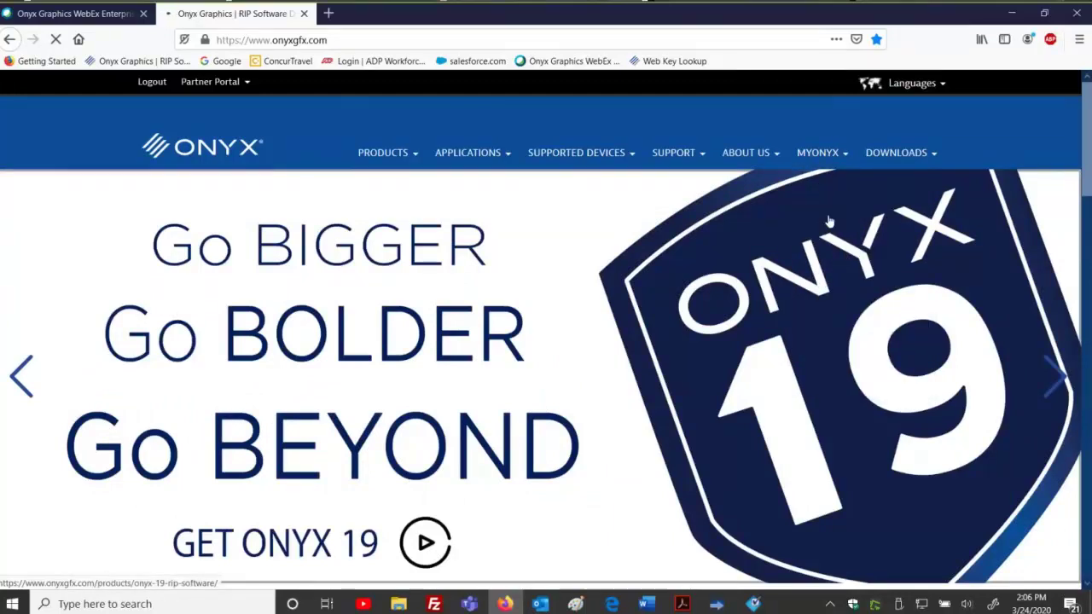
pyautogui.scroll(-5, 832, 215)
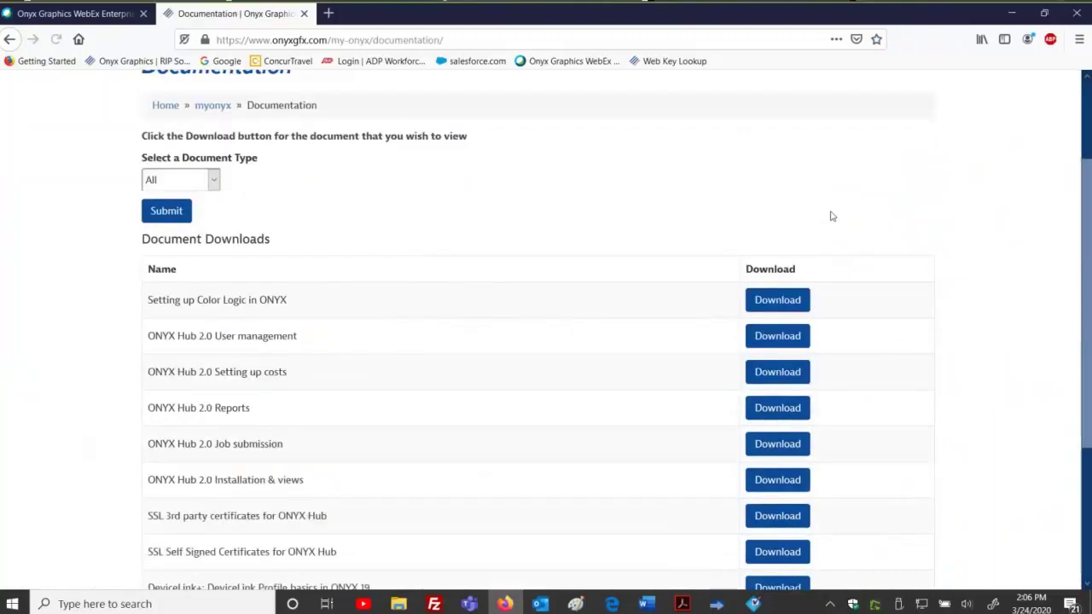
pyautogui.scroll(-2, 758, 256)
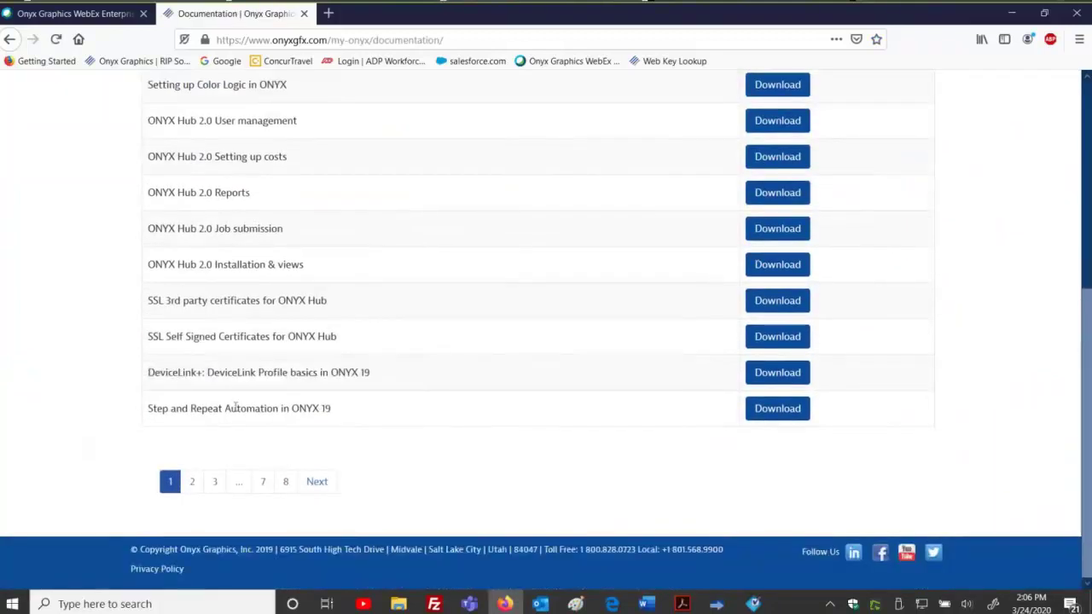
pyautogui.click(763, 416)
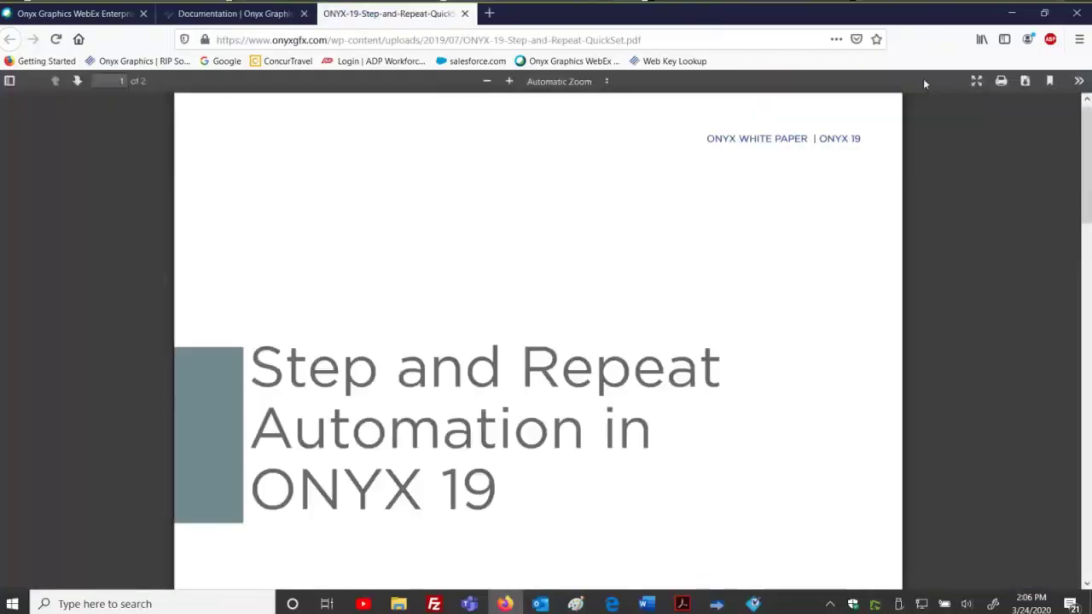
# Return to the Documentation tab and go to the MYONYX Videos page.
pyautogui.click(210, 16)
pyautogui.scroll(5, 239, 154)
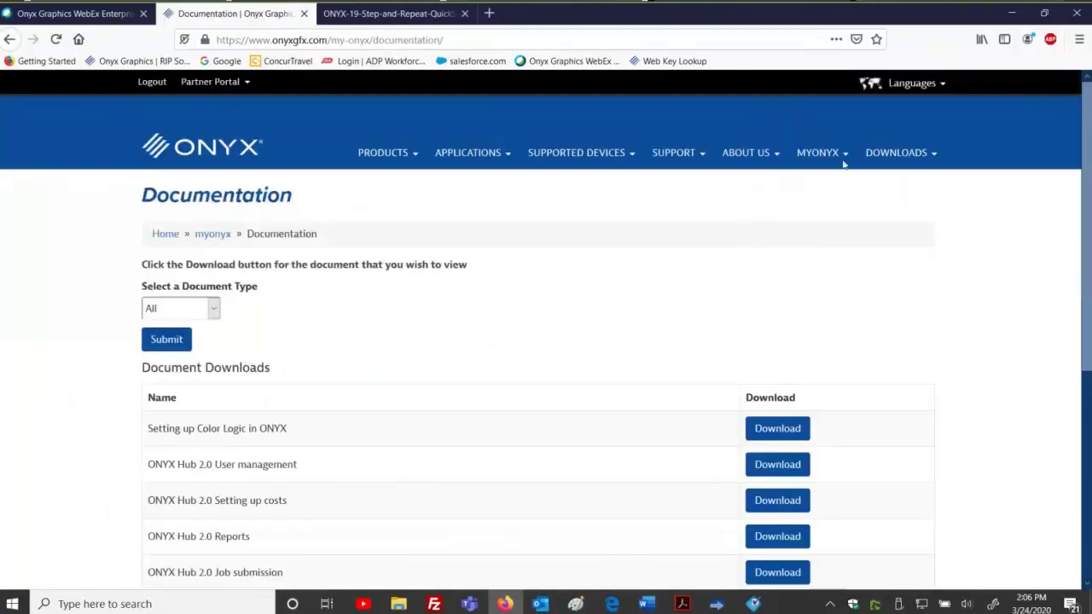
pyautogui.moveTo(827, 159)
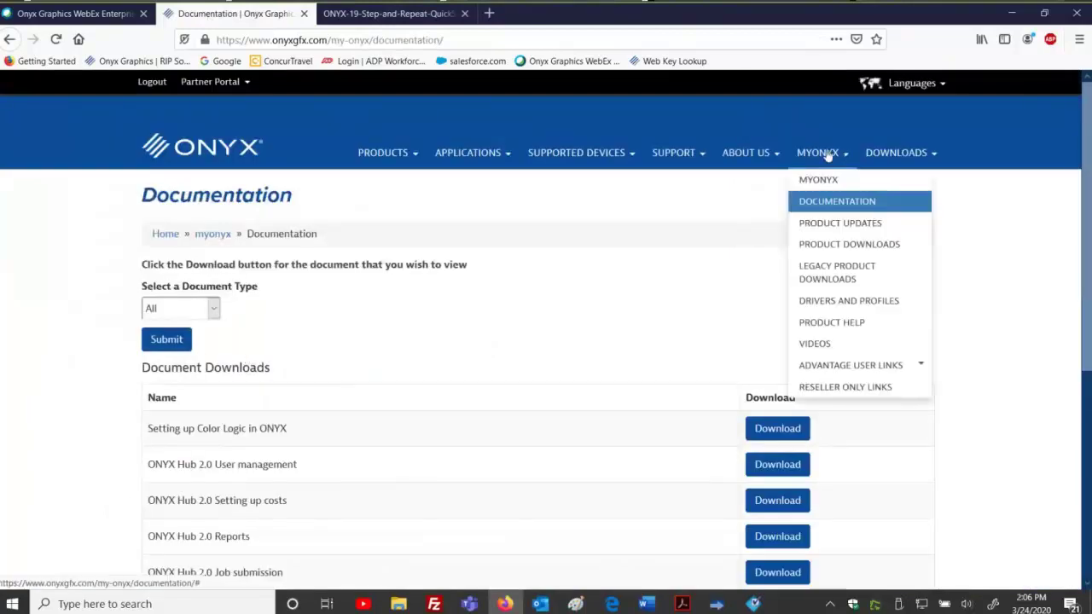
pyautogui.click(830, 342)
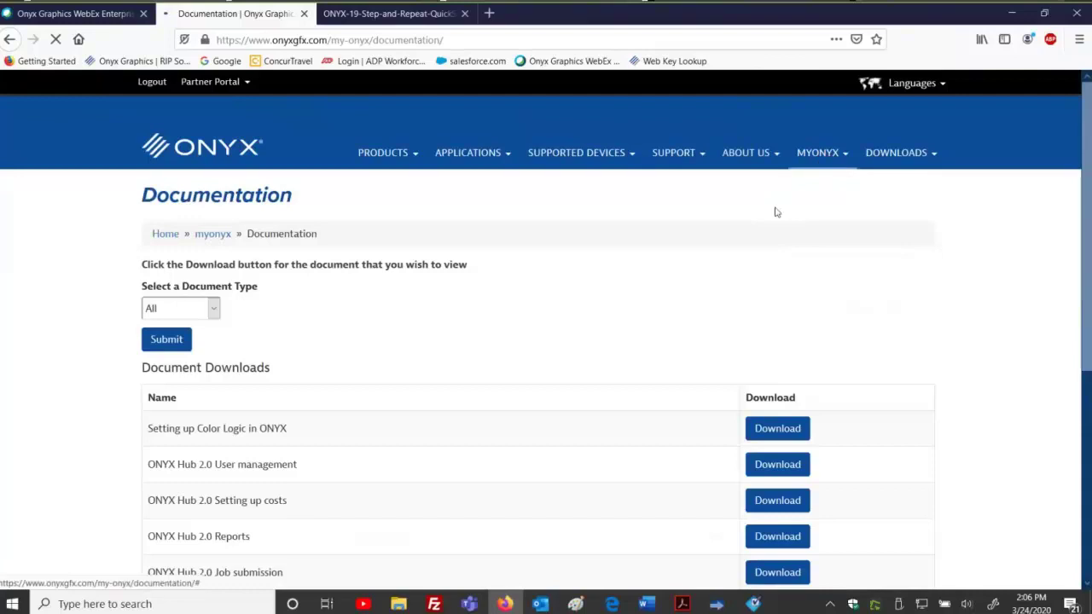
pyautogui.scroll(-2, 363, 408)
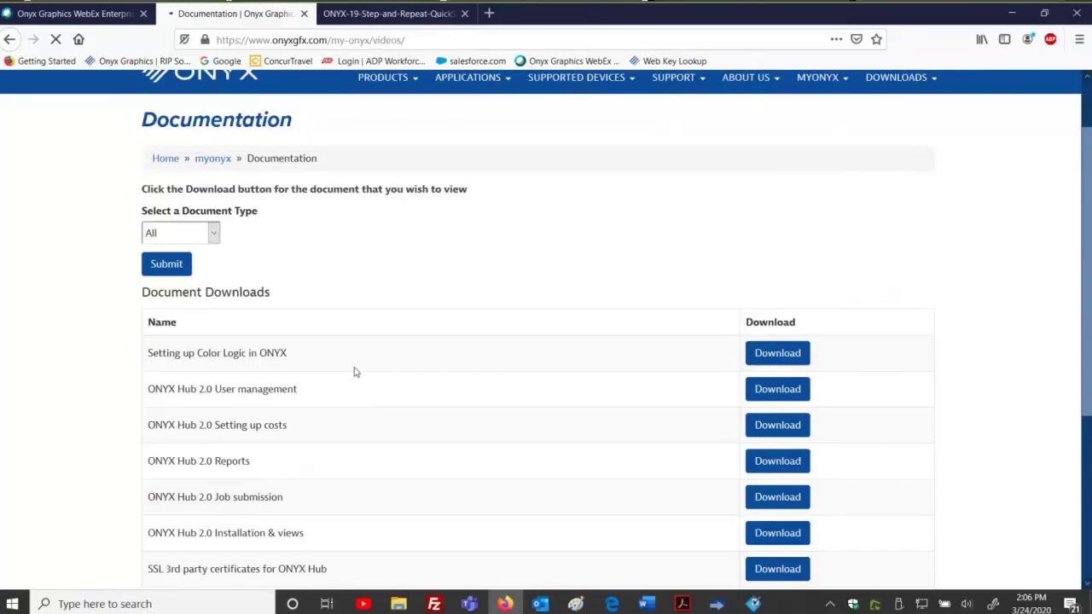
# Load the 'Step&Repeat with QuickSets (1:04)' video and return to the top of the Videos page.
pyautogui.scroll(-3, 356, 372)
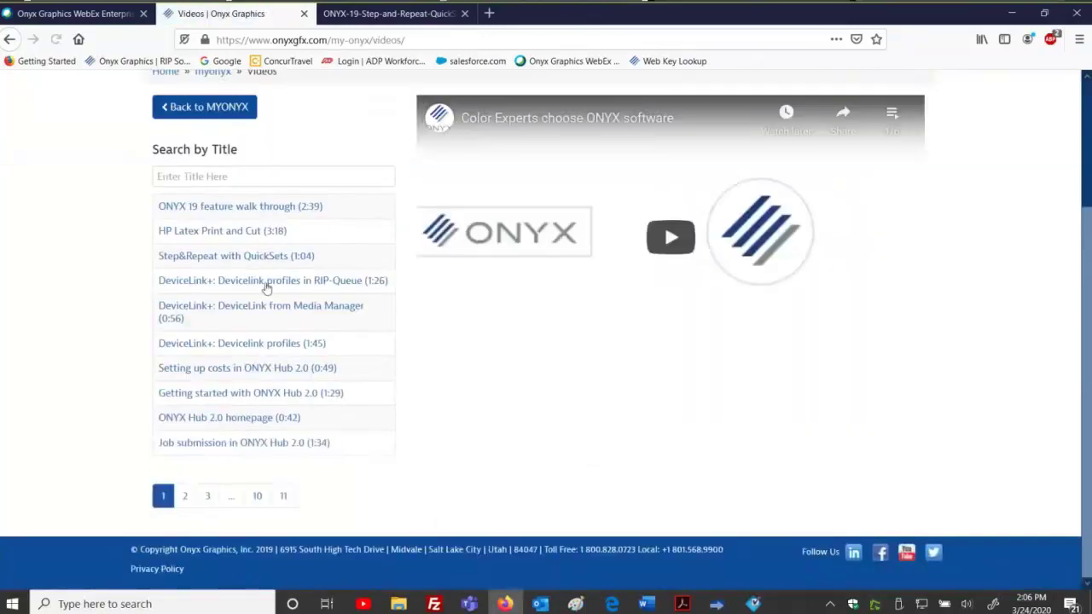
pyautogui.click(220, 257)
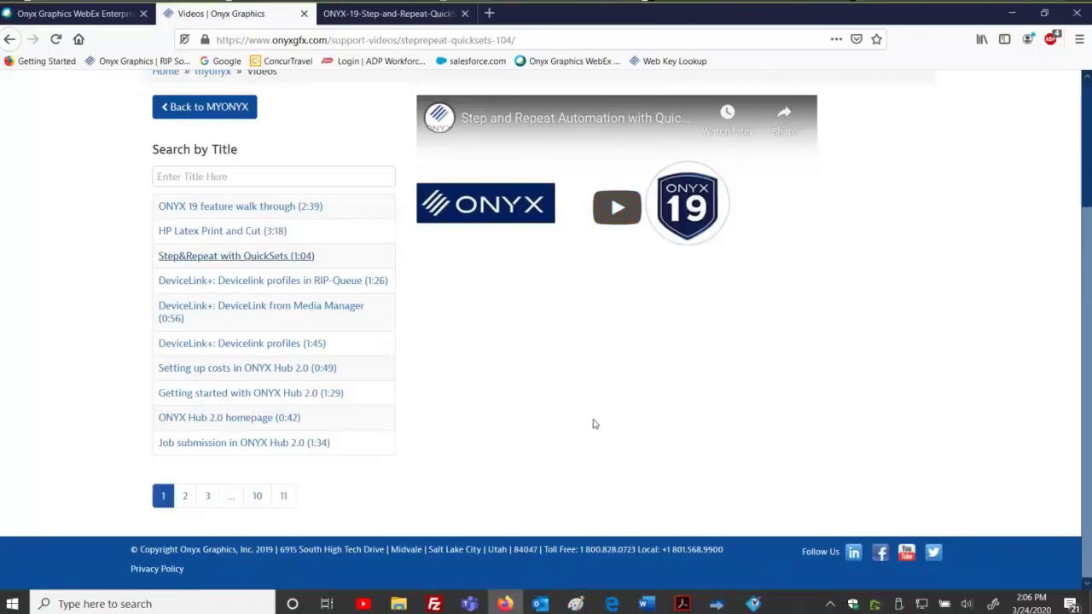
pyautogui.scroll(2, 593, 423)
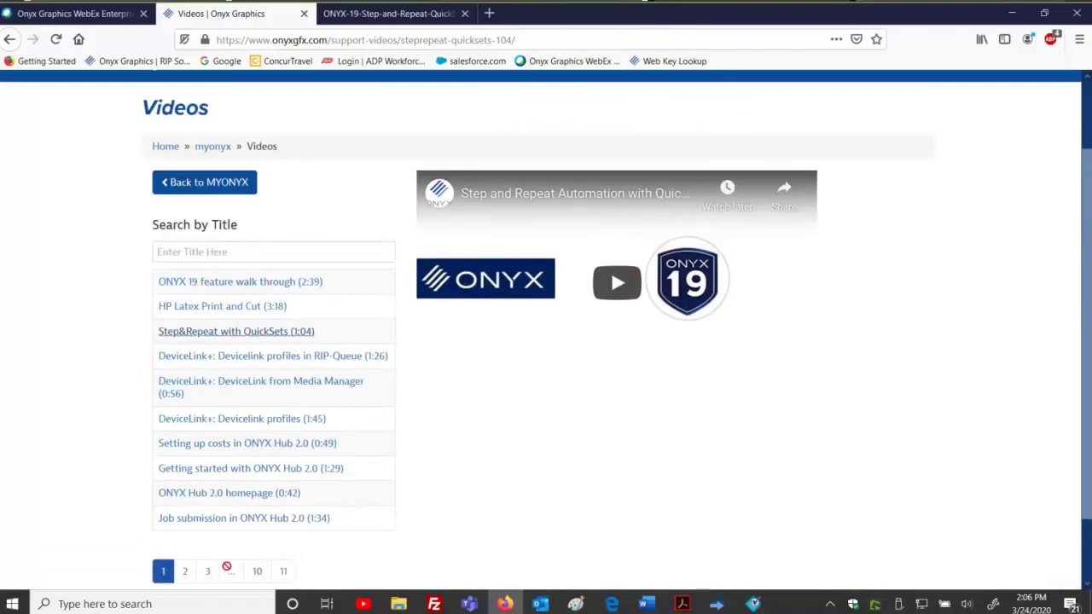
pyautogui.scroll(2, 63, 289)
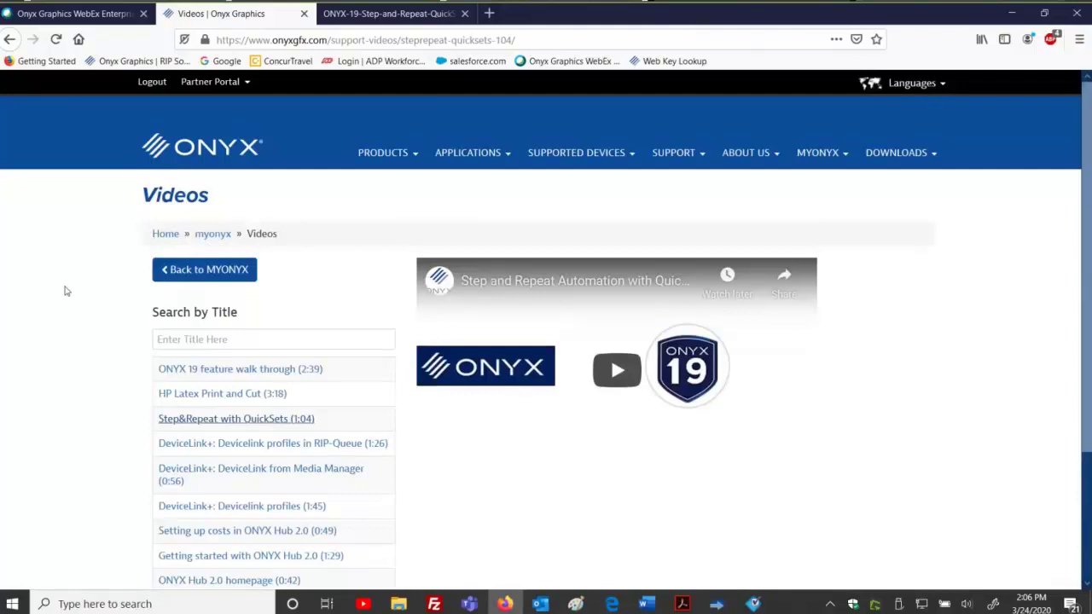
pyautogui.moveTo(828, 154)
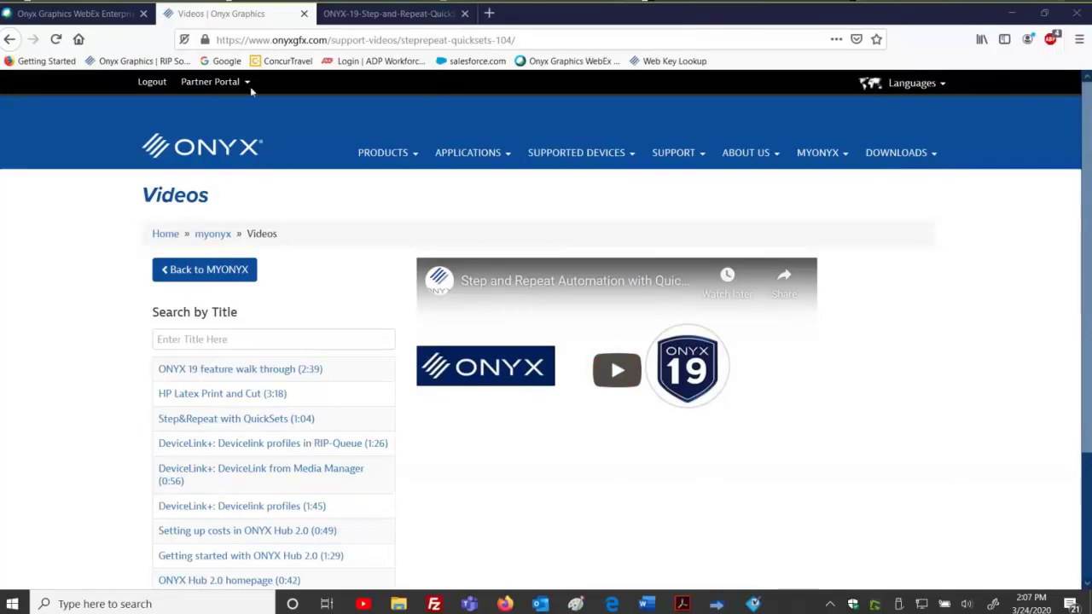
pyautogui.click(230, 147)
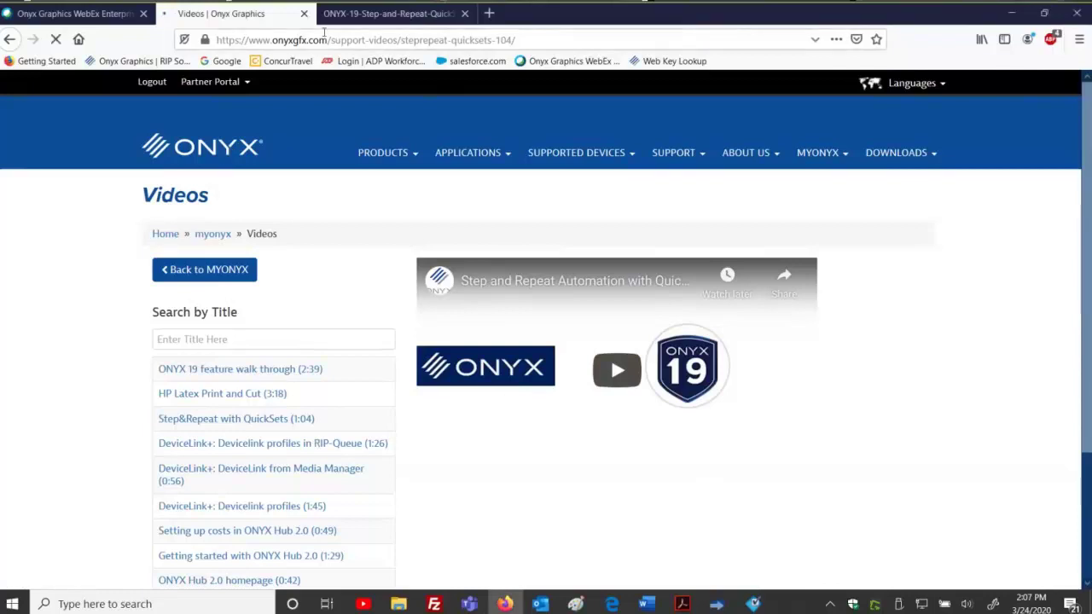